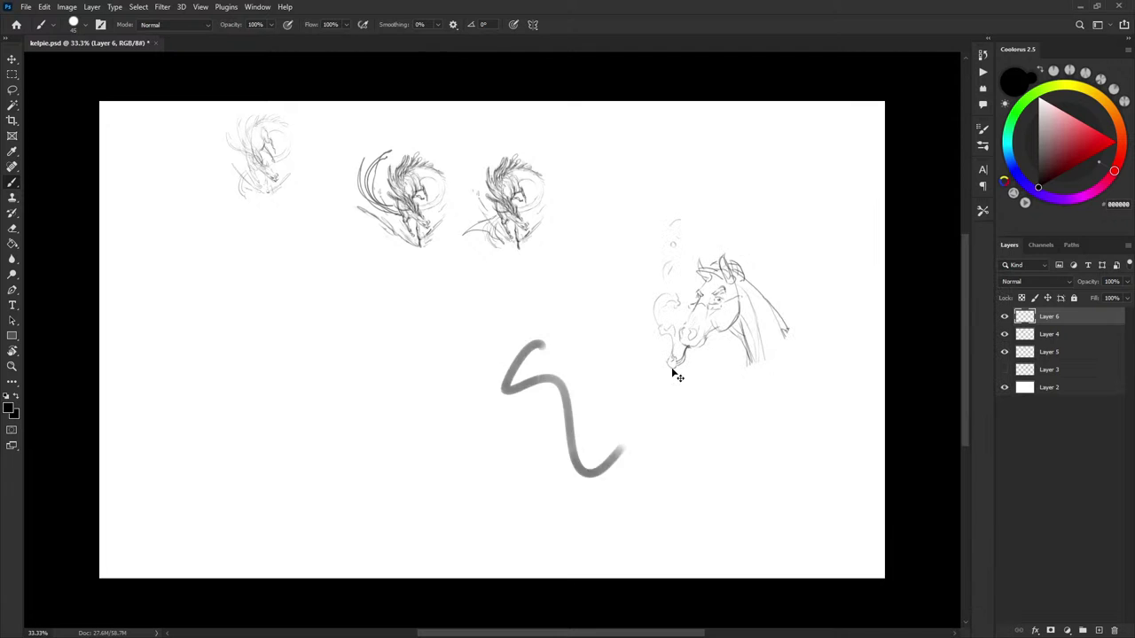
# Undo the thick grey test squiggle in the middle of the canvas
pyautogui.hotkey('ctrl', 'z')
pyautogui.moveTo(811, 280); pyautogui.dragTo(755, 266)
pyautogui.hotkey('ctrl', '+')
pyautogui.moveTo(801, 337); pyautogui.dragTo(754, 396)
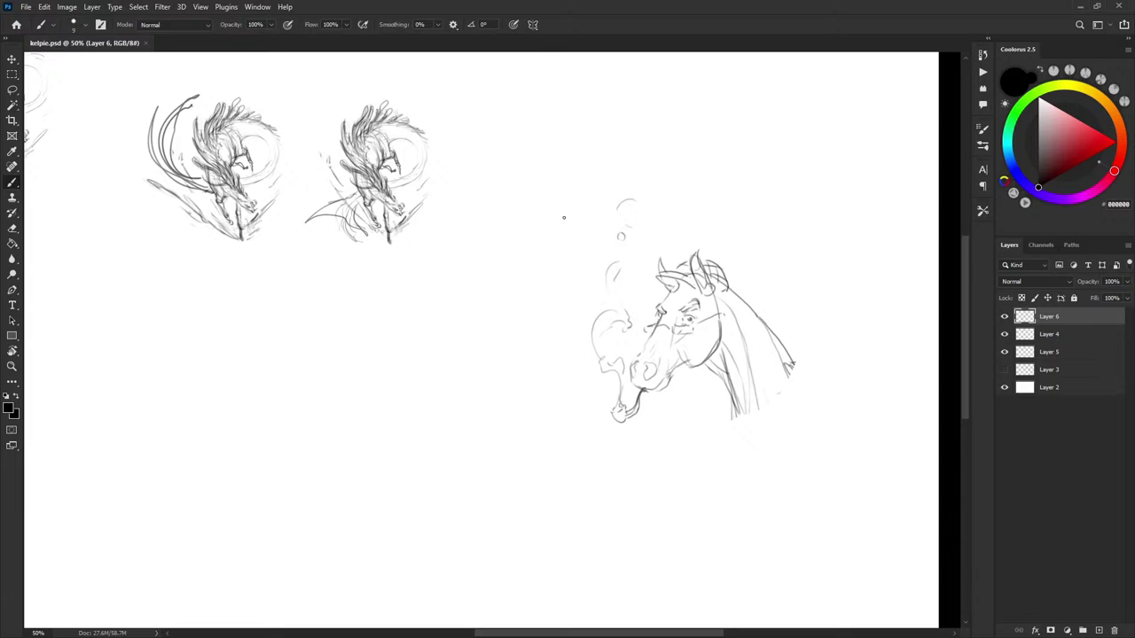
pyautogui.moveTo(556, 232); pyautogui.dragTo(672, 269)
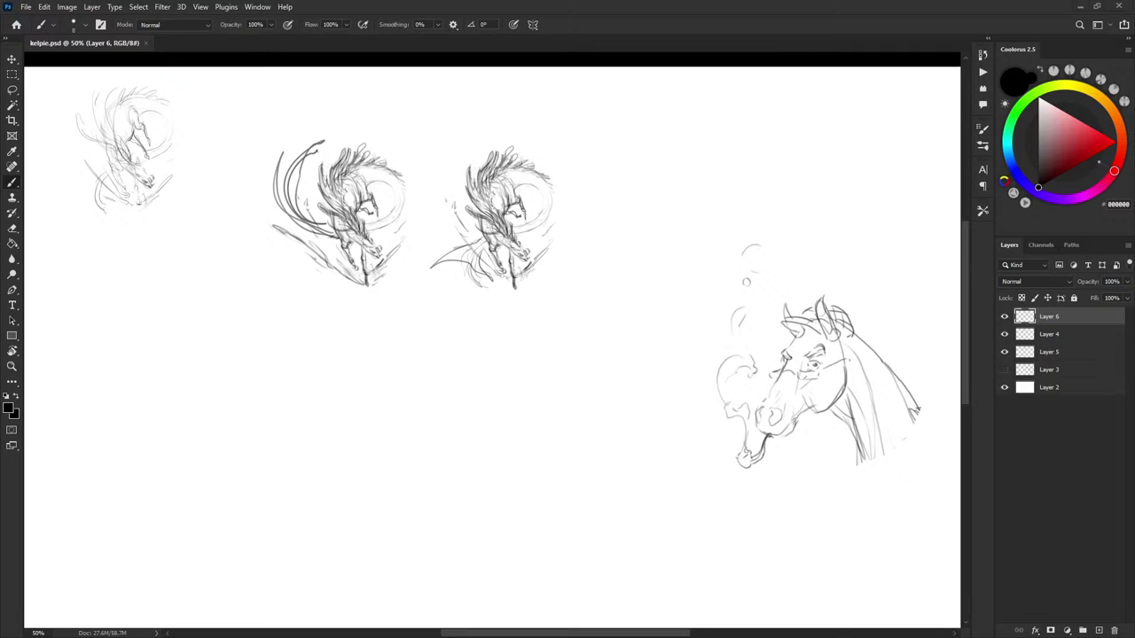
pyautogui.moveTo(575, 210)
pyautogui.mouseDown()
pyautogui.moveTo(667, 300)
pyautogui.moveTo(718, 264)
pyautogui.moveTo(853, 404)
pyautogui.moveTo(853, 301)
pyautogui.moveTo(876, 312)
pyautogui.moveTo(859, 313)
pyautogui.moveTo(826, 366)
pyautogui.moveTo(917, 409)
pyautogui.mouseUp()
pyautogui.hotkey('ctrl', '+')
pyautogui.hotkey('ctrl', '+')
pyautogui.hotkey('ctrl', '+')
pyautogui.moveTo(841, 345)
pyautogui.mouseDown()
pyautogui.moveTo(693, 268)
pyautogui.moveTo(821, 313)
pyautogui.moveTo(791, 262)
pyautogui.mouseUp()
pyautogui.moveTo(758, 326)
pyautogui.mouseDown()
pyautogui.moveTo(709, 295)
pyautogui.moveTo(700, 273)
pyautogui.mouseUp()
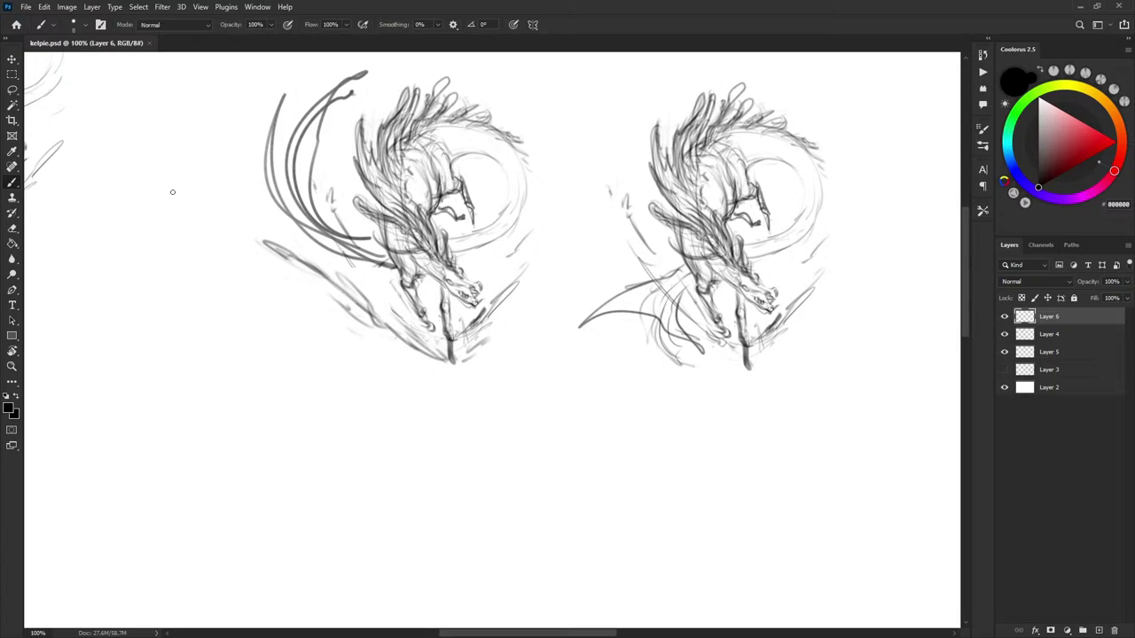
pyautogui.moveTo(182, 171)
pyautogui.mouseDown()
pyautogui.moveTo(209, 167)
pyautogui.moveTo(220, 289)
pyautogui.mouseUp()
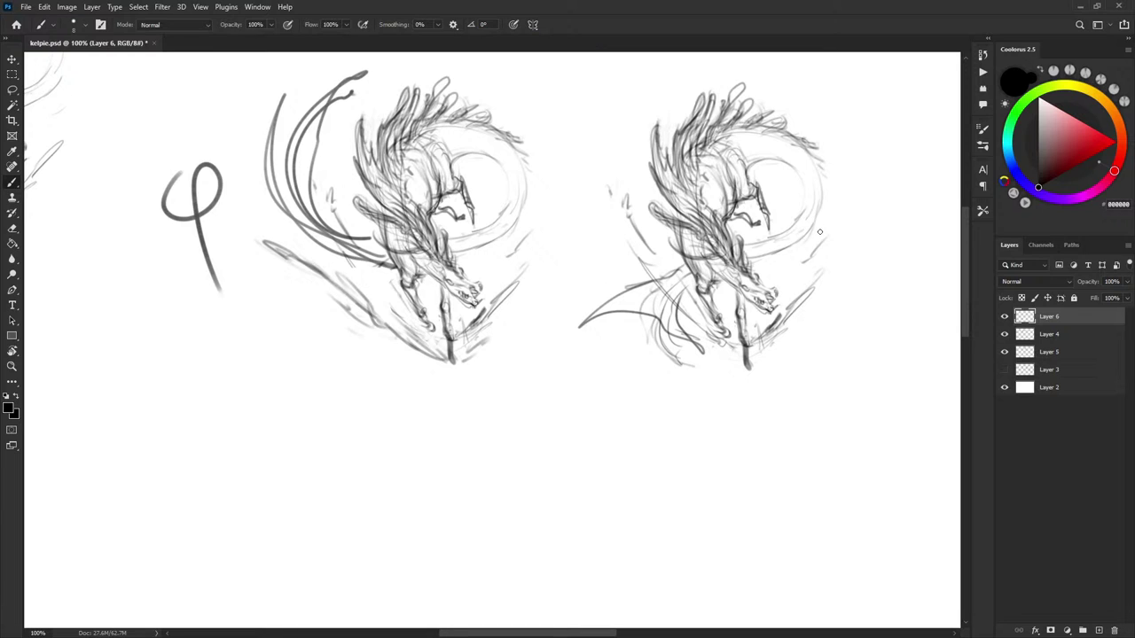
pyautogui.hotkey('ctrl', 'z')
pyautogui.moveTo(740, 359)
pyautogui.mouseDown()
pyautogui.moveTo(727, 267)
pyautogui.moveTo(687, 259)
pyautogui.moveTo(601, 398)
pyautogui.mouseUp()
pyautogui.hotkey('ctrl', 'z')
pyautogui.moveTo(828, 255); pyautogui.dragTo(665, 229)
pyautogui.moveTo(452, 342)
pyautogui.mouseDown()
pyautogui.moveTo(603, 224)
pyautogui.moveTo(570, 363)
pyautogui.mouseUp()
pyautogui.hotkey('ctrl', 'z')
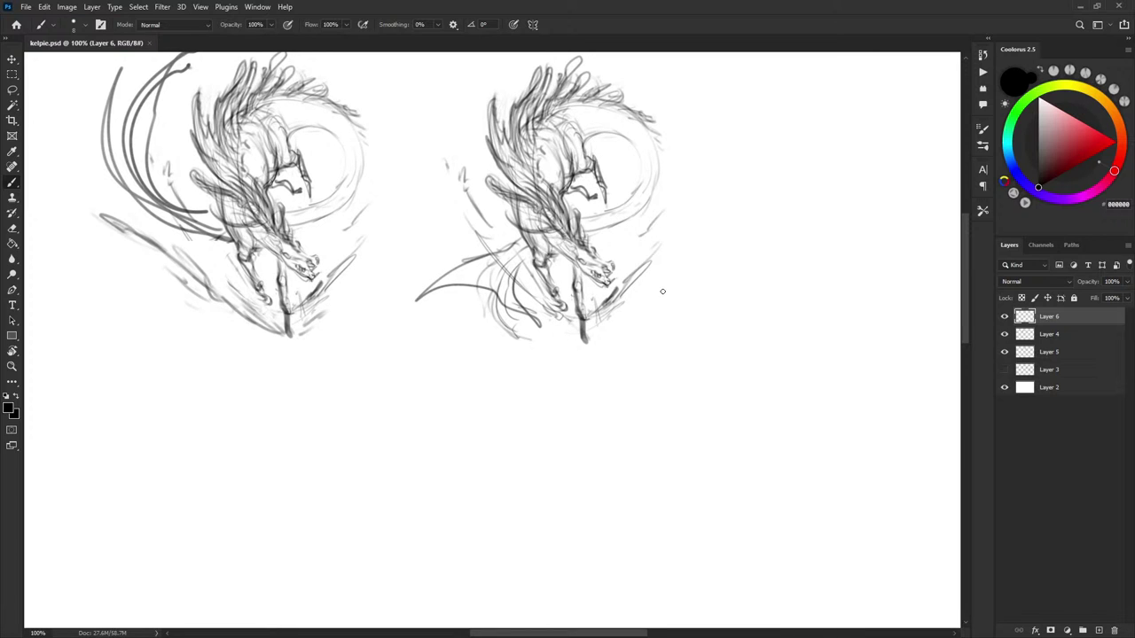
# Examine which sketches belong to Layer 6, Layer 4 and Layer 5 by switching each layer's visibility off and on
pyautogui.moveTo(662, 291); pyautogui.dragTo(719, 324)
pyautogui.moveTo(661, 353); pyautogui.dragTo(689, 342)
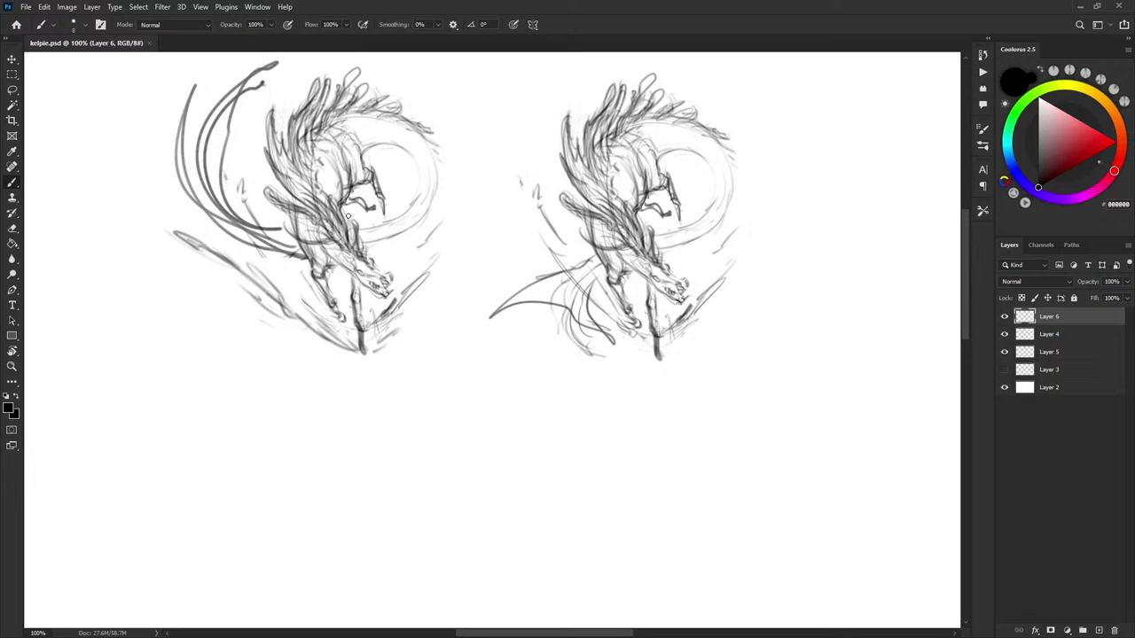
pyautogui.moveTo(518, 288)
pyautogui.mouseDown()
pyautogui.moveTo(592, 283)
pyautogui.moveTo(554, 341)
pyautogui.moveTo(592, 317)
pyautogui.mouseUp()
pyautogui.click(1004, 317)
pyautogui.click(1004, 317)
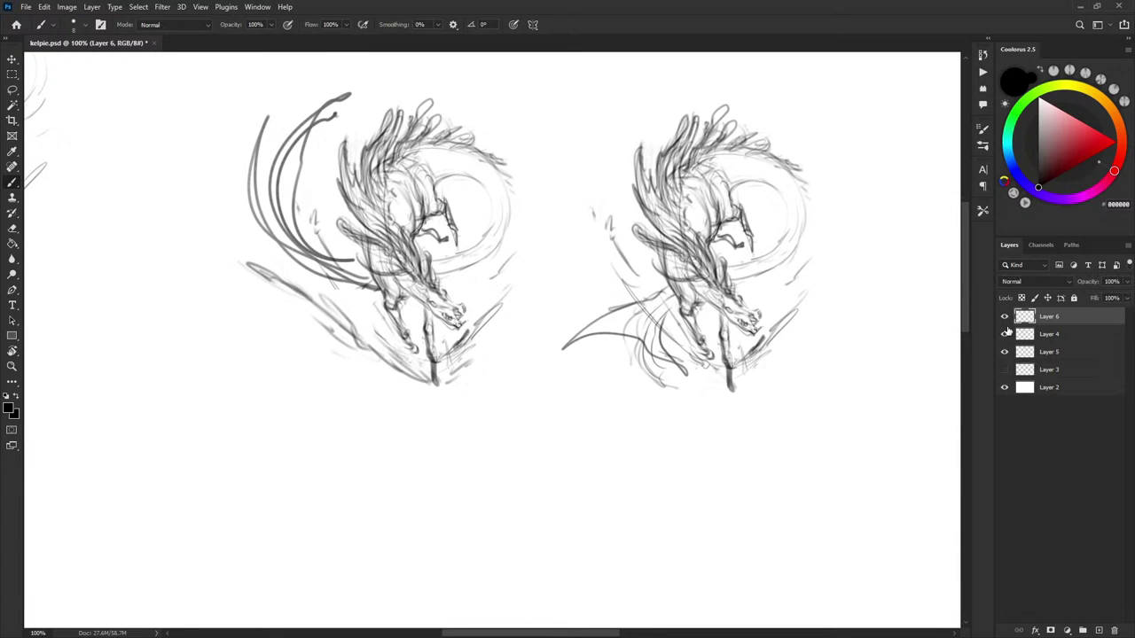
pyautogui.click(1005, 334)
pyautogui.click(1005, 334)
pyautogui.hotkey('ctrl', '-')
pyautogui.hotkey('ctrl', '-')
pyautogui.hotkey('ctrl', '+')
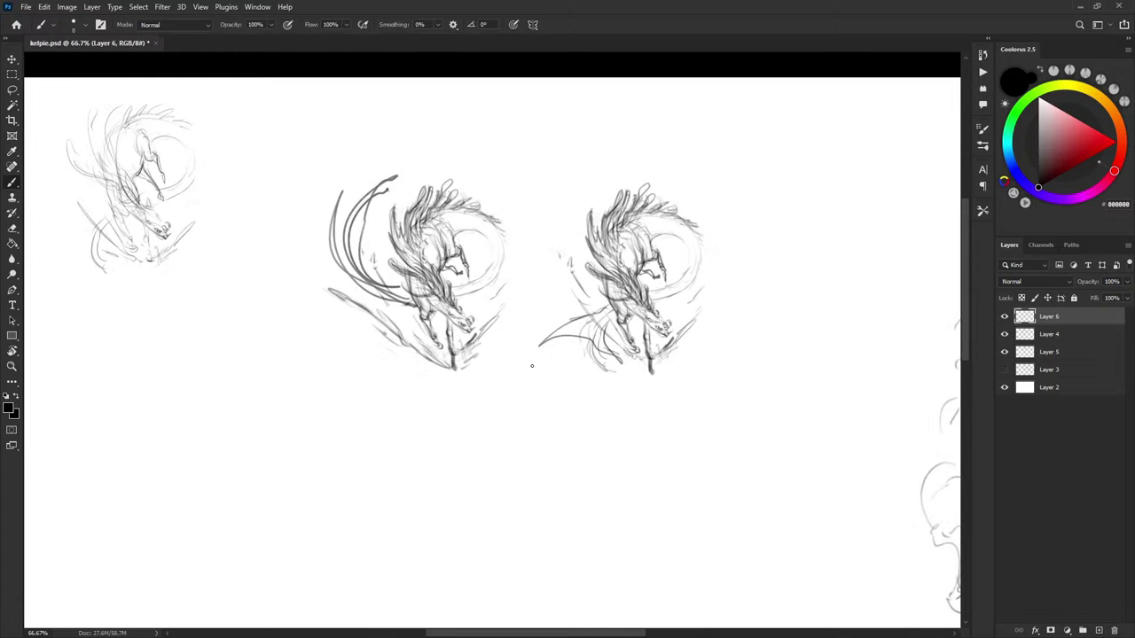
pyautogui.moveTo(517, 367); pyautogui.dragTo(555, 361)
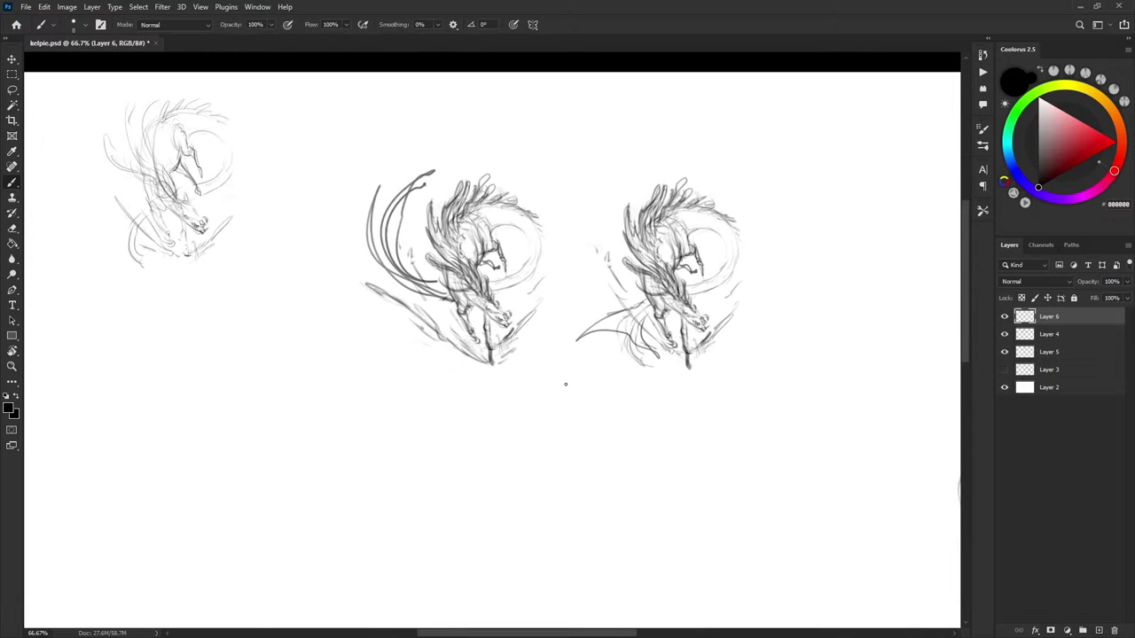
pyautogui.click(1005, 335)
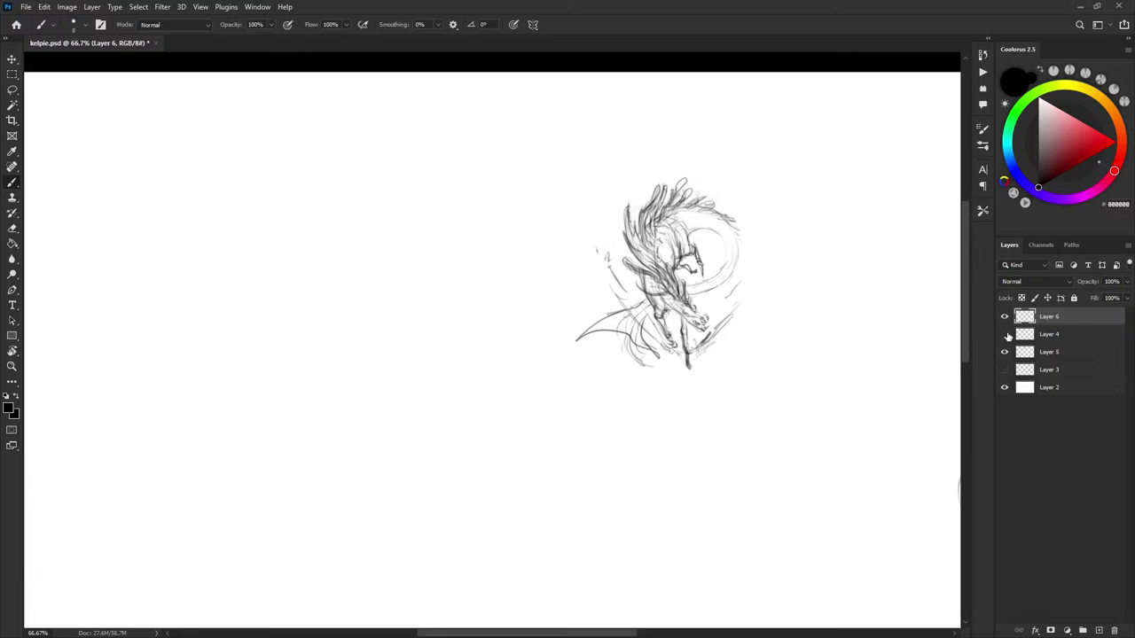
pyautogui.click(1004, 334)
pyautogui.click(1004, 334)
pyautogui.click(1004, 334)
pyautogui.click(1005, 352)
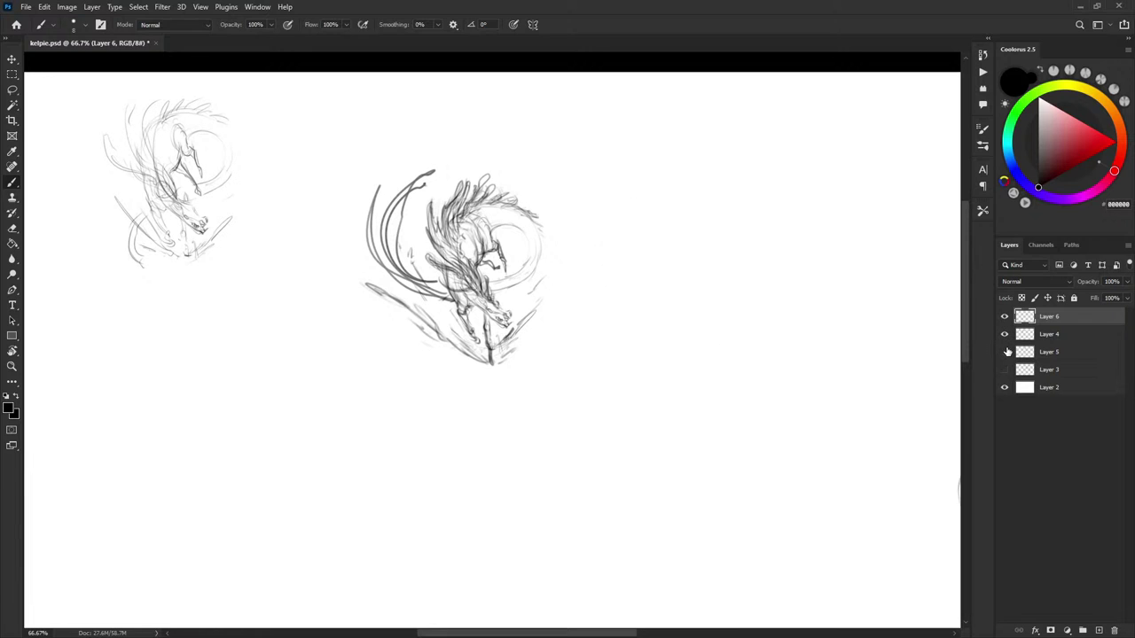
pyautogui.click(1005, 352)
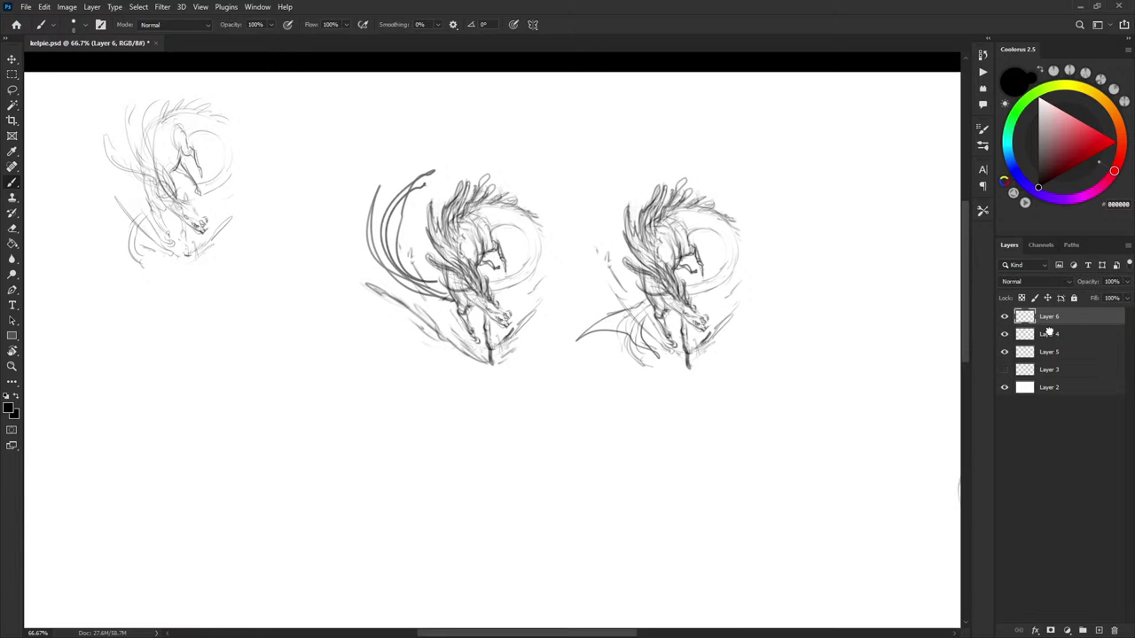
# Merge Layer 4 and Layer 6 down into Layer 5
pyautogui.click(1043, 334)
pyautogui.hotkey('ctrl', 'e')
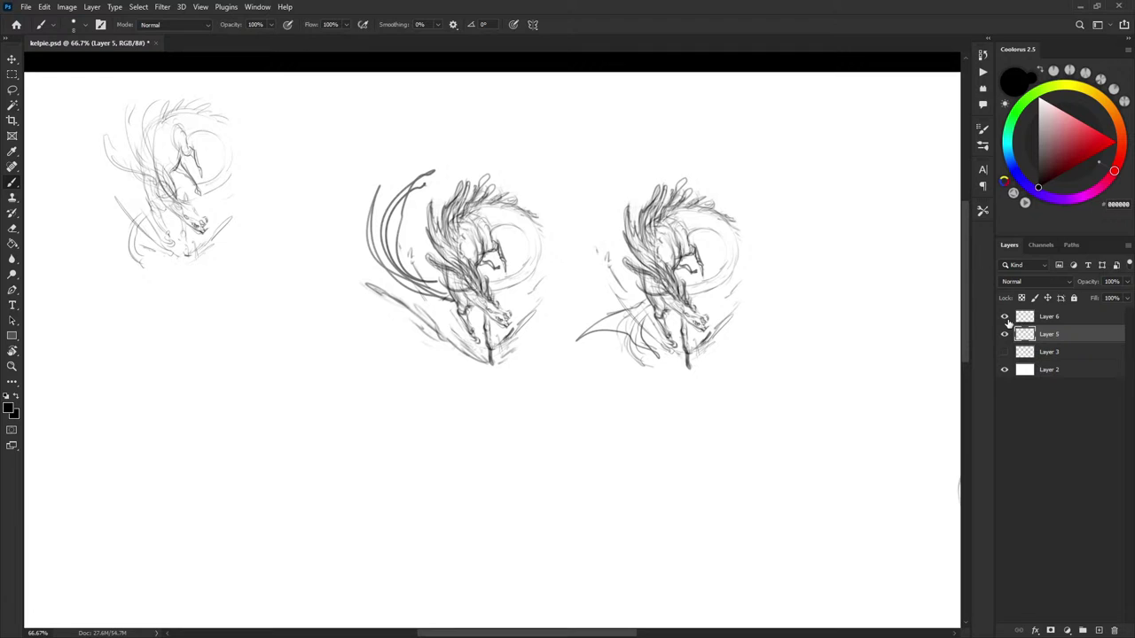
pyautogui.click(1048, 319)
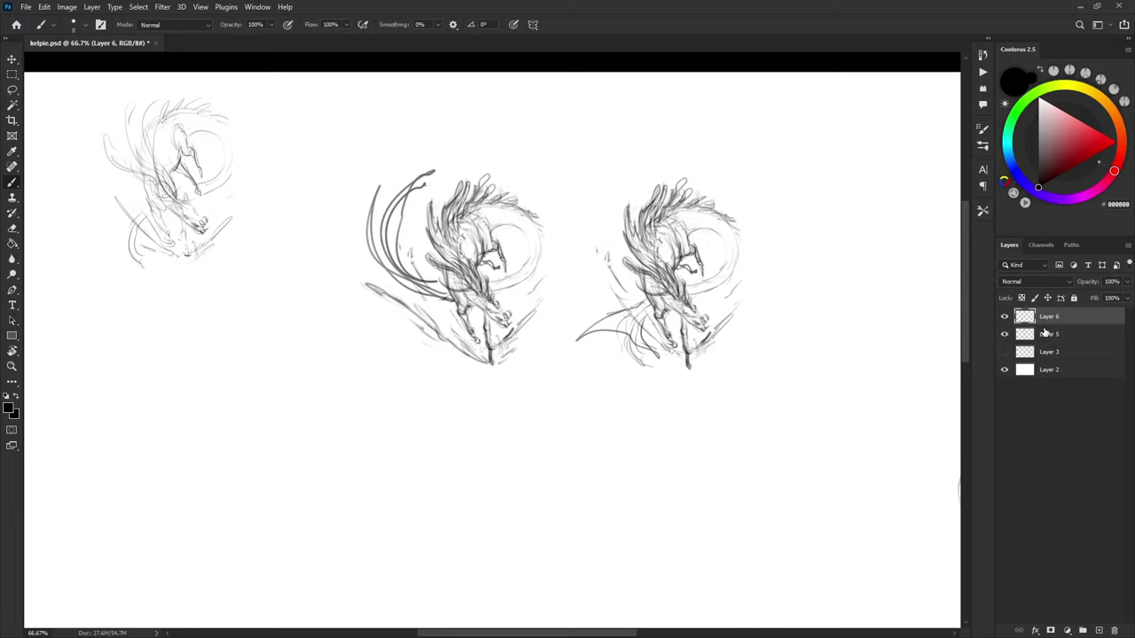
pyautogui.hotkey('ctrl', 'e')
# Copy the dark horse sketch with the long curved strands onto a new layer and place it in the empty area below the row
pyautogui.press('l')
pyautogui.moveTo(408, 142)
pyautogui.mouseDown()
pyautogui.moveTo(362, 410)
pyautogui.moveTo(561, 395)
pyautogui.moveTo(574, 283)
pyautogui.moveTo(449, 155)
pyautogui.mouseUp()
pyautogui.hotkey('ctrl', 'j')
pyautogui.press('v')
pyautogui.moveTo(528, 289); pyautogui.dragTo(773, 490)
pyautogui.moveTo(786, 298); pyautogui.dragTo(748, 94)
pyautogui.moveTo(706, 270); pyautogui.dragTo(538, 390)
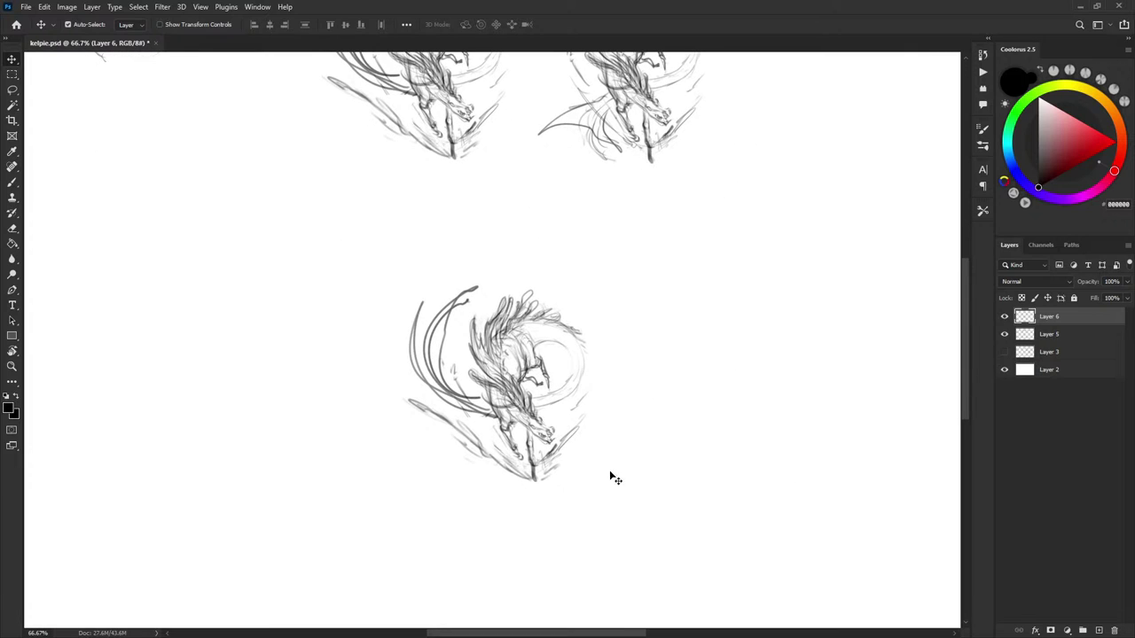
# Enlarge the copied horse sketch to about 194% and position it just below the original sketches
pyautogui.hotkey('ctrl', 't')
pyautogui.moveTo(589, 483); pyautogui.dragTo(709, 608)
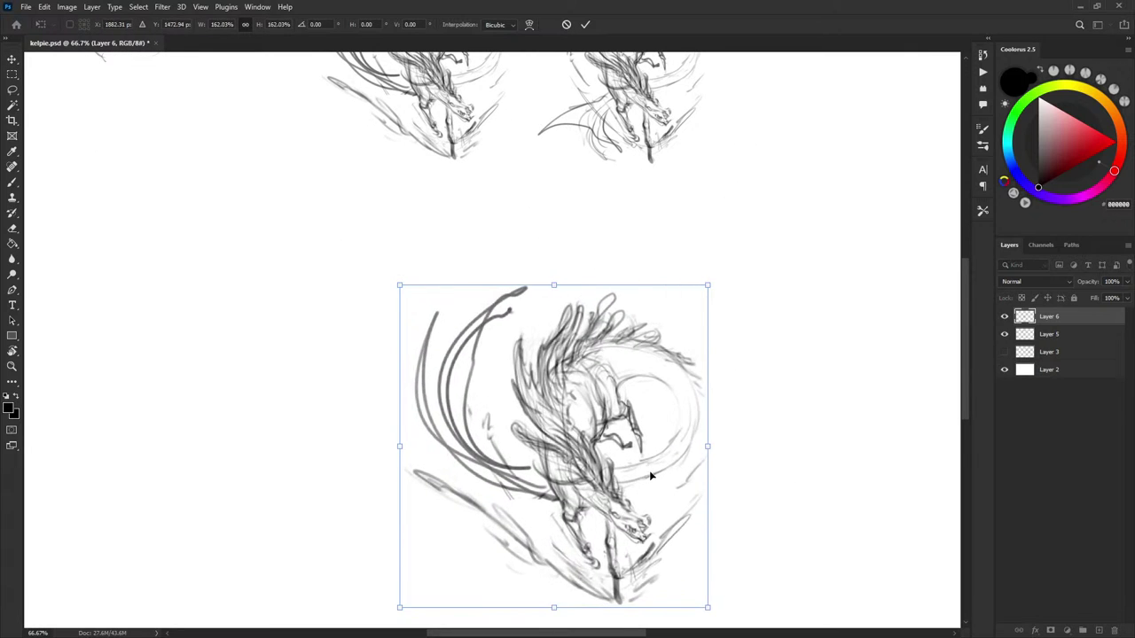
pyautogui.moveTo(648, 473); pyautogui.dragTo(540, 349)
pyautogui.moveTo(600, 485); pyautogui.dragTo(663, 551)
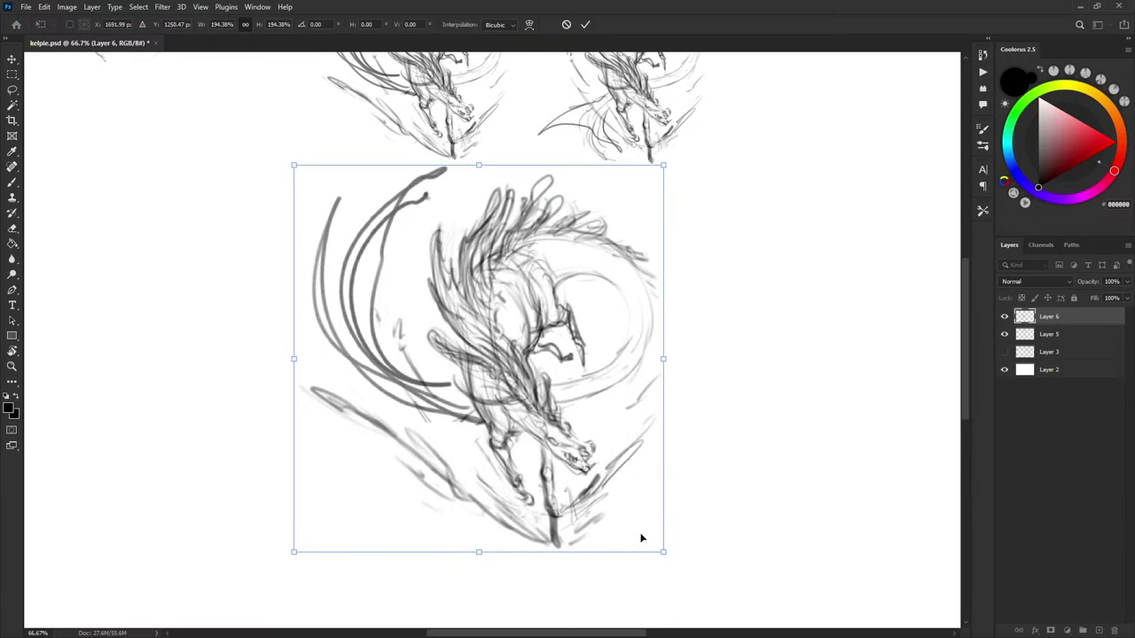
pyautogui.press('Return')
# Lower the fill of the enlarged sketch's layer to 54%
pyautogui.moveTo(644, 342); pyautogui.dragTo(633, 307)
pyautogui.hotkey('ctrl', '+')
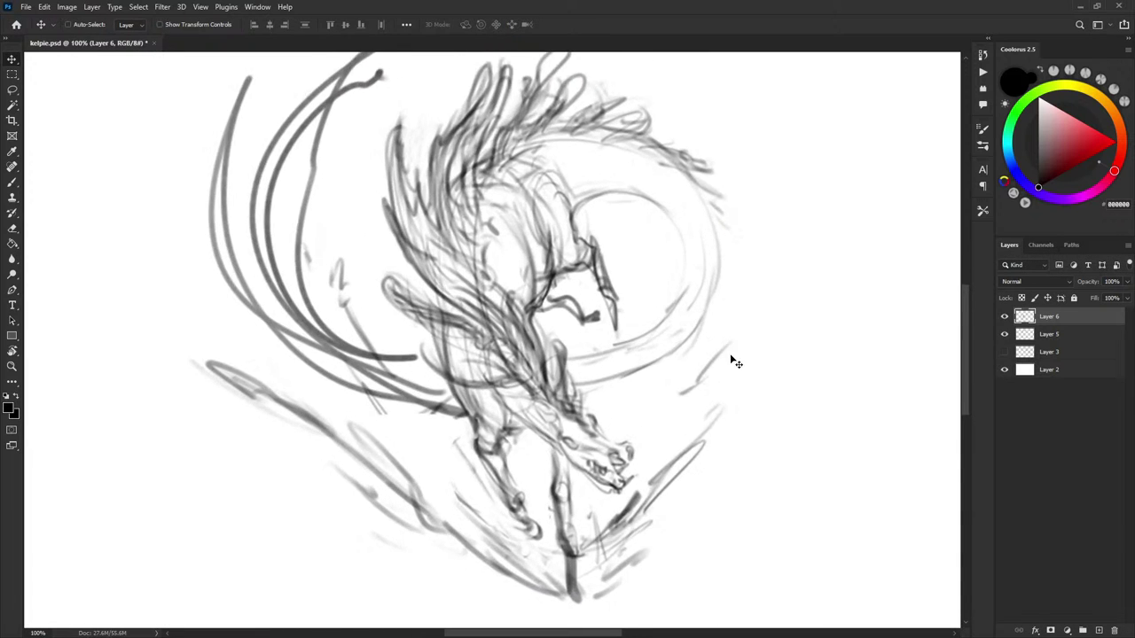
pyautogui.moveTo(733, 352); pyautogui.dragTo(671, 381)
pyautogui.click(1127, 299)
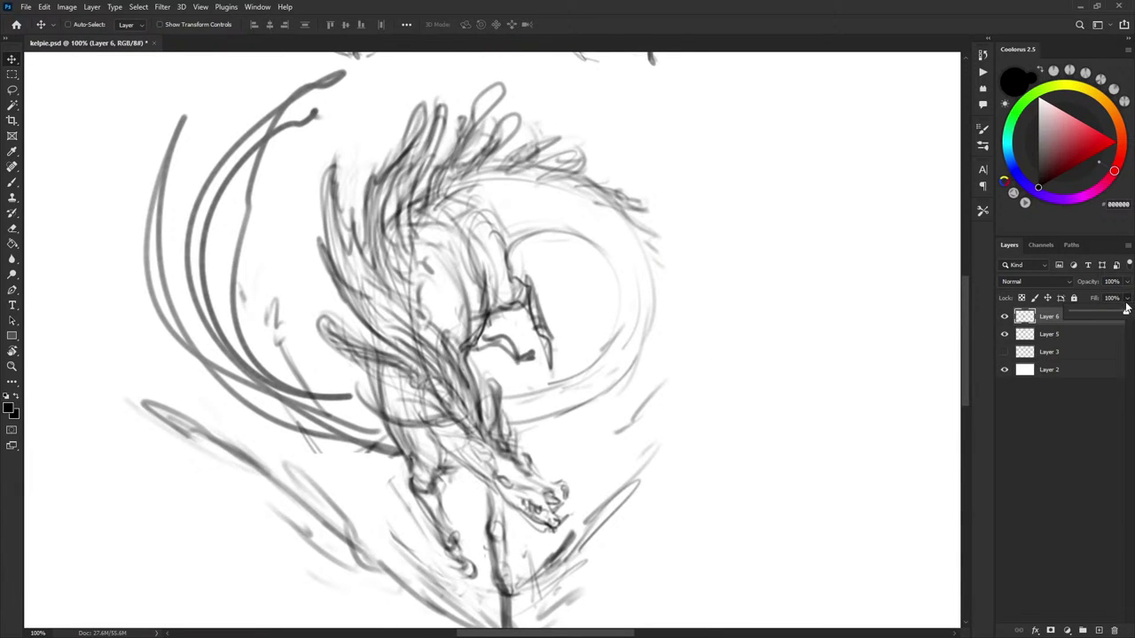
pyautogui.moveTo(1121, 313); pyautogui.dragTo(1100, 313)
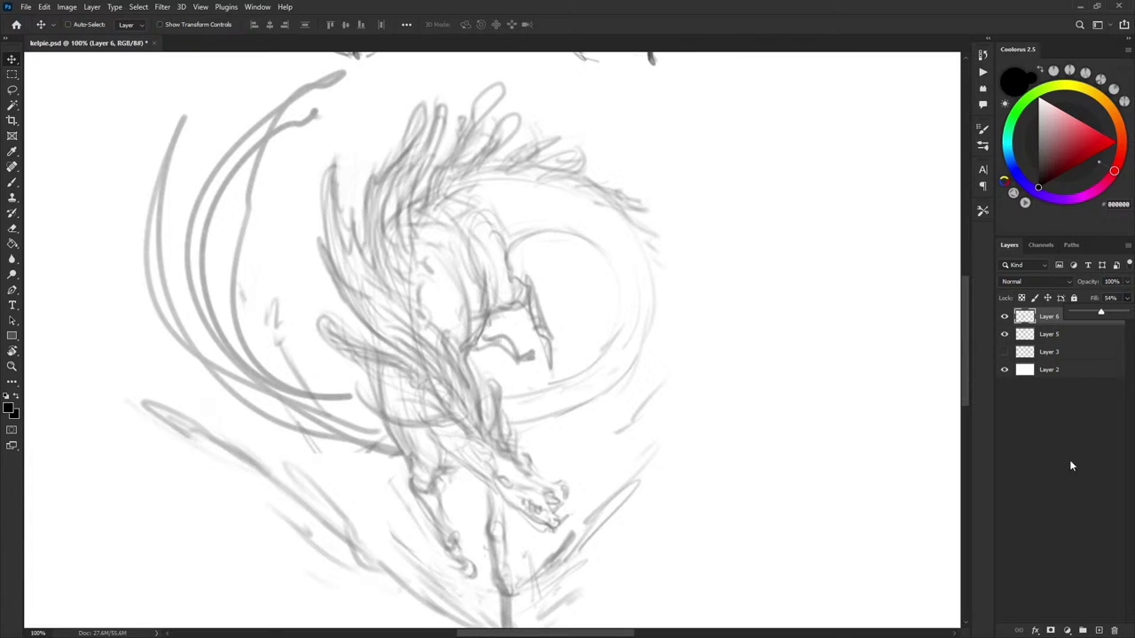
# Add two empty layers above the faded sketch and switch to the Brush tool
pyautogui.click(1099, 630)
pyautogui.click(1099, 630)
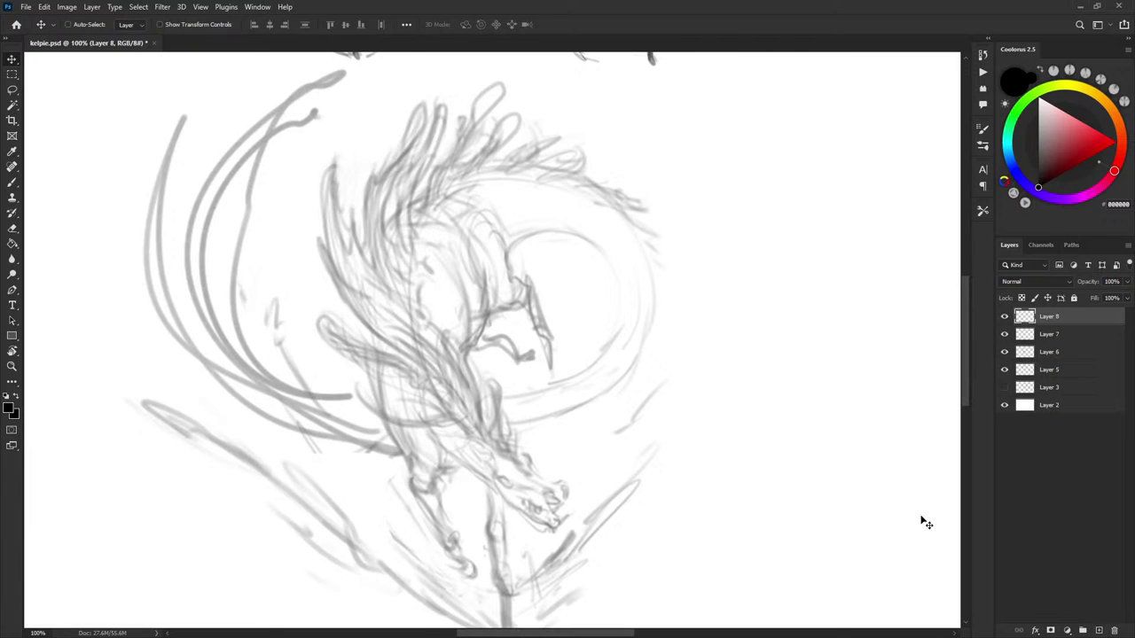
pyautogui.press('b')
pyautogui.moveTo(681, 361); pyautogui.dragTo(666, 323)
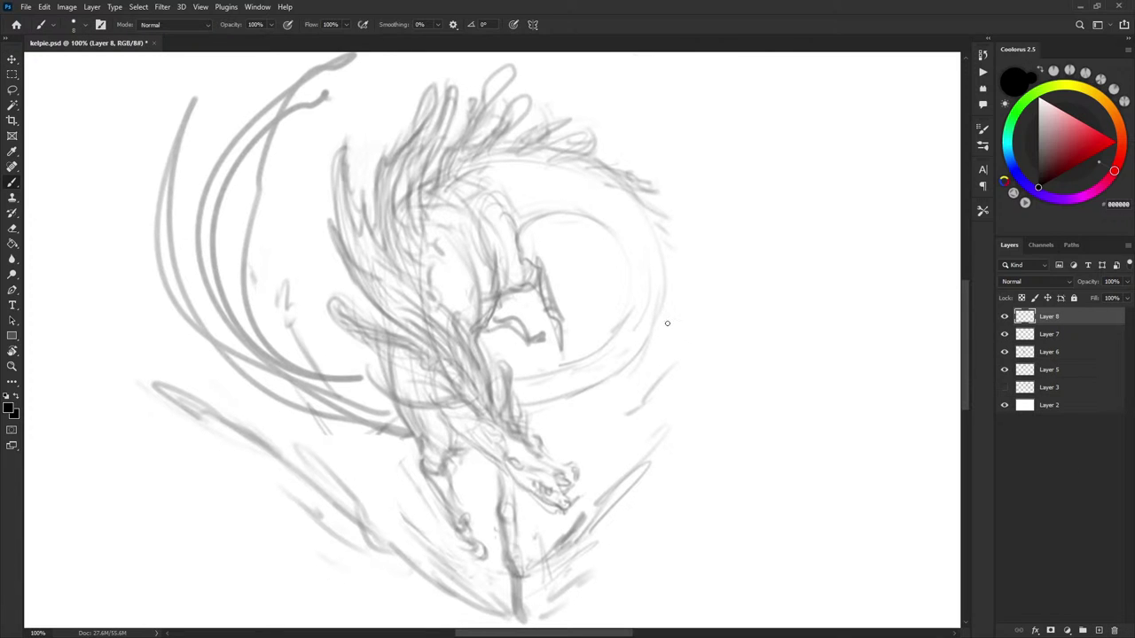
pyautogui.moveTo(532, 423); pyautogui.dragTo(558, 343)
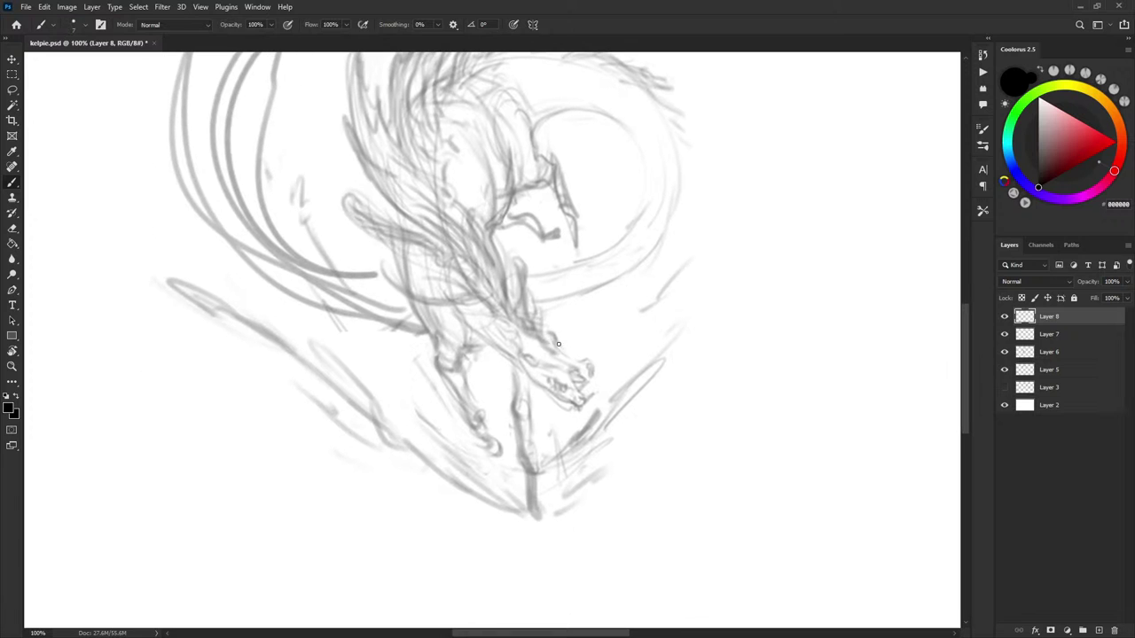
pyautogui.moveTo(574, 274)
pyautogui.mouseDown()
pyautogui.moveTo(597, 341)
pyautogui.moveTo(596, 327)
pyautogui.moveTo(522, 339)
pyautogui.moveTo(482, 300)
pyautogui.moveTo(451, 301)
pyautogui.moveTo(463, 345)
pyautogui.moveTo(504, 385)
pyautogui.moveTo(542, 417)
pyautogui.moveTo(601, 432)
pyautogui.moveTo(562, 341)
pyautogui.mouseUp()
# Try to lasso and move the horse's head with Layer 7 active
pyautogui.click(1047, 334)
pyautogui.press('l')
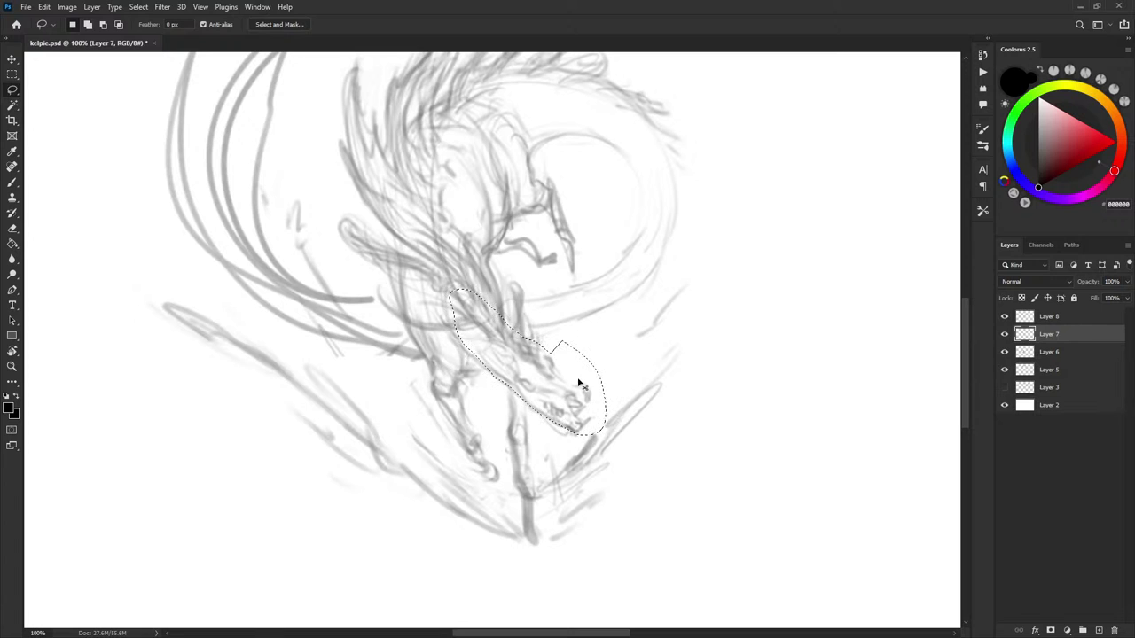
pyautogui.press('v')
pyautogui.click(586, 392)
pyautogui.click(553, 243)
# Check the visibility of Layer 7 and Layer 6 to identify which layer holds the enlarged sketch
pyautogui.click(1004, 334)
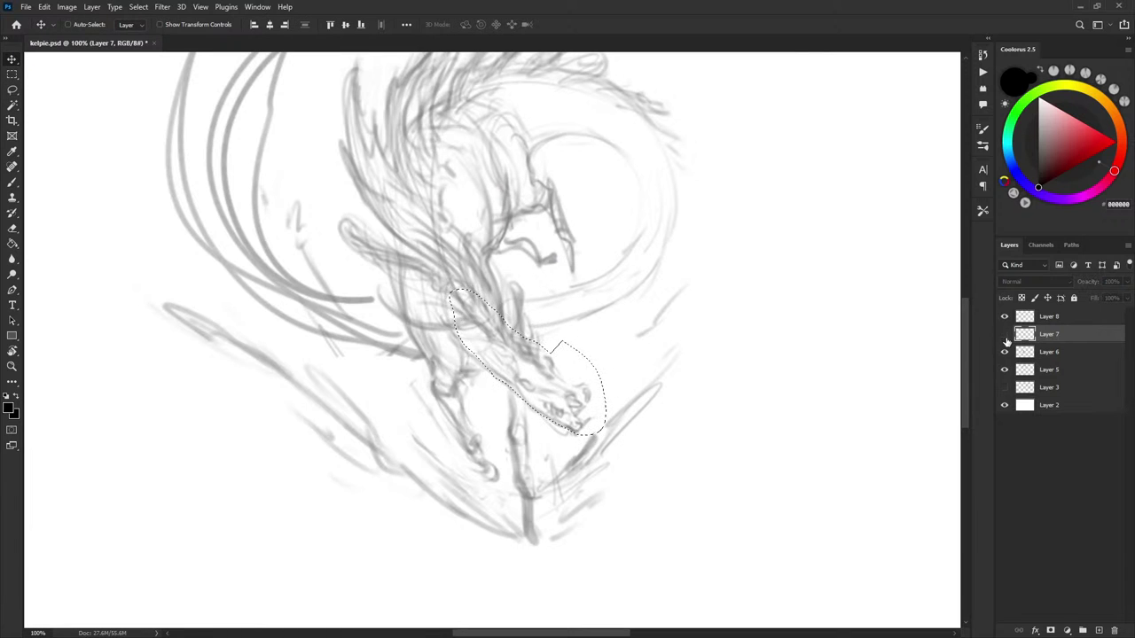
pyautogui.hotkey('ctrl', '-')
pyautogui.hotkey('ctrl', '-')
pyautogui.hotkey('ctrl', '-')
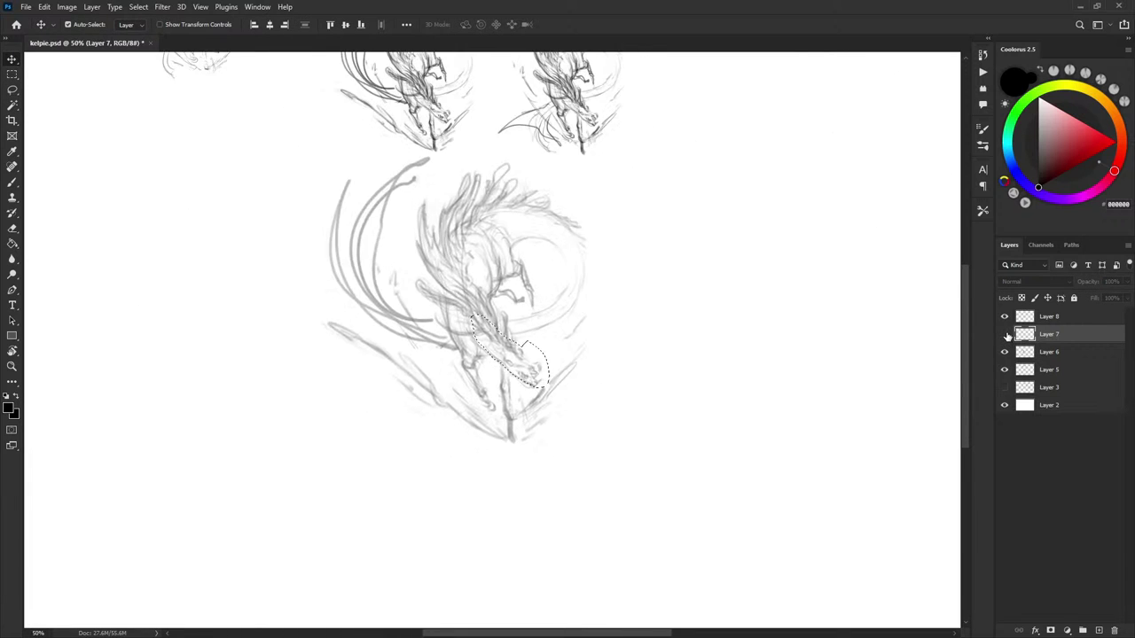
pyautogui.click(1004, 334)
pyautogui.click(1004, 321)
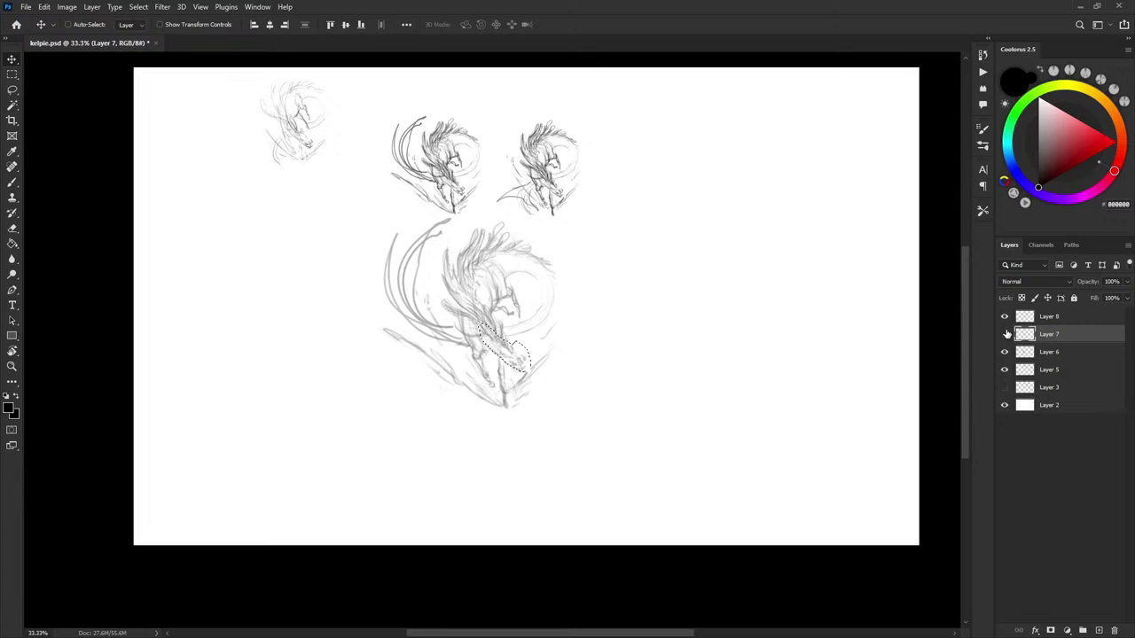
pyautogui.click(1006, 333)
pyautogui.click(1005, 335)
pyautogui.click(1005, 351)
pyautogui.click(1005, 352)
# Lasso the horse's head and neck on Layer 6, shift them slightly down and outward, and clear the selection
pyautogui.click(1049, 352)
pyautogui.hotkey('ctrl', '+')
pyautogui.hotkey('ctrl', '+')
pyautogui.hotkey('ctrl', '+')
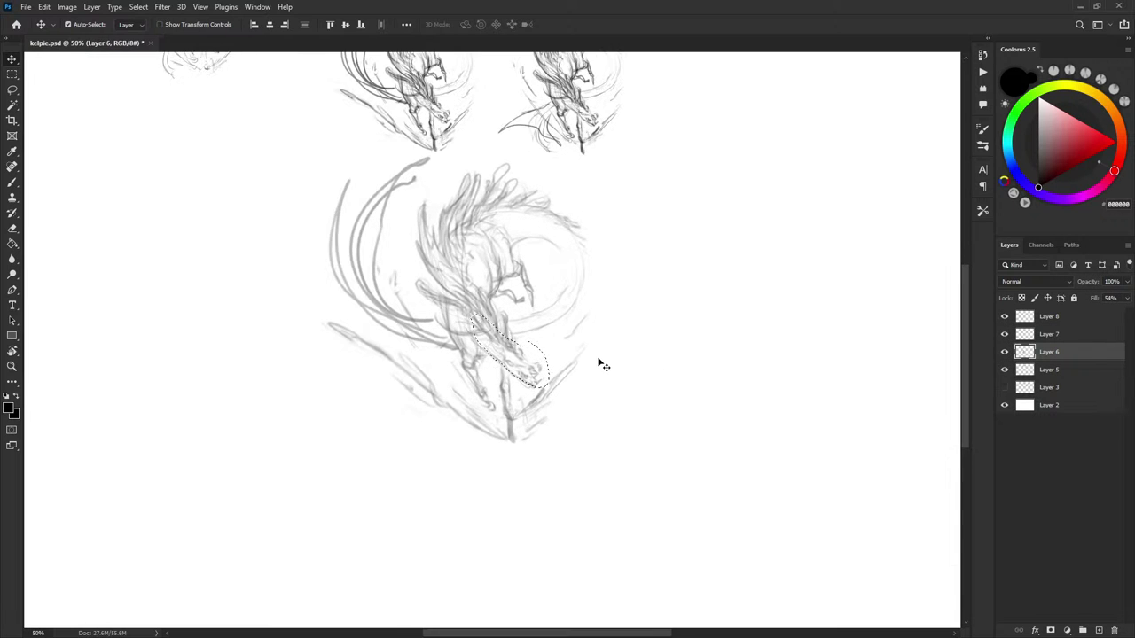
pyautogui.moveTo(466, 328)
pyautogui.mouseDown()
pyautogui.moveTo(456, 328)
pyautogui.moveTo(532, 313)
pyautogui.moveTo(468, 364)
pyautogui.moveTo(532, 412)
pyautogui.moveTo(596, 420)
pyautogui.mouseUp()
pyautogui.press('l')
pyautogui.moveTo(463, 346)
pyautogui.mouseDown()
pyautogui.moveTo(466, 354)
pyautogui.moveTo(446, 304)
pyautogui.moveTo(456, 286)
pyautogui.mouseUp()
pyautogui.press('v')
pyautogui.moveTo(574, 394)
pyautogui.mouseDown()
pyautogui.moveTo(592, 414)
pyautogui.moveTo(593, 399)
pyautogui.mouseUp()
pyautogui.hotkey('ctrl', 'd')
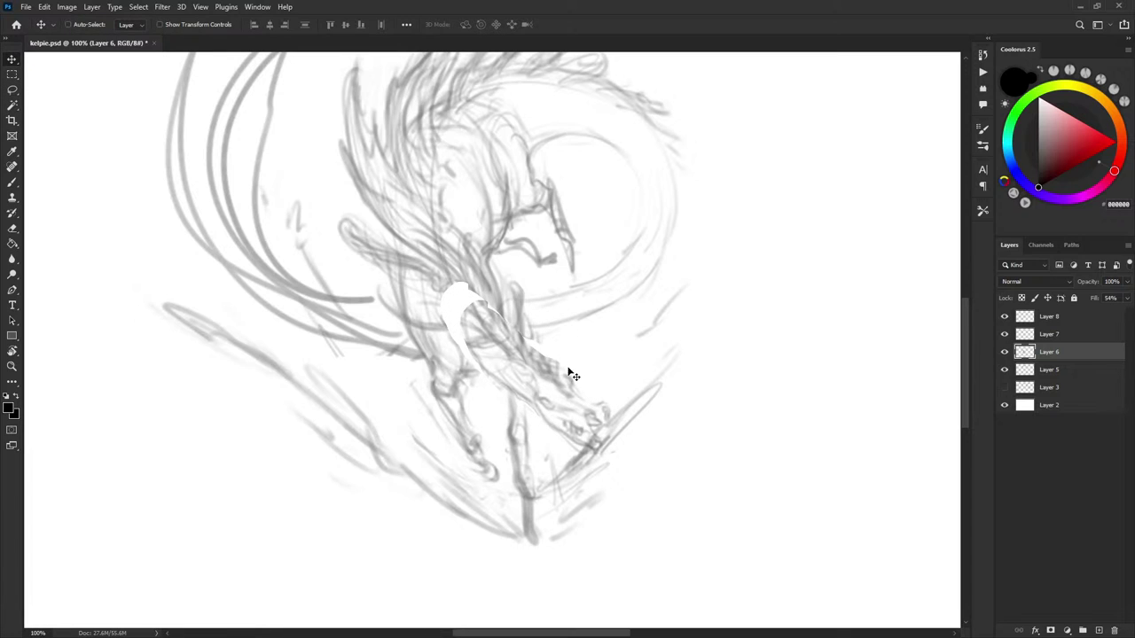
# Brush sketch lines across the blank gap at the base of the horse's neck and reset the colours to default
pyautogui.press('b')
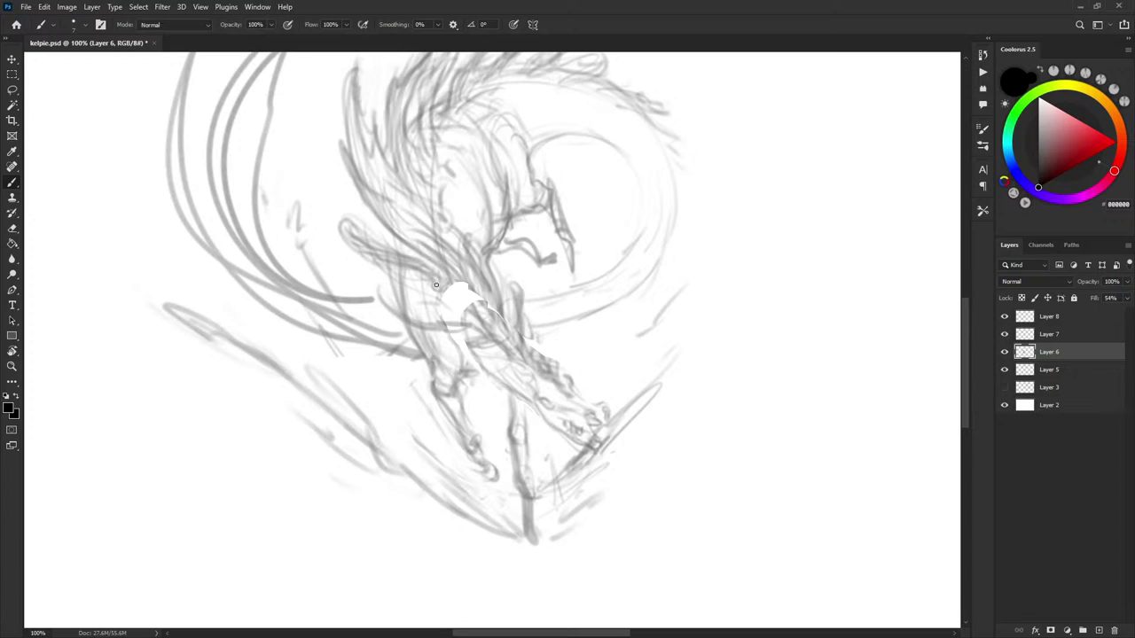
pyautogui.moveTo(435, 285); pyautogui.dragTo(478, 334)
pyautogui.moveTo(458, 273); pyautogui.dragTo(484, 317)
pyautogui.moveTo(457, 270); pyautogui.dragTo(476, 308)
pyautogui.press('d')
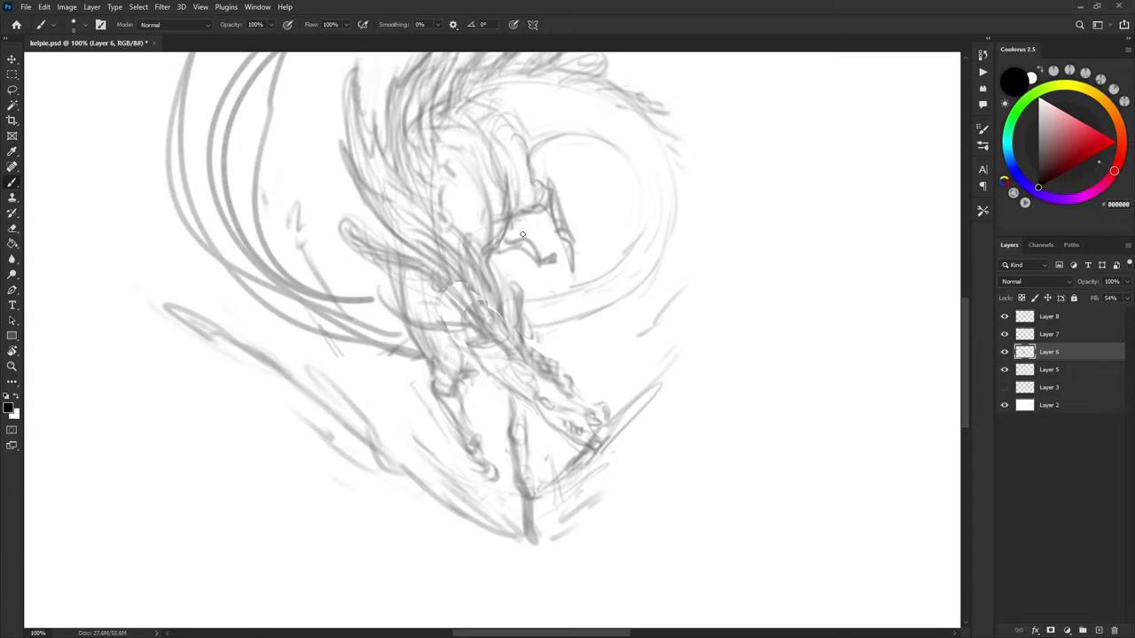
# Open a second window of kelpie.psd
pyautogui.moveTo(607, 277)
pyautogui.mouseDown()
pyautogui.moveTo(600, 239)
pyautogui.moveTo(603, 263)
pyautogui.mouseUp()
pyautogui.moveTo(632, 377); pyautogui.dragTo(636, 349)
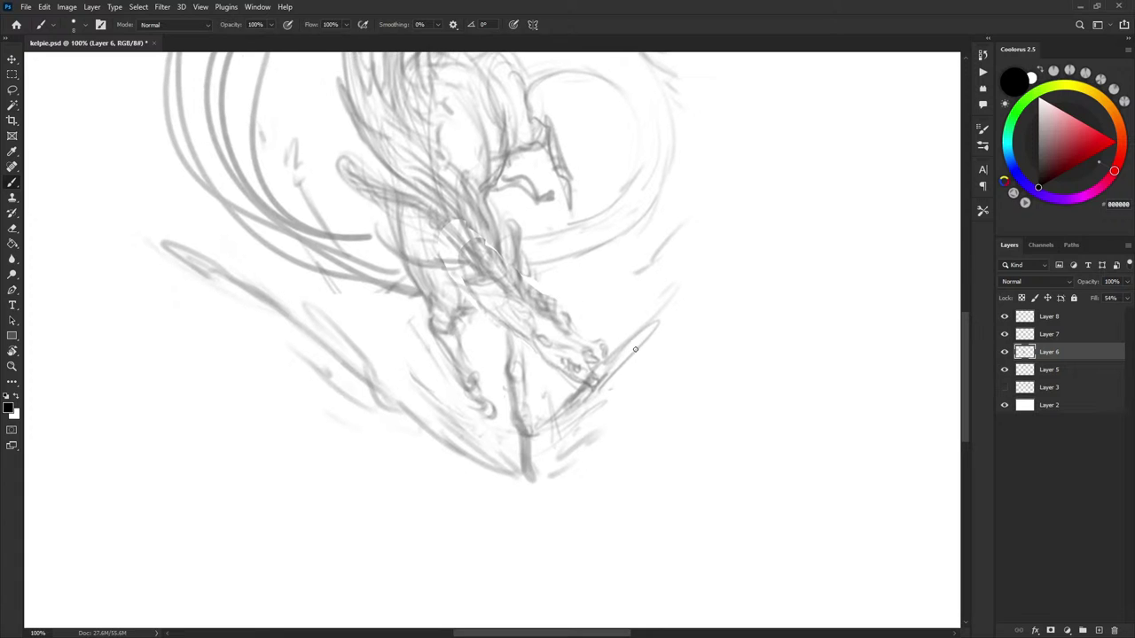
pyautogui.hotkey('ctrl', '-')
pyautogui.moveTo(673, 298); pyautogui.dragTo(658, 335)
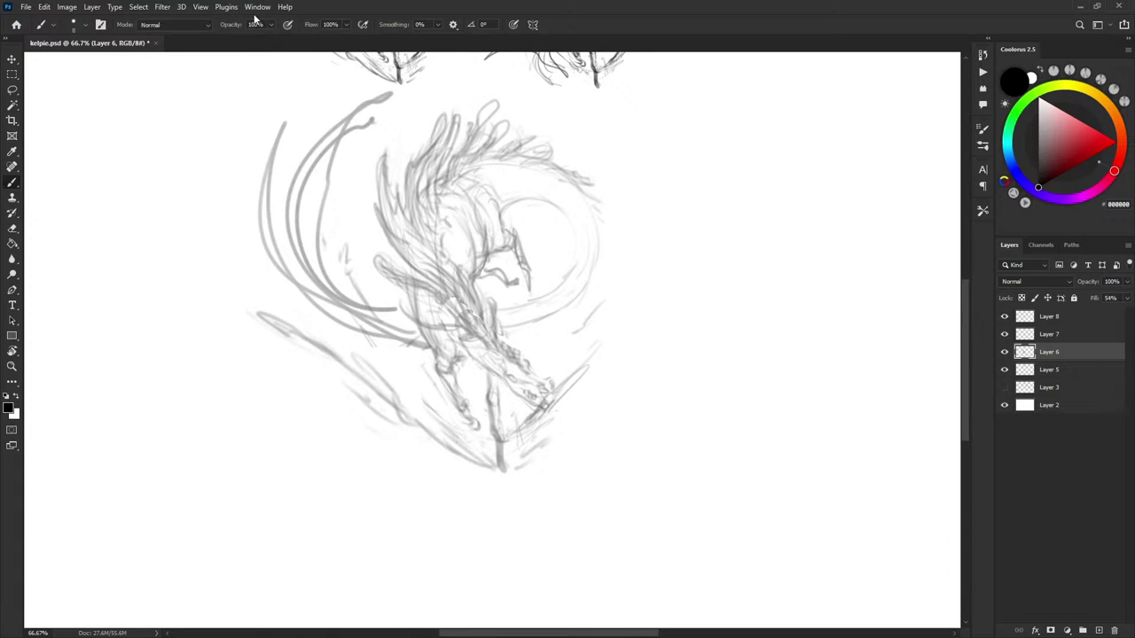
pyautogui.click(201, 7)
pyautogui.moveTo(257, 6)
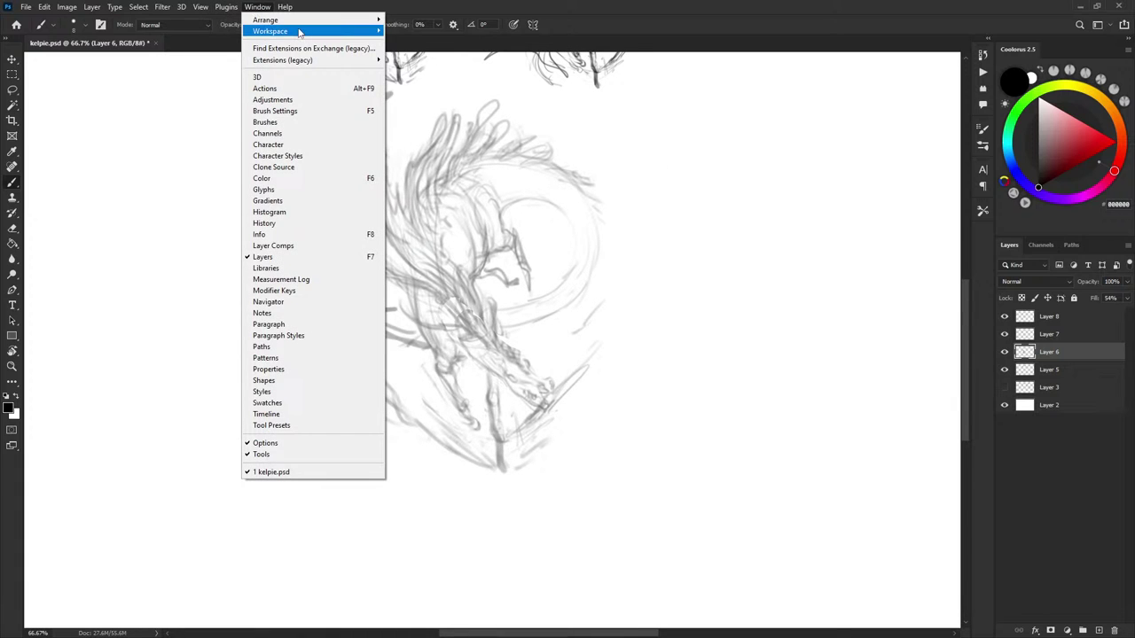
pyautogui.click(454, 237)
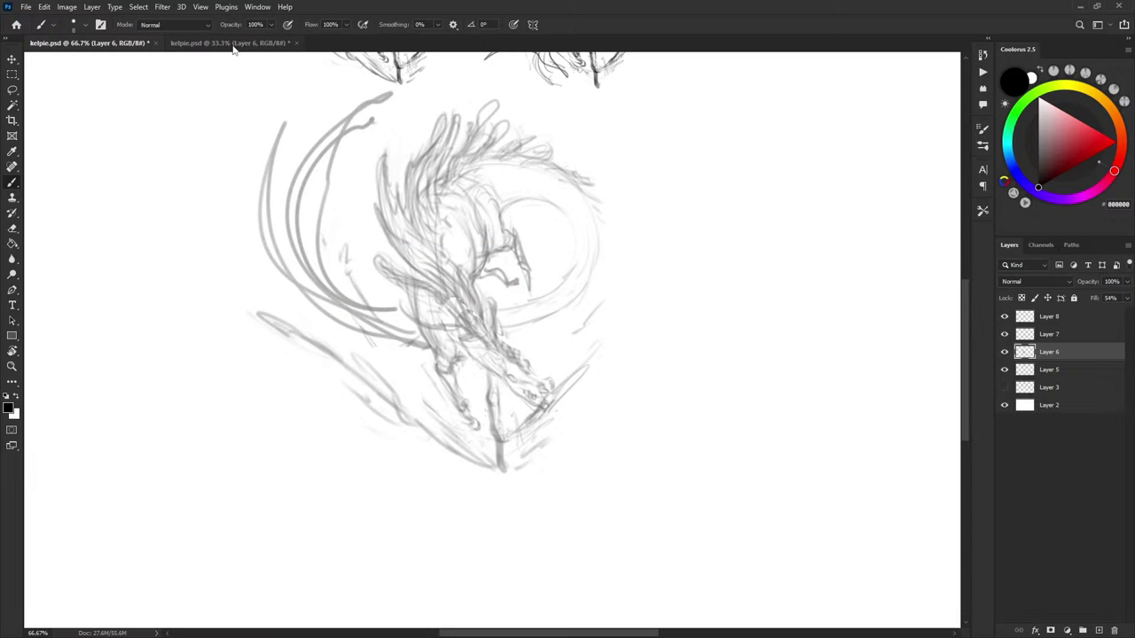
# Detach the second kelpie.psd view into its own window and return to the 66.7% view
pyautogui.moveTo(234, 46); pyautogui.dragTo(286, 2)
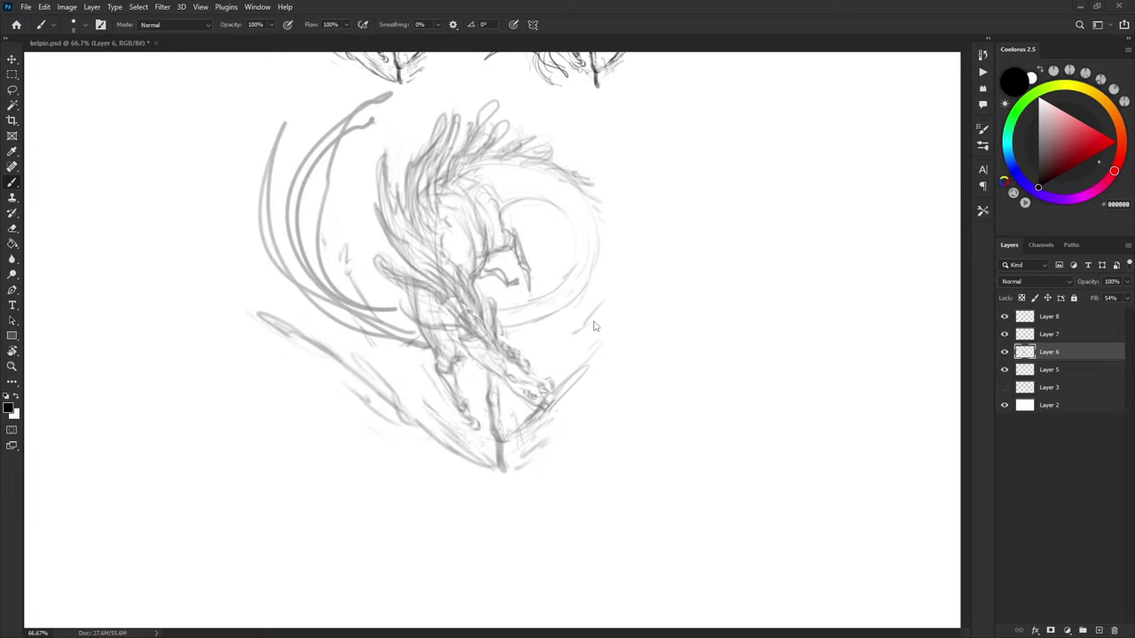
pyautogui.click(502, 345)
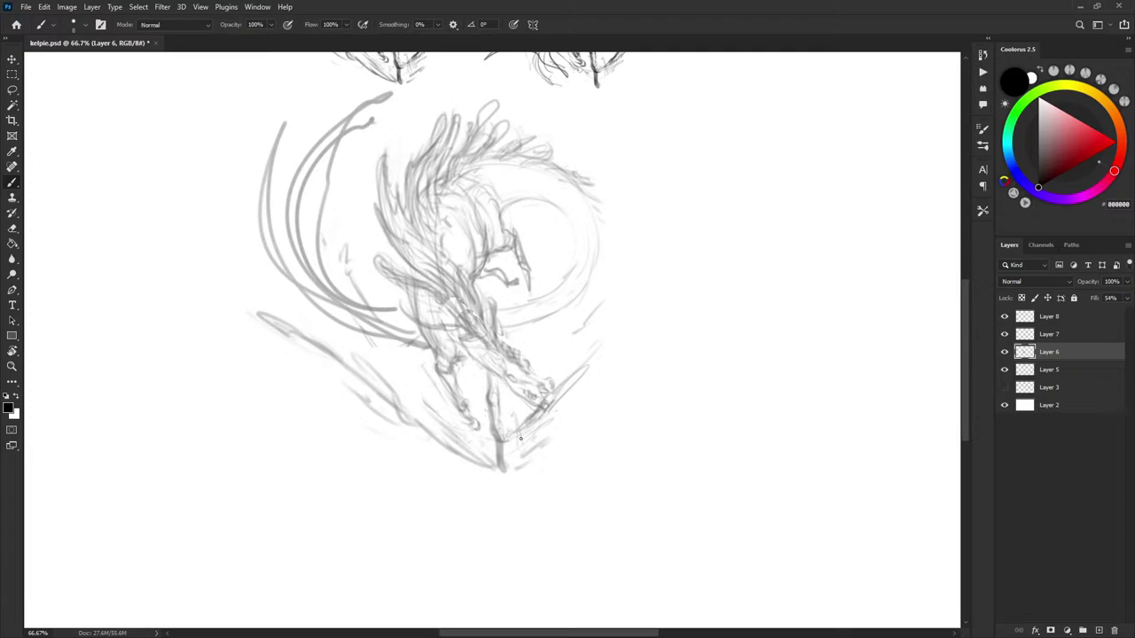
# Sketch a splash line rising from the water's base and paint out the old splash strokes around the muzzle in white
pyautogui.moveTo(513, 461); pyautogui.dragTo(592, 394)
pyautogui.press('x')
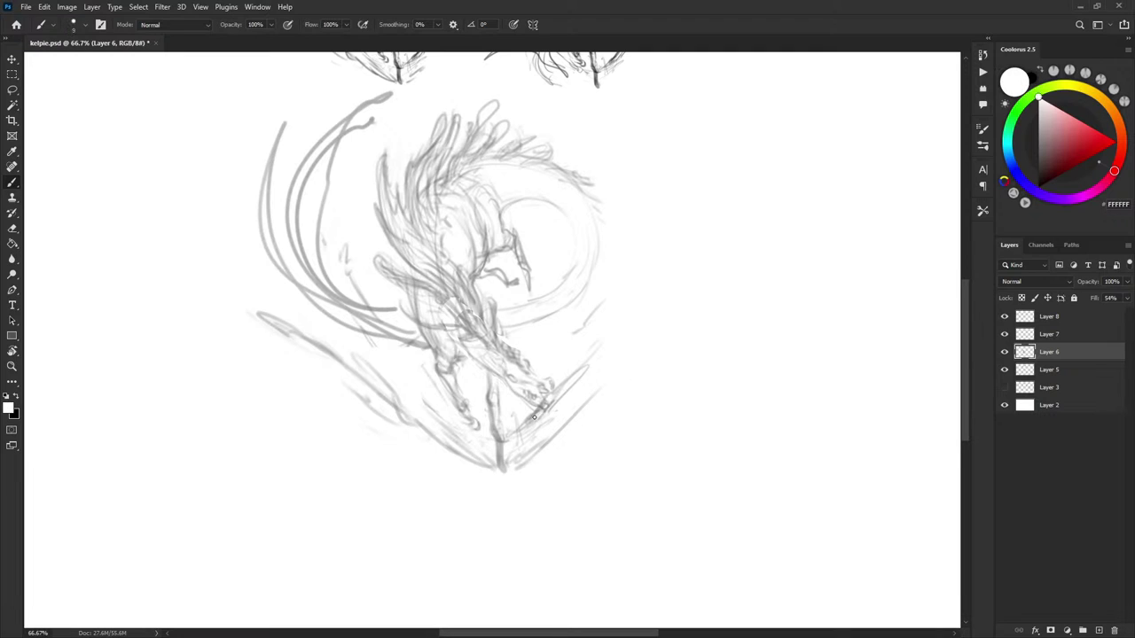
pyautogui.moveTo(535, 415)
pyautogui.mouseDown()
pyautogui.moveTo(566, 404)
pyautogui.moveTo(565, 385)
pyautogui.moveTo(594, 363)
pyautogui.moveTo(560, 390)
pyautogui.moveTo(539, 412)
pyautogui.mouseUp()
pyautogui.press('x')
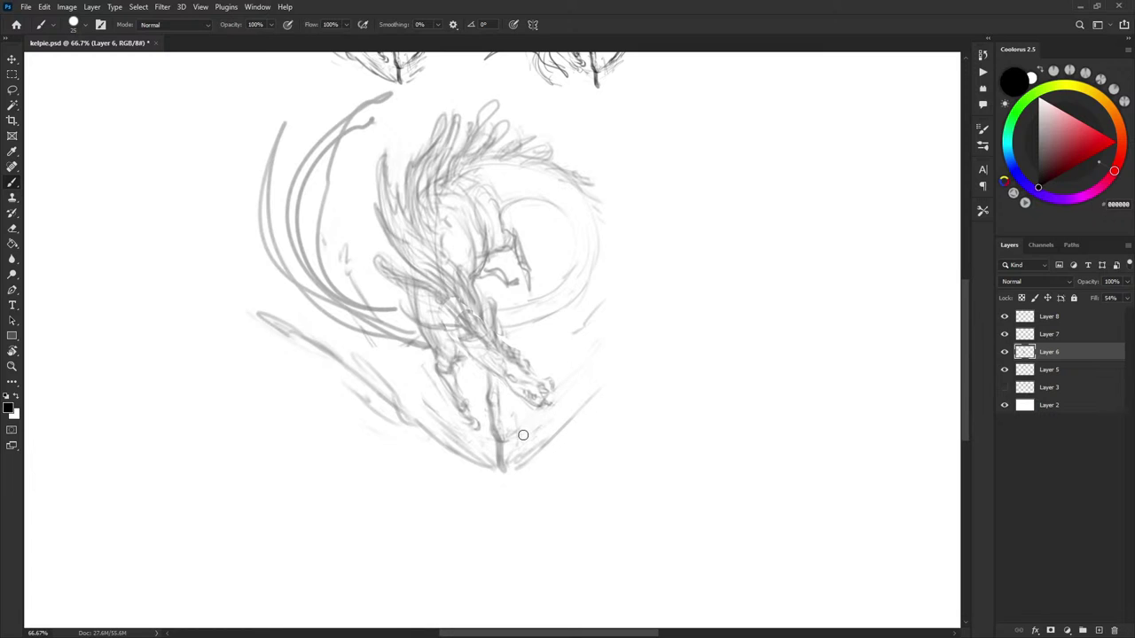
# Using a small black brush, sketch ripple rings at the base of the water and curved splash lines rising from them
pyautogui.press('[')
pyautogui.press('[')
pyautogui.moveTo(463, 462); pyautogui.dragTo(504, 453)
pyautogui.moveTo(595, 379); pyautogui.dragTo(551, 452)
pyautogui.moveTo(624, 350); pyautogui.dragTo(558, 451)
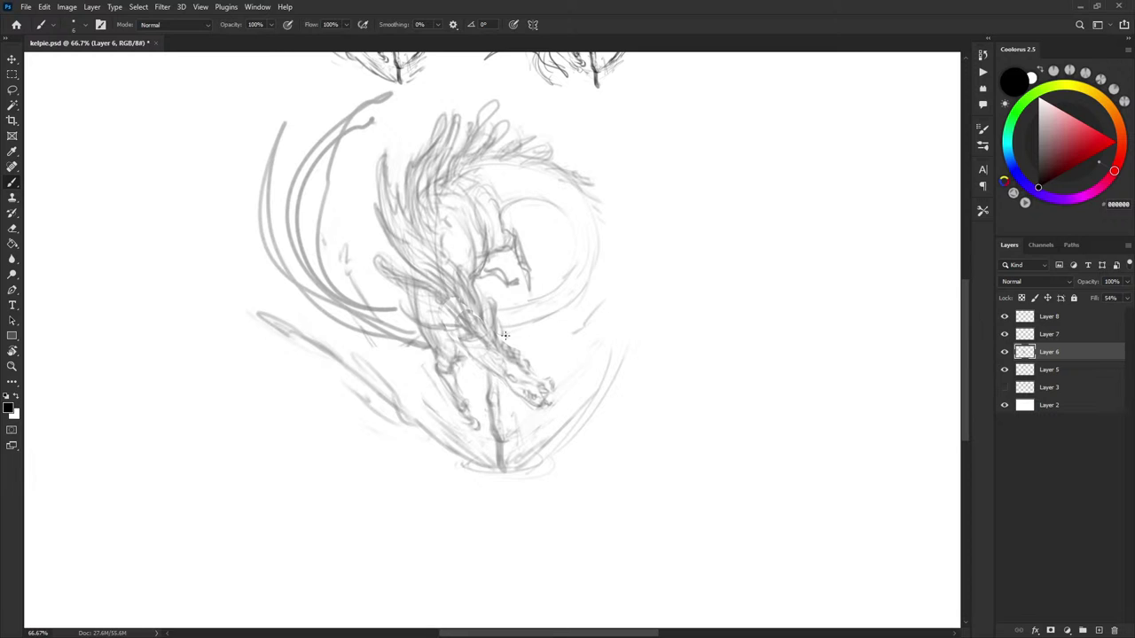
# Lasso the horse's head, neck and front legs on Layer 6 and open the selection in the Liquify filter
pyautogui.press('l')
pyautogui.moveTo(507, 284)
pyautogui.mouseDown()
pyautogui.moveTo(388, 365)
pyautogui.moveTo(563, 268)
pyautogui.mouseUp()
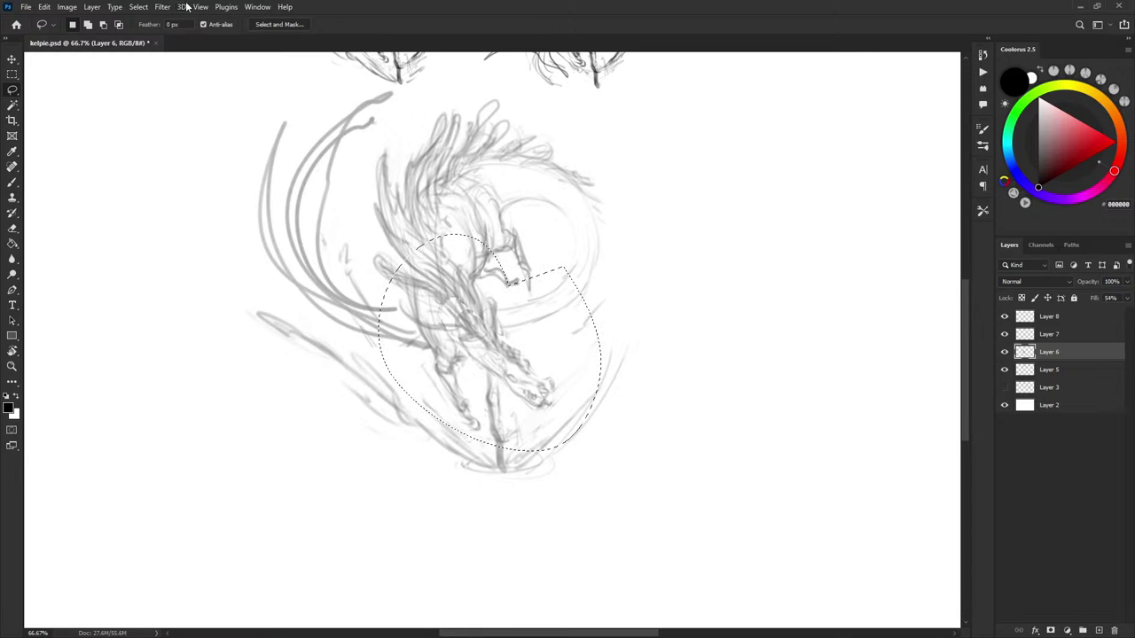
pyautogui.click(162, 6)
pyautogui.click(176, 117)
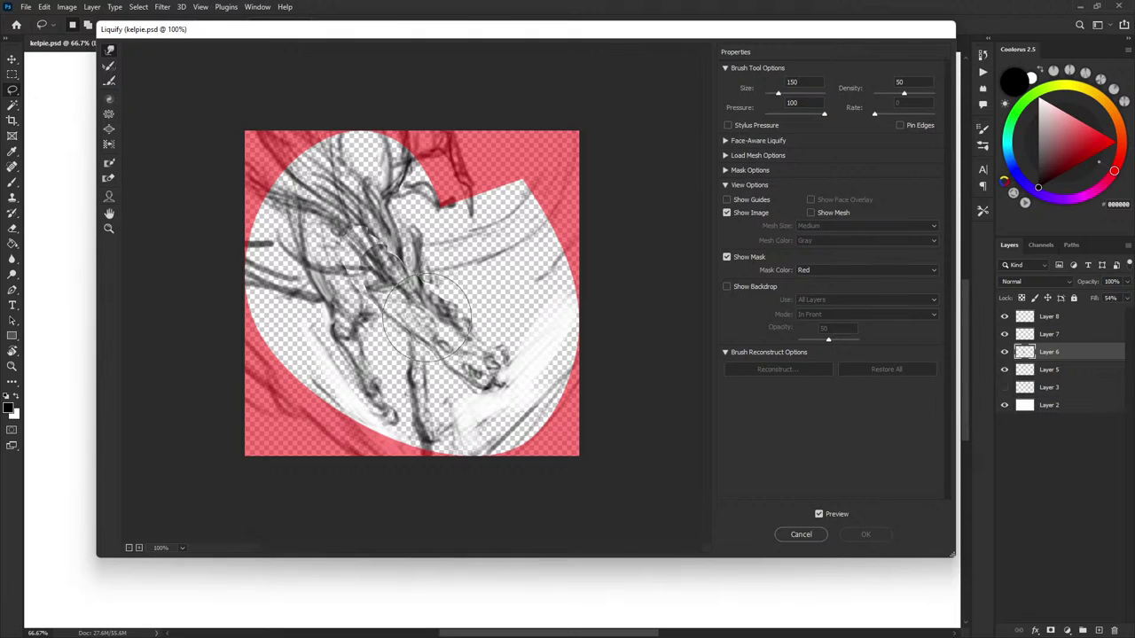
# Push the contours of the horse's head and neck into shape with a Liquify brush of size 150 and apply the filter
pyautogui.press(']')
pyautogui.press(']')
pyautogui.press(']')
pyautogui.press(']')
pyautogui.press(']')
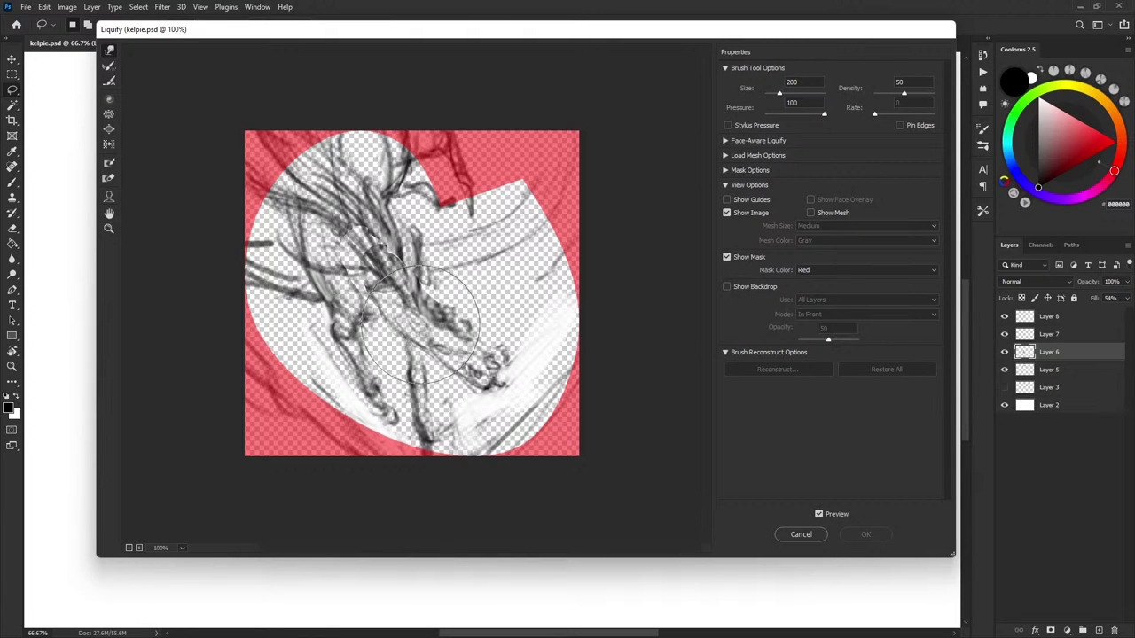
pyautogui.press('[')
pyautogui.moveTo(447, 344)
pyautogui.mouseDown()
pyautogui.moveTo(432, 328)
pyautogui.moveTo(438, 347)
pyautogui.mouseUp()
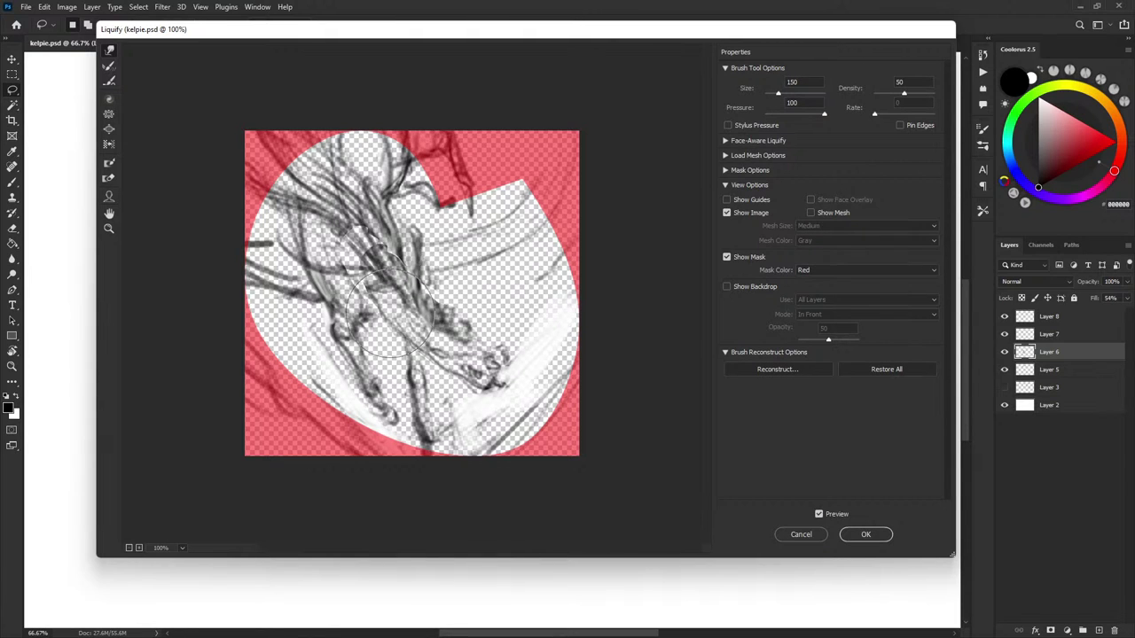
pyautogui.moveTo(390, 314); pyautogui.dragTo(385, 321)
pyautogui.moveTo(385, 271); pyautogui.dragTo(376, 275)
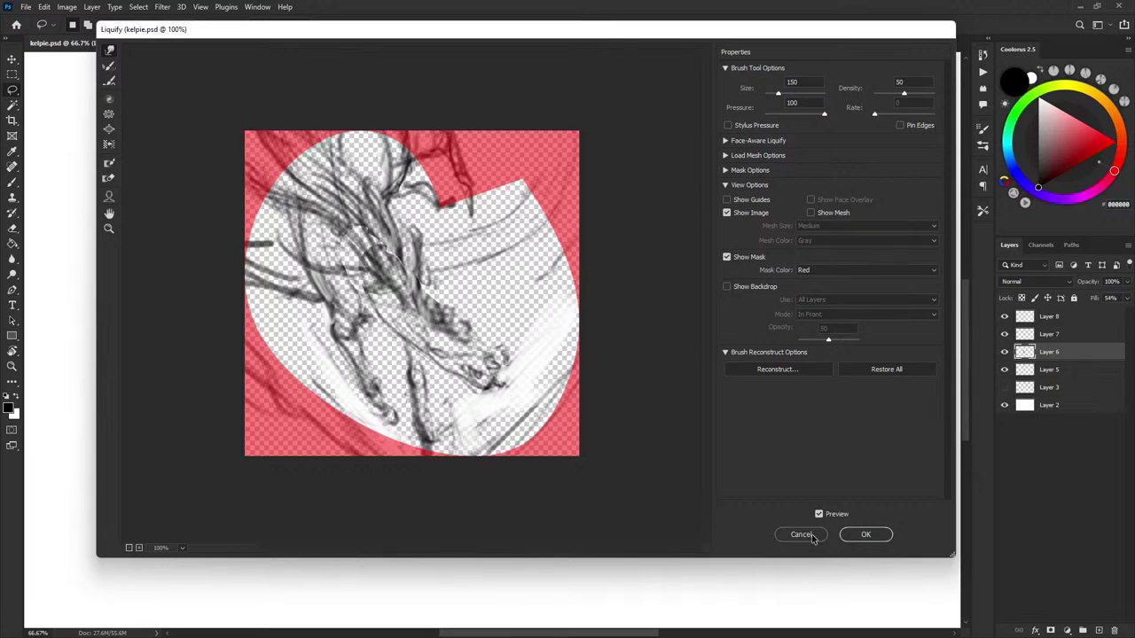
pyautogui.click(865, 534)
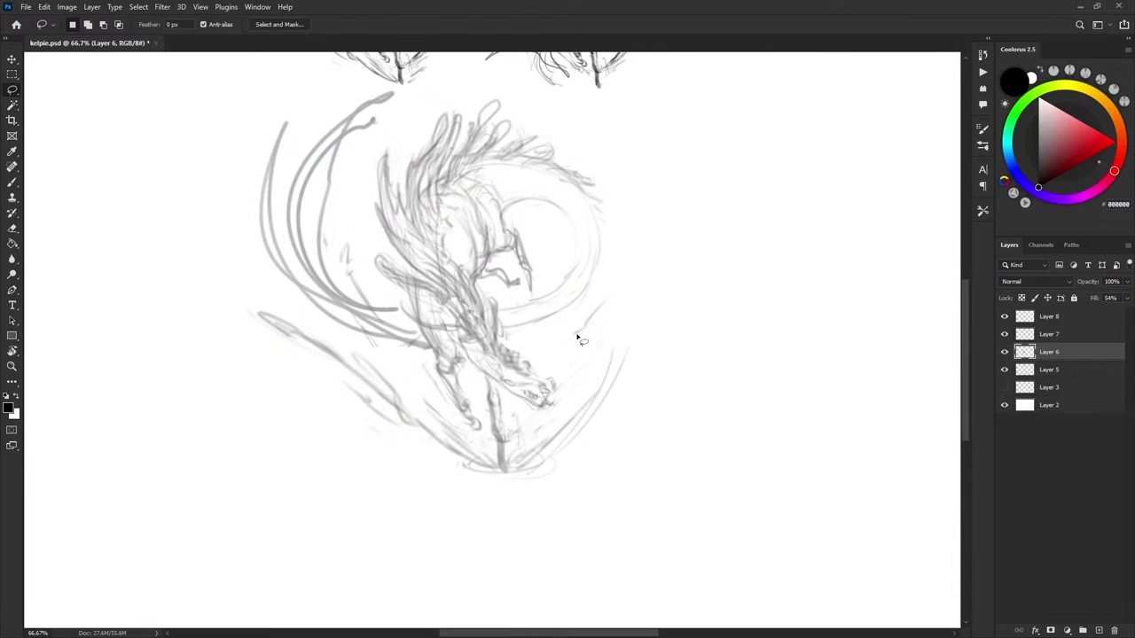
pyautogui.press('b')
pyautogui.moveTo(530, 334); pyautogui.dragTo(580, 385)
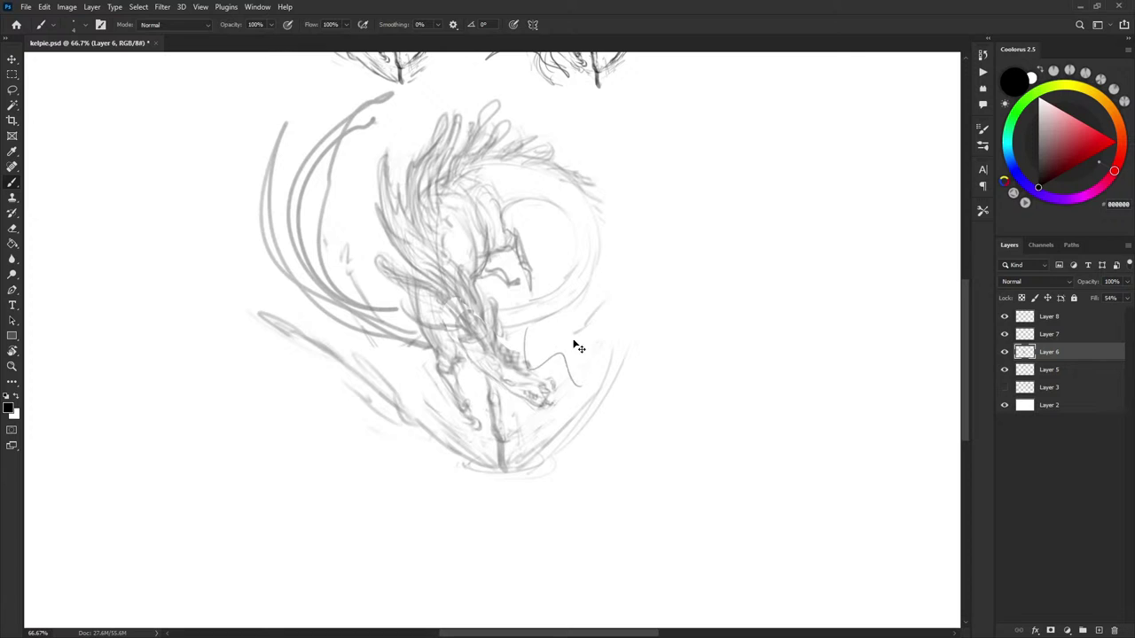
pyautogui.hotkey('ctrl', 'z')
# Lasso the long curved tail strands on Layer 6, trim the selection beside the mane, shift the strands slightly upward and deselect
pyautogui.moveTo(560, 278); pyautogui.dragTo(554, 286)
pyautogui.moveTo(638, 282); pyautogui.dragTo(651, 321)
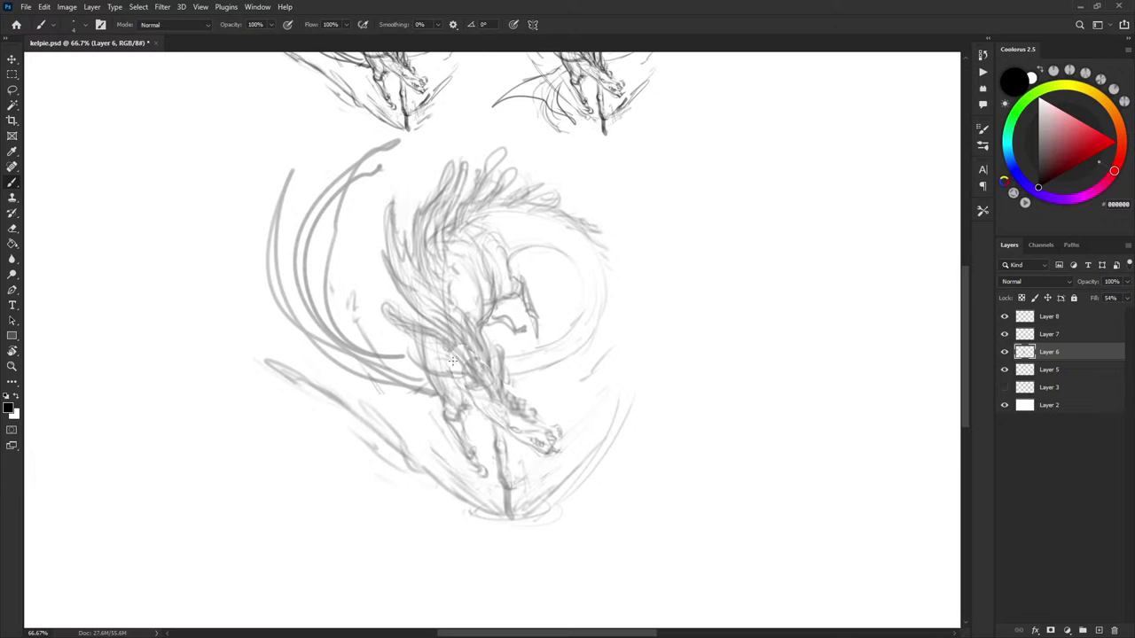
pyautogui.press('l')
pyautogui.moveTo(415, 364)
pyautogui.mouseDown()
pyautogui.moveTo(275, 322)
pyautogui.moveTo(342, 139)
pyautogui.moveTo(390, 123)
pyautogui.moveTo(360, 243)
pyautogui.moveTo(376, 321)
pyautogui.moveTo(390, 292)
pyautogui.mouseUp()
pyautogui.press('v')
pyautogui.hotkey('ctrl', 'z')
pyautogui.hotkey('ctrl', 'z')
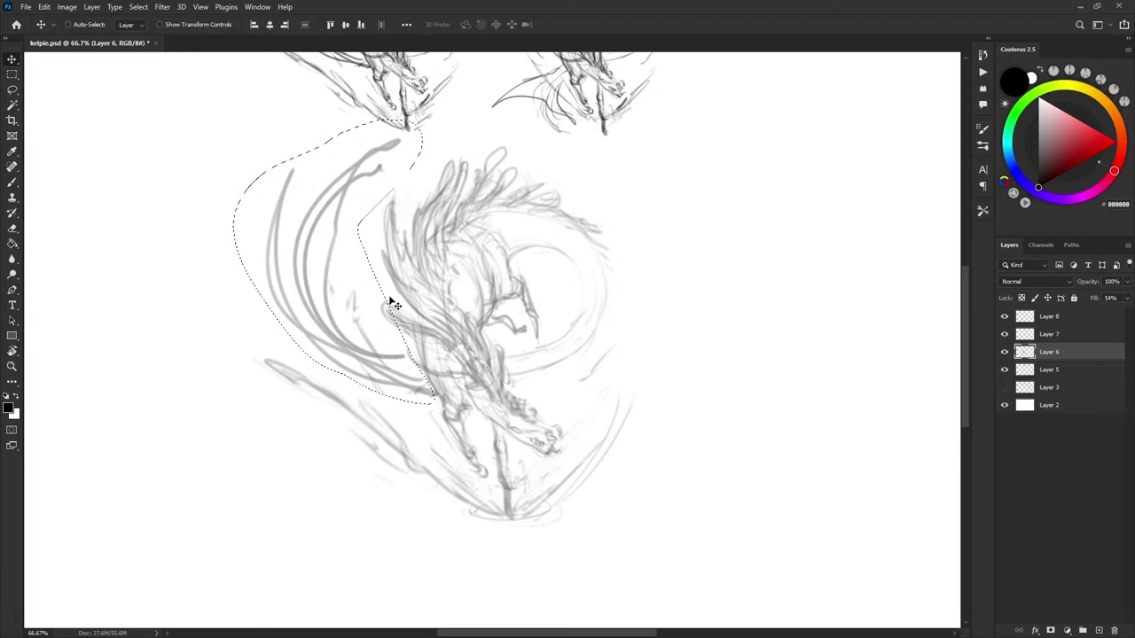
pyautogui.press('l')
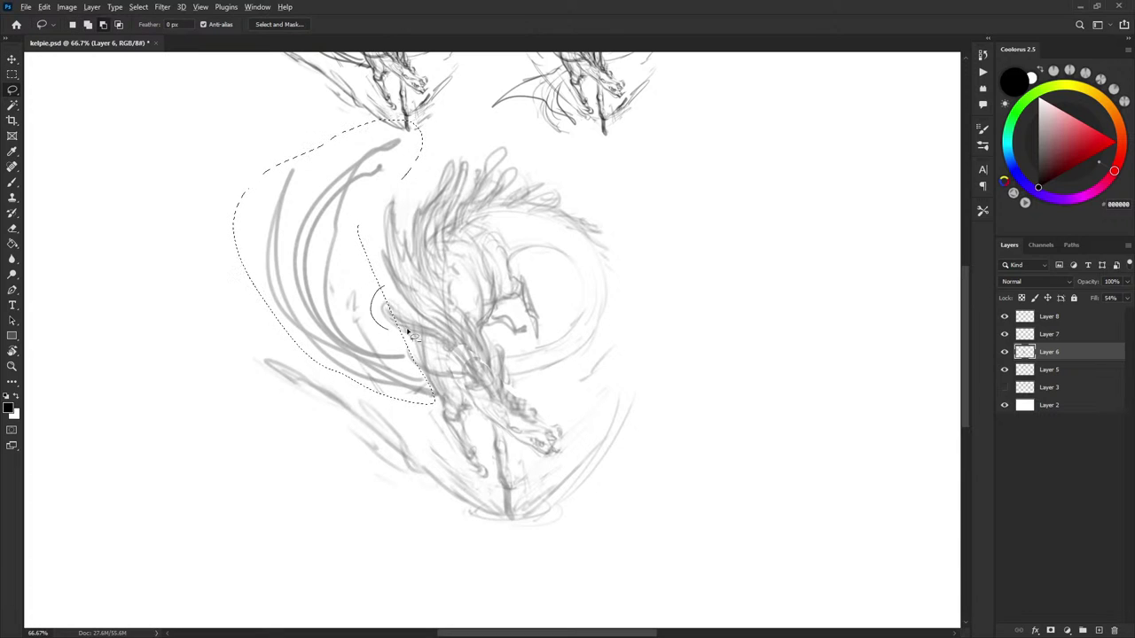
pyautogui.press('v')
pyautogui.moveTo(382, 311); pyautogui.dragTo(356, 281)
pyautogui.hotkey('ctrl', 'd')
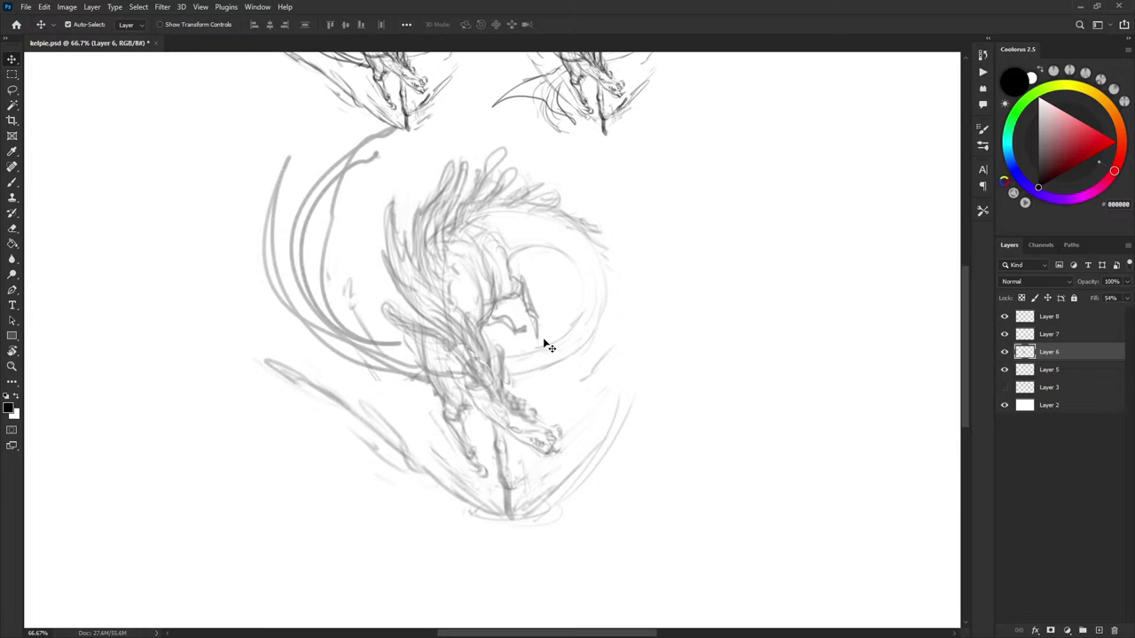
# Brush sketch lines that reconnect the shifted tail strands to the horse's body
pyautogui.press('b')
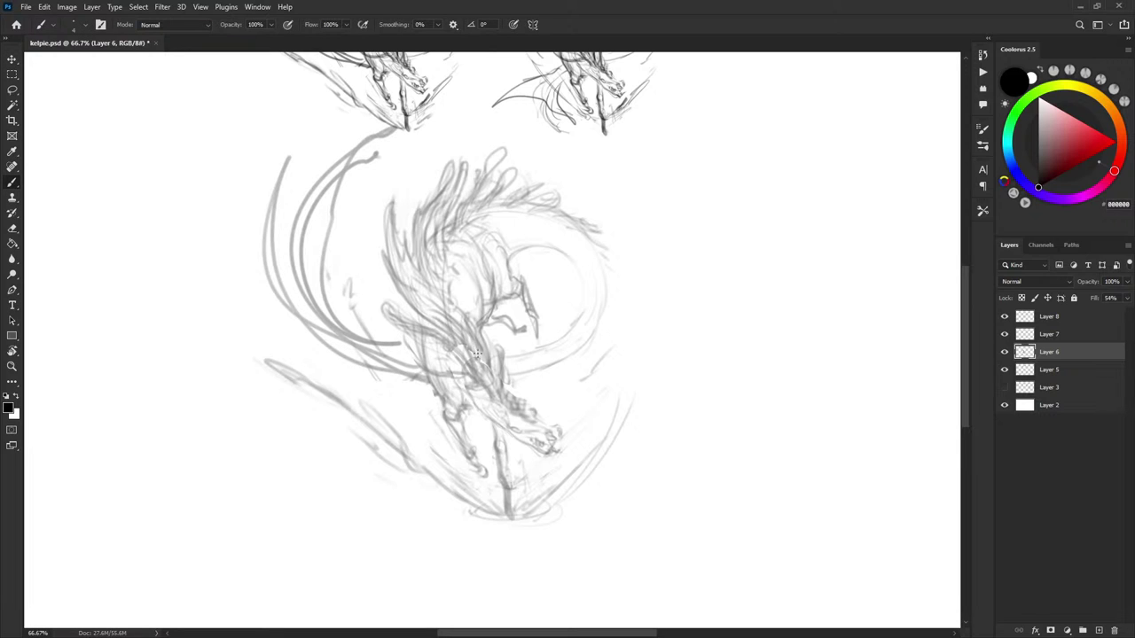
pyautogui.moveTo(407, 341); pyautogui.dragTo(454, 370)
pyautogui.moveTo(546, 365); pyautogui.dragTo(541, 349)
# Check that Layer 6 holds the enlarged sketch and move it down, farther from the small thumbnails
pyautogui.click(1004, 352)
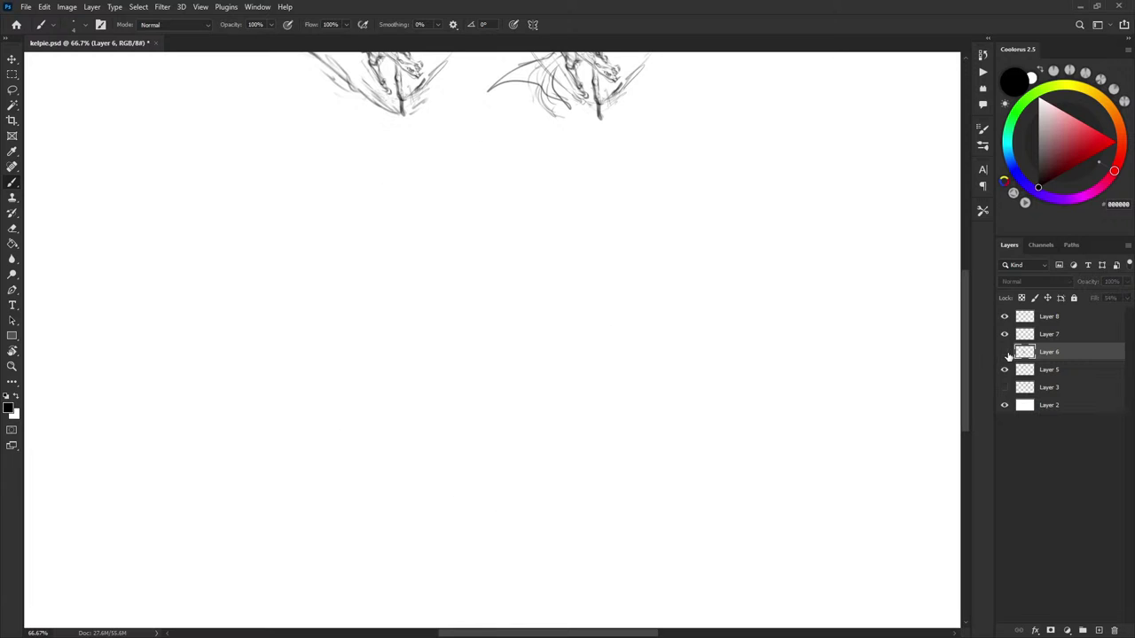
pyautogui.click(1004, 352)
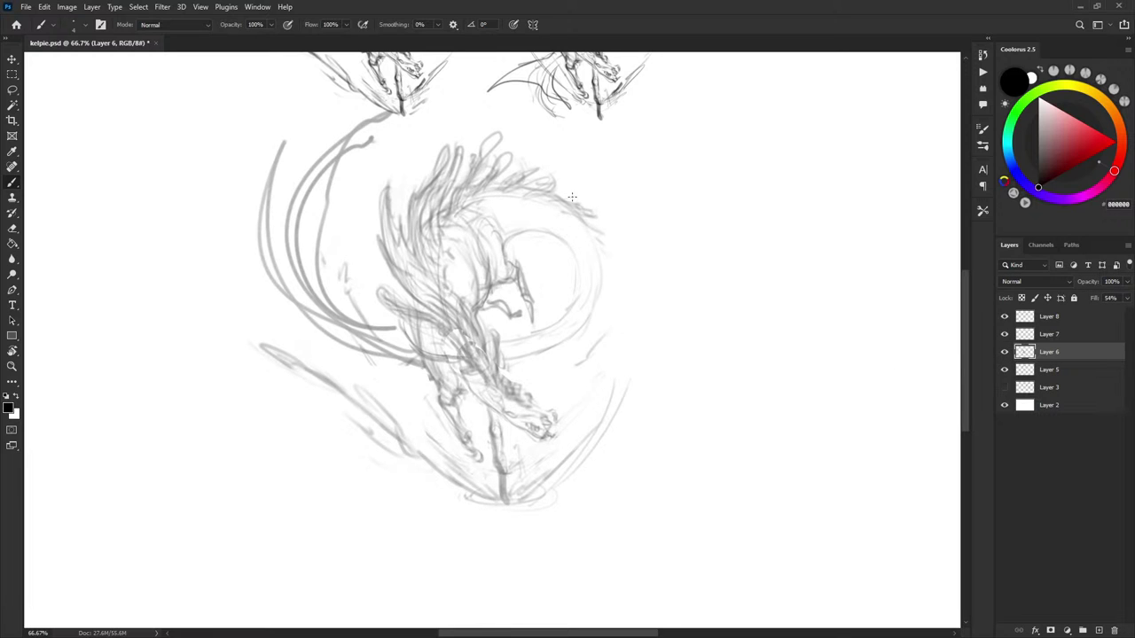
pyautogui.moveTo(667, 266)
pyautogui.mouseDown()
pyautogui.moveTo(620, 306)
pyautogui.moveTo(648, 289)
pyautogui.moveTo(648, 272)
pyautogui.mouseUp()
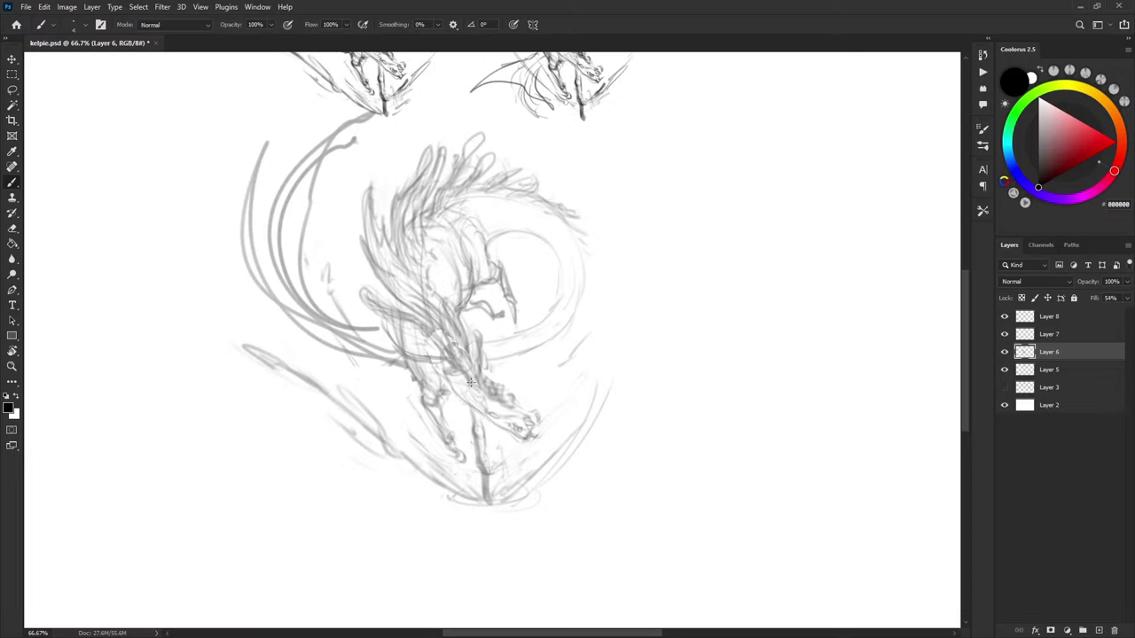
pyautogui.press('v')
pyautogui.moveTo(529, 310); pyautogui.dragTo(520, 366)
pyautogui.moveTo(631, 287); pyautogui.dragTo(648, 258)
pyautogui.press('b')
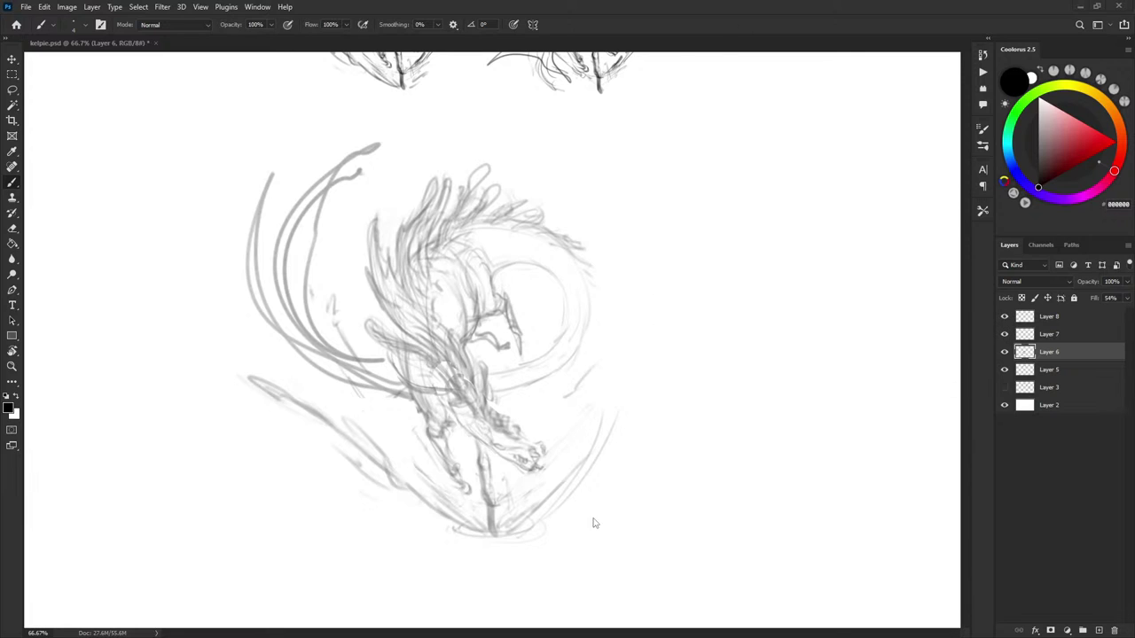
pyautogui.moveTo(594, 351)
pyautogui.mouseDown()
pyautogui.moveTo(585, 354)
pyautogui.moveTo(659, 294)
pyautogui.mouseUp()
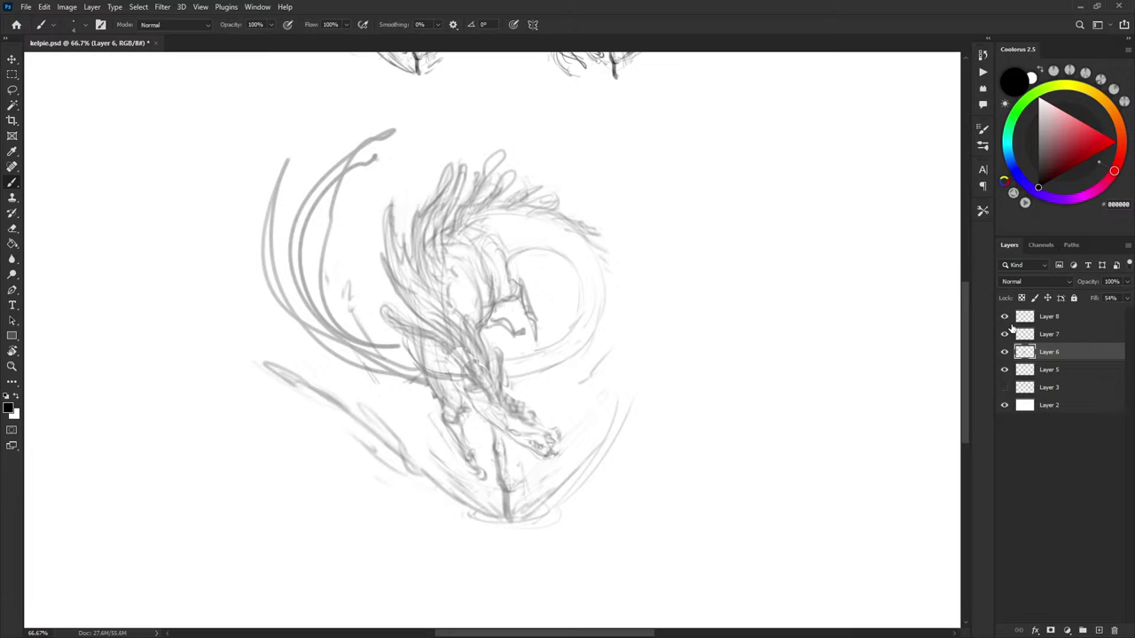
pyautogui.moveTo(744, 325); pyautogui.dragTo(713, 274)
pyautogui.moveTo(657, 318); pyautogui.dragTo(653, 339)
pyautogui.moveTo(672, 275)
pyautogui.mouseDown()
pyautogui.moveTo(711, 281)
pyautogui.moveTo(650, 226)
pyautogui.moveTo(679, 223)
pyautogui.moveTo(680, 269)
pyautogui.mouseUp()
pyautogui.moveTo(533, 481); pyautogui.dragTo(553, 431)
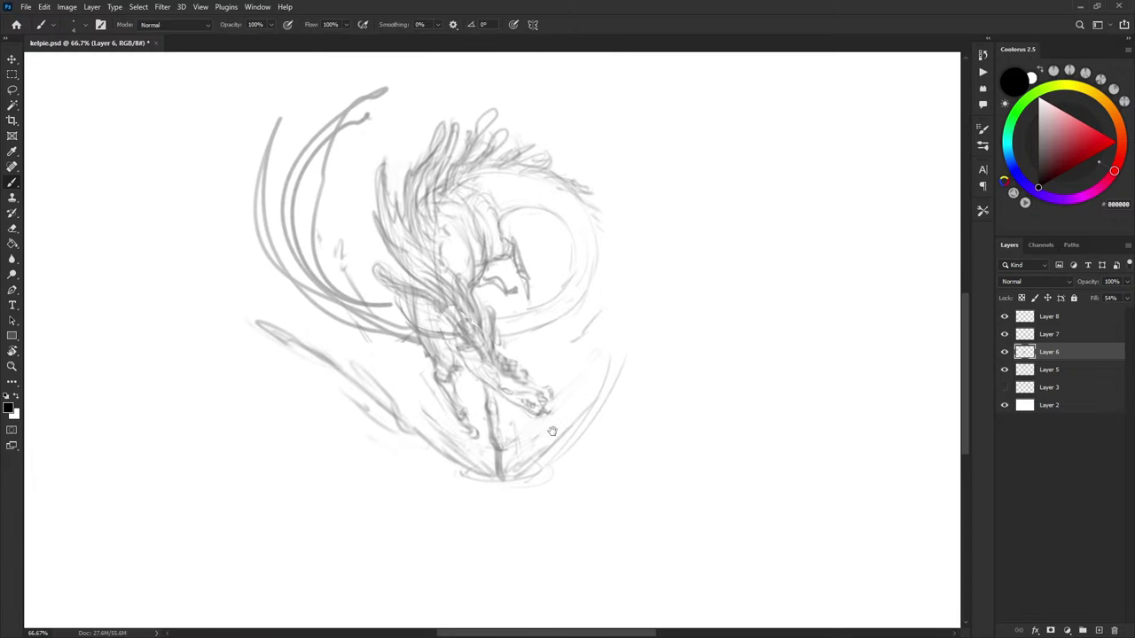
pyautogui.moveTo(575, 346); pyautogui.dragTo(573, 372)
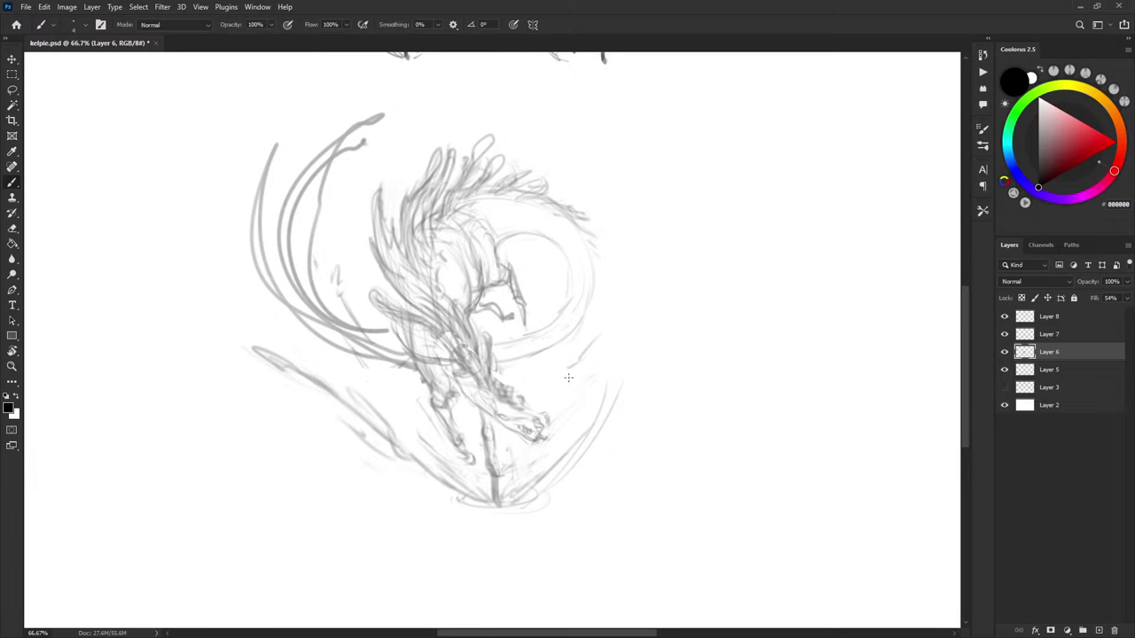
pyautogui.moveTo(649, 273); pyautogui.dragTo(634, 291)
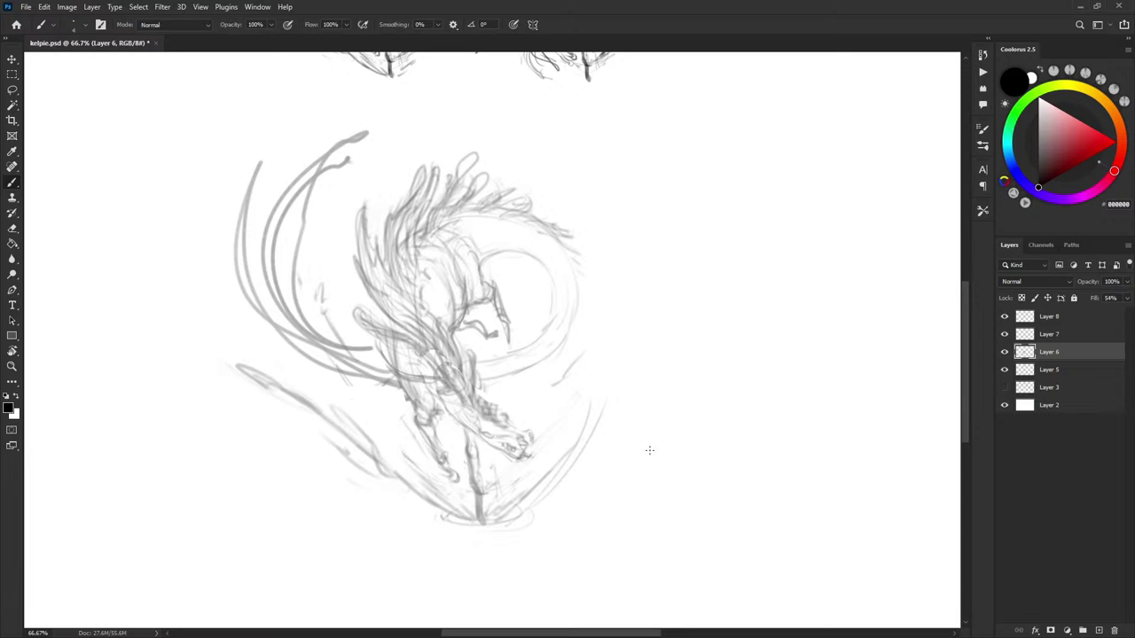
# Hide Layer 8 and Layer 7 to check their contents and delete both layers
pyautogui.click(1041, 319)
pyautogui.hotkey('ctrl', '-')
pyautogui.hotkey('ctrl', '-')
pyautogui.hotkey('ctrl', '-')
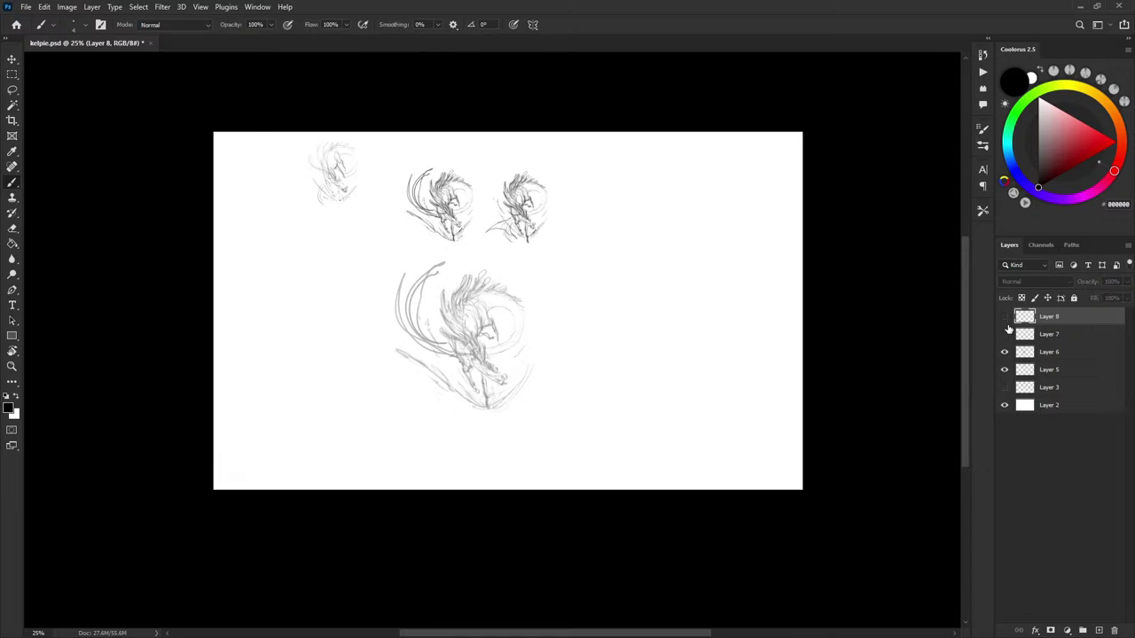
pyautogui.press('Delete')
pyautogui.press('Delete')
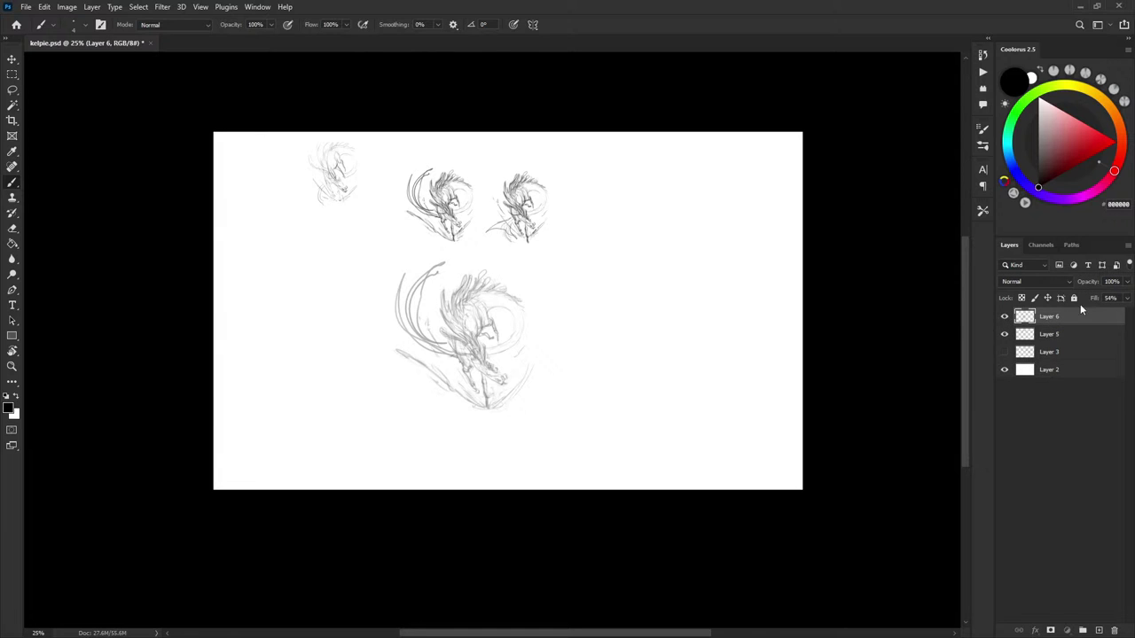
# Set the fill of Layer 6 to 100%
pyautogui.click(1127, 301)
pyautogui.moveTo(1101, 312); pyautogui.dragTo(1124, 312)
pyautogui.hotkey('ctrl', '+')
pyautogui.hotkey('ctrl', '+')
pyautogui.hotkey('ctrl', '+')
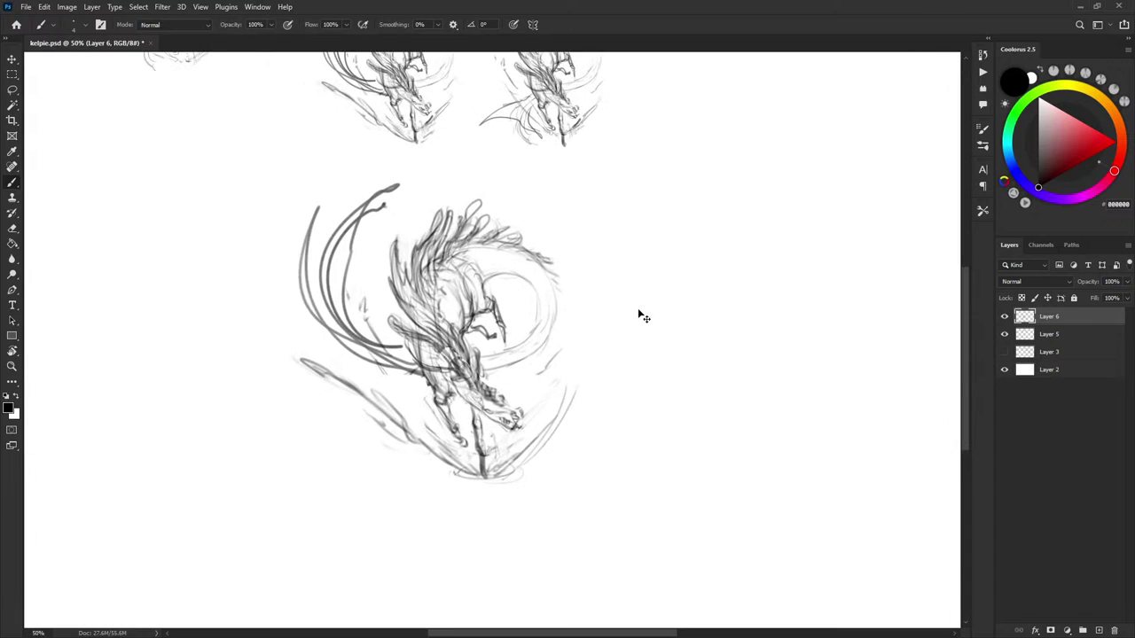
pyautogui.moveTo(637, 329); pyautogui.dragTo(652, 320)
pyautogui.moveTo(498, 371)
pyautogui.mouseDown()
pyautogui.moveTo(567, 348)
pyautogui.moveTo(585, 277)
pyautogui.mouseUp()
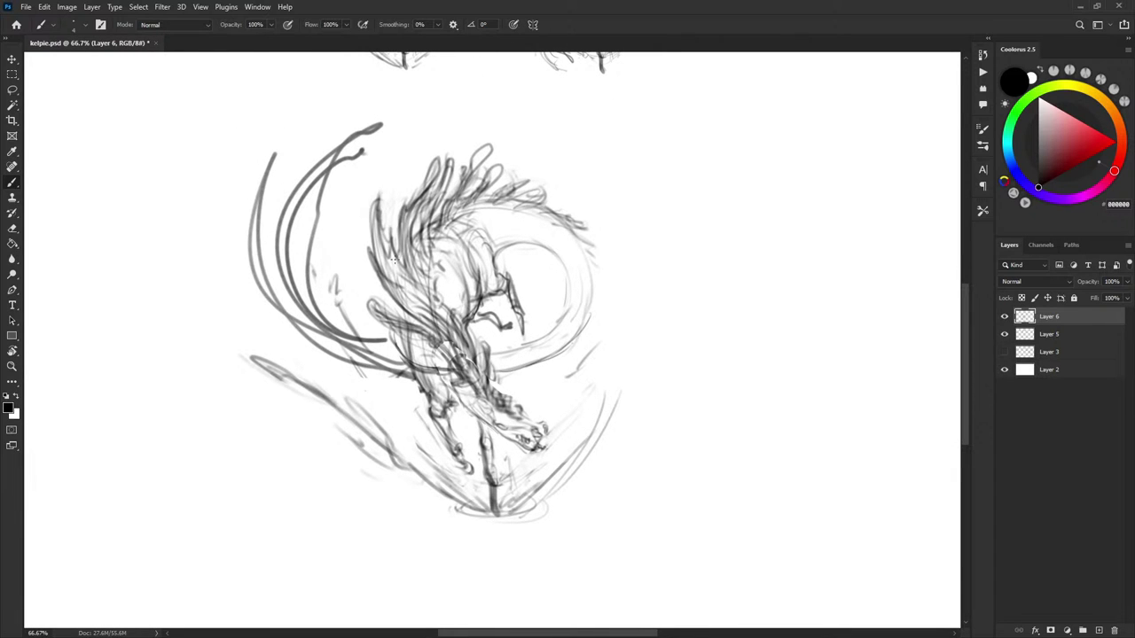
# Redraw the horse's head on Layer 6 with defined eye, ears, nostrils and muzzle, alternating black lines with white cover strokes
pyautogui.moveTo(374, 253)
pyautogui.mouseDown()
pyautogui.moveTo(390, 208)
pyautogui.moveTo(519, 159)
pyautogui.moveTo(582, 227)
pyautogui.mouseUp()
pyautogui.hotkey('ctrl', 'z')
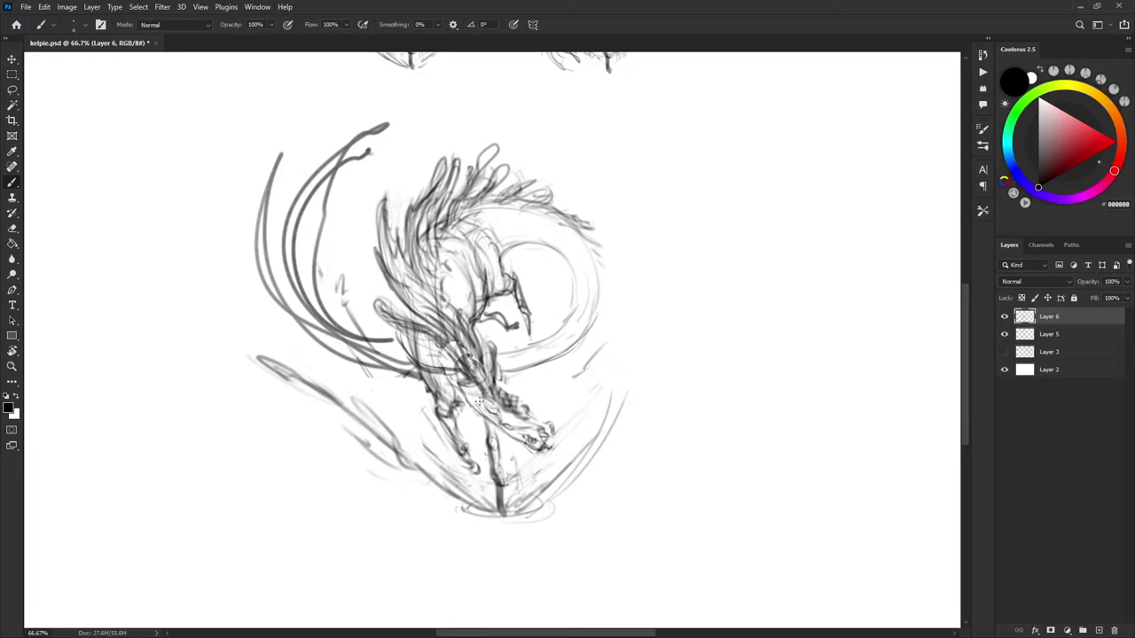
pyautogui.moveTo(480, 405)
pyautogui.mouseDown()
pyautogui.moveTo(524, 407)
pyautogui.moveTo(537, 424)
pyautogui.moveTo(504, 436)
pyautogui.moveTo(543, 449)
pyautogui.moveTo(535, 422)
pyautogui.moveTo(552, 435)
pyautogui.moveTo(546, 450)
pyautogui.moveTo(552, 432)
pyautogui.moveTo(504, 433)
pyautogui.moveTo(512, 427)
pyautogui.mouseUp()
pyautogui.press('x')
pyautogui.press('x')
pyautogui.press('x')
pyautogui.press('x')
pyautogui.moveTo(507, 424)
pyautogui.mouseDown()
pyautogui.moveTo(532, 422)
pyautogui.moveTo(525, 439)
pyautogui.moveTo(558, 449)
pyautogui.mouseUp()
pyautogui.press('x')
pyautogui.press('x')
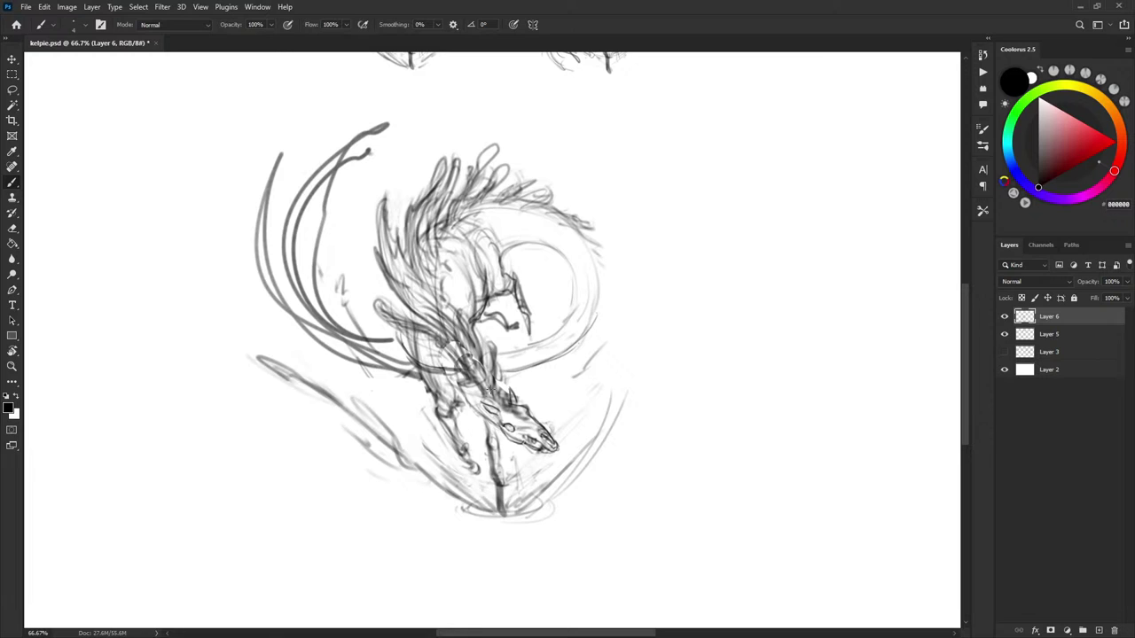
# Draw two long, thin whiskers flowing outward from either side of the horse's muzzle
pyautogui.moveTo(460, 389); pyautogui.dragTo(501, 434)
pyautogui.click(529, 446)
pyautogui.moveTo(535, 445)
pyautogui.mouseDown()
pyautogui.moveTo(371, 377)
pyautogui.moveTo(547, 445)
pyautogui.moveTo(505, 456)
pyautogui.moveTo(405, 403)
pyautogui.mouseUp()
pyautogui.hotkey('ctrl', 'z')
pyautogui.moveTo(406, 403)
pyautogui.mouseDown()
pyautogui.moveTo(434, 436)
pyautogui.moveTo(534, 450)
pyautogui.moveTo(483, 455)
pyautogui.moveTo(373, 392)
pyautogui.moveTo(423, 426)
pyautogui.moveTo(514, 454)
pyautogui.mouseUp()
pyautogui.hotkey('ctrl', 'z')
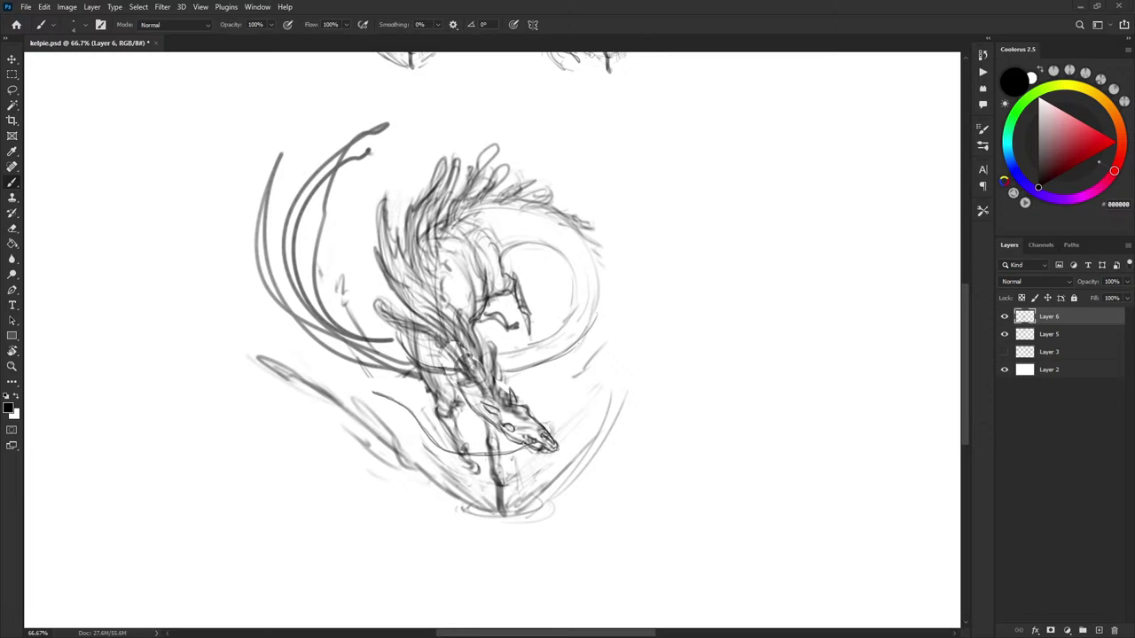
pyautogui.moveTo(557, 431)
pyautogui.mouseDown()
pyautogui.moveTo(607, 375)
pyautogui.moveTo(606, 393)
pyautogui.mouseUp()
# Try long flowing strands sweeping from the horse's neck and head past the muzzle, and undo them
pyautogui.moveTo(468, 361)
pyautogui.mouseDown()
pyautogui.moveTo(547, 477)
pyautogui.moveTo(590, 474)
pyautogui.moveTo(484, 353)
pyautogui.moveTo(631, 405)
pyautogui.mouseUp()
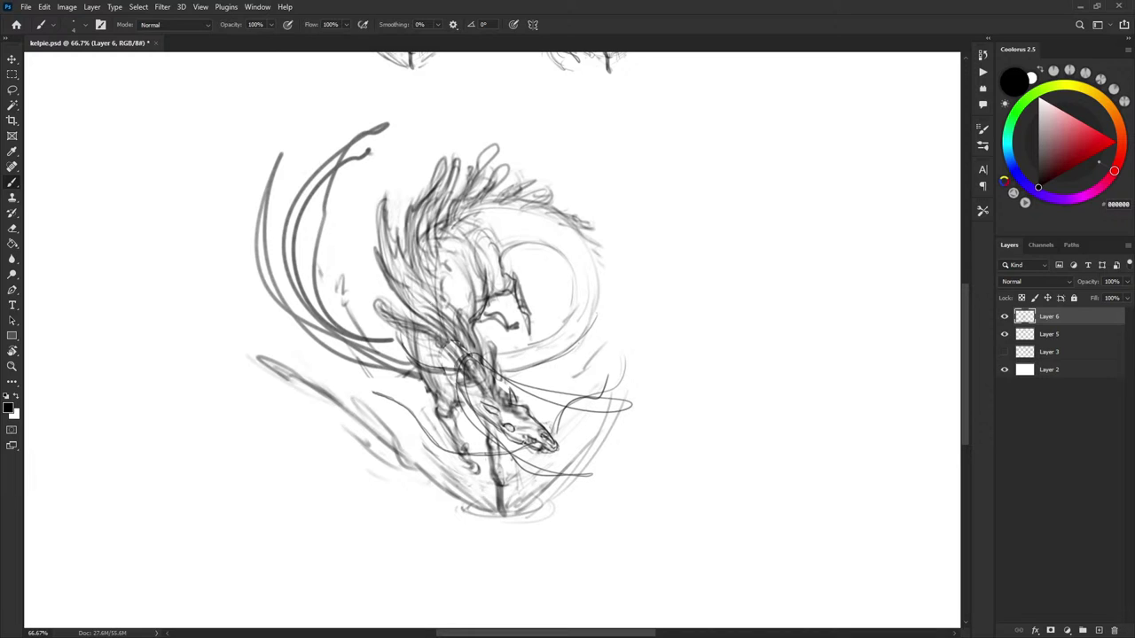
pyautogui.hotkey('ctrl', 'z')
pyautogui.hotkey('ctrl', 'z')
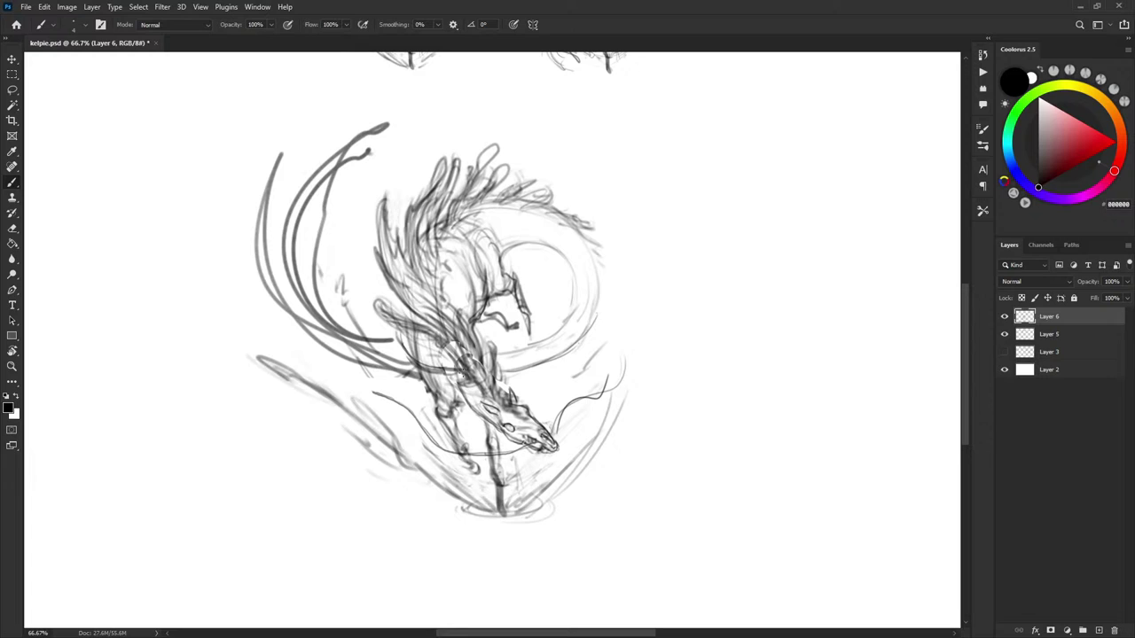
pyautogui.moveTo(475, 389)
pyautogui.mouseDown()
pyautogui.moveTo(498, 441)
pyautogui.moveTo(535, 465)
pyautogui.mouseUp()
pyautogui.moveTo(494, 418); pyautogui.dragTo(569, 477)
pyautogui.moveTo(491, 403)
pyautogui.mouseDown()
pyautogui.moveTo(540, 460)
pyautogui.moveTo(622, 441)
pyautogui.mouseUp()
pyautogui.moveTo(528, 399); pyautogui.dragTo(617, 446)
pyautogui.hotkey('ctrl', 'z')
pyautogui.hotkey('ctrl', 'z')
pyautogui.hotkey('ctrl', 'z')
pyautogui.hotkey('ctrl', 'z')
pyautogui.hotkey('ctrl', 'z')
pyautogui.moveTo(496, 398)
pyautogui.mouseDown()
pyautogui.moveTo(592, 395)
pyautogui.moveTo(567, 403)
pyautogui.mouseUp()
pyautogui.moveTo(490, 374); pyautogui.dragTo(531, 375)
pyautogui.moveTo(492, 379)
pyautogui.mouseDown()
pyautogui.moveTo(467, 352)
pyautogui.moveTo(493, 341)
pyautogui.mouseUp()
pyautogui.moveTo(493, 344)
pyautogui.mouseDown()
pyautogui.moveTo(469, 358)
pyautogui.moveTo(441, 333)
pyautogui.mouseUp()
pyautogui.moveTo(442, 333); pyautogui.dragTo(425, 314)
# Duplicate Layer 6
pyautogui.hotkey('ctrl', 'j')
pyautogui.press('v')
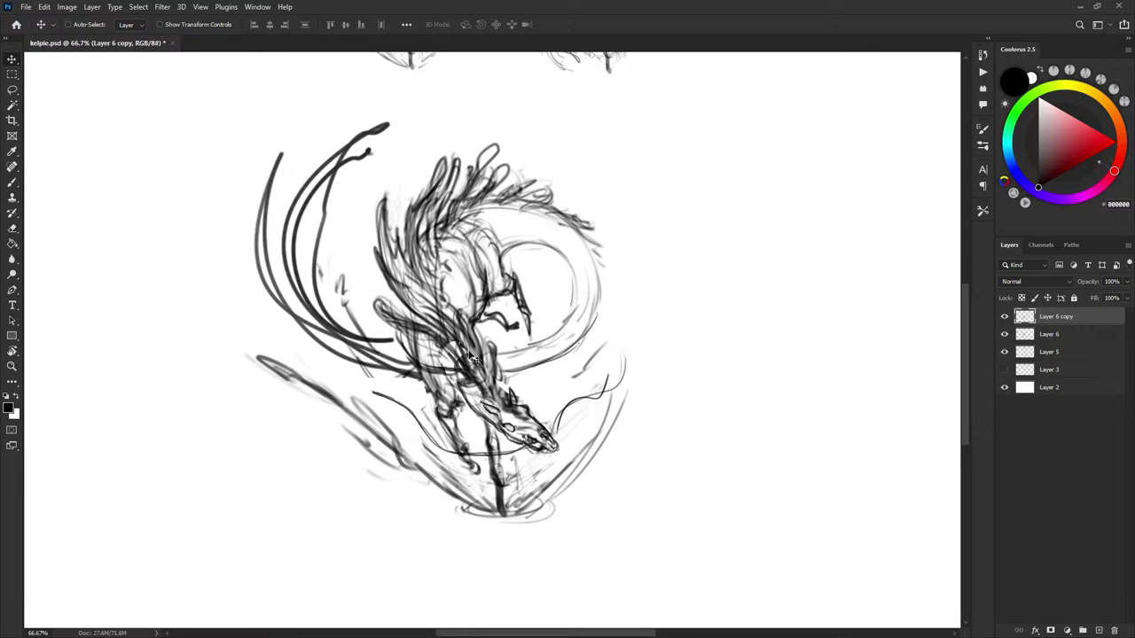
# Place the duplicated horse sketch to the right of the original so both versions stand side by side
pyautogui.moveTo(469, 354)
pyautogui.mouseDown()
pyautogui.moveTo(823, 349)
pyautogui.moveTo(459, 335)
pyautogui.mouseUp()
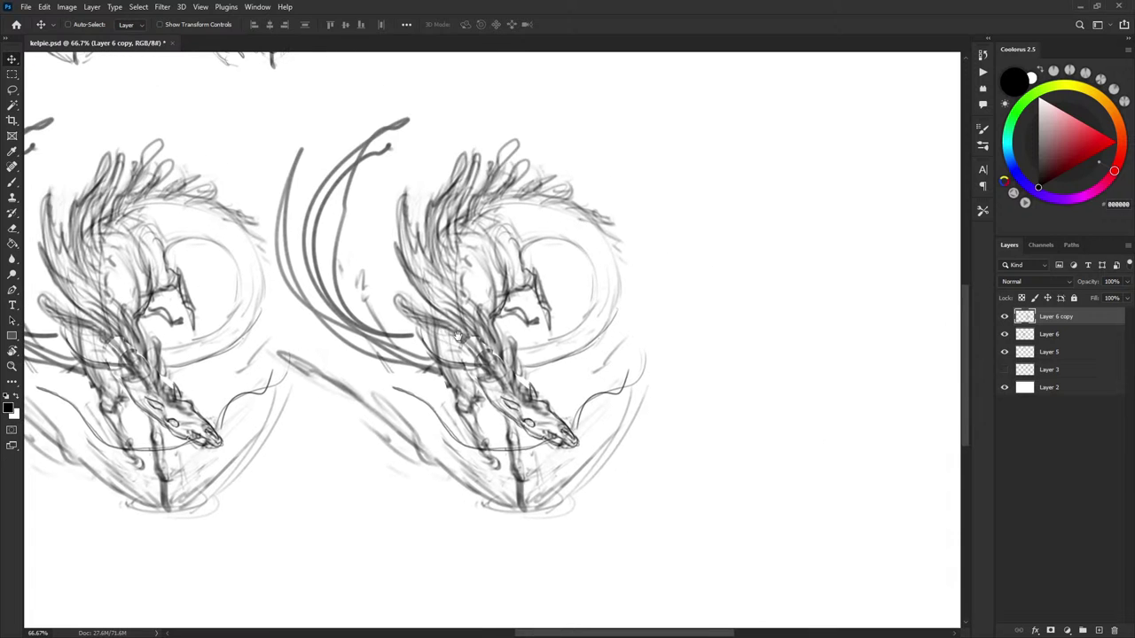
pyautogui.moveTo(543, 321); pyautogui.dragTo(683, 316)
pyautogui.moveTo(740, 365); pyautogui.dragTo(673, 324)
# Remove both long muzzle whiskers from the duplicated horse by lassoing and deleting them
pyautogui.press('b')
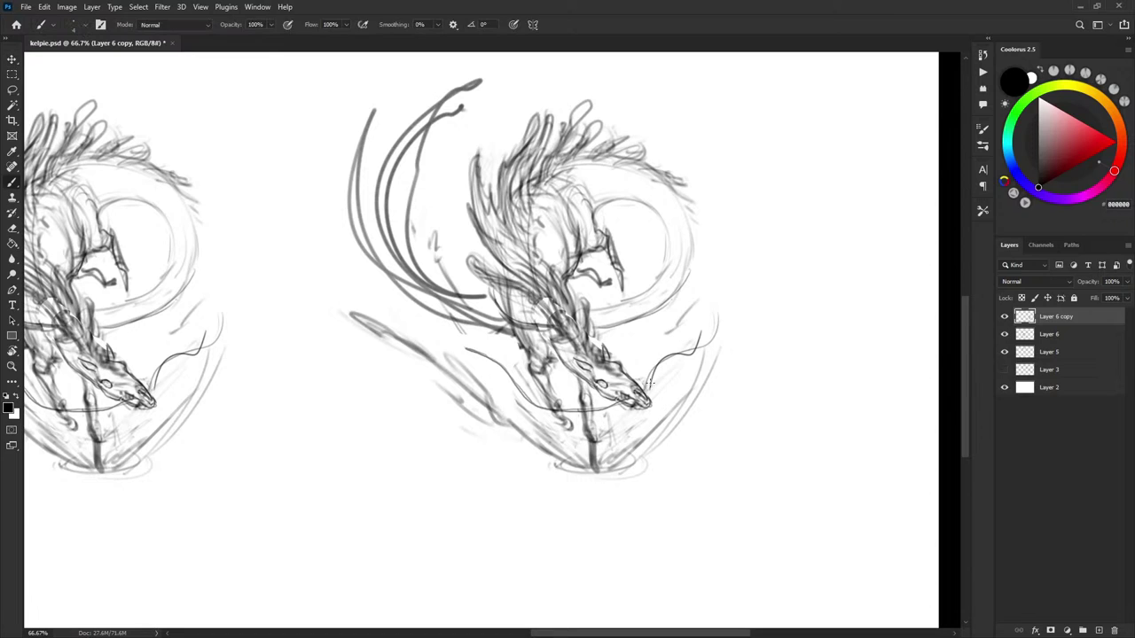
pyautogui.moveTo(659, 365); pyautogui.dragTo(649, 380)
pyautogui.press('l')
pyautogui.moveTo(551, 410)
pyautogui.mouseDown()
pyautogui.moveTo(503, 387)
pyautogui.moveTo(502, 359)
pyautogui.moveTo(535, 393)
pyautogui.mouseUp()
pyautogui.press('Delete')
pyautogui.hotkey('ctrl', 'd')
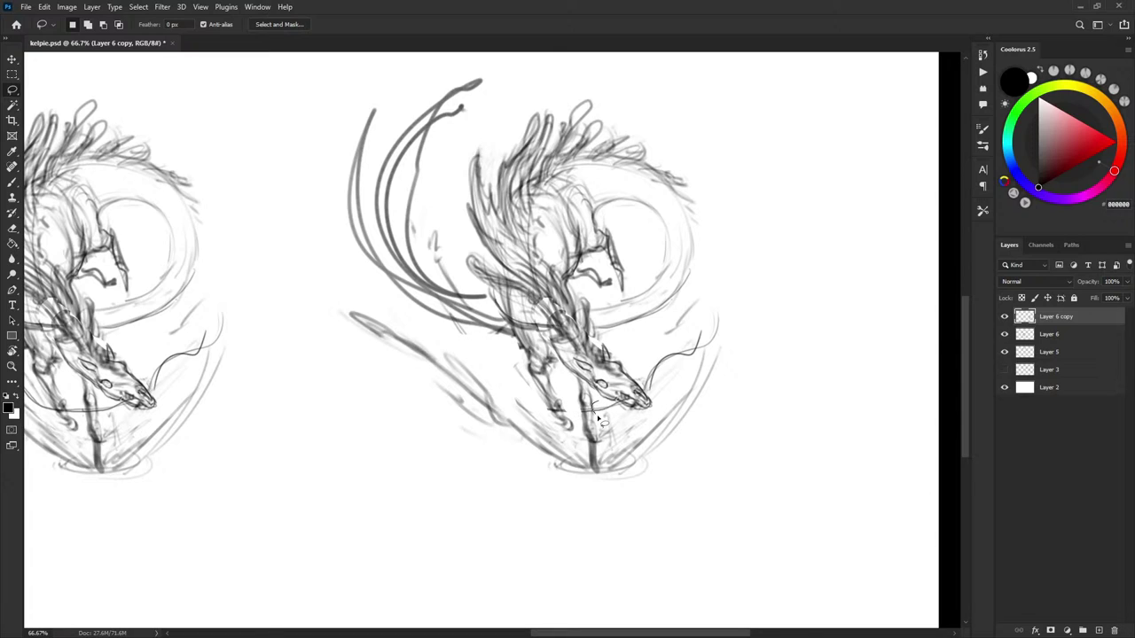
pyautogui.moveTo(642, 390)
pyautogui.mouseDown()
pyautogui.moveTo(707, 349)
pyautogui.moveTo(717, 301)
pyautogui.moveTo(661, 346)
pyautogui.mouseUp()
pyautogui.press('Delete')
pyautogui.hotkey('ctrl', 'd')
# Cover the loose mane strands crossing the duplicate's chest and shoulder with a larger white brush
pyautogui.press('b')
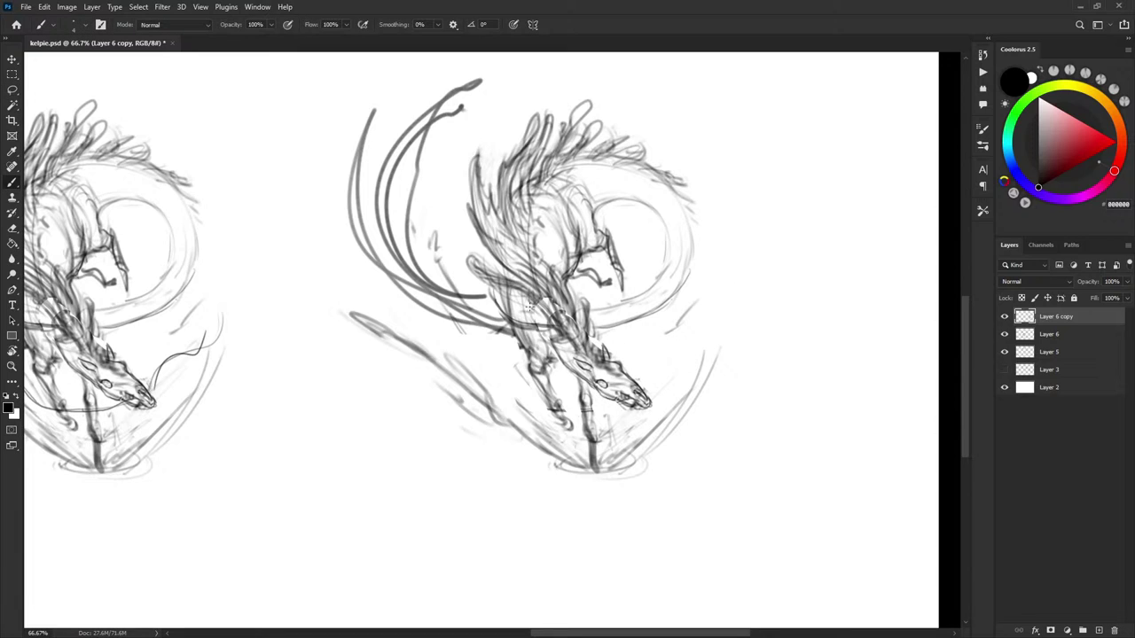
pyautogui.press('x')
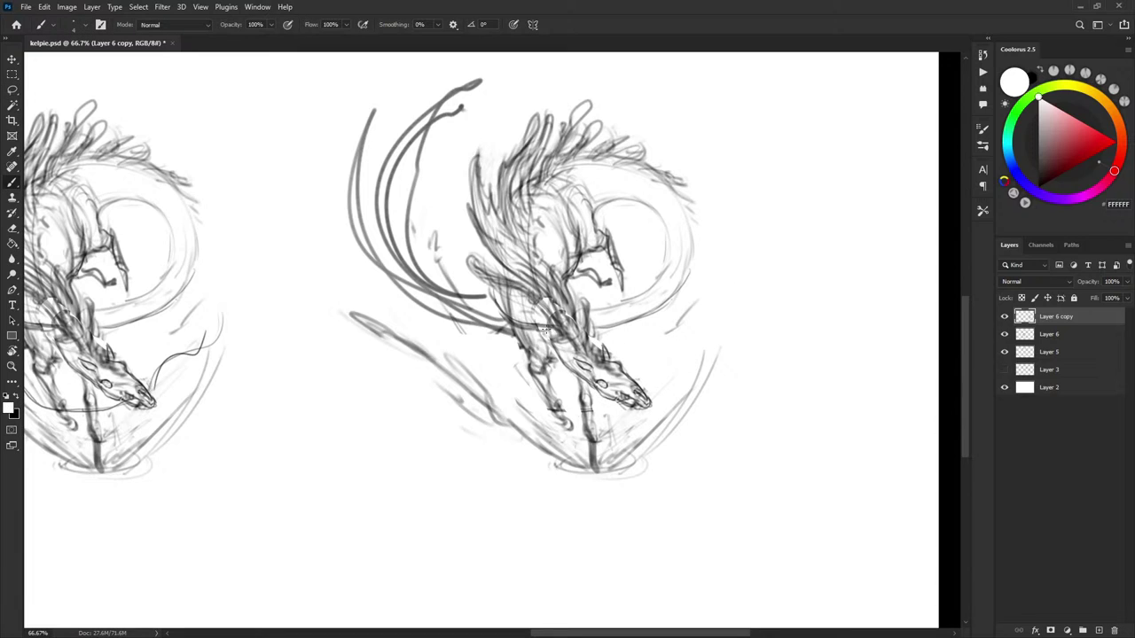
pyautogui.press(']')
pyautogui.press(']')
pyautogui.press(']')
pyautogui.press(']')
pyautogui.press(']')
pyautogui.press(']')
pyautogui.press(']')
pyautogui.press(']')
pyautogui.moveTo(515, 319); pyautogui.dragTo(557, 329)
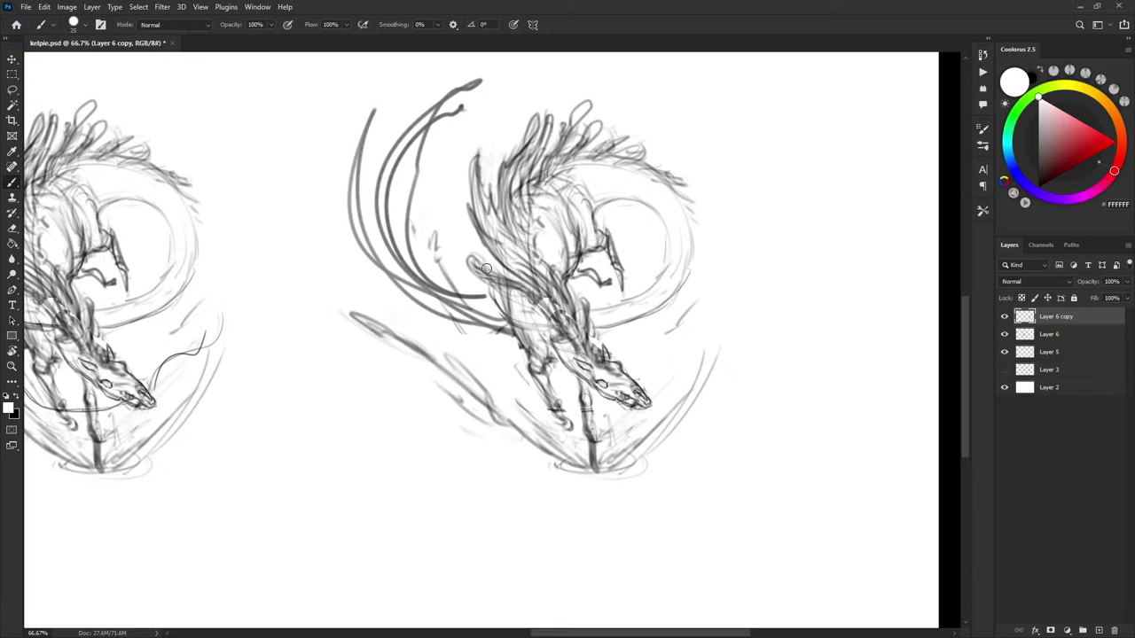
pyautogui.moveTo(487, 268); pyautogui.dragTo(504, 313)
pyautogui.moveTo(476, 259)
pyautogui.mouseDown()
pyautogui.moveTo(498, 311)
pyautogui.moveTo(497, 281)
pyautogui.moveTo(550, 318)
pyautogui.mouseUp()
# Fade the remaining mane strokes along the duplicate's neck and outer flank with finer white strokes
pyautogui.press('[')
pyautogui.press('[')
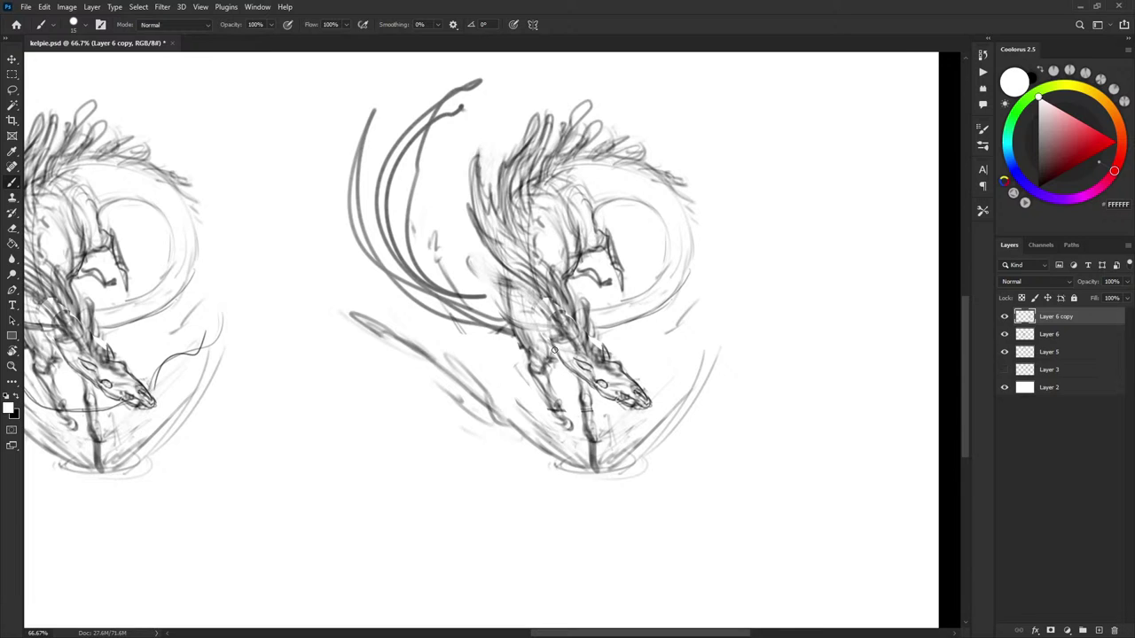
pyautogui.press('[')
pyautogui.press('[')
pyautogui.moveTo(543, 298); pyautogui.dragTo(549, 320)
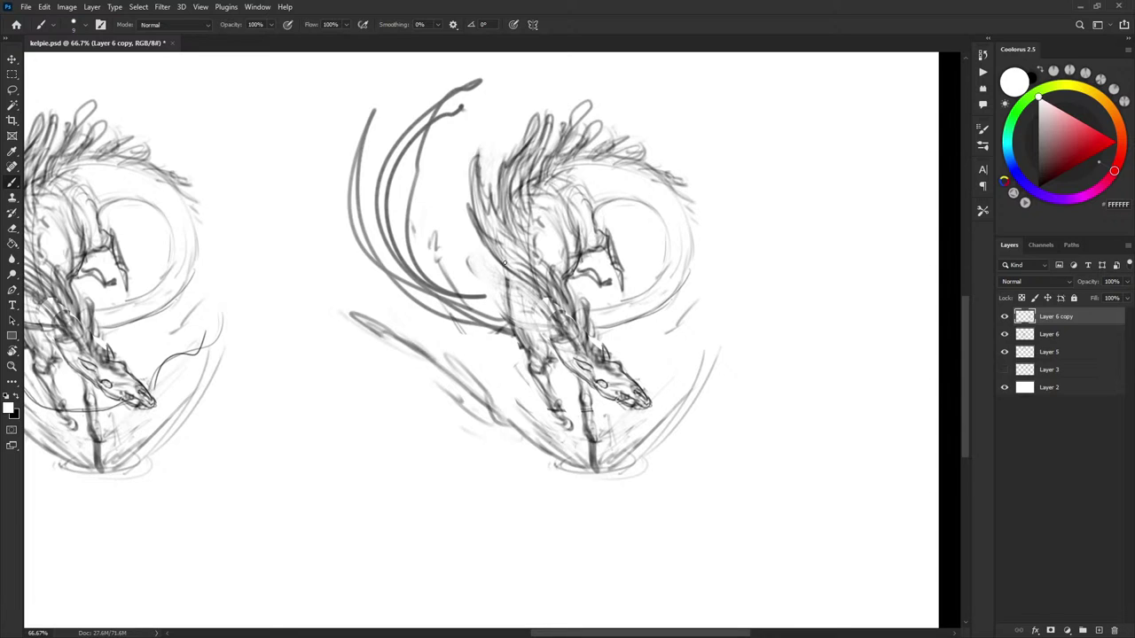
pyautogui.press(']')
pyautogui.press(']')
pyautogui.moveTo(471, 201)
pyautogui.mouseDown()
pyautogui.moveTo(493, 254)
pyautogui.moveTo(565, 332)
pyautogui.mouseUp()
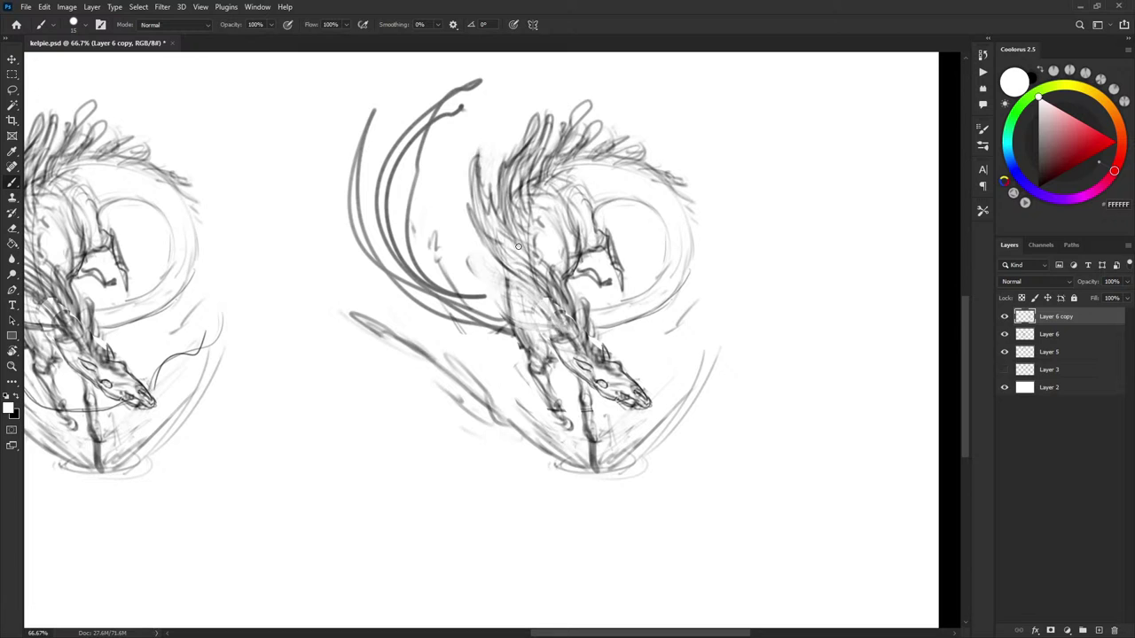
pyautogui.moveTo(482, 222); pyautogui.dragTo(498, 263)
pyautogui.moveTo(473, 180); pyautogui.dragTo(499, 271)
pyautogui.moveTo(472, 158)
pyautogui.mouseDown()
pyautogui.moveTo(471, 225)
pyautogui.moveTo(573, 215)
pyautogui.mouseUp()
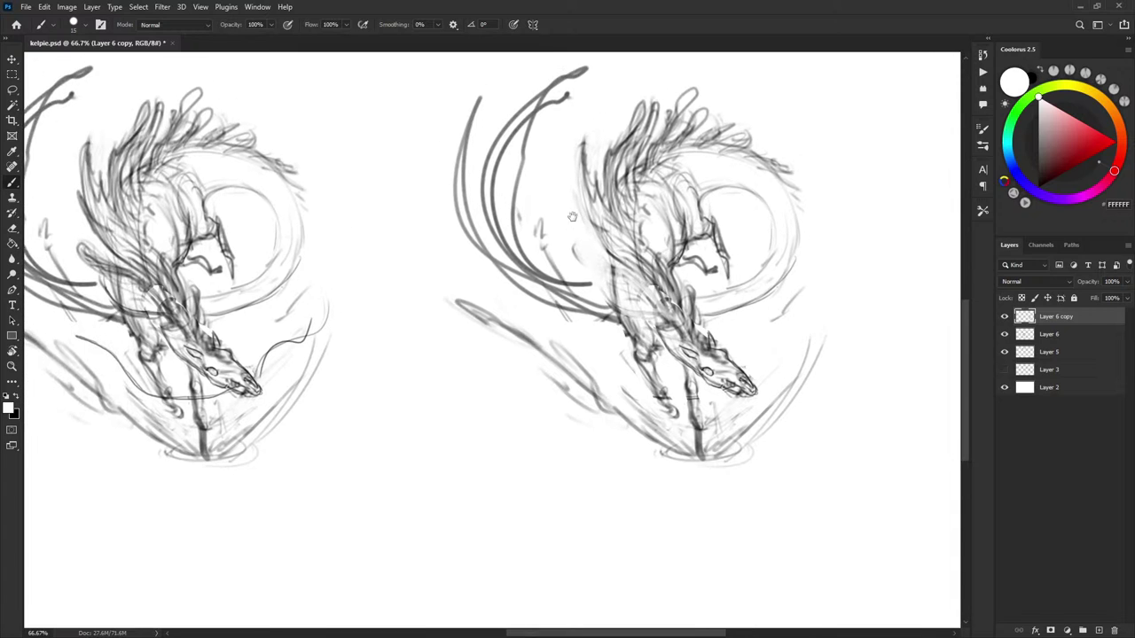
# Redraw the chest and shoulder outline in black and trim its edge with white
pyautogui.press('x')
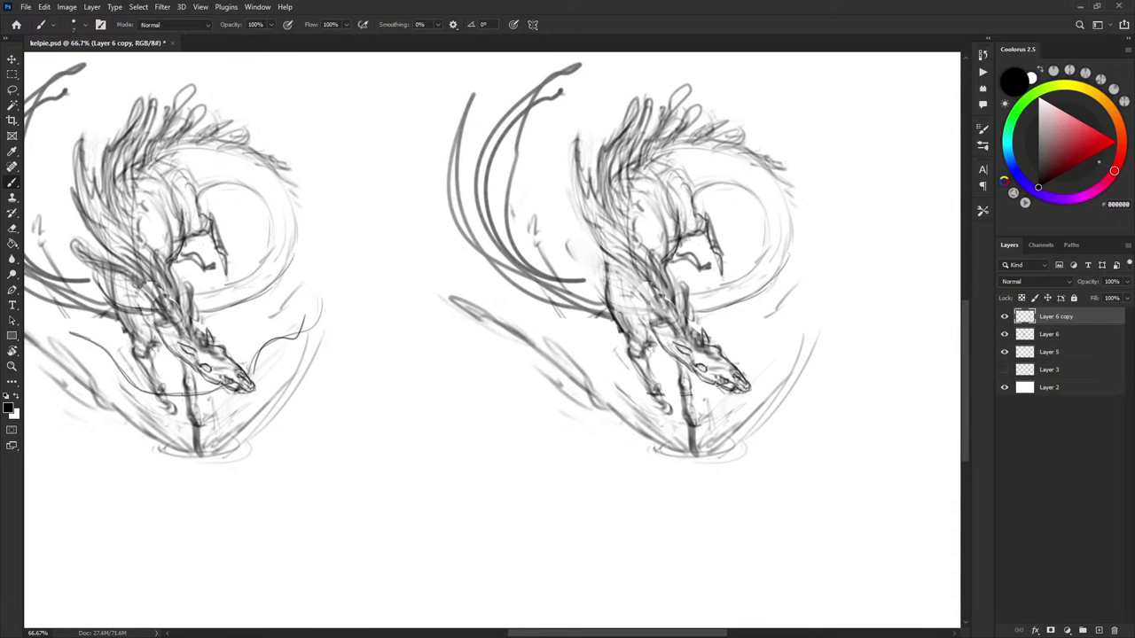
pyautogui.moveTo(608, 258)
pyautogui.mouseDown()
pyautogui.moveTo(620, 301)
pyautogui.moveTo(697, 283)
pyautogui.moveTo(657, 307)
pyautogui.moveTo(607, 282)
pyautogui.moveTo(602, 248)
pyautogui.moveTo(612, 245)
pyautogui.moveTo(618, 319)
pyautogui.moveTo(649, 286)
pyautogui.moveTo(622, 286)
pyautogui.moveTo(638, 321)
pyautogui.mouseUp()
pyautogui.press('x')
pyautogui.moveTo(607, 278); pyautogui.dragTo(622, 329)
pyautogui.press('x')
# Try new strands and contour lines around the horse's neck and head, and undo them
pyautogui.moveTo(663, 279); pyautogui.dragTo(688, 326)
pyautogui.moveTo(675, 287)
pyautogui.mouseDown()
pyautogui.moveTo(702, 351)
pyautogui.moveTo(699, 298)
pyautogui.mouseUp()
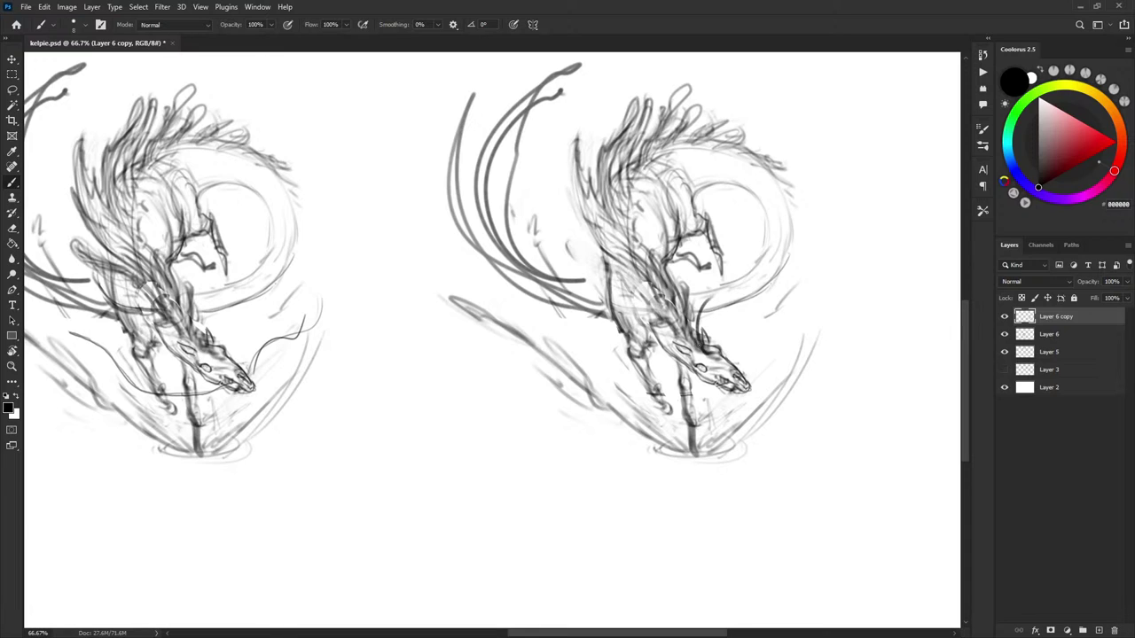
pyautogui.moveTo(691, 346)
pyautogui.mouseDown()
pyautogui.moveTo(727, 278)
pyautogui.moveTo(744, 288)
pyautogui.moveTo(727, 310)
pyautogui.mouseUp()
pyautogui.hotkey('ctrl', 'z')
pyautogui.hotkey('ctrl', 'z')
pyautogui.hotkey('ctrl', 'z')
pyautogui.hotkey('ctrl', 'z')
pyautogui.moveTo(683, 361); pyautogui.dragTo(726, 414)
pyautogui.moveTo(665, 337)
pyautogui.mouseDown()
pyautogui.moveTo(695, 390)
pyautogui.moveTo(784, 354)
pyautogui.mouseUp()
pyautogui.hotkey('ctrl', 'z')
pyautogui.hotkey('ctrl', 'z')
pyautogui.hotkey('ctrl', 'z')
# Try long mane strokes sweeping from the neck up over the back, and undo them
pyautogui.moveTo(741, 288); pyautogui.dragTo(671, 296)
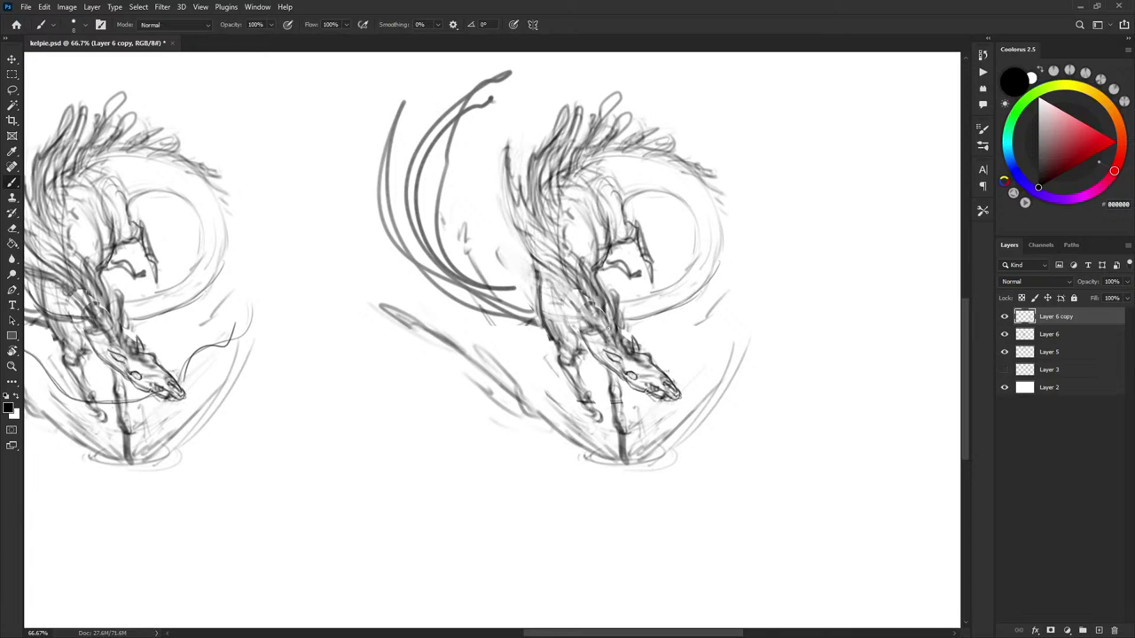
pyautogui.moveTo(608, 328); pyautogui.dragTo(518, 181)
pyautogui.moveTo(524, 227); pyautogui.dragTo(595, 320)
pyautogui.moveTo(607, 329)
pyautogui.mouseDown()
pyautogui.moveTo(550, 265)
pyautogui.moveTo(574, 150)
pyautogui.mouseUp()
pyautogui.moveTo(592, 132)
pyautogui.mouseDown()
pyautogui.moveTo(548, 223)
pyautogui.moveTo(577, 302)
pyautogui.mouseUp()
pyautogui.hotkey('ctrl', 'z')
pyautogui.hotkey('ctrl', 'z')
pyautogui.hotkey('ctrl', 'z')
pyautogui.hotkey('ctrl', 'z')
# Paint out the spiky mane along the duplicate's back and neck with a large white brush
pyautogui.press('x')
pyautogui.press(']')
pyautogui.press(']')
pyautogui.press(']')
pyautogui.press(']')
pyautogui.press(']')
pyautogui.press(']')
pyautogui.press(']')
pyautogui.press(']')
pyautogui.moveTo(509, 160); pyautogui.dragTo(507, 221)
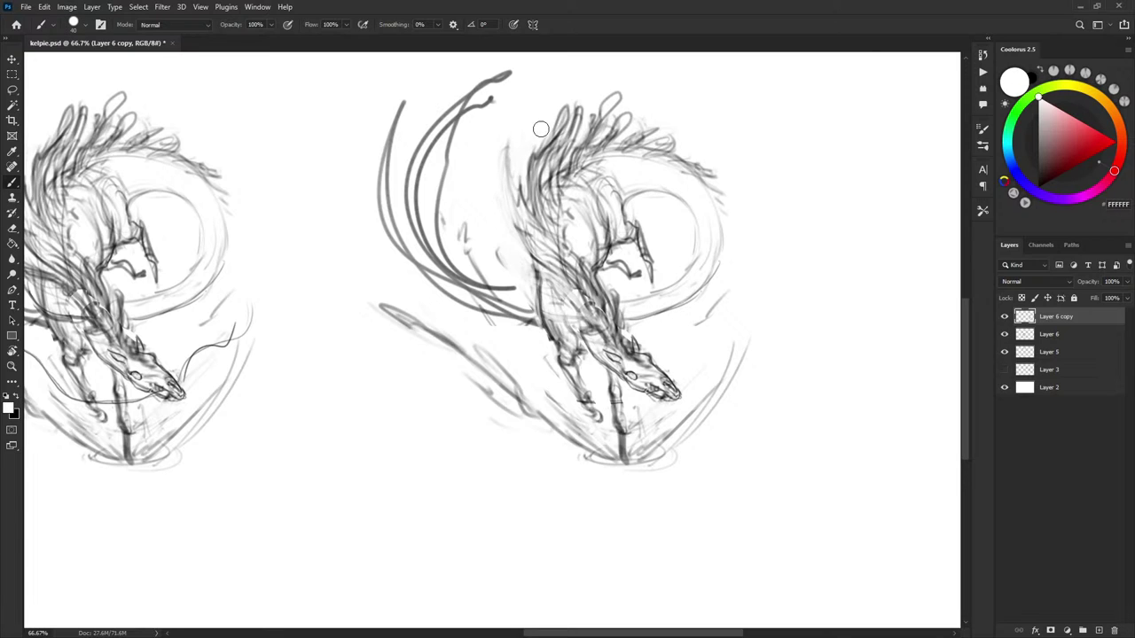
pyautogui.moveTo(541, 129)
pyautogui.mouseDown()
pyautogui.moveTo(528, 239)
pyautogui.moveTo(517, 139)
pyautogui.moveTo(509, 166)
pyautogui.moveTo(546, 102)
pyautogui.moveTo(562, 123)
pyautogui.moveTo(544, 158)
pyautogui.moveTo(567, 138)
pyautogui.moveTo(523, 201)
pyautogui.moveTo(534, 145)
pyautogui.moveTo(604, 120)
pyautogui.moveTo(676, 116)
pyautogui.moveTo(648, 131)
pyautogui.moveTo(556, 148)
pyautogui.moveTo(599, 114)
pyautogui.moveTo(677, 100)
pyautogui.moveTo(625, 129)
pyautogui.moveTo(663, 131)
pyautogui.moveTo(730, 176)
pyautogui.moveTo(741, 213)
pyautogui.mouseUp()
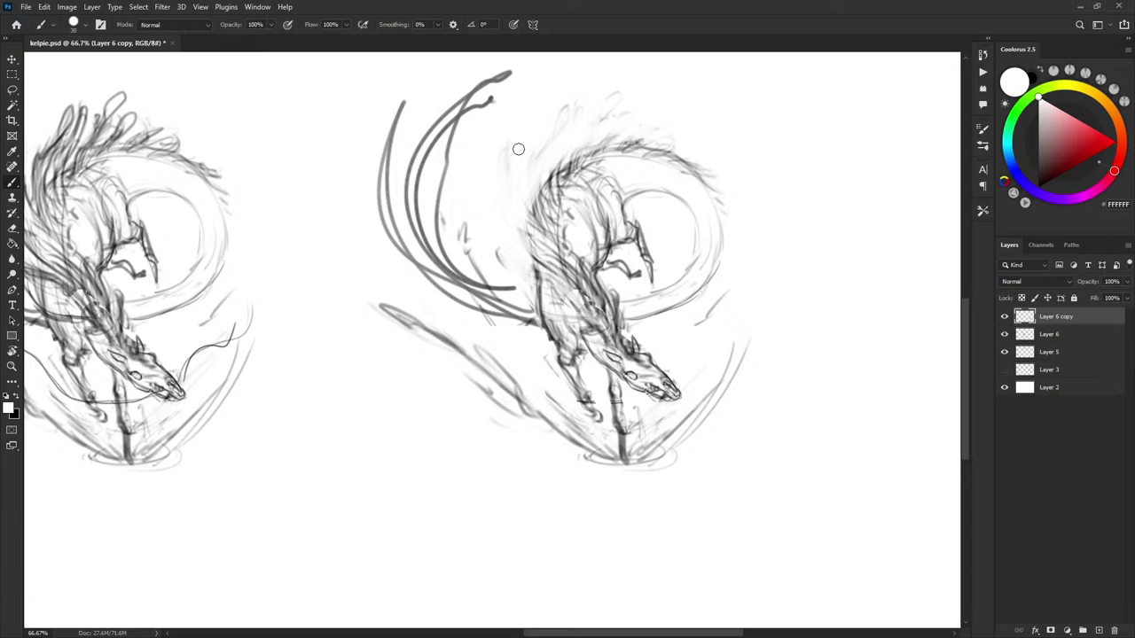
pyautogui.moveTo(555, 190)
pyautogui.mouseDown()
pyautogui.moveTo(550, 268)
pyautogui.moveTo(575, 298)
pyautogui.moveTo(592, 292)
pyautogui.moveTo(622, 330)
pyautogui.moveTo(600, 346)
pyautogui.moveTo(642, 365)
pyautogui.moveTo(595, 321)
pyautogui.moveTo(551, 245)
pyautogui.moveTo(546, 286)
pyautogui.moveTo(574, 261)
pyautogui.moveTo(539, 220)
pyautogui.mouseUp()
# Draw a rounded shoulder contour with a small black brush and retouch the raised hind leg
pyautogui.press('[')
pyautogui.press('[')
pyautogui.press('[')
pyautogui.press('[')
pyautogui.press(']')
pyautogui.press('x')
pyautogui.press('[')
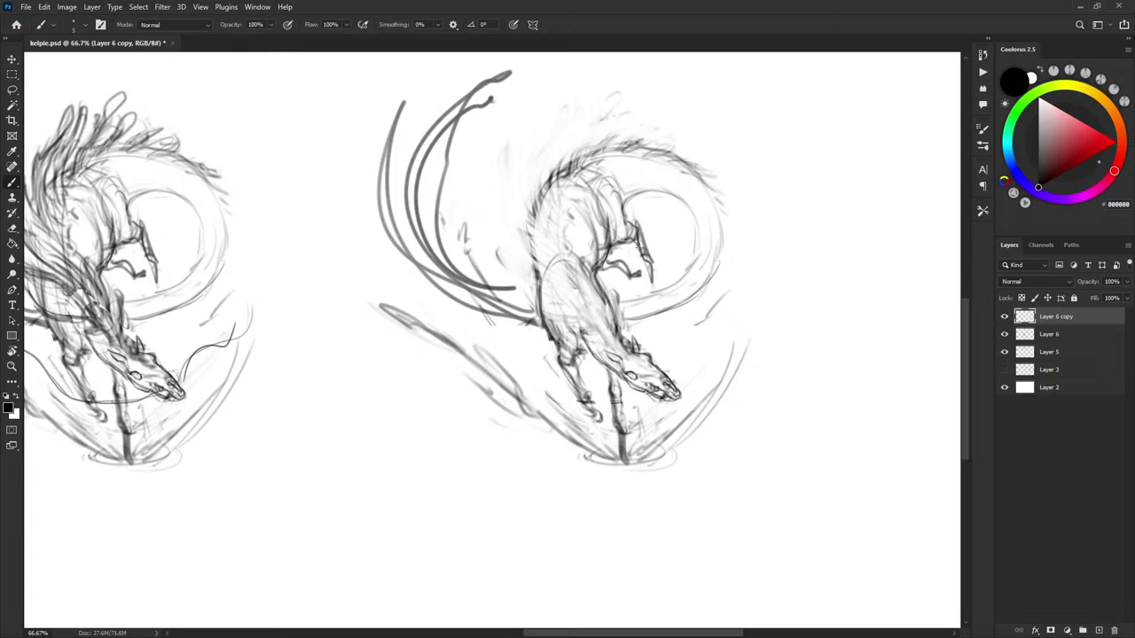
pyautogui.moveTo(605, 270)
pyautogui.mouseDown()
pyautogui.moveTo(638, 244)
pyautogui.moveTo(623, 266)
pyautogui.moveTo(648, 275)
pyautogui.moveTo(616, 274)
pyautogui.mouseUp()
pyautogui.press('x')
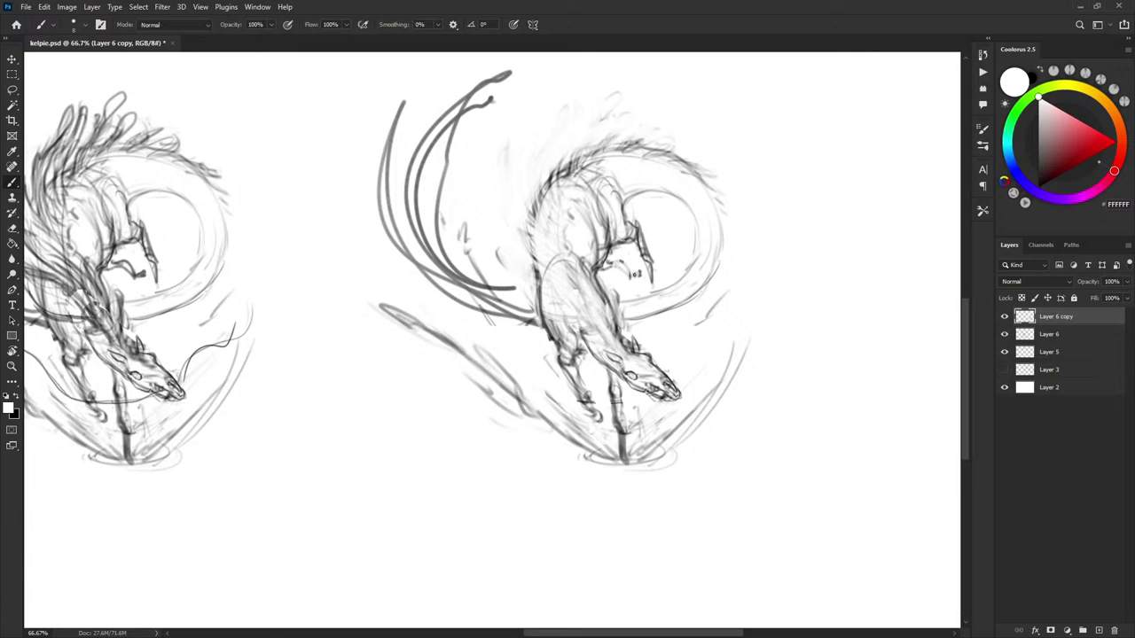
# Darken the outline of the back and flank and add an arched muscle contour inside the shoulder
pyautogui.press('x')
pyautogui.moveTo(534, 200); pyautogui.dragTo(531, 273)
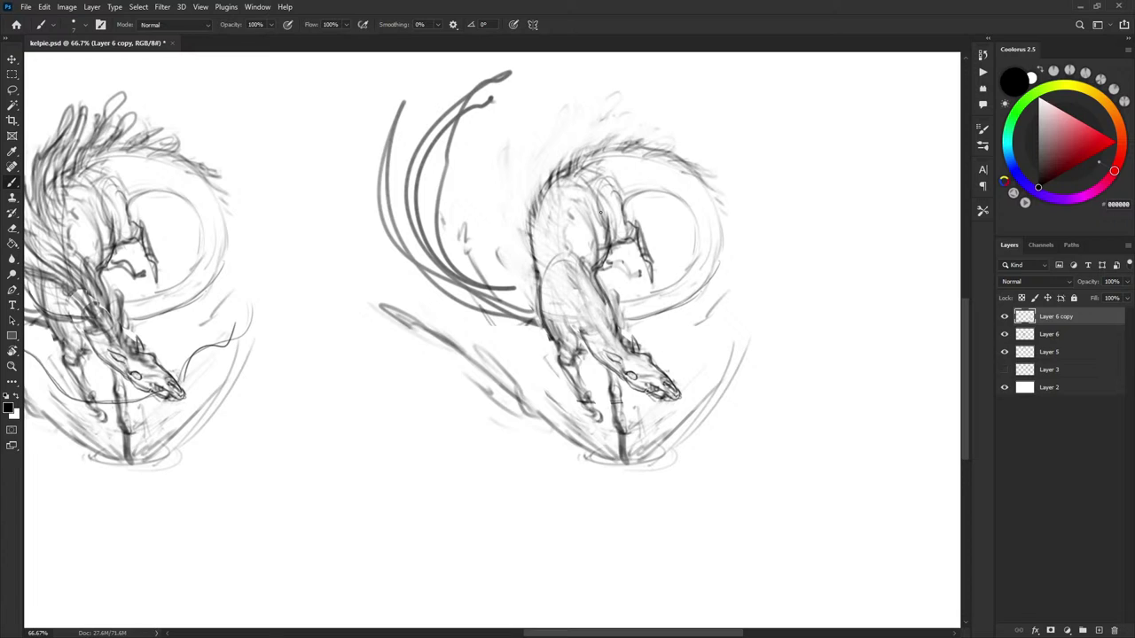
pyautogui.moveTo(555, 185); pyautogui.dragTo(533, 210)
pyautogui.moveTo(585, 342)
pyautogui.mouseDown()
pyautogui.moveTo(566, 309)
pyautogui.moveTo(598, 302)
pyautogui.moveTo(610, 331)
pyautogui.moveTo(570, 294)
pyautogui.moveTo(575, 337)
pyautogui.mouseUp()
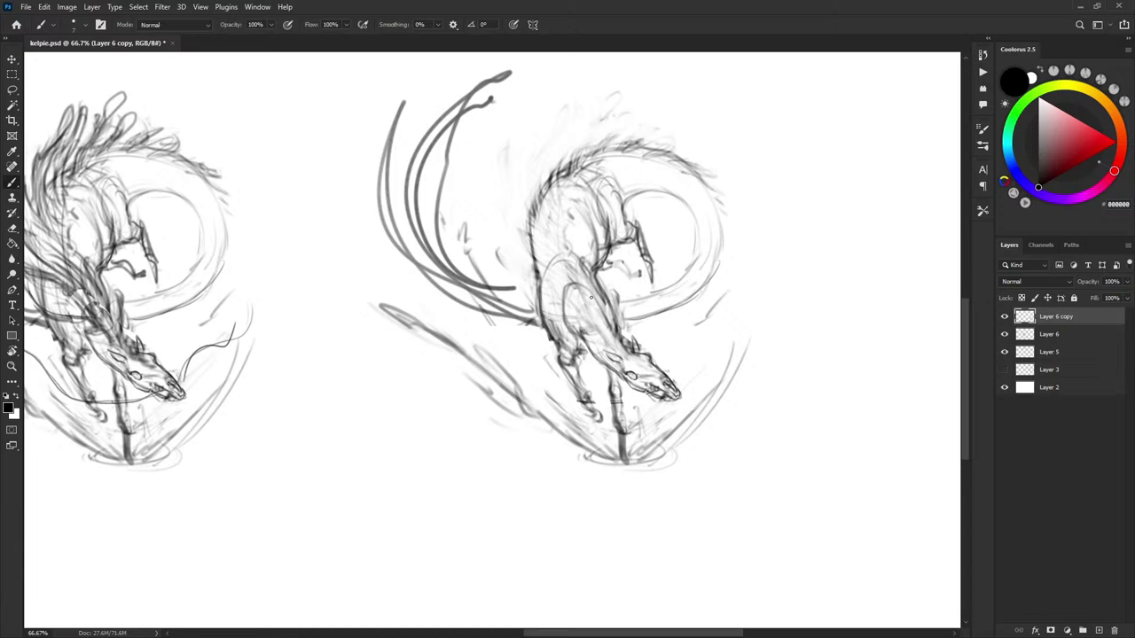
pyautogui.moveTo(569, 293); pyautogui.dragTo(572, 322)
# Taper the tips of the long curved strands beside the horse and extend their base to its body
pyautogui.press('x')
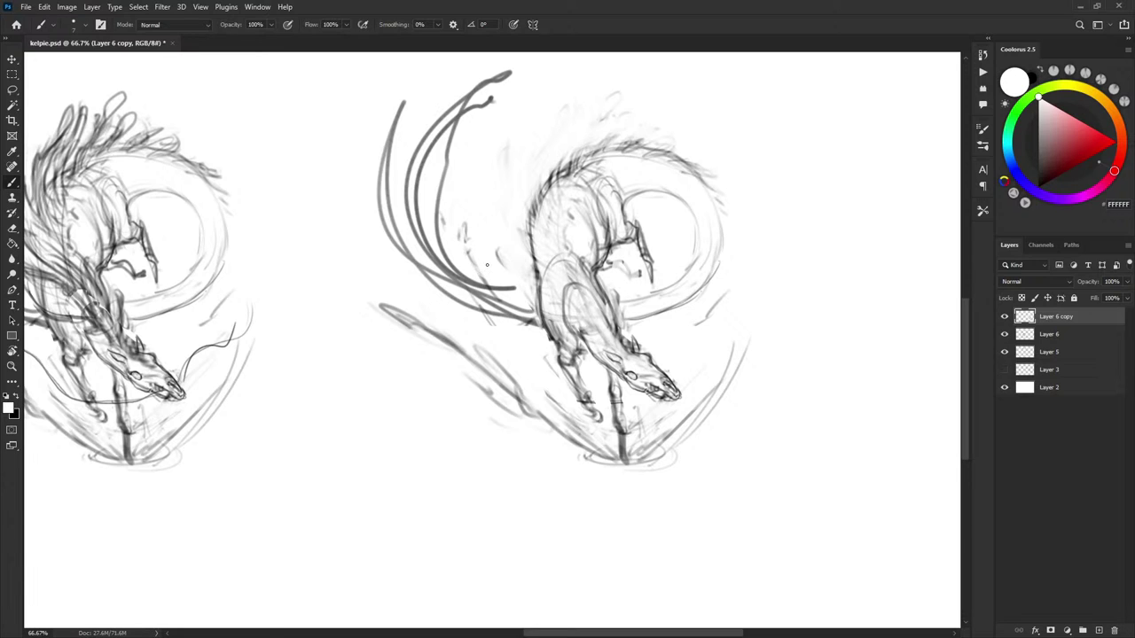
pyautogui.moveTo(486, 120)
pyautogui.mouseDown()
pyautogui.moveTo(489, 166)
pyautogui.moveTo(501, 138)
pyautogui.moveTo(449, 179)
pyautogui.moveTo(518, 109)
pyautogui.mouseUp()
pyautogui.press('x')
pyautogui.moveTo(407, 143); pyautogui.dragTo(407, 149)
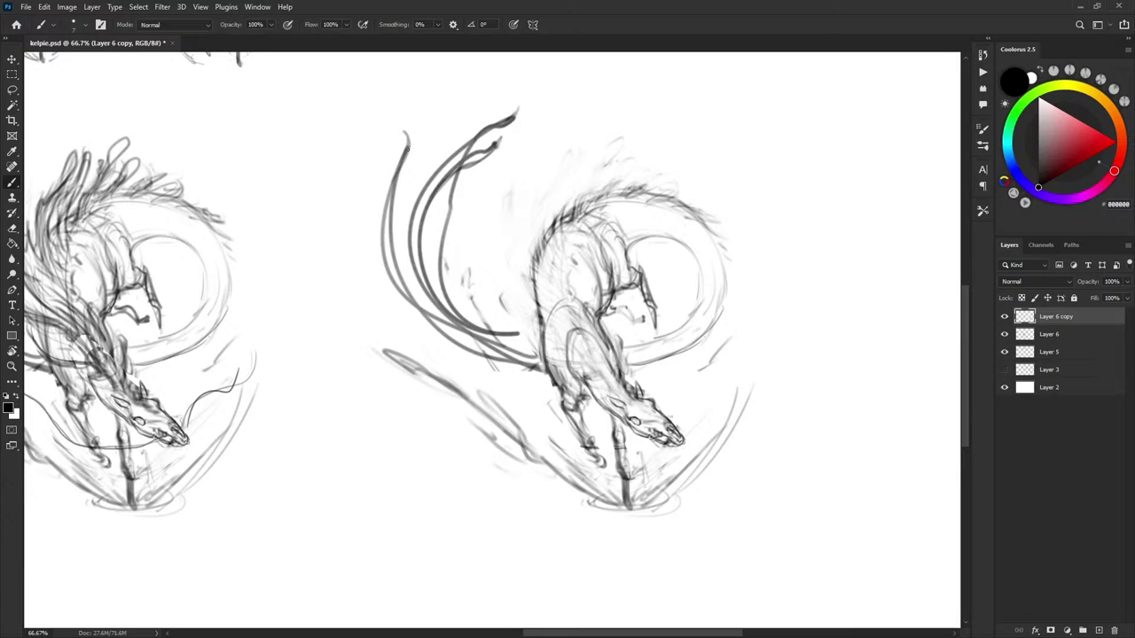
pyautogui.moveTo(556, 253); pyautogui.dragTo(551, 243)
pyautogui.moveTo(512, 322); pyautogui.dragTo(532, 326)
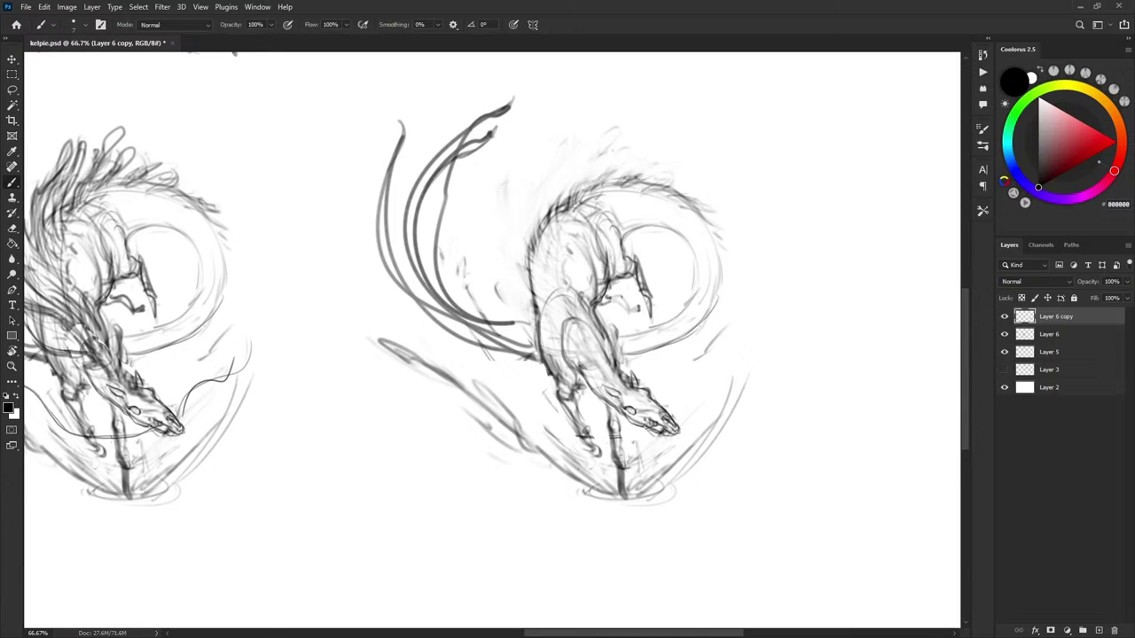
# Strengthen the contours of the belly and hind thigh with black lines
pyautogui.moveTo(610, 328)
pyautogui.mouseDown()
pyautogui.moveTo(591, 302)
pyautogui.moveTo(630, 308)
pyautogui.moveTo(683, 295)
pyautogui.moveTo(686, 233)
pyautogui.moveTo(679, 276)
pyautogui.moveTo(667, 280)
pyautogui.mouseUp()
pyautogui.press('x')
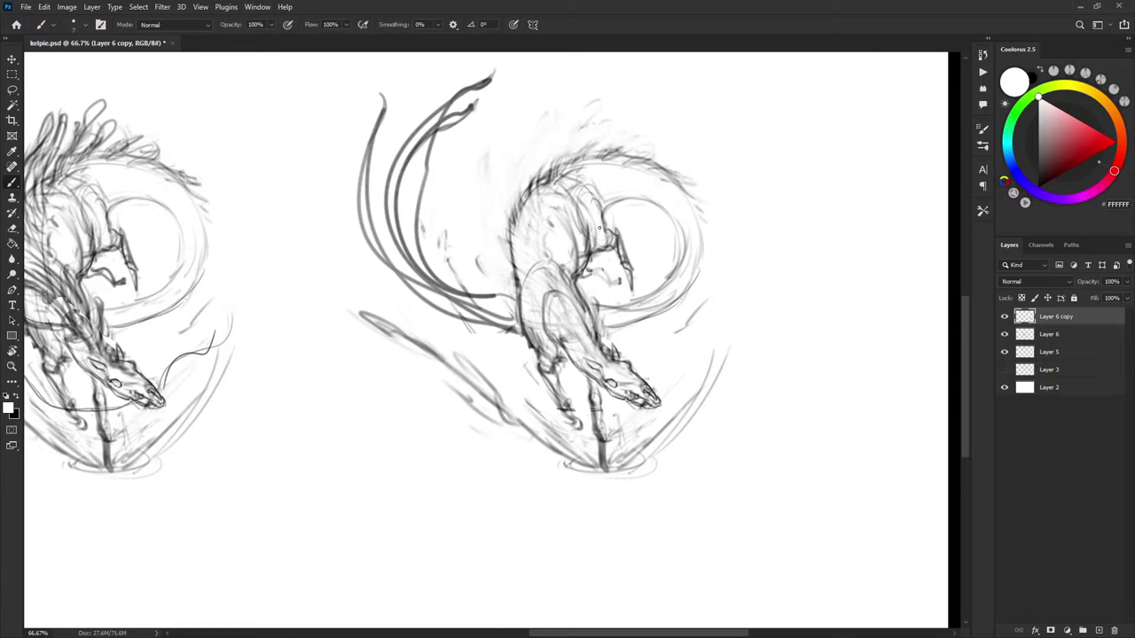
pyautogui.press('x')
pyautogui.moveTo(575, 210); pyautogui.dragTo(586, 253)
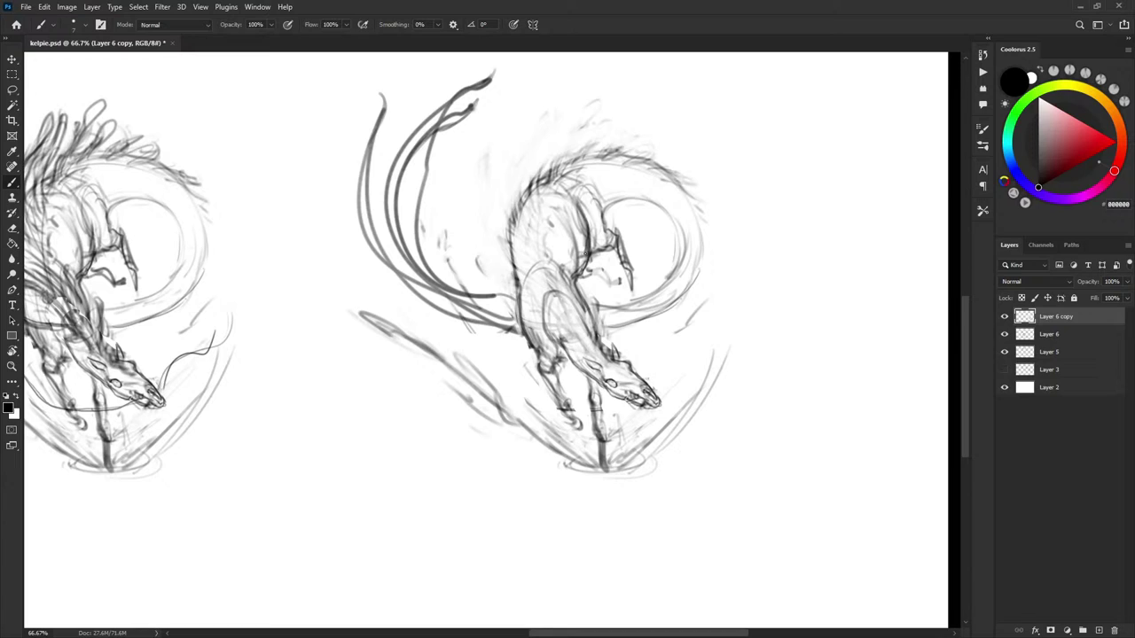
pyautogui.moveTo(592, 202)
pyautogui.mouseDown()
pyautogui.moveTo(606, 260)
pyautogui.moveTo(593, 294)
pyautogui.mouseUp()
# Try a stroke beside the flank and new lines extending the hind legs downward, and undo them
pyautogui.moveTo(491, 253)
pyautogui.mouseDown()
pyautogui.moveTo(480, 278)
pyautogui.moveTo(509, 243)
pyautogui.mouseUp()
pyautogui.hotkey('ctrl', 'z')
pyautogui.hotkey('ctrl', 'z')
pyautogui.moveTo(603, 207)
pyautogui.mouseDown()
pyautogui.moveTo(612, 262)
pyautogui.moveTo(596, 269)
pyautogui.moveTo(628, 317)
pyautogui.moveTo(624, 308)
pyautogui.mouseUp()
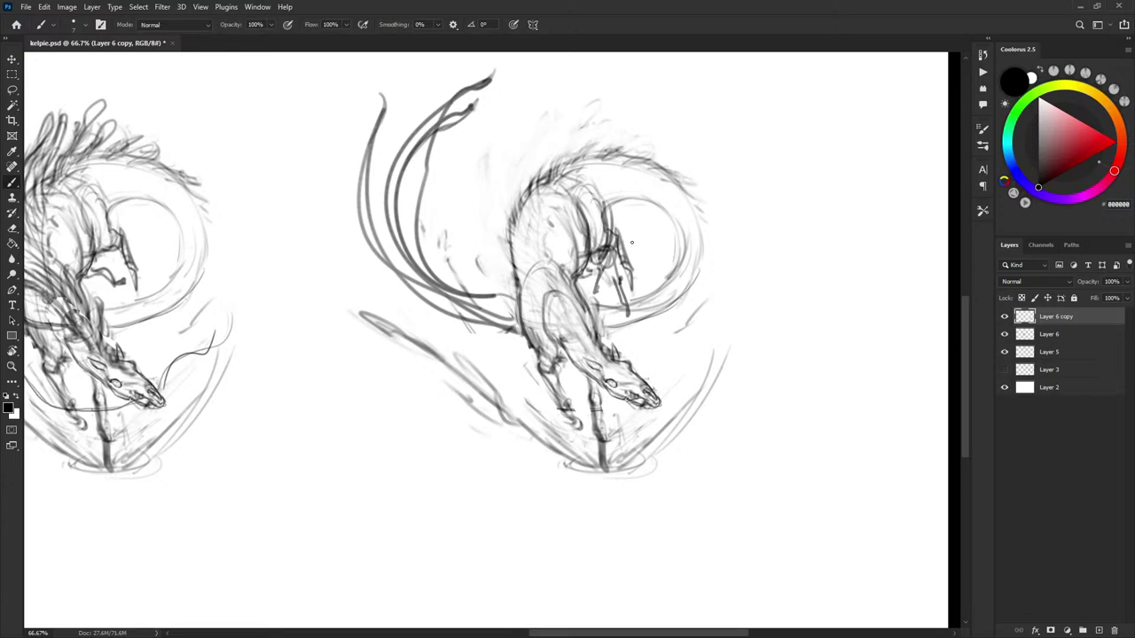
pyautogui.hotkey('ctrl', 'z')
pyautogui.hotkey('ctrl', 'z')
pyautogui.hotkey('ctrl', 'z')
# Paint out the far hind leg's lower part with white strokes
pyautogui.press('x')
pyautogui.moveTo(612, 227); pyautogui.dragTo(616, 250)
pyautogui.moveTo(617, 233)
pyautogui.mouseDown()
pyautogui.moveTo(630, 286)
pyautogui.moveTo(622, 241)
pyautogui.mouseUp()
pyautogui.moveTo(623, 237); pyautogui.dragTo(634, 292)
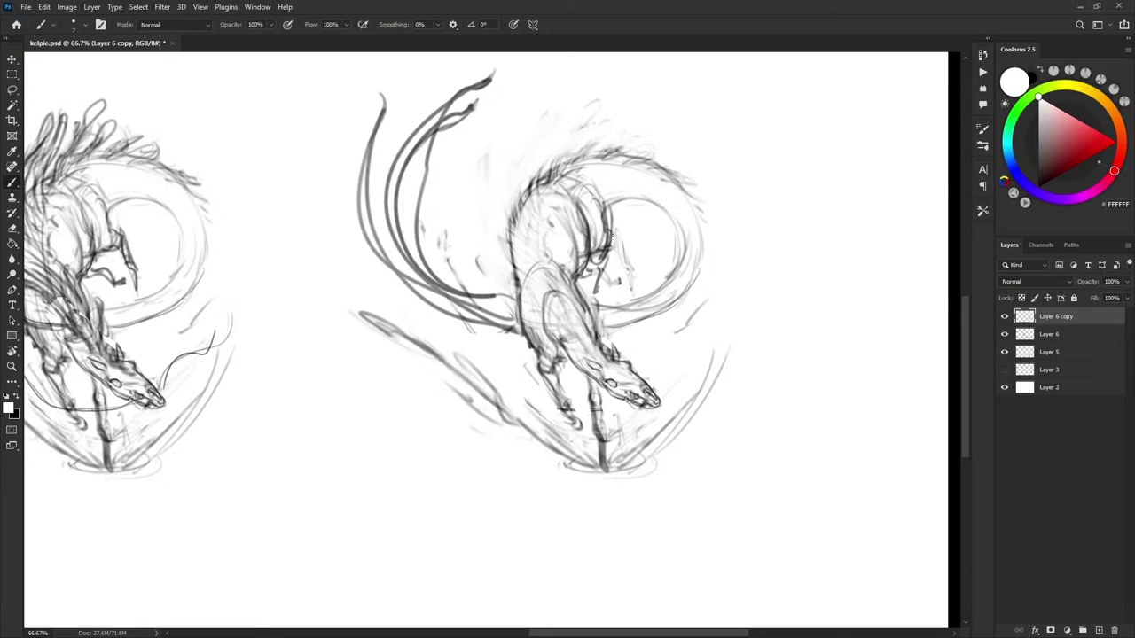
pyautogui.press('x')
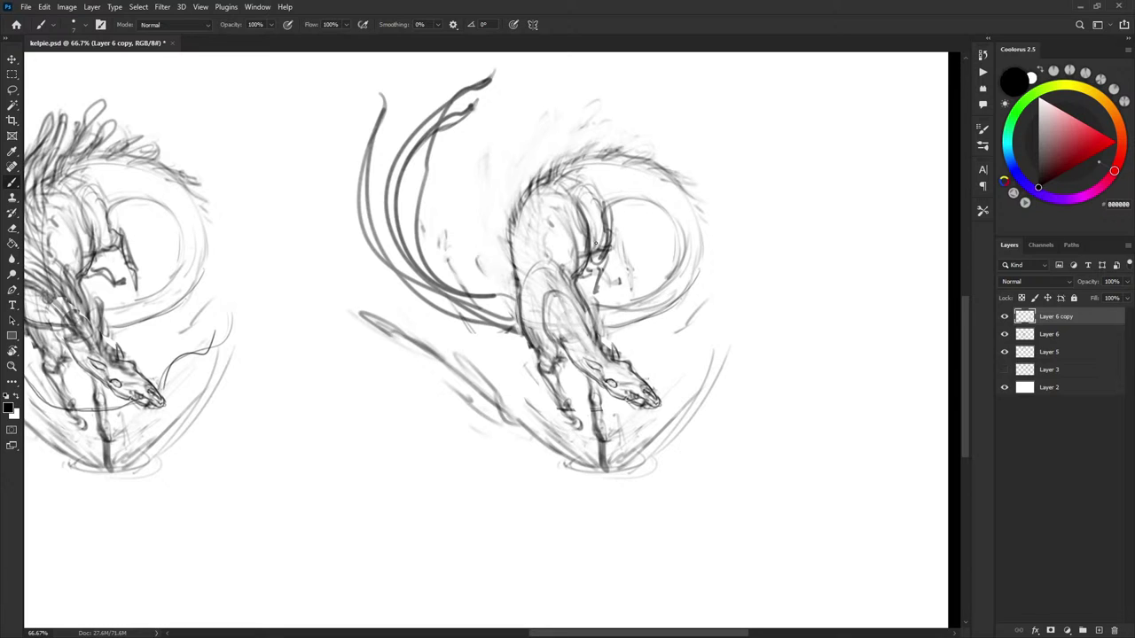
# Clean up the inner thigh and hip by covering stray sketch lines with white
pyautogui.press('x')
pyautogui.moveTo(594, 236); pyautogui.dragTo(601, 259)
pyautogui.moveTo(601, 216); pyautogui.dragTo(604, 232)
pyautogui.moveTo(571, 181); pyautogui.dragTo(583, 190)
pyautogui.moveTo(574, 194)
pyautogui.mouseDown()
pyautogui.moveTo(587, 210)
pyautogui.moveTo(578, 265)
pyautogui.moveTo(555, 185)
pyautogui.mouseUp()
pyautogui.press('x')
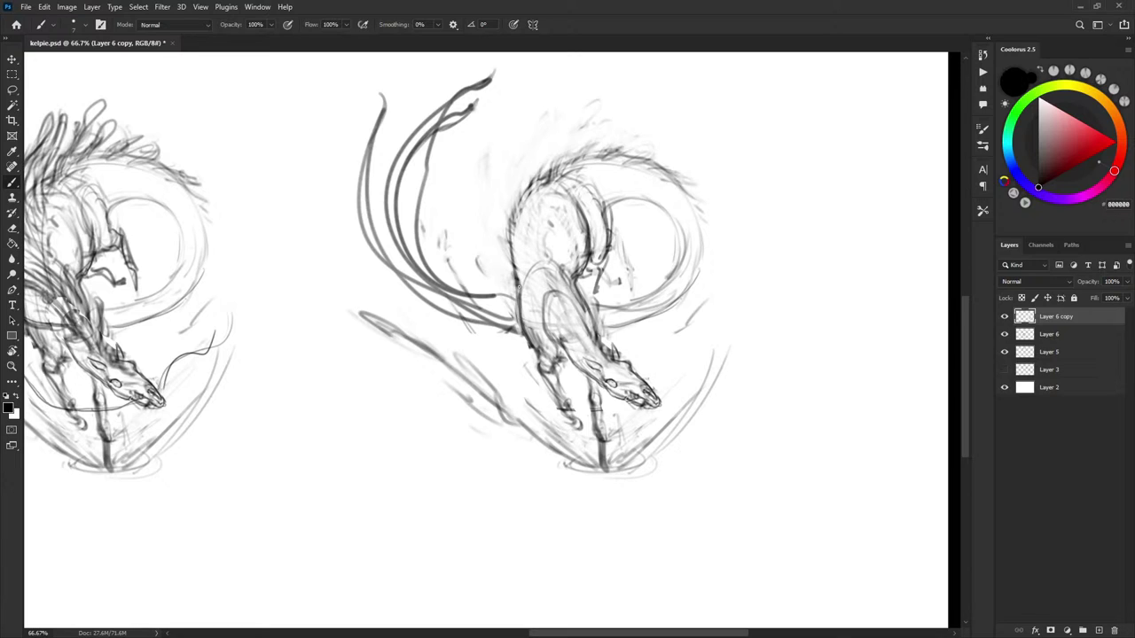
# Darken the bent foreleg from chest to hoof and reinforce the upper back outline
pyautogui.moveTo(523, 284)
pyautogui.mouseDown()
pyautogui.moveTo(542, 376)
pyautogui.moveTo(548, 387)
pyautogui.moveTo(556, 377)
pyautogui.moveTo(578, 427)
pyautogui.mouseUp()
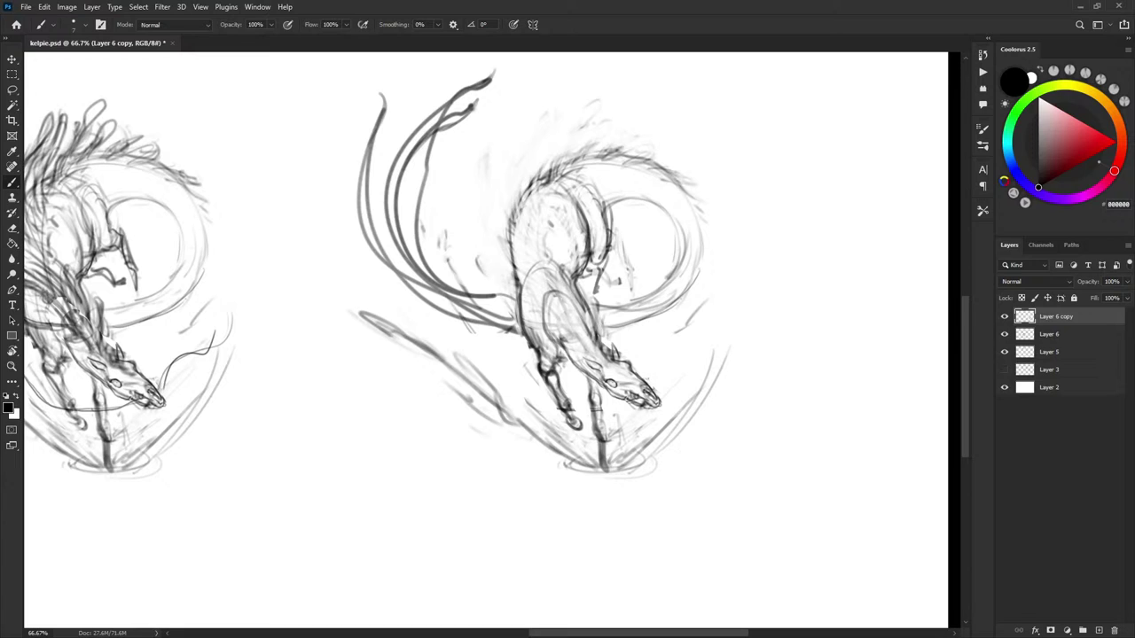
pyautogui.moveTo(535, 176)
pyautogui.mouseDown()
pyautogui.moveTo(509, 245)
pyautogui.moveTo(516, 213)
pyautogui.mouseUp()
# Refine the muzzle and ears on the duplicated horse, alternating white cover strokes with black lines
pyautogui.press('x')
pyautogui.moveTo(641, 387)
pyautogui.mouseDown()
pyautogui.moveTo(656, 406)
pyautogui.moveTo(626, 401)
pyautogui.moveTo(658, 397)
pyautogui.mouseUp()
pyautogui.press('x')
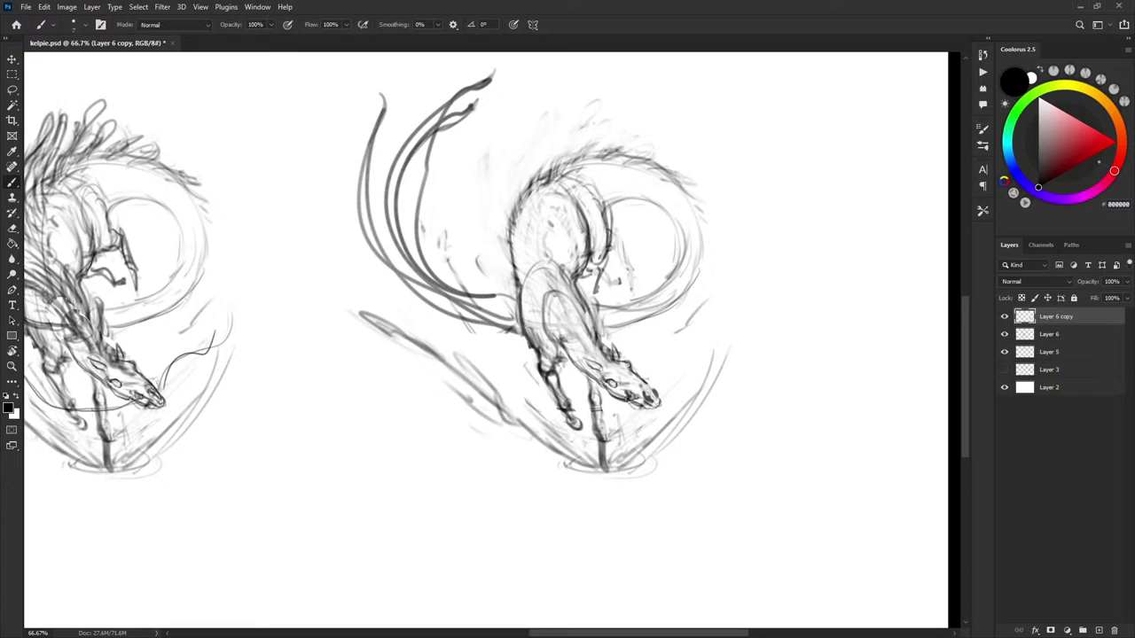
pyautogui.press('x')
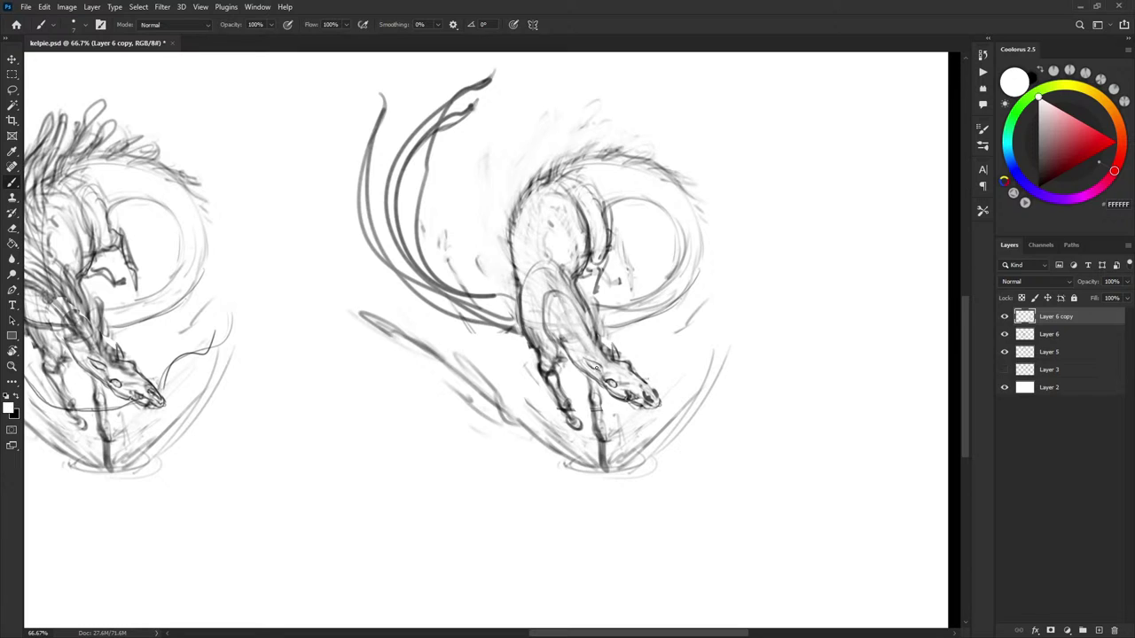
pyautogui.press('x')
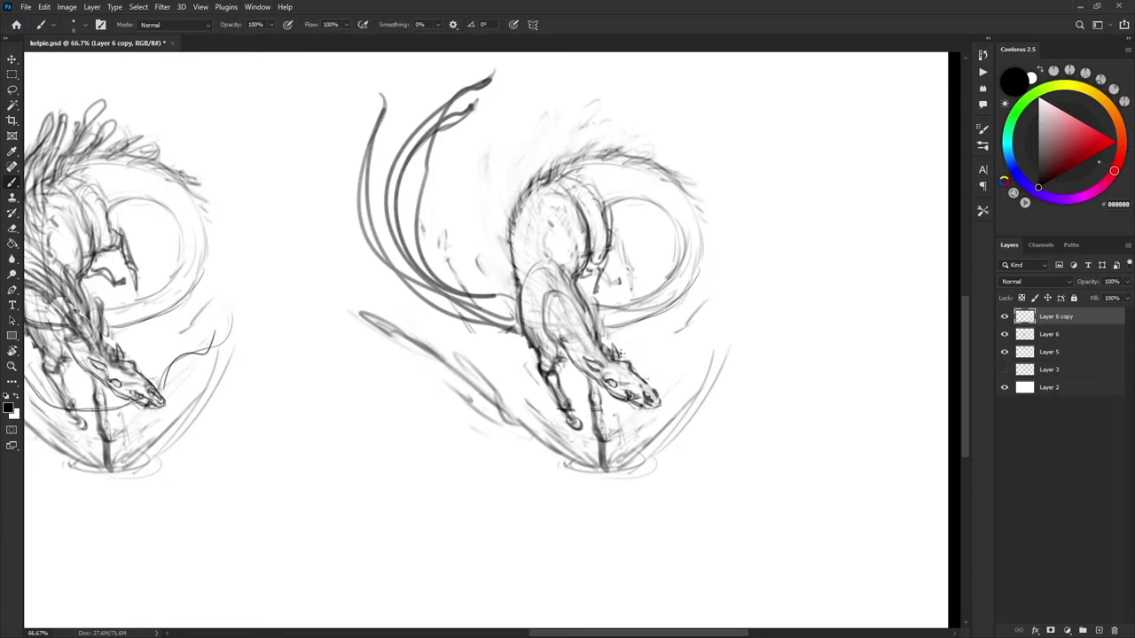
# Draw a thin strand trailing from the duplicated horse's ear and dark tufts along the neck crest
pyautogui.press('x')
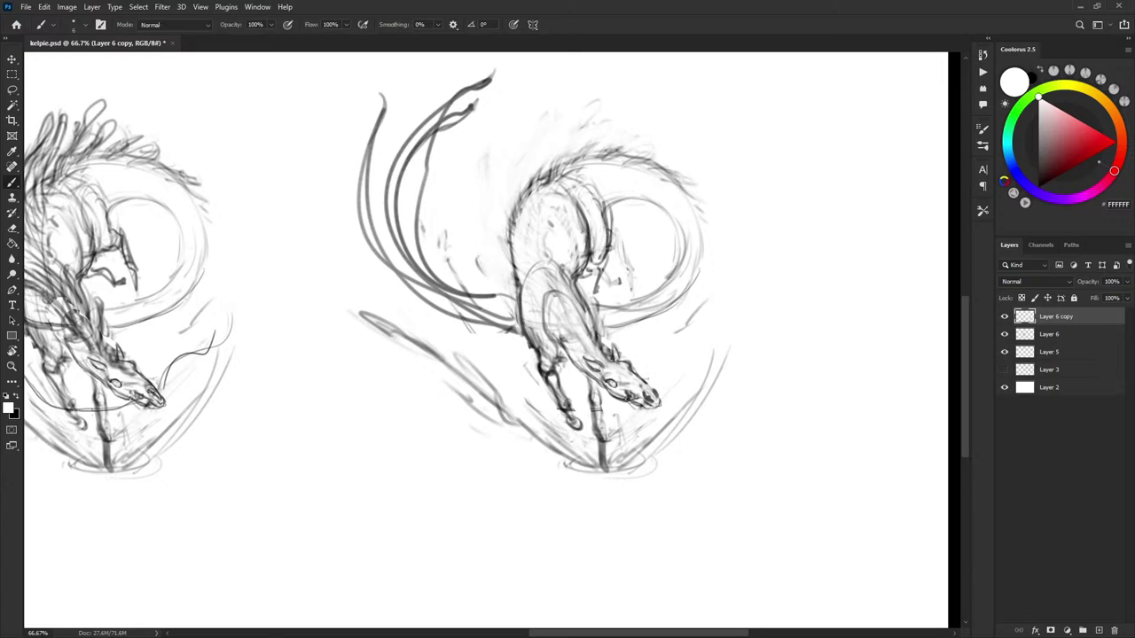
pyautogui.press('x')
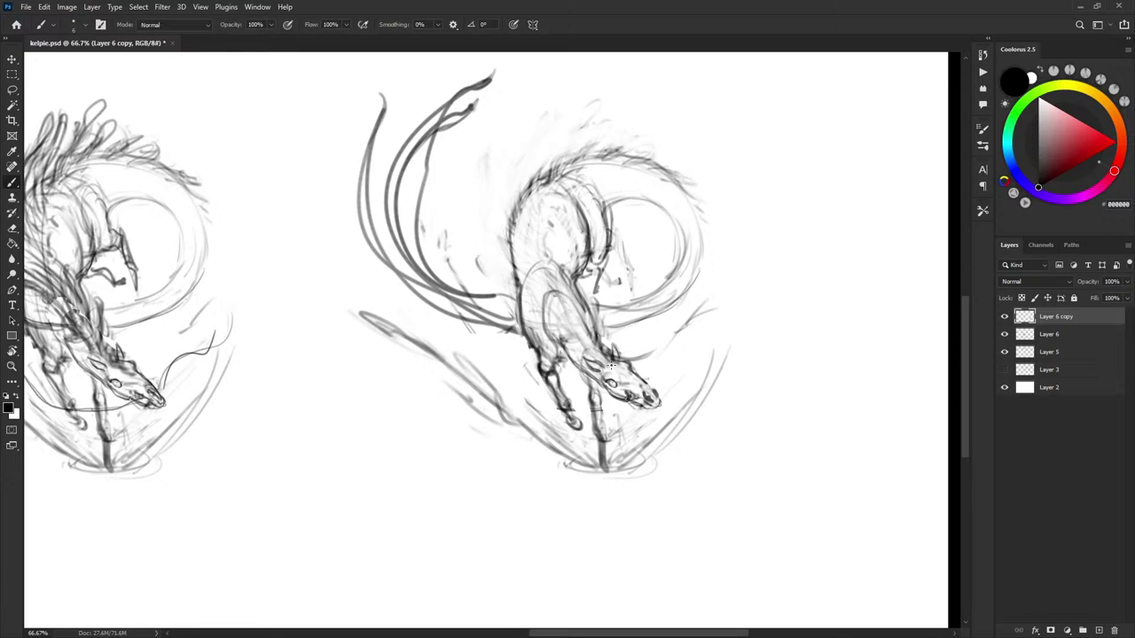
pyautogui.moveTo(606, 366)
pyautogui.mouseDown()
pyautogui.moveTo(638, 362)
pyautogui.moveTo(590, 348)
pyautogui.moveTo(598, 363)
pyautogui.moveTo(580, 348)
pyautogui.moveTo(563, 219)
pyautogui.mouseUp()
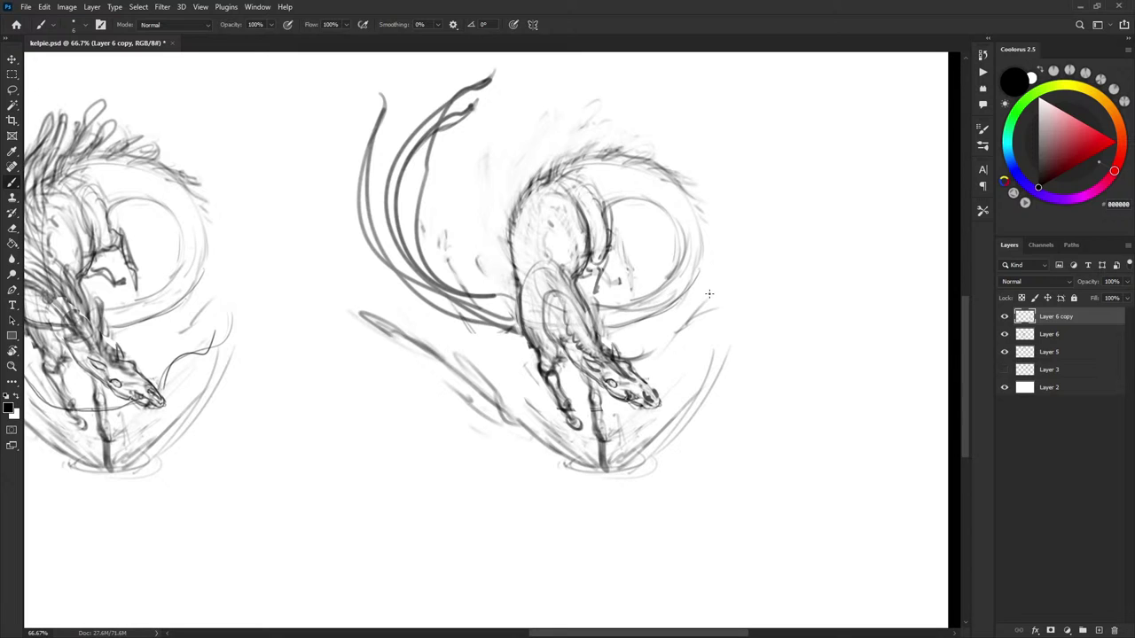
# Draw dark forelock strands on the head and a long curved strand beneath the jaw, redoing the jaw strand's lower end
pyautogui.moveTo(720, 203); pyautogui.dragTo(813, 185)
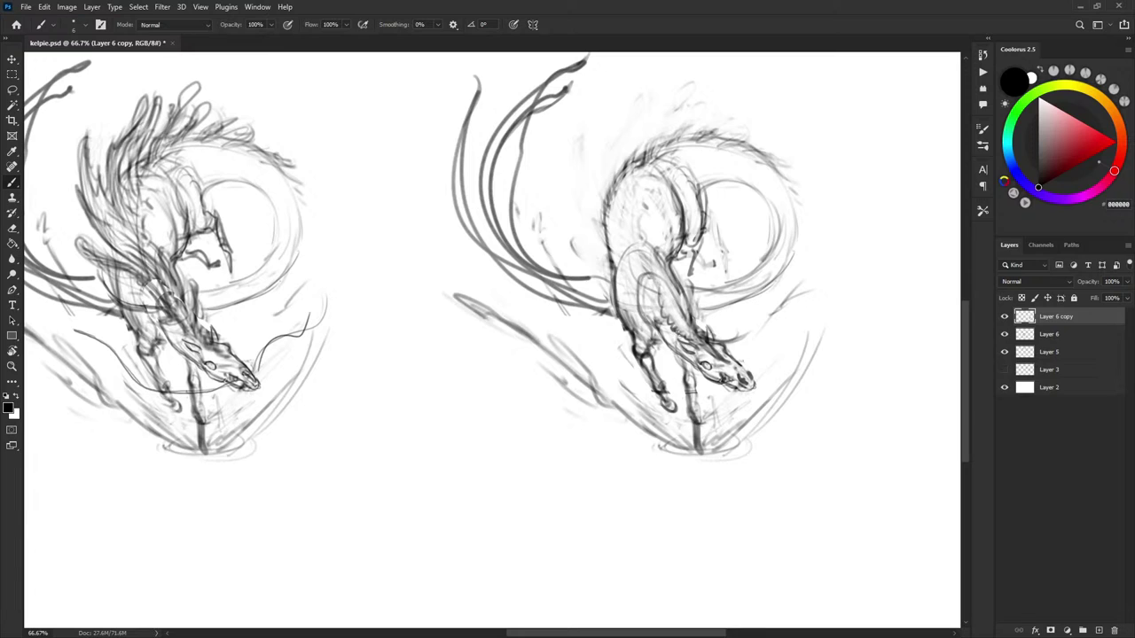
pyautogui.moveTo(682, 341)
pyautogui.mouseDown()
pyautogui.moveTo(712, 321)
pyautogui.moveTo(750, 335)
pyautogui.moveTo(763, 326)
pyautogui.moveTo(724, 335)
pyautogui.moveTo(716, 371)
pyautogui.moveTo(728, 401)
pyautogui.mouseUp()
pyautogui.moveTo(711, 353); pyautogui.dragTo(728, 396)
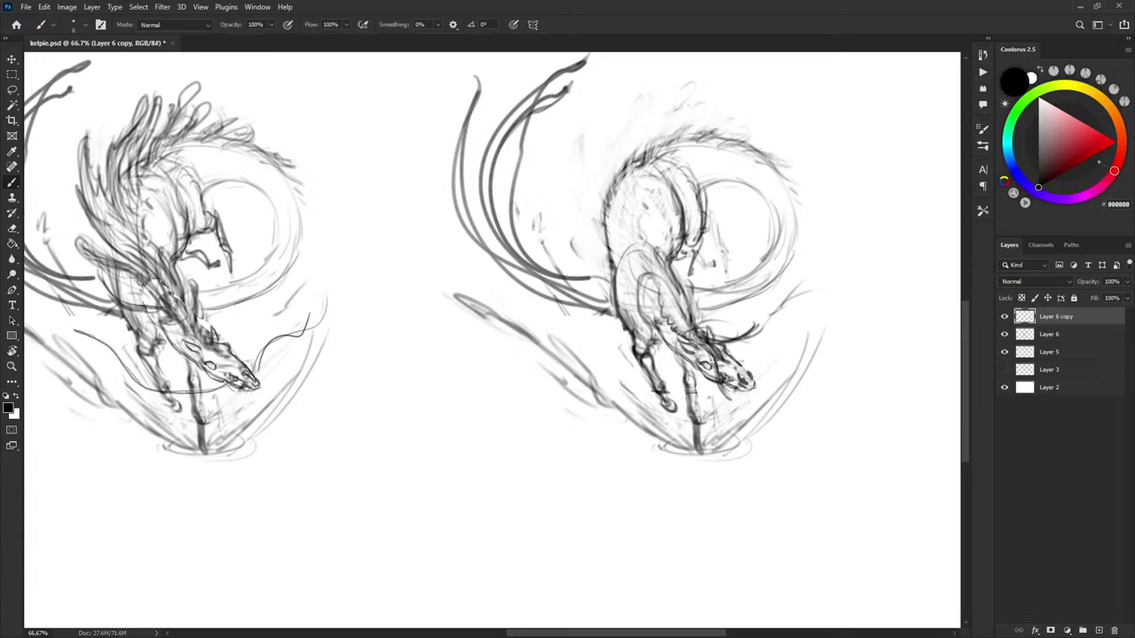
pyautogui.moveTo(693, 339)
pyautogui.mouseDown()
pyautogui.moveTo(722, 410)
pyautogui.moveTo(710, 398)
pyautogui.moveTo(748, 443)
pyautogui.mouseUp()
pyautogui.moveTo(707, 399)
pyautogui.mouseDown()
pyautogui.moveTo(748, 442)
pyautogui.moveTo(741, 434)
pyautogui.mouseUp()
pyautogui.hotkey('ctrl', 'z')
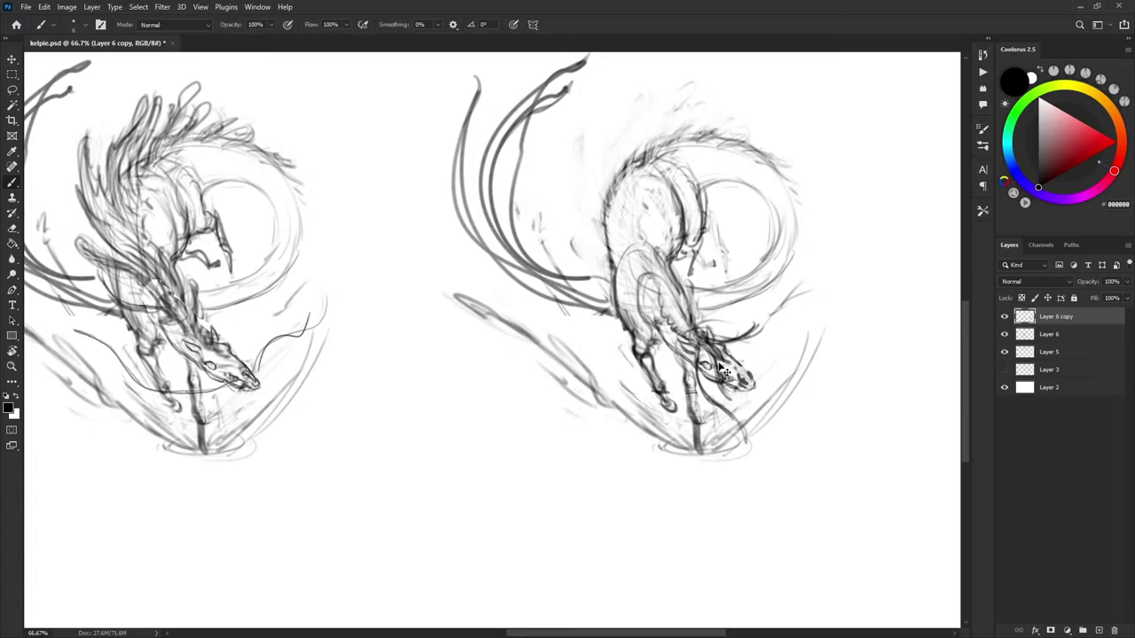
pyautogui.hotkey('ctrl', 'z')
pyautogui.hotkey('ctrl', 'z')
pyautogui.hotkey('ctrl', 'z')
pyautogui.moveTo(697, 371)
pyautogui.mouseDown()
pyautogui.moveTo(761, 429)
pyautogui.moveTo(759, 417)
pyautogui.mouseUp()
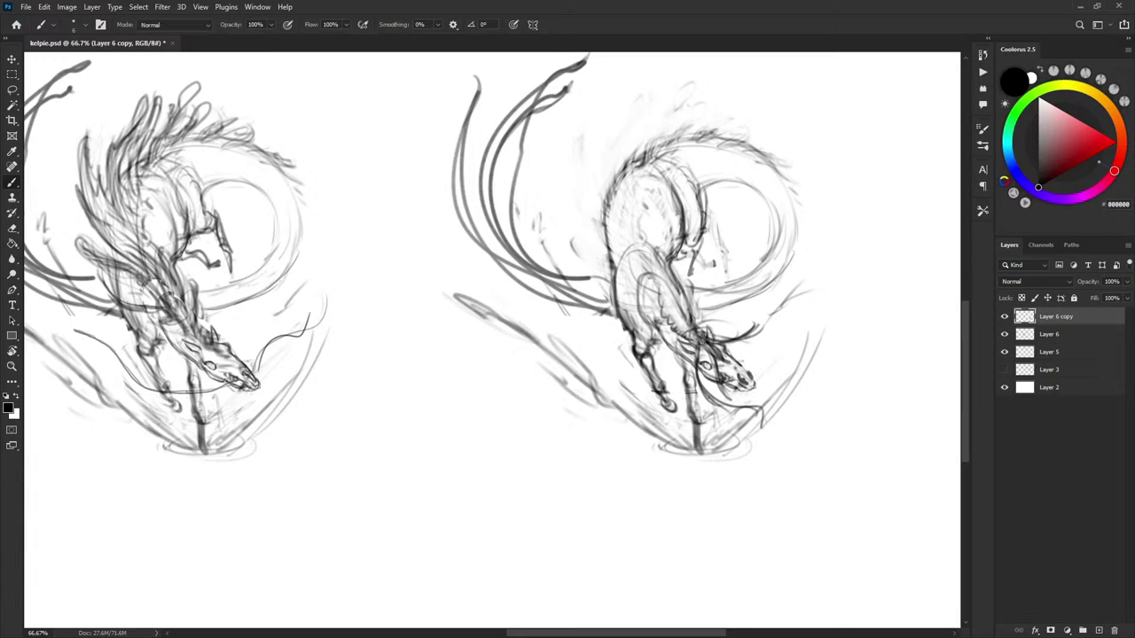
# Draw curling strands sweeping forward and upward from the horse's forehead over the muzzle
pyautogui.moveTo(708, 338); pyautogui.dragTo(773, 358)
pyautogui.hotkey('ctrl', 'z')
pyautogui.moveTo(711, 341)
pyautogui.mouseDown()
pyautogui.moveTo(758, 325)
pyautogui.moveTo(759, 365)
pyautogui.mouseUp()
pyautogui.moveTo(713, 340)
pyautogui.mouseDown()
pyautogui.moveTo(776, 370)
pyautogui.moveTo(766, 367)
pyautogui.mouseUp()
pyautogui.moveTo(779, 321); pyautogui.dragTo(726, 307)
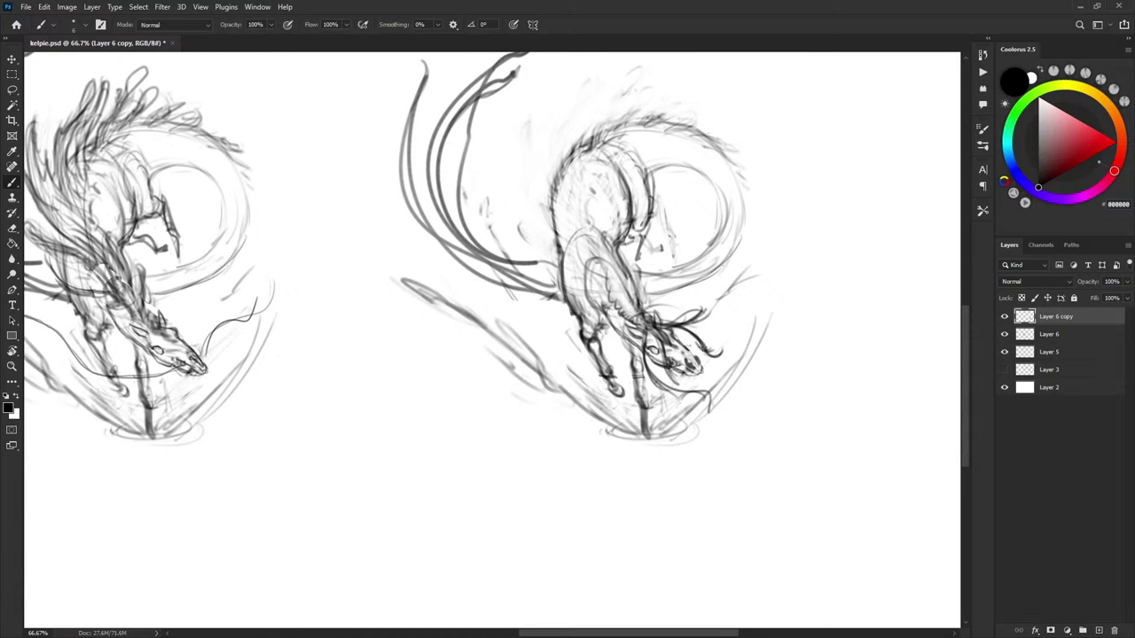
pyautogui.moveTo(702, 314); pyautogui.dragTo(699, 295)
pyautogui.moveTo(699, 291)
pyautogui.mouseDown()
pyautogui.moveTo(701, 319)
pyautogui.moveTo(707, 311)
pyautogui.mouseUp()
pyautogui.moveTo(649, 358)
pyautogui.mouseDown()
pyautogui.moveTo(669, 383)
pyautogui.moveTo(732, 374)
pyautogui.moveTo(741, 387)
pyautogui.moveTo(739, 375)
pyautogui.mouseUp()
pyautogui.hotkey('ctrl', 'z')
pyautogui.hotkey('ctrl', 'z')
pyautogui.hotkey('ctrl', 'z')
pyautogui.hotkey('ctrl', 'z')
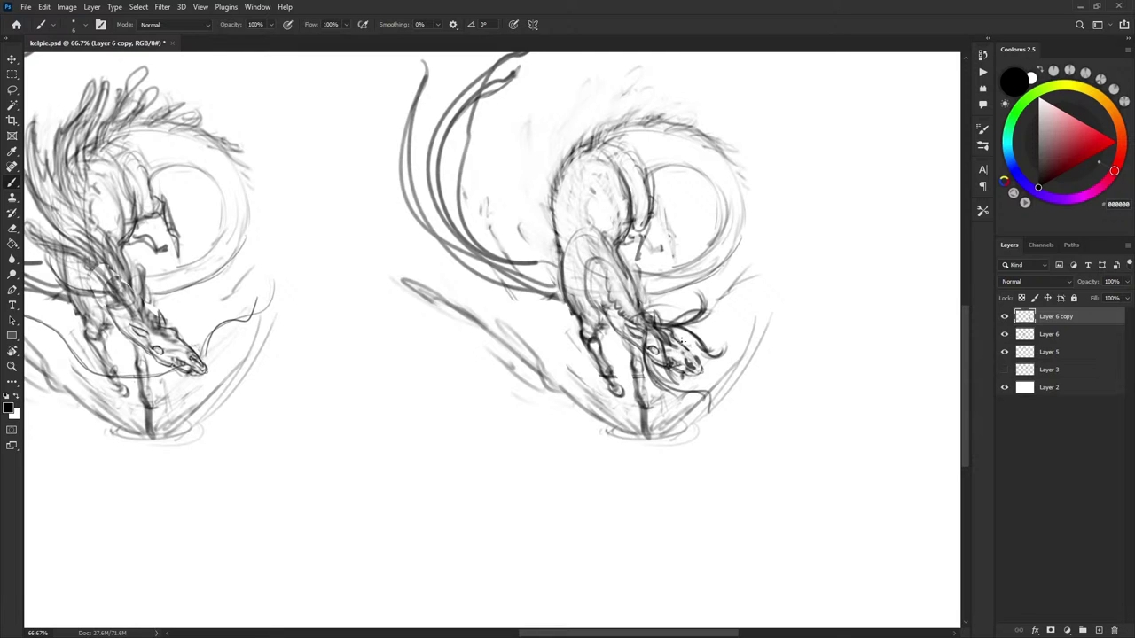
pyautogui.moveTo(679, 340)
pyautogui.mouseDown()
pyautogui.moveTo(671, 347)
pyautogui.moveTo(686, 294)
pyautogui.mouseUp()
pyautogui.moveTo(678, 331)
pyautogui.mouseDown()
pyautogui.moveTo(671, 347)
pyautogui.moveTo(676, 307)
pyautogui.mouseUp()
pyautogui.hotkey('ctrl', 'z')
pyautogui.hotkey('ctrl', 'z')
# Draw a horn-like spike rising from the horse's forehead, refining it with alternating black and white strokes
pyautogui.moveTo(676, 307)
pyautogui.mouseDown()
pyautogui.moveTo(679, 347)
pyautogui.moveTo(694, 337)
pyautogui.moveTo(680, 349)
pyautogui.mouseUp()
pyautogui.press('x')
pyautogui.press('x')
pyautogui.moveTo(680, 346)
pyautogui.mouseDown()
pyautogui.moveTo(667, 344)
pyautogui.moveTo(668, 322)
pyautogui.mouseUp()
pyautogui.press('x')
pyautogui.press('x')
pyautogui.press('x')
pyautogui.moveTo(675, 342)
pyautogui.mouseDown()
pyautogui.moveTo(663, 310)
pyautogui.moveTo(673, 319)
pyautogui.moveTo(664, 353)
pyautogui.mouseUp()
pyautogui.press('x')
# Sketch guide strokes for the mane along the neck and shoulder, undoing the stray ones
pyautogui.moveTo(654, 320)
pyautogui.mouseDown()
pyautogui.moveTo(585, 275)
pyautogui.moveTo(567, 193)
pyautogui.moveTo(657, 182)
pyautogui.moveTo(588, 208)
pyautogui.moveTo(665, 71)
pyautogui.moveTo(709, 98)
pyautogui.moveTo(605, 273)
pyautogui.mouseUp()
pyautogui.hotkey('ctrl', 'z')
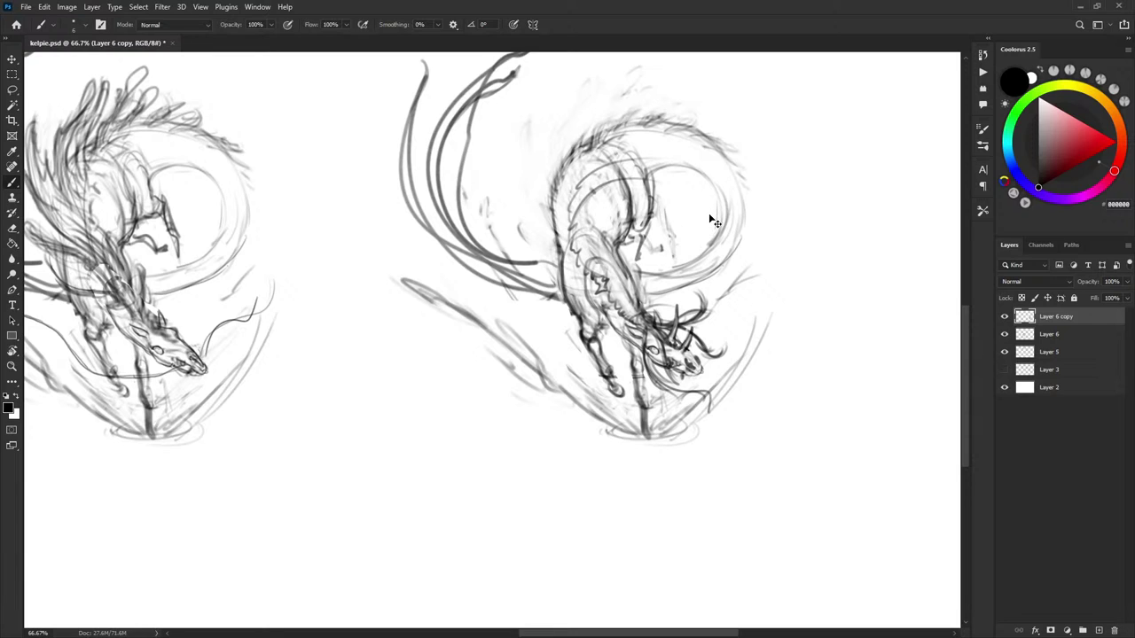
pyautogui.hotkey('ctrl', 'z')
pyautogui.hotkey('ctrl', 'z')
# Draw long dark mane strands falling from the neck across the chest and beneath the head
pyautogui.moveTo(718, 221); pyautogui.dragTo(713, 231)
pyautogui.moveTo(631, 325)
pyautogui.mouseDown()
pyautogui.moveTo(625, 339)
pyautogui.moveTo(641, 323)
pyautogui.moveTo(614, 329)
pyautogui.moveTo(640, 392)
pyautogui.mouseUp()
pyautogui.moveTo(607, 308)
pyautogui.mouseDown()
pyautogui.moveTo(661, 401)
pyautogui.moveTo(626, 373)
pyautogui.mouseUp()
pyautogui.moveTo(610, 330)
pyautogui.mouseDown()
pyautogui.moveTo(637, 378)
pyautogui.moveTo(632, 357)
pyautogui.mouseUp()
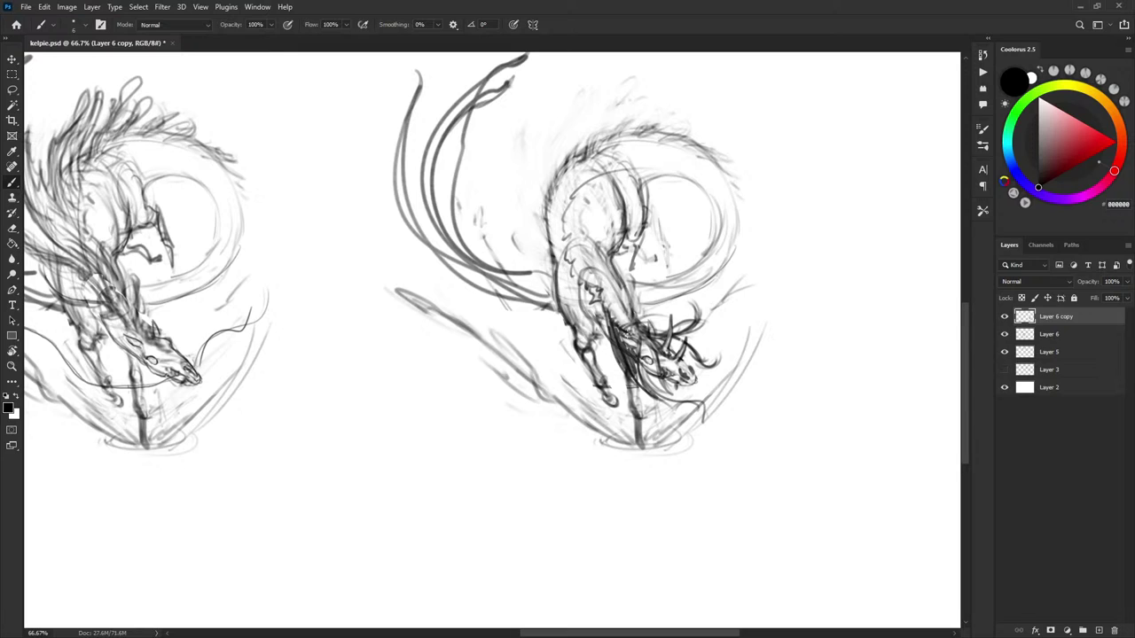
pyautogui.moveTo(610, 303)
pyautogui.mouseDown()
pyautogui.moveTo(670, 401)
pyautogui.moveTo(684, 404)
pyautogui.mouseUp()
pyautogui.moveTo(608, 305)
pyautogui.mouseDown()
pyautogui.moveTo(620, 326)
pyautogui.moveTo(604, 334)
pyautogui.moveTo(617, 386)
pyautogui.moveTo(615, 374)
pyautogui.mouseUp()
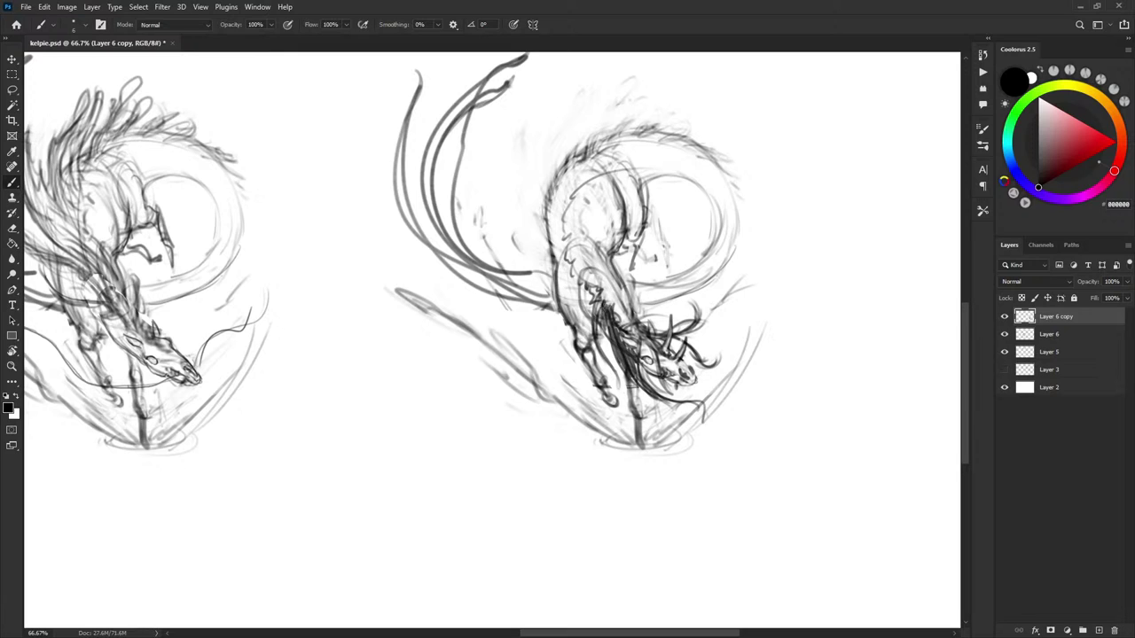
pyautogui.moveTo(599, 286)
pyautogui.mouseDown()
pyautogui.moveTo(610, 322)
pyautogui.moveTo(602, 299)
pyautogui.moveTo(666, 378)
pyautogui.moveTo(647, 353)
pyautogui.moveTo(660, 385)
pyautogui.mouseUp()
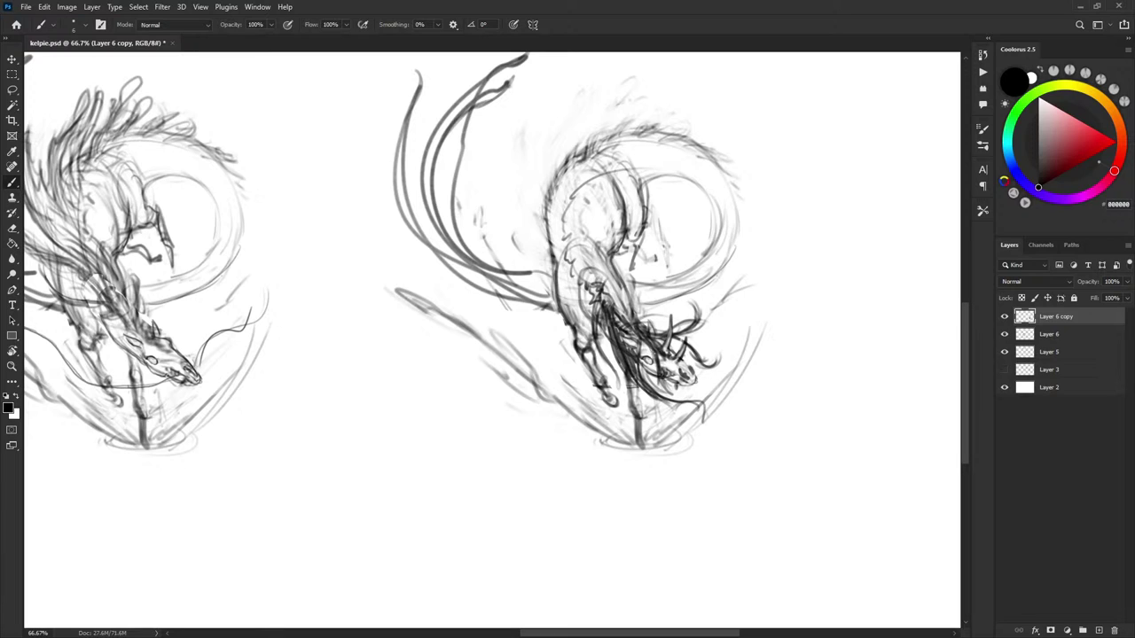
# Add shorter strands around the cheek and neck and fill out the tip of the hanging mane
pyautogui.moveTo(654, 344); pyautogui.dragTo(675, 378)
pyautogui.moveTo(640, 342); pyautogui.dragTo(656, 382)
pyautogui.moveTo(613, 310); pyautogui.dragTo(621, 282)
pyautogui.moveTo(657, 395)
pyautogui.mouseDown()
pyautogui.moveTo(698, 413)
pyautogui.moveTo(679, 402)
pyautogui.mouseUp()
pyautogui.moveTo(603, 348)
pyautogui.mouseDown()
pyautogui.moveTo(615, 381)
pyautogui.moveTo(594, 320)
pyautogui.mouseUp()
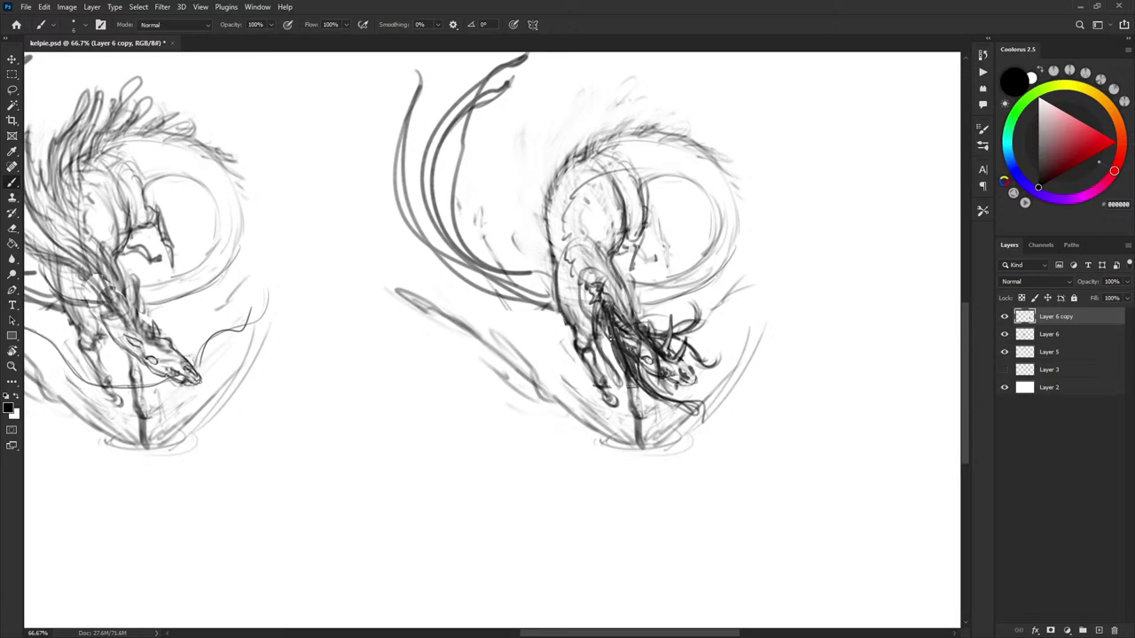
pyautogui.hotkey('ctrl', 'z')
pyautogui.moveTo(602, 279); pyautogui.dragTo(599, 251)
# Darken the planted foreleg down to its hoof with black strokes
pyautogui.moveTo(636, 387)
pyautogui.mouseDown()
pyautogui.moveTo(658, 432)
pyautogui.moveTo(629, 401)
pyautogui.moveTo(651, 431)
pyautogui.mouseUp()
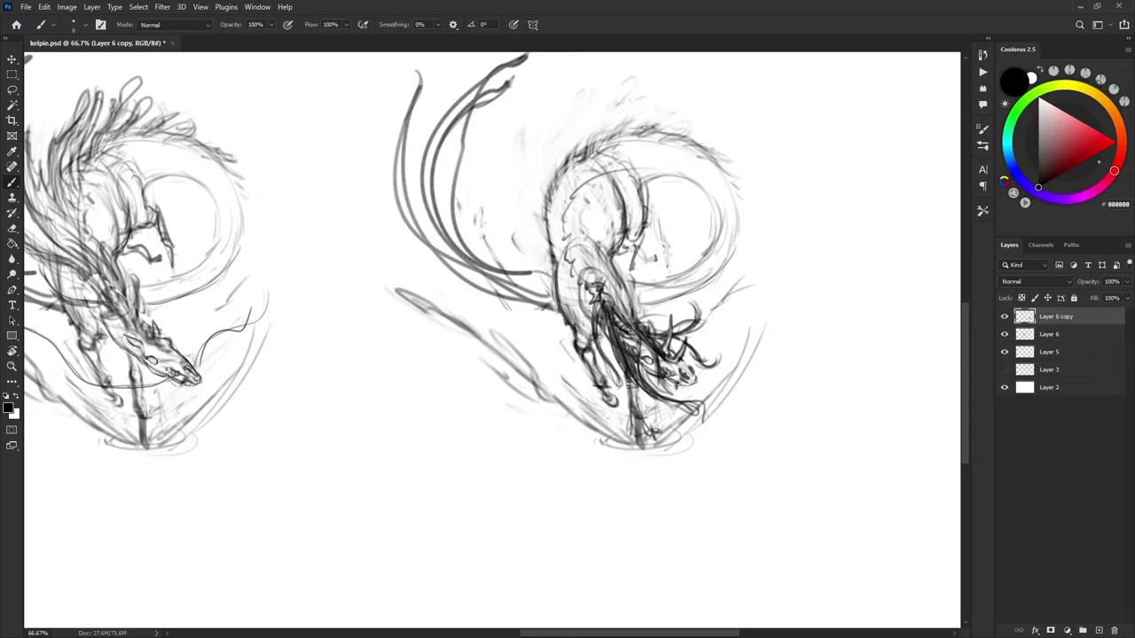
pyautogui.moveTo(627, 370)
pyautogui.mouseDown()
pyautogui.moveTo(632, 422)
pyautogui.moveTo(642, 413)
pyautogui.moveTo(646, 427)
pyautogui.moveTo(631, 434)
pyautogui.mouseUp()
pyautogui.press('x')
pyautogui.press('x')
# Redraw the splash lines rising on both sides of the planted hoof and the ripple around its base
pyautogui.moveTo(546, 357); pyautogui.dragTo(625, 437)
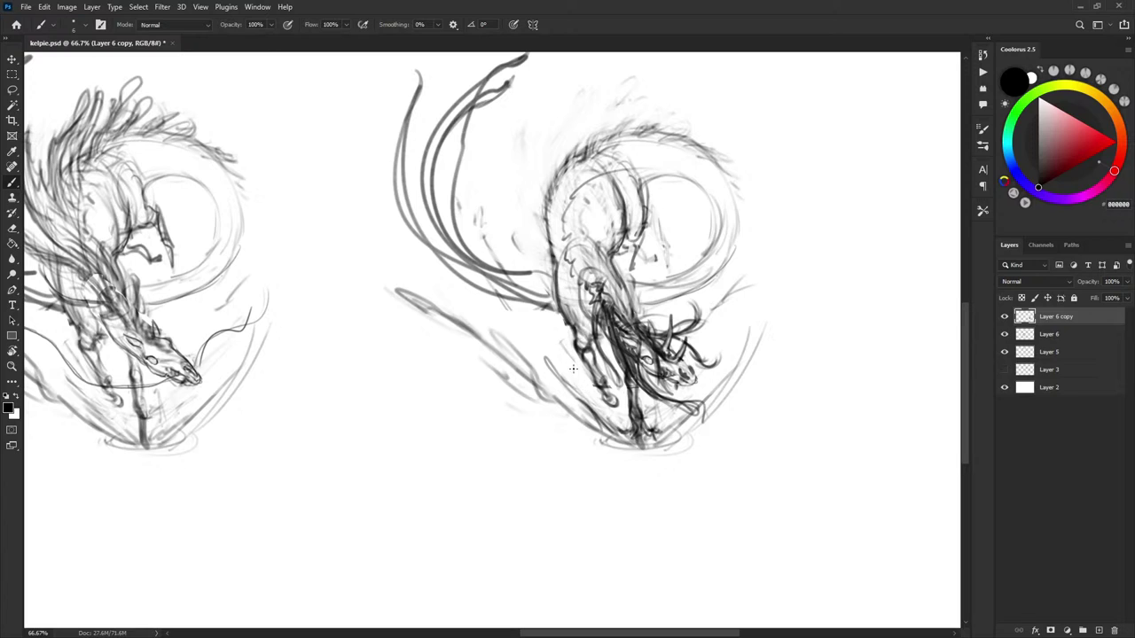
pyautogui.moveTo(574, 375); pyautogui.dragTo(544, 330)
pyautogui.moveTo(623, 444)
pyautogui.mouseDown()
pyautogui.moveTo(678, 448)
pyautogui.moveTo(660, 446)
pyautogui.moveTo(695, 429)
pyautogui.mouseUp()
pyautogui.moveTo(750, 363); pyautogui.dragTo(683, 449)
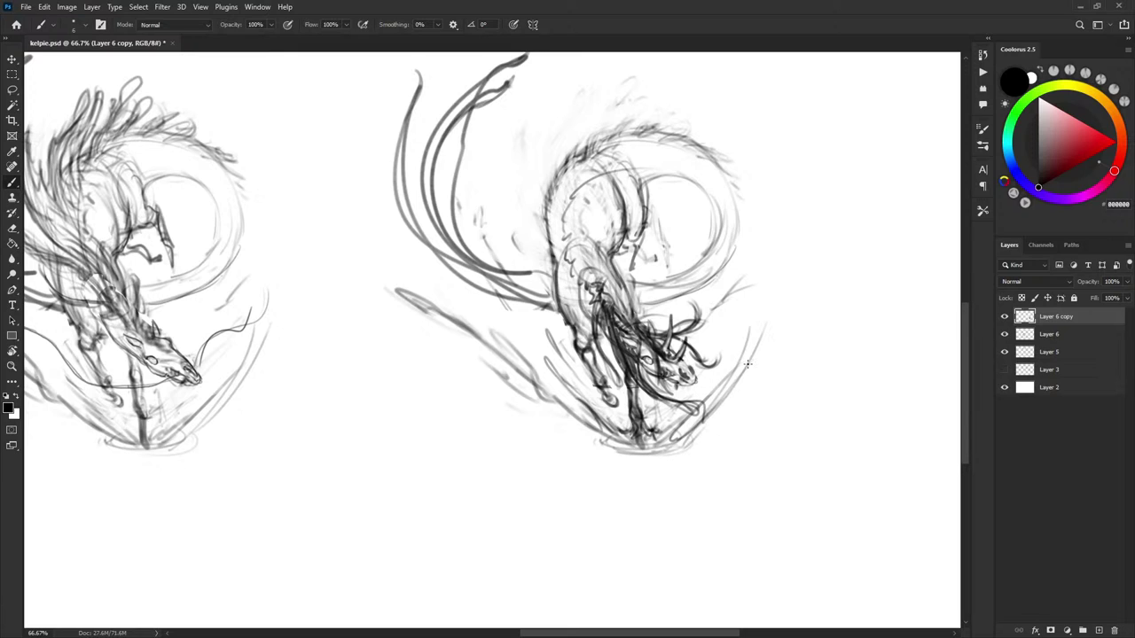
pyautogui.moveTo(765, 329); pyautogui.dragTo(725, 394)
# Refine the planted hoof and lower leg, alternating black lines with white cover strokes
pyautogui.moveTo(661, 430)
pyautogui.mouseDown()
pyautogui.moveTo(646, 438)
pyautogui.moveTo(638, 422)
pyautogui.moveTo(649, 413)
pyautogui.moveTo(642, 445)
pyautogui.mouseUp()
pyautogui.press('x')
pyautogui.moveTo(642, 419)
pyautogui.mouseDown()
pyautogui.moveTo(640, 436)
pyautogui.moveTo(634, 418)
pyautogui.mouseUp()
pyautogui.moveTo(644, 424)
pyautogui.mouseDown()
pyautogui.moveTo(643, 436)
pyautogui.moveTo(663, 439)
pyautogui.mouseUp()
pyautogui.press('x')
pyautogui.moveTo(559, 297); pyautogui.dragTo(521, 204)
pyautogui.moveTo(544, 264)
pyautogui.mouseDown()
pyautogui.moveTo(576, 301)
pyautogui.moveTo(577, 281)
pyautogui.mouseUp()
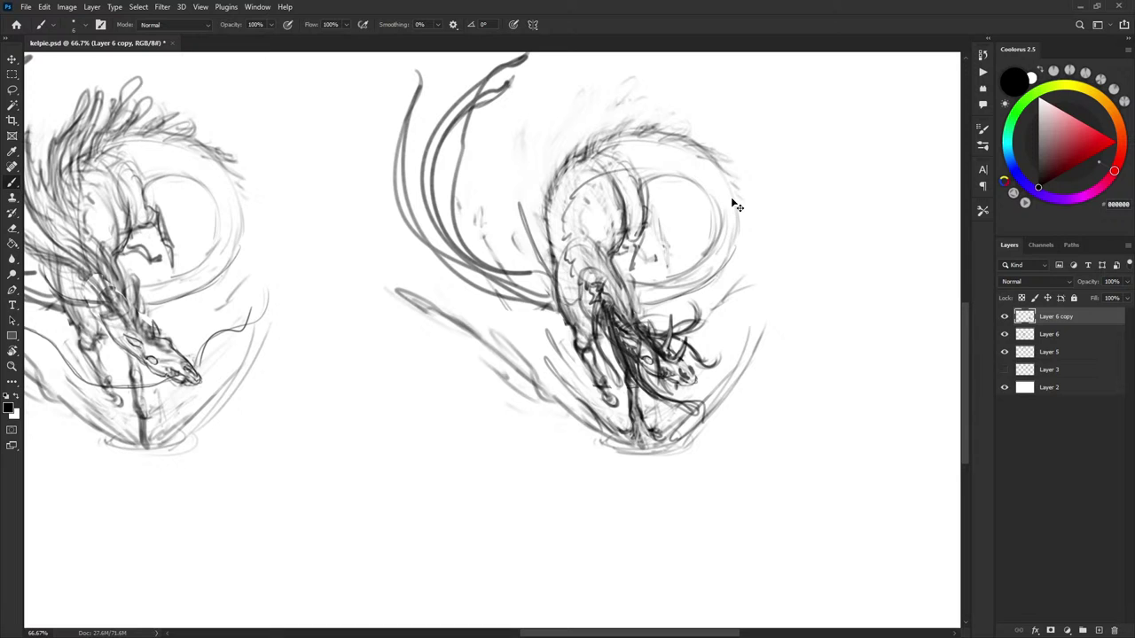
pyautogui.hotkey('ctrl', 'z')
pyautogui.hotkey('ctrl', 'z')
# Sketch short strokes from the base of the neck up over the shoulder
pyautogui.moveTo(765, 231)
pyautogui.mouseDown()
pyautogui.moveTo(823, 297)
pyautogui.moveTo(832, 266)
pyautogui.mouseUp()
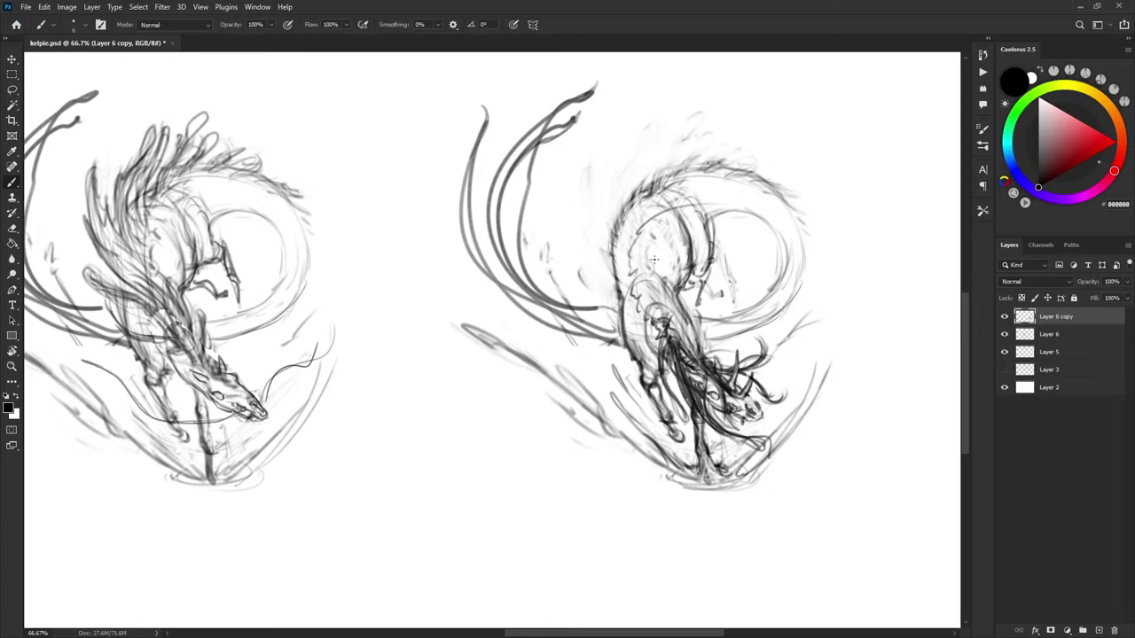
pyautogui.moveTo(668, 307)
pyautogui.mouseDown()
pyautogui.moveTo(643, 284)
pyautogui.moveTo(662, 300)
pyautogui.moveTo(658, 264)
pyautogui.moveTo(637, 283)
pyautogui.moveTo(644, 297)
pyautogui.moveTo(645, 268)
pyautogui.moveTo(630, 277)
pyautogui.moveTo(654, 222)
pyautogui.mouseUp()
pyautogui.press('x')
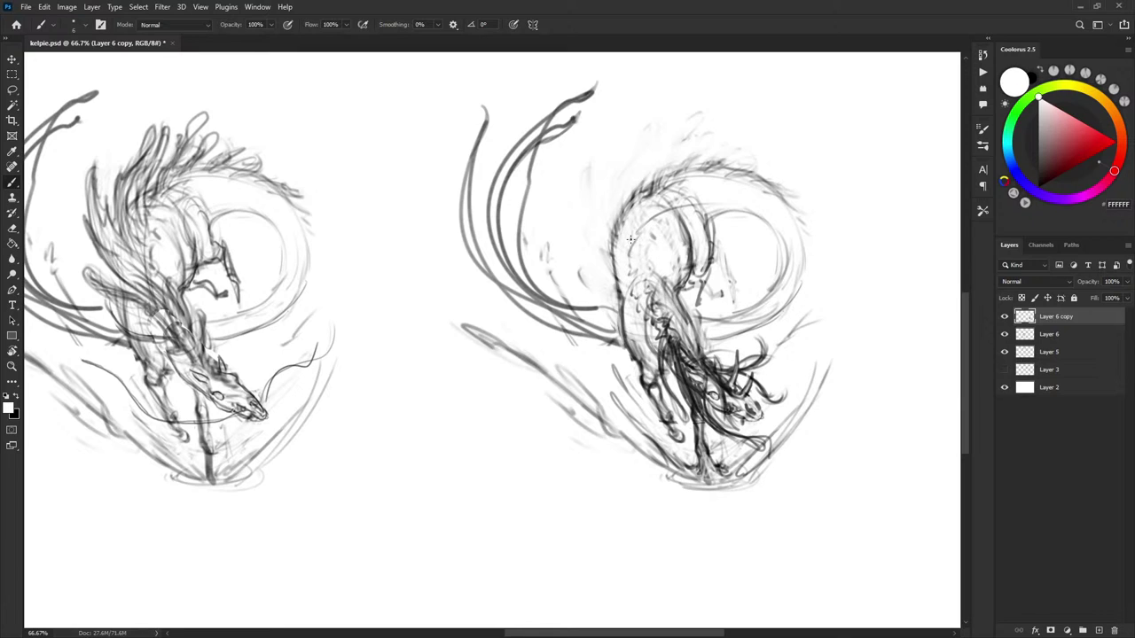
pyautogui.press('x')
# Draw long flowing mane strands sweeping from the neck across the belly toward the tail loop
pyautogui.moveTo(648, 273)
pyautogui.mouseDown()
pyautogui.moveTo(665, 313)
pyautogui.moveTo(696, 271)
pyautogui.mouseUp()
pyautogui.moveTo(648, 314)
pyautogui.mouseDown()
pyautogui.moveTo(680, 271)
pyautogui.moveTo(748, 257)
pyautogui.mouseUp()
pyautogui.moveTo(653, 318)
pyautogui.mouseDown()
pyautogui.moveTo(652, 304)
pyautogui.moveTo(733, 258)
pyautogui.mouseUp()
pyautogui.moveTo(654, 314)
pyautogui.mouseDown()
pyautogui.moveTo(711, 281)
pyautogui.moveTo(709, 297)
pyautogui.moveTo(745, 293)
pyautogui.mouseUp()
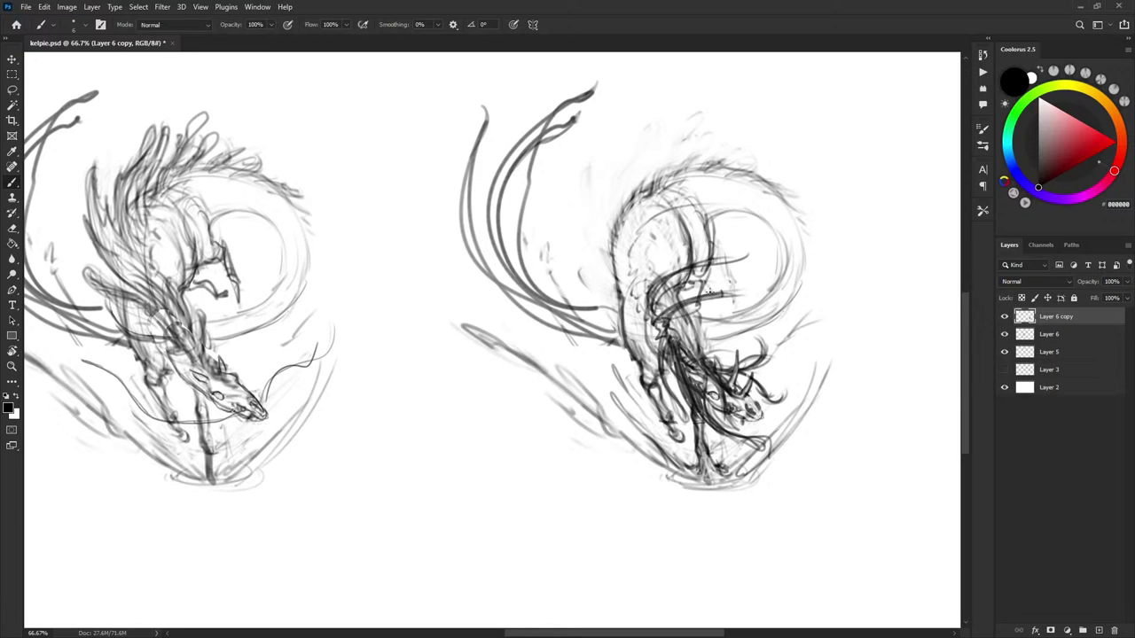
pyautogui.moveTo(655, 315); pyautogui.dragTo(789, 312)
pyautogui.moveTo(700, 298); pyautogui.dragTo(787, 314)
pyautogui.moveTo(714, 300); pyautogui.dragTo(817, 302)
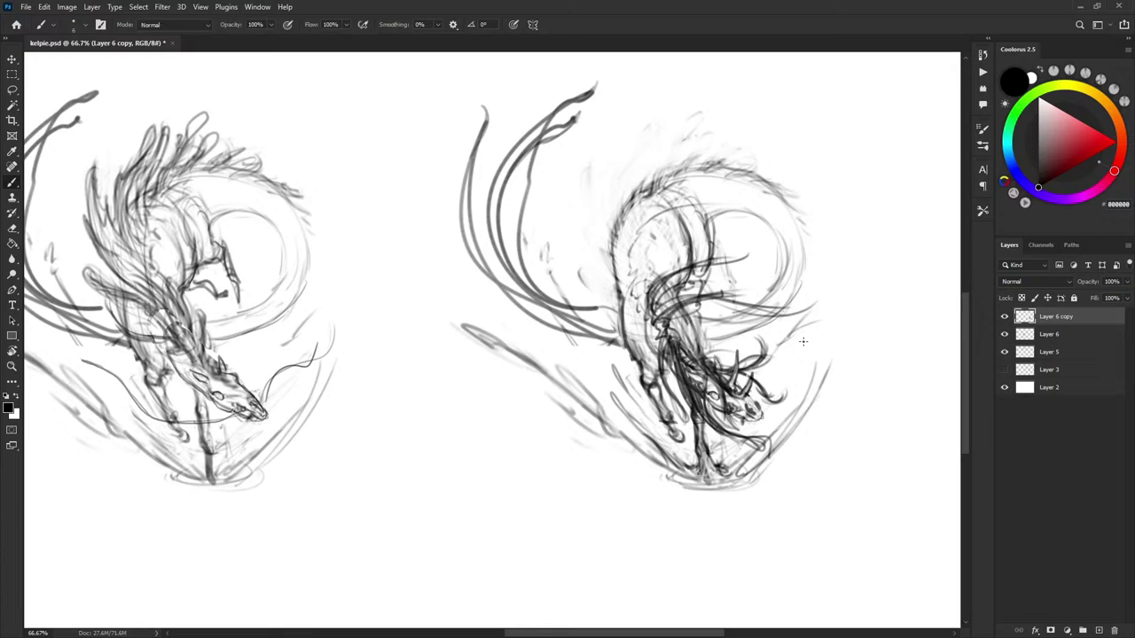
pyautogui.moveTo(670, 324); pyautogui.dragTo(729, 294)
pyautogui.moveTo(654, 317); pyautogui.dragTo(631, 223)
pyautogui.moveTo(631, 265); pyautogui.dragTo(677, 149)
pyautogui.moveTo(636, 195)
pyautogui.mouseDown()
pyautogui.moveTo(737, 108)
pyautogui.moveTo(773, 171)
pyautogui.mouseUp()
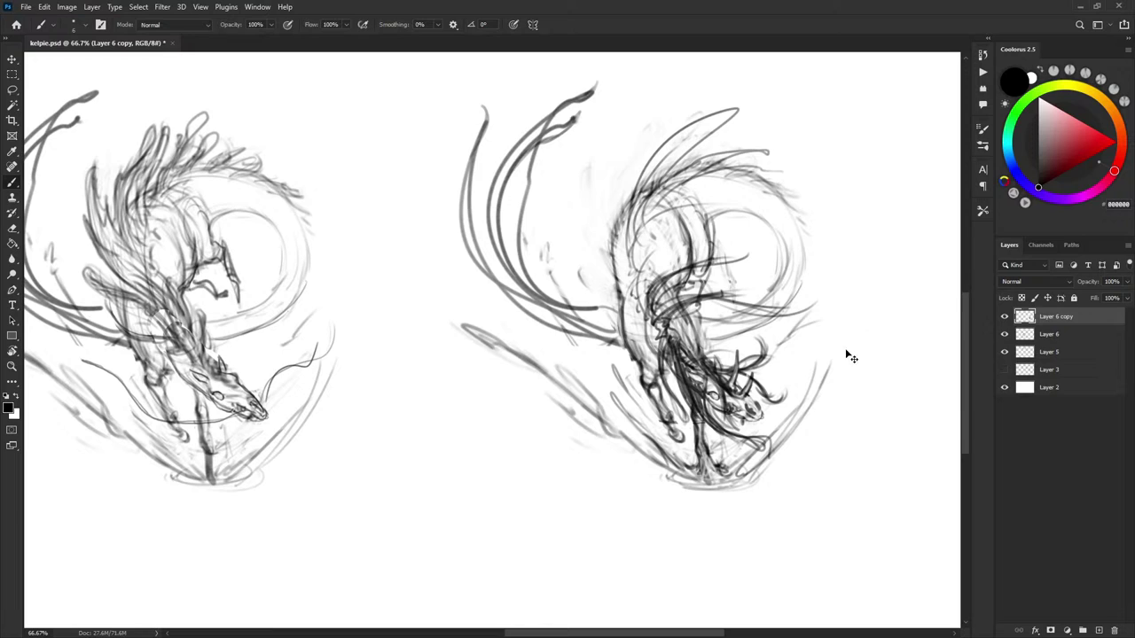
pyautogui.hotkey('ctrl', 'z')
pyautogui.hotkey('ctrl', 'z')
pyautogui.hotkey('ctrl', 'z')
pyautogui.hotkey('ctrl', 'z')
pyautogui.hotkey('ctrl', 'z')
# Darken the back outline with short bristles and draw a spiky ridge rising from the shoulder past the back
pyautogui.moveTo(615, 277)
pyautogui.mouseDown()
pyautogui.moveTo(622, 209)
pyautogui.moveTo(692, 176)
pyautogui.moveTo(660, 175)
pyautogui.moveTo(646, 192)
pyautogui.moveTo(677, 165)
pyautogui.moveTo(725, 166)
pyautogui.mouseUp()
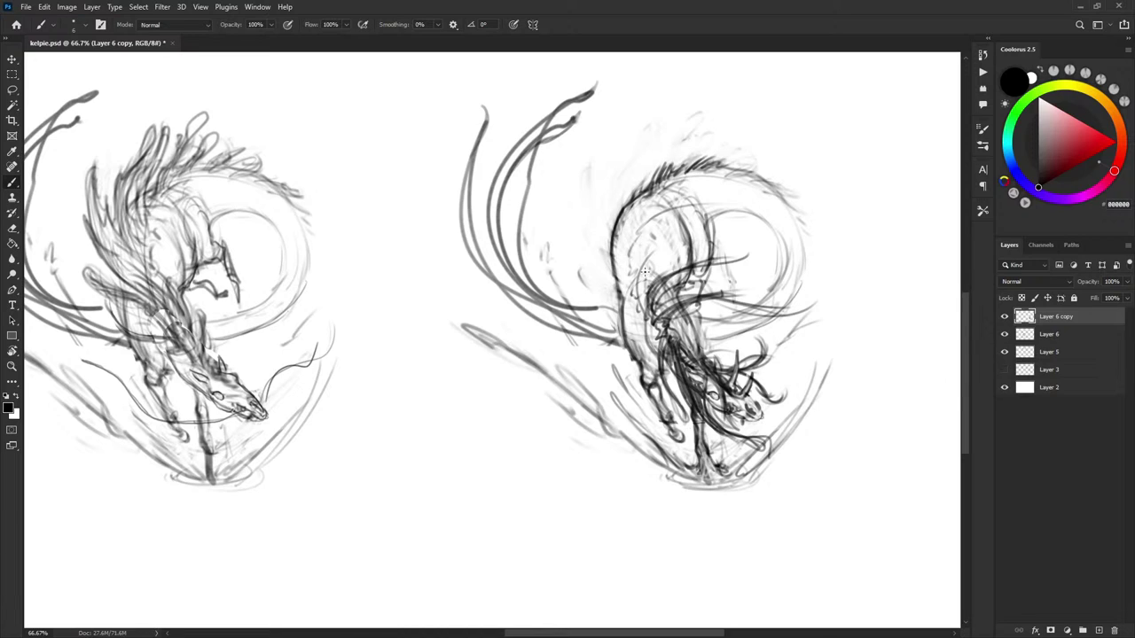
pyautogui.moveTo(646, 273)
pyautogui.mouseDown()
pyautogui.moveTo(630, 247)
pyautogui.moveTo(637, 258)
pyautogui.moveTo(636, 153)
pyautogui.moveTo(643, 202)
pyautogui.moveTo(643, 172)
pyautogui.mouseUp()
pyautogui.moveTo(655, 217)
pyautogui.mouseDown()
pyautogui.moveTo(643, 227)
pyautogui.moveTo(643, 299)
pyautogui.mouseUp()
pyautogui.moveTo(656, 282); pyautogui.dragTo(648, 287)
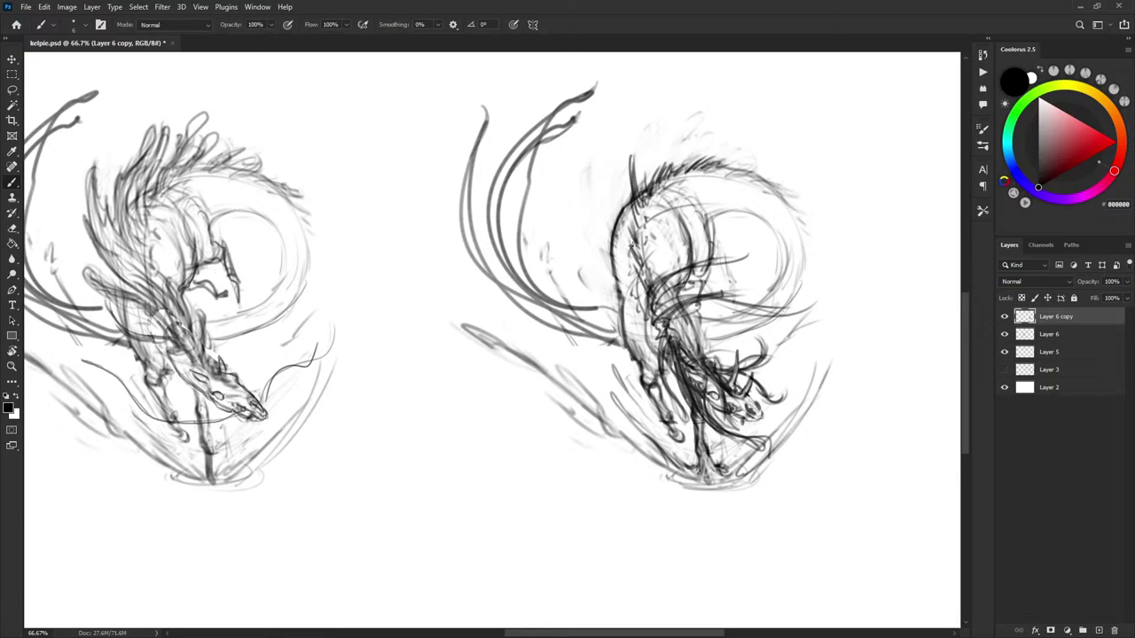
pyautogui.moveTo(635, 229); pyautogui.dragTo(629, 251)
pyautogui.moveTo(640, 206); pyautogui.dragTo(631, 220)
pyautogui.moveTo(629, 180)
pyautogui.mouseDown()
pyautogui.moveTo(624, 215)
pyautogui.moveTo(621, 199)
pyautogui.moveTo(633, 218)
pyautogui.mouseUp()
# Sharpen the tall spikes on top of the back, alternating white cover strokes with black lines
pyautogui.press('x')
pyautogui.press('x')
pyautogui.press('x')
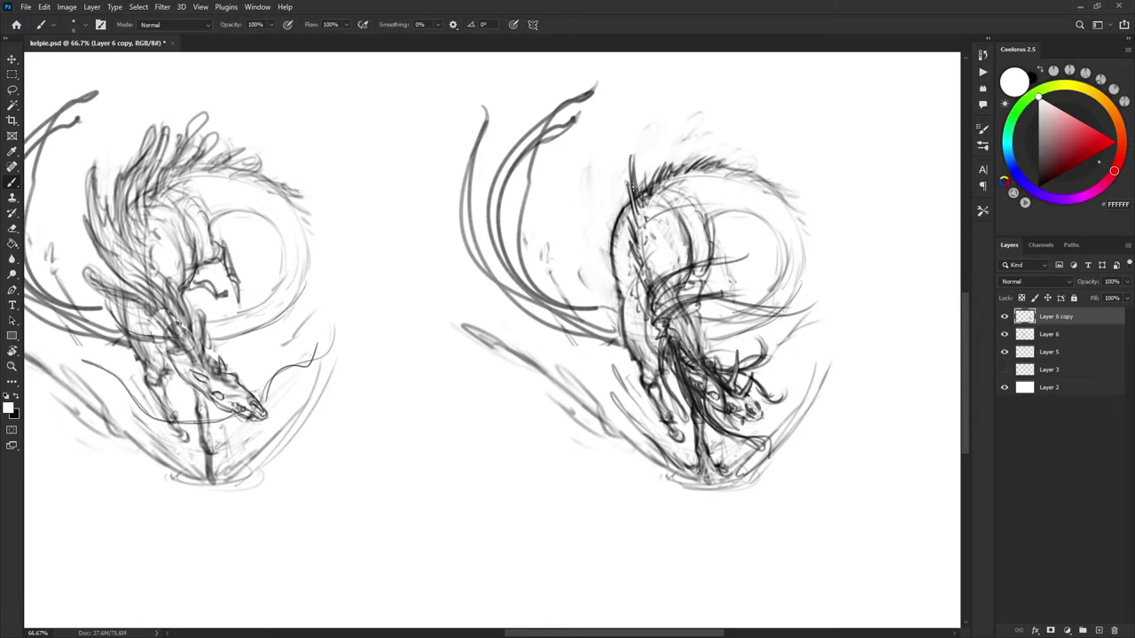
pyautogui.moveTo(630, 163); pyautogui.dragTo(635, 192)
pyautogui.moveTo(636, 194); pyautogui.dragTo(642, 206)
pyautogui.press('x')
pyautogui.moveTo(632, 157); pyautogui.dragTo(638, 199)
pyautogui.moveTo(648, 163); pyautogui.dragTo(639, 204)
pyautogui.press('x')
pyautogui.moveTo(647, 181)
pyautogui.mouseDown()
pyautogui.moveTo(642, 264)
pyautogui.moveTo(640, 248)
pyautogui.mouseUp()
pyautogui.press('x')
# Extend the bristles along the top of the tail arch and reinforce the hind leg lines
pyautogui.moveTo(820, 354); pyautogui.dragTo(812, 354)
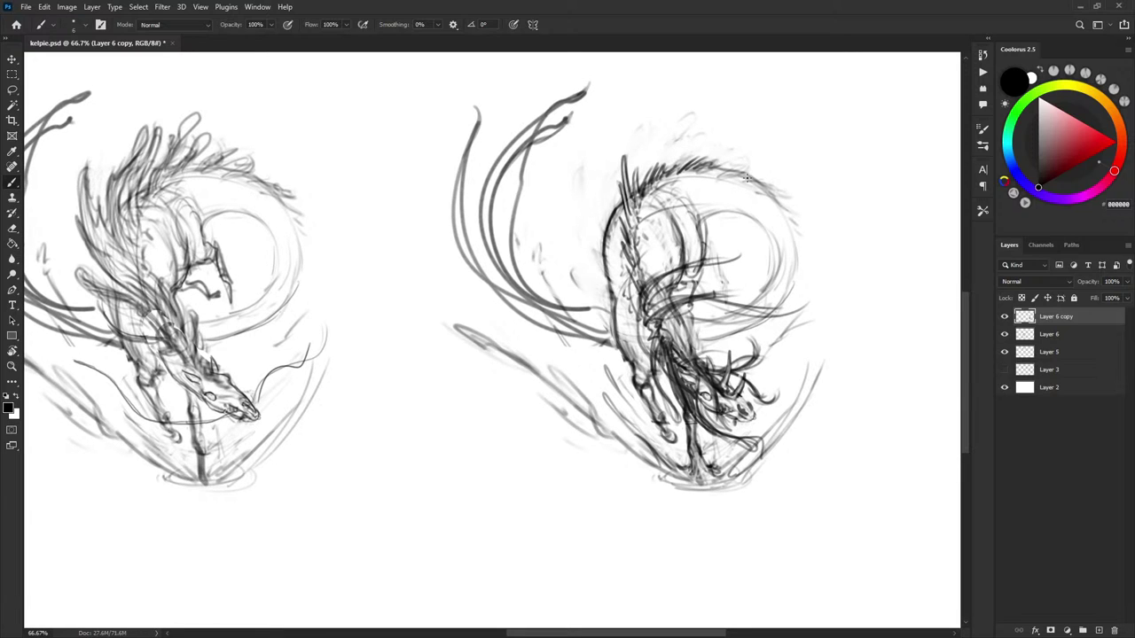
pyautogui.moveTo(753, 180)
pyautogui.mouseDown()
pyautogui.moveTo(696, 156)
pyautogui.moveTo(745, 164)
pyautogui.mouseUp()
pyautogui.moveTo(774, 387)
pyautogui.mouseDown()
pyautogui.moveTo(745, 351)
pyautogui.moveTo(743, 360)
pyautogui.moveTo(788, 364)
pyautogui.moveTo(809, 345)
pyautogui.mouseUp()
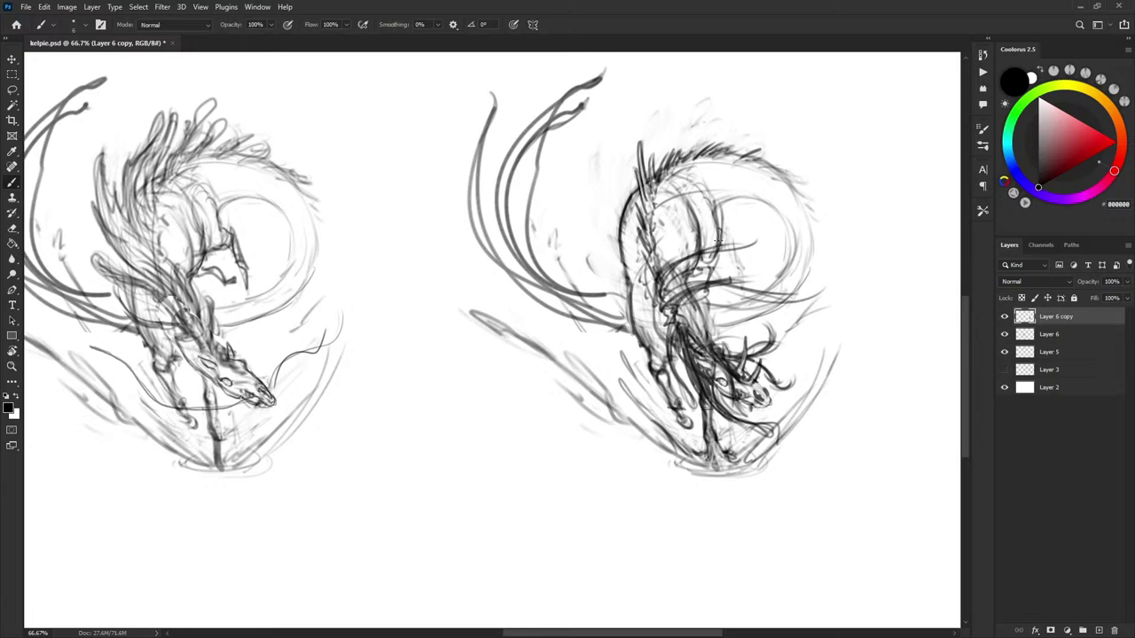
pyautogui.moveTo(657, 233); pyautogui.dragTo(613, 230)
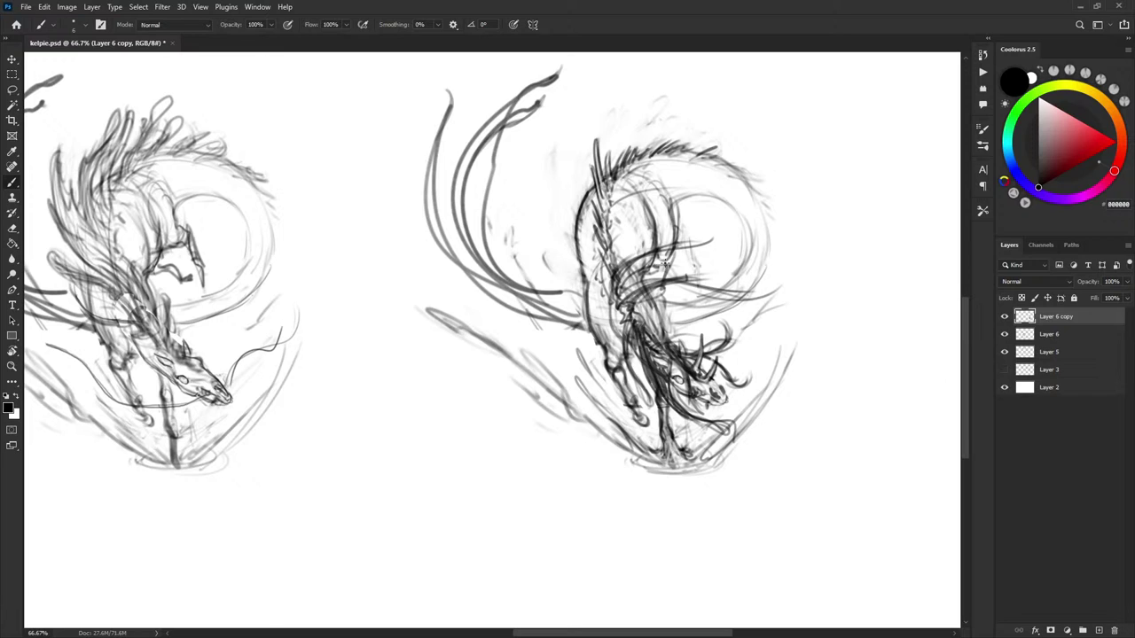
pyautogui.moveTo(663, 258); pyautogui.dragTo(657, 299)
# Duplicate Layer 6, which holds the original horse sketch
pyautogui.moveTo(738, 363); pyautogui.dragTo(866, 388)
pyautogui.hotkey('ctrl', '-')
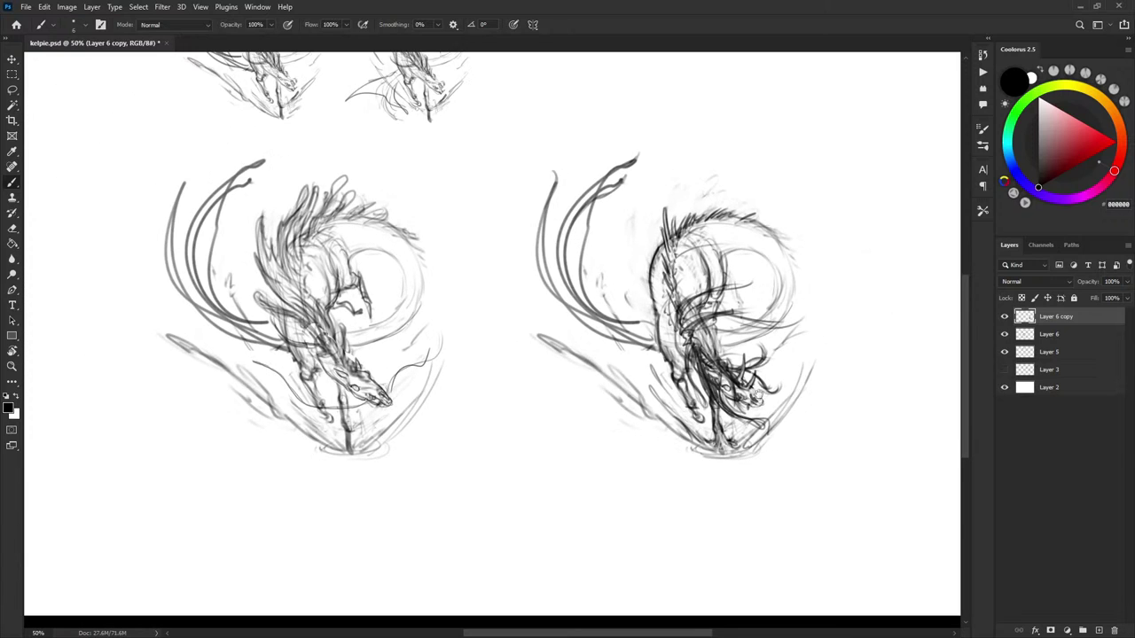
pyautogui.moveTo(936, 354); pyautogui.dragTo(983, 343)
pyautogui.click(1049, 334)
pyautogui.click(1005, 334)
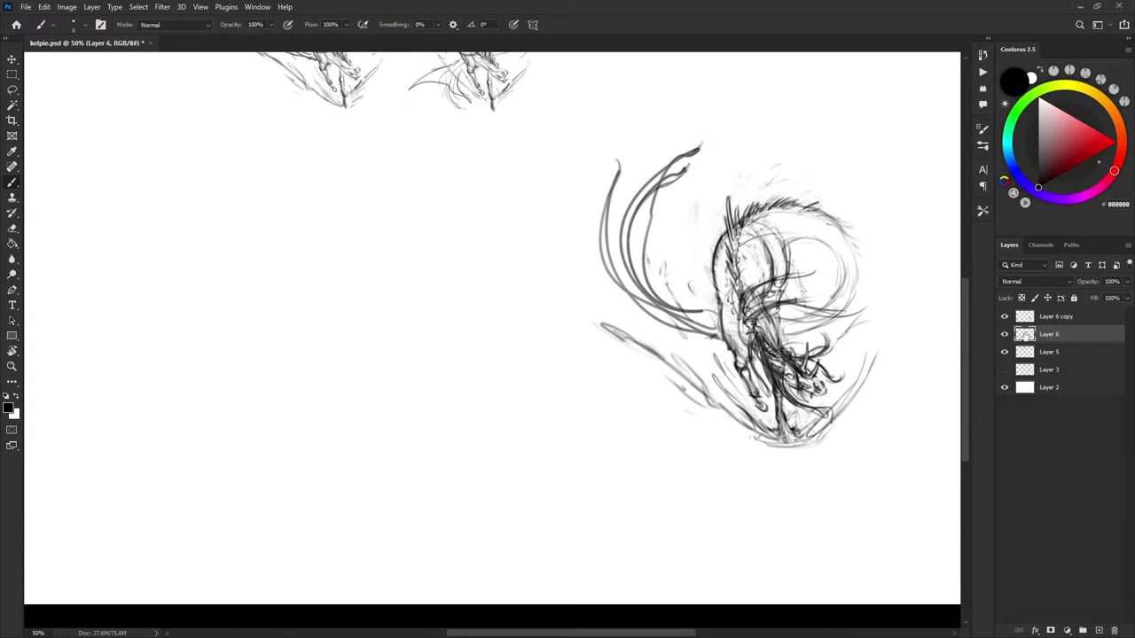
pyautogui.click(1004, 334)
pyautogui.press('l')
pyautogui.moveTo(565, 326)
pyautogui.mouseDown()
pyautogui.moveTo(444, 152)
pyautogui.moveTo(278, 144)
pyautogui.mouseUp()
pyautogui.click(298, 152)
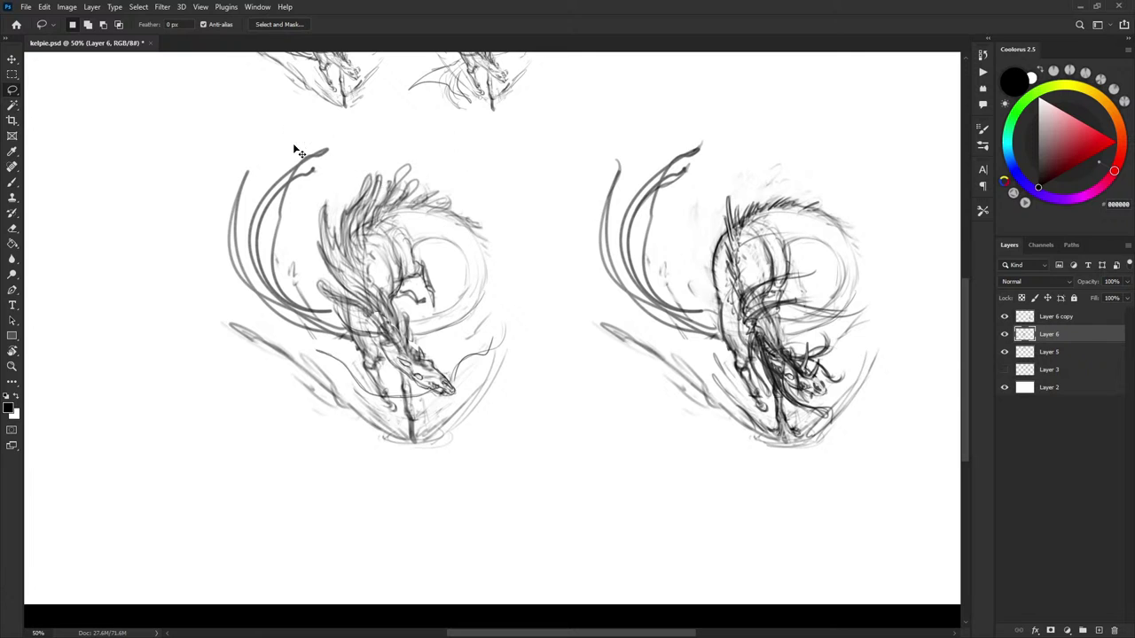
pyautogui.hotkey('ctrl', 'j')
# Move the reworked horse on Layer 6 copy closer to the original sketch
pyautogui.moveTo(741, 368); pyautogui.dragTo(603, 332)
pyautogui.press('v')
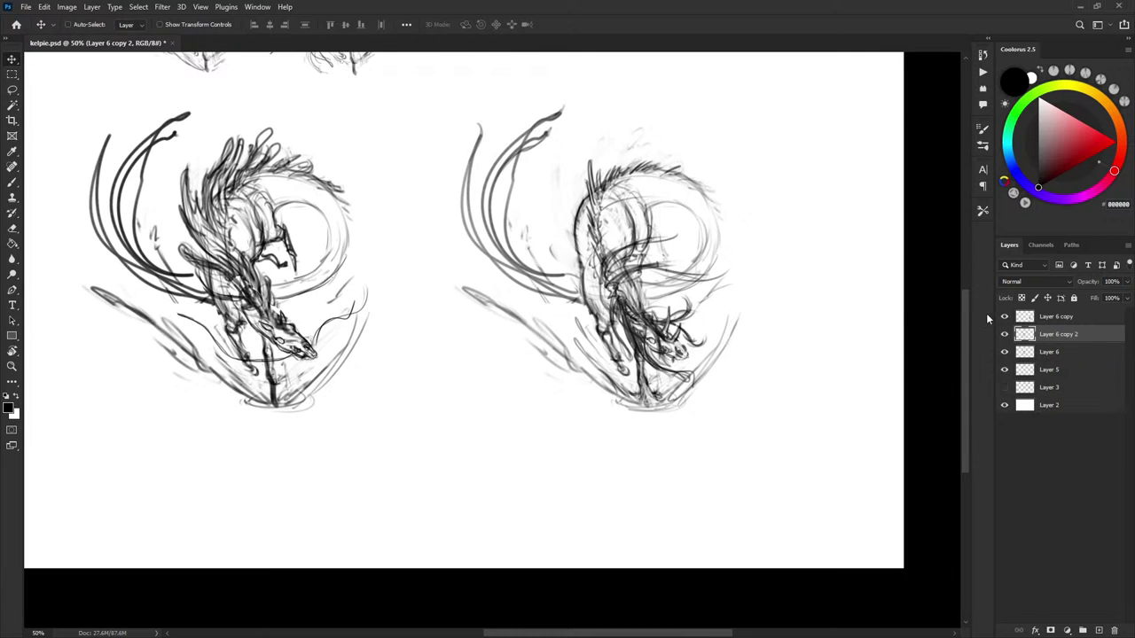
pyautogui.click(1047, 318)
pyautogui.moveTo(695, 354)
pyautogui.mouseDown()
pyautogui.moveTo(592, 355)
pyautogui.moveTo(629, 359)
pyautogui.mouseUp()
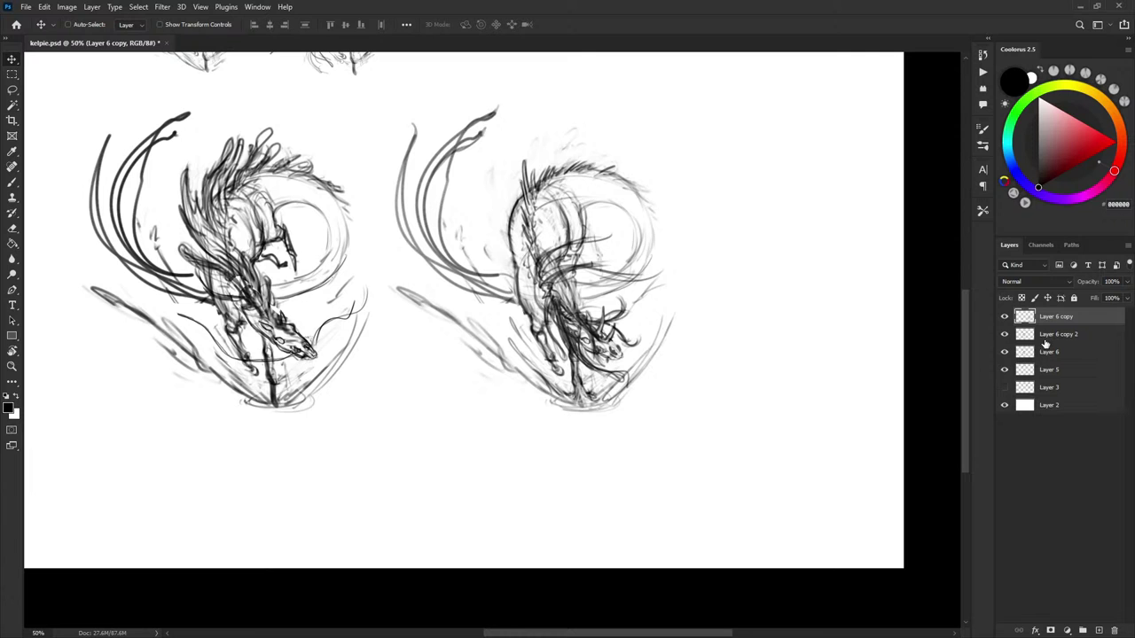
# Move the new duplicate on Layer 6 copy 2 to the left of the original horse sketch
pyautogui.click(1004, 334)
pyautogui.click(1005, 336)
pyautogui.click(1048, 336)
pyautogui.moveTo(362, 340); pyautogui.dragTo(193, 340)
pyautogui.moveTo(327, 303)
pyautogui.mouseDown()
pyautogui.moveTo(757, 352)
pyautogui.moveTo(753, 341)
pyautogui.mouseUp()
pyautogui.moveTo(525, 365)
pyautogui.mouseDown()
pyautogui.moveTo(364, 365)
pyautogui.moveTo(271, 486)
pyautogui.mouseUp()
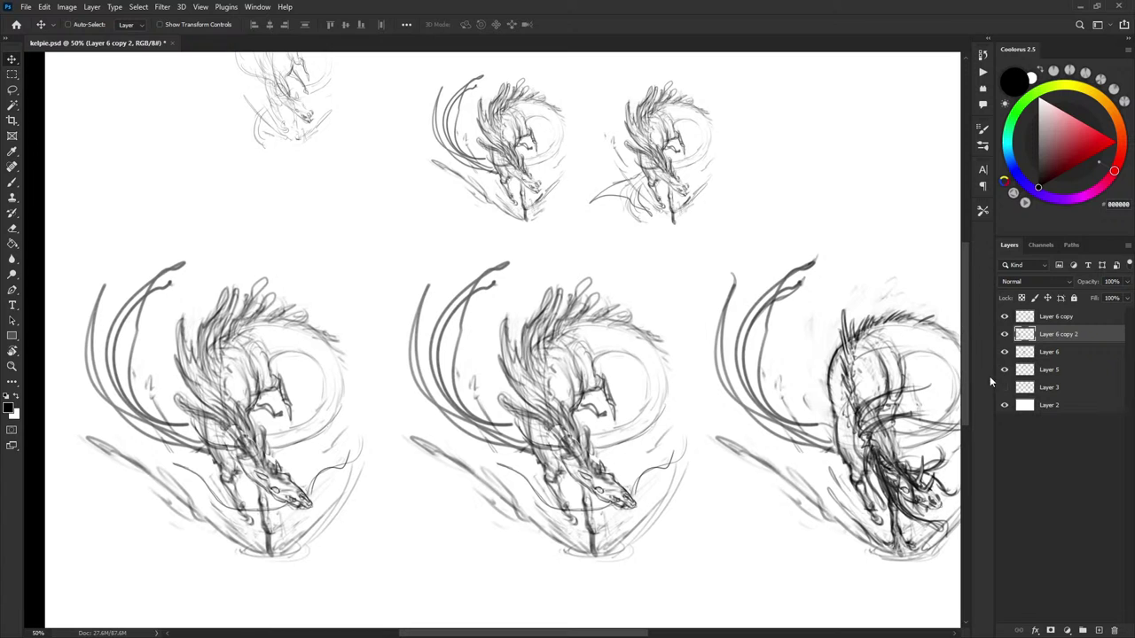
# Hide Layer 5 and move Layer 6, Layer 6 copy and Layer 6 copy 2 together up toward the top of the canvas
pyautogui.click(1004, 369)
pyautogui.click(1057, 353)
pyautogui.keyDown('shift'); pyautogui.click(1055, 317); pyautogui.keyUp('shift')
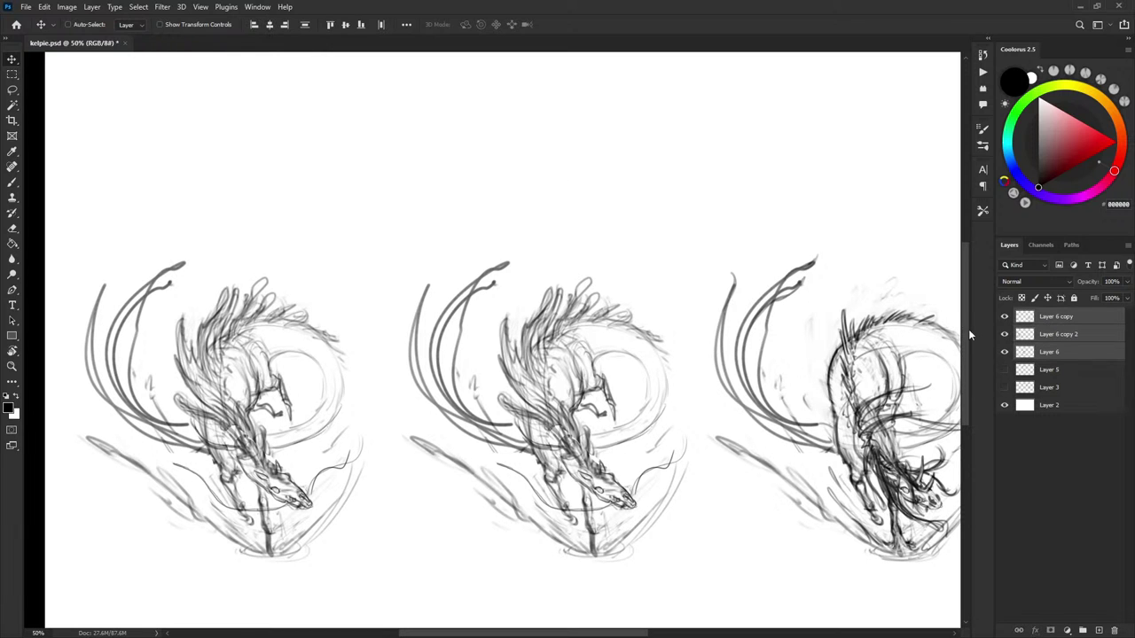
pyautogui.moveTo(833, 434)
pyautogui.mouseDown()
pyautogui.moveTo(829, 265)
pyautogui.moveTo(785, 303)
pyautogui.mouseUp()
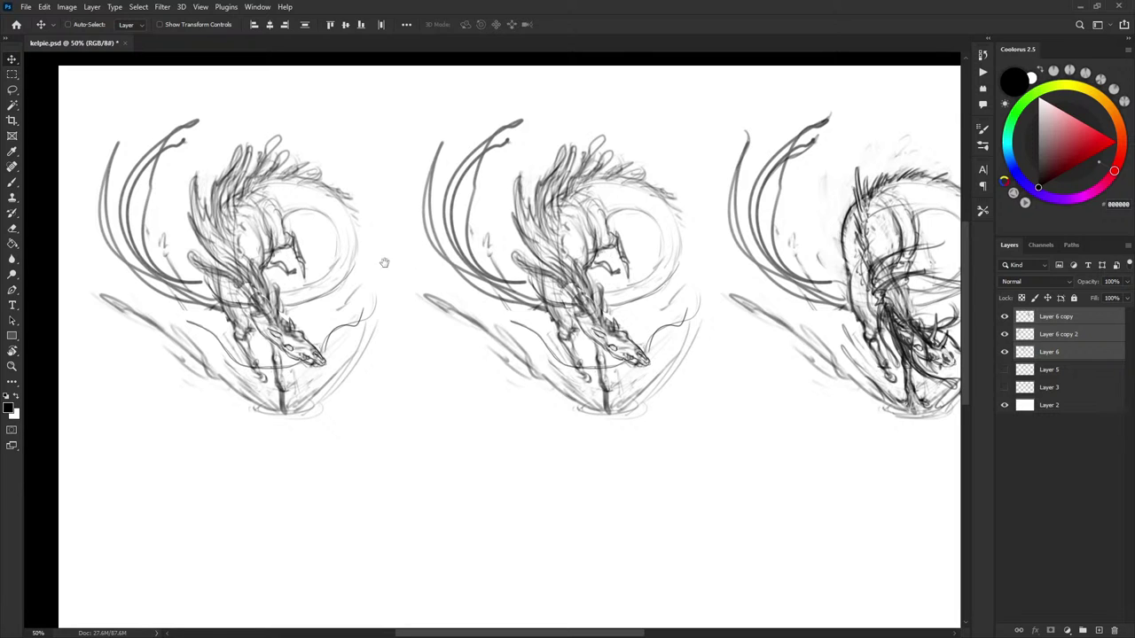
# Toggle the visibility of the horse copies to identify them and make Layer 6 copy 2 the active layer
pyautogui.moveTo(385, 263); pyautogui.dragTo(540, 299)
pyautogui.hotkey('ctrl', '+')
pyautogui.moveTo(551, 341); pyautogui.dragTo(571, 320)
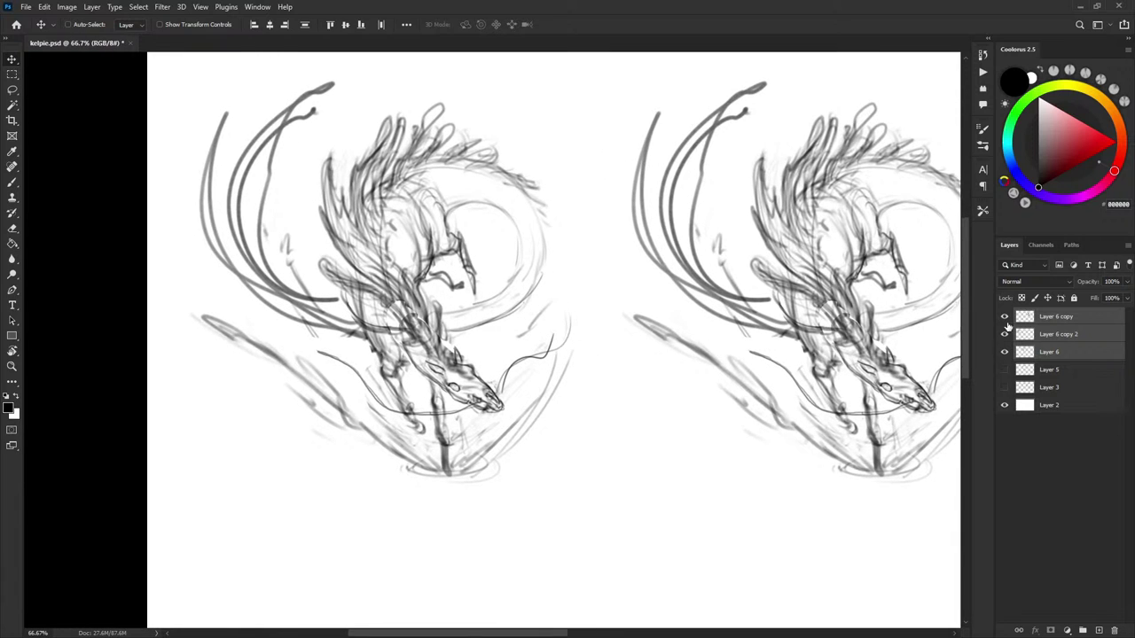
pyautogui.click(1004, 319)
pyautogui.click(1005, 322)
pyautogui.click(1006, 336)
pyautogui.click(1005, 335)
pyautogui.click(1029, 340)
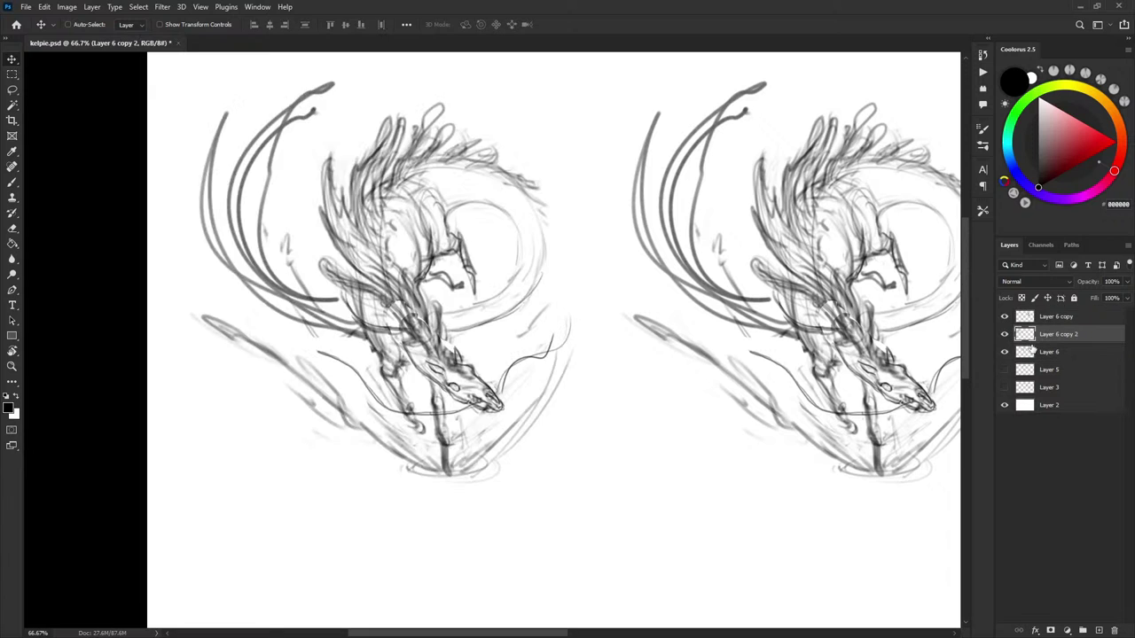
pyautogui.click(1007, 336)
pyautogui.click(1004, 334)
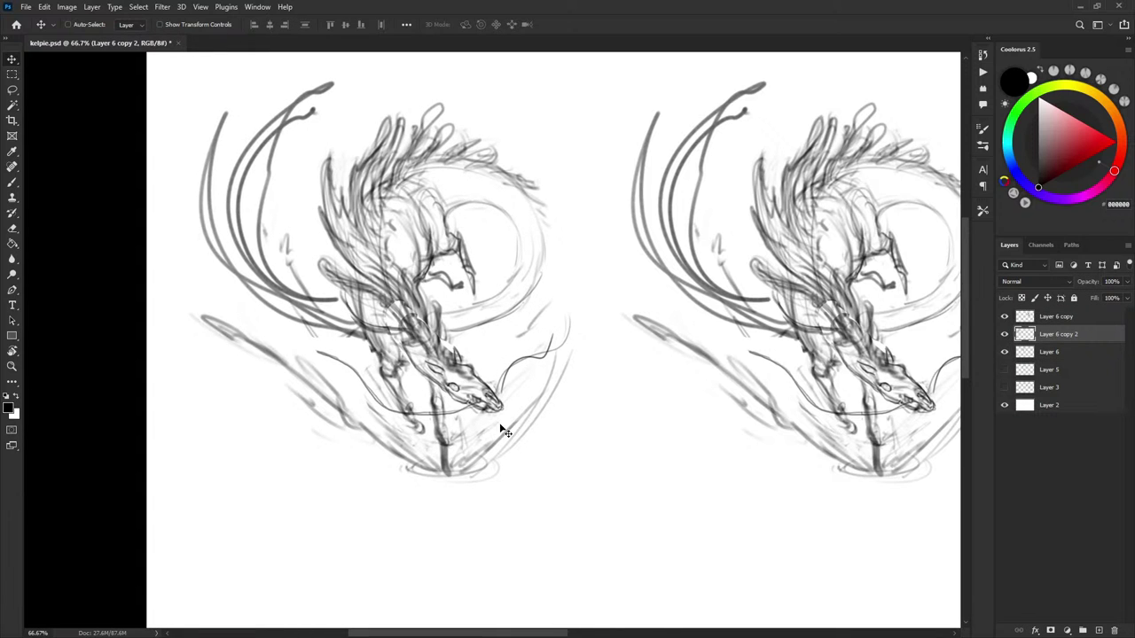
# Brush long curving whisker lines sweeping back from the leftmost horse's chin and across its front legs
pyautogui.press('b')
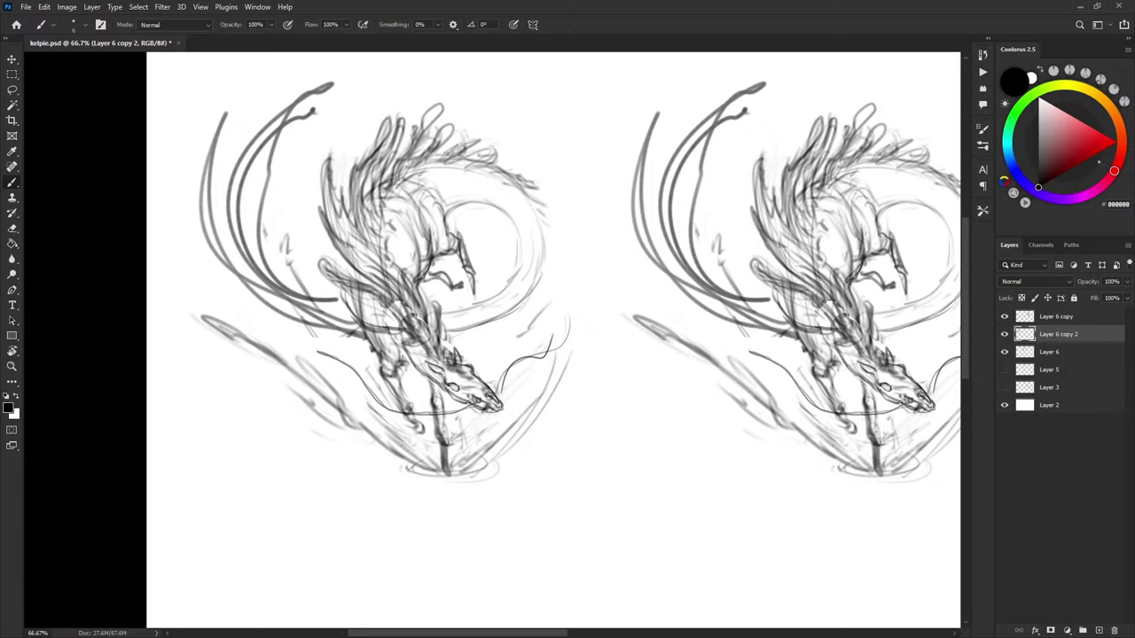
pyautogui.moveTo(682, 405)
pyautogui.mouseDown()
pyautogui.moveTo(293, 417)
pyautogui.moveTo(228, 458)
pyautogui.moveTo(577, 410)
pyautogui.mouseUp()
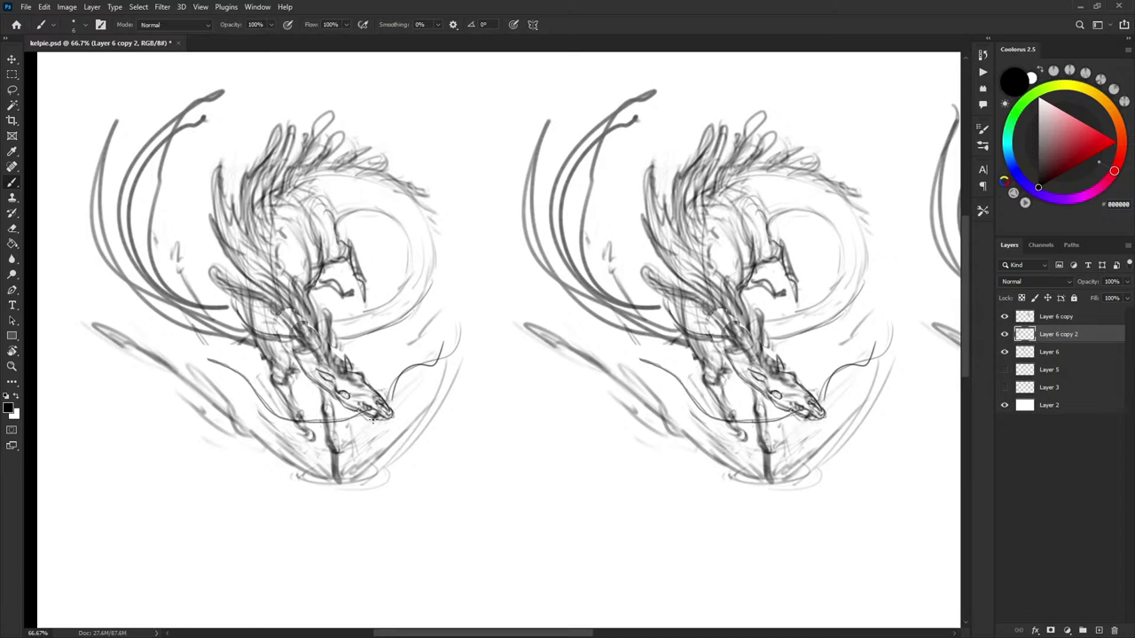
pyautogui.moveTo(377, 424)
pyautogui.mouseDown()
pyautogui.moveTo(306, 440)
pyautogui.moveTo(162, 388)
pyautogui.mouseUp()
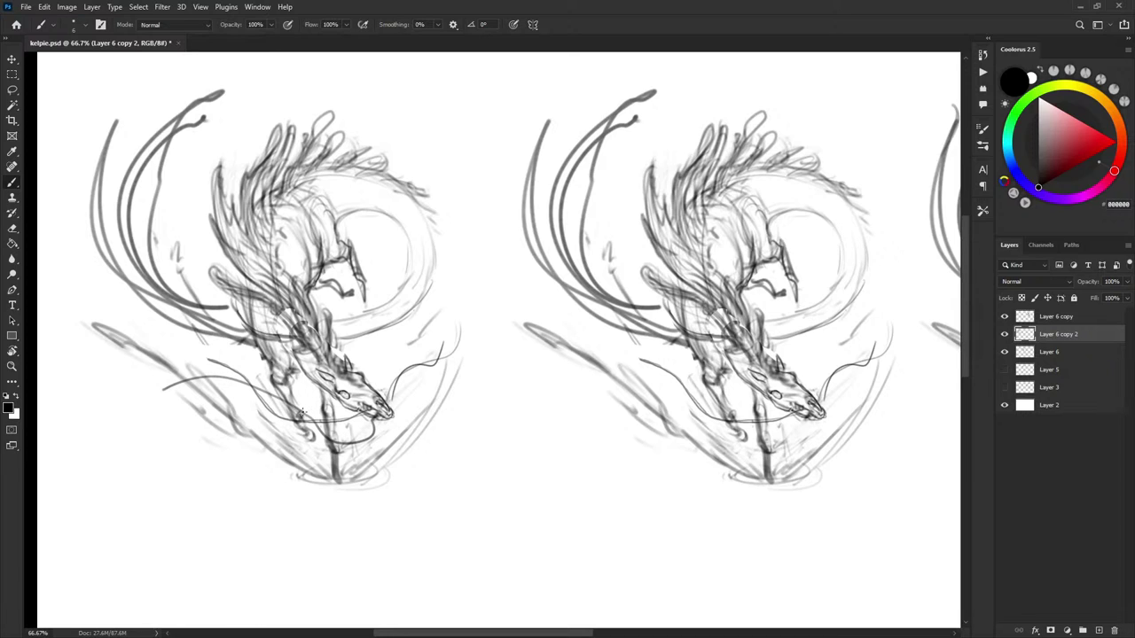
pyautogui.moveTo(175, 349); pyautogui.dragTo(248, 381)
pyautogui.moveTo(303, 418)
pyautogui.mouseDown()
pyautogui.moveTo(366, 421)
pyautogui.moveTo(411, 335)
pyautogui.mouseUp()
pyautogui.hotkey('ctrl', 'z')
pyautogui.moveTo(392, 417); pyautogui.dragTo(353, 344)
pyautogui.hotkey('ctrl', 'z')
pyautogui.moveTo(400, 417); pyautogui.dragTo(442, 362)
pyautogui.hotkey('ctrl', 'z')
pyautogui.moveTo(409, 422); pyautogui.dragTo(488, 277)
pyautogui.hotkey('ctrl', 'z')
pyautogui.moveTo(390, 406)
pyautogui.mouseDown()
pyautogui.moveTo(450, 314)
pyautogui.moveTo(411, 392)
pyautogui.moveTo(447, 318)
pyautogui.mouseUp()
pyautogui.hotkey('ctrl', 'z')
pyautogui.hotkey('ctrl', 'z')
pyautogui.moveTo(390, 422); pyautogui.dragTo(450, 376)
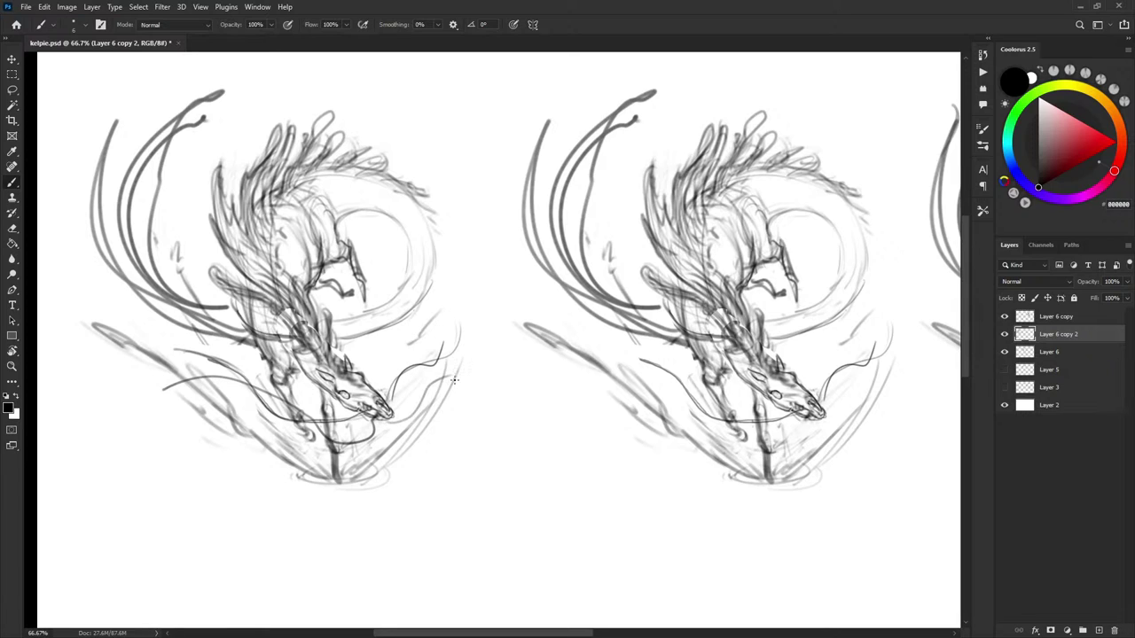
pyautogui.hotkey('ctrl', 'z')
pyautogui.moveTo(390, 425); pyautogui.dragTo(369, 418)
pyautogui.hotkey('ctrl', 'z')
# Sketch dark wavy mane strands down the leftmost horse's neck and across its shoulder
pyautogui.moveTo(295, 290); pyautogui.dragTo(349, 383)
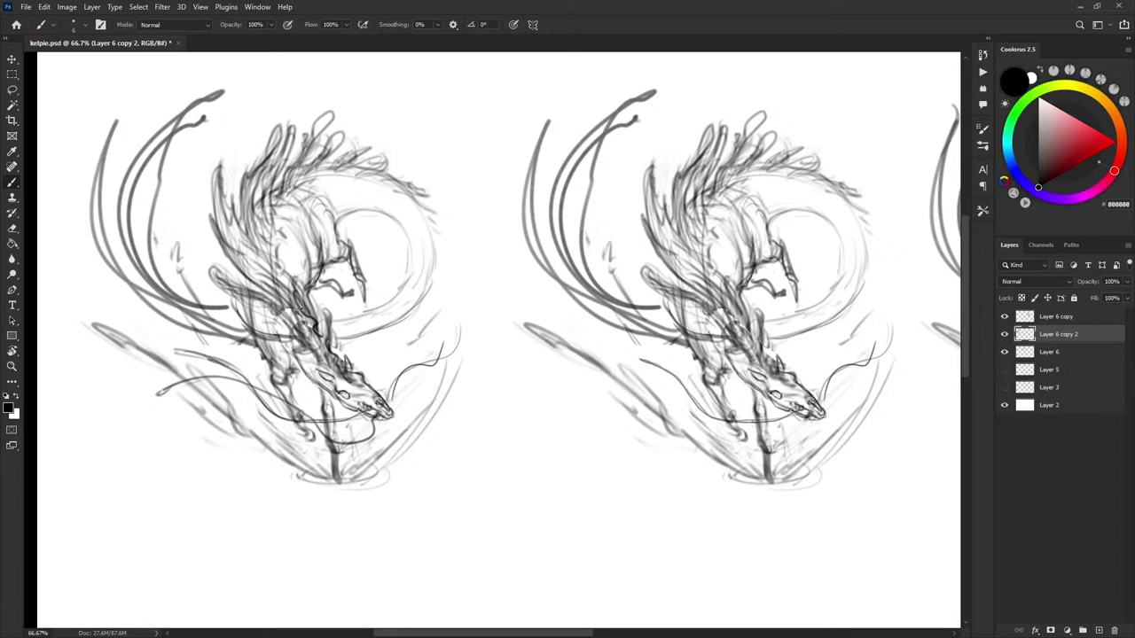
pyautogui.moveTo(295, 291)
pyautogui.mouseDown()
pyautogui.moveTo(320, 353)
pyautogui.moveTo(303, 328)
pyautogui.moveTo(337, 376)
pyautogui.mouseUp()
pyautogui.moveTo(310, 333)
pyautogui.mouseDown()
pyautogui.moveTo(331, 363)
pyautogui.moveTo(298, 322)
pyautogui.mouseUp()
pyautogui.moveTo(272, 323); pyautogui.dragTo(307, 340)
pyautogui.moveTo(238, 301); pyautogui.dragTo(287, 318)
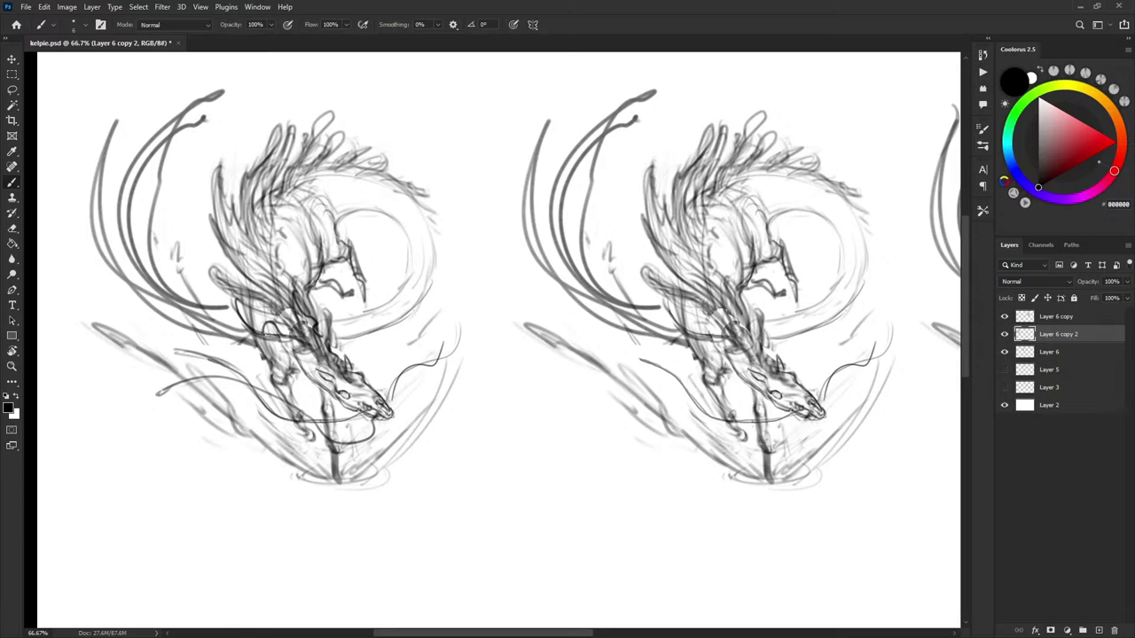
# Refine the neck locks with alternating black and white strokes and darken the mane's outer edge upward from the shoulder
pyautogui.press('x')
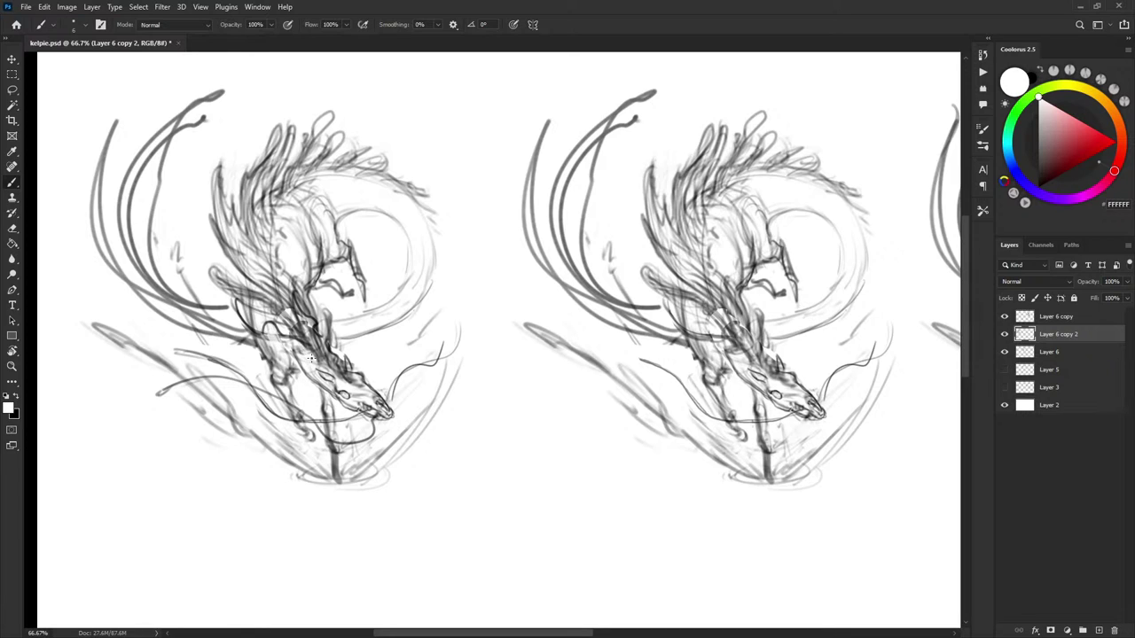
pyautogui.press('x')
pyautogui.press('x')
pyautogui.moveTo(306, 329)
pyautogui.mouseDown()
pyautogui.moveTo(313, 351)
pyautogui.moveTo(327, 339)
pyautogui.mouseUp()
pyautogui.press('x')
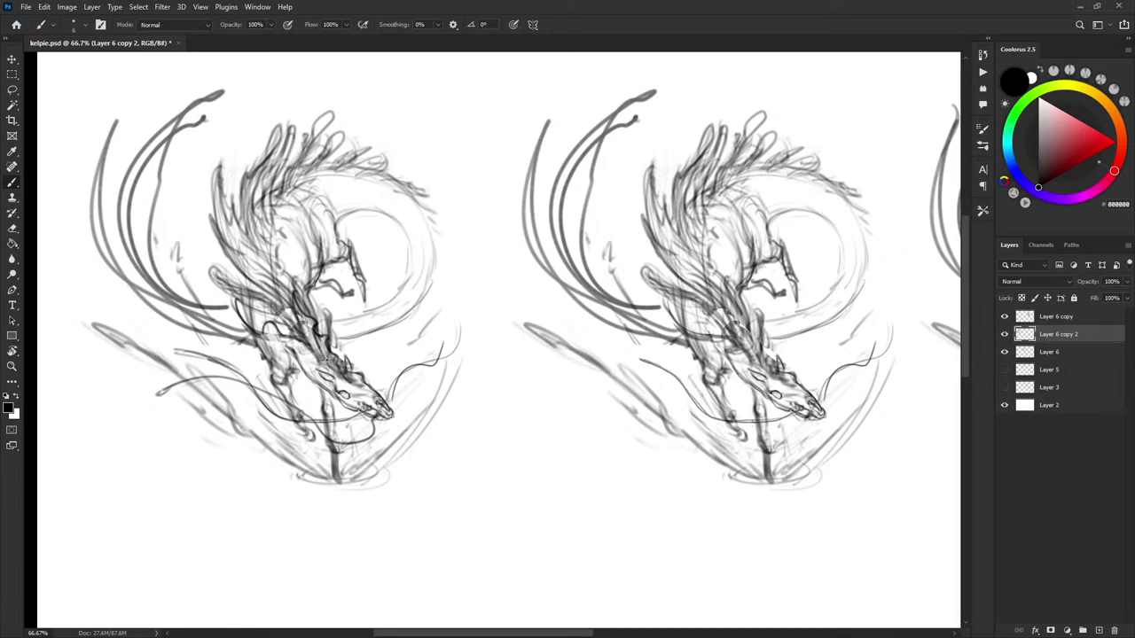
pyautogui.press('x')
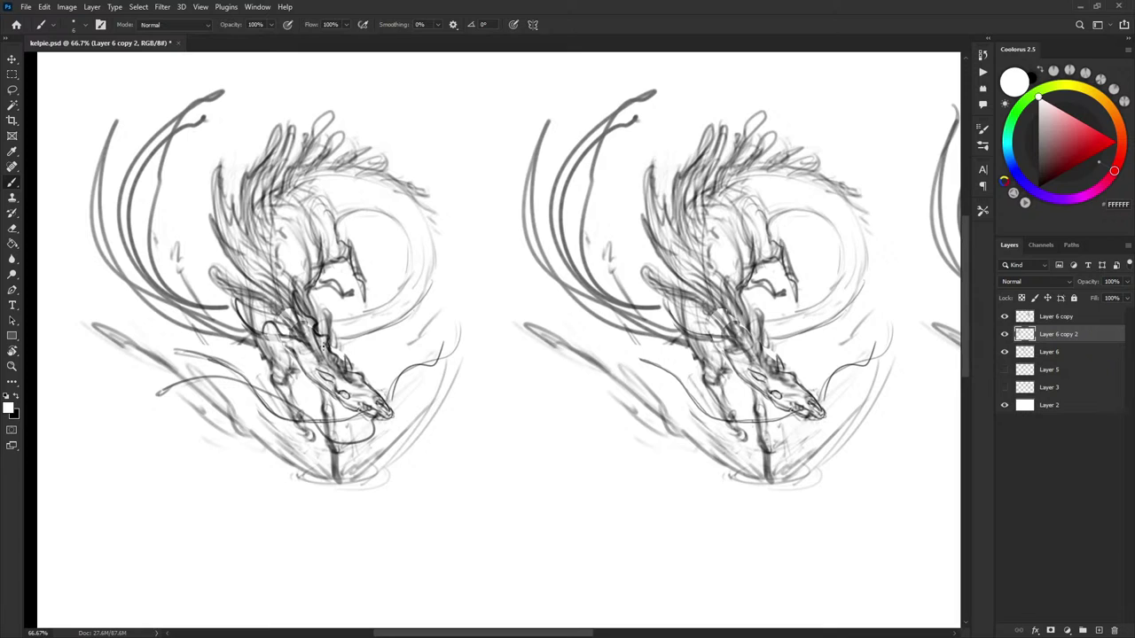
pyautogui.moveTo(303, 296)
pyautogui.mouseDown()
pyautogui.moveTo(305, 311)
pyautogui.moveTo(273, 323)
pyautogui.moveTo(293, 324)
pyautogui.mouseUp()
pyautogui.press('x')
pyautogui.moveTo(236, 294)
pyautogui.mouseDown()
pyautogui.moveTo(264, 313)
pyautogui.moveTo(222, 263)
pyautogui.moveTo(239, 312)
pyautogui.moveTo(212, 265)
pyautogui.moveTo(236, 291)
pyautogui.moveTo(222, 228)
pyautogui.moveTo(218, 243)
pyautogui.moveTo(214, 167)
pyautogui.mouseUp()
# Define the clumped locks over the shoulder with black strokes and clean up the gaps between them in white
pyautogui.press('x')
pyautogui.press('x')
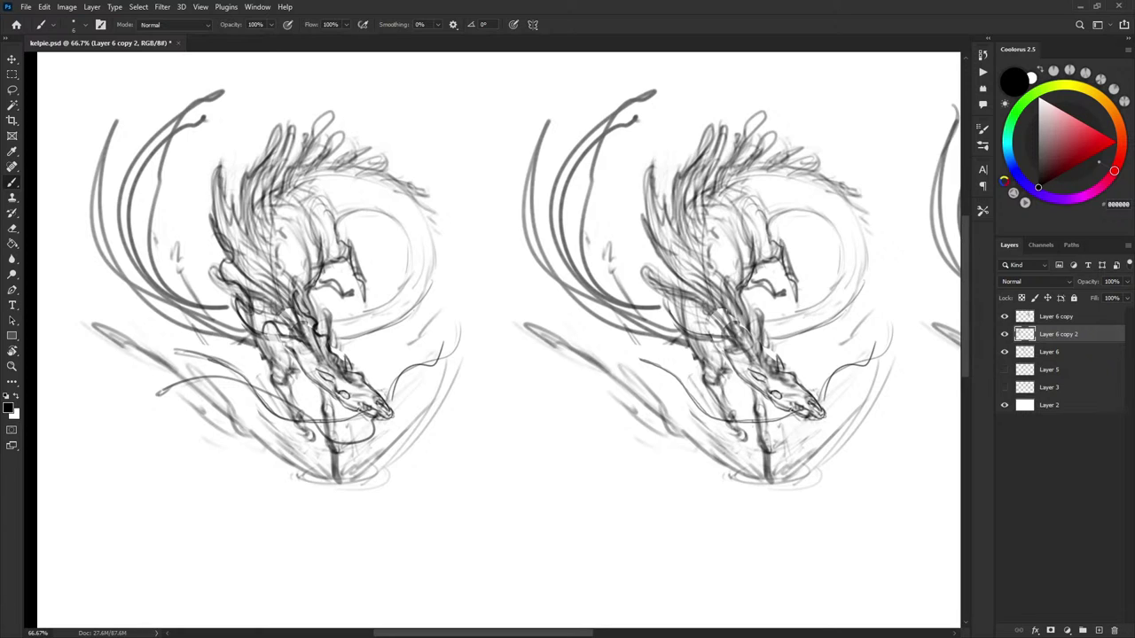
pyautogui.moveTo(247, 257); pyautogui.dragTo(269, 290)
pyautogui.press('x')
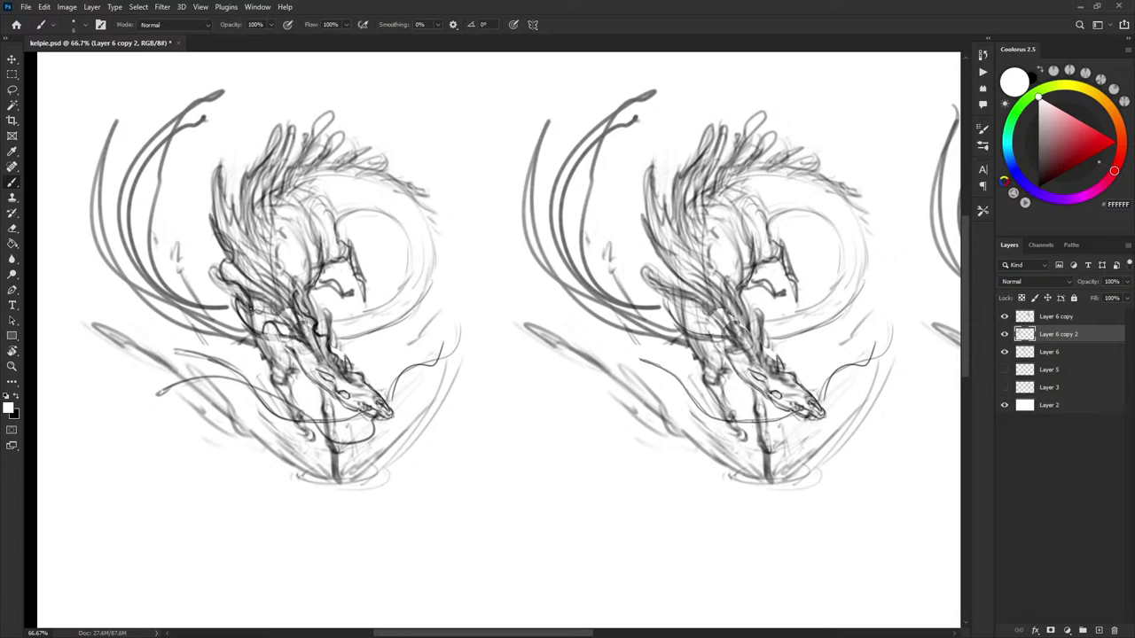
pyautogui.press('x')
pyautogui.moveTo(280, 326)
pyautogui.keyDown('ctrl'); pyautogui.mouseDown()
pyautogui.moveTo(312, 335)
pyautogui.moveTo(245, 312)
pyautogui.moveTo(241, 284)
pyautogui.moveTo(297, 327)
pyautogui.mouseUp(); pyautogui.keyUp('ctrl')
pyautogui.hotkey('ctrl', 'z')
pyautogui.press('x')
pyautogui.press('x')
pyautogui.moveTo(246, 293)
pyautogui.mouseDown()
pyautogui.moveTo(301, 342)
pyautogui.moveTo(248, 287)
pyautogui.mouseUp()
pyautogui.press('x')
pyautogui.moveTo(296, 328); pyautogui.dragTo(261, 301)
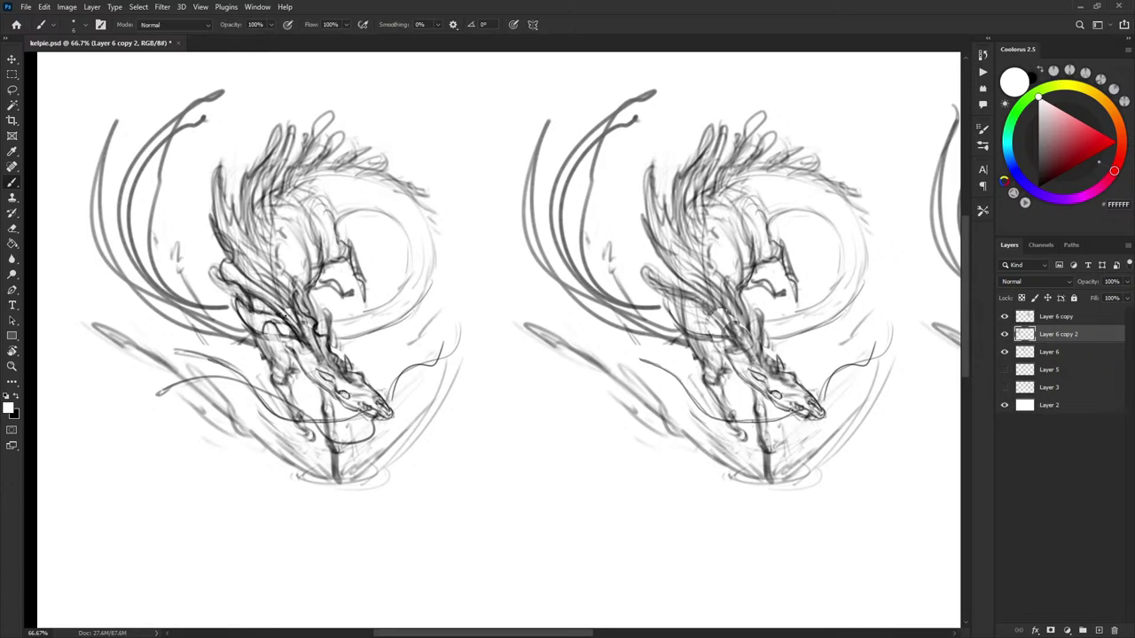
# Lighten the old lines through the neck and mid-mane in white, then strengthen the neck's mane edge in black
pyautogui.moveTo(310, 346); pyautogui.dragTo(259, 280)
pyautogui.moveTo(262, 275)
pyautogui.mouseDown()
pyautogui.moveTo(241, 248)
pyautogui.moveTo(255, 188)
pyautogui.mouseUp()
pyautogui.moveTo(267, 252); pyautogui.dragTo(266, 205)
pyautogui.moveTo(413, 326); pyautogui.dragTo(421, 273)
pyautogui.press('x')
pyautogui.moveTo(302, 291)
pyautogui.mouseDown()
pyautogui.moveTo(312, 323)
pyautogui.moveTo(333, 333)
pyautogui.mouseUp()
# Trim the lower mane lock beside the shoulder in white and redraw the dark strands across the neck
pyautogui.moveTo(470, 360); pyautogui.dragTo(482, 429)
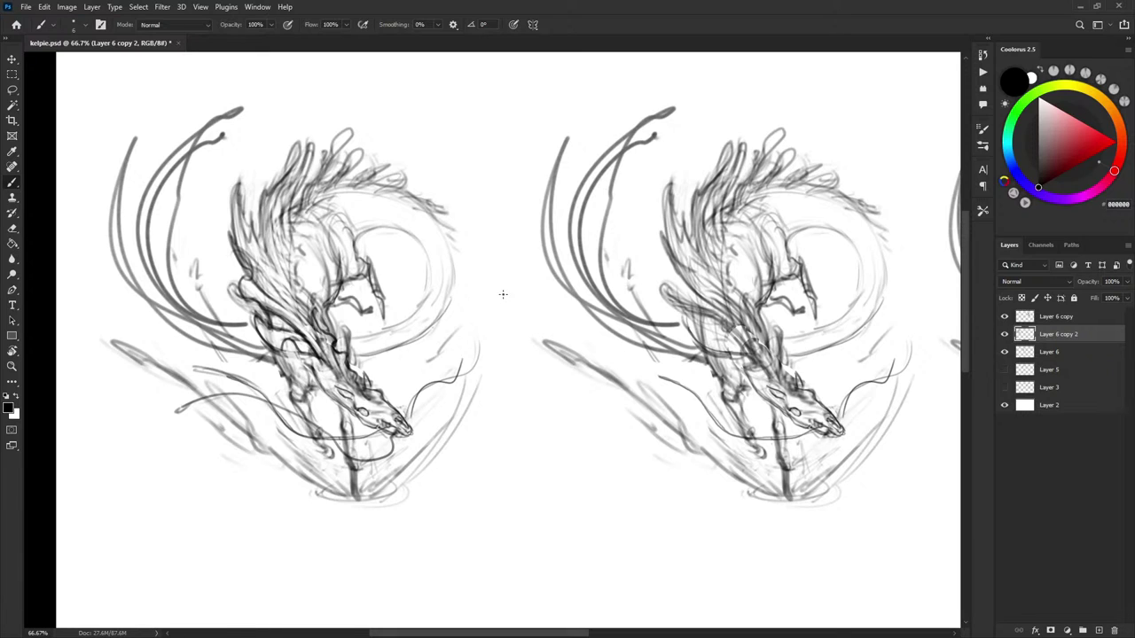
pyautogui.moveTo(491, 277); pyautogui.dragTo(507, 288)
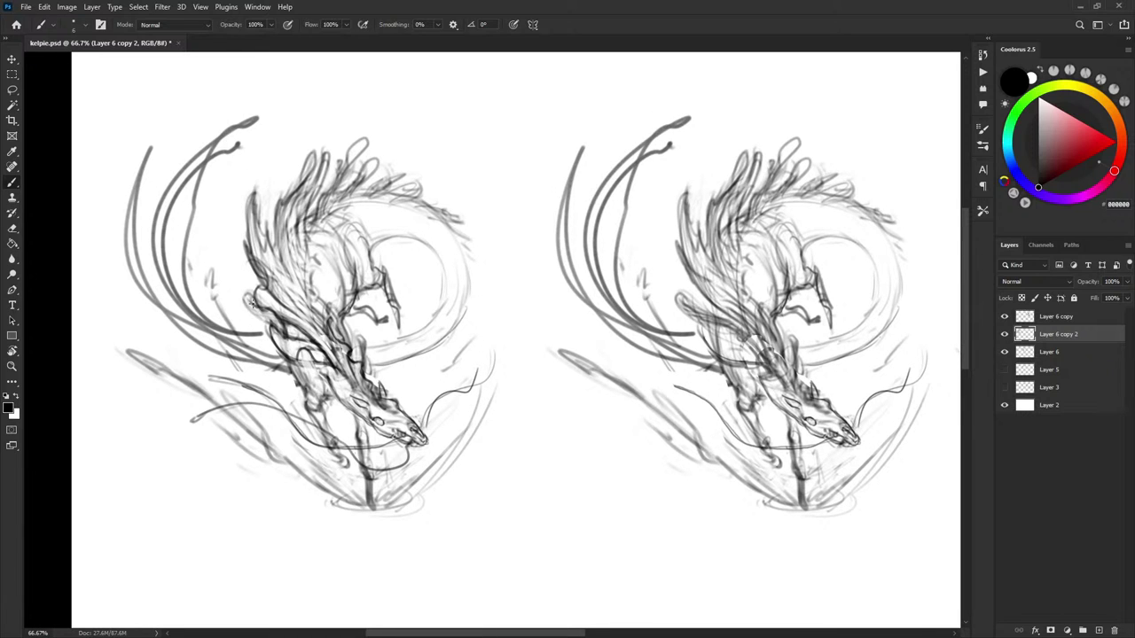
pyautogui.press('x')
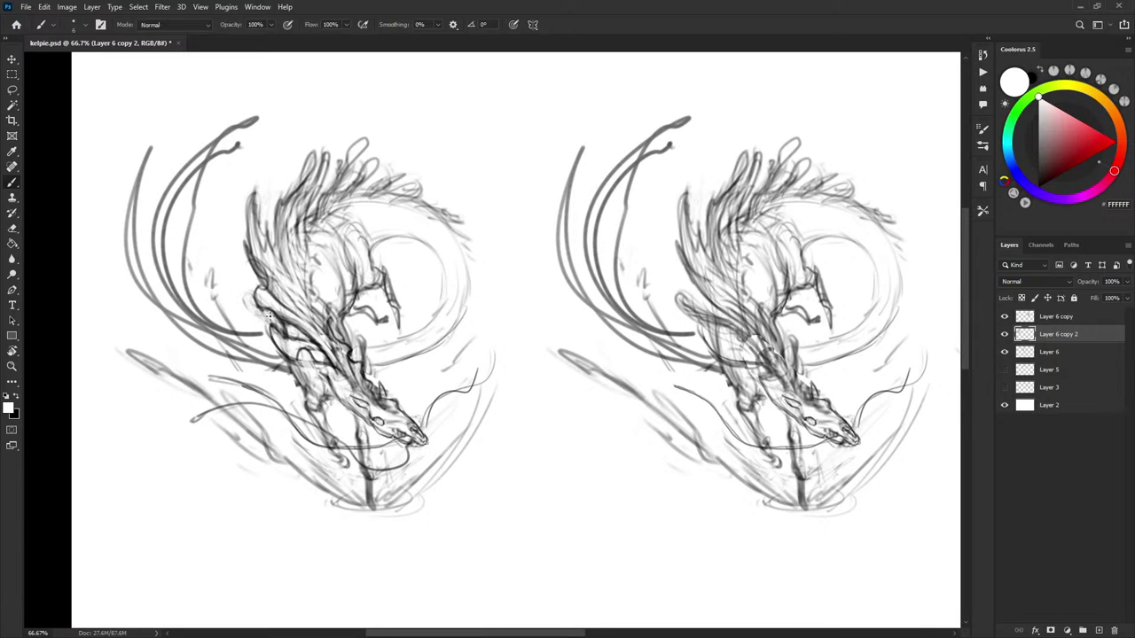
pyautogui.moveTo(269, 316); pyautogui.dragTo(285, 334)
pyautogui.press('x')
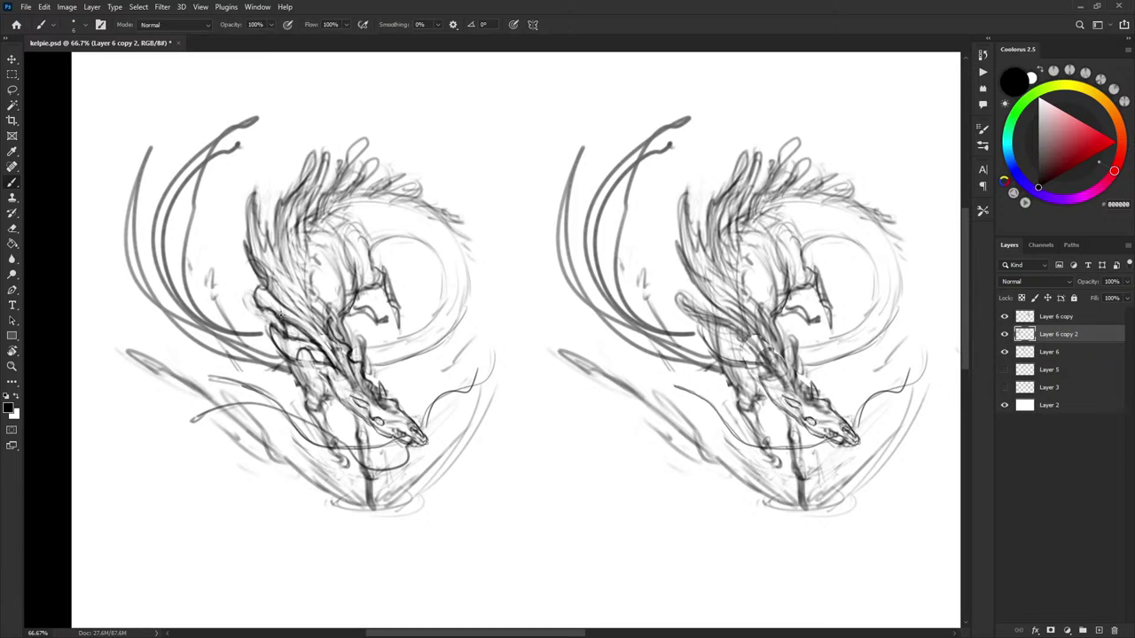
pyautogui.moveTo(280, 310)
pyautogui.mouseDown()
pyautogui.moveTo(307, 341)
pyautogui.moveTo(336, 337)
pyautogui.moveTo(289, 329)
pyautogui.moveTo(305, 341)
pyautogui.moveTo(338, 341)
pyautogui.mouseUp()
pyautogui.hotkey('ctrl', 'z')
pyautogui.hotkey('ctrl', 'z')
pyautogui.moveTo(315, 353)
pyautogui.mouseDown()
pyautogui.moveTo(328, 328)
pyautogui.moveTo(328, 362)
pyautogui.moveTo(344, 370)
pyautogui.moveTo(326, 360)
pyautogui.moveTo(351, 381)
pyautogui.moveTo(325, 344)
pyautogui.moveTo(347, 359)
pyautogui.mouseUp()
# Outline curled, pointed locks on the upper mane in black and fade the old mane tips behind them in white
pyautogui.press('x')
pyautogui.press('x')
pyautogui.press('x')
pyautogui.moveTo(502, 349)
pyautogui.mouseDown()
pyautogui.moveTo(555, 306)
pyautogui.moveTo(545, 317)
pyautogui.mouseUp()
pyautogui.press('x')
pyautogui.moveTo(306, 240)
pyautogui.mouseDown()
pyautogui.moveTo(338, 282)
pyautogui.moveTo(296, 215)
pyautogui.moveTo(294, 233)
pyautogui.moveTo(297, 190)
pyautogui.moveTo(325, 195)
pyautogui.mouseUp()
pyautogui.moveTo(319, 201)
pyautogui.mouseDown()
pyautogui.moveTo(325, 169)
pyautogui.moveTo(286, 204)
pyautogui.mouseUp()
pyautogui.press('x')
pyautogui.moveTo(285, 209); pyautogui.dragTo(291, 158)
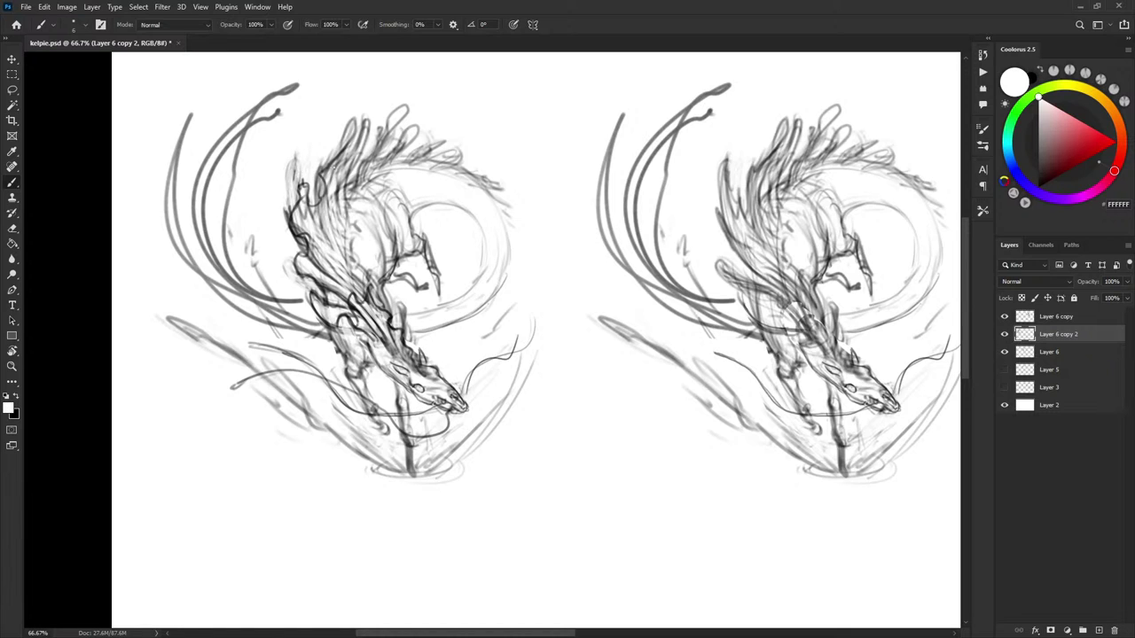
# Outline a tall wavy lock at the crest of the mane and lighten the old lines inside it
pyautogui.press('x')
pyautogui.moveTo(305, 209); pyautogui.dragTo(328, 179)
pyautogui.moveTo(317, 186); pyautogui.dragTo(364, 123)
pyautogui.moveTo(359, 158); pyautogui.dragTo(366, 123)
pyautogui.press('x')
pyautogui.moveTo(355, 165)
pyautogui.mouseDown()
pyautogui.moveTo(363, 130)
pyautogui.moveTo(336, 184)
pyautogui.mouseUp()
pyautogui.moveTo(350, 147); pyautogui.dragTo(328, 250)
# Darken the long flowing strands through the middle of the mane and add a jagged mane edge against the flank
pyautogui.press('x')
pyautogui.moveTo(316, 206); pyautogui.dragTo(307, 225)
pyautogui.moveTo(338, 225)
pyautogui.mouseDown()
pyautogui.moveTo(314, 265)
pyautogui.moveTo(304, 248)
pyautogui.mouseUp()
pyautogui.moveTo(345, 243); pyautogui.dragTo(307, 273)
pyautogui.moveTo(349, 208); pyautogui.dragTo(360, 275)
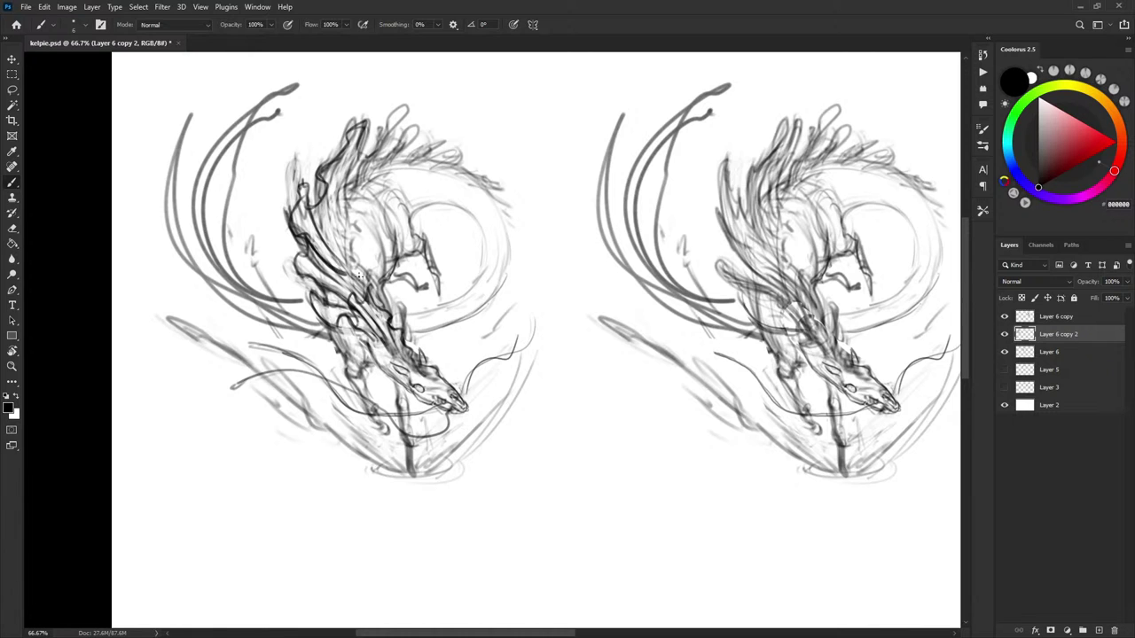
pyautogui.moveTo(332, 187)
pyautogui.mouseDown()
pyautogui.moveTo(353, 263)
pyautogui.moveTo(363, 191)
pyautogui.mouseUp()
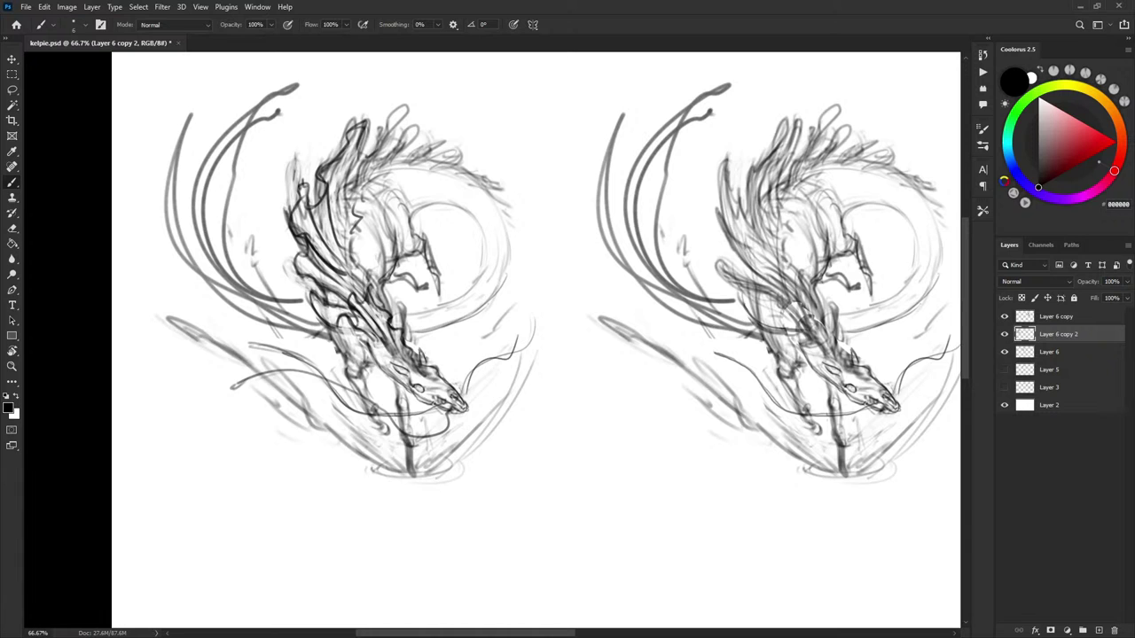
# Sketch curling, ragged locks along the back, replacing the rounded tufts behind the mane's crest
pyautogui.scroll(-3, 461, 347)
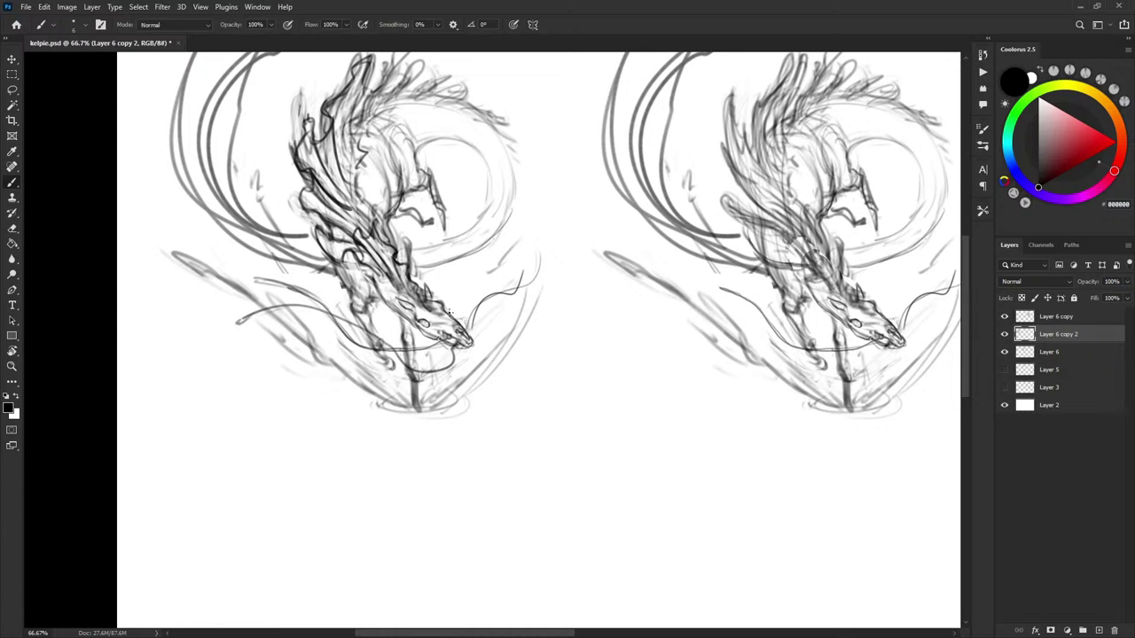
pyautogui.scroll(4, 458, 264)
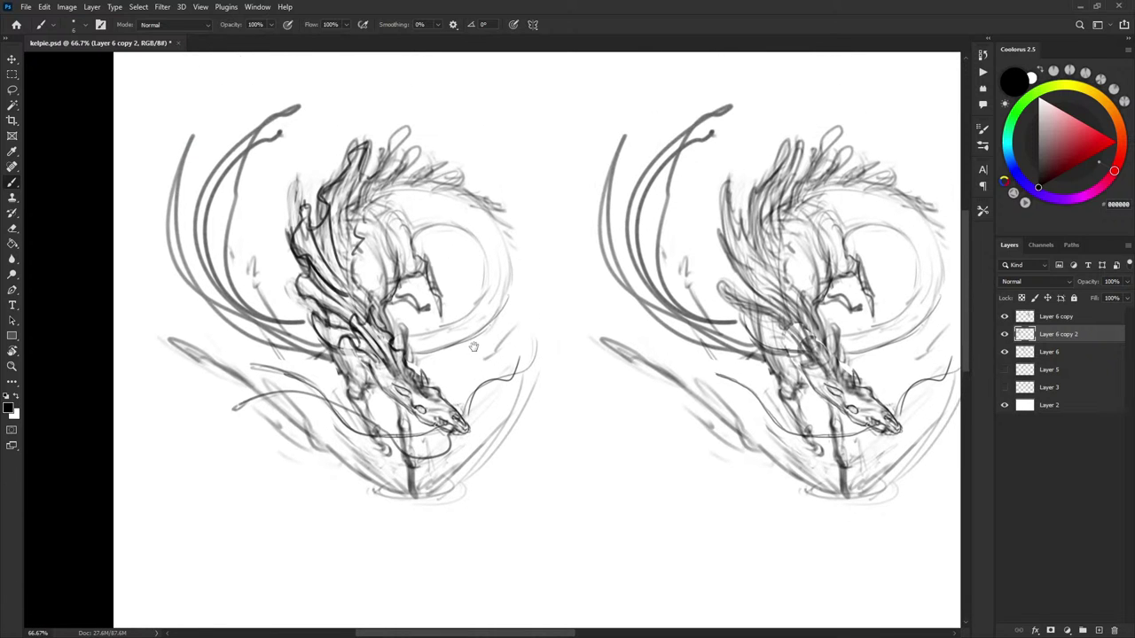
pyautogui.moveTo(380, 160)
pyautogui.mouseDown()
pyautogui.moveTo(385, 179)
pyautogui.moveTo(395, 146)
pyautogui.moveTo(423, 129)
pyautogui.moveTo(372, 194)
pyautogui.moveTo(407, 178)
pyautogui.mouseUp()
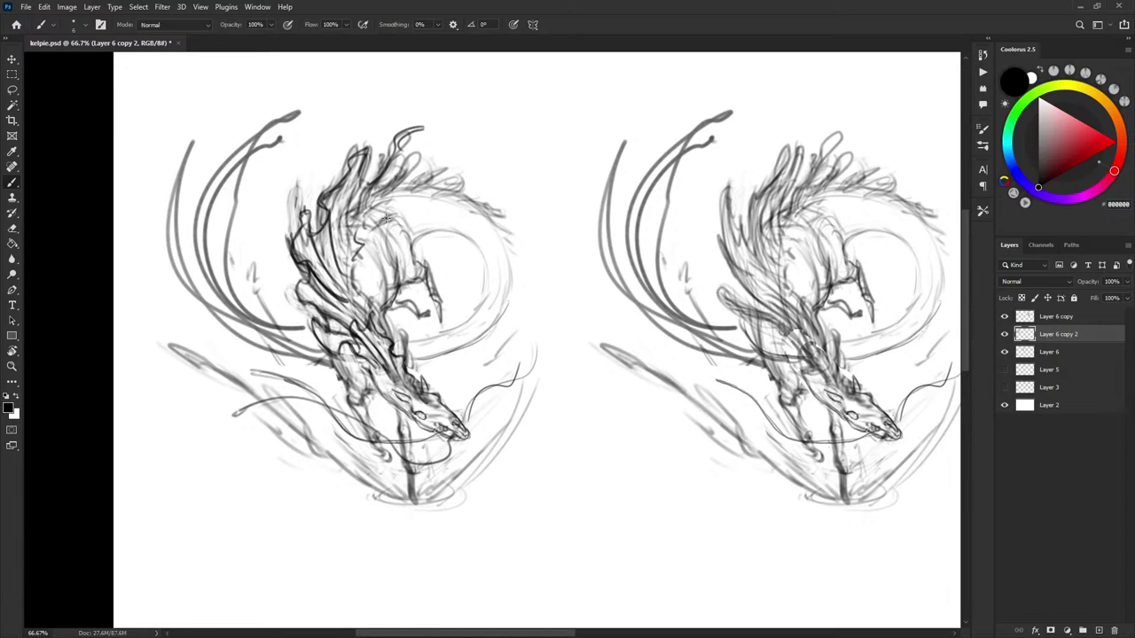
pyautogui.moveTo(357, 232); pyautogui.dragTo(441, 158)
pyautogui.moveTo(393, 203)
pyautogui.mouseDown()
pyautogui.moveTo(421, 200)
pyautogui.moveTo(435, 149)
pyautogui.moveTo(451, 158)
pyautogui.moveTo(406, 165)
pyautogui.moveTo(432, 140)
pyautogui.moveTo(401, 170)
pyautogui.mouseUp()
pyautogui.press('x')
pyautogui.press('x')
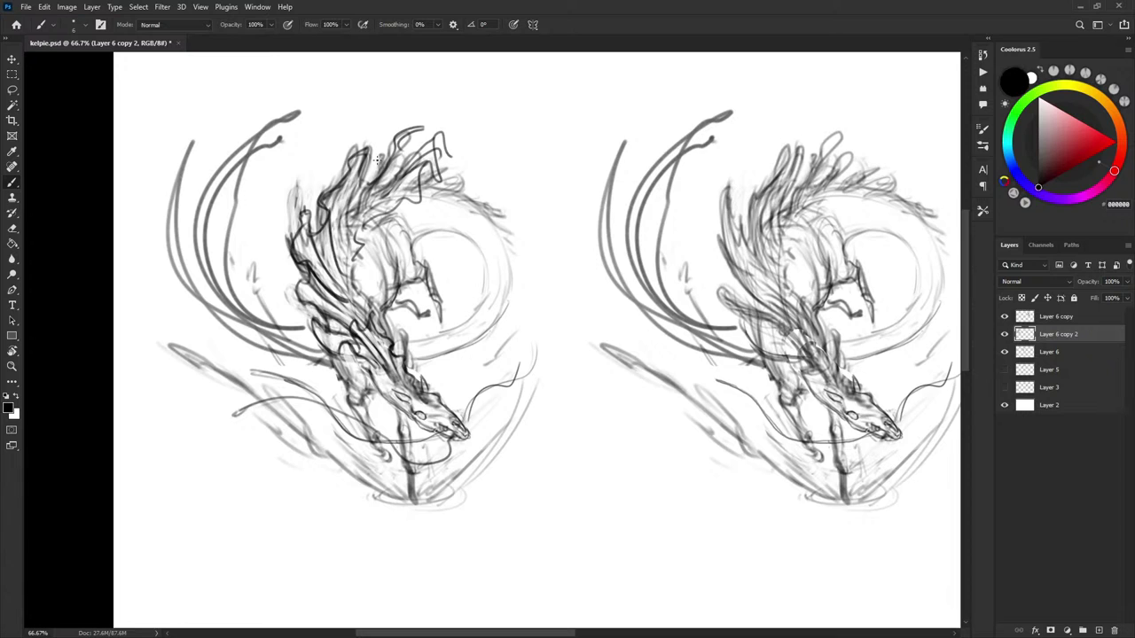
# Draw a tall looping lock rising above the crest of the mane
pyautogui.moveTo(333, 177)
pyautogui.mouseDown()
pyautogui.moveTo(377, 118)
pyautogui.moveTo(363, 146)
pyautogui.moveTo(324, 135)
pyautogui.moveTo(373, 114)
pyautogui.mouseUp()
pyautogui.hotkey('ctrl', 'z')
pyautogui.hotkey('ctrl', 'z')
pyautogui.moveTo(379, 117)
pyautogui.mouseDown()
pyautogui.moveTo(363, 108)
pyautogui.moveTo(342, 137)
pyautogui.moveTo(383, 153)
pyautogui.moveTo(344, 176)
pyautogui.moveTo(379, 136)
pyautogui.mouseUp()
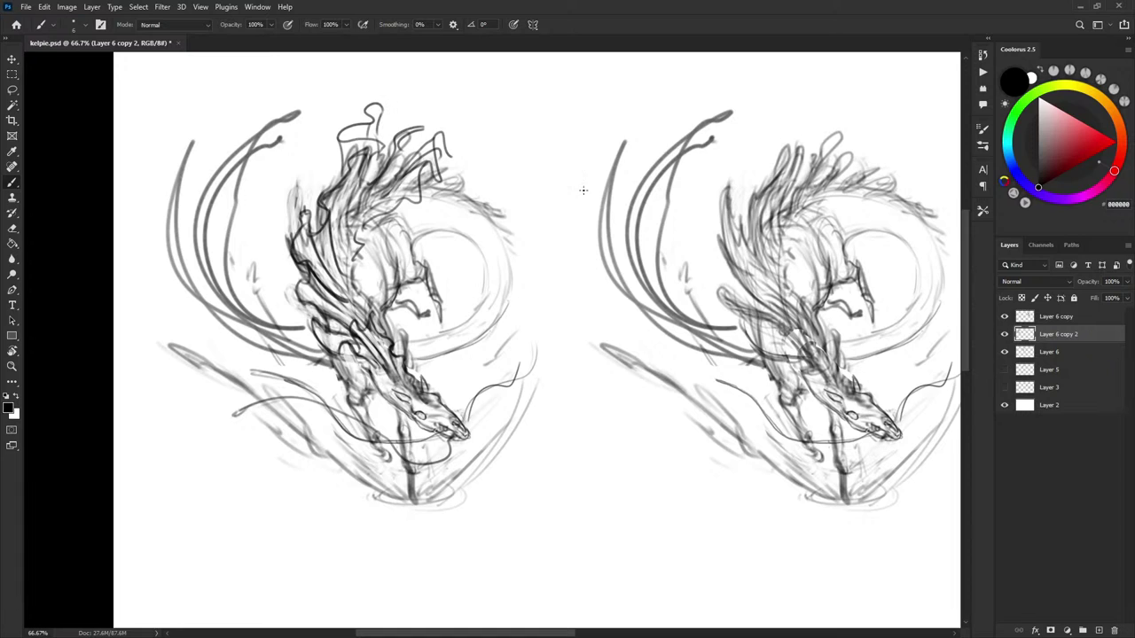
# Add jagged bristles along the tail arch and darken the inner and lower curves of the coiled tail
pyautogui.moveTo(420, 190)
pyautogui.mouseDown()
pyautogui.moveTo(473, 171)
pyautogui.moveTo(498, 217)
pyautogui.moveTo(473, 203)
pyautogui.moveTo(502, 219)
pyautogui.mouseUp()
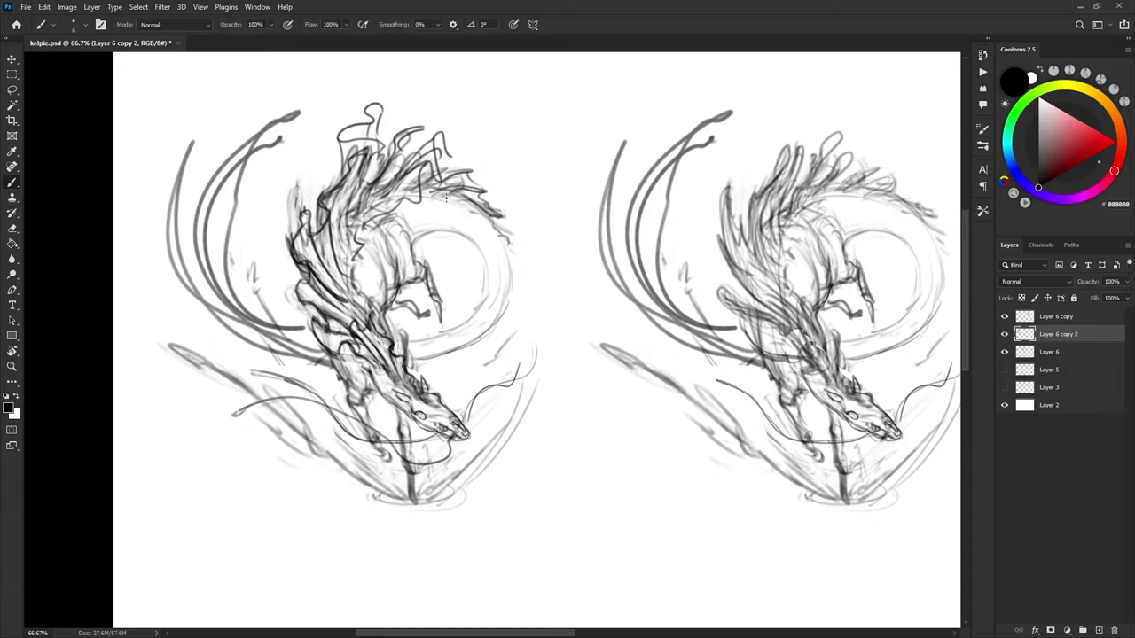
pyautogui.scroll(-2, 460, 285)
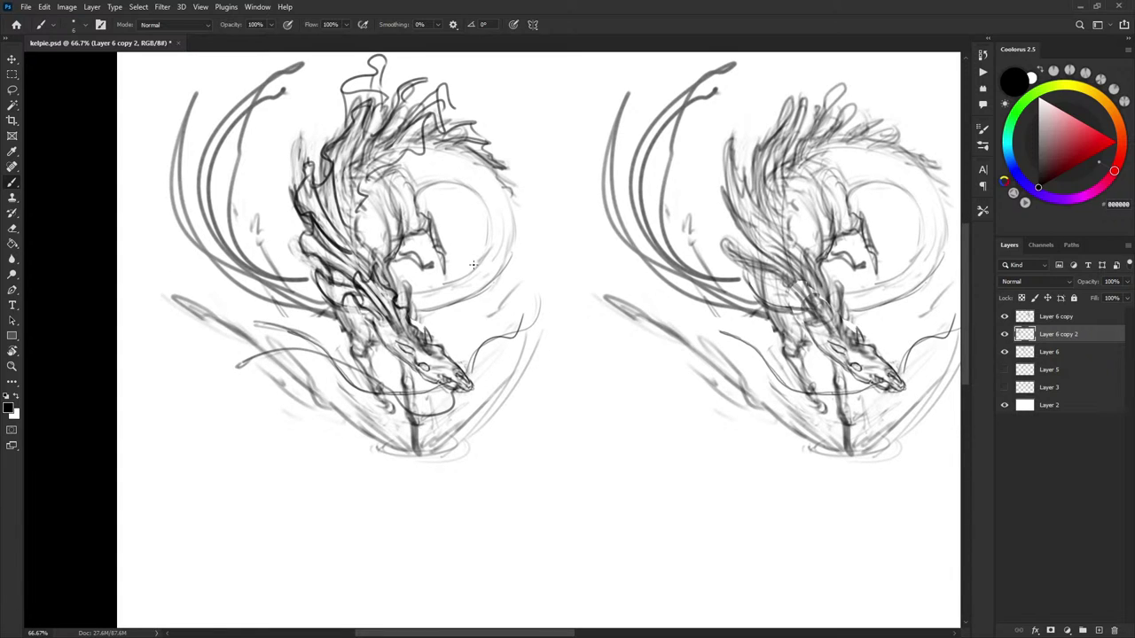
pyautogui.moveTo(473, 264)
pyautogui.mouseDown()
pyautogui.moveTo(464, 185)
pyautogui.moveTo(483, 251)
pyautogui.moveTo(485, 219)
pyautogui.moveTo(469, 255)
pyautogui.moveTo(485, 233)
pyautogui.moveTo(507, 280)
pyautogui.moveTo(434, 317)
pyautogui.moveTo(486, 270)
pyautogui.moveTo(420, 282)
pyautogui.moveTo(445, 310)
pyautogui.mouseUp()
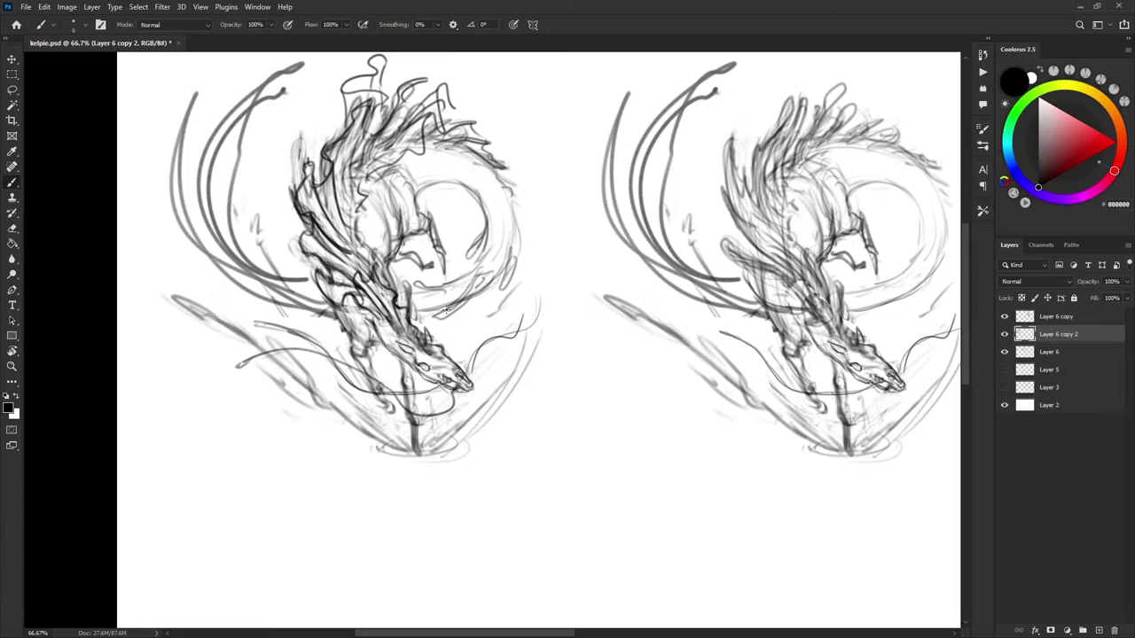
# Darken the middle sweeping tendril behind the leftmost horse along its curve up to the tip
pyautogui.moveTo(211, 139); pyautogui.dragTo(200, 209)
pyautogui.moveTo(348, 225); pyautogui.dragTo(423, 245)
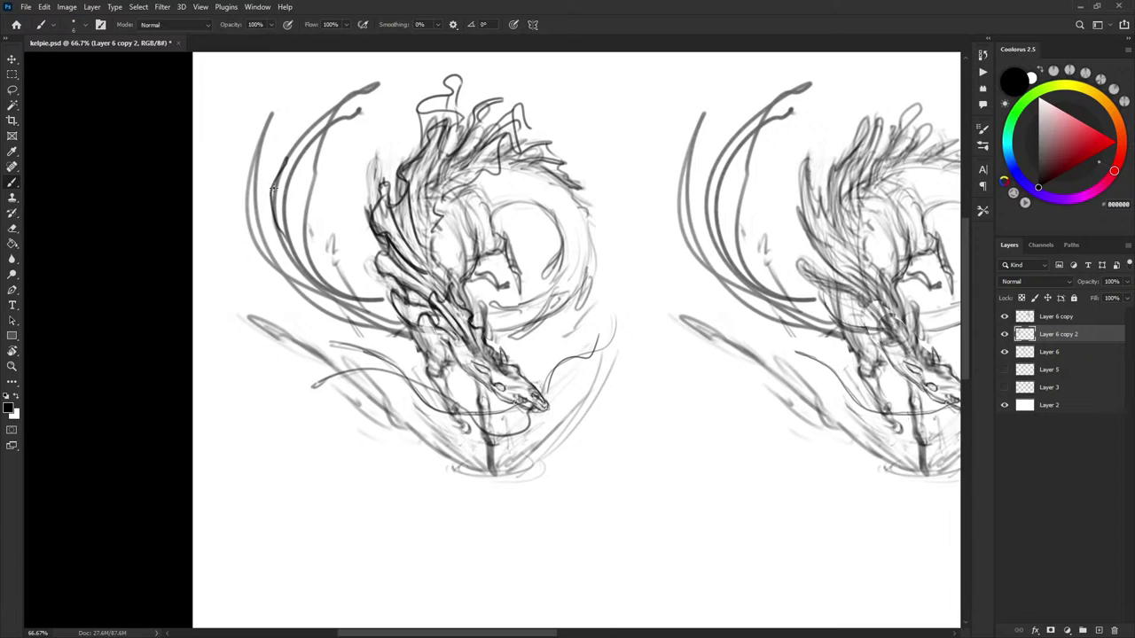
pyautogui.moveTo(273, 187); pyautogui.dragTo(334, 108)
pyautogui.moveTo(333, 125)
pyautogui.mouseDown()
pyautogui.moveTo(372, 185)
pyautogui.moveTo(401, 158)
pyautogui.moveTo(361, 187)
pyautogui.mouseUp()
pyautogui.moveTo(377, 234); pyautogui.dragTo(391, 165)
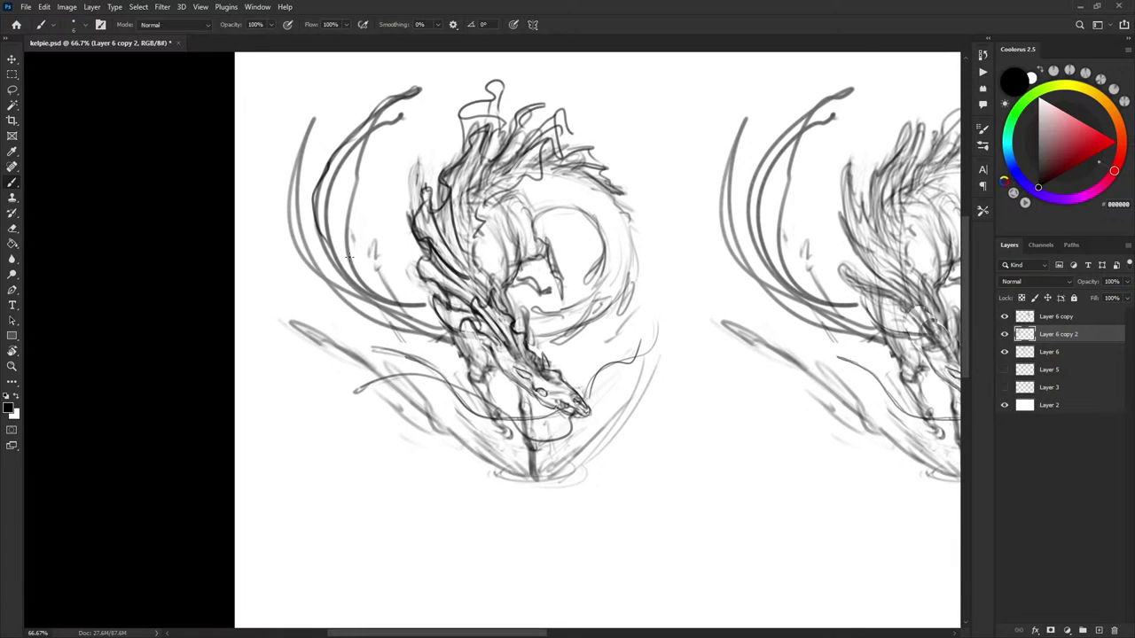
# Draw a scalloped inner edge and faint cross ribs between the sweeping tendrils, and reinforce their lower curve
pyautogui.moveTo(369, 121)
pyautogui.mouseDown()
pyautogui.moveTo(417, 90)
pyautogui.moveTo(377, 127)
pyautogui.mouseUp()
pyautogui.moveTo(350, 241); pyautogui.dragTo(354, 152)
pyautogui.moveTo(351, 225)
pyautogui.mouseDown()
pyautogui.moveTo(348, 282)
pyautogui.moveTo(365, 279)
pyautogui.moveTo(353, 266)
pyautogui.moveTo(417, 308)
pyautogui.mouseUp()
pyautogui.moveTo(315, 232)
pyautogui.mouseDown()
pyautogui.moveTo(339, 275)
pyautogui.moveTo(368, 292)
pyautogui.mouseUp()
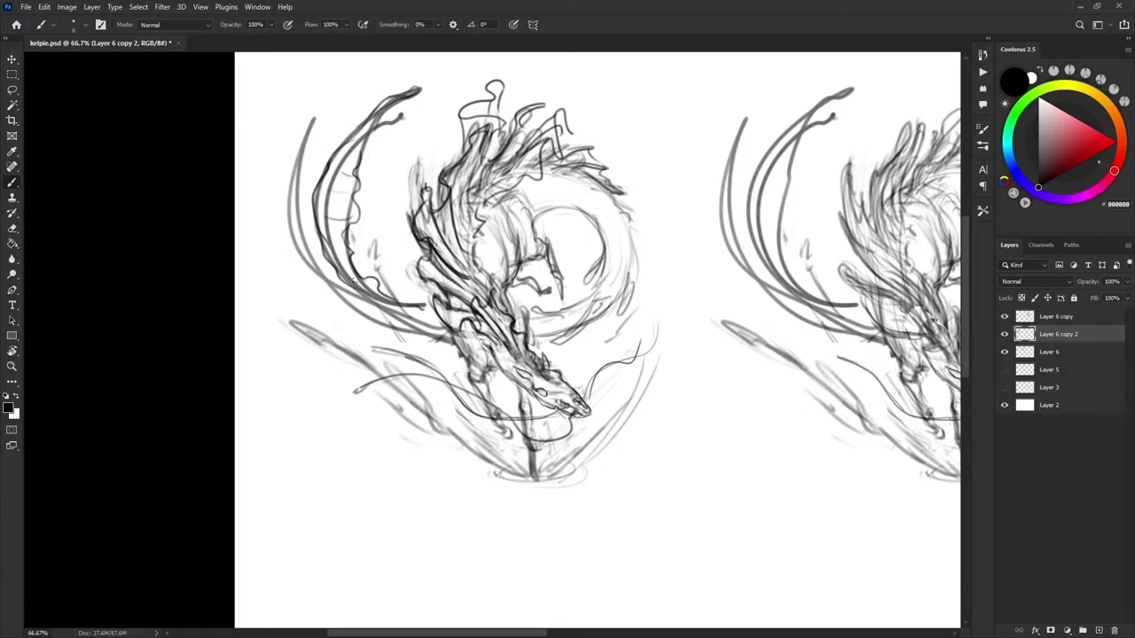
# Darken the outermost sweeping tendril behind the leftmost horse and give it a wavy edge from tip to body
pyautogui.moveTo(293, 229)
pyautogui.mouseDown()
pyautogui.moveTo(314, 277)
pyautogui.moveTo(325, 273)
pyautogui.moveTo(309, 255)
pyautogui.moveTo(381, 331)
pyautogui.mouseUp()
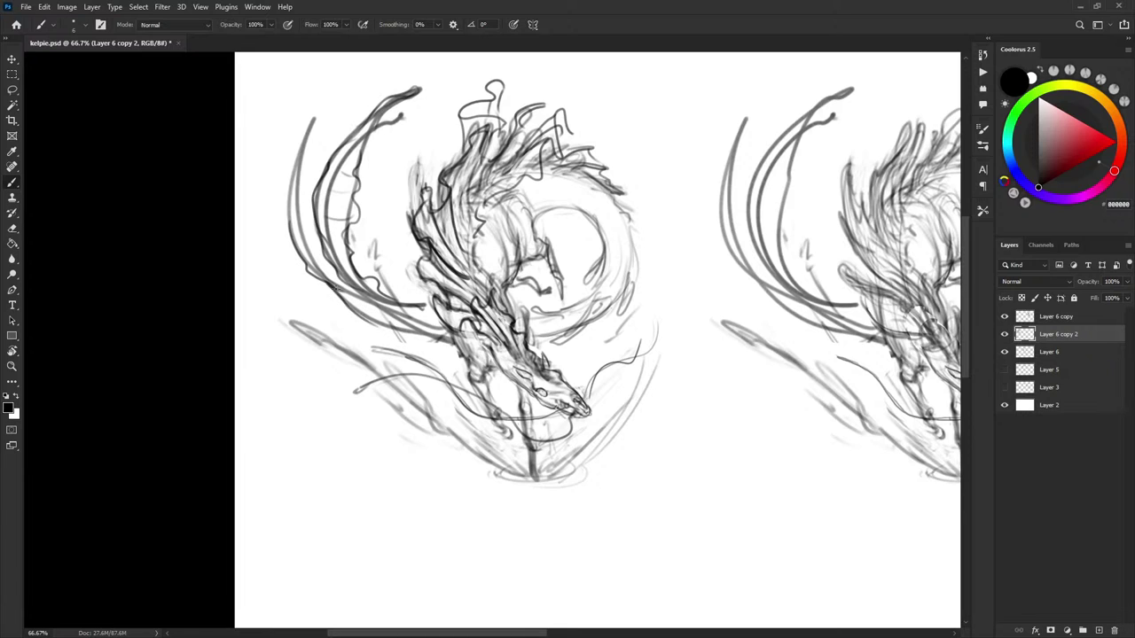
pyautogui.moveTo(334, 284); pyautogui.dragTo(363, 298)
pyautogui.moveTo(314, 265); pyautogui.dragTo(330, 285)
pyautogui.moveTo(308, 239)
pyautogui.mouseDown()
pyautogui.moveTo(318, 269)
pyautogui.moveTo(300, 200)
pyautogui.moveTo(285, 206)
pyautogui.moveTo(285, 159)
pyautogui.moveTo(303, 140)
pyautogui.moveTo(306, 173)
pyautogui.mouseUp()
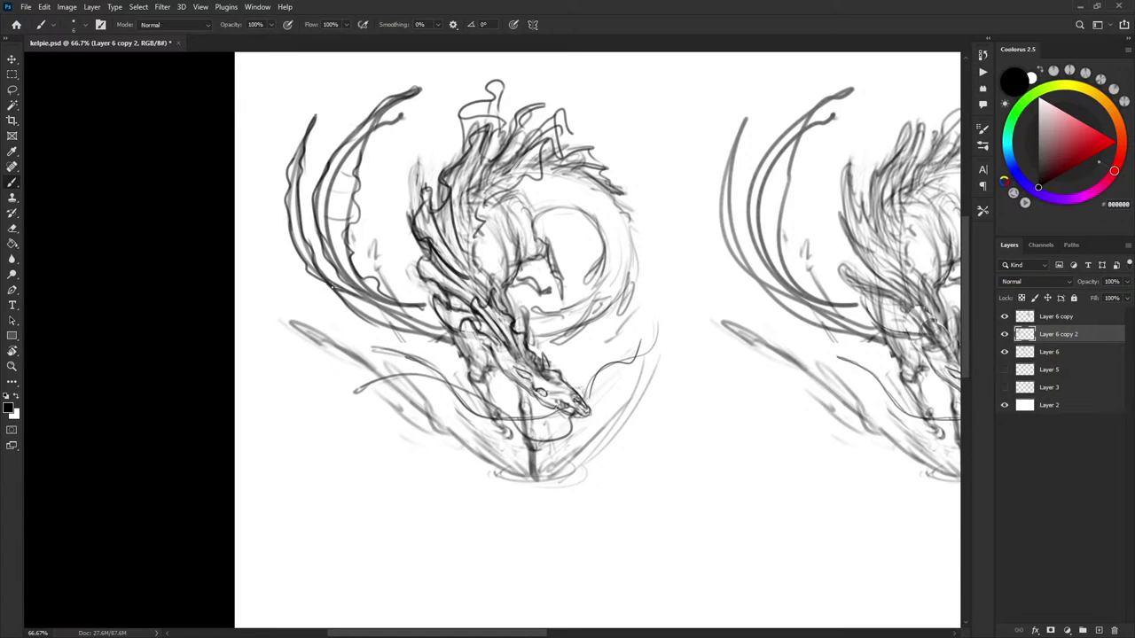
pyautogui.moveTo(324, 283)
pyautogui.mouseDown()
pyautogui.moveTo(406, 339)
pyautogui.moveTo(443, 319)
pyautogui.moveTo(446, 334)
pyautogui.mouseUp()
# Fade the leftmost horse's sketch on Layer 6 copy 2 by lowering its fill, and add a new layer above it
pyautogui.moveTo(635, 421); pyautogui.dragTo(588, 395)
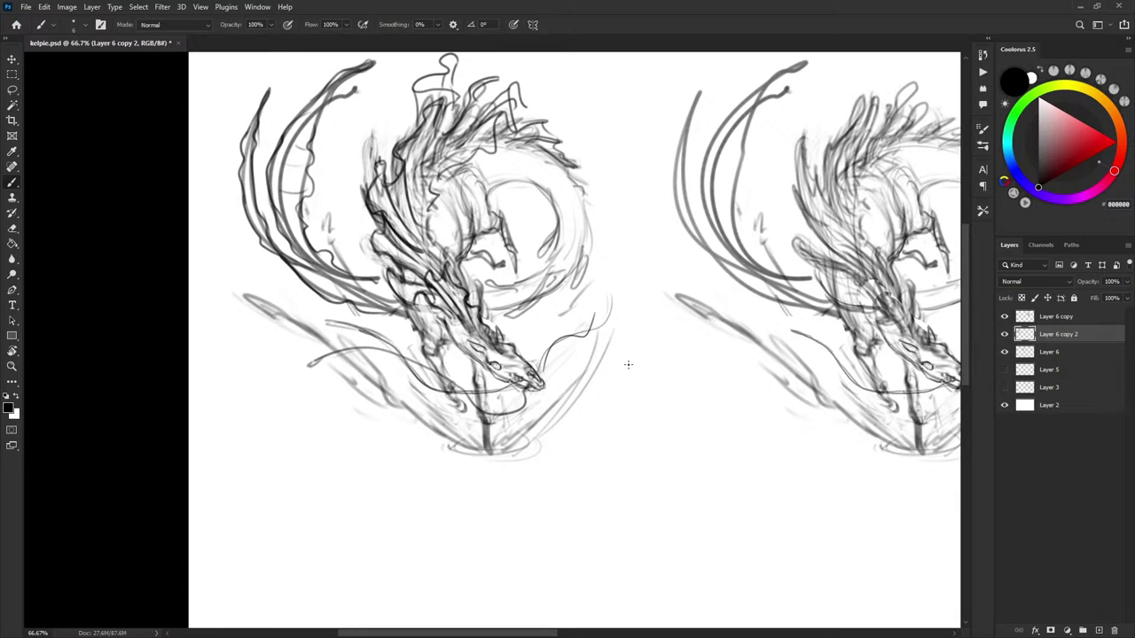
pyautogui.hscroll(1, 627, 364)
pyautogui.hscroll(3, 611, 375)
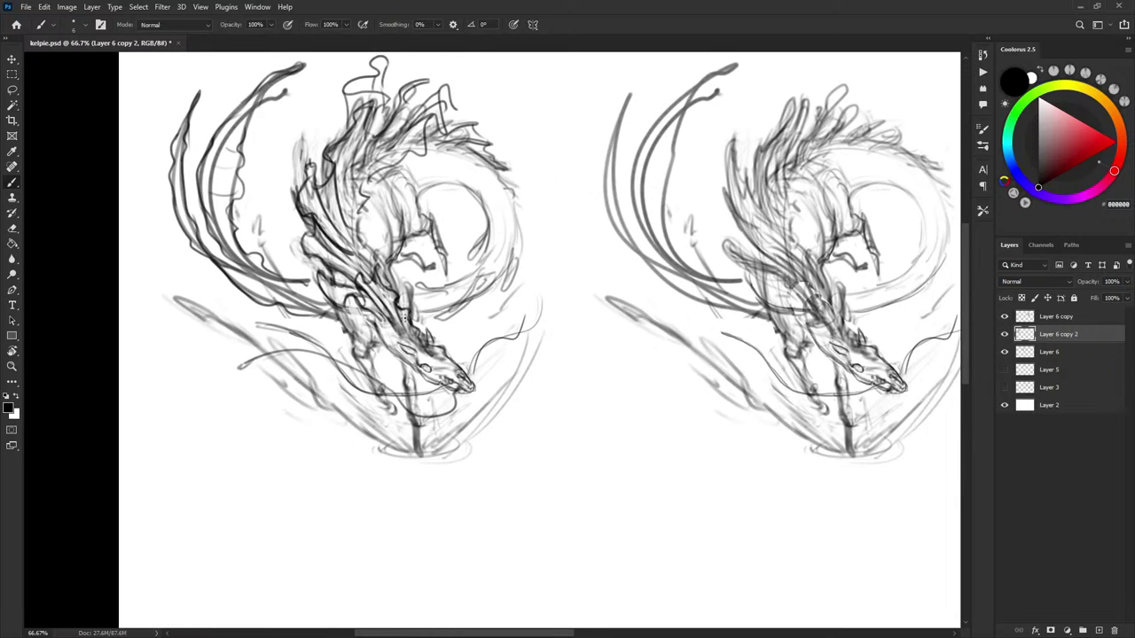
pyautogui.hscroll(2, 518, 384)
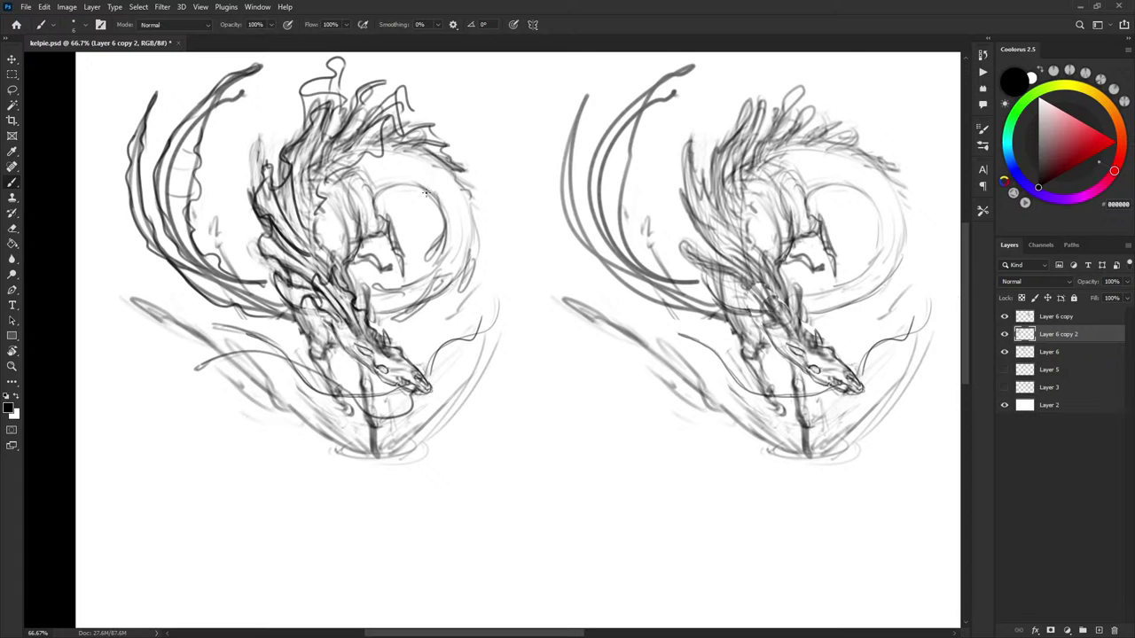
pyautogui.moveTo(426, 192); pyautogui.dragTo(424, 188)
pyautogui.click(1126, 299)
pyautogui.moveTo(1124, 312); pyautogui.dragTo(1092, 316)
pyautogui.click(1097, 630)
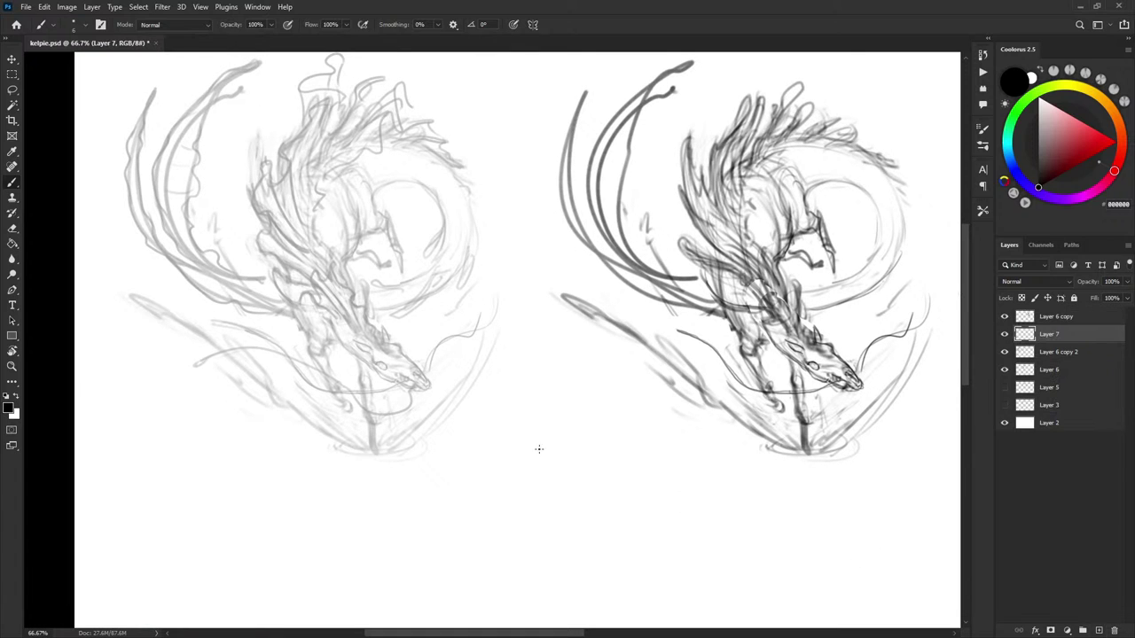
pyautogui.moveTo(454, 347); pyautogui.dragTo(472, 336)
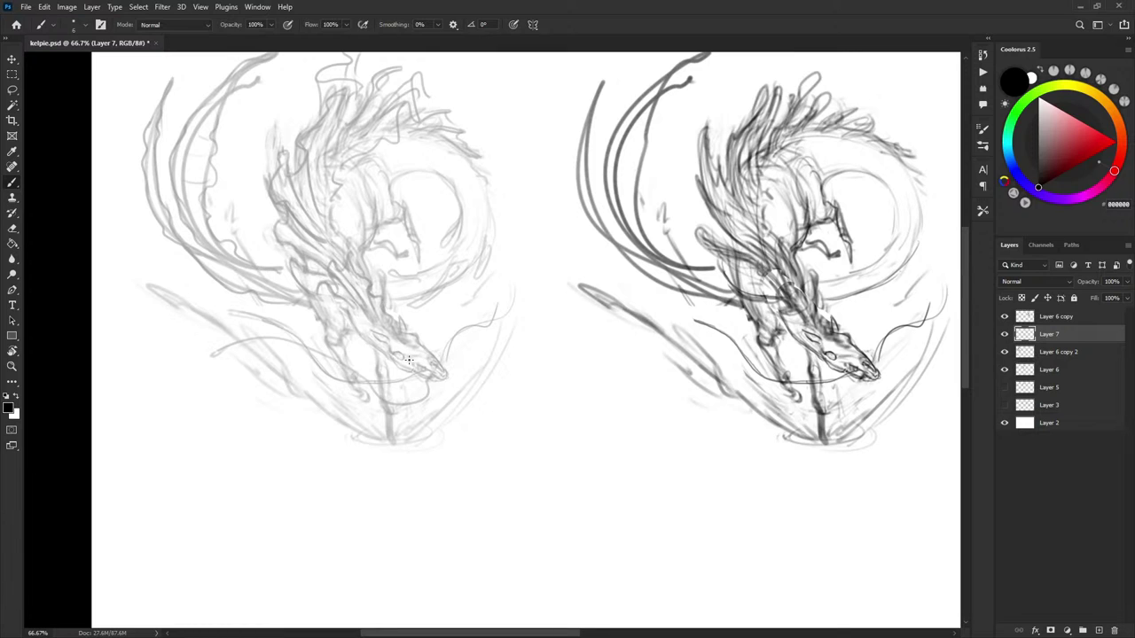
pyautogui.moveTo(399, 322); pyautogui.dragTo(398, 318)
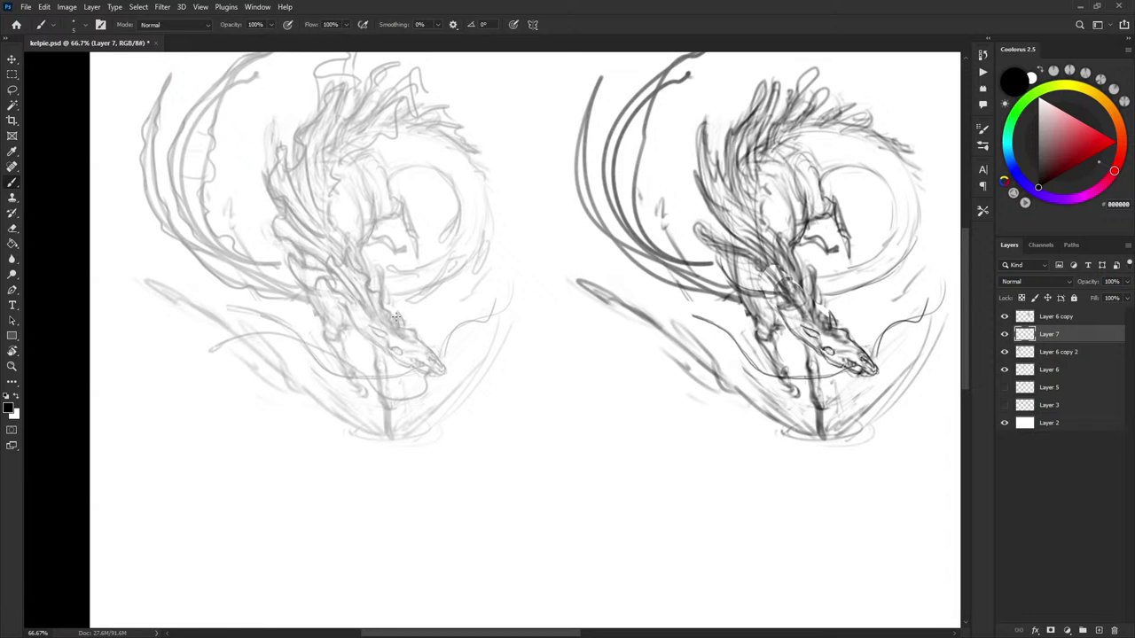
pyautogui.hotkey('ctrl', '+')
pyautogui.moveTo(313, 320); pyautogui.dragTo(360, 336)
pyautogui.hotkey('ctrl', '-')
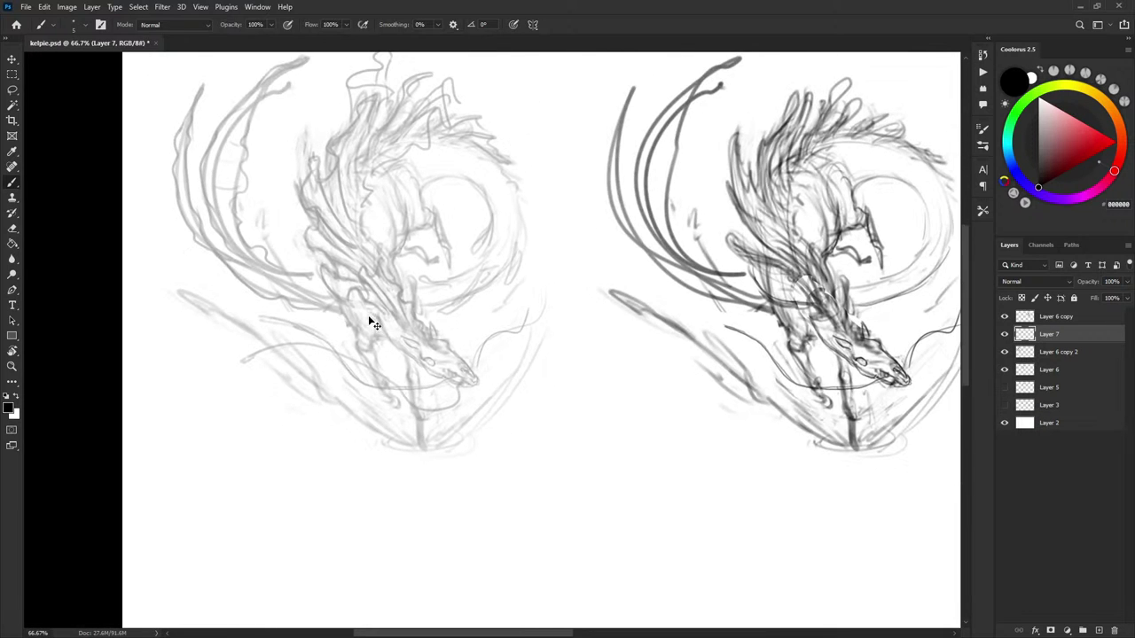
pyautogui.moveTo(565, 339); pyautogui.dragTo(560, 341)
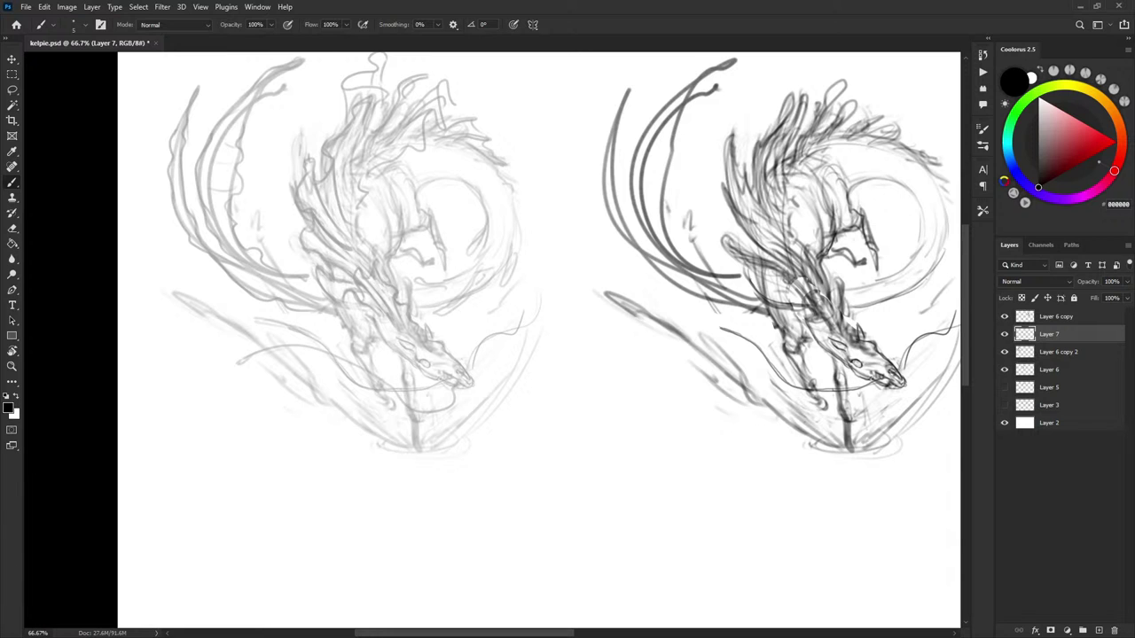
pyautogui.moveTo(526, 313)
pyautogui.mouseDown()
pyautogui.moveTo(568, 290)
pyautogui.moveTo(558, 332)
pyautogui.mouseUp()
# Ink the jaw line of the leftmost horse on the new layer with a fine brush, and mark the eye
pyautogui.hotkey('ctrl', '+')
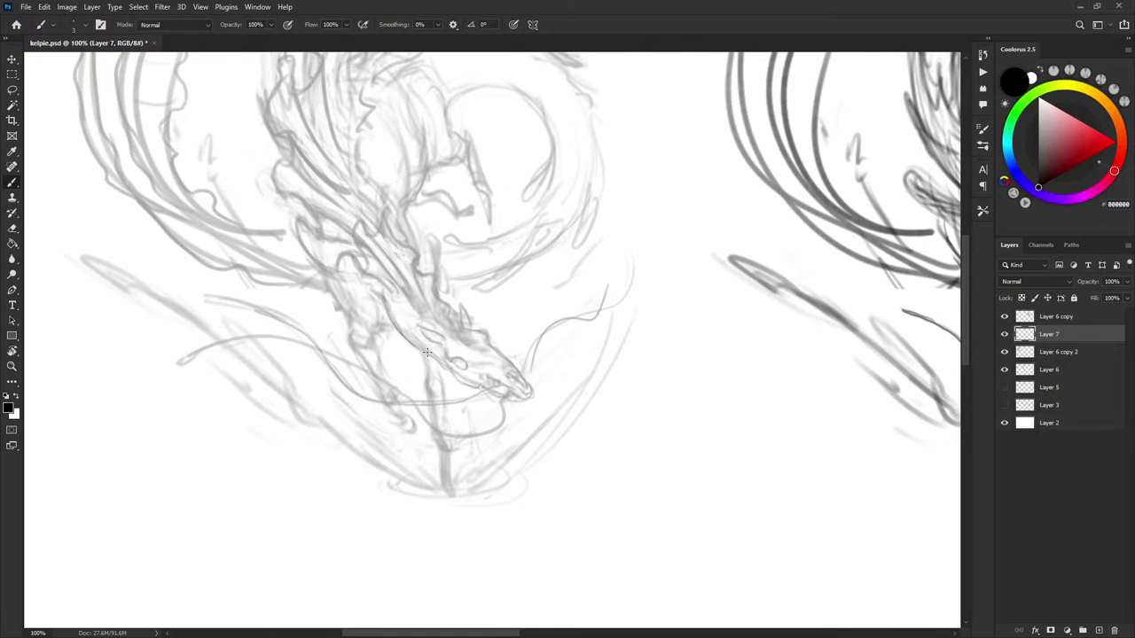
pyautogui.moveTo(387, 313); pyautogui.dragTo(425, 355)
pyautogui.press('[')
pyautogui.press('[')
pyautogui.moveTo(389, 312)
pyautogui.mouseDown()
pyautogui.moveTo(426, 354)
pyautogui.moveTo(439, 342)
pyautogui.mouseUp()
pyautogui.moveTo(371, 274)
pyautogui.mouseDown()
pyautogui.moveTo(469, 358)
pyautogui.moveTo(483, 342)
pyautogui.moveTo(468, 354)
pyautogui.moveTo(447, 334)
pyautogui.mouseUp()
pyautogui.hotkey('ctrl', 'z')
pyautogui.press(']')
pyautogui.press(']')
pyautogui.press('[')
pyautogui.press('space')
pyautogui.moveTo(500, 246)
pyautogui.mouseDown()
pyautogui.moveTo(515, 293)
pyautogui.moveTo(498, 257)
pyautogui.mouseUp()
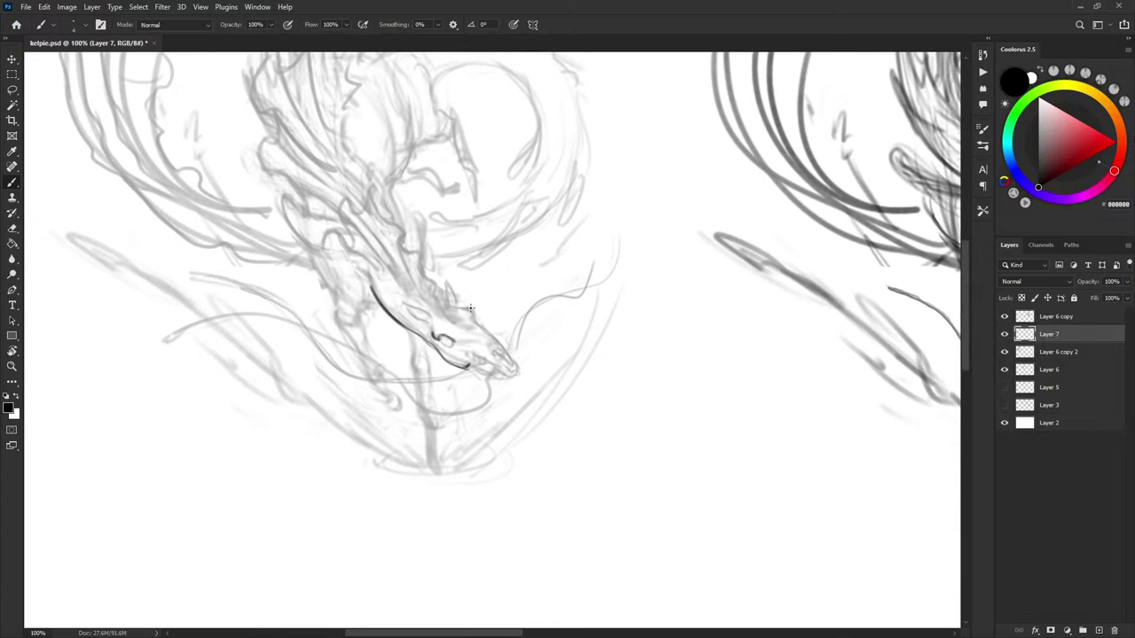
# Ink the horse's forehead and muzzle outline, adding the mouth, nostril and eye details
pyautogui.moveTo(457, 307); pyautogui.dragTo(475, 320)
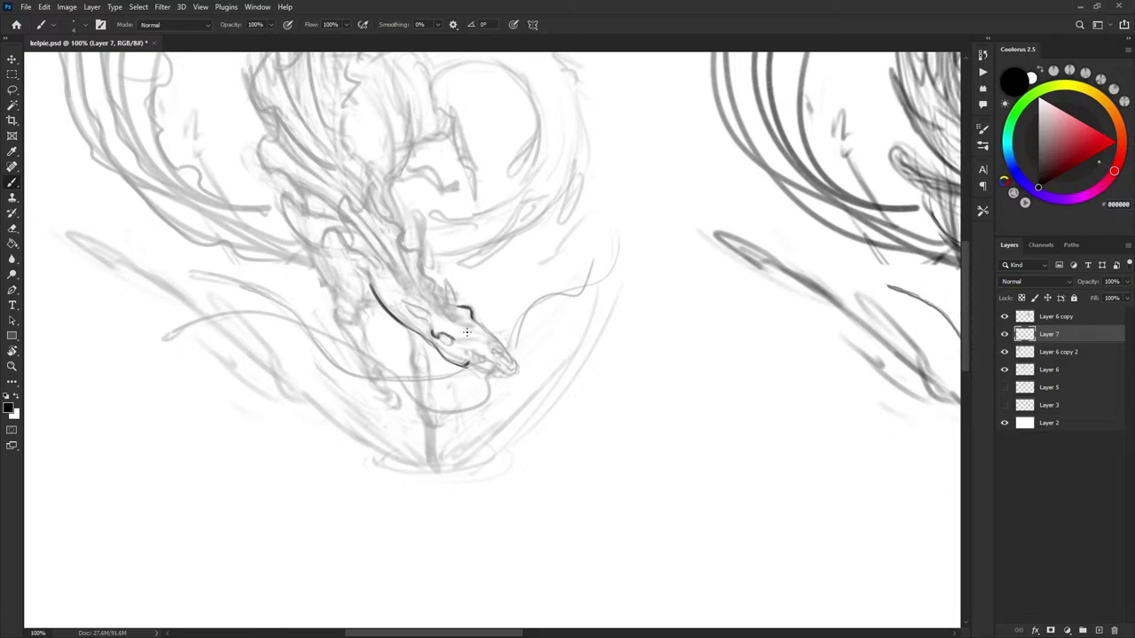
pyautogui.moveTo(455, 337); pyautogui.dragTo(459, 345)
pyautogui.moveTo(489, 339)
pyautogui.mouseDown()
pyautogui.moveTo(513, 362)
pyautogui.moveTo(500, 362)
pyautogui.mouseUp()
pyautogui.hotkey('ctrl', 'z')
pyautogui.hotkey('ctrl', 'z')
pyautogui.moveTo(447, 361); pyautogui.dragTo(469, 365)
pyautogui.moveTo(458, 357)
pyautogui.mouseDown()
pyautogui.moveTo(480, 361)
pyautogui.moveTo(469, 346)
pyautogui.moveTo(463, 354)
pyautogui.moveTo(488, 362)
pyautogui.mouseUp()
pyautogui.moveTo(442, 335); pyautogui.dragTo(450, 337)
# Compare the head with Layer 7 hidden and shown, and clear the inked eye using a lasso selection
pyautogui.click(1004, 334)
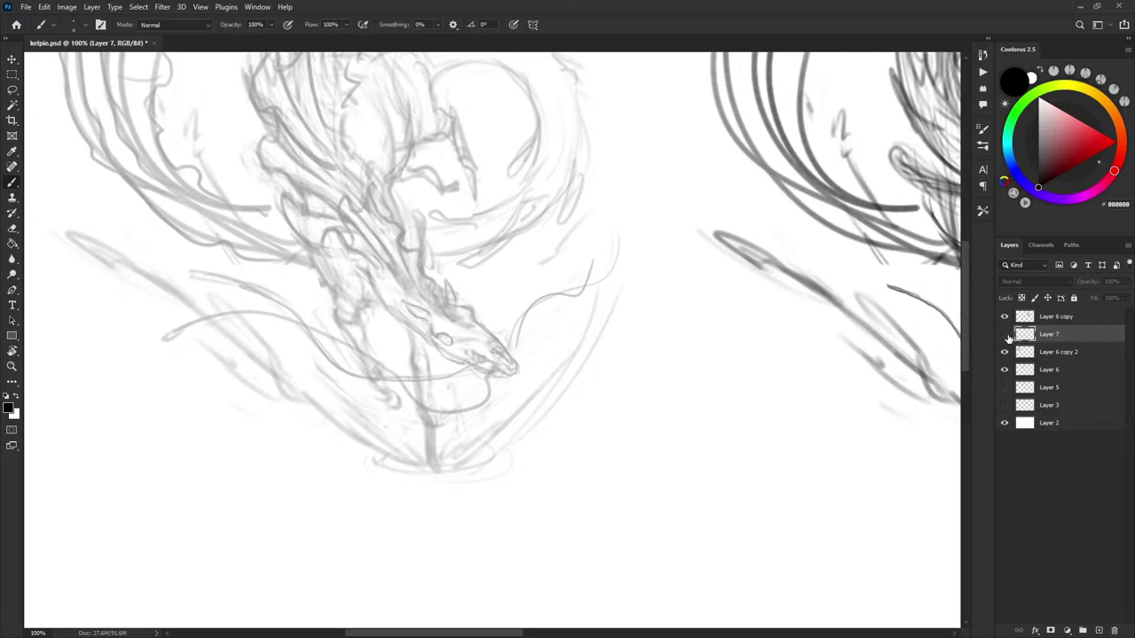
pyautogui.click(1004, 334)
pyautogui.press('x')
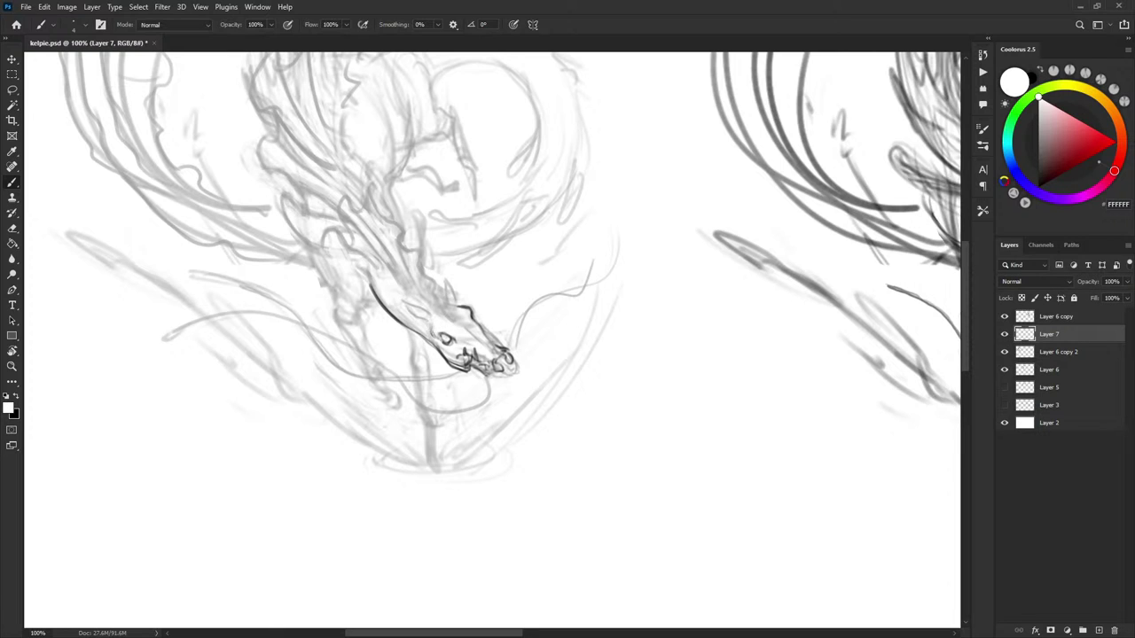
pyautogui.press('l')
pyautogui.moveTo(447, 349); pyautogui.dragTo(447, 324)
pyautogui.press('Delete')
pyautogui.hotkey('ctrl', 'd')
pyautogui.press('b')
pyautogui.press('x')
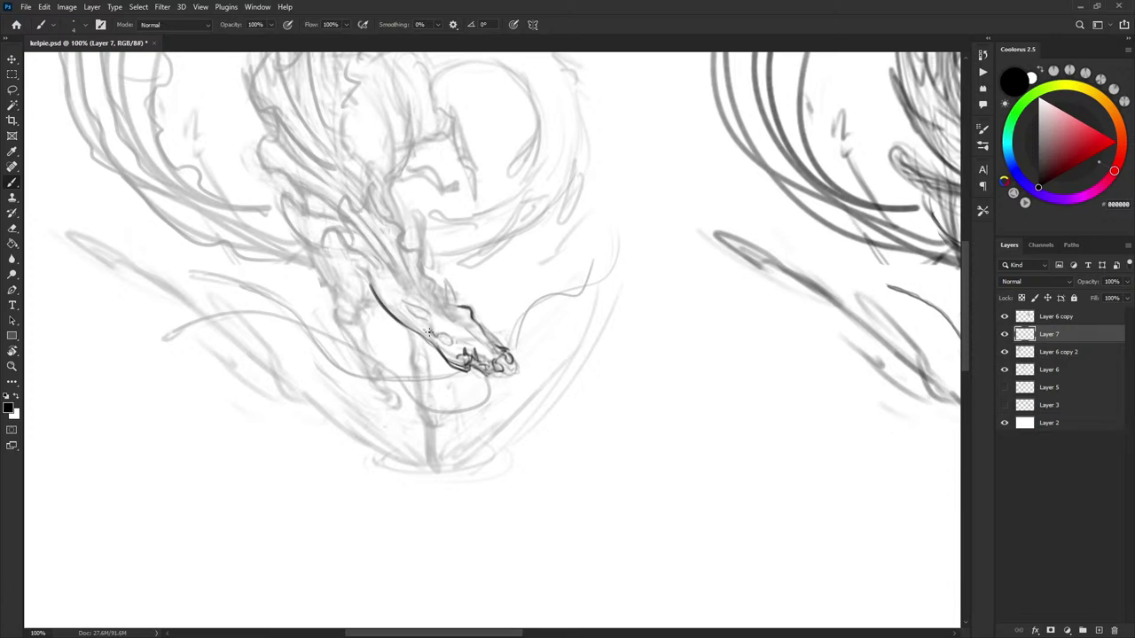
# Redraw the eye with its brow line in black and ink both pointed ears
pyautogui.moveTo(425, 326); pyautogui.dragTo(453, 344)
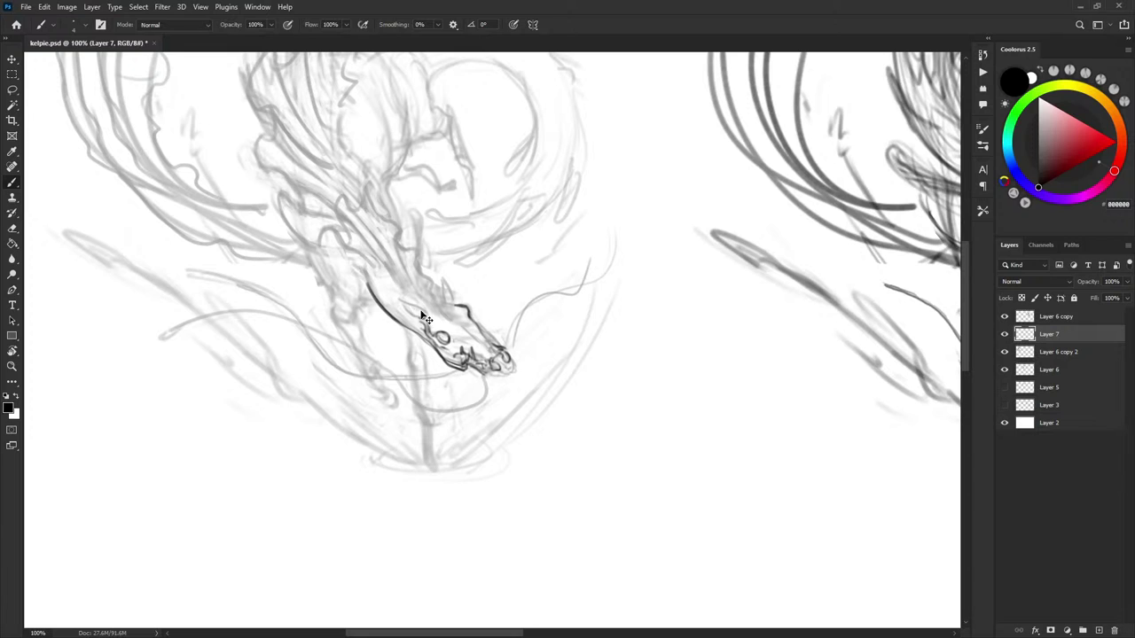
pyautogui.moveTo(412, 309)
pyautogui.mouseDown()
pyautogui.moveTo(390, 299)
pyautogui.moveTo(415, 305)
pyautogui.mouseUp()
pyautogui.moveTo(448, 296)
pyautogui.mouseDown()
pyautogui.moveTo(445, 271)
pyautogui.moveTo(450, 298)
pyautogui.mouseUp()
# Ink two long wavy whiskers trailing back from the mouth beneath the chest, with curled tips
pyautogui.moveTo(482, 373)
pyautogui.mouseDown()
pyautogui.moveTo(505, 364)
pyautogui.moveTo(486, 387)
pyautogui.moveTo(484, 376)
pyautogui.moveTo(474, 404)
pyautogui.mouseUp()
pyautogui.moveTo(212, 318)
pyautogui.mouseDown()
pyautogui.moveTo(308, 327)
pyautogui.moveTo(399, 387)
pyautogui.mouseUp()
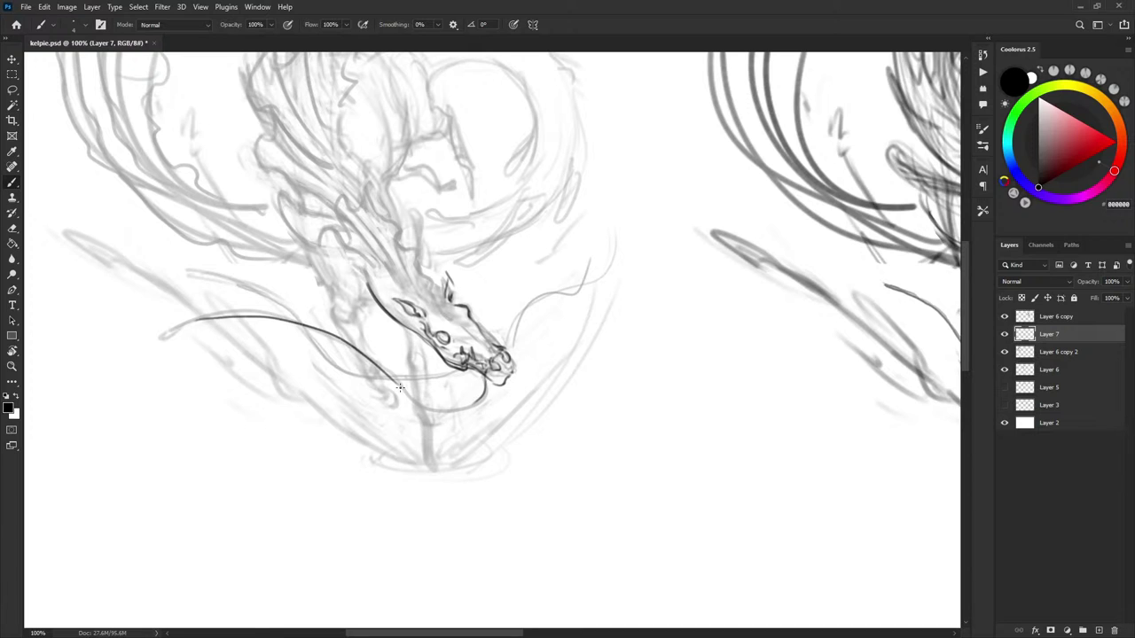
pyautogui.moveTo(264, 318)
pyautogui.mouseDown()
pyautogui.moveTo(420, 397)
pyautogui.moveTo(477, 403)
pyautogui.moveTo(456, 371)
pyautogui.moveTo(403, 376)
pyautogui.moveTo(322, 357)
pyautogui.moveTo(237, 287)
pyautogui.moveTo(195, 279)
pyautogui.mouseUp()
pyautogui.hotkey('ctrl', 'z')
pyautogui.moveTo(462, 368)
pyautogui.mouseDown()
pyautogui.moveTo(381, 378)
pyautogui.moveTo(303, 365)
pyautogui.moveTo(206, 278)
pyautogui.moveTo(256, 294)
pyautogui.moveTo(310, 363)
pyautogui.moveTo(379, 377)
pyautogui.mouseUp()
pyautogui.hotkey('ctrl', 'z')
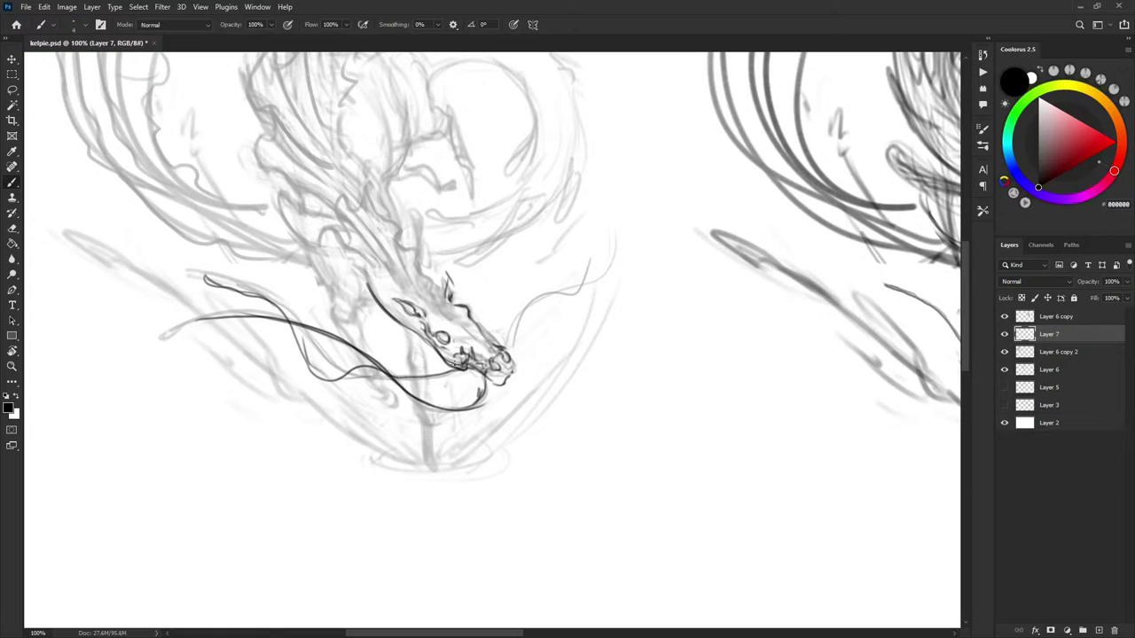
pyautogui.moveTo(309, 365)
pyautogui.mouseDown()
pyautogui.moveTo(292, 324)
pyautogui.moveTo(303, 344)
pyautogui.moveTo(195, 321)
pyautogui.moveTo(154, 325)
pyautogui.moveTo(221, 317)
pyautogui.mouseUp()
pyautogui.moveTo(153, 325); pyautogui.dragTo(214, 318)
# Ink the curling whisker rising in front of the nose and touch up the mouth
pyautogui.moveTo(509, 357)
pyautogui.mouseDown()
pyautogui.moveTo(520, 318)
pyautogui.moveTo(588, 268)
pyautogui.moveTo(576, 257)
pyautogui.moveTo(585, 286)
pyautogui.moveTo(518, 326)
pyautogui.mouseUp()
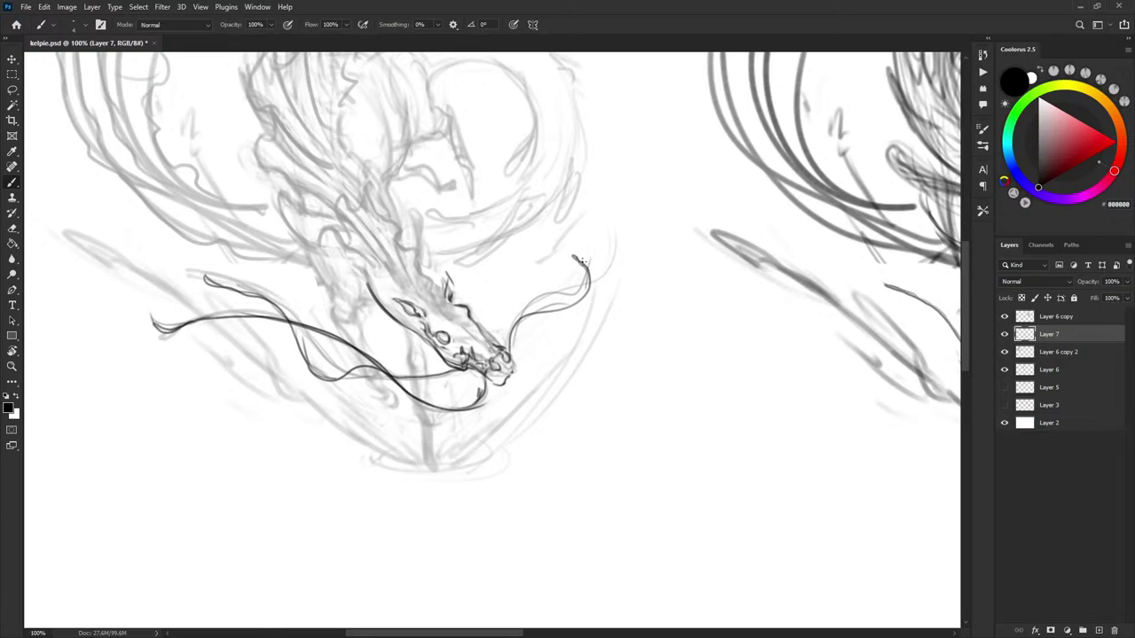
pyautogui.moveTo(581, 263)
pyautogui.mouseDown()
pyautogui.moveTo(576, 258)
pyautogui.moveTo(580, 264)
pyautogui.mouseUp()
pyautogui.moveTo(479, 364); pyautogui.dragTo(486, 370)
# Ink a scalloped mane outline from behind the ears along the neck and over the shoulder
pyautogui.moveTo(486, 265); pyautogui.dragTo(494, 323)
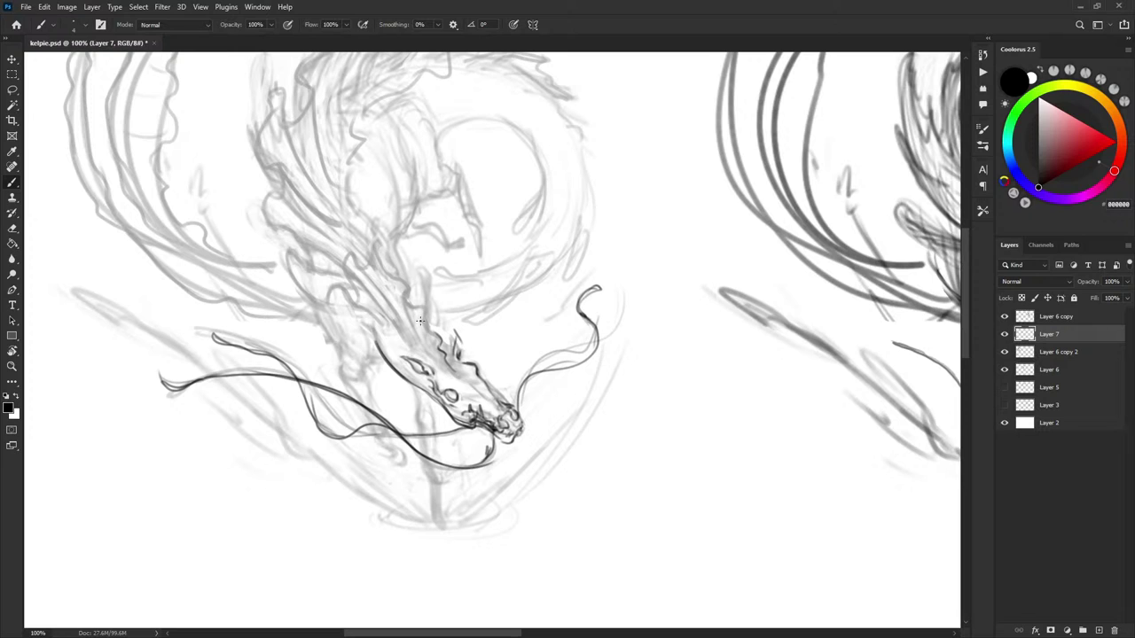
pyautogui.moveTo(422, 327); pyautogui.dragTo(376, 251)
pyautogui.moveTo(445, 244); pyautogui.dragTo(450, 247)
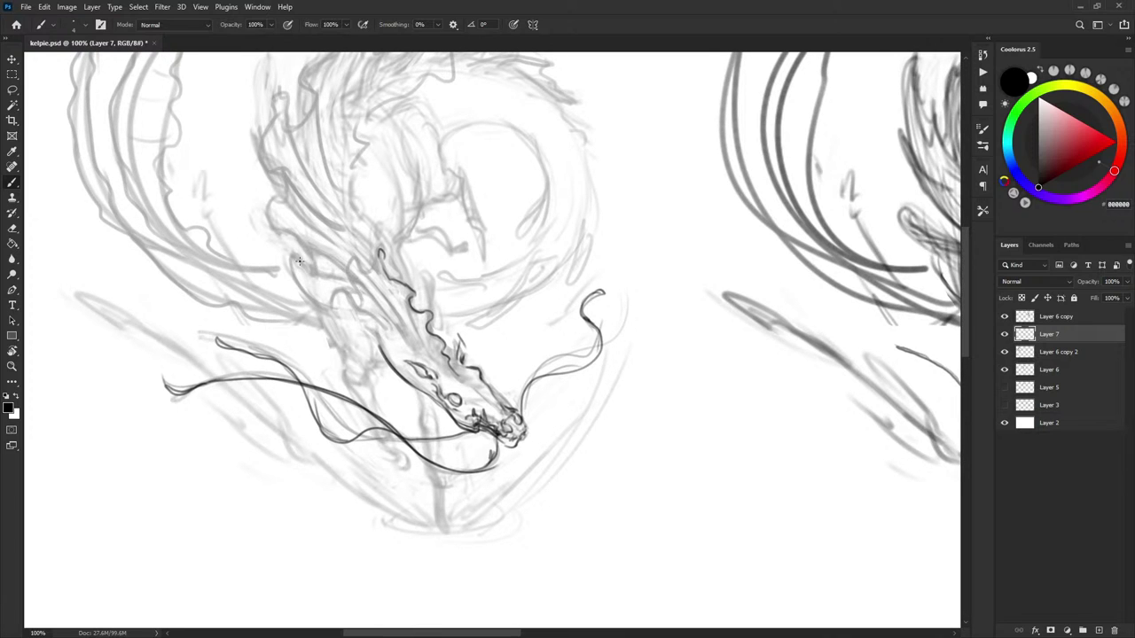
pyautogui.moveTo(293, 257)
pyautogui.mouseDown()
pyautogui.moveTo(317, 275)
pyautogui.moveTo(326, 307)
pyautogui.moveTo(335, 287)
pyautogui.moveTo(358, 301)
pyautogui.moveTo(353, 255)
pyautogui.moveTo(370, 269)
pyautogui.moveTo(378, 251)
pyautogui.mouseUp()
pyautogui.moveTo(291, 257)
pyautogui.mouseDown()
pyautogui.moveTo(275, 232)
pyautogui.moveTo(282, 196)
pyautogui.mouseUp()
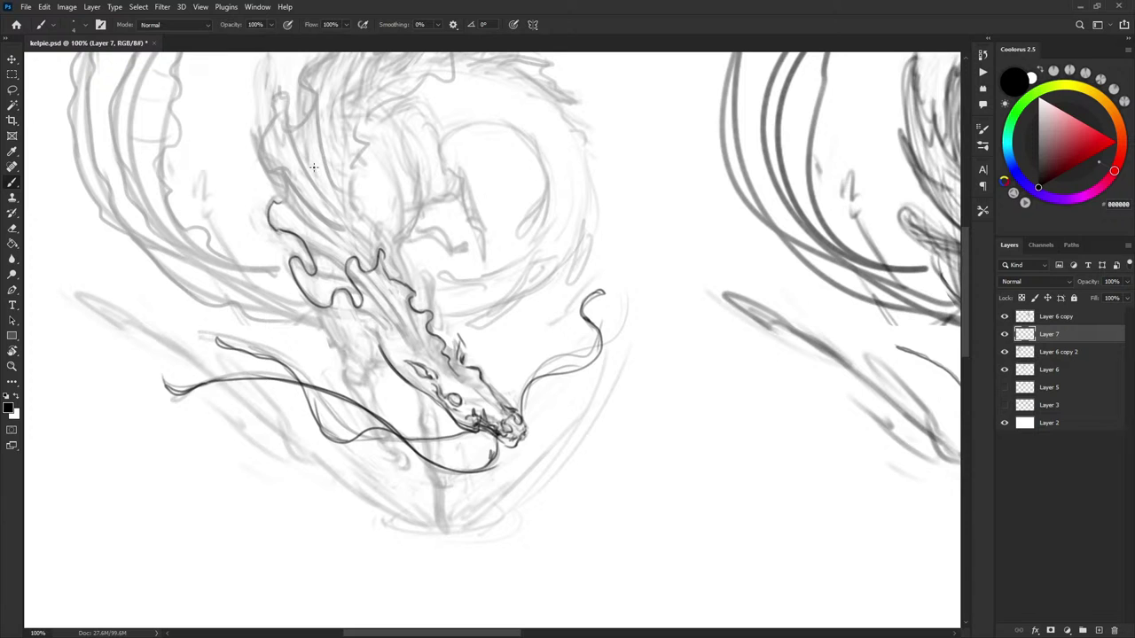
# Continue the wavy outer outline of the mane up the back edge to the crest
pyautogui.scroll(2, 282, 196)
pyautogui.moveTo(286, 243)
pyautogui.mouseDown()
pyautogui.moveTo(269, 210)
pyautogui.moveTo(258, 214)
pyautogui.moveTo(292, 152)
pyautogui.moveTo(275, 177)
pyautogui.moveTo(273, 158)
pyautogui.moveTo(323, 219)
pyautogui.moveTo(279, 215)
pyautogui.moveTo(290, 241)
pyautogui.moveTo(300, 182)
pyautogui.mouseUp()
pyautogui.scroll(3, 300, 182)
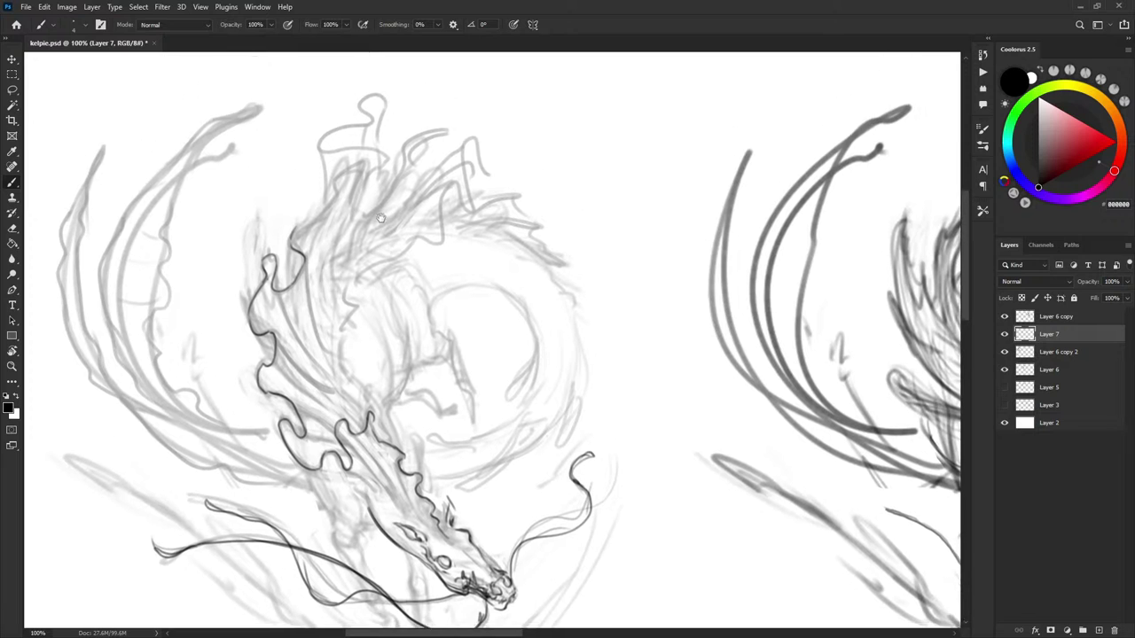
pyautogui.moveTo(296, 261); pyautogui.dragTo(373, 191)
pyautogui.moveTo(334, 228); pyautogui.dragTo(364, 212)
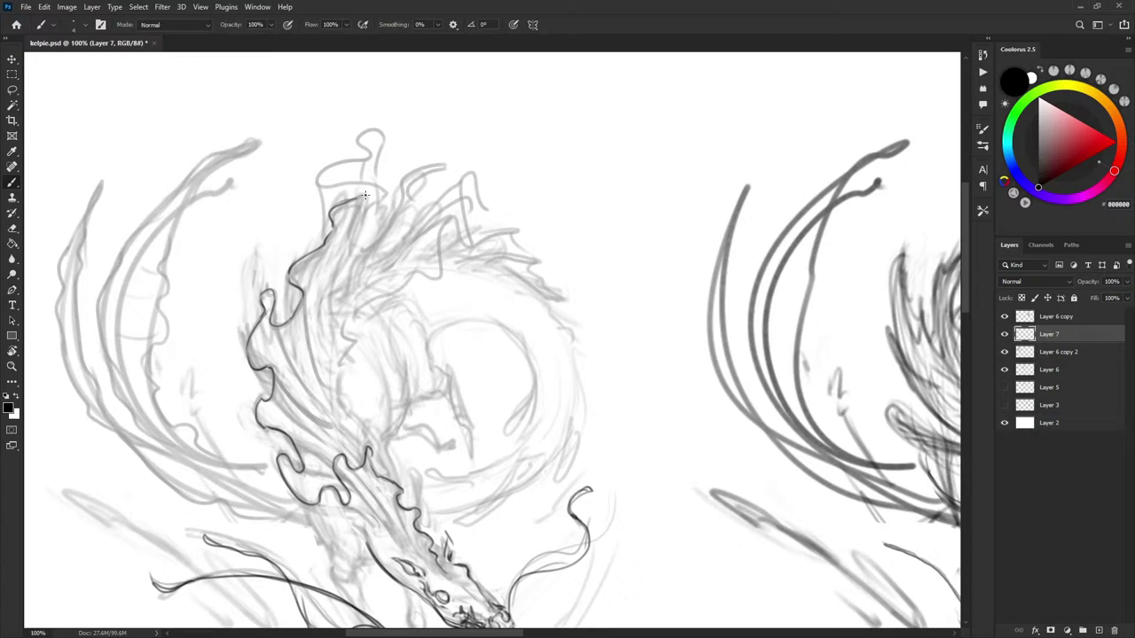
pyautogui.moveTo(366, 190)
pyautogui.mouseDown()
pyautogui.moveTo(364, 225)
pyautogui.moveTo(396, 218)
pyautogui.mouseUp()
# Ink a curling lock at the mane's crest and a folded, ribbon-like lock beside it
pyautogui.moveTo(346, 297)
pyautogui.mouseDown()
pyautogui.moveTo(409, 174)
pyautogui.moveTo(435, 170)
pyautogui.moveTo(417, 209)
pyautogui.moveTo(459, 189)
pyautogui.mouseUp()
pyautogui.hotkey('ctrl', 'z')
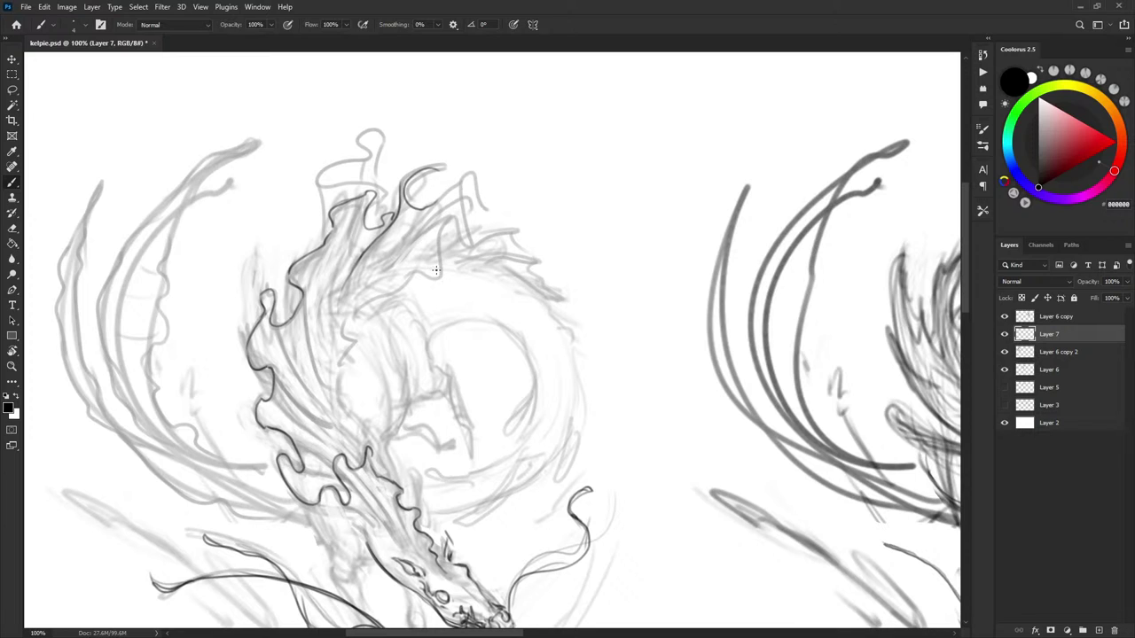
pyautogui.moveTo(436, 278)
pyautogui.mouseDown()
pyautogui.moveTo(444, 221)
pyautogui.moveTo(464, 250)
pyautogui.moveTo(458, 172)
pyautogui.moveTo(480, 209)
pyautogui.moveTo(441, 192)
pyautogui.moveTo(458, 168)
pyautogui.mouseUp()
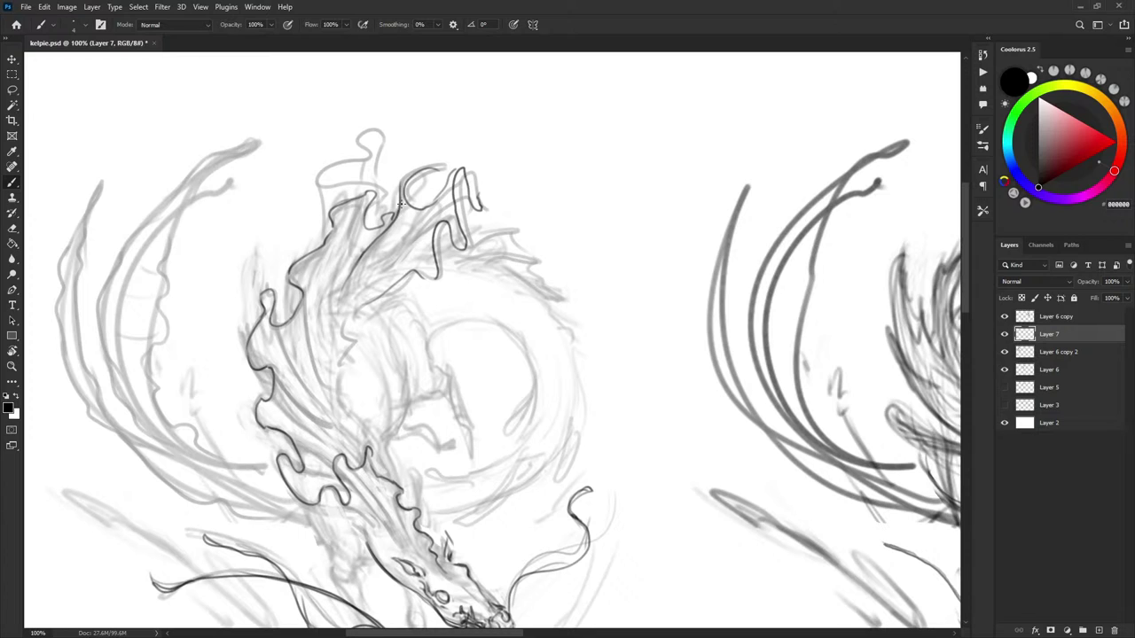
pyautogui.moveTo(401, 203)
pyautogui.mouseDown()
pyautogui.moveTo(430, 165)
pyautogui.moveTo(441, 182)
pyautogui.mouseUp()
pyautogui.hotkey('ctrl', 'z')
pyautogui.moveTo(399, 217)
pyautogui.mouseDown()
pyautogui.moveTo(424, 163)
pyautogui.moveTo(438, 176)
pyautogui.mouseUp()
pyautogui.moveTo(466, 175); pyautogui.dragTo(460, 206)
# Clear the curled end of the crest lock using a lasso selection
pyautogui.press('l')
pyautogui.moveTo(397, 209)
pyautogui.mouseDown()
pyautogui.moveTo(448, 207)
pyautogui.moveTo(399, 175)
pyautogui.moveTo(437, 164)
pyautogui.moveTo(441, 190)
pyautogui.moveTo(479, 212)
pyautogui.mouseUp()
pyautogui.press('Delete')
pyautogui.hotkey('ctrl', 'd')
pyautogui.press('b')
pyautogui.hotkey('ctrl', 'z')
# Redraw the middle crest lock as an upright fold and ink strands running from the ribbon lock into the mane
pyautogui.moveTo(440, 258)
pyautogui.mouseDown()
pyautogui.moveTo(433, 228)
pyautogui.moveTo(419, 255)
pyautogui.moveTo(433, 274)
pyautogui.moveTo(419, 271)
pyautogui.moveTo(356, 313)
pyautogui.mouseUp()
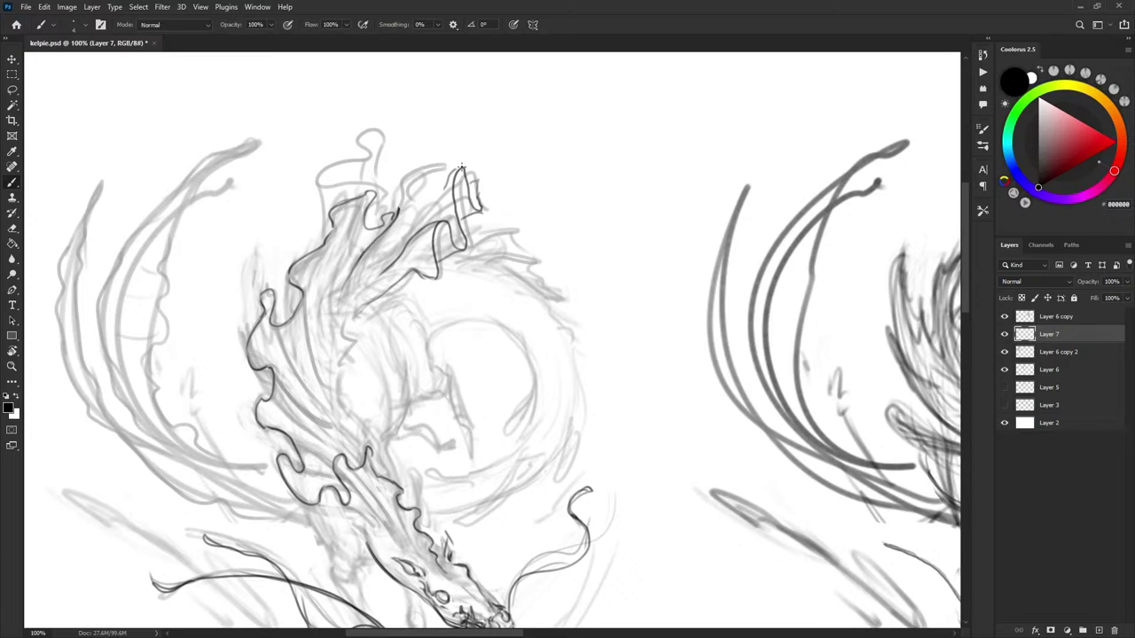
pyautogui.moveTo(446, 186); pyautogui.dragTo(391, 243)
pyautogui.moveTo(418, 201)
pyautogui.mouseDown()
pyautogui.moveTo(382, 241)
pyautogui.moveTo(426, 172)
pyautogui.mouseUp()
pyautogui.hotkey('ctrl', 'z')
pyautogui.hotkey('ctrl', 'z')
pyautogui.moveTo(394, 219); pyautogui.dragTo(423, 173)
pyautogui.moveTo(400, 212); pyautogui.dragTo(433, 162)
pyautogui.hotkey('ctrl', 'z')
pyautogui.hotkey('ctrl', 'z')
pyautogui.moveTo(395, 219)
pyautogui.mouseDown()
pyautogui.moveTo(428, 163)
pyautogui.moveTo(438, 184)
pyautogui.moveTo(442, 174)
pyautogui.moveTo(432, 195)
pyautogui.mouseUp()
pyautogui.hotkey('ctrl', 'z')
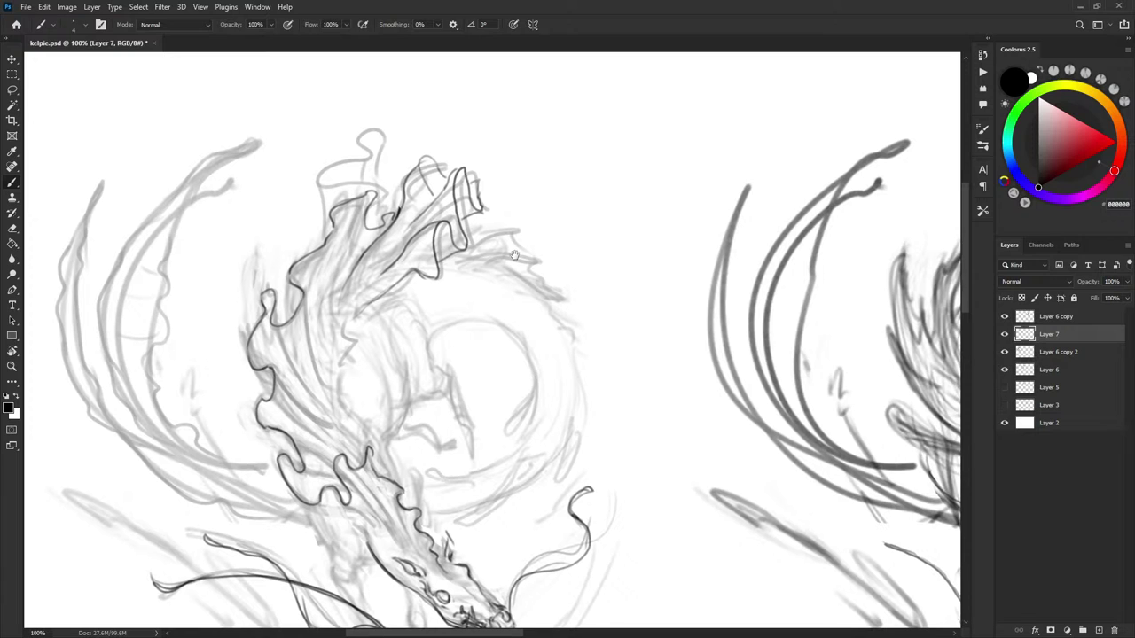
# Ink the tall looping lock above the mane's crest with a folded, curled top
pyautogui.moveTo(511, 238); pyautogui.dragTo(519, 231)
pyautogui.moveTo(384, 193)
pyautogui.mouseDown()
pyautogui.moveTo(328, 166)
pyautogui.moveTo(377, 149)
pyautogui.moveTo(367, 126)
pyautogui.moveTo(384, 149)
pyautogui.mouseUp()
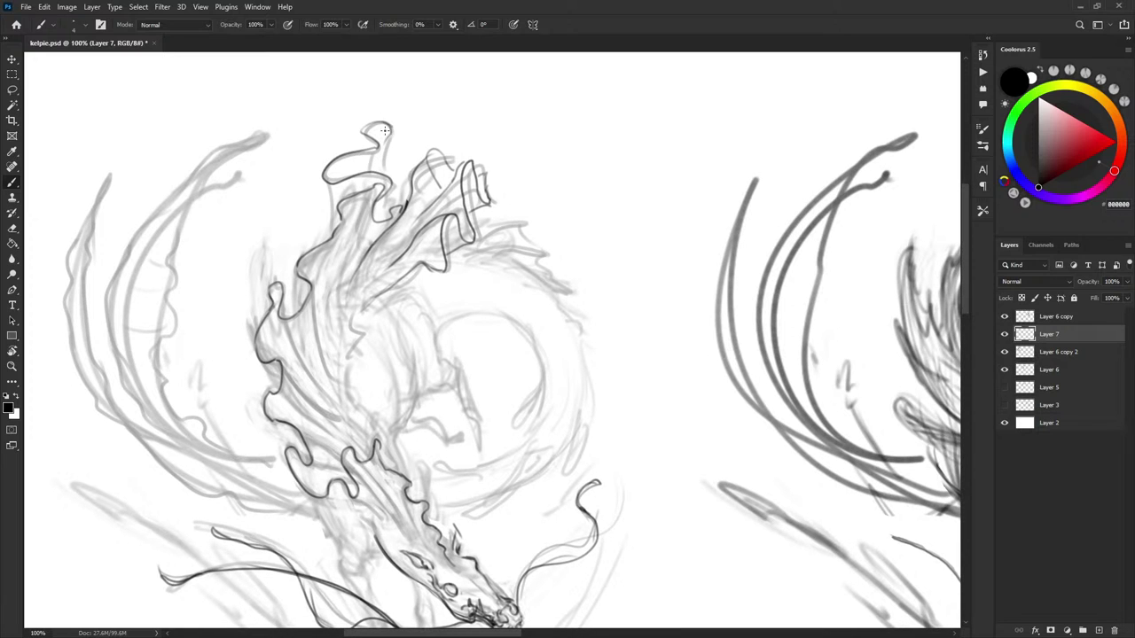
pyautogui.moveTo(386, 123); pyautogui.dragTo(387, 172)
pyautogui.moveTo(360, 128); pyautogui.dragTo(360, 150)
# Ink long fold lines from the crest locks down into the base of the mane
pyautogui.moveTo(340, 219); pyautogui.dragTo(335, 324)
pyautogui.moveTo(372, 193); pyautogui.dragTo(357, 254)
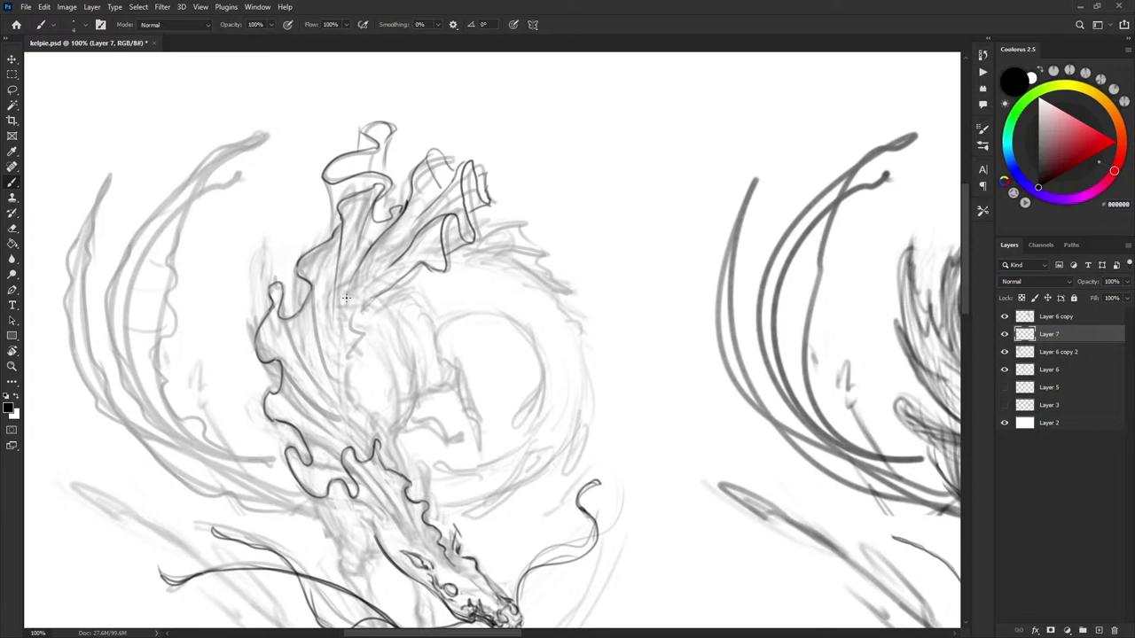
pyautogui.moveTo(360, 213); pyautogui.dragTo(345, 324)
pyautogui.moveTo(365, 251)
pyautogui.mouseDown()
pyautogui.moveTo(351, 342)
pyautogui.moveTo(376, 299)
pyautogui.moveTo(442, 257)
pyautogui.moveTo(400, 270)
pyautogui.moveTo(445, 262)
pyautogui.moveTo(449, 217)
pyautogui.moveTo(476, 219)
pyautogui.mouseUp()
# Alternate black and white to tidy the crest locks, darken the mane's lower edge and close the middle lock's tip
pyautogui.press('x')
pyautogui.press('x')
pyautogui.press('x')
pyautogui.press('x')
pyautogui.press('x')
pyautogui.press('x')
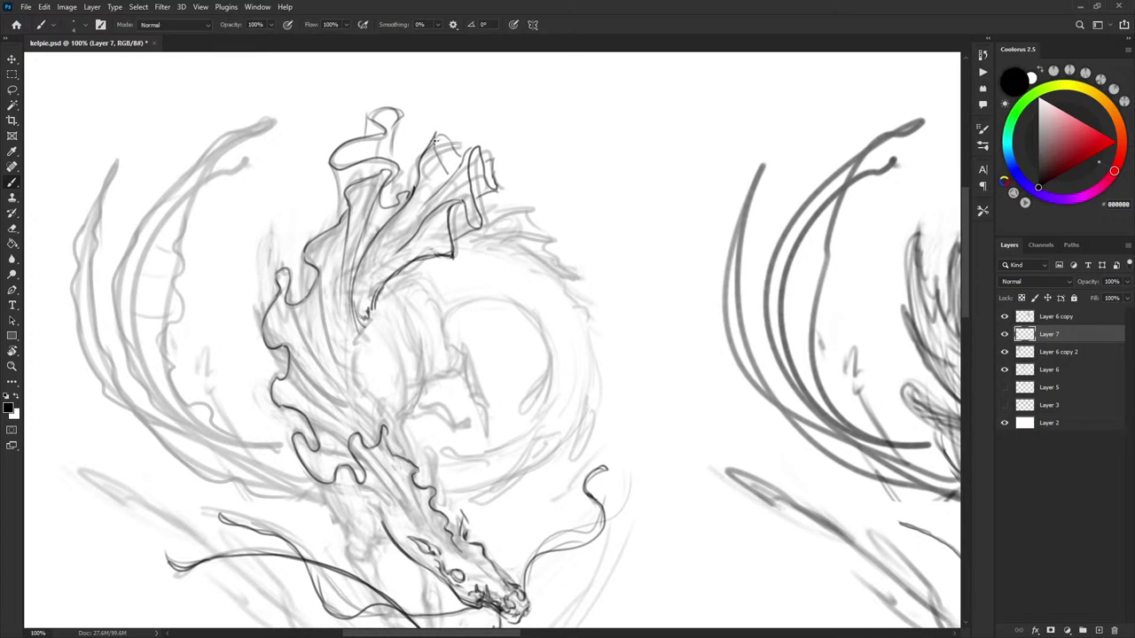
pyautogui.moveTo(432, 146); pyautogui.dragTo(449, 141)
pyautogui.moveTo(372, 170)
pyautogui.mouseDown()
pyautogui.moveTo(440, 117)
pyautogui.moveTo(410, 163)
pyautogui.mouseUp()
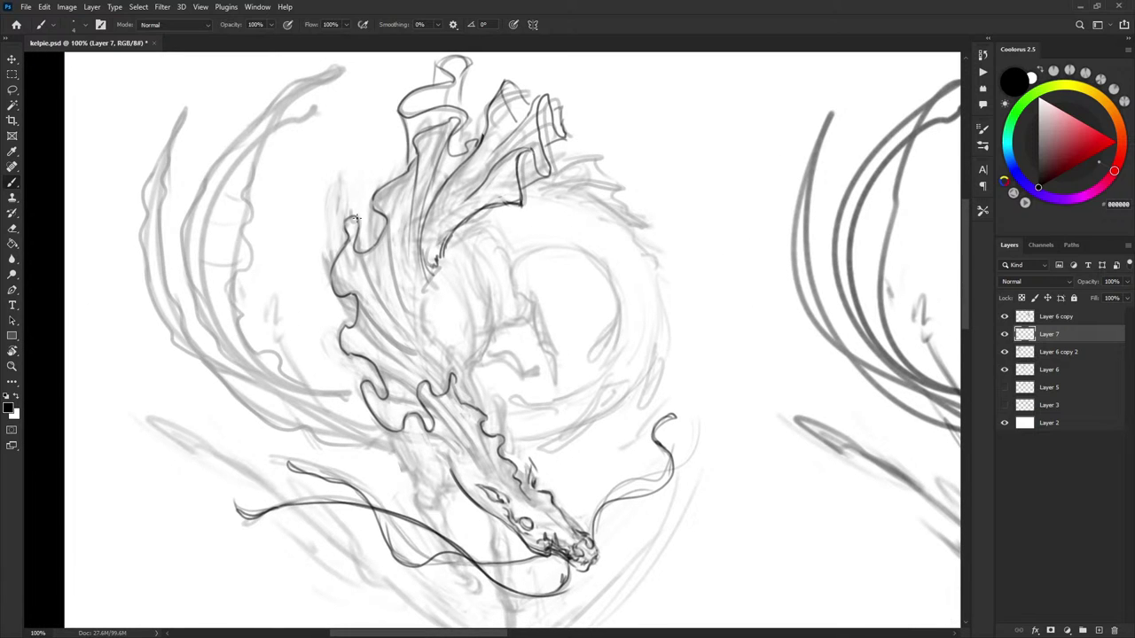
# Ink curved fold lines from the scalloped outer edge of the mane inward toward the neck
pyautogui.moveTo(358, 219); pyautogui.dragTo(366, 247)
pyautogui.moveTo(373, 208)
pyautogui.mouseDown()
pyautogui.moveTo(365, 255)
pyautogui.moveTo(390, 252)
pyautogui.moveTo(428, 335)
pyautogui.mouseUp()
pyautogui.moveTo(410, 205)
pyautogui.mouseDown()
pyautogui.moveTo(410, 263)
pyautogui.moveTo(429, 329)
pyautogui.moveTo(429, 193)
pyautogui.mouseUp()
pyautogui.moveTo(341, 180)
pyautogui.mouseDown()
pyautogui.moveTo(355, 220)
pyautogui.moveTo(411, 281)
pyautogui.mouseUp()
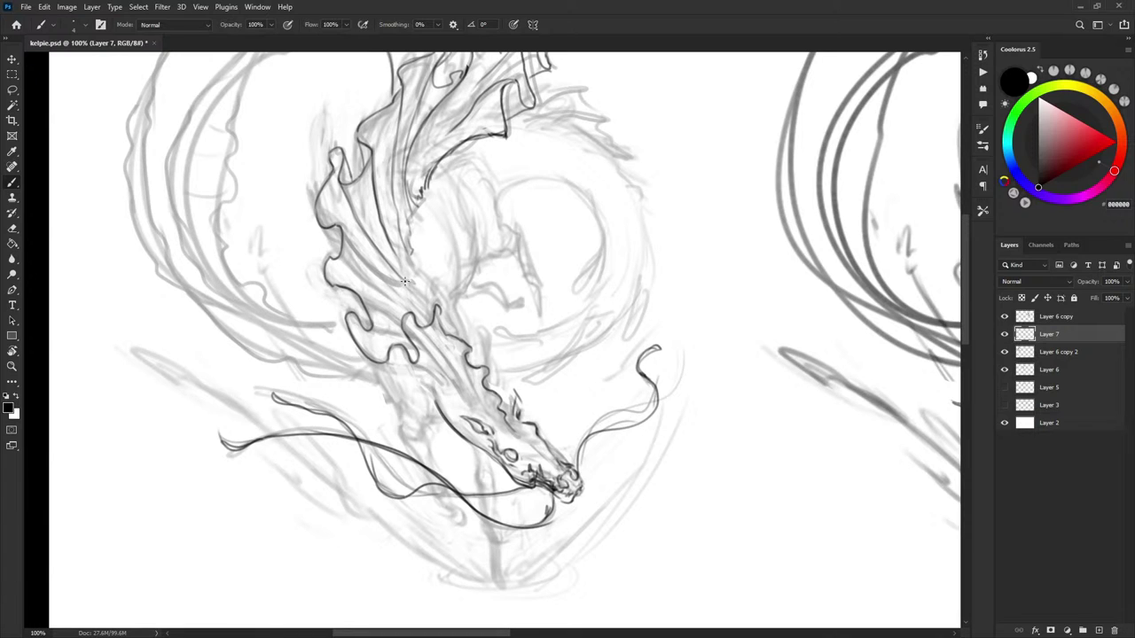
pyautogui.moveTo(338, 228); pyautogui.dragTo(409, 294)
pyautogui.moveTo(328, 229)
pyautogui.mouseDown()
pyautogui.moveTo(356, 276)
pyautogui.moveTo(402, 310)
pyautogui.moveTo(398, 343)
pyautogui.mouseUp()
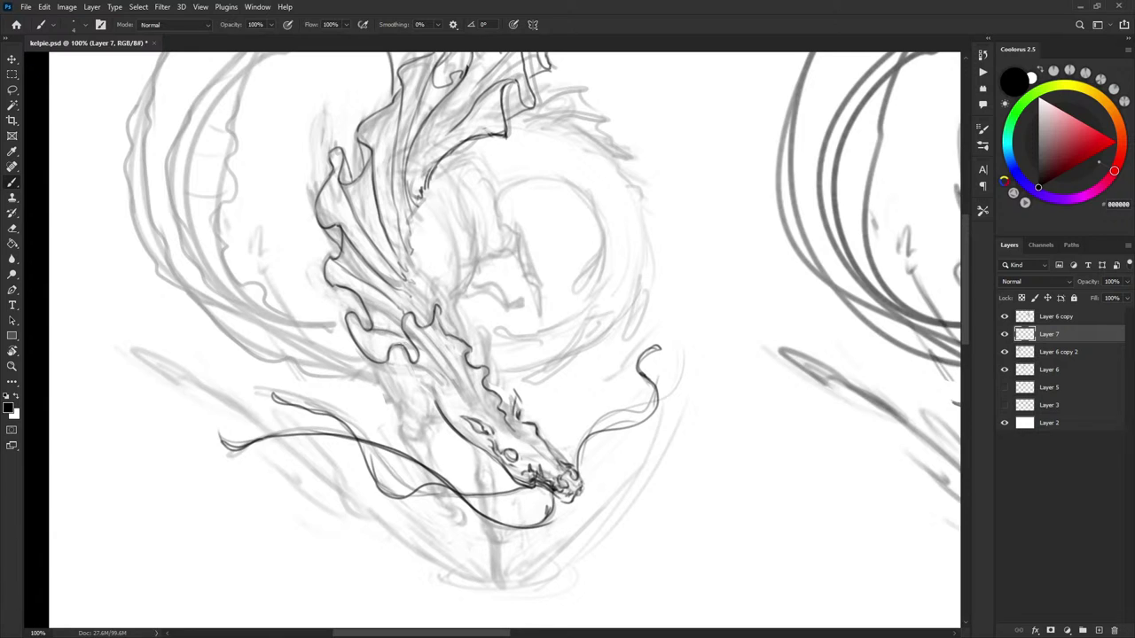
# Ink curved fold lines through the lower mane, from its scalloped edge down toward the back of the head
pyautogui.moveTo(350, 312); pyautogui.dragTo(370, 320)
pyautogui.moveTo(415, 321); pyautogui.dragTo(467, 404)
pyautogui.moveTo(478, 406); pyautogui.dragTo(464, 360)
pyautogui.moveTo(437, 317); pyautogui.dragTo(508, 432)
pyautogui.moveTo(605, 299); pyautogui.dragTo(606, 353)
# Compare the inked lines with the underlying sketch by toggling the visibility of Layer 6 copy 2 and Layer 7
pyautogui.hotkey('ctrl', '-')
pyautogui.click(1005, 354)
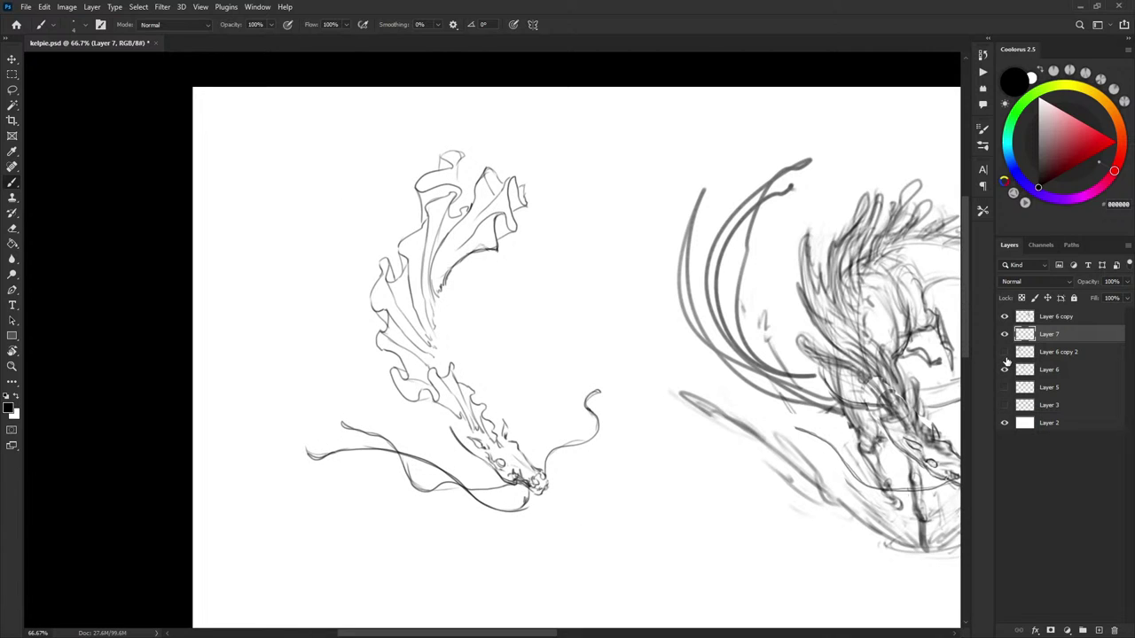
pyautogui.click(1005, 355)
pyautogui.click(1005, 353)
pyautogui.click(1005, 353)
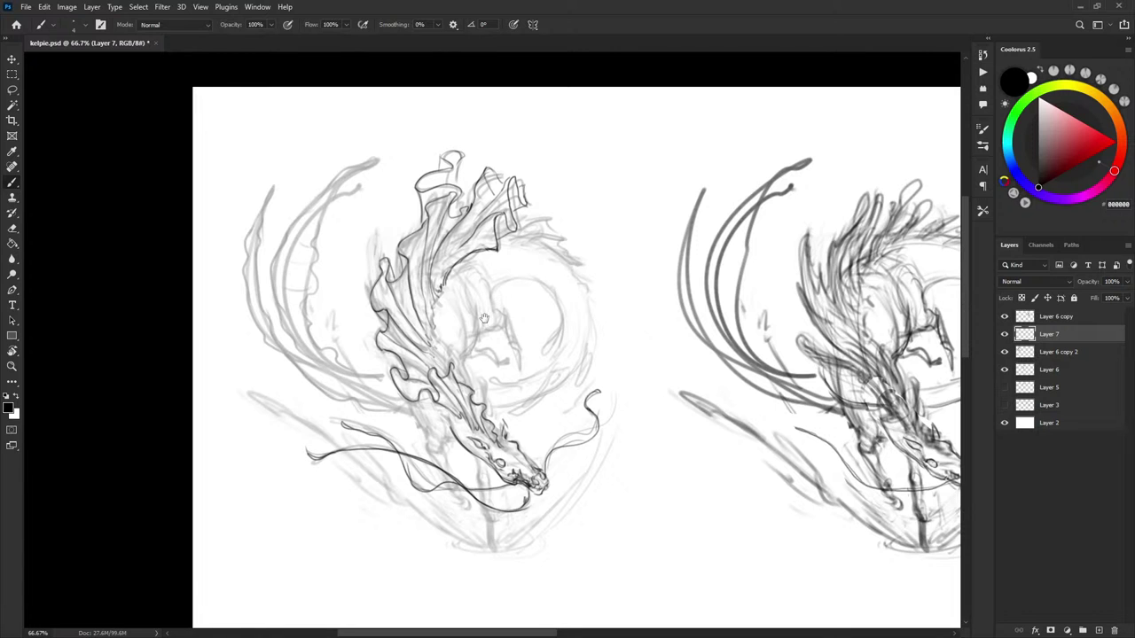
pyautogui.moveTo(485, 318); pyautogui.dragTo(521, 329)
pyautogui.click(1005, 334)
pyautogui.click(1004, 335)
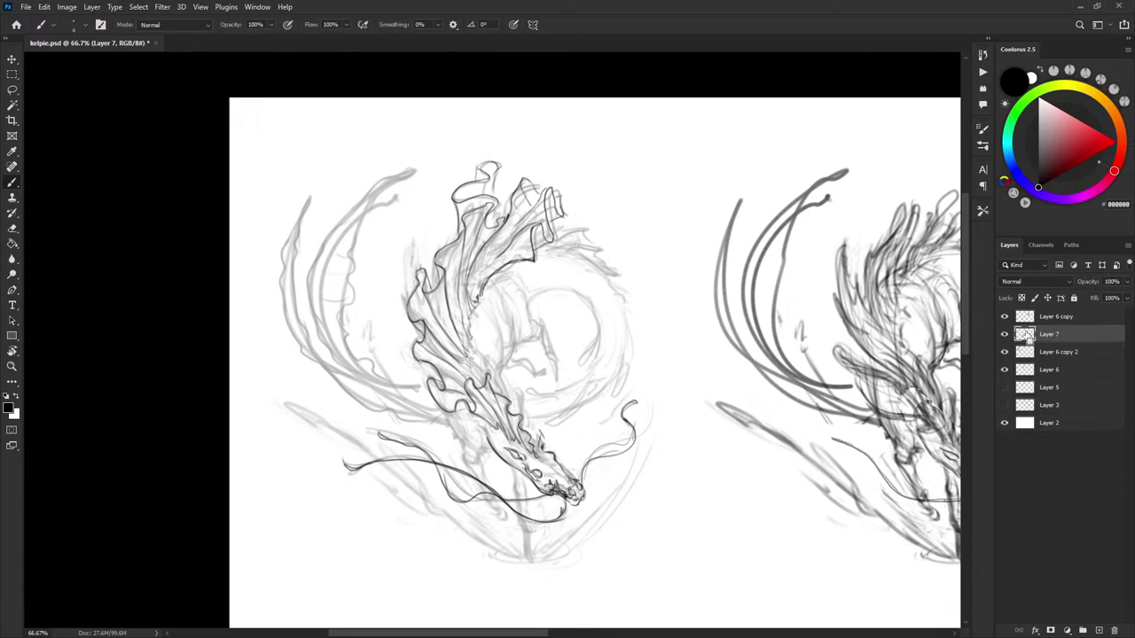
pyautogui.hotkey('ctrl', '1')
pyautogui.click(1005, 334)
pyautogui.click(1004, 334)
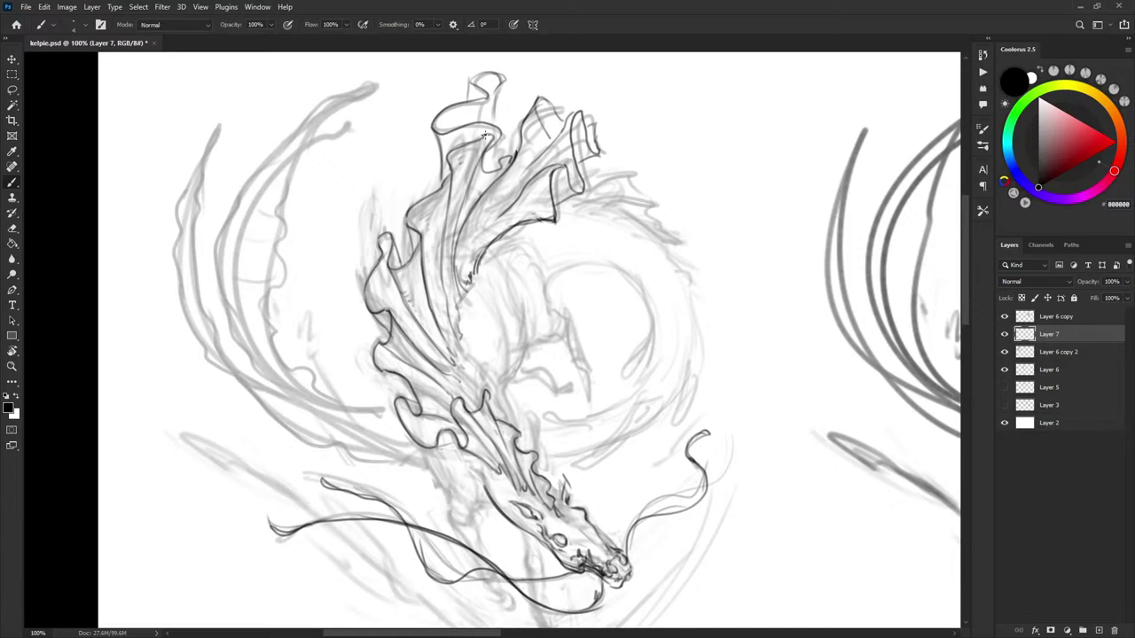
# Refine the fold between the crest locks with black and white strokes, darkening the hollow where they meet
pyautogui.moveTo(484, 133)
pyautogui.mouseDown()
pyautogui.moveTo(477, 178)
pyautogui.moveTo(491, 138)
pyautogui.moveTo(484, 168)
pyautogui.moveTo(492, 140)
pyautogui.moveTo(489, 168)
pyautogui.moveTo(483, 154)
pyautogui.moveTo(510, 161)
pyautogui.mouseUp()
pyautogui.press('x')
pyautogui.press('x')
pyautogui.press('x')
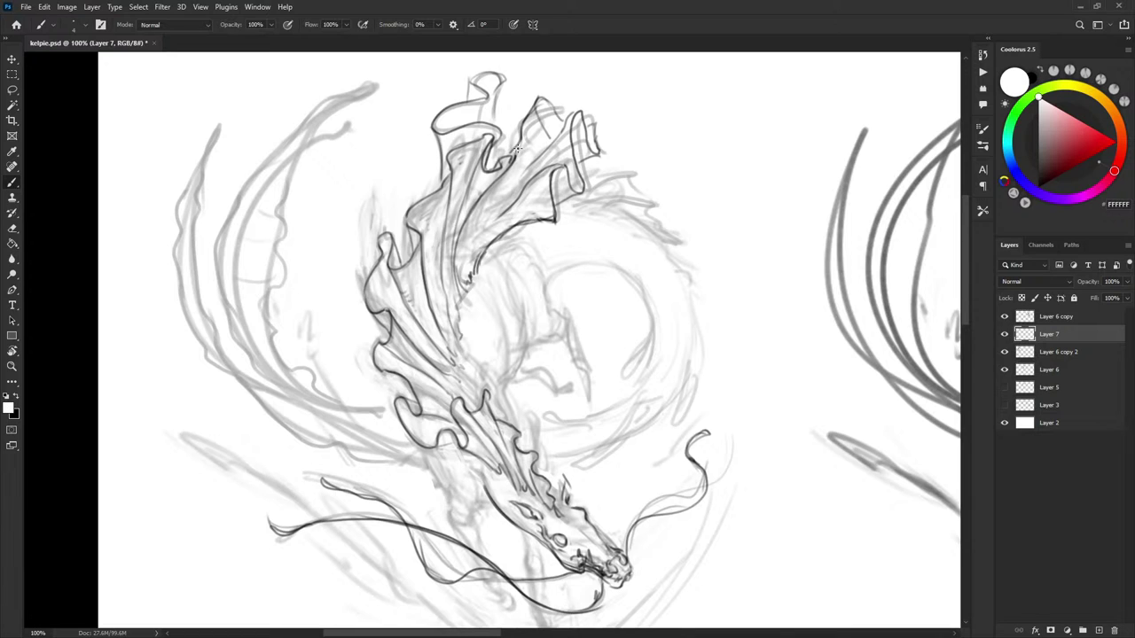
pyautogui.press('x')
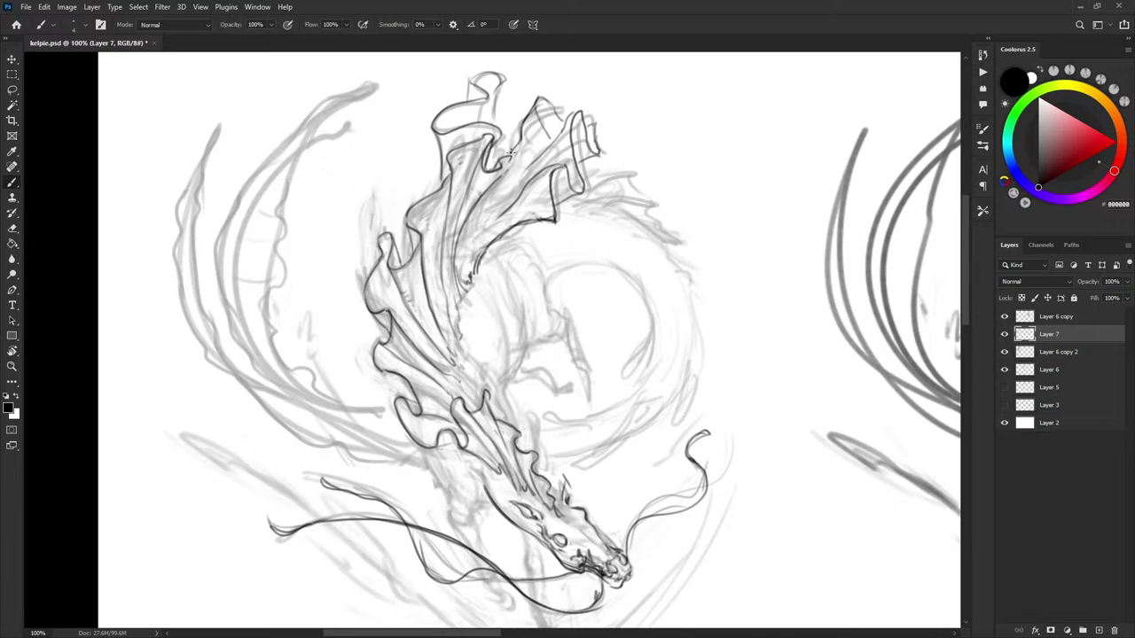
pyautogui.press('x')
pyautogui.press('x')
pyautogui.moveTo(503, 165); pyautogui.dragTo(483, 184)
pyautogui.press('x')
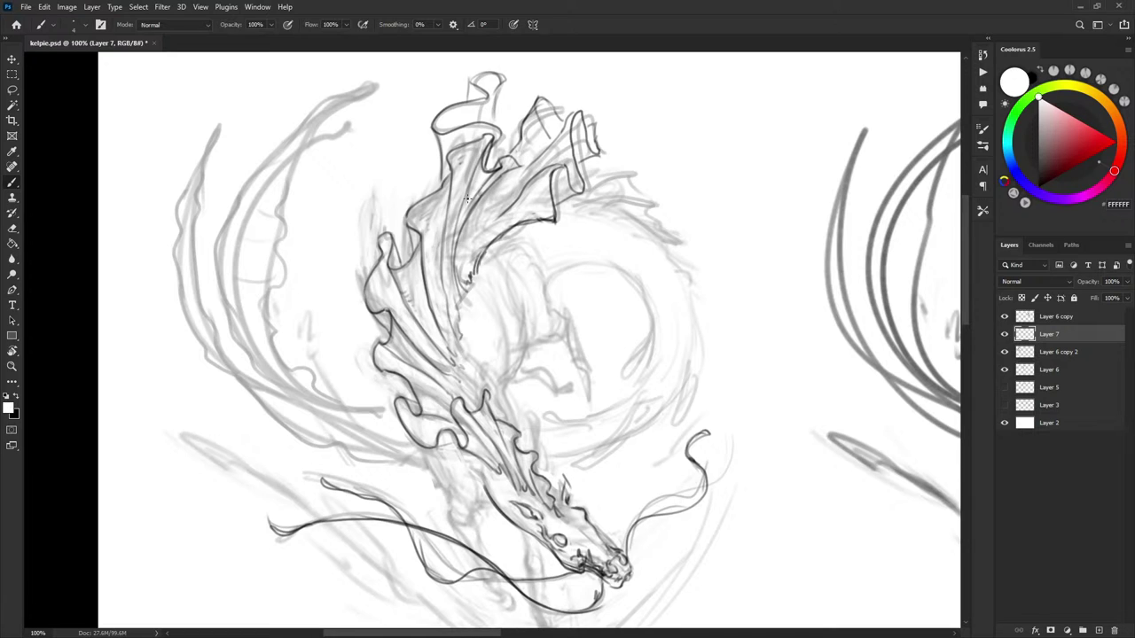
pyautogui.press('x')
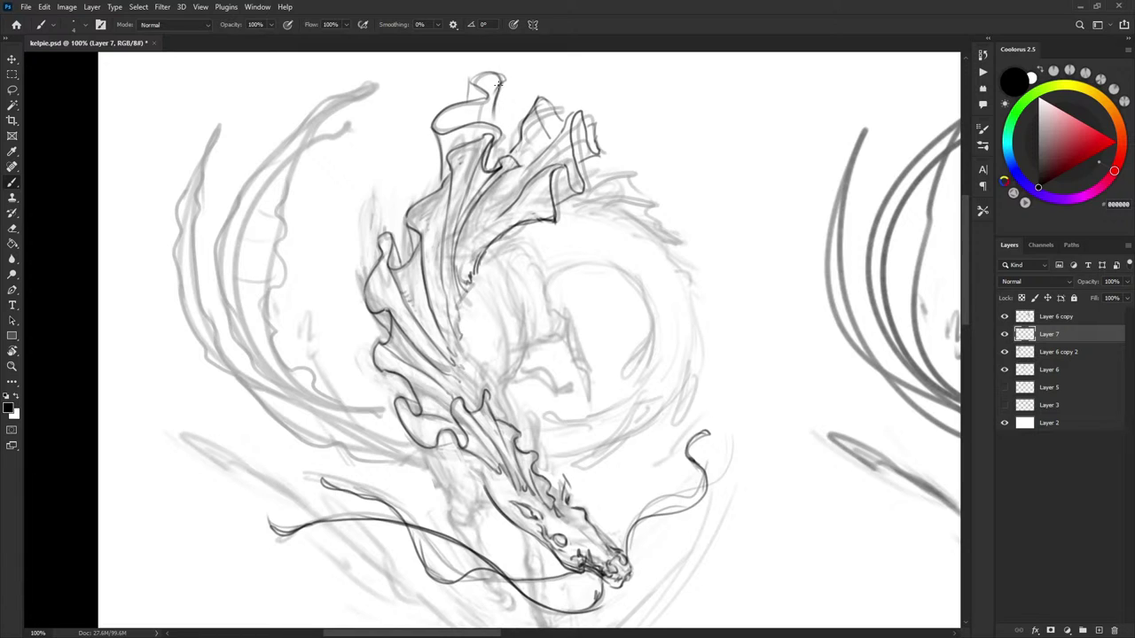
# Ink the inner fold of the crest's curled top and strengthen the fold lines along the mane's outer edge
pyautogui.moveTo(498, 82)
pyautogui.mouseDown()
pyautogui.moveTo(485, 129)
pyautogui.moveTo(480, 121)
pyautogui.mouseUp()
pyautogui.moveTo(470, 83)
pyautogui.mouseDown()
pyautogui.moveTo(478, 78)
pyautogui.moveTo(468, 97)
pyautogui.moveTo(486, 95)
pyautogui.mouseUp()
pyautogui.moveTo(526, 197); pyautogui.dragTo(530, 156)
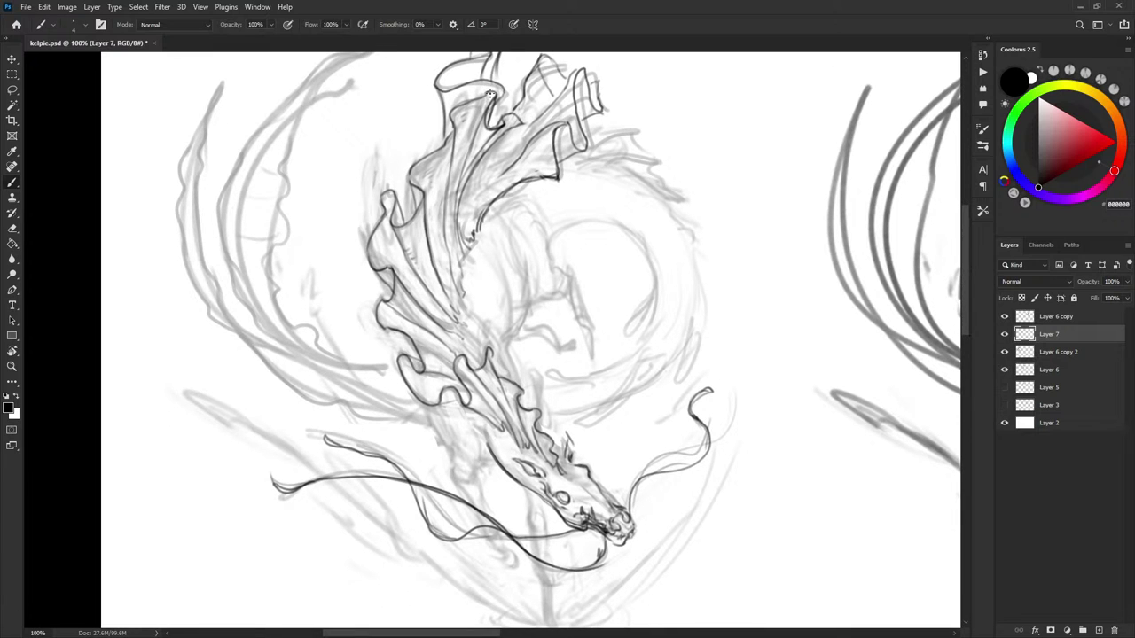
pyautogui.moveTo(450, 142); pyautogui.dragTo(441, 176)
pyautogui.press('x')
pyautogui.press('x')
pyautogui.moveTo(417, 205); pyautogui.dragTo(410, 183)
pyautogui.moveTo(375, 271)
pyautogui.mouseDown()
pyautogui.moveTo(390, 282)
pyautogui.moveTo(363, 238)
pyautogui.moveTo(393, 243)
pyautogui.moveTo(396, 262)
pyautogui.mouseUp()
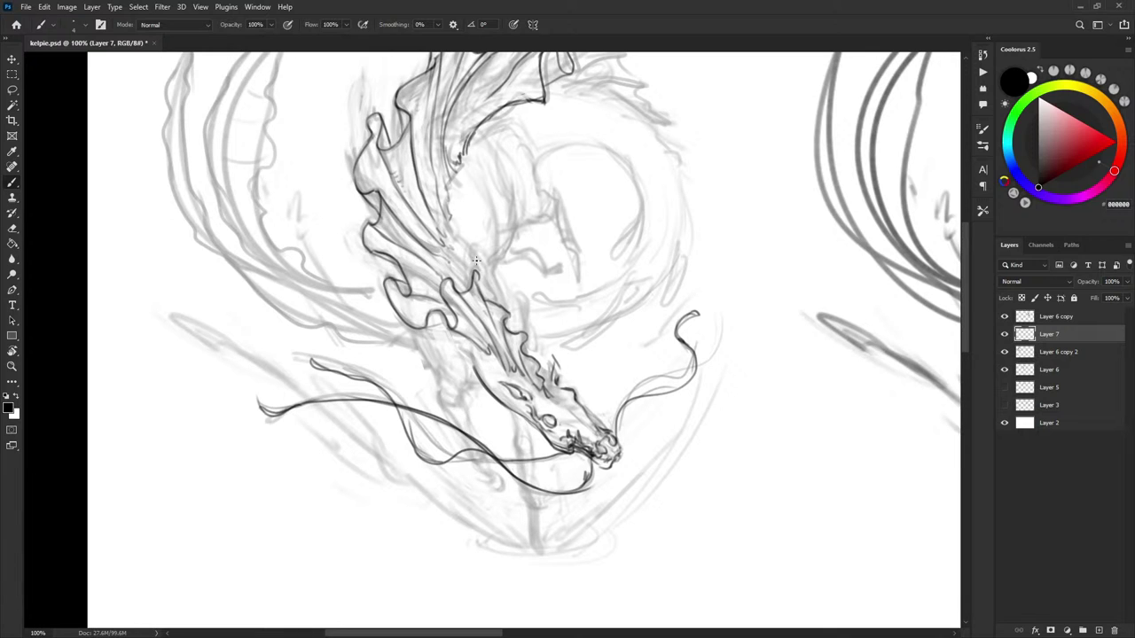
# Ink extra strands and short fold lines where the mane's lower locks meet the neck
pyautogui.moveTo(516, 234)
pyautogui.mouseDown()
pyautogui.moveTo(502, 200)
pyautogui.moveTo(496, 240)
pyautogui.mouseUp()
pyautogui.moveTo(398, 230)
pyautogui.mouseDown()
pyautogui.moveTo(425, 256)
pyautogui.moveTo(474, 199)
pyautogui.mouseUp()
pyautogui.moveTo(485, 259); pyautogui.dragTo(480, 237)
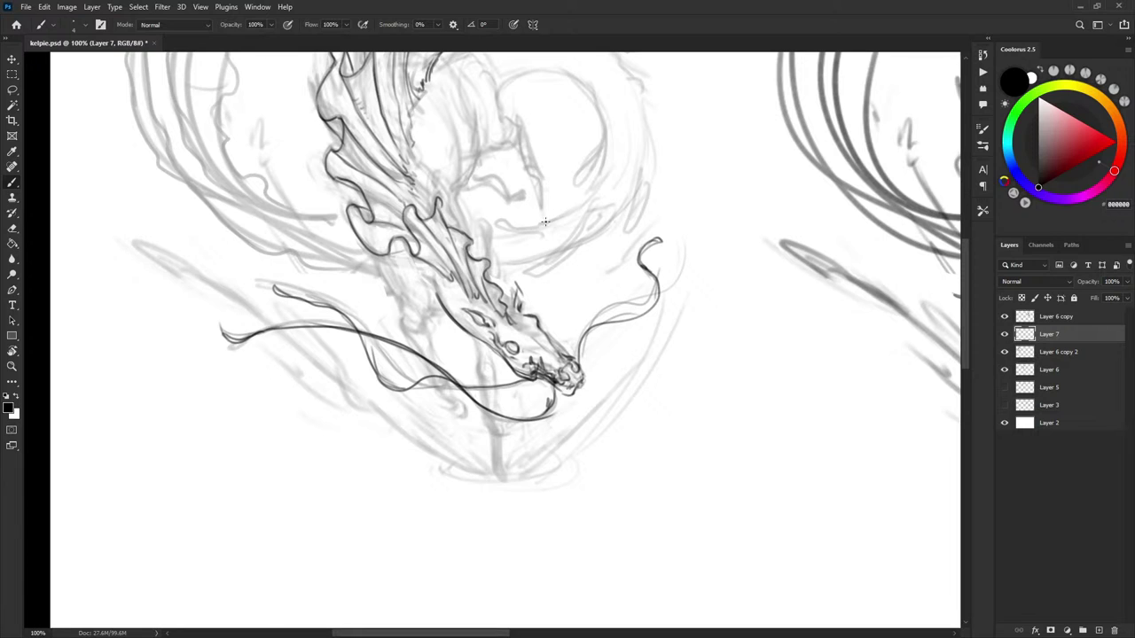
pyautogui.scroll(2, 544, 221)
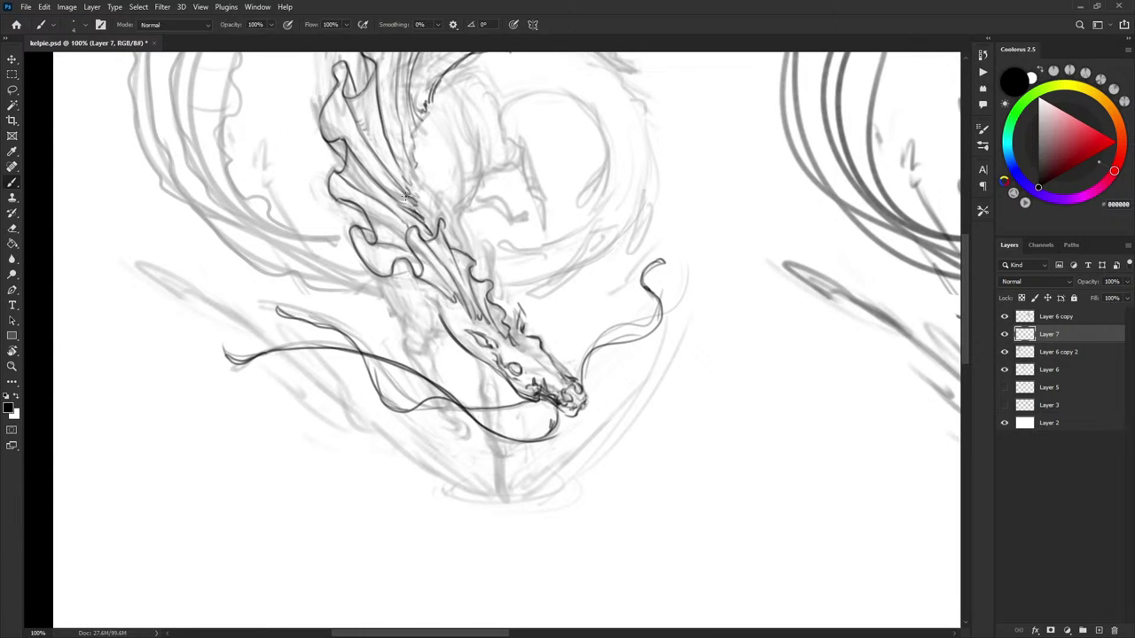
pyautogui.moveTo(429, 241); pyautogui.dragTo(421, 225)
# Ink short jagged hair strands along the mane's inner base, from the neck up toward the crest
pyautogui.moveTo(406, 186)
pyautogui.mouseDown()
pyautogui.moveTo(408, 171)
pyautogui.moveTo(405, 236)
pyautogui.mouseUp()
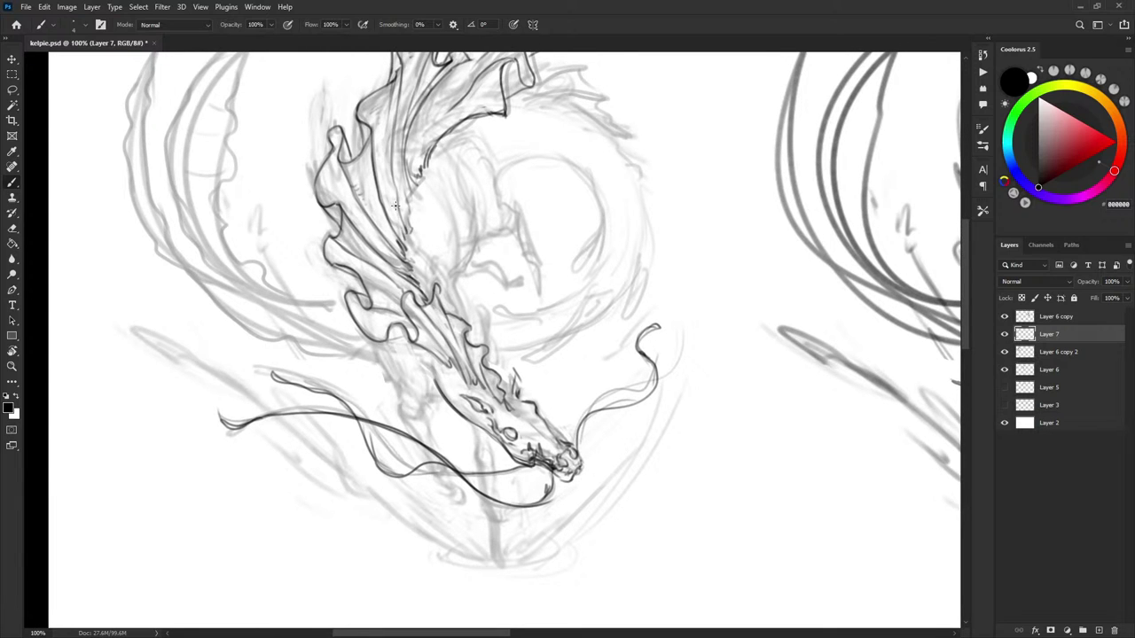
pyautogui.press('x')
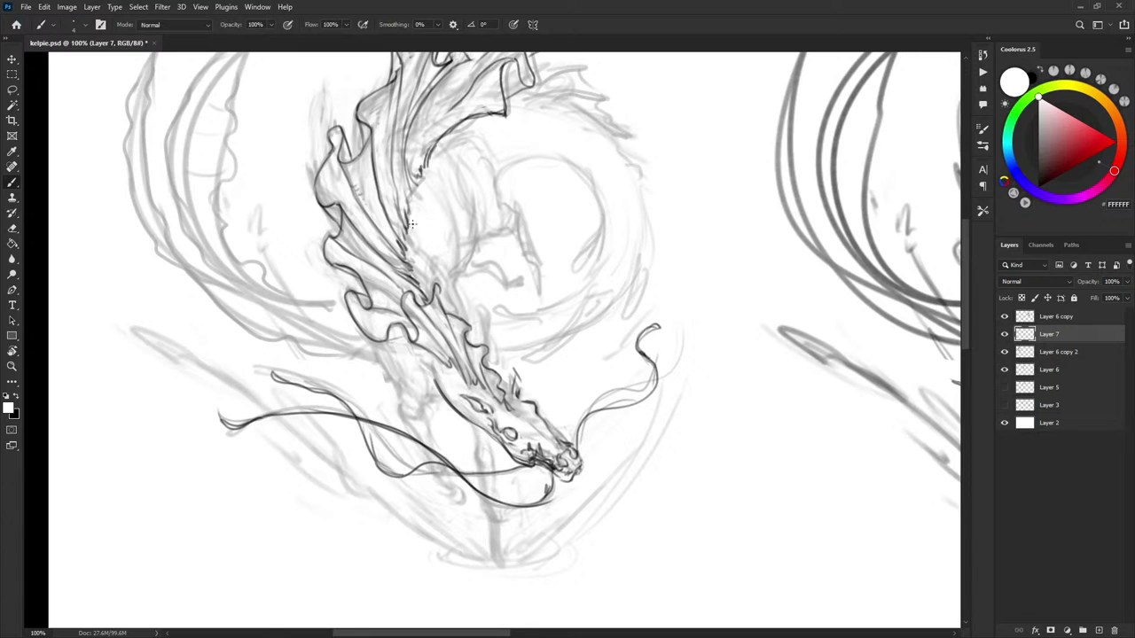
pyautogui.press('x')
pyautogui.moveTo(406, 211)
pyautogui.mouseDown()
pyautogui.moveTo(404, 161)
pyautogui.moveTo(408, 194)
pyautogui.moveTo(418, 142)
pyautogui.mouseUp()
pyautogui.moveTo(479, 162); pyautogui.dragTo(475, 166)
pyautogui.moveTo(541, 142); pyautogui.dragTo(519, 202)
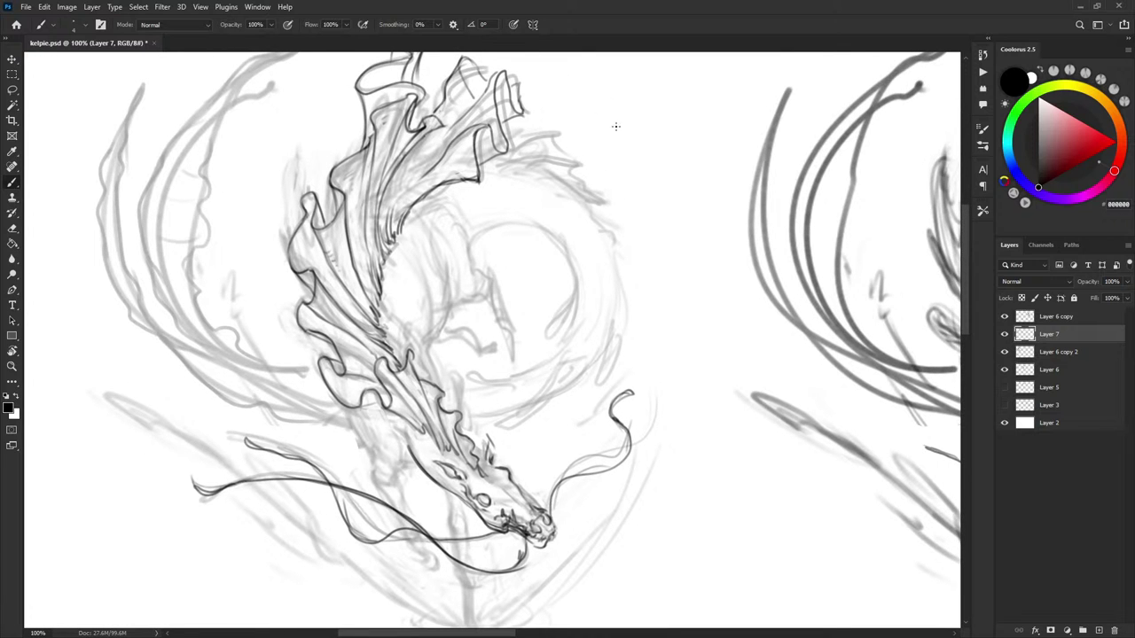
pyautogui.scroll(-5, 493, 238)
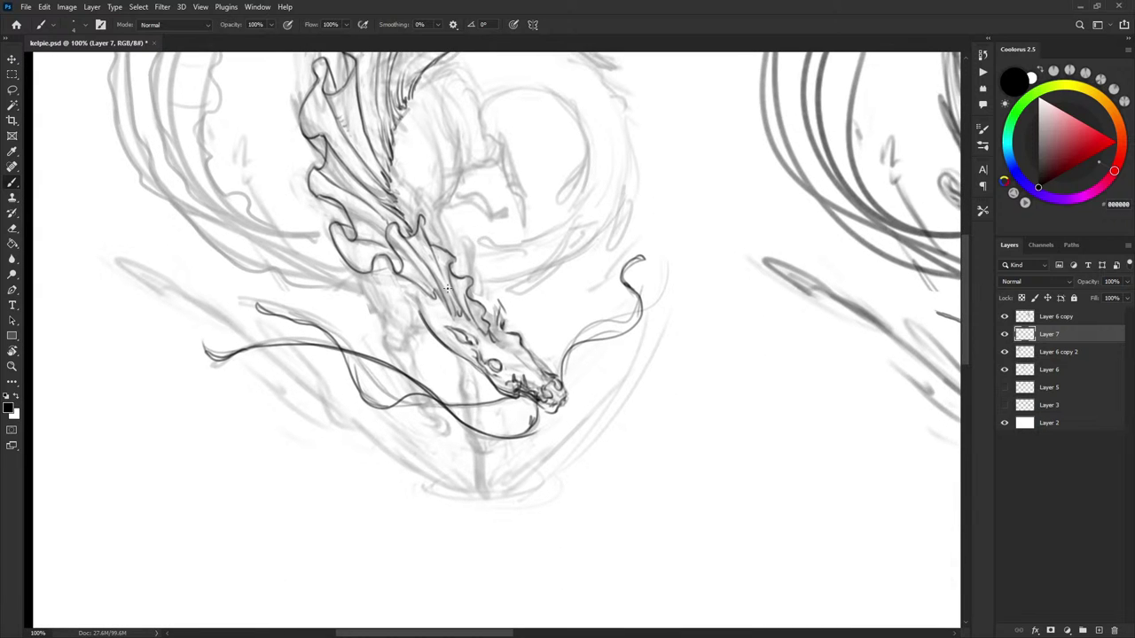
# Ink the chest and upper foreleg outline below the mane, down to the bent knee
pyautogui.moveTo(358, 277)
pyautogui.mouseDown()
pyautogui.moveTo(385, 326)
pyautogui.moveTo(396, 324)
pyautogui.mouseUp()
pyautogui.scroll(-1, 431, 307)
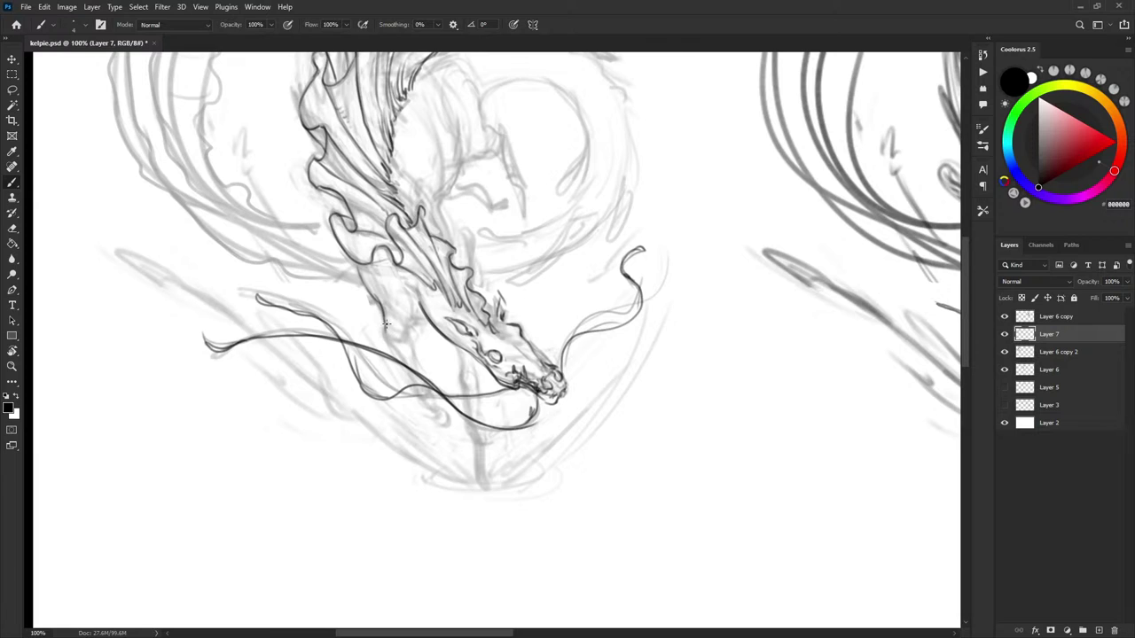
pyautogui.moveTo(387, 325)
pyautogui.mouseDown()
pyautogui.moveTo(390, 338)
pyautogui.moveTo(409, 334)
pyautogui.mouseUp()
pyautogui.moveTo(422, 305); pyautogui.dragTo(411, 282)
pyautogui.moveTo(460, 264)
pyautogui.mouseDown()
pyautogui.moveTo(404, 252)
pyautogui.moveTo(427, 227)
pyautogui.mouseUp()
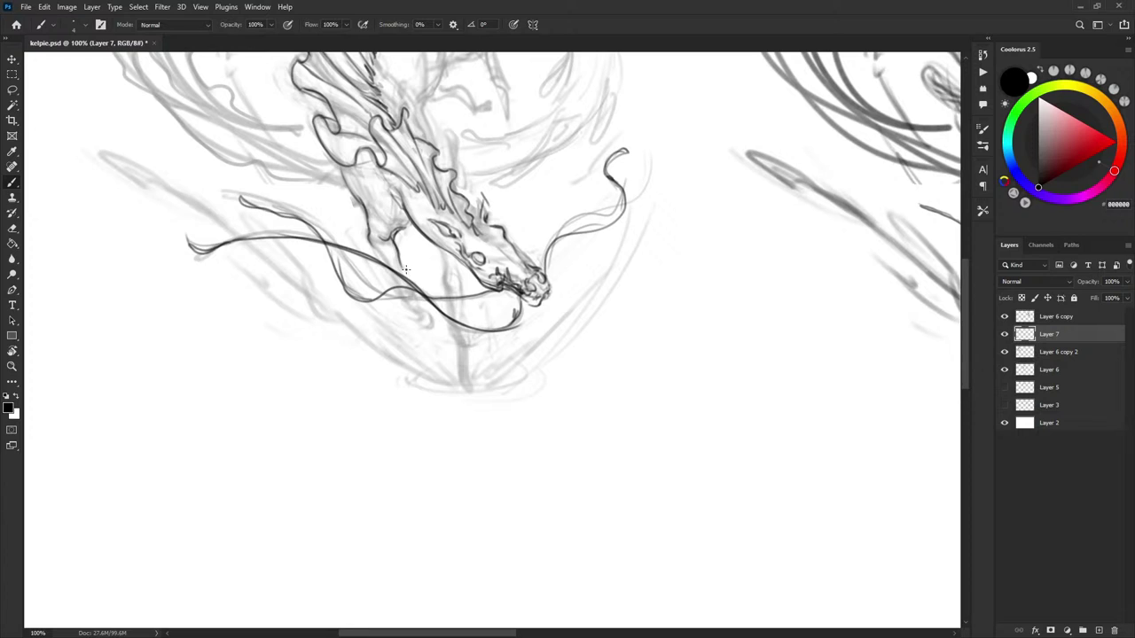
# Ink the bent foreleg from the knee down to its hoof, redoing the first outline stroke
pyautogui.moveTo(371, 244); pyautogui.dragTo(398, 281)
pyautogui.hotkey('ctrl', 'z')
pyautogui.moveTo(370, 245); pyautogui.dragTo(397, 281)
pyautogui.moveTo(420, 324)
pyautogui.mouseDown()
pyautogui.moveTo(431, 323)
pyautogui.moveTo(420, 305)
pyautogui.mouseUp()
pyautogui.moveTo(388, 257); pyautogui.dragTo(396, 271)
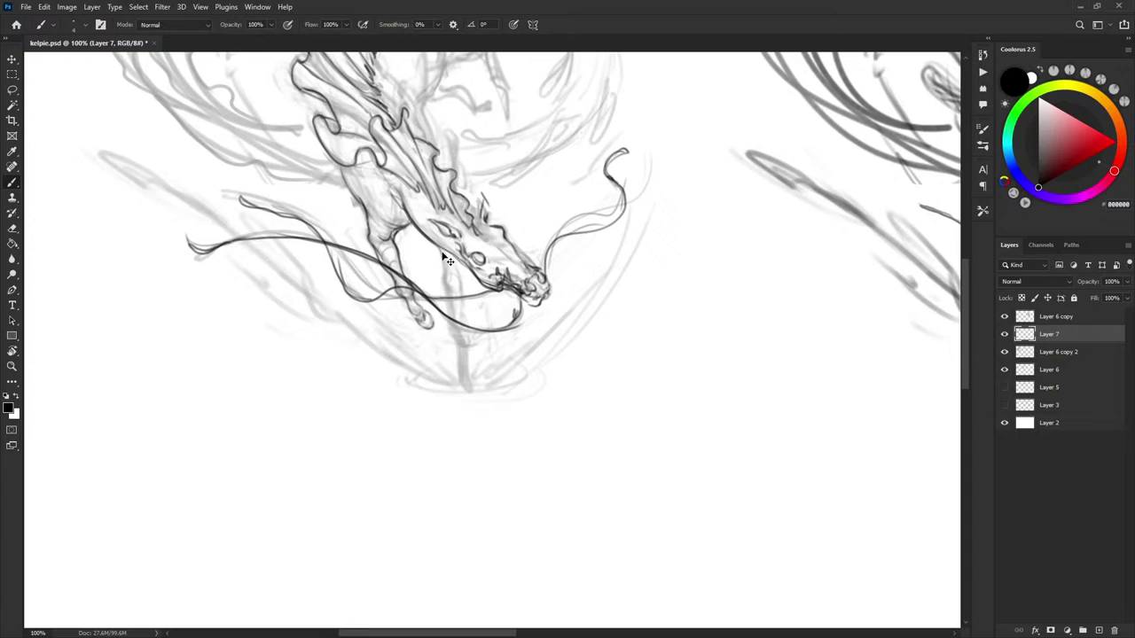
# Ink the knee and upper shin of the straight foreleg behind the head, undoing the first strokes
pyautogui.moveTo(454, 254); pyautogui.dragTo(452, 330)
pyautogui.hotkey('ctrl', 'z')
pyautogui.hotkey('ctrl', 'z')
pyautogui.moveTo(459, 291); pyautogui.dragTo(463, 328)
pyautogui.moveTo(441, 285); pyautogui.dragTo(446, 335)
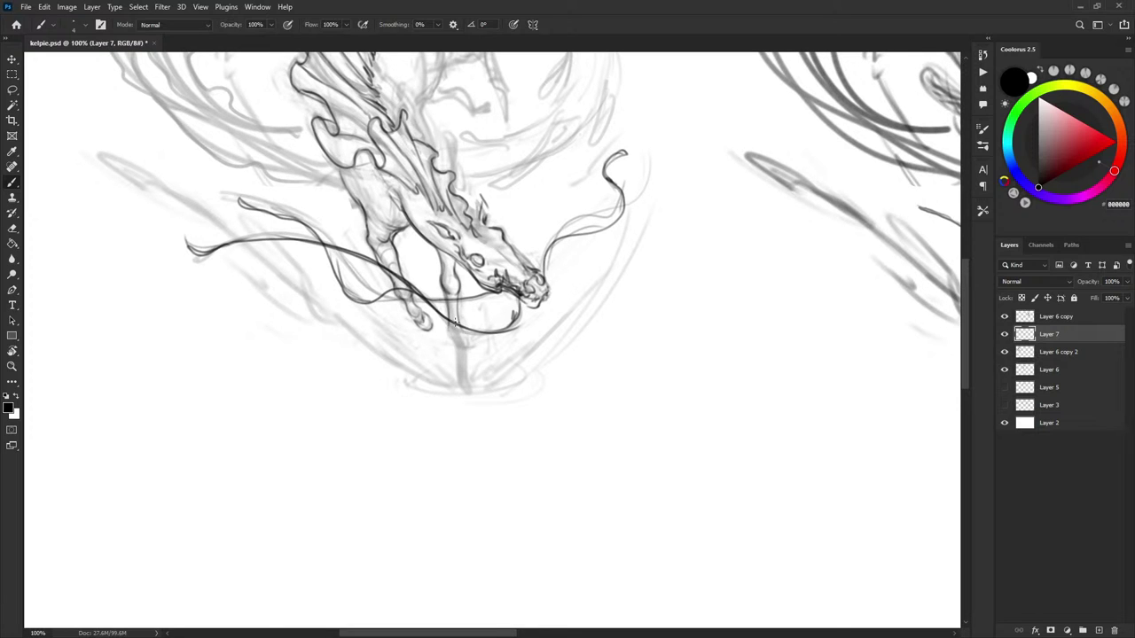
# Extend the straight foreleg down to the water and tidy its flared base with black and white strokes
pyautogui.scroll(1, 563, 278)
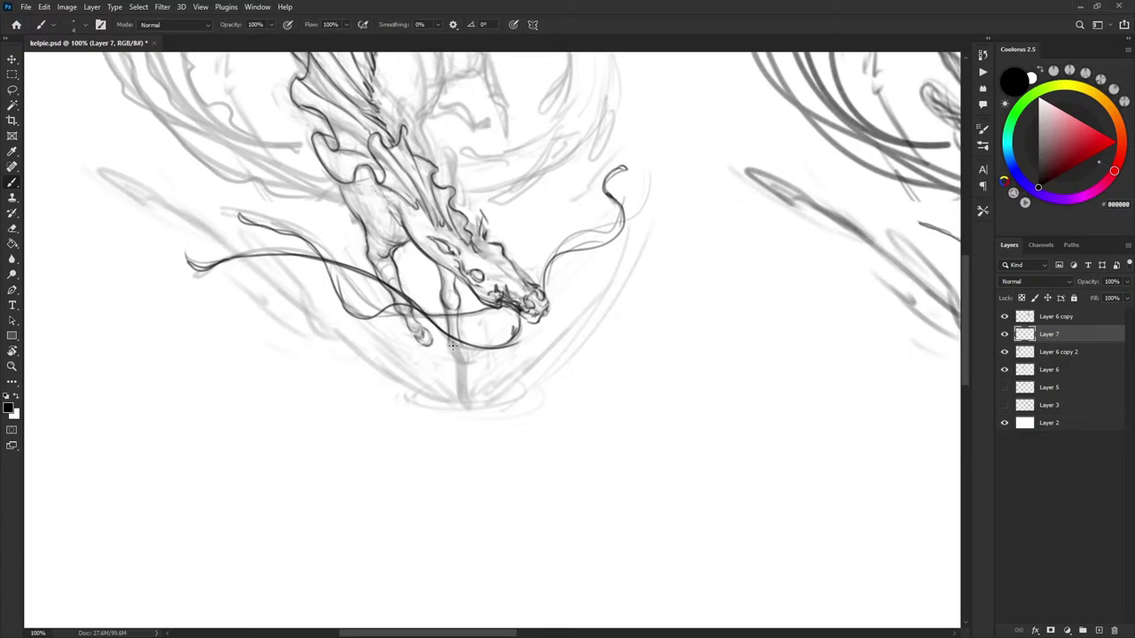
pyautogui.moveTo(452, 335); pyautogui.dragTo(445, 357)
pyautogui.hotkey('ctrl', 'z')
pyautogui.moveTo(449, 313)
pyautogui.mouseDown()
pyautogui.moveTo(446, 358)
pyautogui.moveTo(462, 360)
pyautogui.moveTo(452, 367)
pyautogui.mouseUp()
pyautogui.moveTo(452, 366)
pyautogui.mouseDown()
pyautogui.moveTo(448, 378)
pyautogui.moveTo(469, 379)
pyautogui.moveTo(446, 378)
pyautogui.moveTo(458, 369)
pyautogui.moveTo(471, 381)
pyautogui.mouseUp()
pyautogui.press('x')
pyautogui.moveTo(452, 361); pyautogui.dragTo(448, 374)
pyautogui.moveTo(452, 359)
pyautogui.mouseDown()
pyautogui.moveTo(445, 378)
pyautogui.moveTo(466, 370)
pyautogui.mouseUp()
pyautogui.press('x')
# Ink sweeping splash lines rising from the straight foreleg and a flat elliptical ripple at its base
pyautogui.moveTo(495, 361)
pyautogui.mouseDown()
pyautogui.moveTo(473, 378)
pyautogui.moveTo(555, 330)
pyautogui.mouseUp()
pyautogui.moveTo(497, 379); pyautogui.dragTo(566, 312)
pyautogui.moveTo(523, 376); pyautogui.dragTo(579, 317)
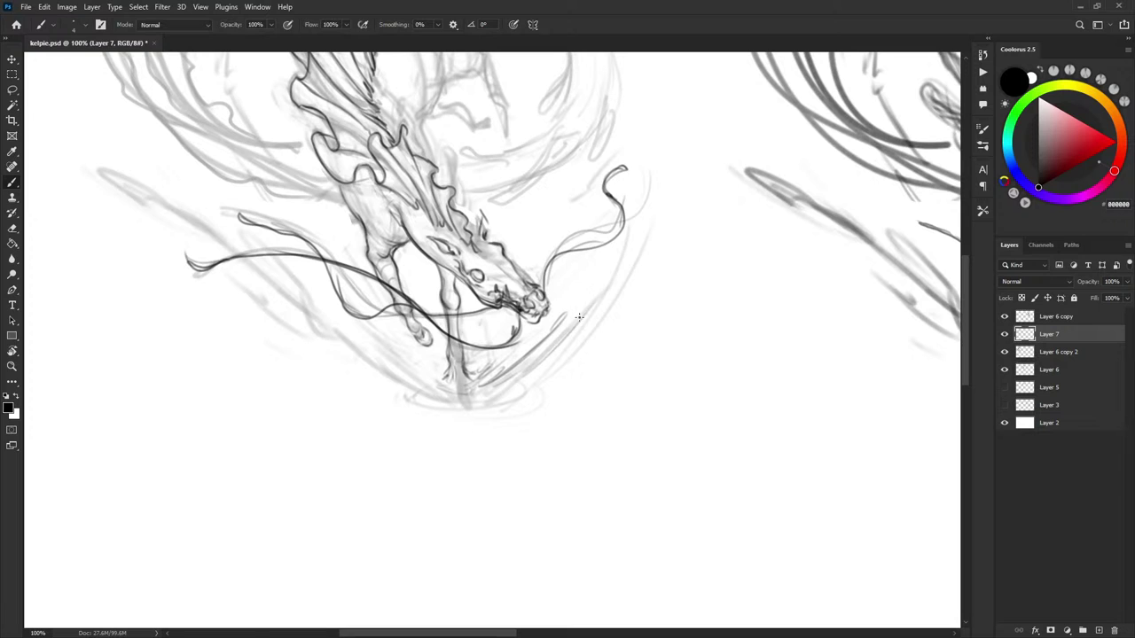
pyautogui.hotkey('ctrl', 'z')
pyautogui.moveTo(471, 386); pyautogui.dragTo(475, 390)
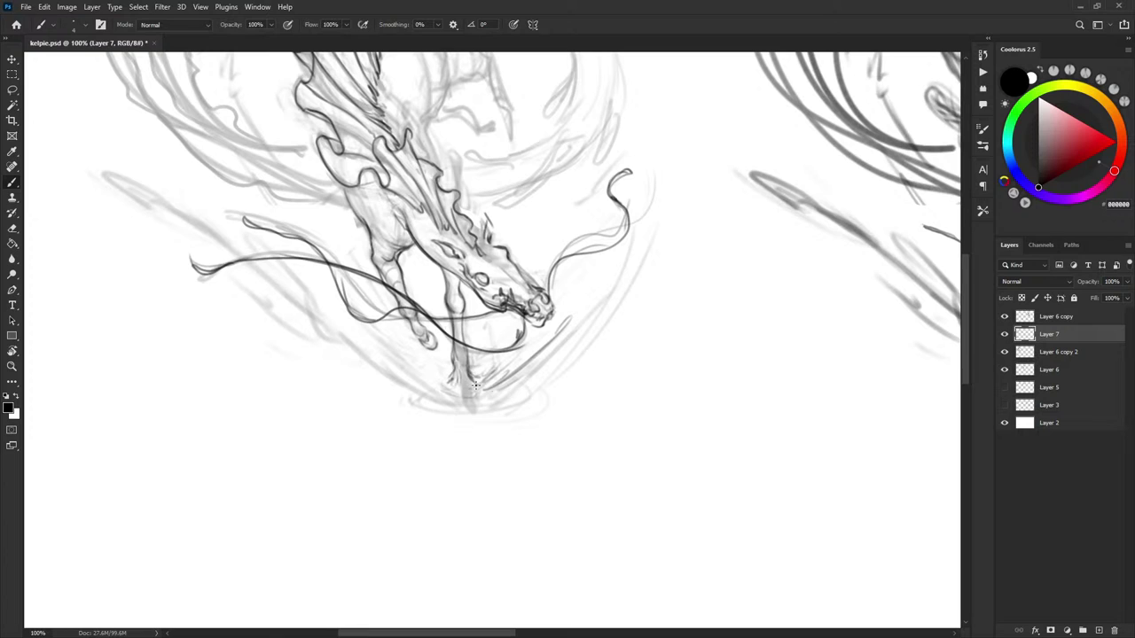
pyautogui.moveTo(457, 404); pyautogui.dragTo(509, 403)
pyautogui.moveTo(448, 404); pyautogui.dragTo(517, 398)
pyautogui.moveTo(566, 358); pyautogui.dragTo(563, 366)
# Ink curling water splashes around both forelegs and check the lines with the sketch layer hidden
pyautogui.moveTo(452, 386)
pyautogui.mouseDown()
pyautogui.moveTo(396, 342)
pyautogui.moveTo(412, 351)
pyautogui.moveTo(399, 349)
pyautogui.moveTo(411, 372)
pyautogui.moveTo(443, 330)
pyautogui.moveTo(482, 321)
pyautogui.moveTo(469, 372)
pyautogui.moveTo(434, 385)
pyautogui.moveTo(442, 365)
pyautogui.moveTo(445, 382)
pyautogui.moveTo(465, 375)
pyautogui.moveTo(467, 389)
pyautogui.moveTo(483, 379)
pyautogui.moveTo(483, 332)
pyautogui.moveTo(492, 342)
pyautogui.moveTo(471, 393)
pyautogui.moveTo(497, 357)
pyautogui.moveTo(488, 324)
pyautogui.mouseUp()
pyautogui.hotkey('ctrl', 'z')
pyautogui.hotkey('ctrl', 'z')
pyautogui.moveTo(495, 364); pyautogui.dragTo(476, 392)
pyautogui.moveTo(485, 335)
pyautogui.mouseDown()
pyautogui.moveTo(493, 387)
pyautogui.moveTo(546, 341)
pyautogui.mouseUp()
pyautogui.moveTo(545, 344); pyautogui.dragTo(529, 373)
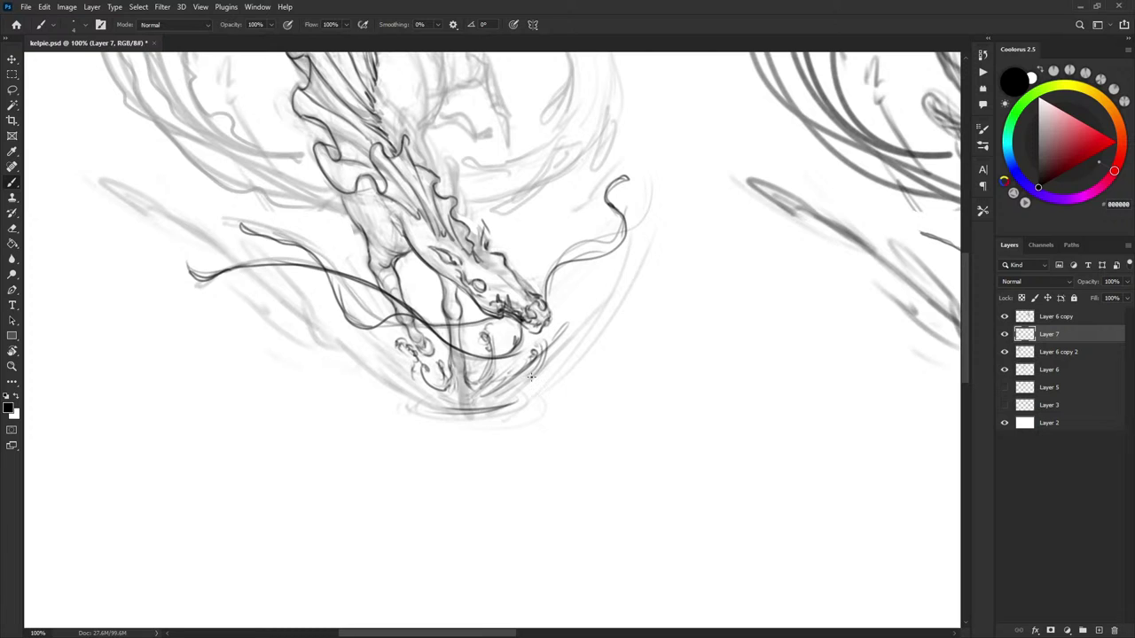
pyautogui.click(1004, 352)
pyautogui.click(1005, 352)
pyautogui.scroll(3, 466, 267)
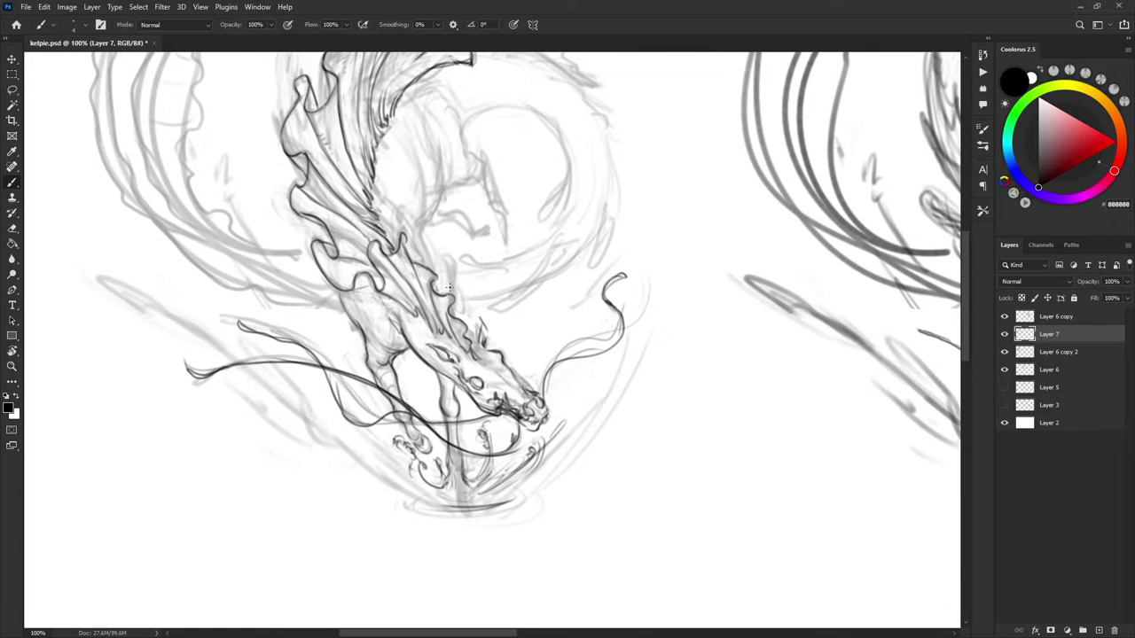
# Ink the far edge of the lower mane with short curved lines behind its scalloped frill
pyautogui.moveTo(438, 272); pyautogui.dragTo(448, 295)
pyautogui.moveTo(432, 248); pyautogui.dragTo(447, 284)
pyautogui.moveTo(428, 240); pyautogui.dragTo(448, 286)
pyautogui.hotkey('ctrl', 'z')
# Ink muscle contours on the chest and upper foreleg, undoing the first contour stroke
pyautogui.moveTo(376, 345); pyautogui.dragTo(370, 302)
pyautogui.hotkey('ctrl', 'z')
pyautogui.moveTo(431, 355); pyautogui.dragTo(442, 357)
pyautogui.moveTo(357, 327)
pyautogui.mouseDown()
pyautogui.moveTo(367, 349)
pyautogui.moveTo(390, 319)
pyautogui.mouseUp()
pyautogui.moveTo(367, 358); pyautogui.dragTo(429, 349)
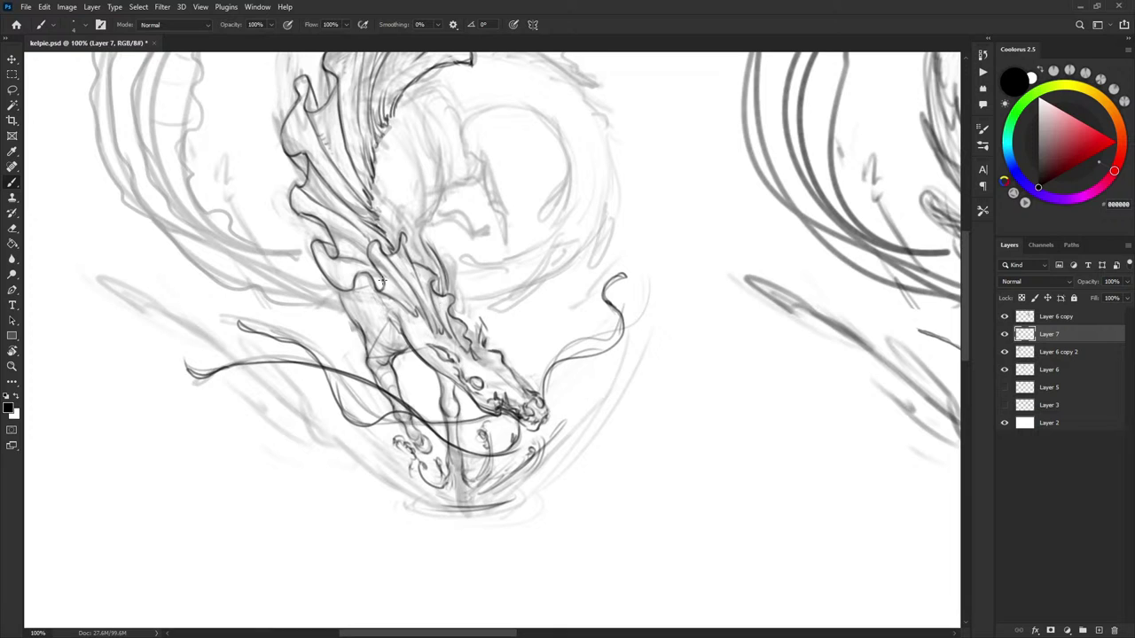
pyautogui.moveTo(382, 274); pyautogui.dragTo(380, 318)
pyautogui.moveTo(358, 282); pyautogui.dragTo(360, 348)
# Ink curved rib lines along the horse's flank beside the mane
pyautogui.moveTo(497, 267); pyautogui.dragTo(468, 367)
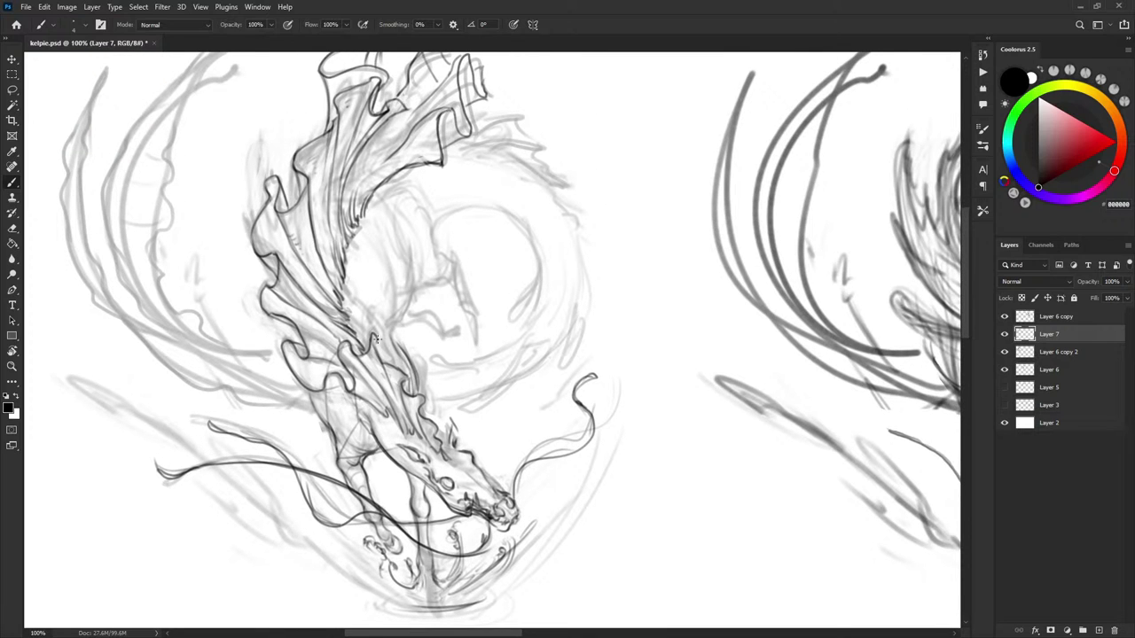
pyautogui.moveTo(381, 344); pyautogui.dragTo(403, 238)
pyautogui.moveTo(410, 329); pyautogui.dragTo(404, 238)
pyautogui.moveTo(404, 310)
pyautogui.mouseDown()
pyautogui.moveTo(386, 233)
pyautogui.moveTo(399, 252)
pyautogui.moveTo(375, 277)
pyautogui.moveTo(380, 318)
pyautogui.moveTo(364, 262)
pyautogui.moveTo(379, 300)
pyautogui.moveTo(377, 251)
pyautogui.mouseUp()
pyautogui.moveTo(372, 306); pyautogui.dragTo(360, 286)
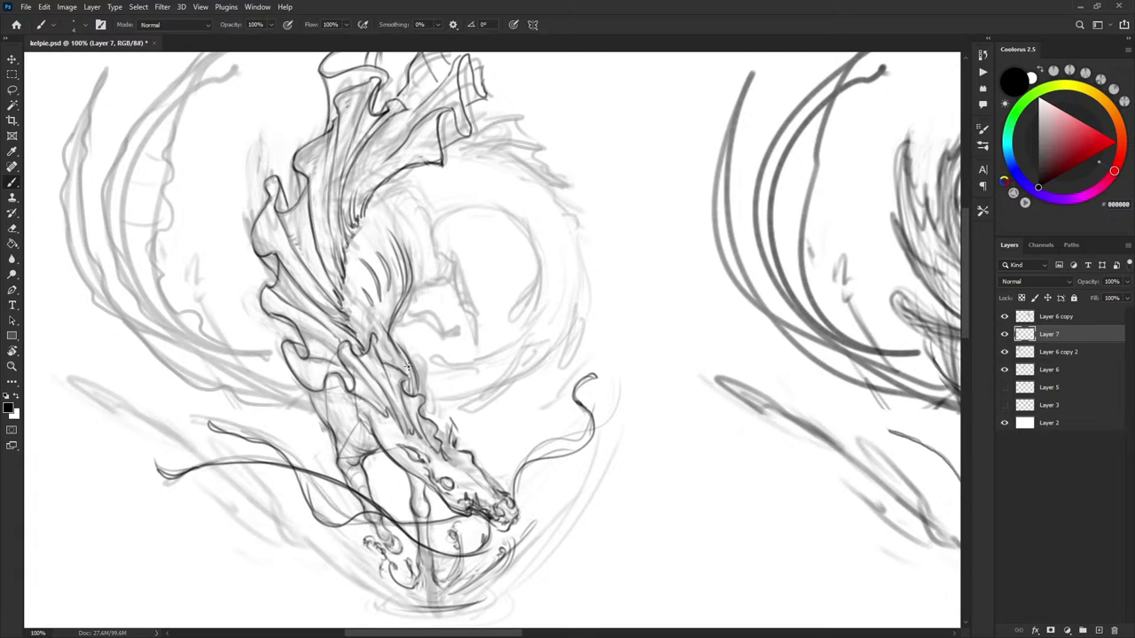
# Ink the body's contour from the mane up the flank, correct it in white, and add the belly line
pyautogui.moveTo(407, 365)
pyautogui.mouseDown()
pyautogui.moveTo(360, 284)
pyautogui.moveTo(388, 249)
pyautogui.moveTo(399, 301)
pyautogui.moveTo(388, 237)
pyautogui.mouseUp()
pyautogui.press('x')
pyautogui.moveTo(409, 294); pyautogui.dragTo(400, 248)
pyautogui.press('x')
pyautogui.moveTo(385, 225)
pyautogui.mouseDown()
pyautogui.moveTo(402, 235)
pyautogui.moveTo(397, 281)
pyautogui.mouseUp()
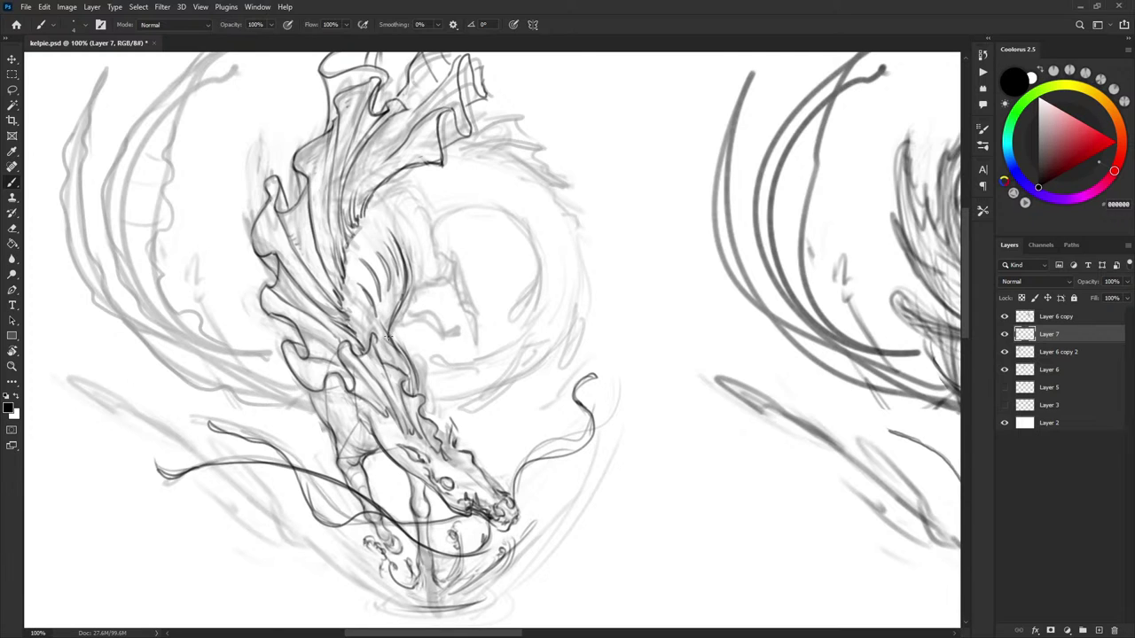
pyautogui.moveTo(383, 423); pyautogui.dragTo(401, 465)
pyautogui.moveTo(390, 209); pyautogui.dragTo(395, 239)
pyautogui.moveTo(411, 288)
pyautogui.mouseDown()
pyautogui.moveTo(450, 286)
pyautogui.moveTo(434, 254)
pyautogui.moveTo(452, 264)
pyautogui.moveTo(429, 229)
pyautogui.moveTo(438, 258)
pyautogui.mouseUp()
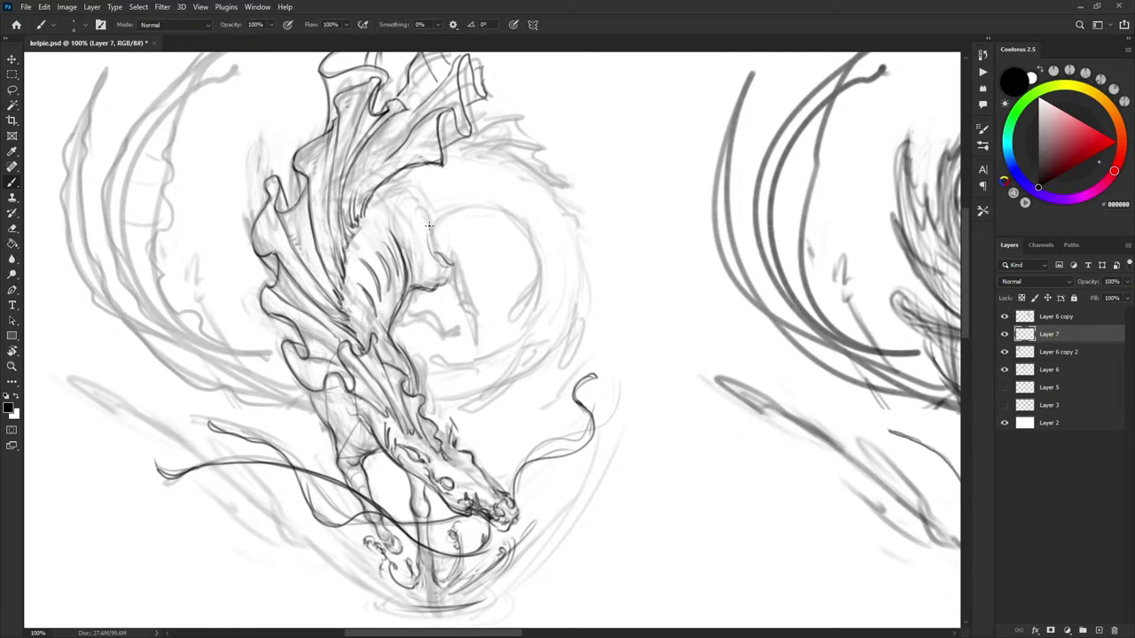
# Ink the hind leg's thigh and hock with a lower leg hanging beneath the body
pyautogui.moveTo(420, 202); pyautogui.dragTo(438, 252)
pyautogui.moveTo(436, 244); pyautogui.dragTo(458, 264)
pyautogui.moveTo(435, 287)
pyautogui.mouseDown()
pyautogui.moveTo(454, 257)
pyautogui.moveTo(476, 337)
pyautogui.moveTo(478, 315)
pyautogui.moveTo(466, 316)
pyautogui.mouseUp()
pyautogui.hotkey('ctrl', 'z')
pyautogui.hotkey('ctrl', 'z')
pyautogui.moveTo(418, 210); pyautogui.dragTo(455, 346)
pyautogui.moveTo(433, 304); pyautogui.dragTo(457, 347)
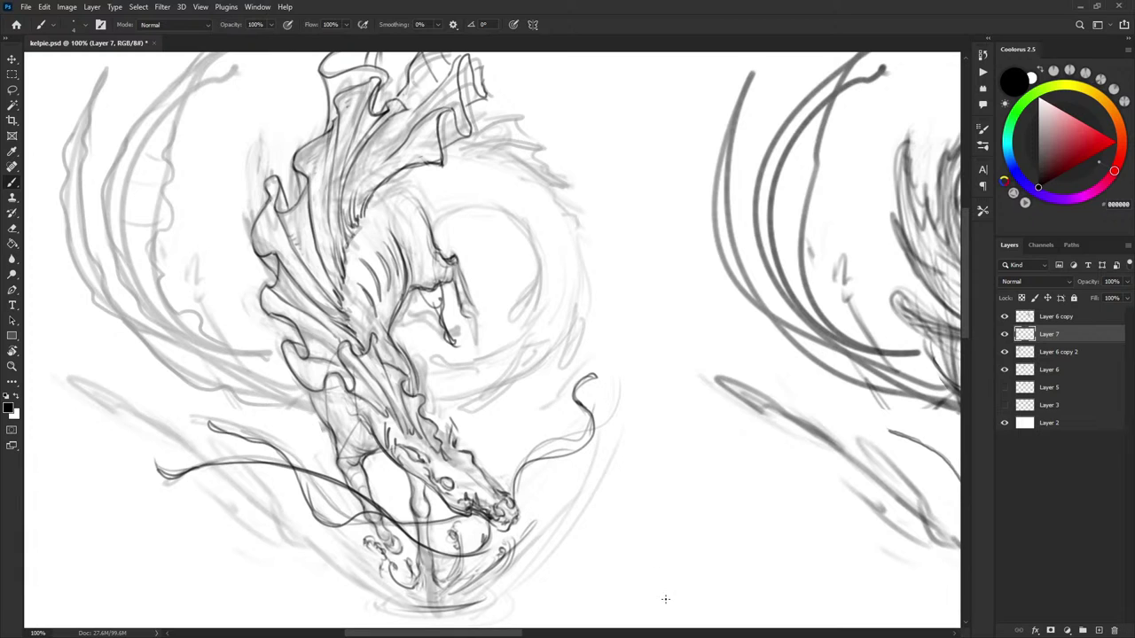
# Undo the hanging lower hind leg strokes, clear the area with a lasso selection, and rework the leg bent outward
pyautogui.hotkey('ctrl', 'z')
pyautogui.hotkey('ctrl', 'z')
pyautogui.hotkey('ctrl', 'z')
pyautogui.hotkey('ctrl', 'z')
pyautogui.press('l')
pyautogui.moveTo(444, 242)
pyautogui.mouseDown()
pyautogui.moveTo(482, 271)
pyautogui.moveTo(470, 253)
pyautogui.moveTo(434, 272)
pyautogui.moveTo(436, 288)
pyautogui.moveTo(443, 238)
pyautogui.moveTo(456, 288)
pyautogui.moveTo(479, 296)
pyautogui.mouseUp()
pyautogui.press('Delete')
pyautogui.hotkey('ctrl', 'd')
pyautogui.press('b')
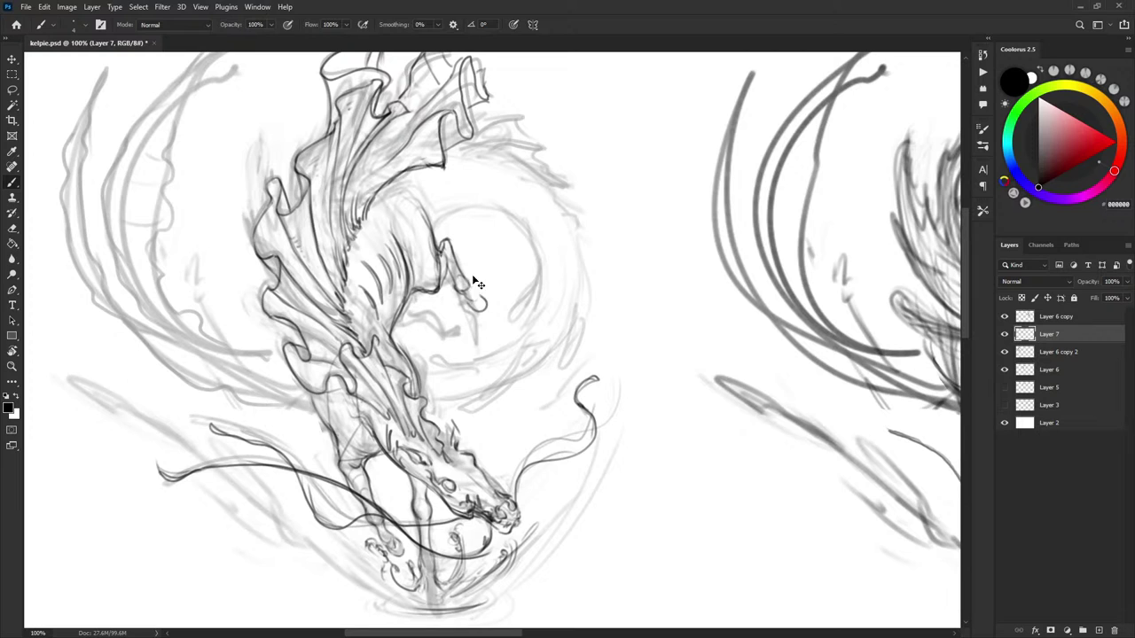
pyautogui.hotkey('ctrl', 'z')
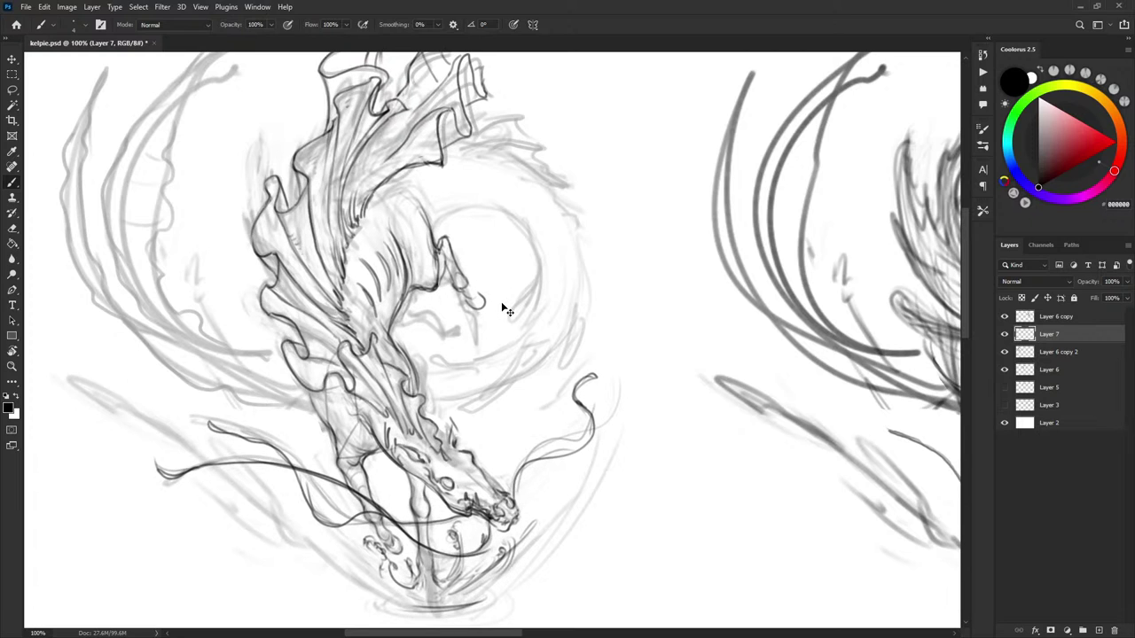
pyautogui.hotkey('ctrl', 'z')
# Ink the hind leg's hoof and wavy fins trailing from the lower leg and the haunch, redoing unsuitable strokes
pyautogui.moveTo(472, 304); pyautogui.dragTo(487, 297)
pyautogui.moveTo(440, 237)
pyautogui.mouseDown()
pyautogui.moveTo(465, 233)
pyautogui.moveTo(489, 296)
pyautogui.mouseUp()
pyautogui.hotkey('ctrl', 'z')
pyautogui.moveTo(429, 201)
pyautogui.mouseDown()
pyautogui.moveTo(435, 216)
pyautogui.moveTo(451, 182)
pyautogui.moveTo(457, 231)
pyautogui.moveTo(486, 241)
pyautogui.moveTo(490, 297)
pyautogui.moveTo(480, 252)
pyautogui.moveTo(480, 266)
pyautogui.mouseUp()
pyautogui.hotkey('ctrl', 'z')
pyautogui.moveTo(448, 218); pyautogui.dragTo(458, 191)
pyautogui.moveTo(449, 413); pyautogui.dragTo(454, 336)
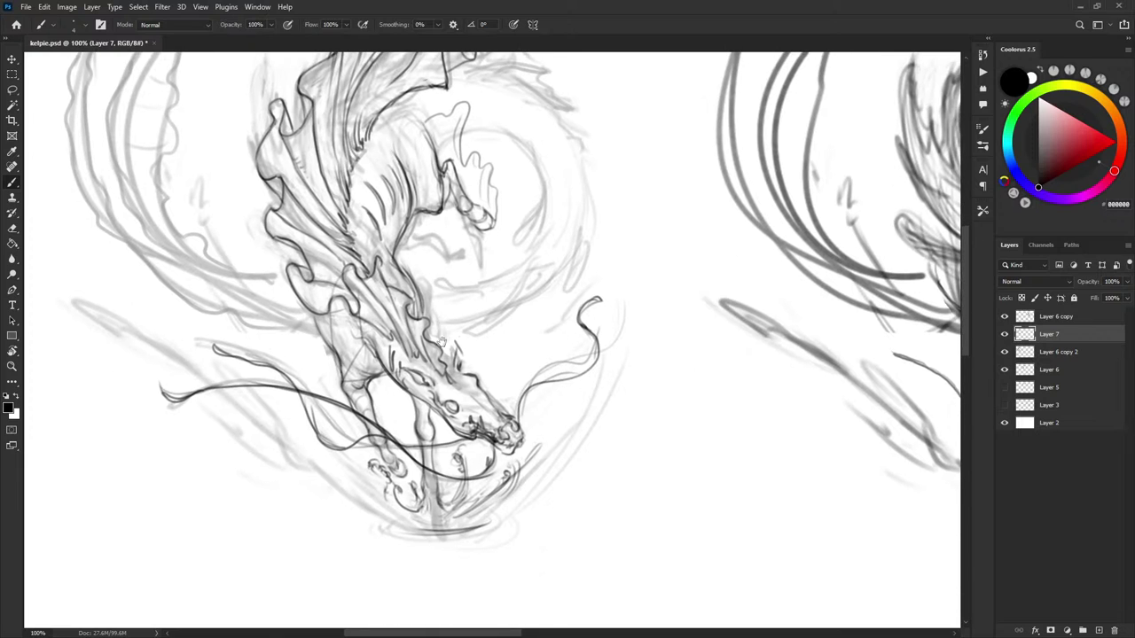
# Ink a jagged fin along the rear edge of the bent foreleg
pyautogui.moveTo(379, 455); pyautogui.dragTo(309, 332)
pyautogui.moveTo(365, 441); pyautogui.dragTo(312, 351)
pyautogui.moveTo(337, 399); pyautogui.dragTo(304, 351)
pyautogui.moveTo(305, 356); pyautogui.dragTo(308, 345)
pyautogui.moveTo(307, 353); pyautogui.dragTo(372, 447)
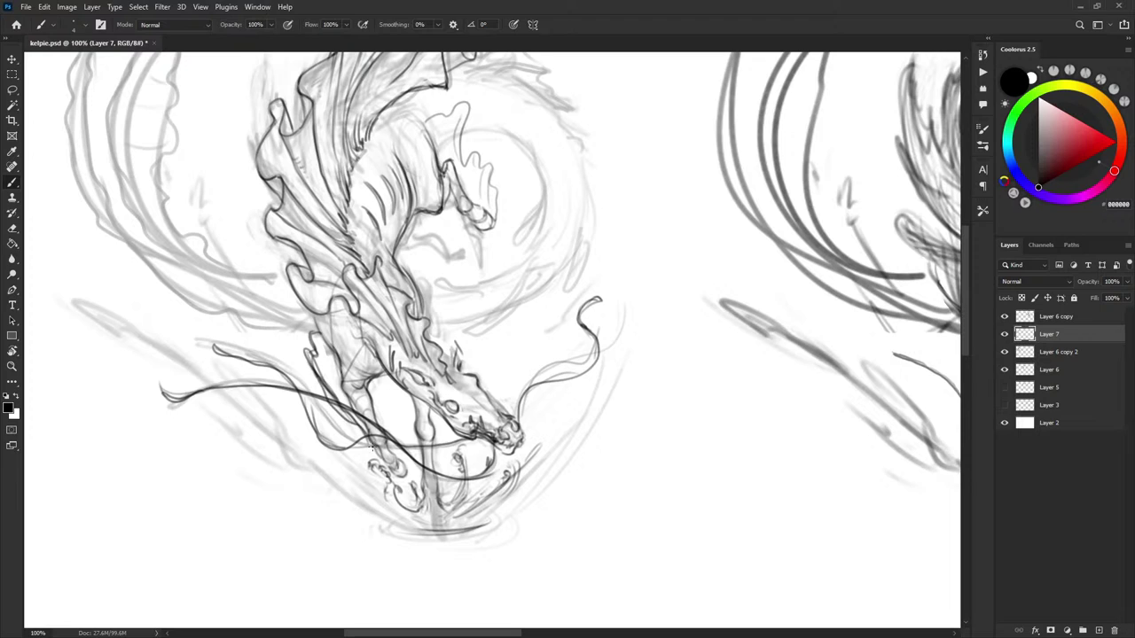
# Ink more jagged fin strokes behind the bent foreleg and reinforce the contour of the straight foreleg
pyautogui.moveTo(321, 382)
pyautogui.mouseDown()
pyautogui.moveTo(354, 408)
pyautogui.moveTo(342, 399)
pyautogui.mouseUp()
pyautogui.press('x')
pyautogui.press('x')
pyautogui.moveTo(307, 343); pyautogui.dragTo(338, 377)
pyautogui.moveTo(440, 479); pyautogui.dragTo(437, 411)
pyautogui.moveTo(434, 455); pyautogui.dragTo(438, 418)
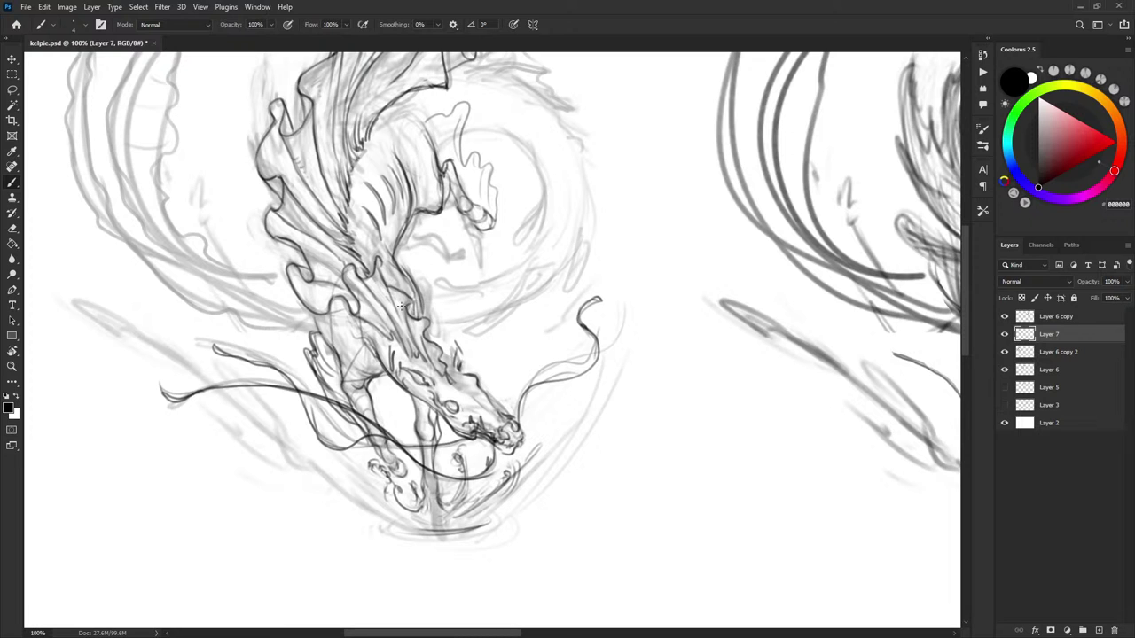
pyautogui.moveTo(315, 337); pyautogui.dragTo(328, 360)
# Compare the inked kelpie with and without the Layer 6 copy 2 sketch and Layer 7, leaving both visible
pyautogui.click(1004, 351)
pyautogui.scroll(-3, 633, 337)
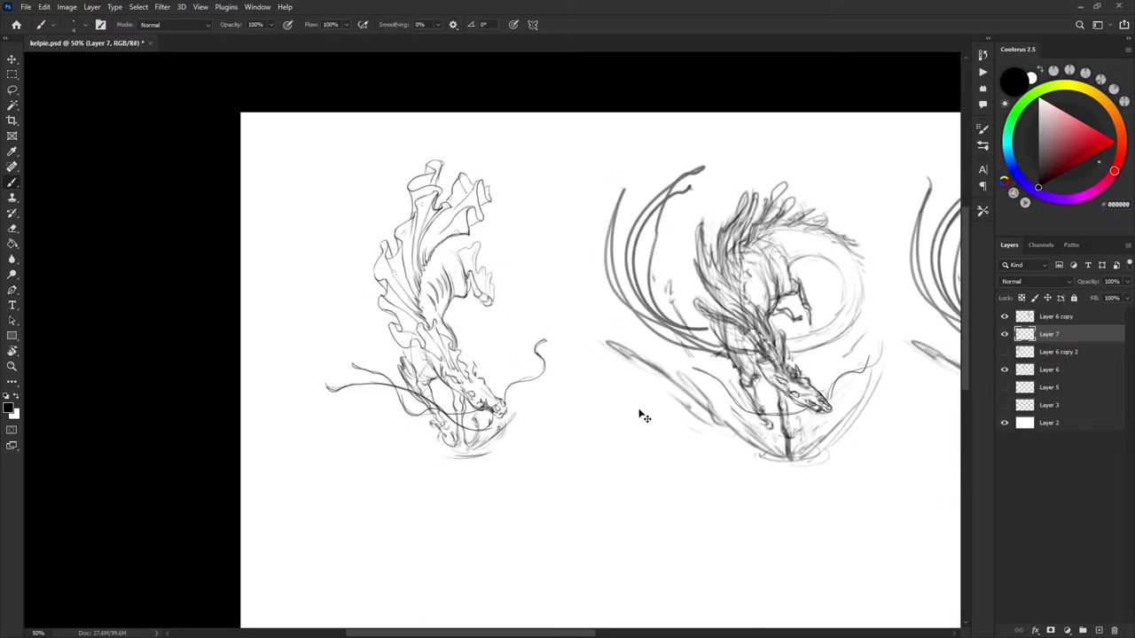
pyautogui.rightClick(693, 406)
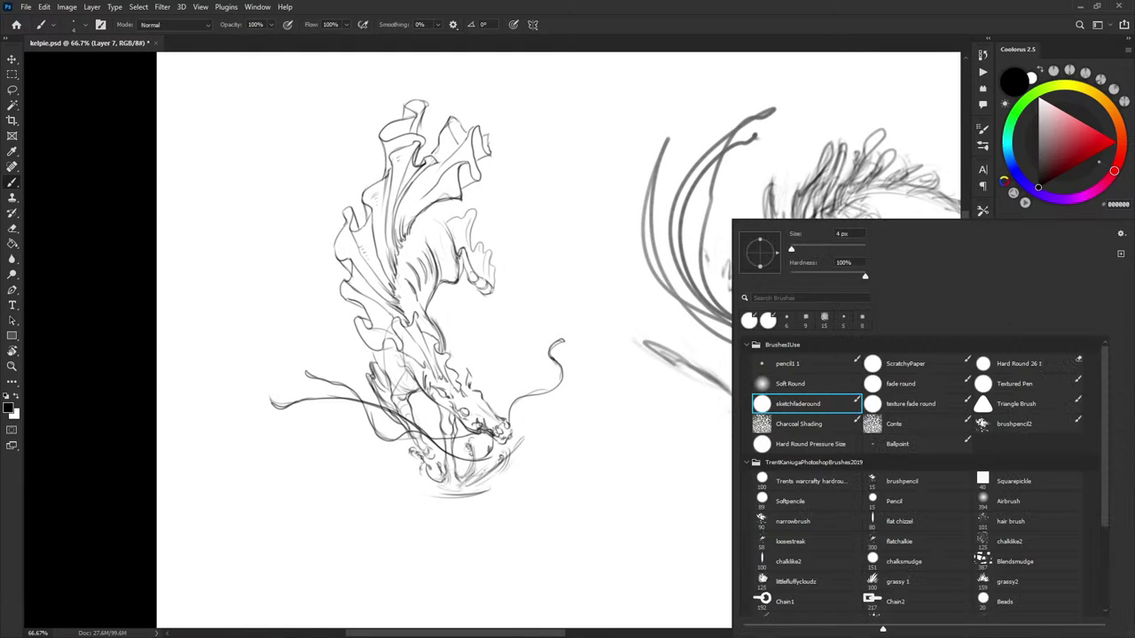
pyautogui.press('Escape')
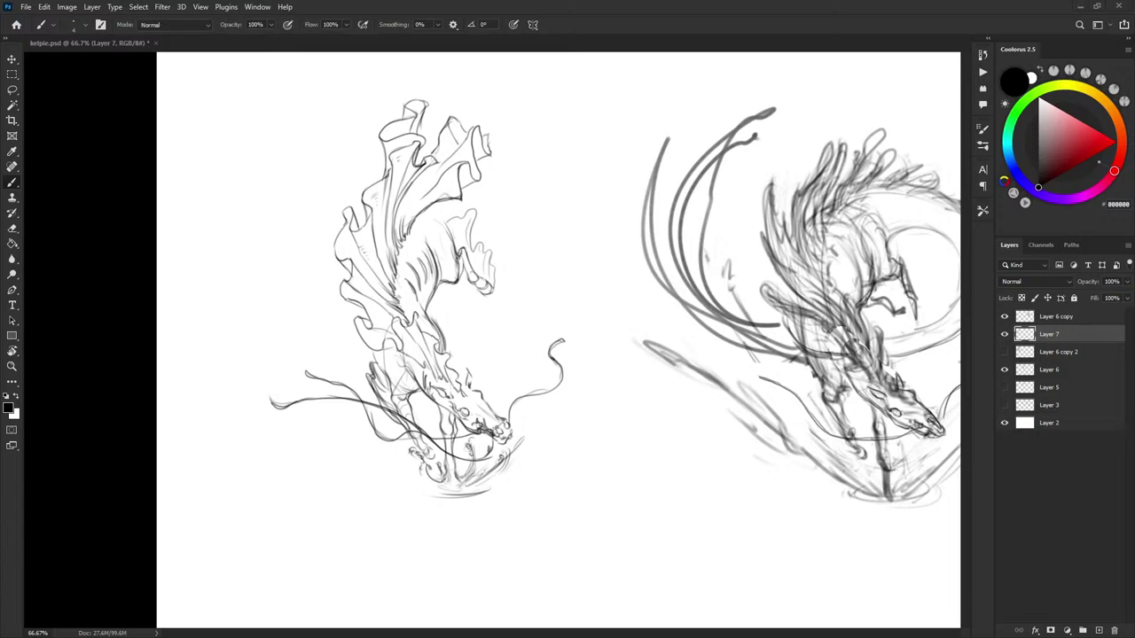
pyautogui.click(1004, 334)
pyautogui.click(1004, 334)
pyautogui.click(1004, 352)
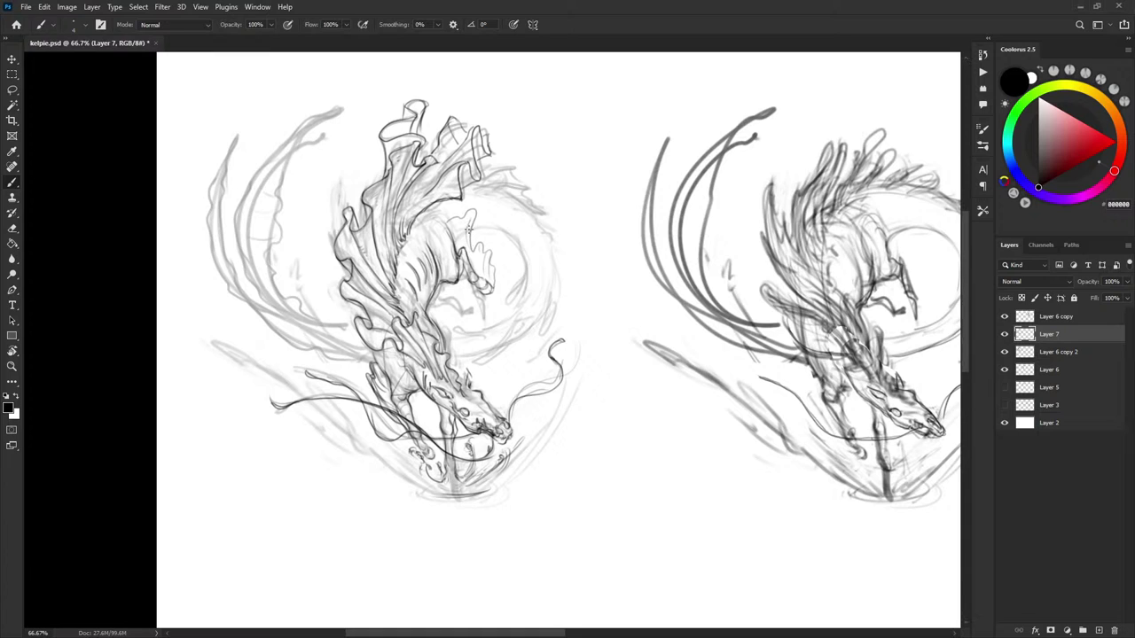
# Ink the curled tail's outer contour with spines along its upper edge and start its inner contour
pyautogui.moveTo(483, 228); pyautogui.dragTo(519, 234)
pyautogui.moveTo(482, 166)
pyautogui.mouseDown()
pyautogui.moveTo(524, 198)
pyautogui.moveTo(496, 184)
pyautogui.moveTo(560, 275)
pyautogui.mouseUp()
pyautogui.moveTo(510, 235)
pyautogui.mouseDown()
pyautogui.moveTo(525, 272)
pyautogui.moveTo(503, 317)
pyautogui.moveTo(527, 282)
pyautogui.moveTo(510, 305)
pyautogui.mouseUp()
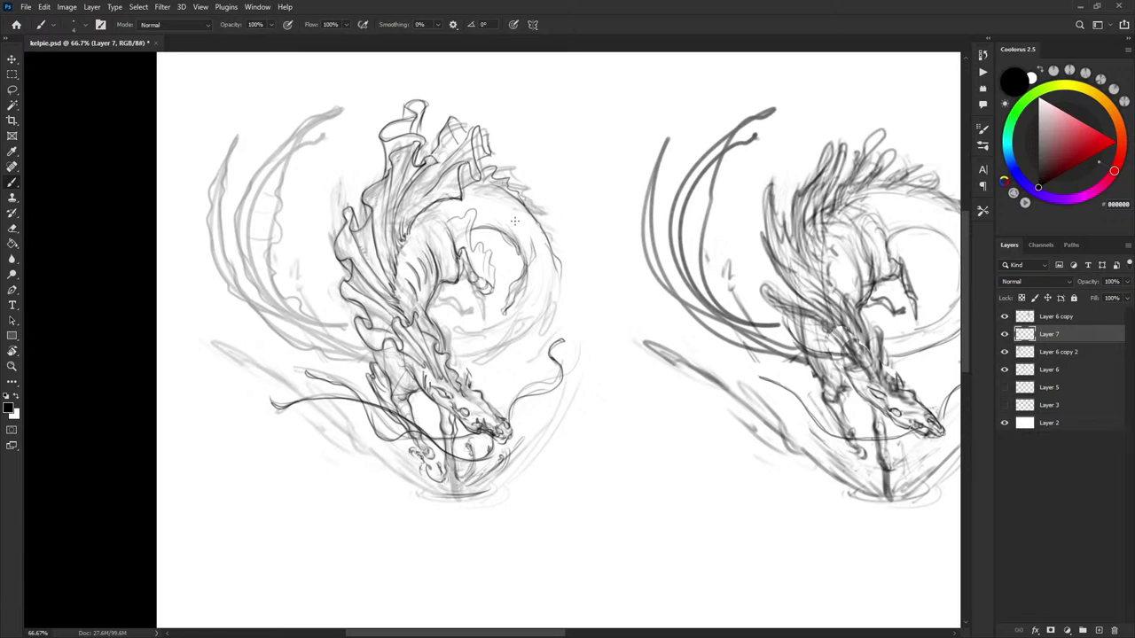
pyautogui.moveTo(568, 272); pyautogui.dragTo(579, 207)
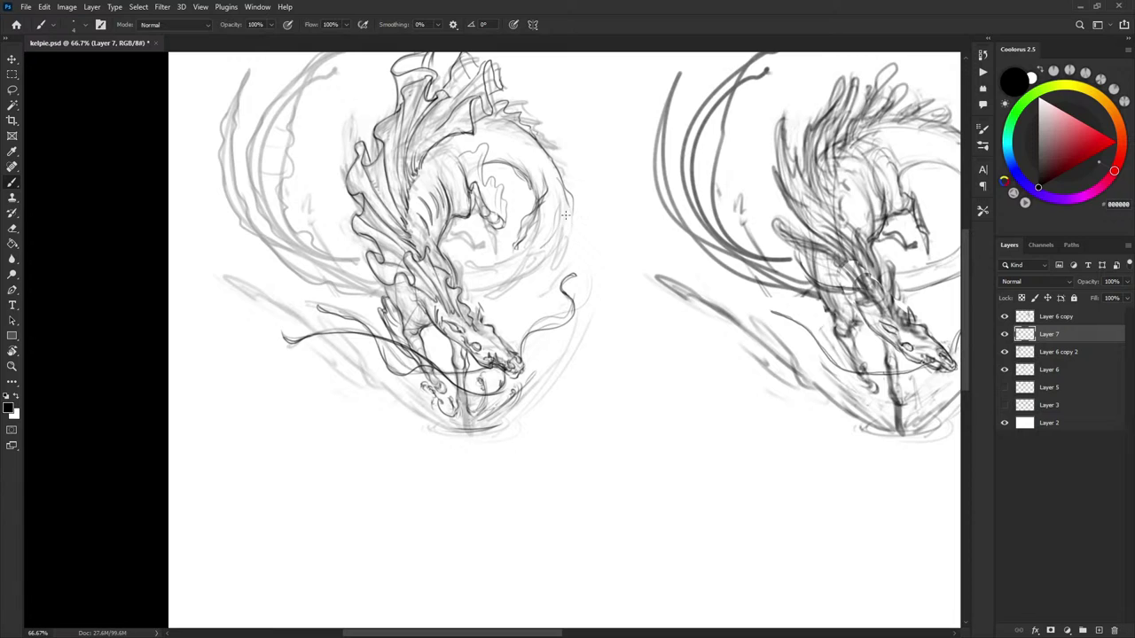
pyautogui.moveTo(565, 250); pyautogui.dragTo(556, 270)
pyautogui.moveTo(572, 222); pyautogui.dragTo(561, 256)
pyautogui.press('x')
pyautogui.press('x')
pyautogui.press('x')
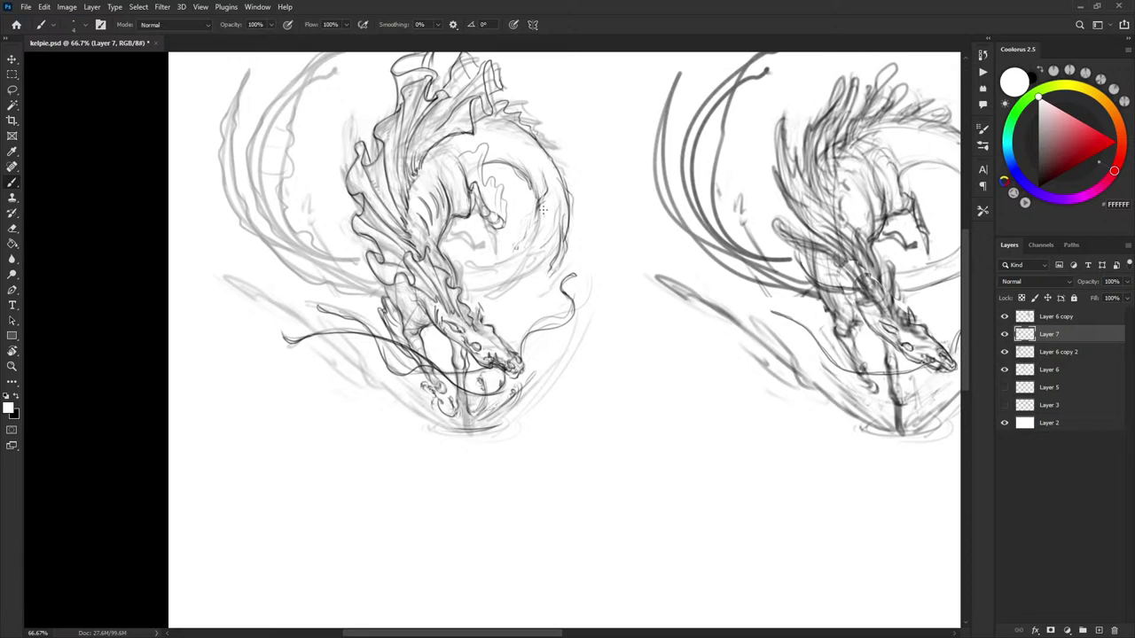
pyautogui.press('x')
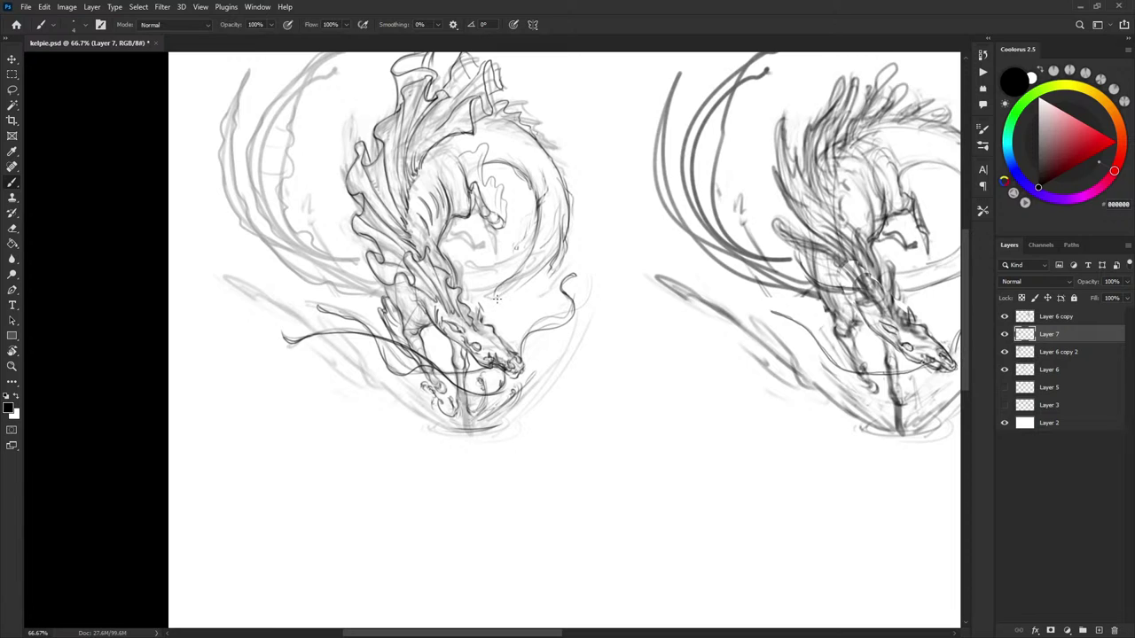
# Ink the lower bend of the curled tail, finishing its inner contour and pointed tip
pyautogui.moveTo(496, 297)
pyautogui.mouseDown()
pyautogui.moveTo(536, 270)
pyautogui.moveTo(544, 242)
pyautogui.mouseUp()
pyautogui.moveTo(539, 191); pyautogui.dragTo(533, 235)
pyautogui.press('x')
pyautogui.press('x')
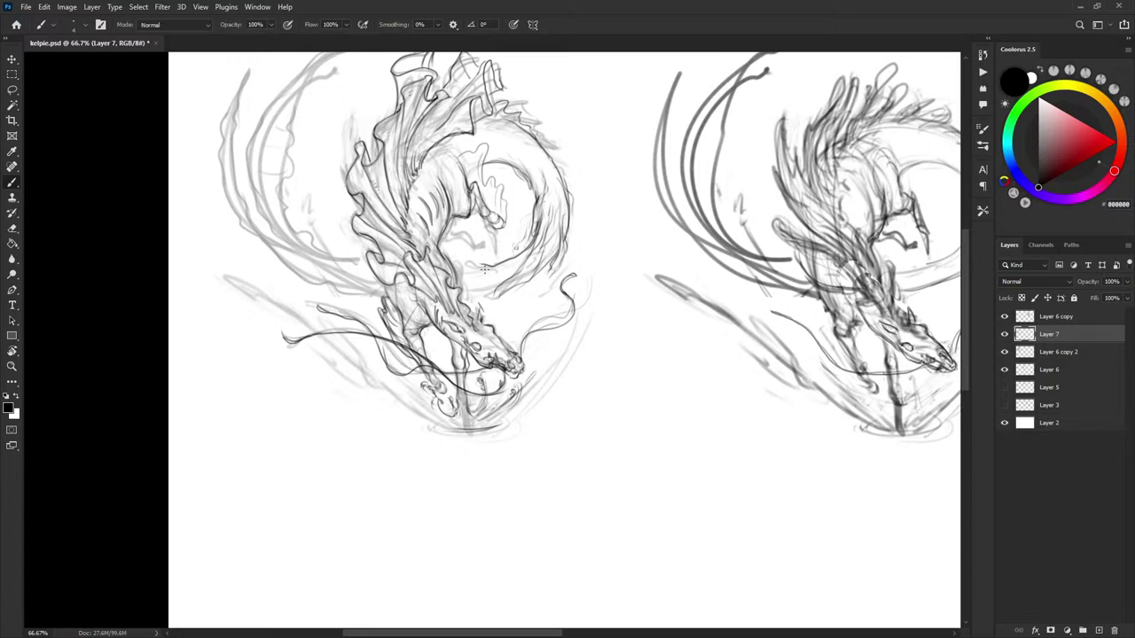
pyautogui.moveTo(471, 262)
pyautogui.mouseDown()
pyautogui.moveTo(512, 255)
pyautogui.moveTo(463, 269)
pyautogui.mouseUp()
pyautogui.press('x')
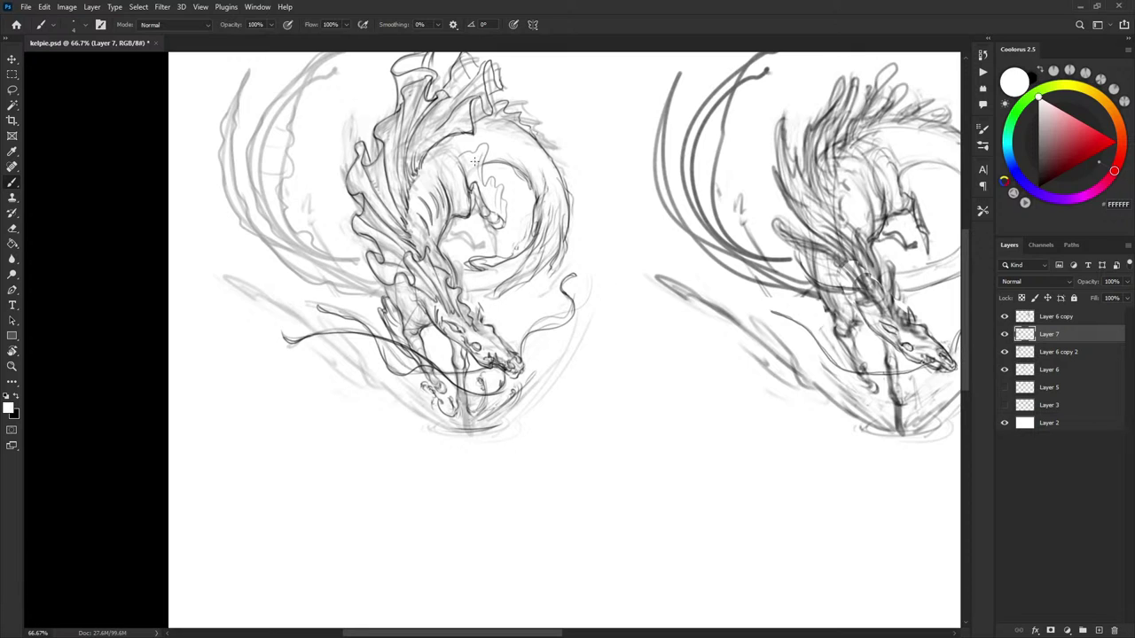
pyautogui.press('x')
# Hide Layer 6 copy 2 and Layer 6 to examine the inked lines alone, and show both layers again
pyautogui.click(1005, 355)
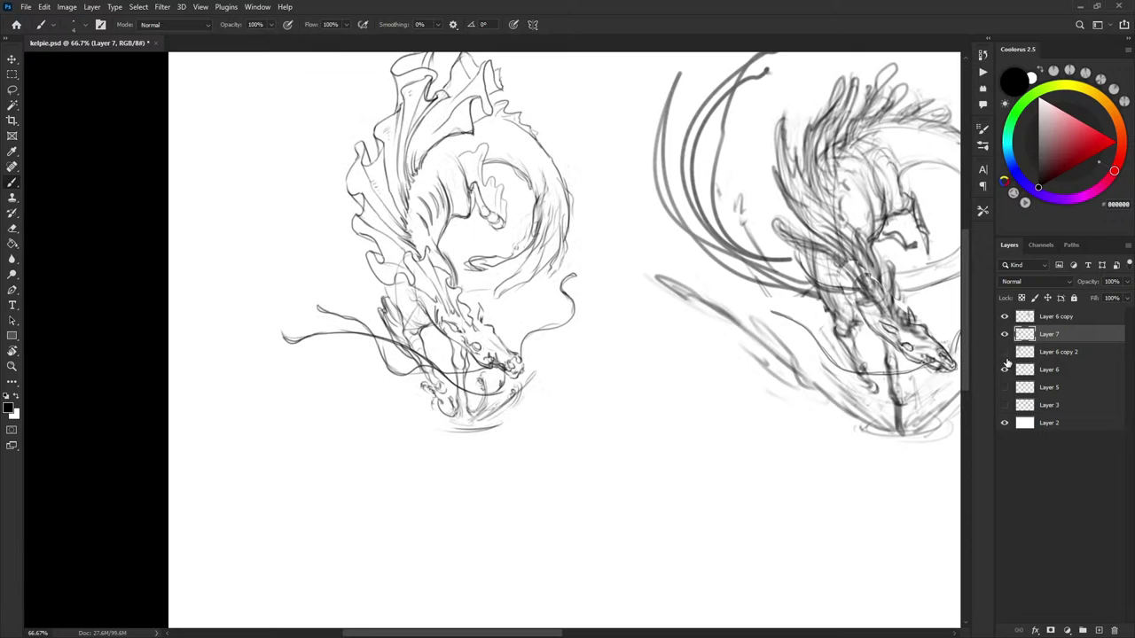
pyautogui.click(1007, 368)
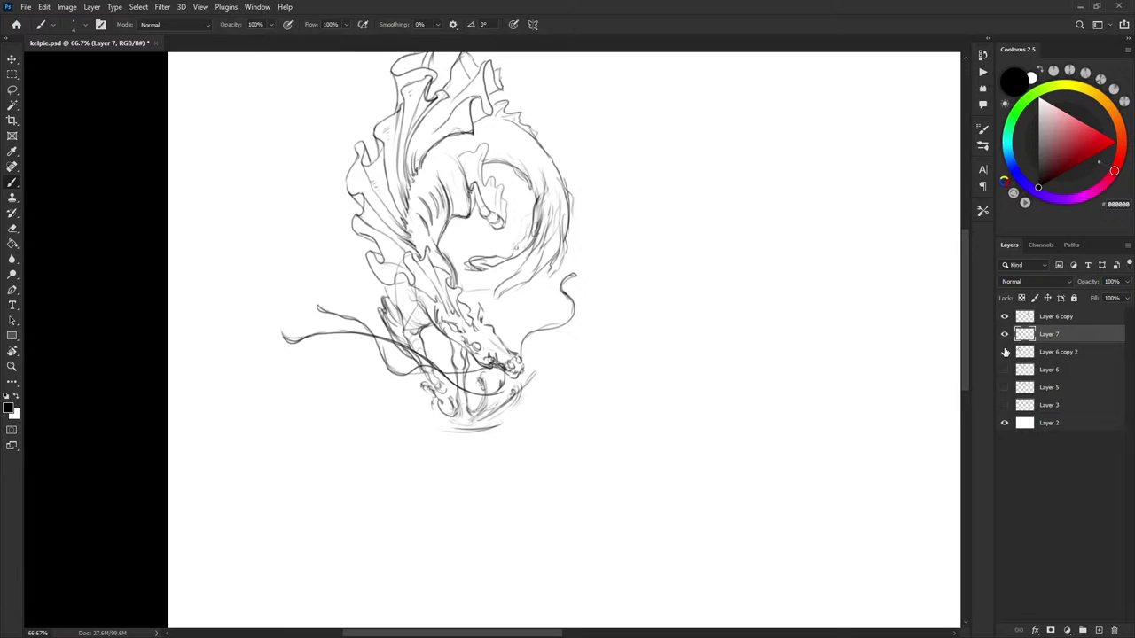
pyautogui.click(1004, 352)
pyautogui.click(1004, 370)
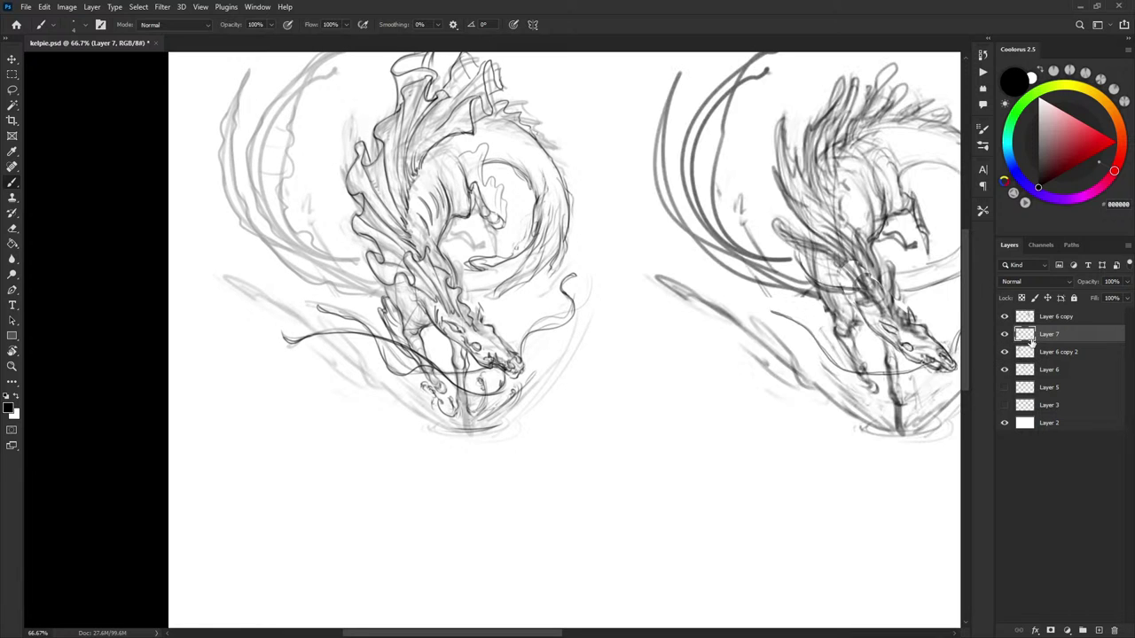
# Ink the outermost wavy ribbon sweeping up from the kelpie's neck, redoing the unsuitable first stroke
pyautogui.press('x')
pyautogui.press('x')
pyautogui.moveTo(284, 170); pyautogui.dragTo(291, 200)
pyautogui.moveTo(385, 313); pyautogui.dragTo(324, 291)
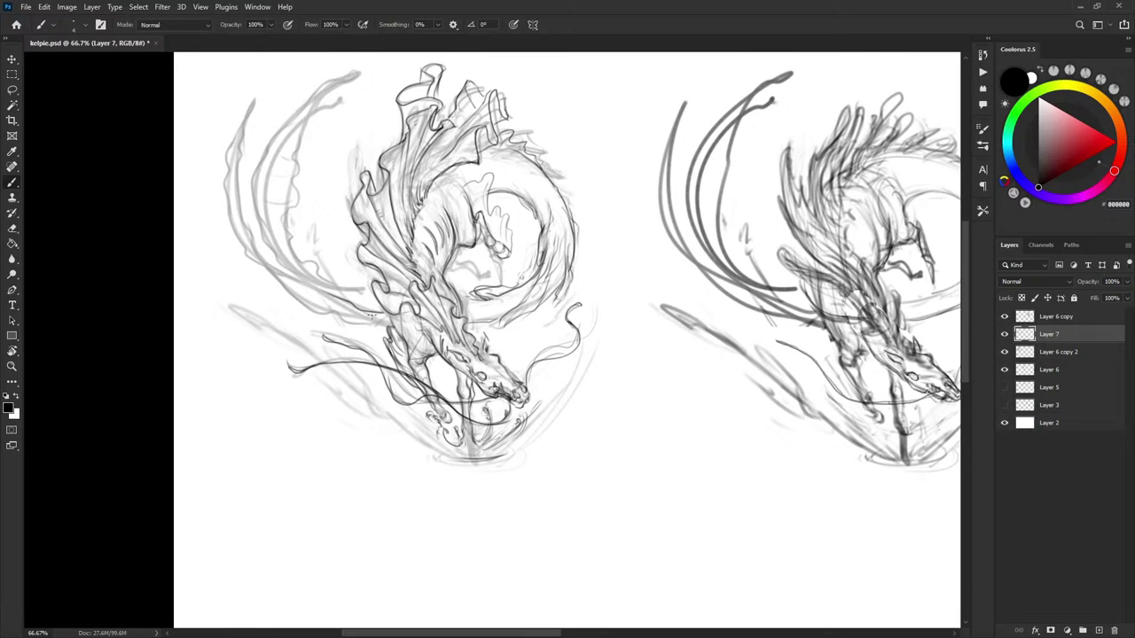
pyautogui.hotkey('ctrl', 'z')
pyautogui.hotkey('ctrl', 'z')
pyautogui.moveTo(386, 325)
pyautogui.mouseDown()
pyautogui.moveTo(312, 313)
pyautogui.moveTo(323, 314)
pyautogui.moveTo(267, 258)
pyautogui.moveTo(274, 279)
pyautogui.moveTo(254, 259)
pyautogui.mouseUp()
pyautogui.moveTo(278, 283); pyautogui.dragTo(252, 259)
pyautogui.moveTo(244, 228); pyautogui.dragTo(277, 281)
pyautogui.moveTo(285, 205); pyautogui.dragTo(301, 247)
pyautogui.moveTo(264, 295)
pyautogui.mouseDown()
pyautogui.moveTo(237, 220)
pyautogui.moveTo(254, 185)
pyautogui.moveTo(263, 255)
pyautogui.mouseUp()
pyautogui.moveTo(254, 208)
pyautogui.mouseDown()
pyautogui.moveTo(260, 269)
pyautogui.moveTo(246, 188)
pyautogui.moveTo(268, 142)
pyautogui.moveTo(255, 198)
pyautogui.mouseUp()
pyautogui.moveTo(345, 299); pyautogui.dragTo(339, 288)
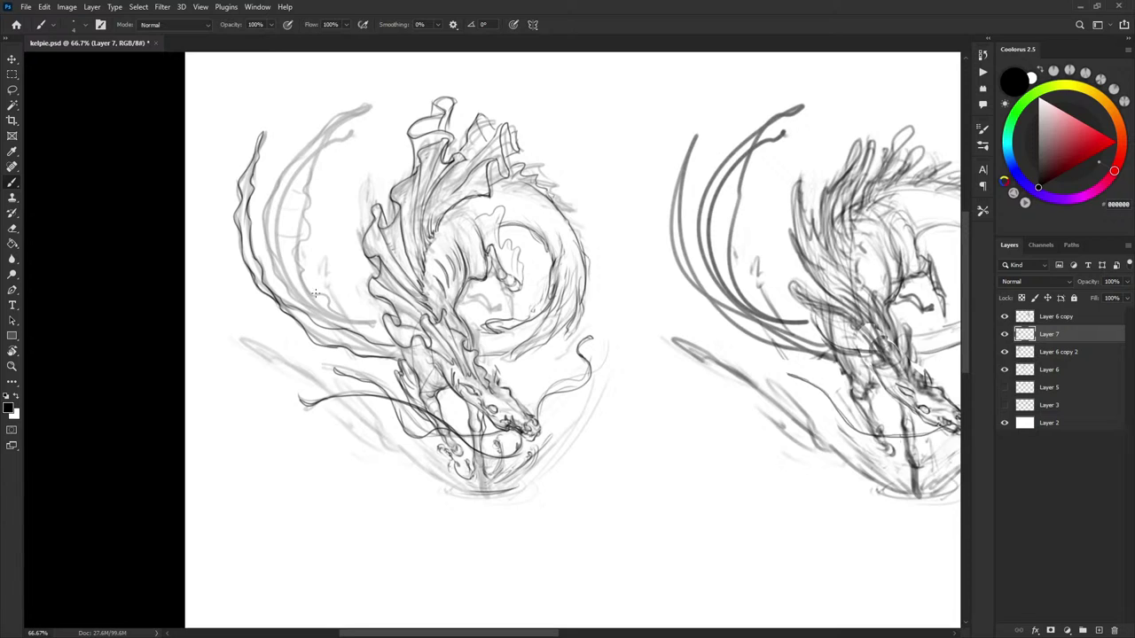
# Ink the inner wavy ribbon with its curled tip, touching up its edges with alternating black and white
pyautogui.moveTo(383, 323)
pyautogui.mouseDown()
pyautogui.moveTo(338, 320)
pyautogui.moveTo(330, 299)
pyautogui.moveTo(310, 293)
pyautogui.moveTo(302, 303)
pyautogui.moveTo(270, 233)
pyautogui.mouseUp()
pyautogui.moveTo(270, 266)
pyautogui.mouseDown()
pyautogui.moveTo(267, 239)
pyautogui.moveTo(285, 181)
pyautogui.mouseUp()
pyautogui.moveTo(299, 268)
pyautogui.mouseDown()
pyautogui.moveTo(310, 200)
pyautogui.moveTo(308, 210)
pyautogui.mouseUp()
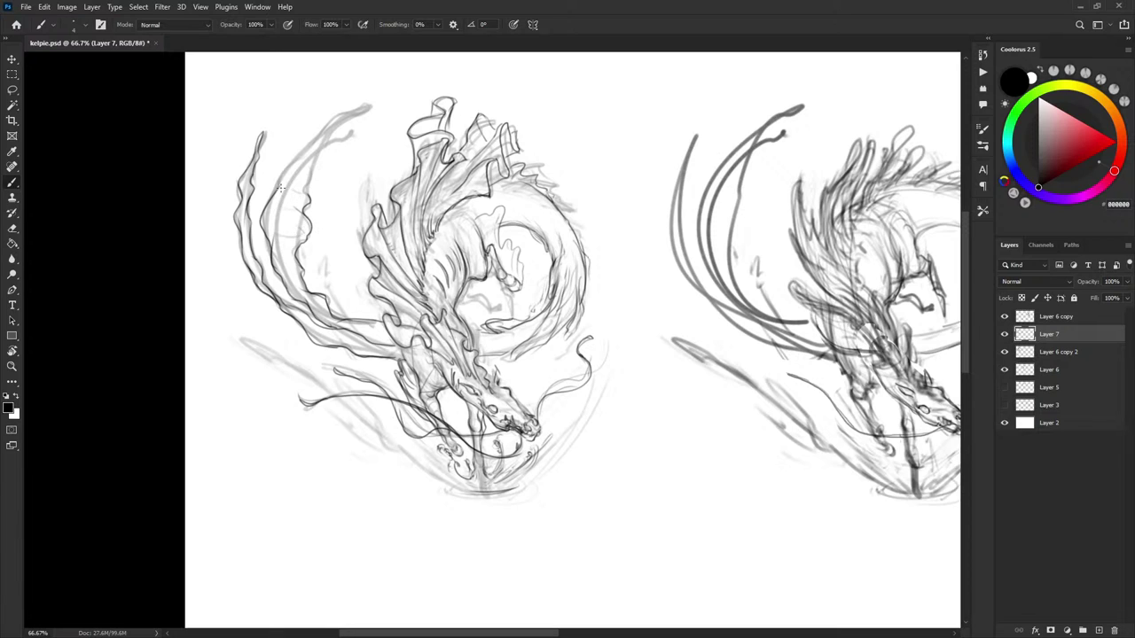
pyautogui.moveTo(308, 195); pyautogui.dragTo(344, 123)
pyautogui.press('x')
pyautogui.press('x')
pyautogui.moveTo(329, 142)
pyautogui.mouseDown()
pyautogui.moveTo(310, 181)
pyautogui.moveTo(324, 124)
pyautogui.moveTo(357, 103)
pyautogui.moveTo(335, 125)
pyautogui.mouseUp()
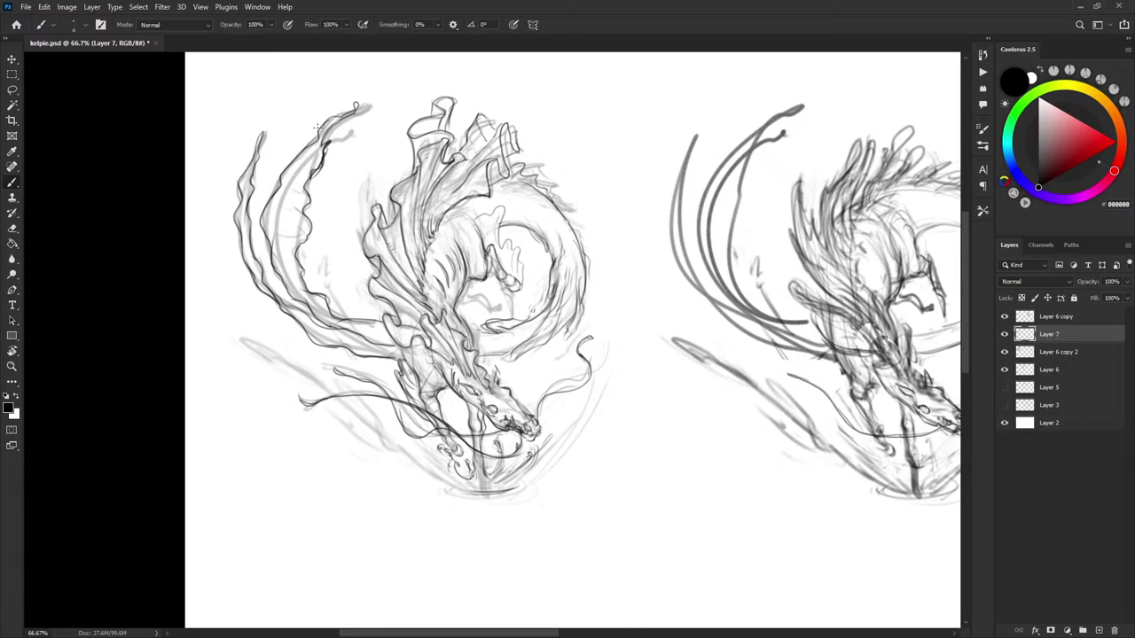
pyautogui.press('x')
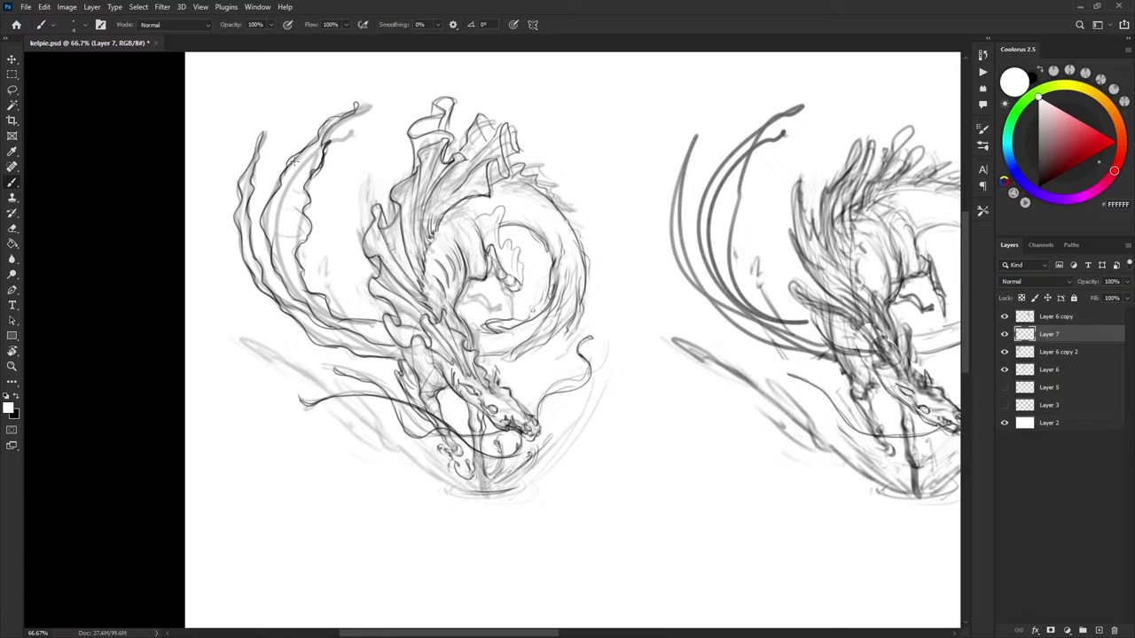
pyautogui.press('x')
pyautogui.press('x')
pyautogui.press('x')
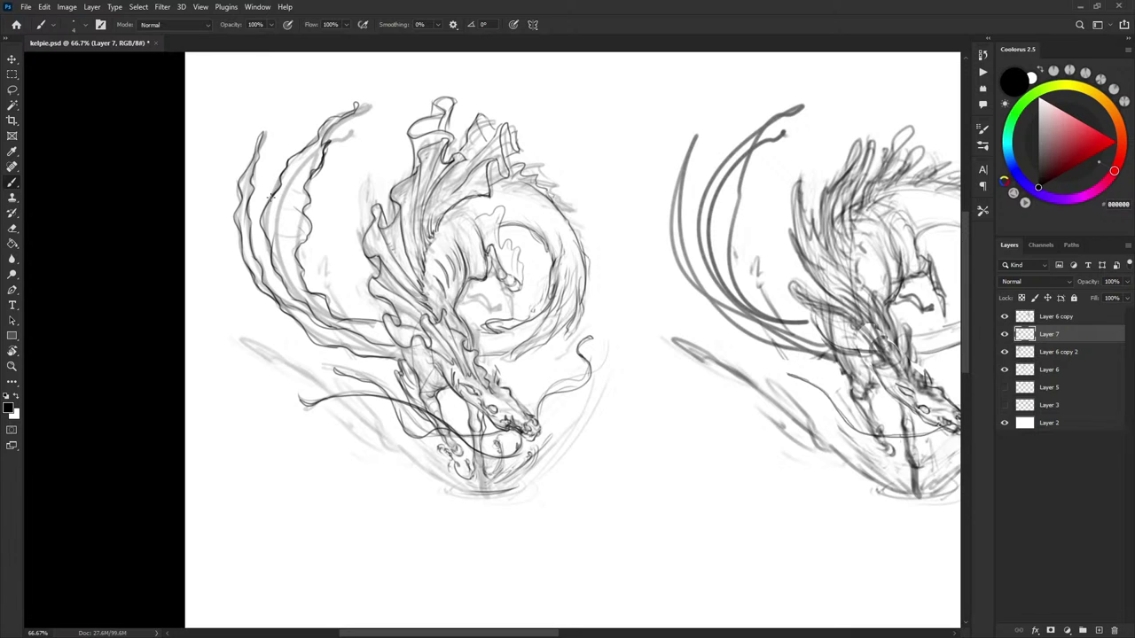
pyautogui.press('x')
pyautogui.press('x')
pyautogui.press('x')
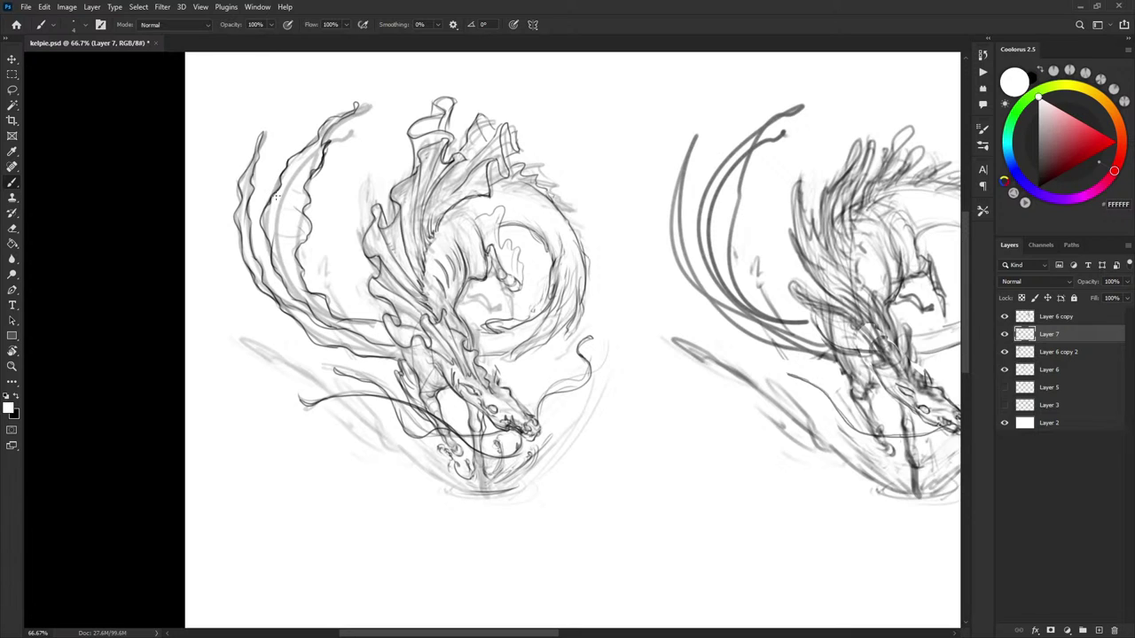
pyautogui.press('x')
pyautogui.press('x')
# Hide the Layer 6 copy 2 sketch to check the inked ribbons and tail, and show it again
pyautogui.moveTo(574, 342); pyautogui.dragTo(537, 292)
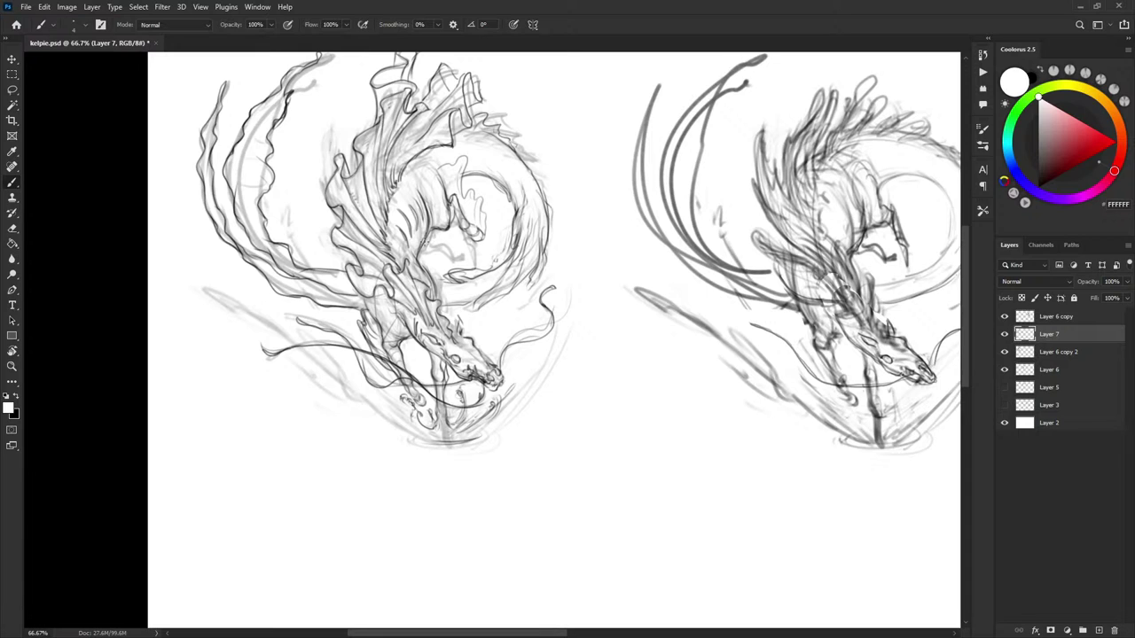
pyautogui.click(1005, 358)
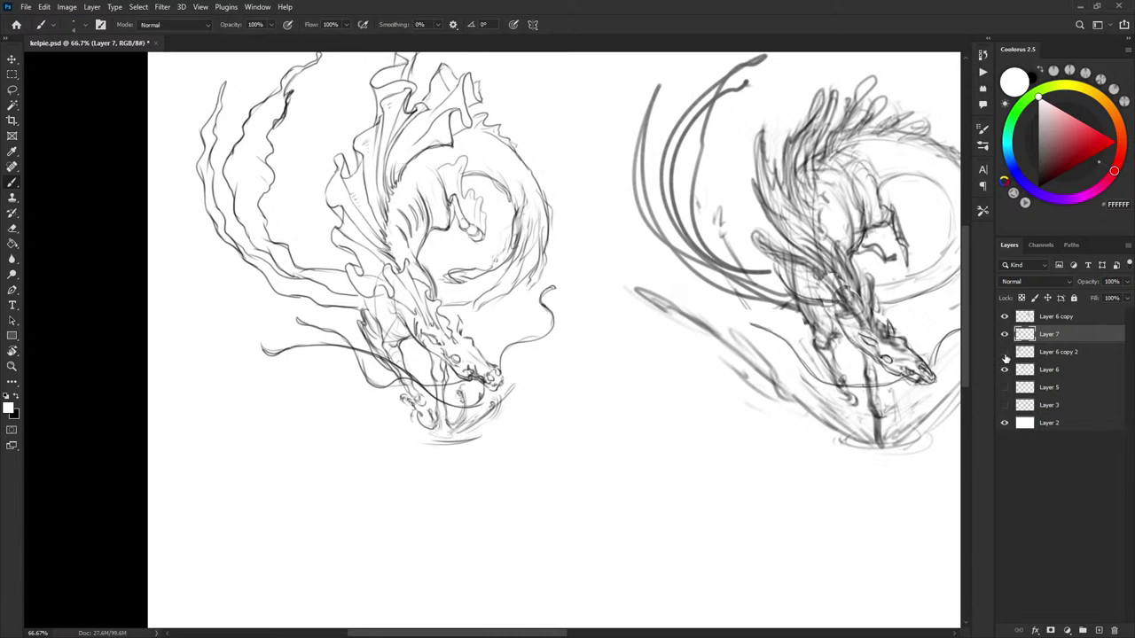
pyautogui.click(1004, 357)
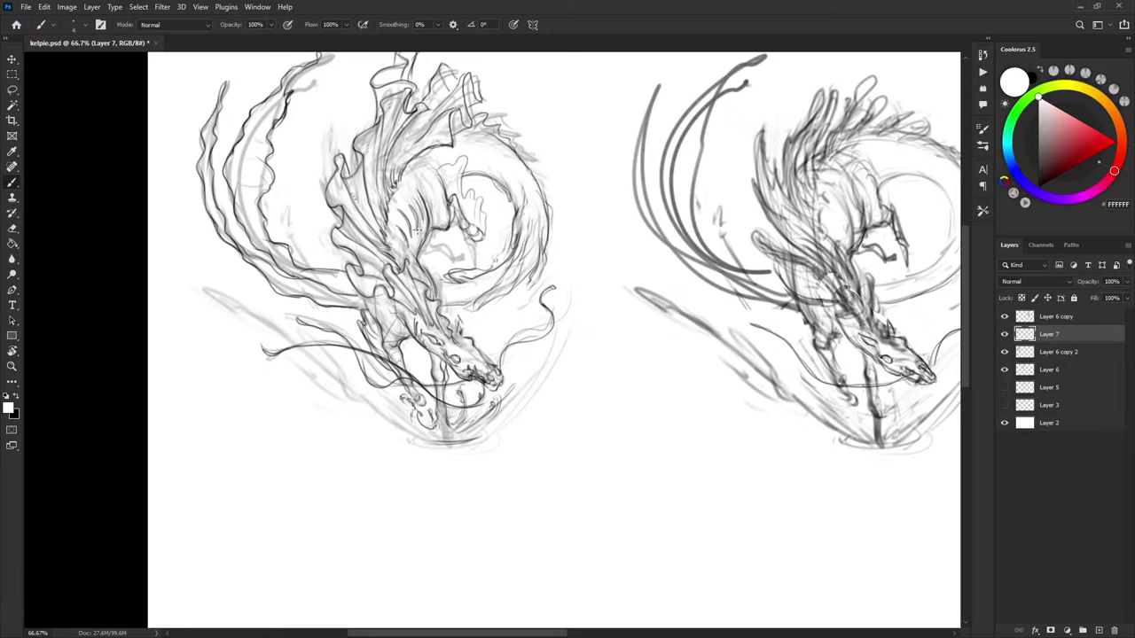
# Ink the small folded hind leg and hoof under the belly with the canvas rotated to 53°
pyautogui.press('x')
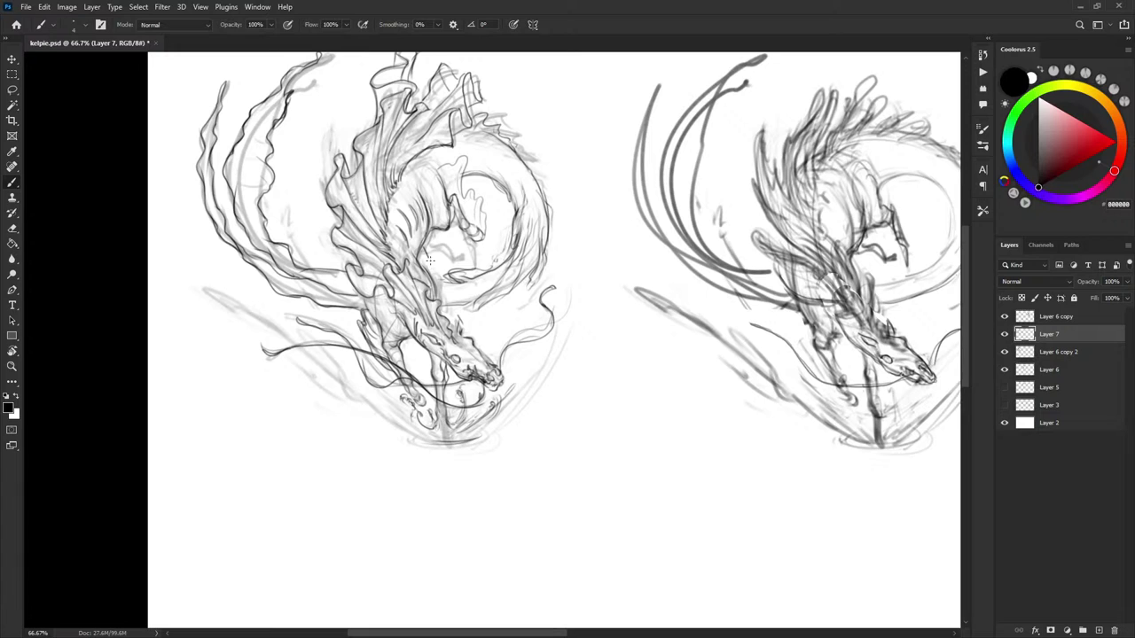
pyautogui.moveTo(427, 264)
pyautogui.mouseDown()
pyautogui.moveTo(439, 248)
pyautogui.moveTo(435, 258)
pyautogui.mouseUp()
pyautogui.press('r')
pyautogui.moveTo(451, 226); pyautogui.dragTo(565, 355)
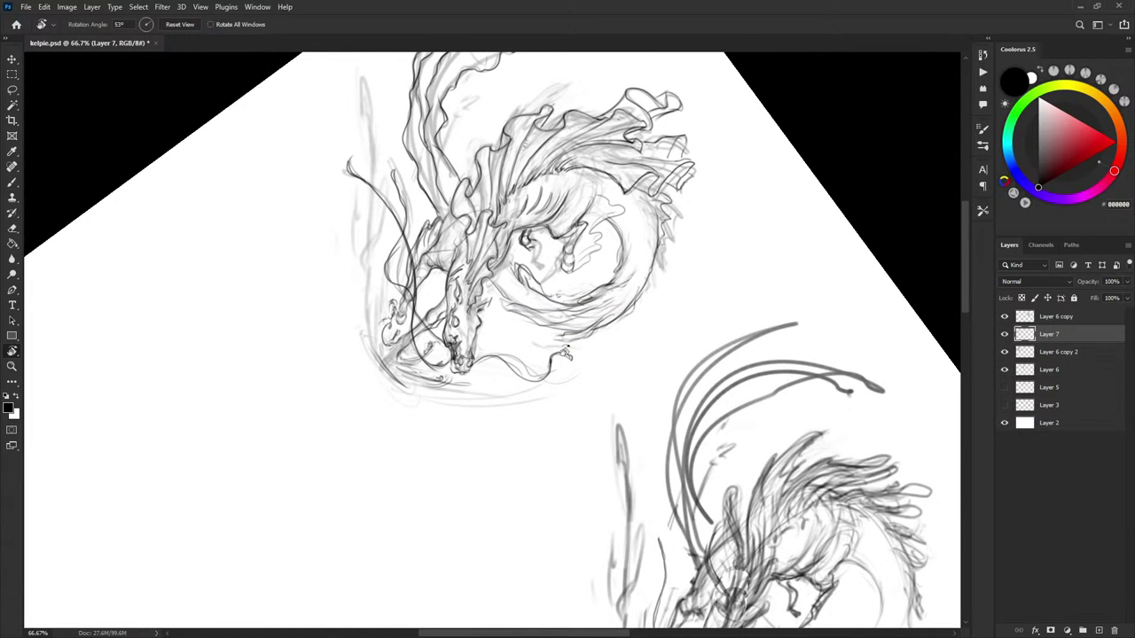
pyautogui.press('b')
pyautogui.moveTo(530, 232); pyautogui.dragTo(528, 235)
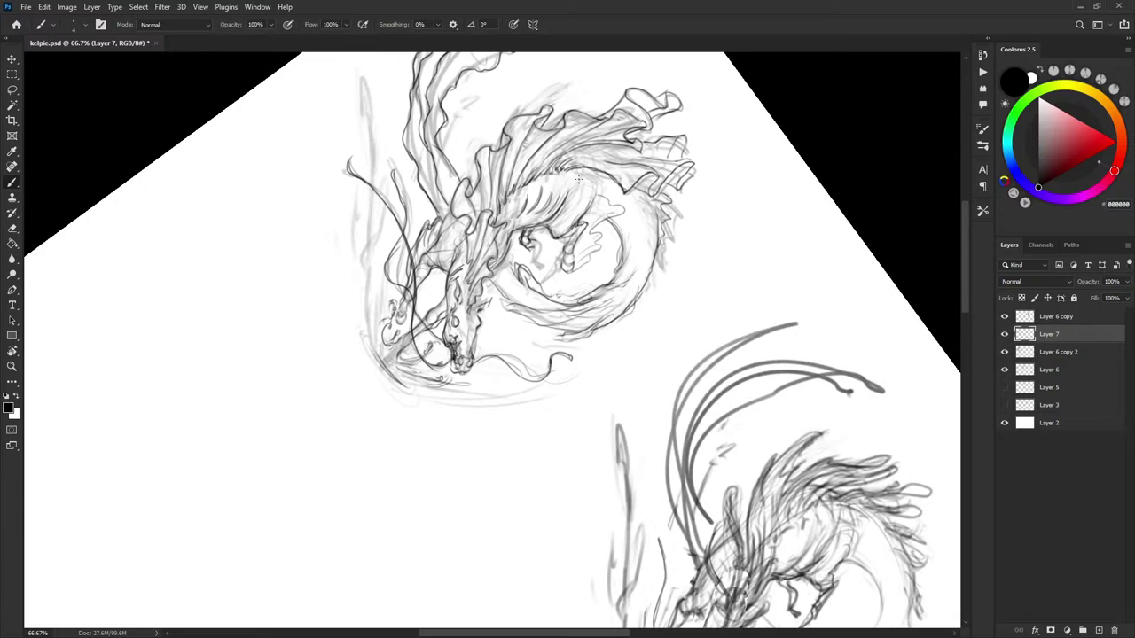
pyautogui.moveTo(542, 133); pyautogui.dragTo(583, 183)
pyautogui.moveTo(514, 168); pyautogui.dragTo(552, 206)
pyautogui.hotkey('ctrl', 'z')
pyautogui.hotkey('ctrl', 'z')
pyautogui.hotkey('ctrl', 'z')
pyautogui.hotkey('ctrl', 'z')
# Reset the canvas rotation, lasso the small folded hind leg, adjust it with Free Transform and clear the selection
pyautogui.press('r')
pyautogui.press('Escape')
pyautogui.press('b')
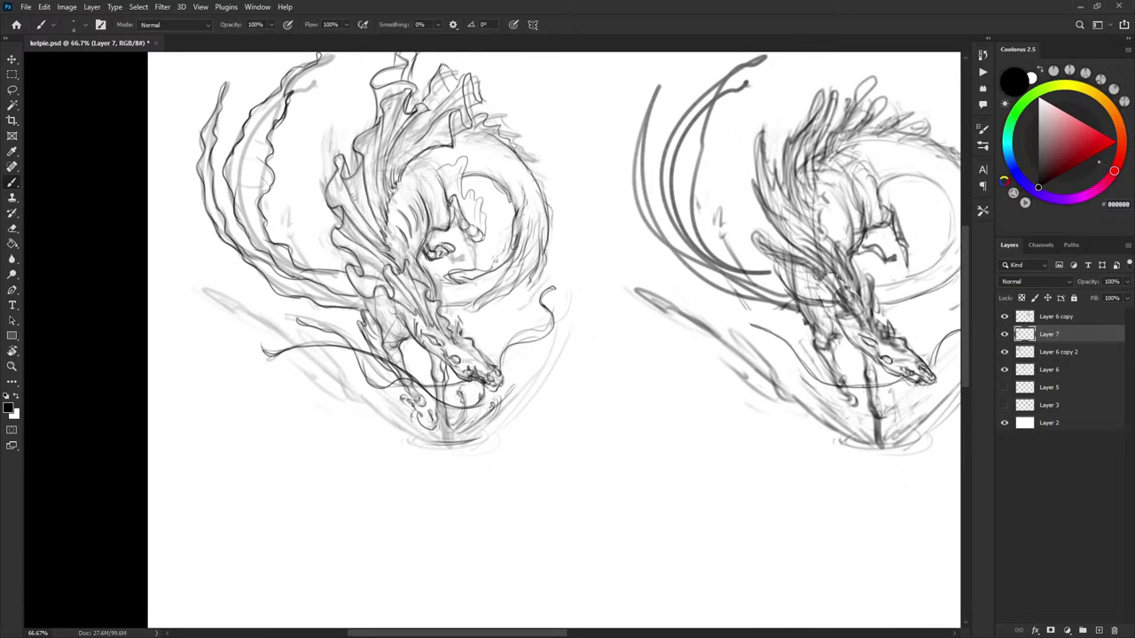
pyautogui.press('l')
pyautogui.moveTo(447, 237)
pyautogui.mouseDown()
pyautogui.moveTo(467, 230)
pyautogui.moveTo(482, 250)
pyautogui.mouseUp()
pyautogui.hotkey('ctrl', 't')
pyautogui.press('Escape')
pyautogui.hotkey('ctrl', 't')
pyautogui.press('Return')
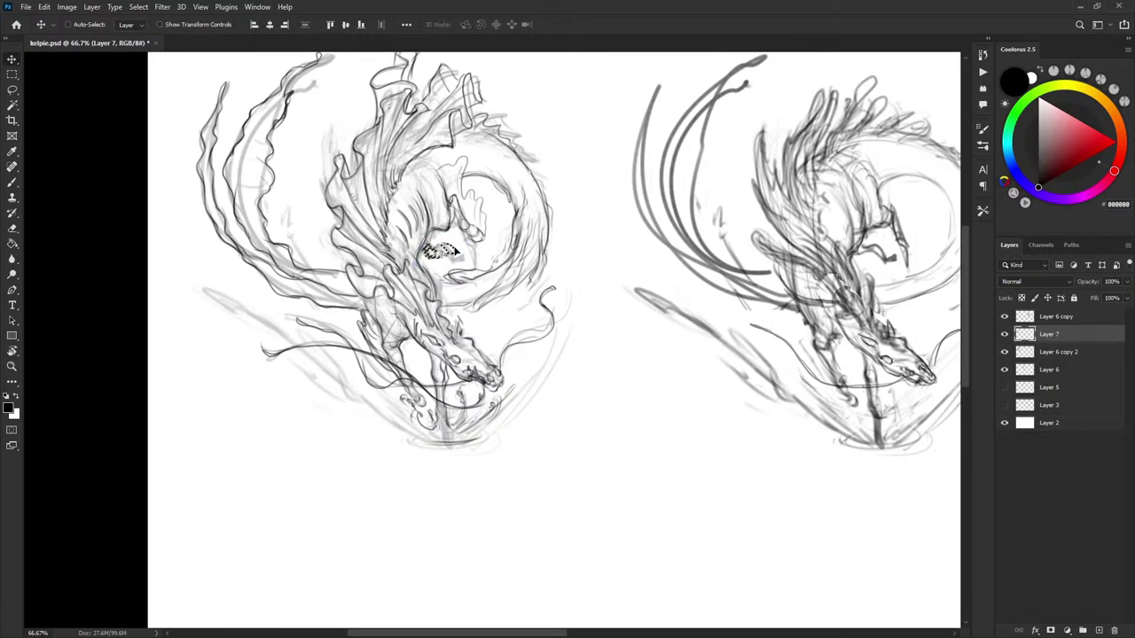
pyautogui.hotkey('ctrl', 'd')
pyautogui.press('b')
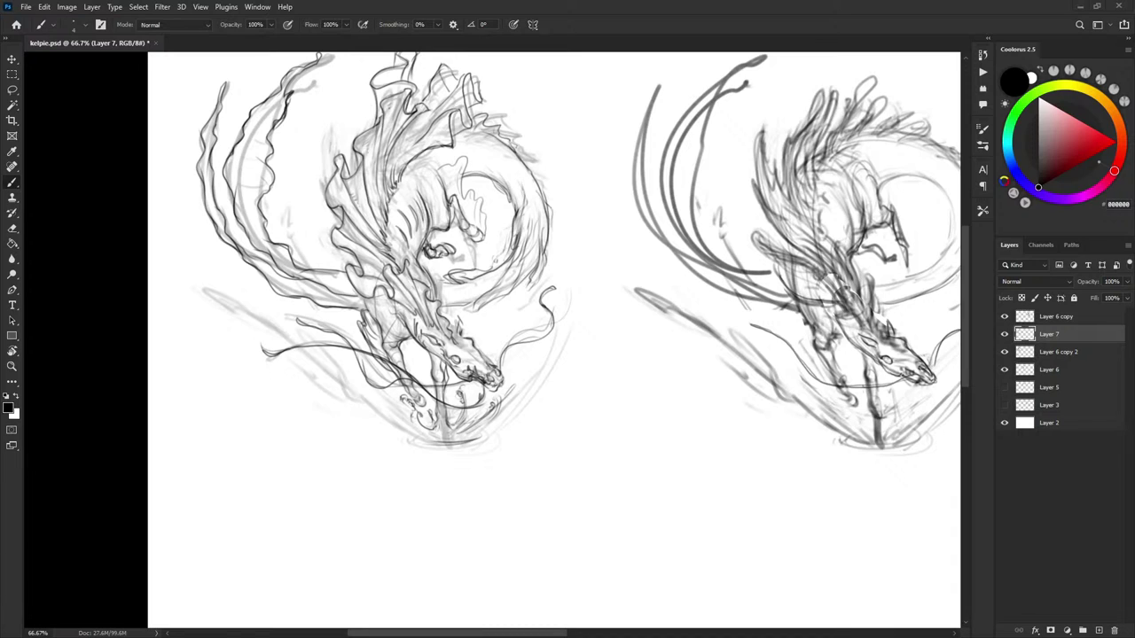
pyautogui.click(10, 186)
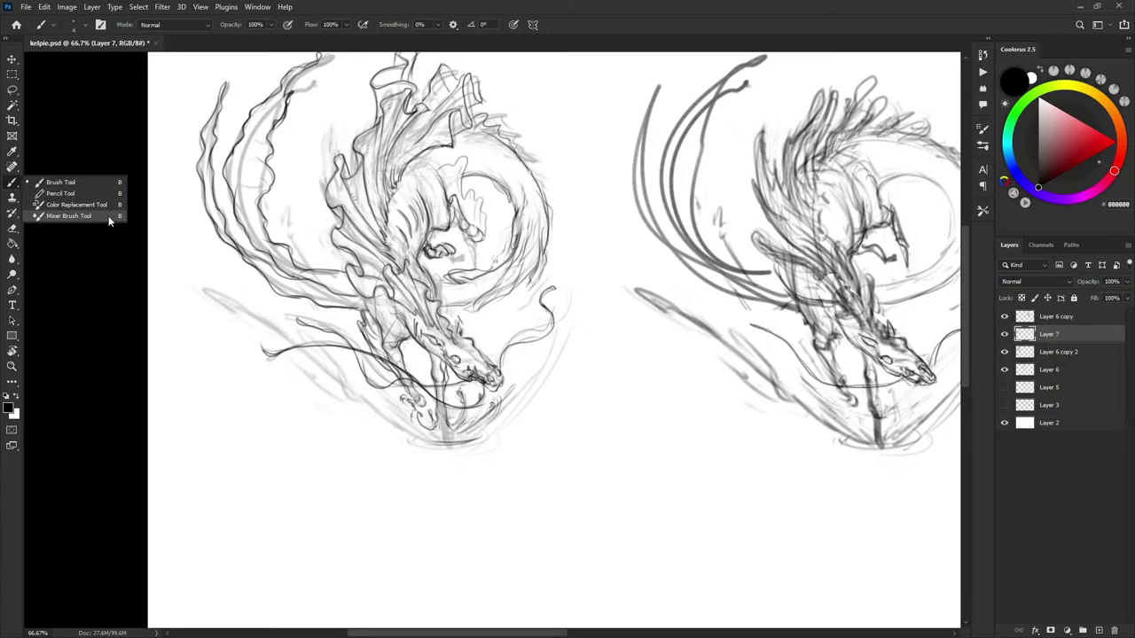
pyautogui.click(16, 182)
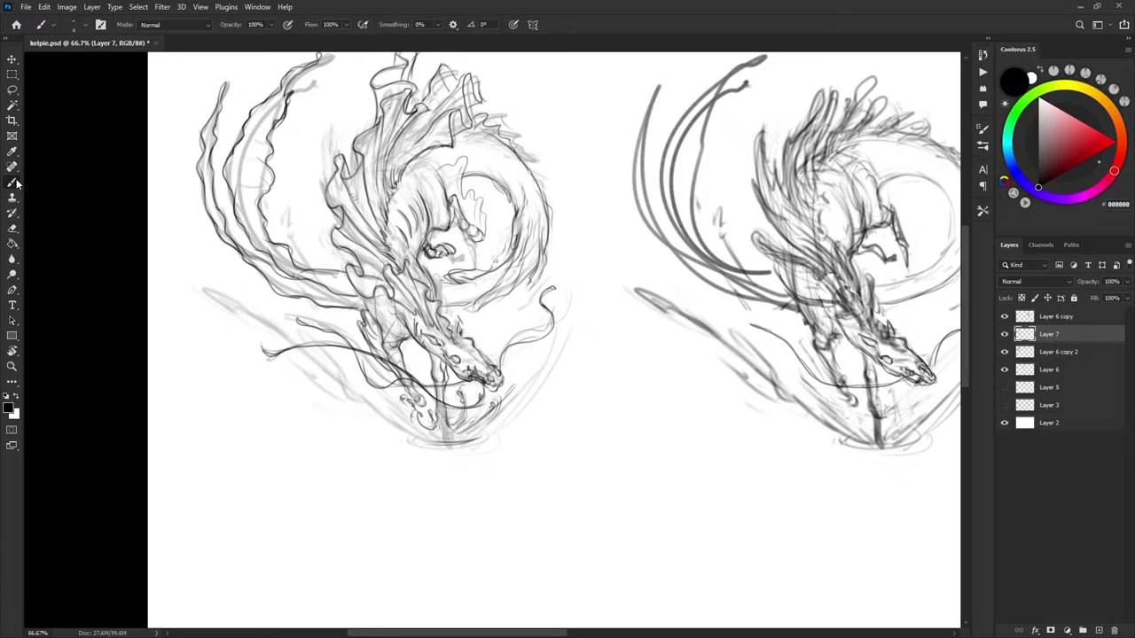
pyautogui.moveTo(473, 271)
pyautogui.mouseDown()
pyautogui.moveTo(456, 323)
pyautogui.moveTo(537, 350)
pyautogui.mouseUp()
pyautogui.hotkey('ctrl', 'z')
# Enlarge the brush and paint a black test patch with a grey edge between the two sketches, sampling its tones
pyautogui.press(']')
pyautogui.moveTo(618, 372)
pyautogui.mouseDown()
pyautogui.moveTo(609, 431)
pyautogui.moveTo(592, 437)
pyautogui.moveTo(629, 372)
pyautogui.moveTo(607, 448)
pyautogui.moveTo(597, 450)
pyautogui.moveTo(619, 408)
pyautogui.moveTo(625, 418)
pyautogui.moveTo(597, 442)
pyautogui.moveTo(644, 405)
pyautogui.moveTo(642, 389)
pyautogui.moveTo(648, 414)
pyautogui.moveTo(635, 456)
pyautogui.mouseUp()
pyautogui.keyDown('alt'); pyautogui.click(647, 419); pyautogui.keyUp('alt')
pyautogui.moveTo(624, 450)
pyautogui.mouseDown()
pyautogui.moveTo(630, 412)
pyautogui.moveTo(618, 446)
pyautogui.moveTo(619, 410)
pyautogui.moveTo(620, 441)
pyautogui.mouseUp()
pyautogui.keyDown('alt'); pyautogui.click(630, 407); pyautogui.keyUp('alt')
pyautogui.keyDown('alt'); pyautogui.click(628, 387); pyautogui.keyUp('alt')
pyautogui.moveTo(625, 437)
pyautogui.mouseDown()
pyautogui.moveTo(633, 394)
pyautogui.moveTo(617, 450)
pyautogui.mouseUp()
pyautogui.keyDown('alt'); pyautogui.click(635, 410); pyautogui.keyUp('alt')
pyautogui.keyDown('alt'); pyautogui.click(609, 396); pyautogui.keyUp('alt')
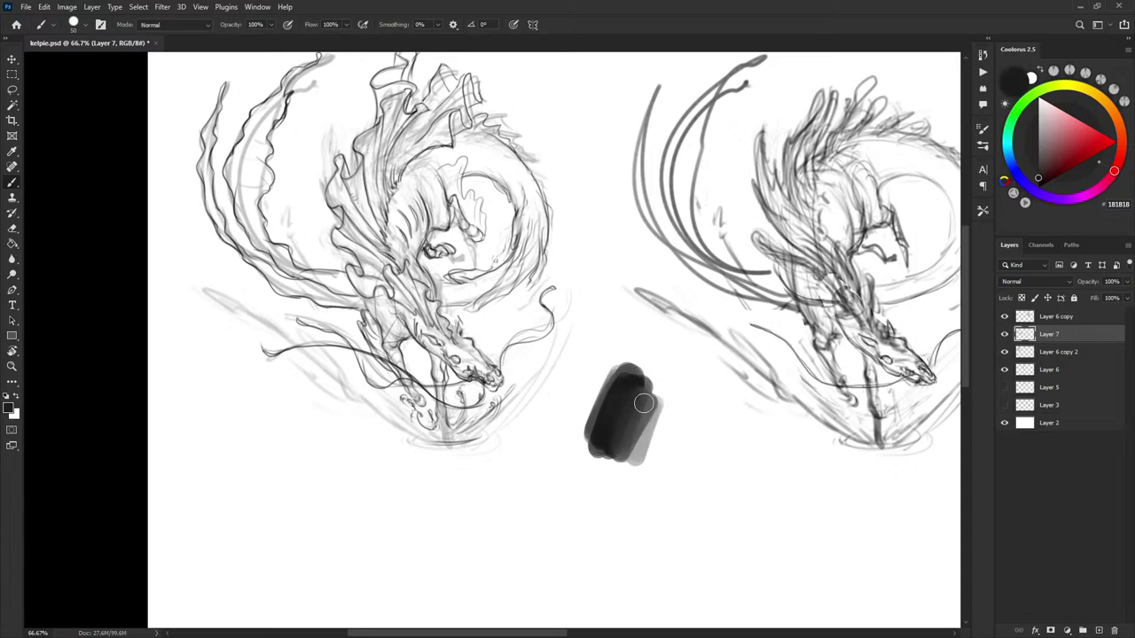
# Extend the test patch outward with progressively lighter greys sampled from its edge
pyautogui.keyDown('alt'); pyautogui.click(625, 410); pyautogui.keyUp('alt')
pyautogui.moveTo(631, 452)
pyautogui.mouseDown()
pyautogui.moveTo(637, 442)
pyautogui.moveTo(637, 452)
pyautogui.mouseUp()
pyautogui.keyDown('alt'); pyautogui.click(640, 436); pyautogui.keyUp('alt')
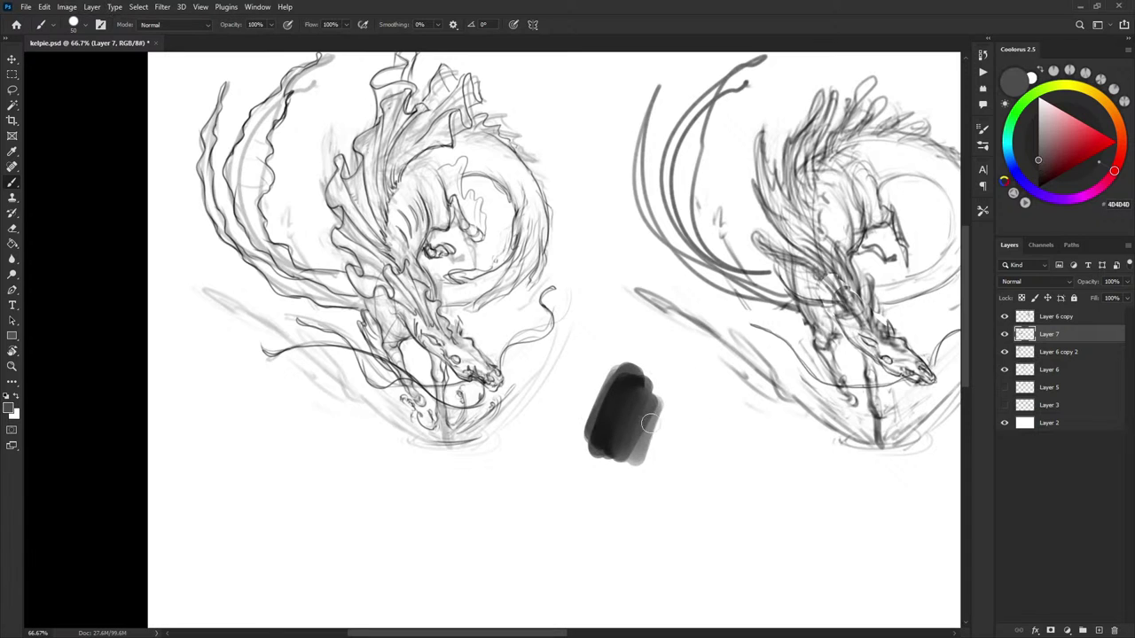
pyautogui.keyDown('alt'); pyautogui.click(649, 428); pyautogui.keyUp('alt')
pyautogui.moveTo(664, 405)
pyautogui.mouseDown()
pyautogui.moveTo(652, 457)
pyautogui.moveTo(689, 428)
pyautogui.moveTo(687, 458)
pyautogui.moveTo(666, 462)
pyautogui.moveTo(676, 427)
pyautogui.moveTo(664, 469)
pyautogui.moveTo(655, 429)
pyautogui.moveTo(625, 446)
pyautogui.moveTo(651, 454)
pyautogui.mouseUp()
pyautogui.keyDown('alt'); pyautogui.click(664, 428); pyautogui.keyUp('alt')
pyautogui.keyDown('alt'); pyautogui.click(679, 426); pyautogui.keyUp('alt')
pyautogui.keyDown('alt'); pyautogui.click(696, 443); pyautogui.keyUp('alt')
# Extend and smooth the test patch's gradient into lighter greys using tones sampled along its edge
pyautogui.keyDown('alt'); pyautogui.click(661, 425); pyautogui.keyUp('alt')
pyautogui.keyDown('alt'); pyautogui.click(679, 432); pyautogui.keyUp('alt')
pyautogui.keyDown('alt'); pyautogui.click(656, 420); pyautogui.keyUp('alt')
pyautogui.keyDown('alt'); pyautogui.click(650, 413); pyautogui.keyUp('alt')
pyautogui.keyDown('alt'); pyautogui.click(637, 400); pyautogui.keyUp('alt')
pyautogui.keyDown('alt'); pyautogui.click(647, 415); pyautogui.keyUp('alt')
pyautogui.keyDown('alt'); pyautogui.click(648, 426); pyautogui.keyUp('alt')
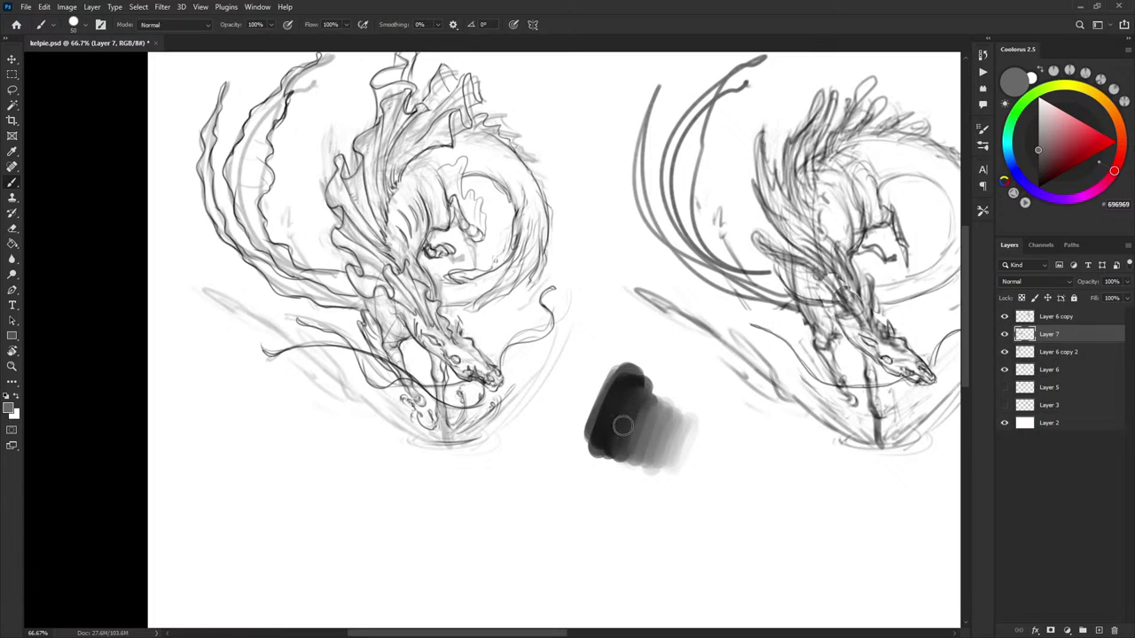
# Lasso the gradient test patch between the two sketches on Layer 7, delete it and clear the selection
pyautogui.click(1004, 334)
pyautogui.click(1004, 334)
pyautogui.press('l')
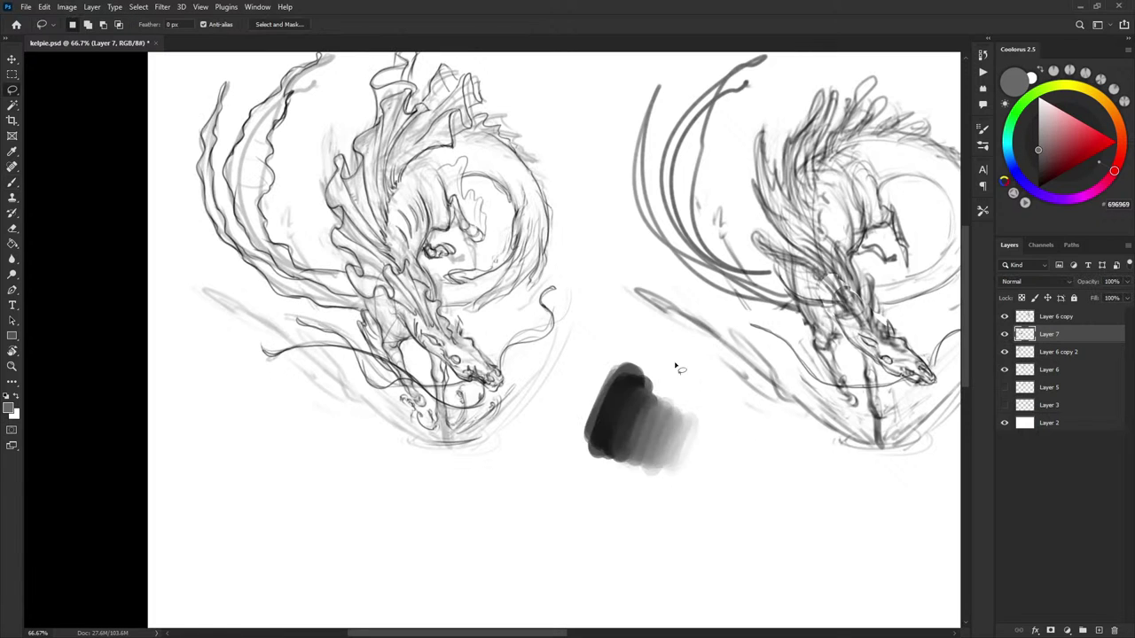
pyautogui.moveTo(671, 370); pyautogui.dragTo(720, 374)
pyautogui.press('Delete')
pyautogui.hotkey('ctrl', 'd')
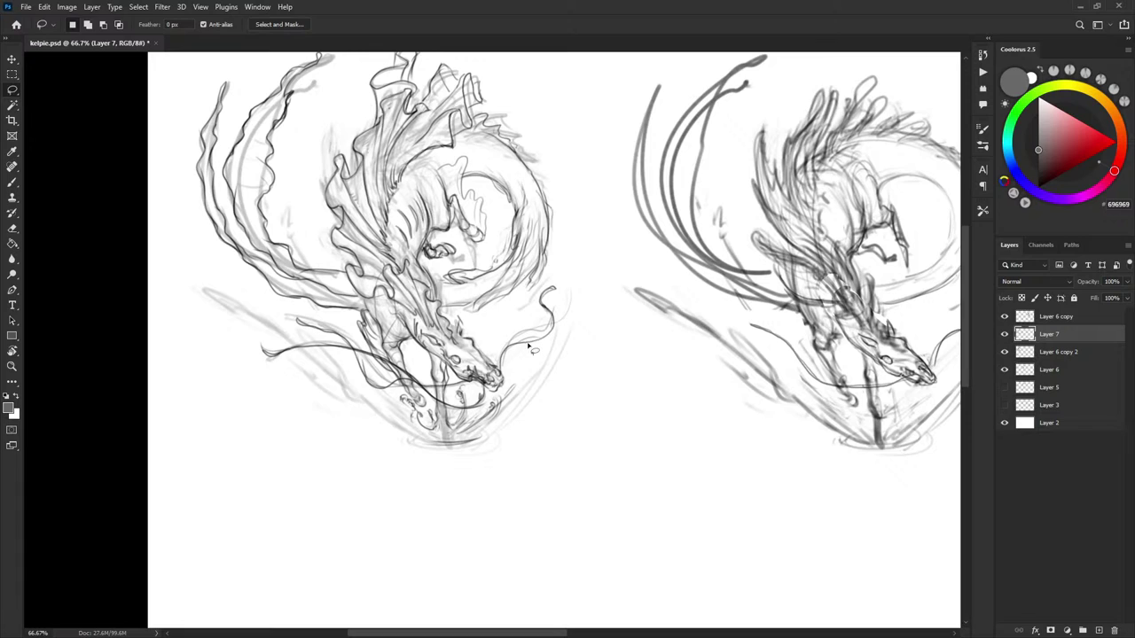
# Reset the brush to black at 5 px and ink splash strokes beside the leftmost kelpie's planted front leg
pyautogui.press('b')
pyautogui.press('d')
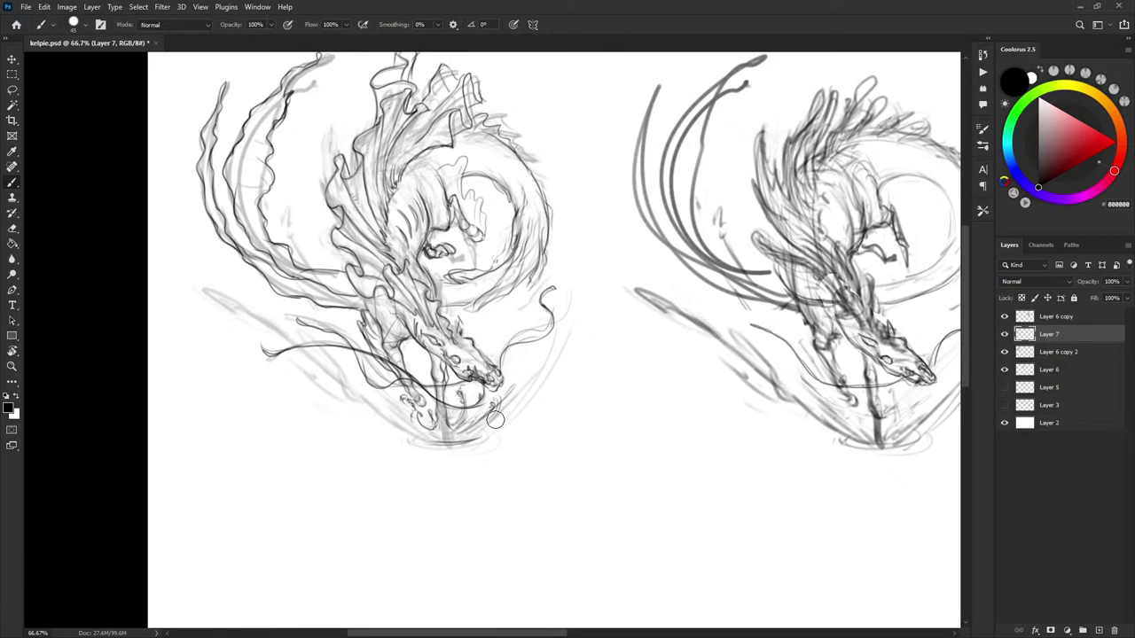
pyautogui.press('[')
pyautogui.press('[')
pyautogui.press('[')
pyautogui.press('[')
pyautogui.press('[')
pyautogui.press('[')
pyautogui.press('[')
pyautogui.moveTo(475, 429); pyautogui.dragTo(535, 385)
# Paste the blue water-swirl character artwork as a reference, view it at 100% and undo the paste
pyautogui.hotkey('ctrl', 'v')
pyautogui.hotkey('ctrl', '+')
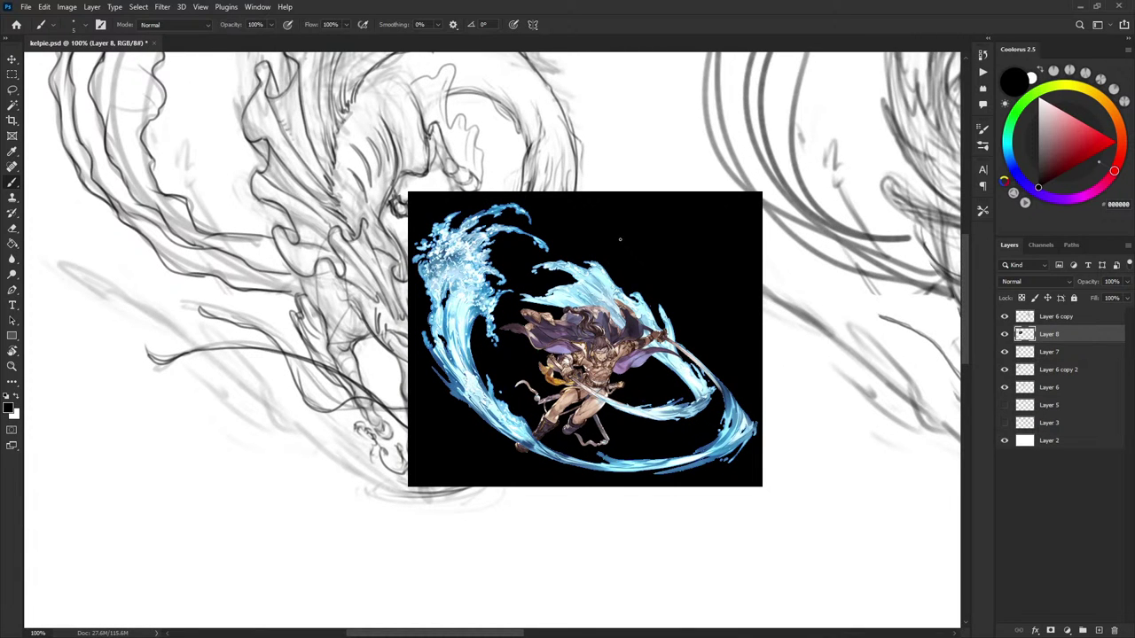
pyautogui.hotkey('ctrl', 'z')
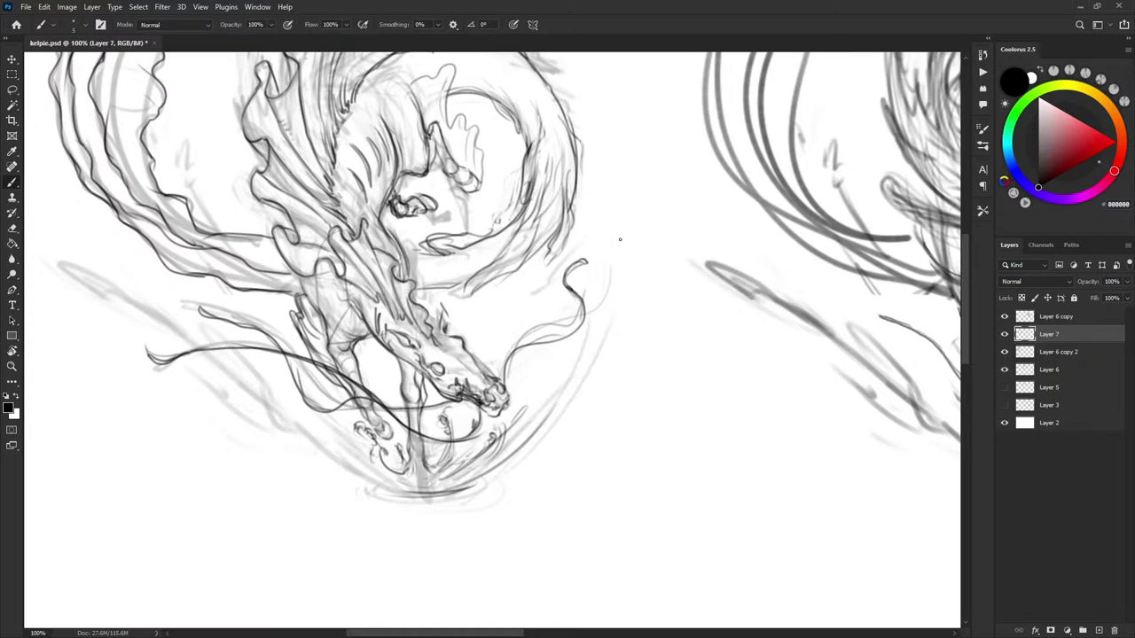
# Ink splash lines rising beside the leftmost kelpie's raised front leg and undo the trial stroke above the muzzle
pyautogui.hotkey('ctrl', '-')
pyautogui.hotkey('ctrl', '-')
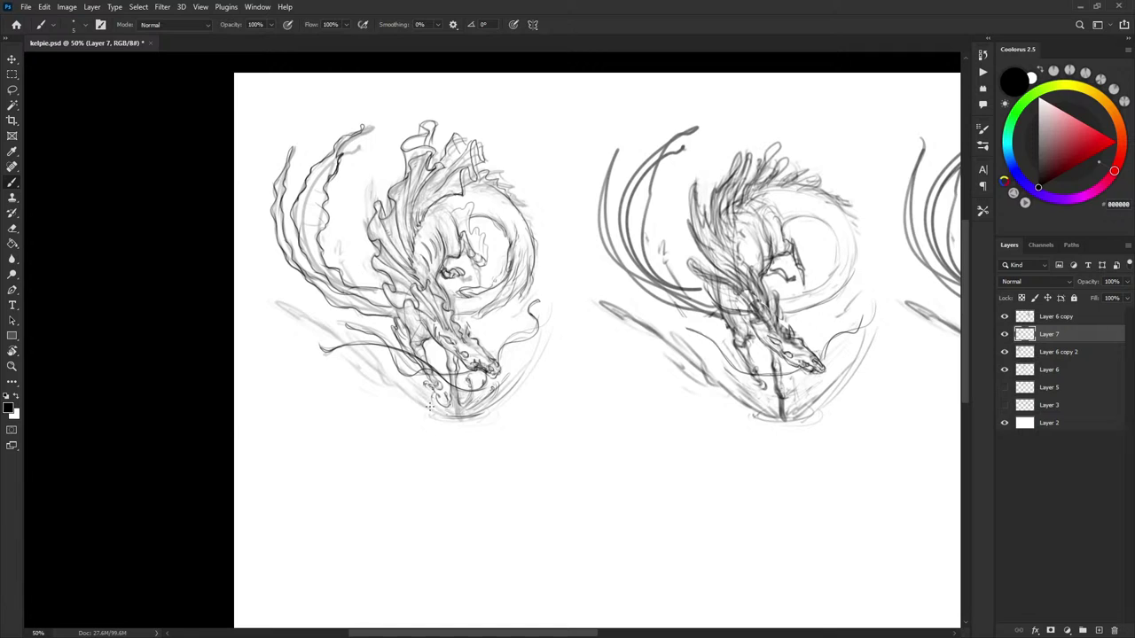
pyautogui.moveTo(406, 366); pyautogui.dragTo(429, 405)
pyautogui.moveTo(376, 327); pyautogui.dragTo(430, 398)
pyautogui.moveTo(509, 310); pyautogui.dragTo(496, 341)
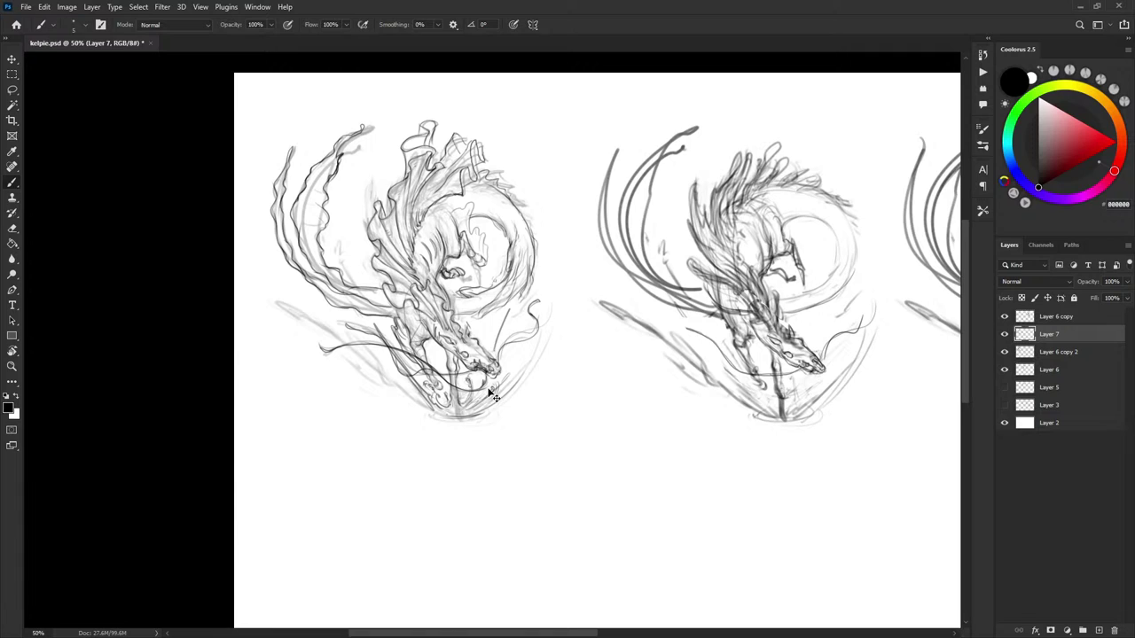
pyautogui.hotkey('ctrl', 'z')
# Try long sweeping splash outlines from the water ring up both sides of the front legs, undoing each attempt
pyautogui.moveTo(430, 409); pyautogui.dragTo(304, 302)
pyautogui.moveTo(304, 302); pyautogui.dragTo(431, 414)
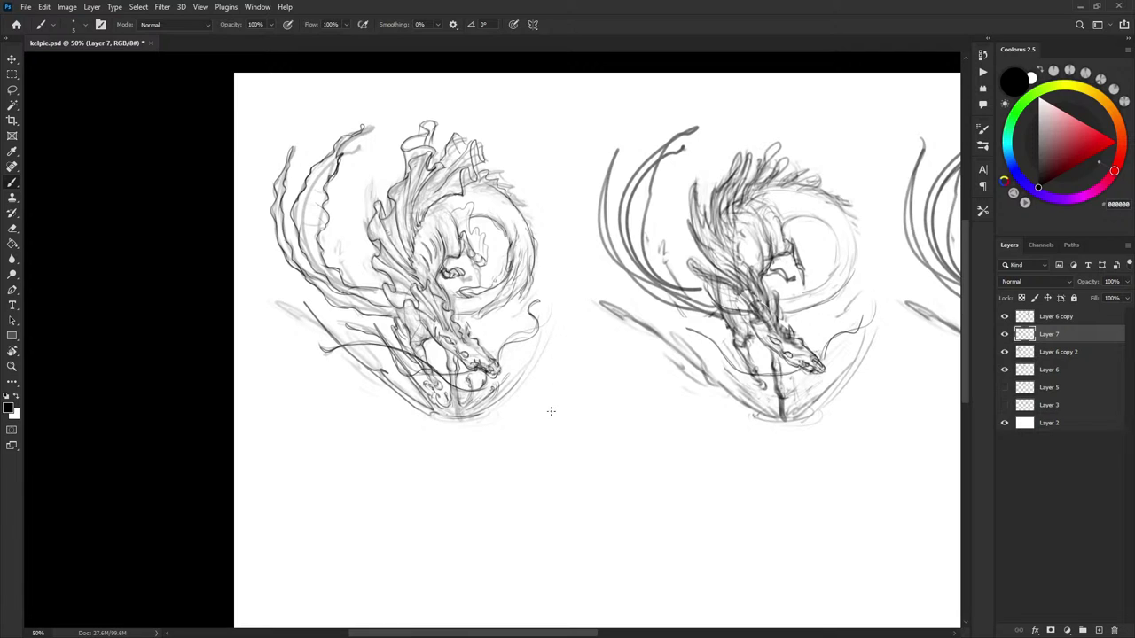
pyautogui.hotkey('ctrl', 'z')
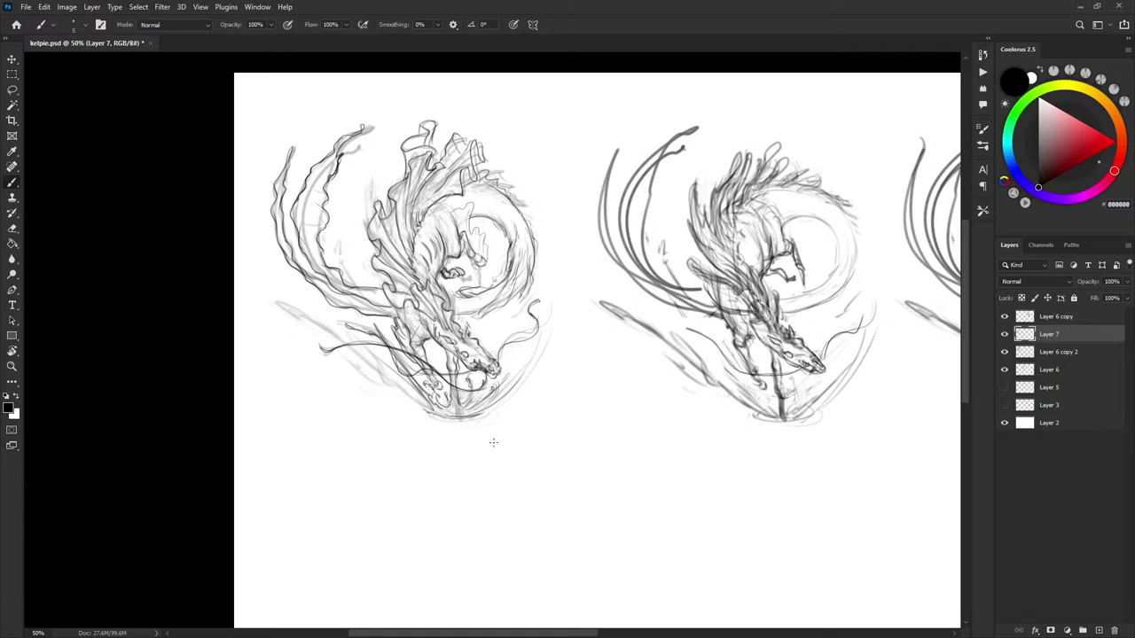
pyautogui.moveTo(482, 447); pyautogui.dragTo(313, 245)
pyautogui.hotkey('ctrl', 'z')
pyautogui.moveTo(431, 420)
pyautogui.mouseDown()
pyautogui.moveTo(384, 371)
pyautogui.moveTo(530, 361)
pyautogui.mouseUp()
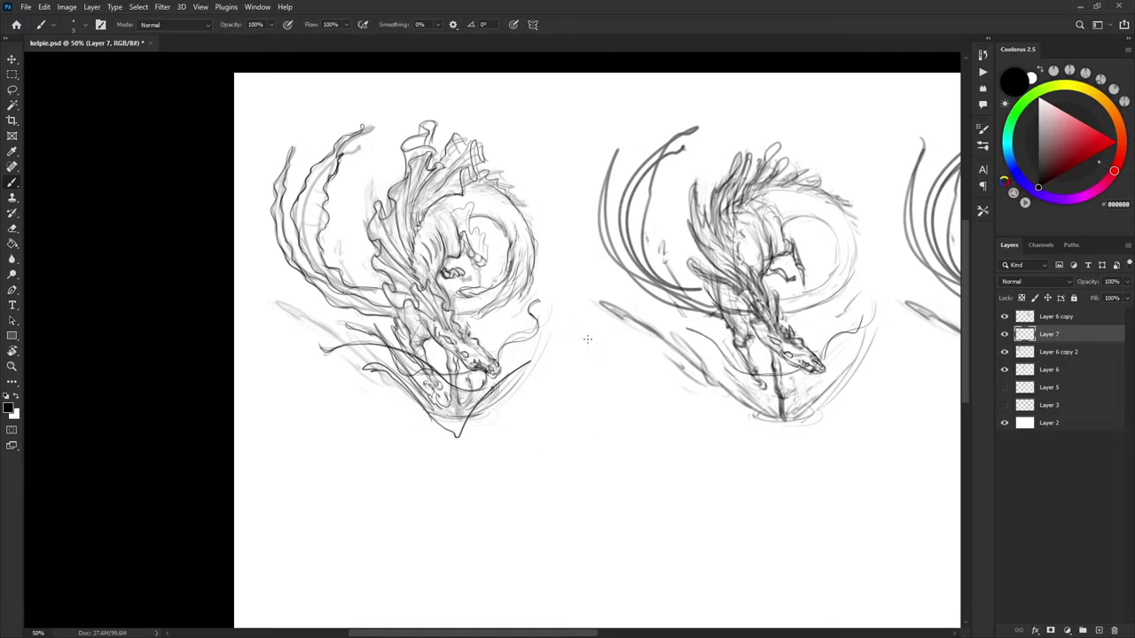
pyautogui.moveTo(587, 339); pyautogui.dragTo(593, 348)
pyautogui.hotkey('ctrl', 'z')
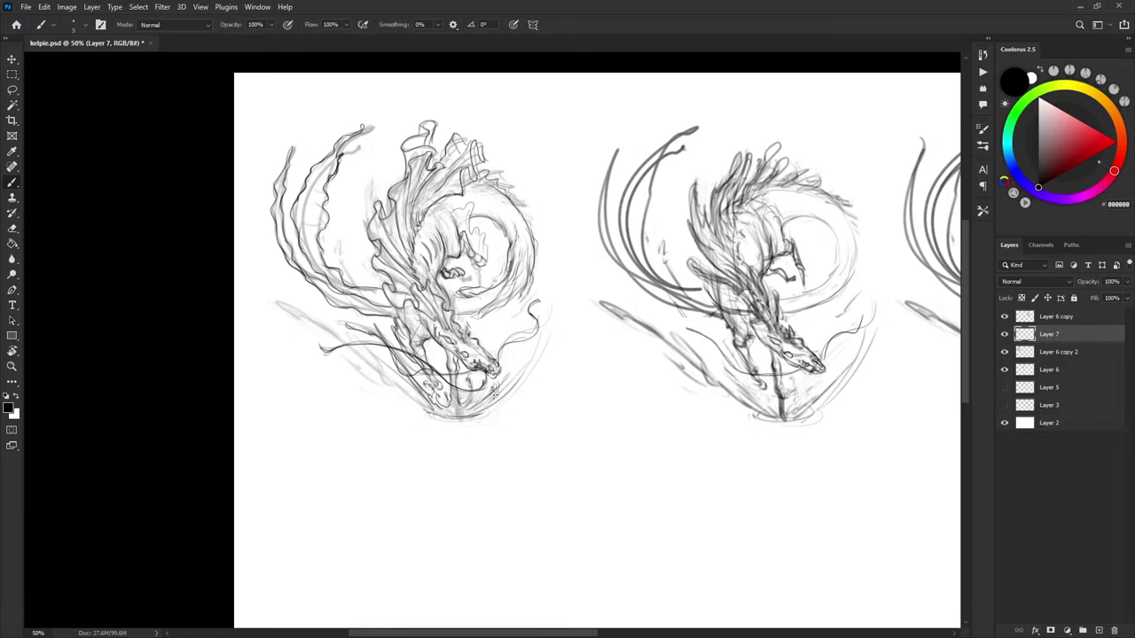
# Ink the splash below the muzzle and check the line art with Layer 6 copy 2 temporarily hidden
pyautogui.moveTo(488, 403)
pyautogui.mouseDown()
pyautogui.moveTo(514, 383)
pyautogui.moveTo(530, 388)
pyautogui.moveTo(514, 387)
pyautogui.mouseUp()
pyautogui.click(1005, 353)
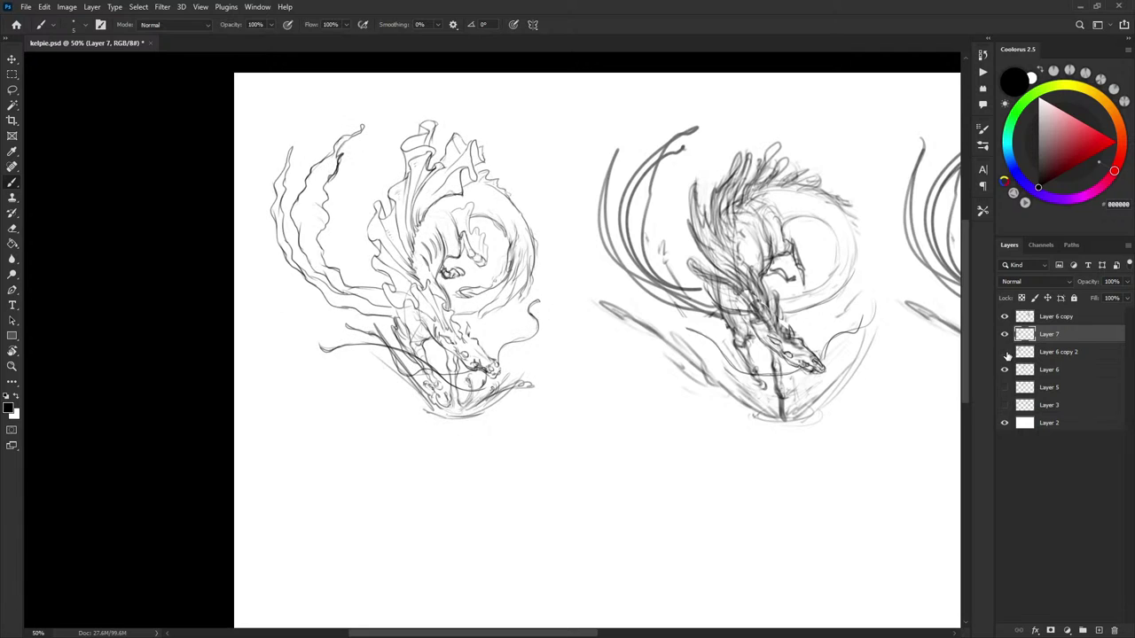
pyautogui.click(1005, 353)
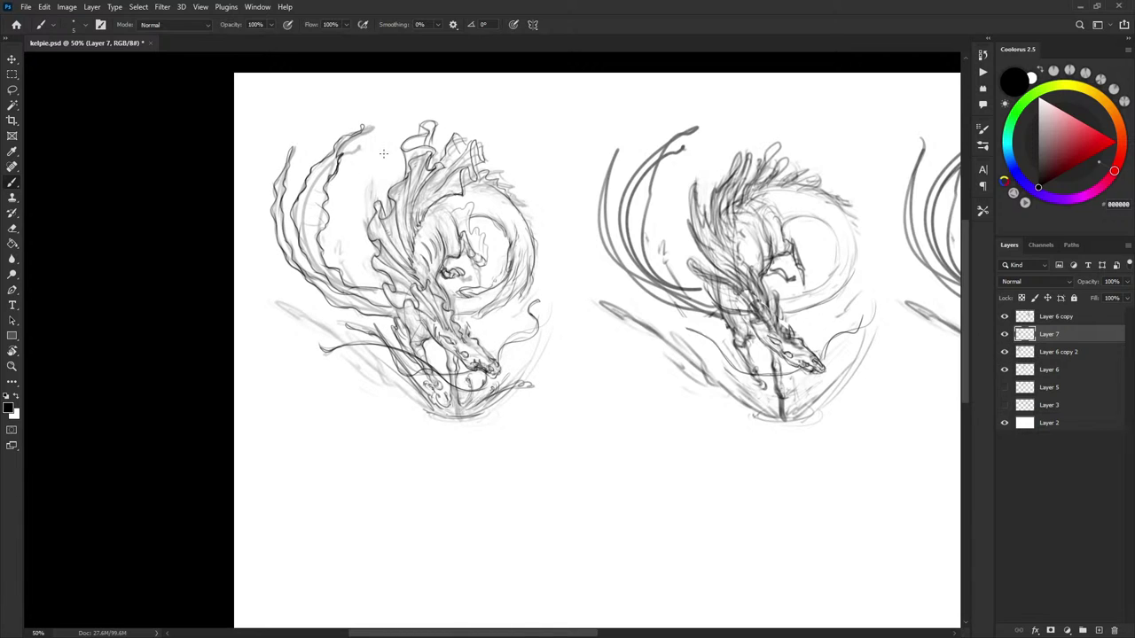
# Try large sweeping curves across the leftmost kelpie's body and ribbons, and undo them all
pyautogui.moveTo(331, 362); pyautogui.dragTo(427, 108)
pyautogui.moveTo(314, 321); pyautogui.dragTo(548, 257)
pyautogui.moveTo(355, 303)
pyautogui.mouseDown()
pyautogui.moveTo(555, 238)
pyautogui.moveTo(545, 292)
pyautogui.mouseUp()
pyautogui.hotkey('ctrl', 'z')
pyautogui.hotkey('ctrl', 'z')
pyautogui.hotkey('ctrl', 'z')
pyautogui.hotkey('ctrl', 'z')
# Ink pointed splash shapes on both sides of the front legs, cleaning up overlaps with white
pyautogui.moveTo(389, 391); pyautogui.dragTo(368, 383)
pyautogui.moveTo(382, 387)
pyautogui.mouseDown()
pyautogui.moveTo(428, 408)
pyautogui.moveTo(420, 400)
pyautogui.mouseUp()
pyautogui.press('x')
pyautogui.moveTo(396, 354); pyautogui.dragTo(403, 365)
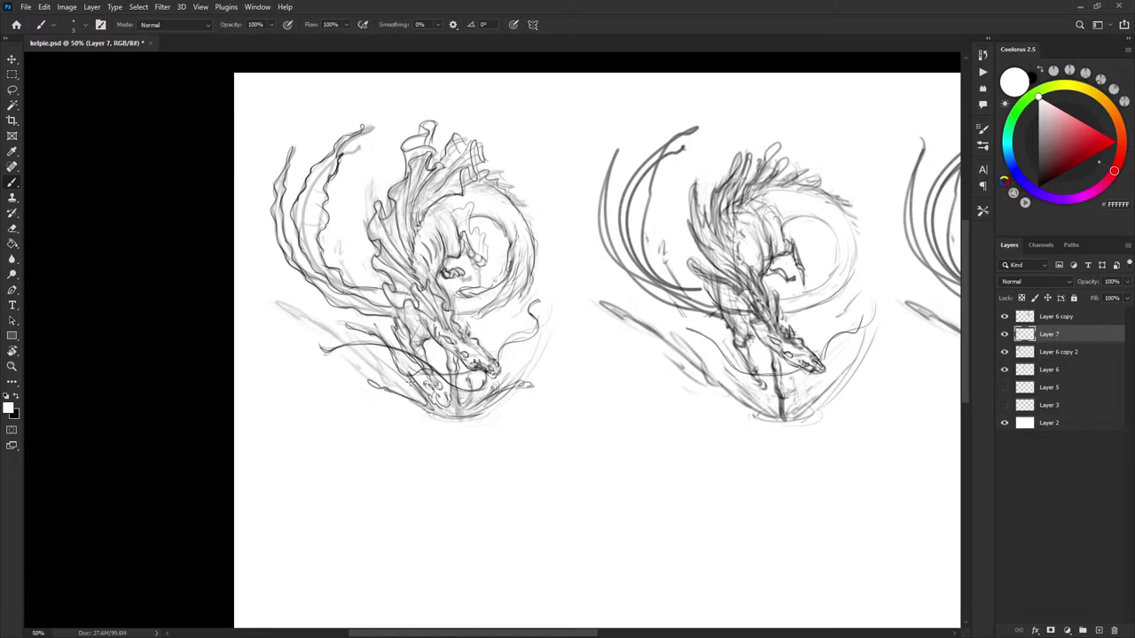
pyautogui.press('x')
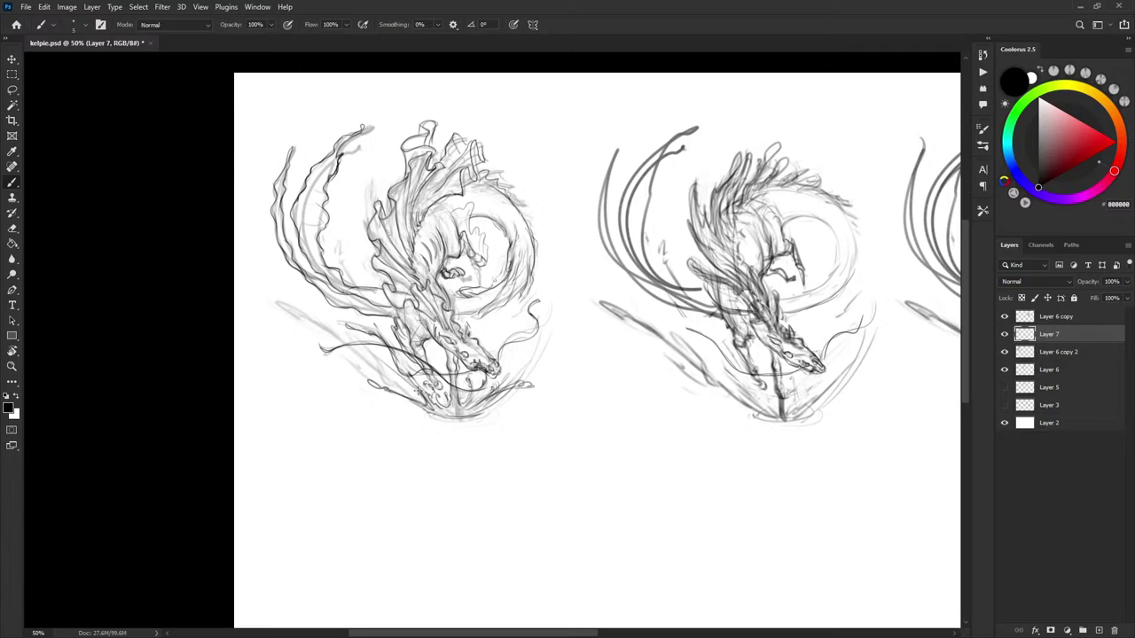
pyautogui.moveTo(416, 397)
pyautogui.mouseDown()
pyautogui.moveTo(372, 359)
pyautogui.moveTo(418, 400)
pyautogui.mouseUp()
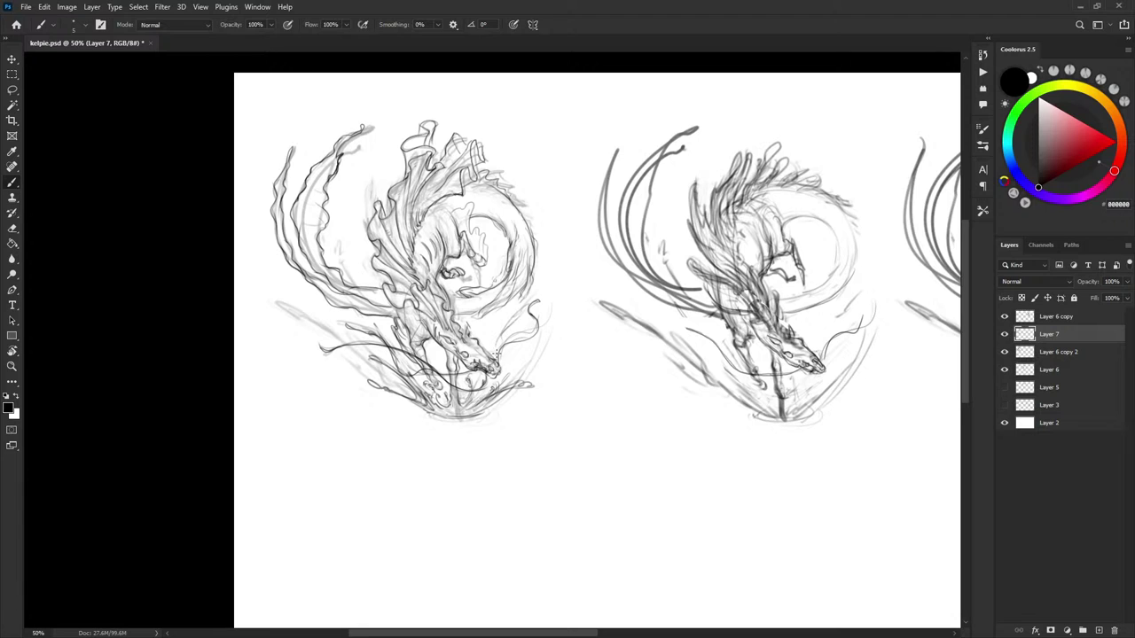
pyautogui.moveTo(501, 376); pyautogui.dragTo(539, 354)
# Move the Layer 7 line art off the rough sketch into the empty canvas area below it
pyautogui.moveTo(699, 382); pyautogui.dragTo(668, 387)
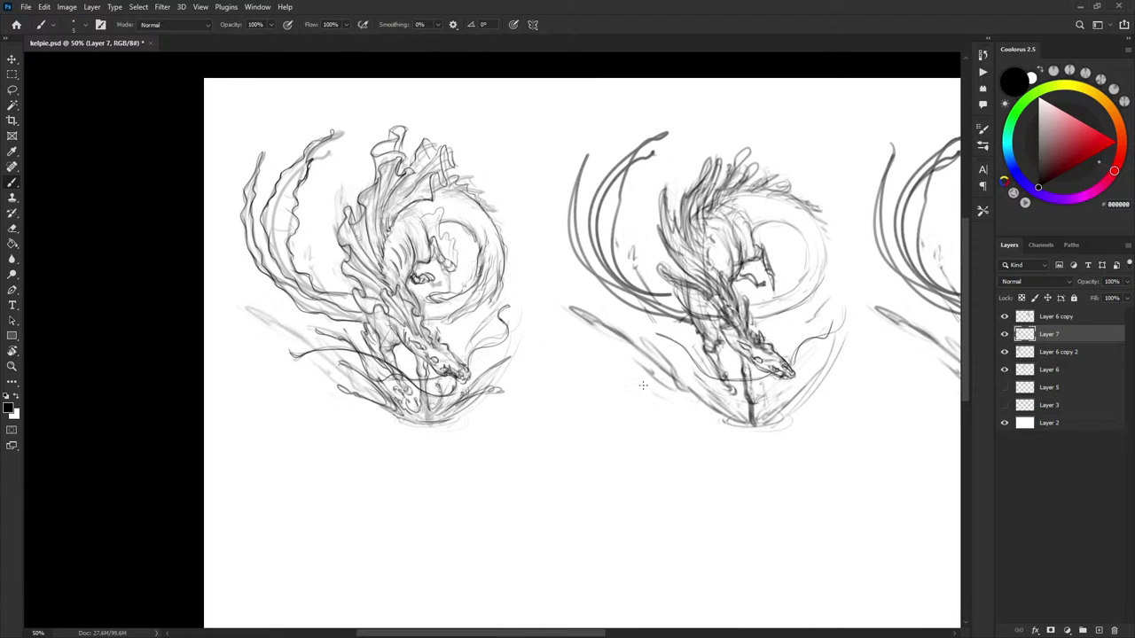
pyautogui.moveTo(750, 382); pyautogui.dragTo(700, 352)
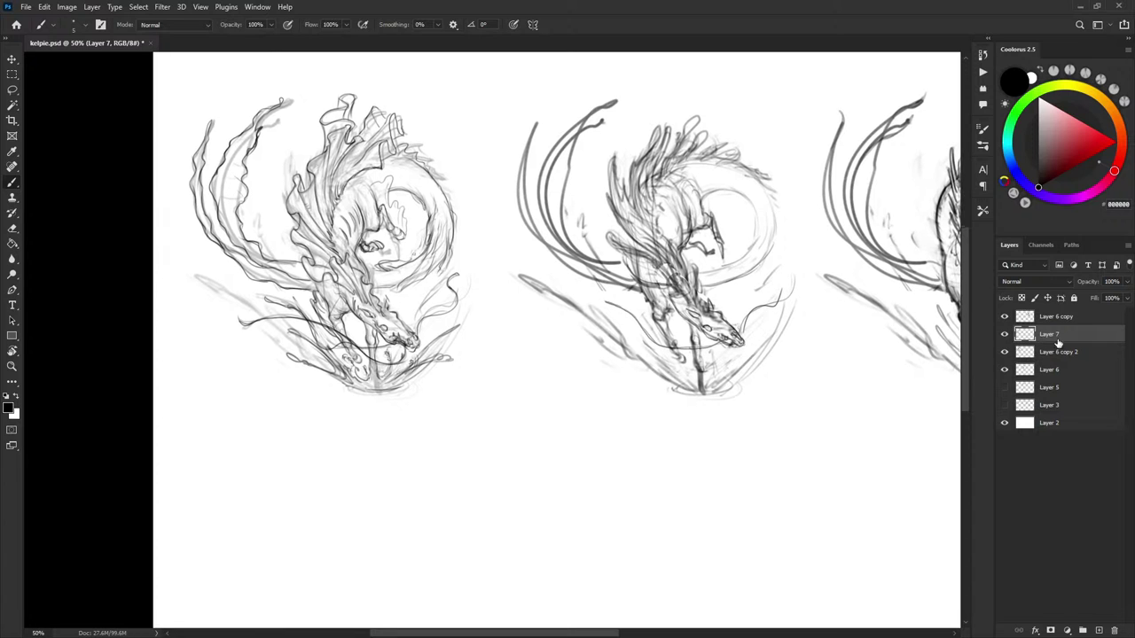
pyautogui.press('v')
pyautogui.moveTo(373, 280); pyautogui.dragTo(418, 566)
pyautogui.moveTo(537, 382); pyautogui.dragTo(535, 225)
pyautogui.moveTo(457, 377); pyautogui.dragTo(484, 435)
pyautogui.moveTo(578, 389); pyautogui.dragTo(572, 375)
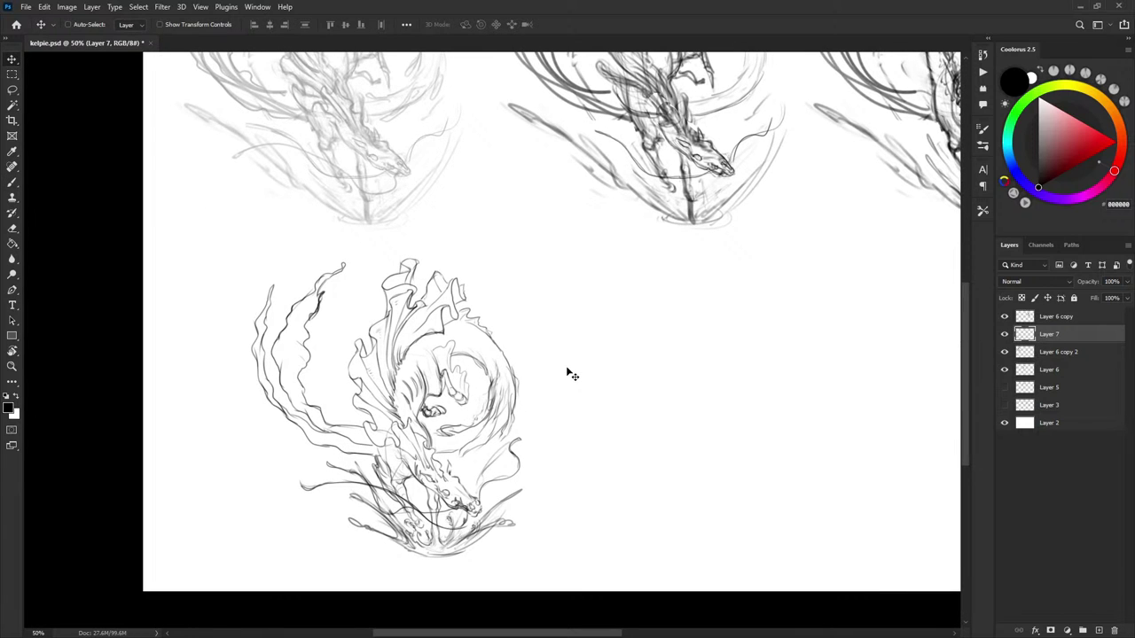
pyautogui.moveTo(501, 399); pyautogui.dragTo(506, 349)
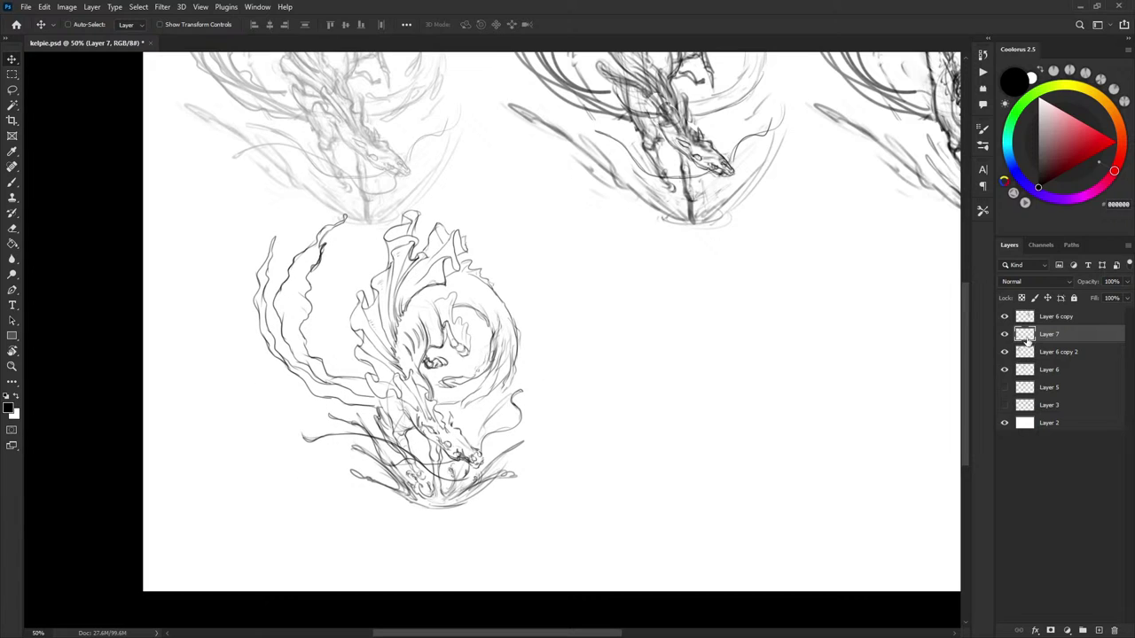
# Enlarge the brush and paint white over the hatching inside the kelpie's coiled tail to lighten it
pyautogui.press('b')
pyautogui.press(']')
pyautogui.press(']')
pyautogui.press(']')
pyautogui.press(']')
pyautogui.press(']')
pyautogui.press(']')
pyautogui.press(']')
pyautogui.press(']')
pyautogui.press(']')
pyautogui.press(']')
pyautogui.press(']')
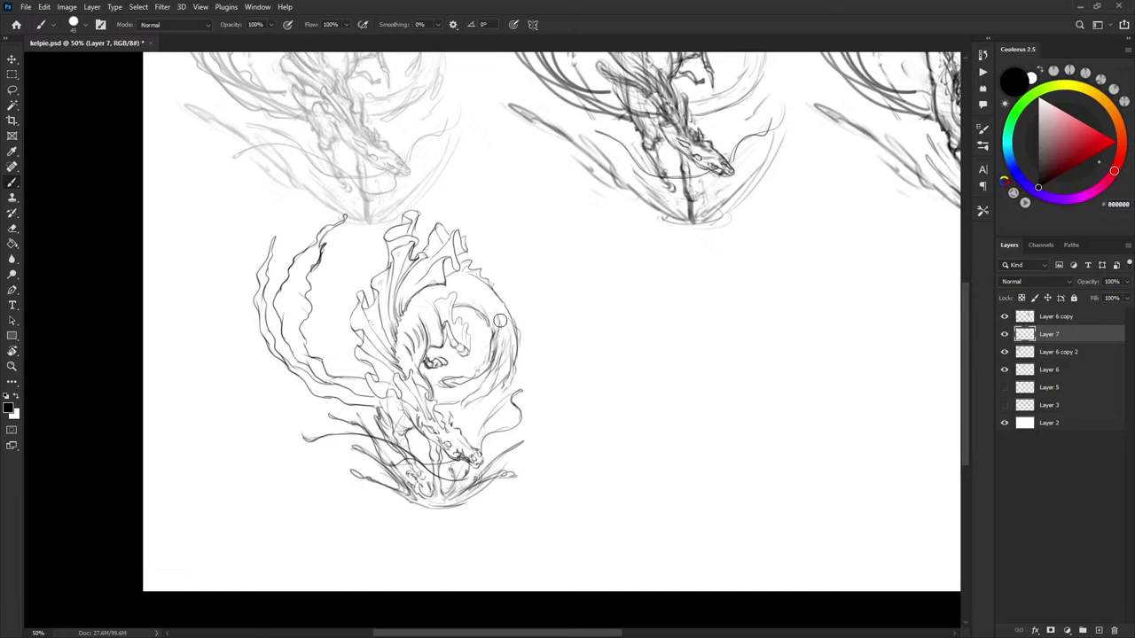
pyautogui.moveTo(500, 321); pyautogui.dragTo(504, 361)
pyautogui.hotkey('ctrl', 'z')
pyautogui.press('x')
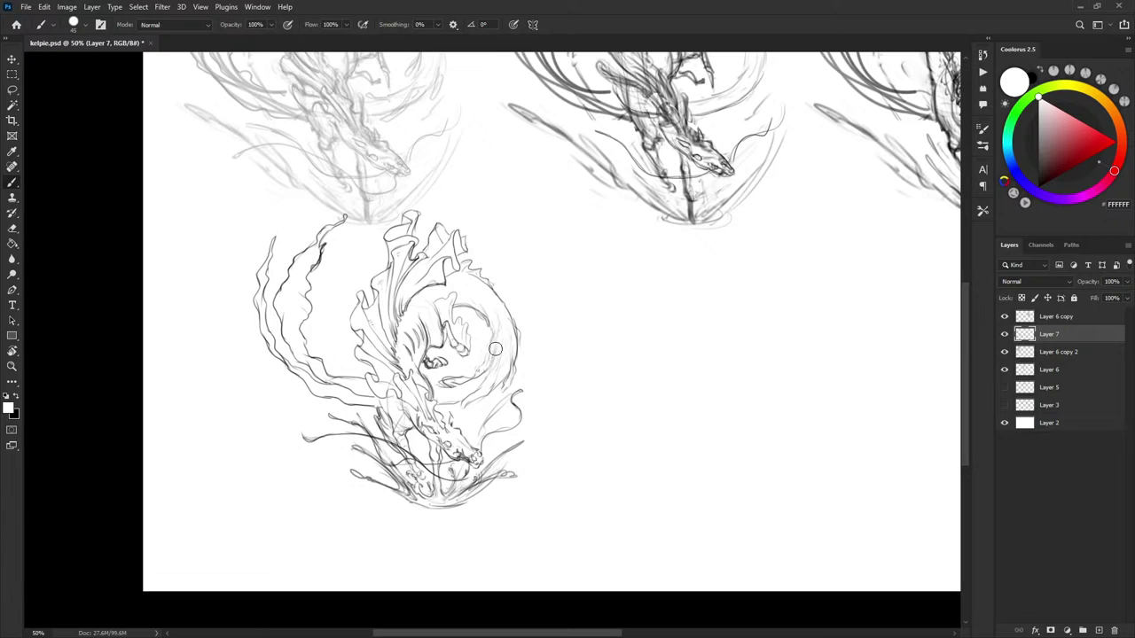
# Re-ink the inner curve of the coiled tail and its outer back edge with a small black brush
pyautogui.press('x')
pyautogui.press('[')
pyautogui.moveTo(489, 319)
pyautogui.mouseDown()
pyautogui.moveTo(490, 367)
pyautogui.moveTo(501, 320)
pyautogui.mouseUp()
pyautogui.moveTo(487, 282); pyautogui.dragTo(511, 312)
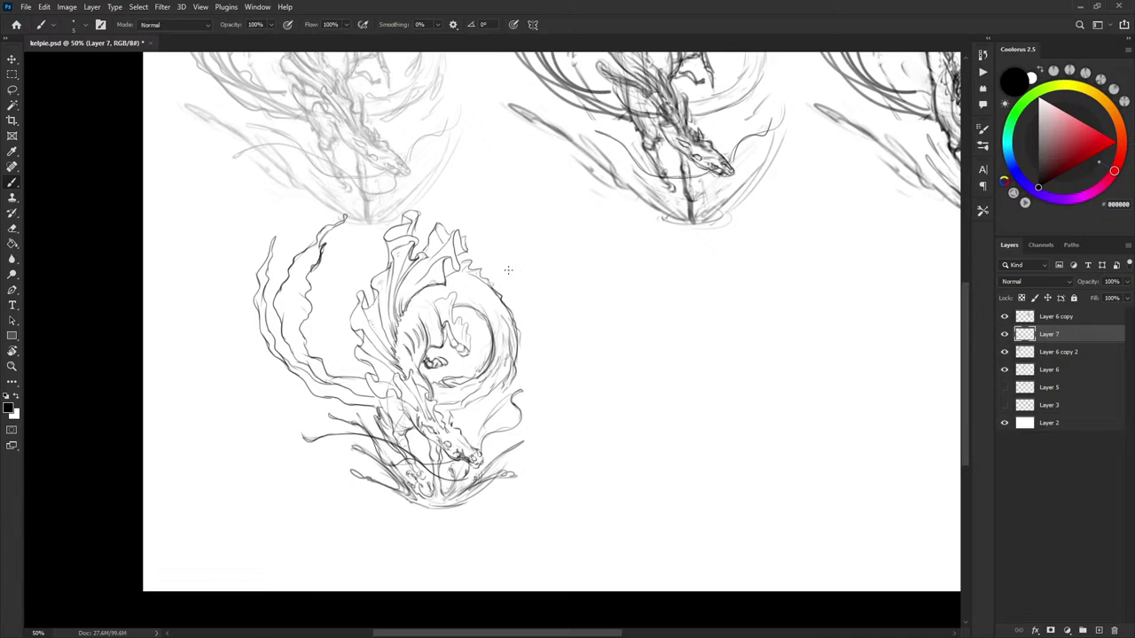
# Strengthen the black contours along the kelpie's neck, chest and rib lines
pyautogui.moveTo(559, 372); pyautogui.dragTo(570, 340)
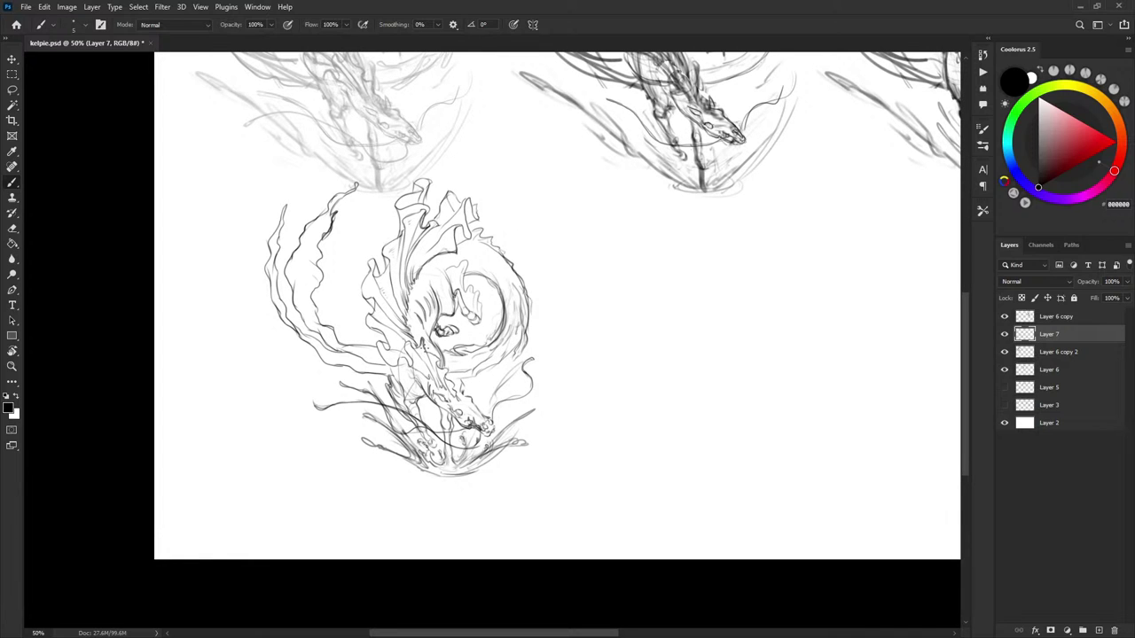
pyautogui.moveTo(422, 345); pyautogui.dragTo(448, 378)
pyautogui.moveTo(411, 336)
pyautogui.mouseDown()
pyautogui.moveTo(382, 347)
pyautogui.moveTo(403, 367)
pyautogui.mouseUp()
pyautogui.moveTo(629, 354); pyautogui.dragTo(626, 352)
pyautogui.moveTo(598, 400); pyautogui.dragTo(619, 360)
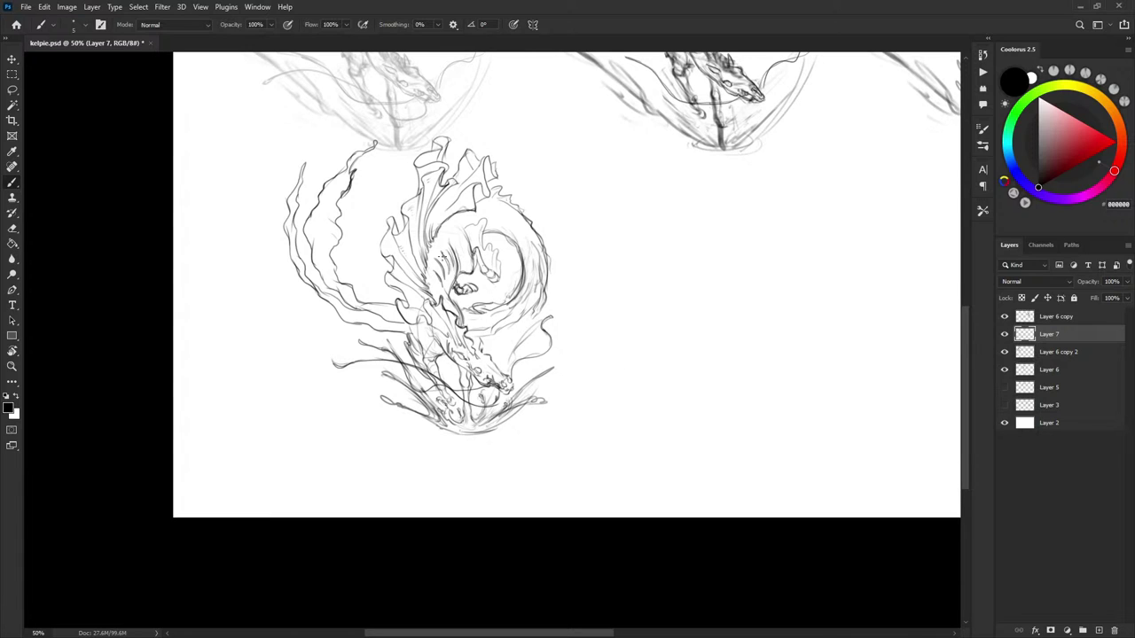
pyautogui.moveTo(442, 254)
pyautogui.mouseDown()
pyautogui.moveTo(450, 277)
pyautogui.moveTo(453, 265)
pyautogui.moveTo(459, 273)
pyautogui.mouseUp()
pyautogui.press('x')
pyautogui.press('x')
# Ink a curved whisker from the muzzle up toward the belly, undoing the unwanted trial strokes
pyautogui.moveTo(523, 377); pyautogui.dragTo(532, 323)
pyautogui.hotkey('ctrl', 'z')
pyautogui.moveTo(491, 390); pyautogui.dragTo(499, 396)
pyautogui.moveTo(503, 313)
pyautogui.mouseDown()
pyautogui.moveTo(506, 343)
pyautogui.moveTo(562, 269)
pyautogui.mouseUp()
pyautogui.hotkey('ctrl', 'z')
pyautogui.hotkey('ctrl', 'z')
pyautogui.moveTo(505, 365)
pyautogui.mouseDown()
pyautogui.moveTo(508, 317)
pyautogui.moveTo(483, 270)
pyautogui.moveTo(512, 377)
pyautogui.moveTo(491, 291)
pyautogui.moveTo(510, 345)
pyautogui.mouseUp()
pyautogui.hotkey('ctrl', 'z')
pyautogui.hotkey('ctrl', 'z')
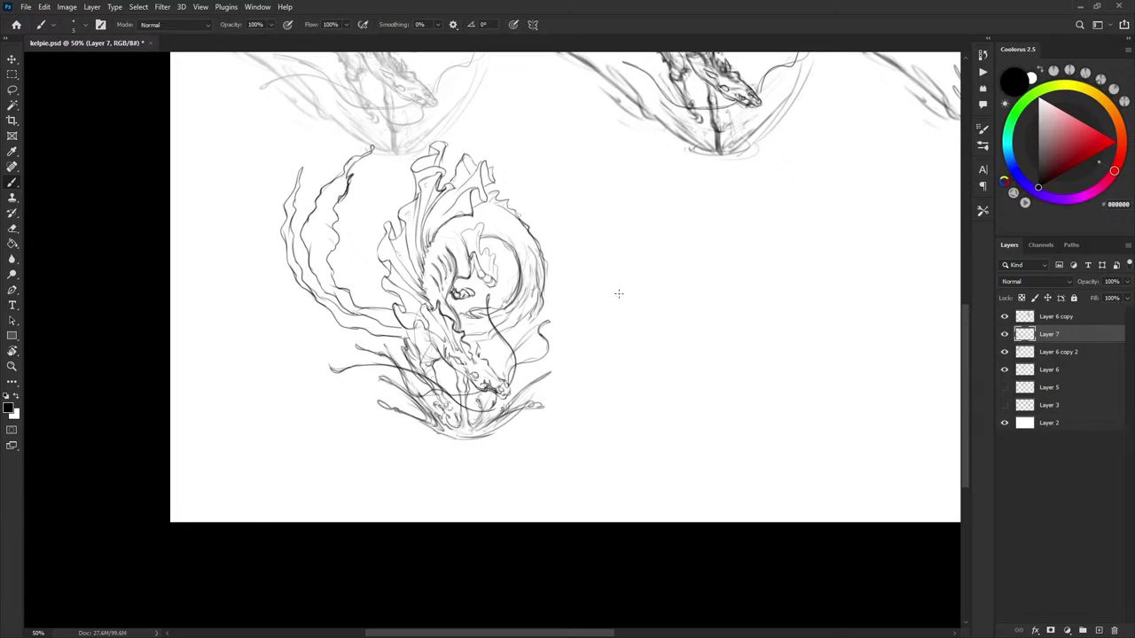
# Examine the brush's Transfer settings, including the opacity and flow pen-pressure controls
pyautogui.moveTo(629, 277)
pyautogui.mouseDown()
pyautogui.moveTo(660, 323)
pyautogui.moveTo(687, 294)
pyautogui.mouseUp()
pyautogui.hotkey('ctrl', 'z')
pyautogui.click(983, 150)
pyautogui.click(984, 152)
pyautogui.moveTo(984, 143); pyautogui.dragTo(983, 163)
pyautogui.click(983, 153)
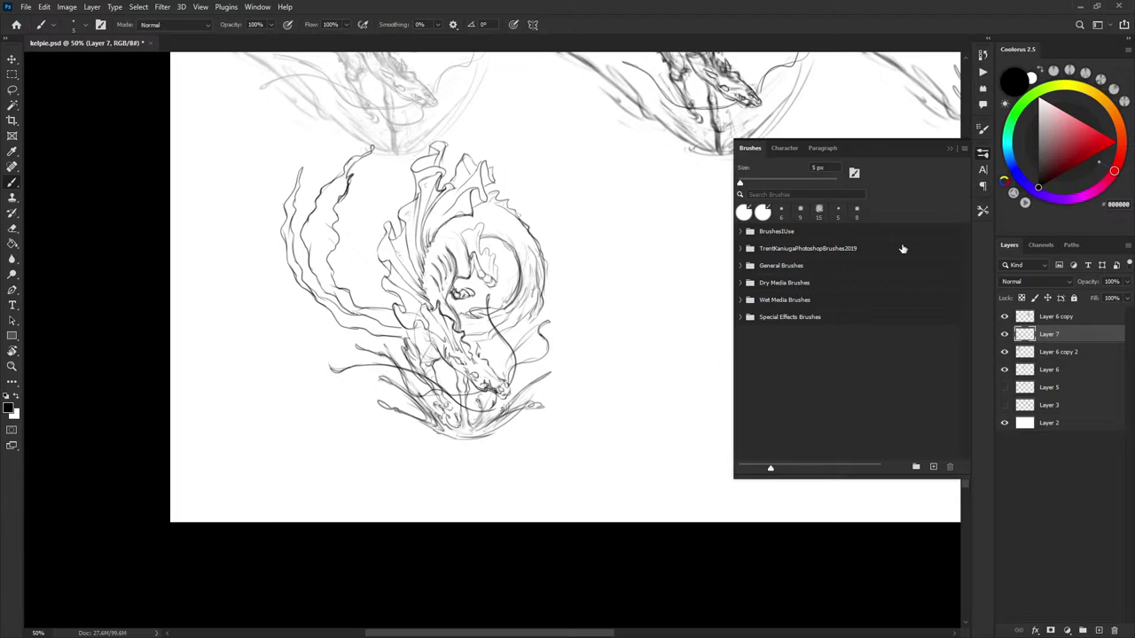
pyautogui.click(984, 152)
pyautogui.click(982, 131)
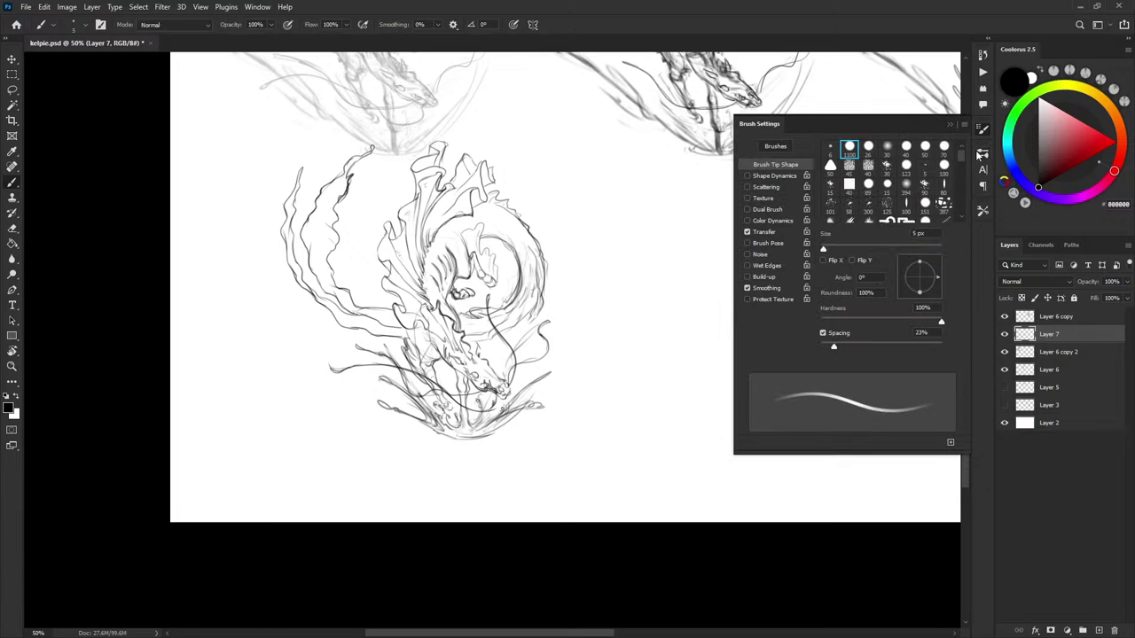
pyautogui.click(783, 232)
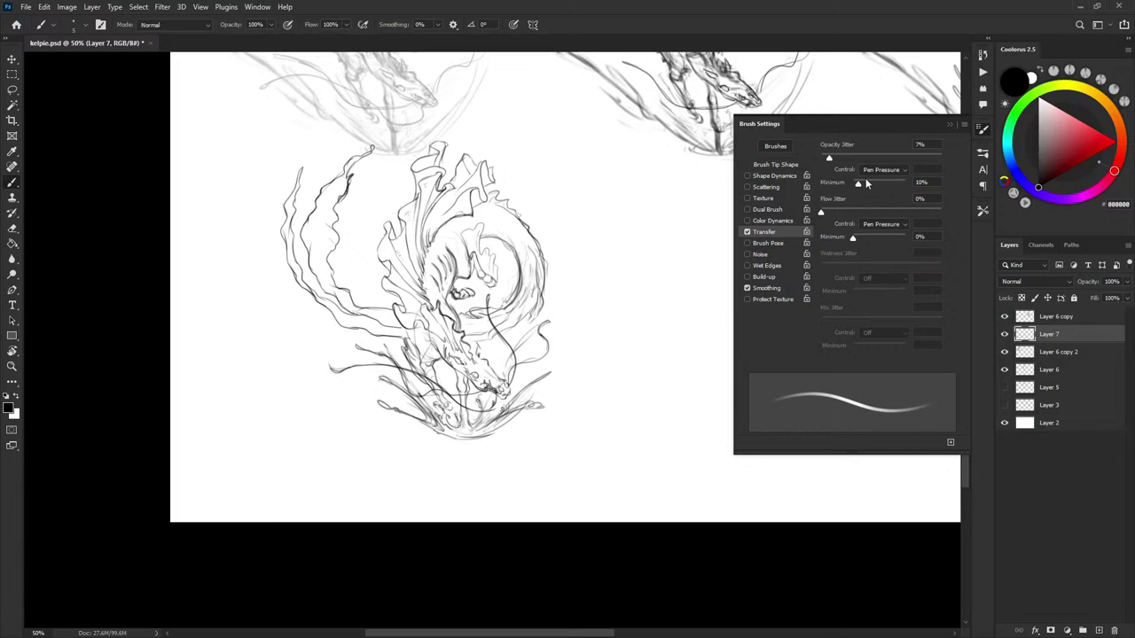
pyautogui.click(949, 124)
# Scribble pressure test strokes on the blank canvas beside the kelpie and undo them
pyautogui.moveTo(684, 252)
pyautogui.mouseDown()
pyautogui.moveTo(709, 285)
pyautogui.moveTo(835, 275)
pyautogui.moveTo(777, 366)
pyautogui.mouseUp()
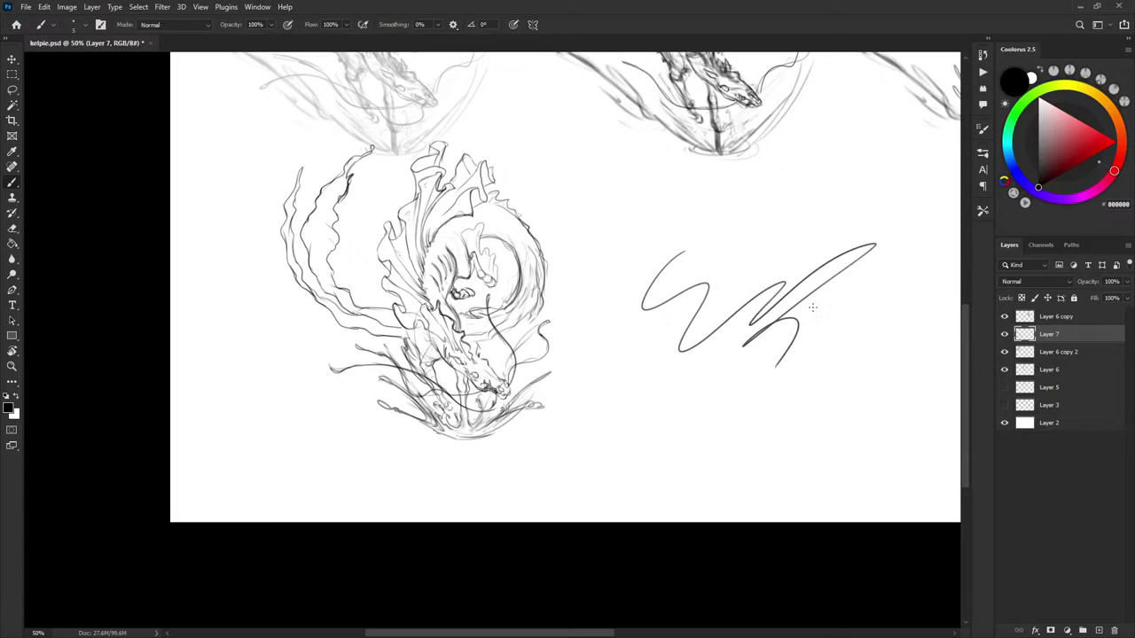
pyautogui.hotkey('ctrl', 'z')
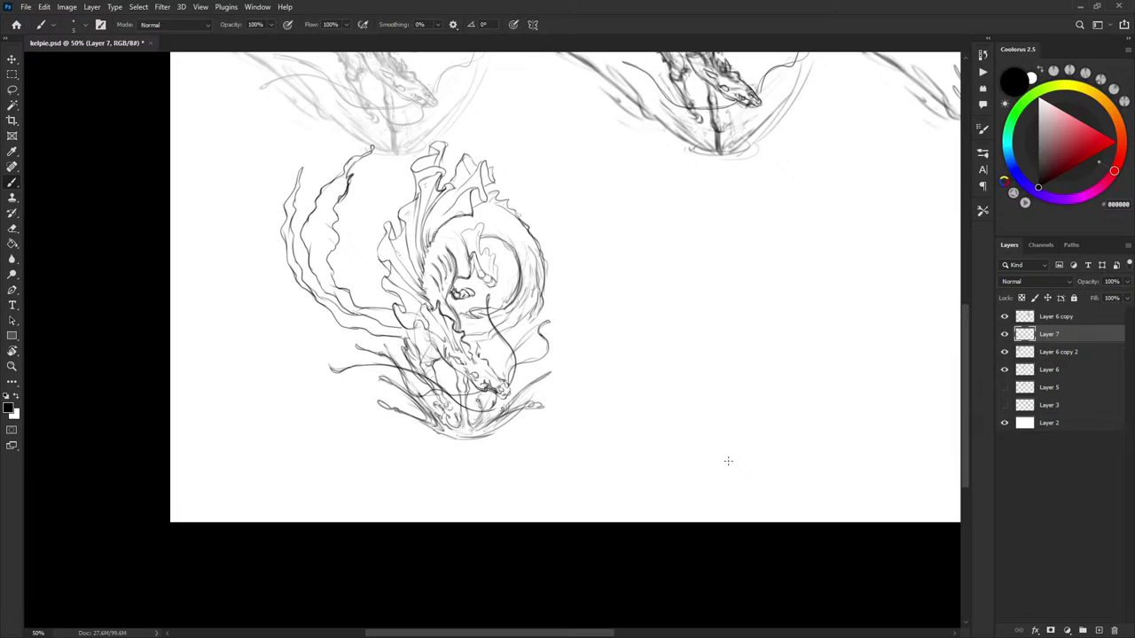
pyautogui.moveTo(565, 335); pyautogui.dragTo(675, 305)
pyautogui.hotkey('ctrl', 'z')
# Darken the mane contours and the back fin's outer edge, and redraw the fin's upper tip using white and black
pyautogui.moveTo(462, 343); pyautogui.dragTo(471, 361)
pyautogui.moveTo(425, 327); pyautogui.dragTo(441, 341)
pyautogui.moveTo(384, 264)
pyautogui.mouseDown()
pyautogui.moveTo(390, 271)
pyautogui.moveTo(378, 243)
pyautogui.moveTo(387, 224)
pyautogui.moveTo(404, 231)
pyautogui.moveTo(424, 184)
pyautogui.moveTo(414, 174)
pyautogui.moveTo(417, 186)
pyautogui.moveTo(422, 159)
pyautogui.moveTo(446, 141)
pyautogui.mouseUp()
pyautogui.hotkey('ctrl', 'z')
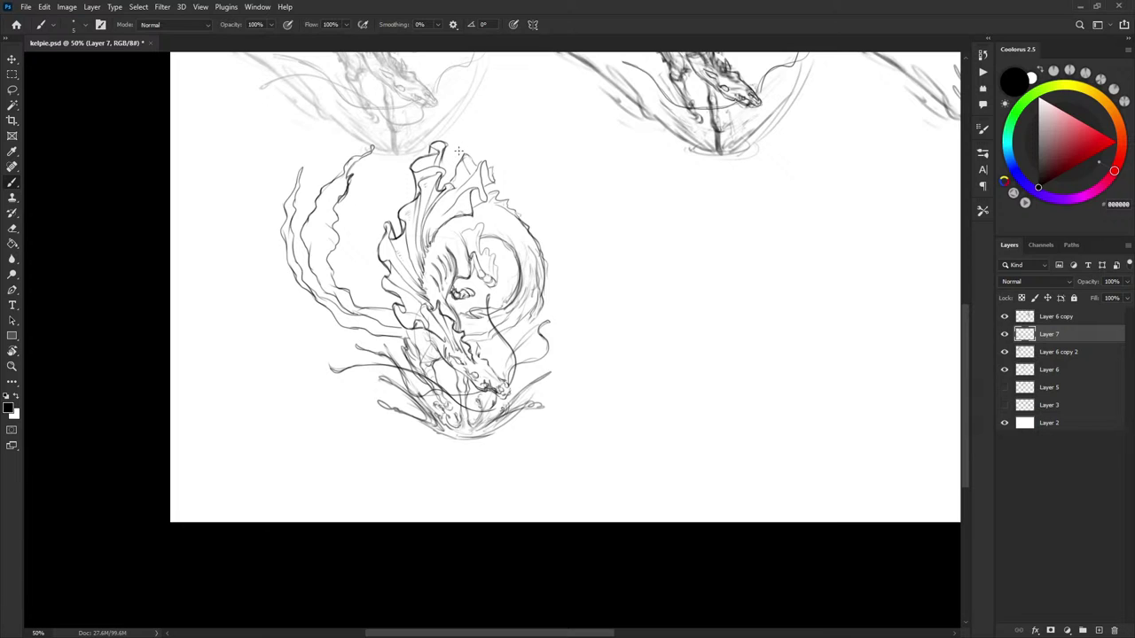
pyautogui.press('x')
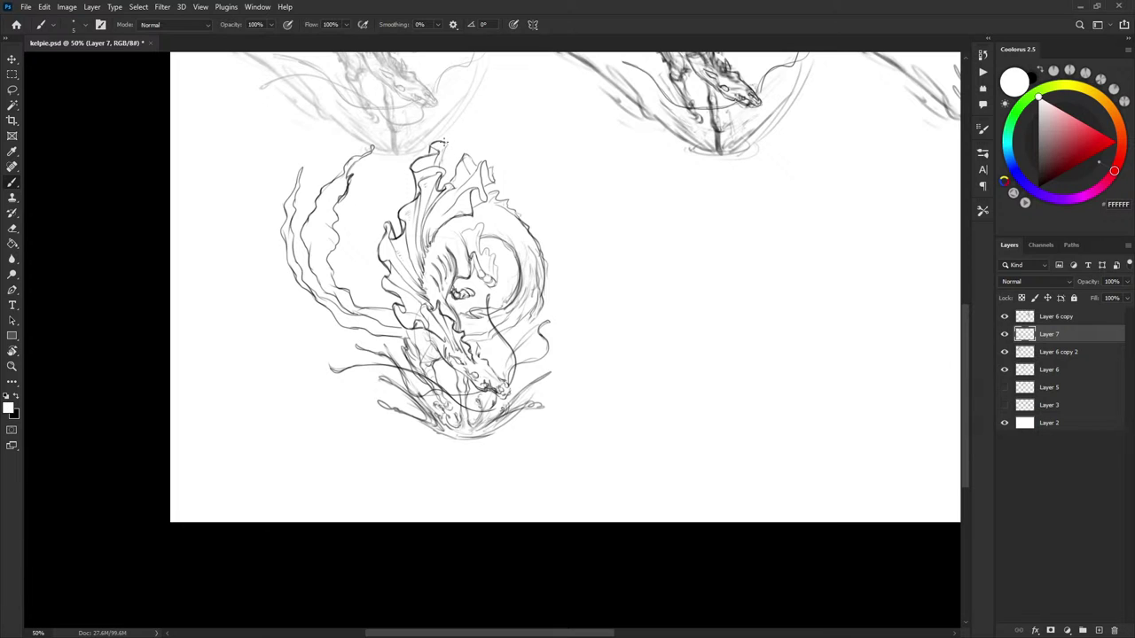
pyautogui.press('x')
pyautogui.moveTo(444, 140); pyautogui.dragTo(441, 166)
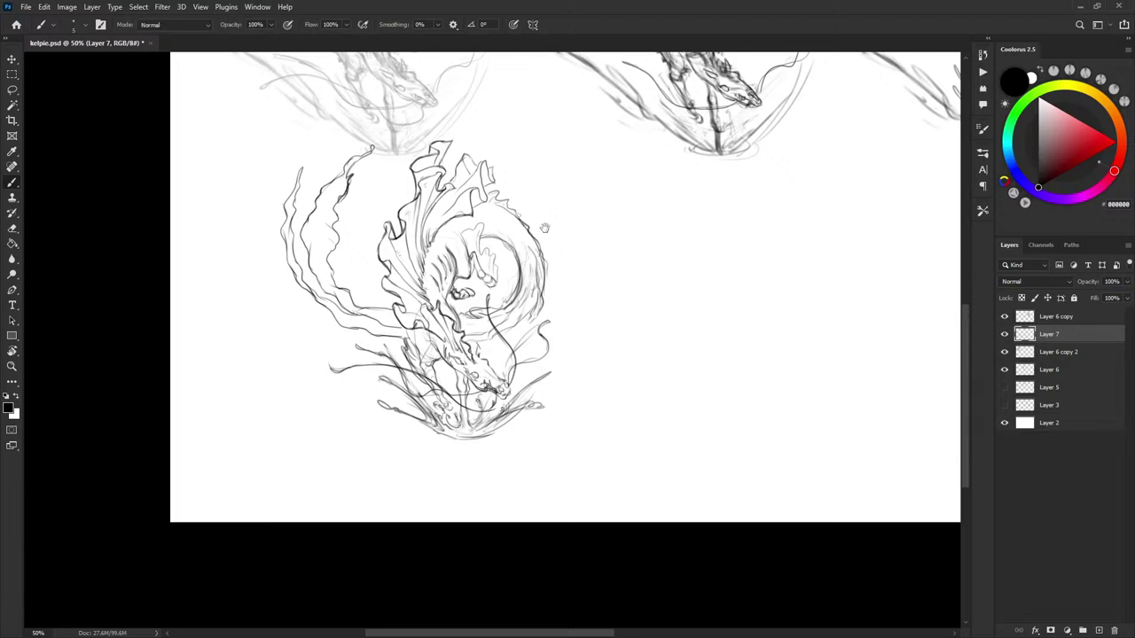
# Refine the outline of the back fin's rear lobe on the lower inked kelpie, cleaning in white and redrawing in black
pyautogui.moveTo(545, 228); pyautogui.dragTo(560, 199)
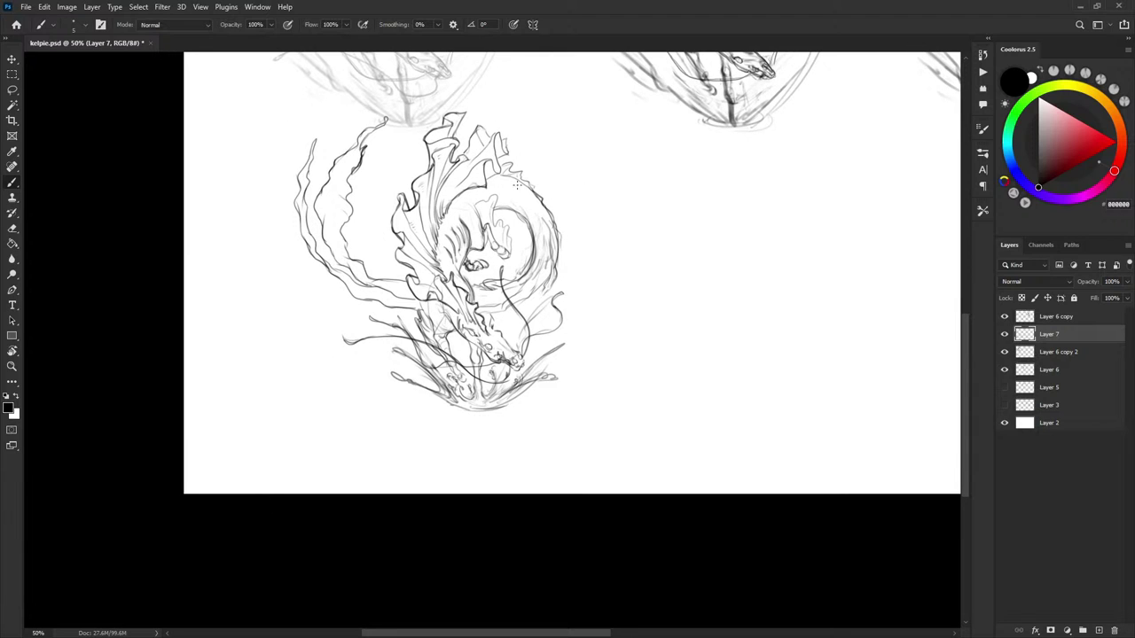
pyautogui.press('x')
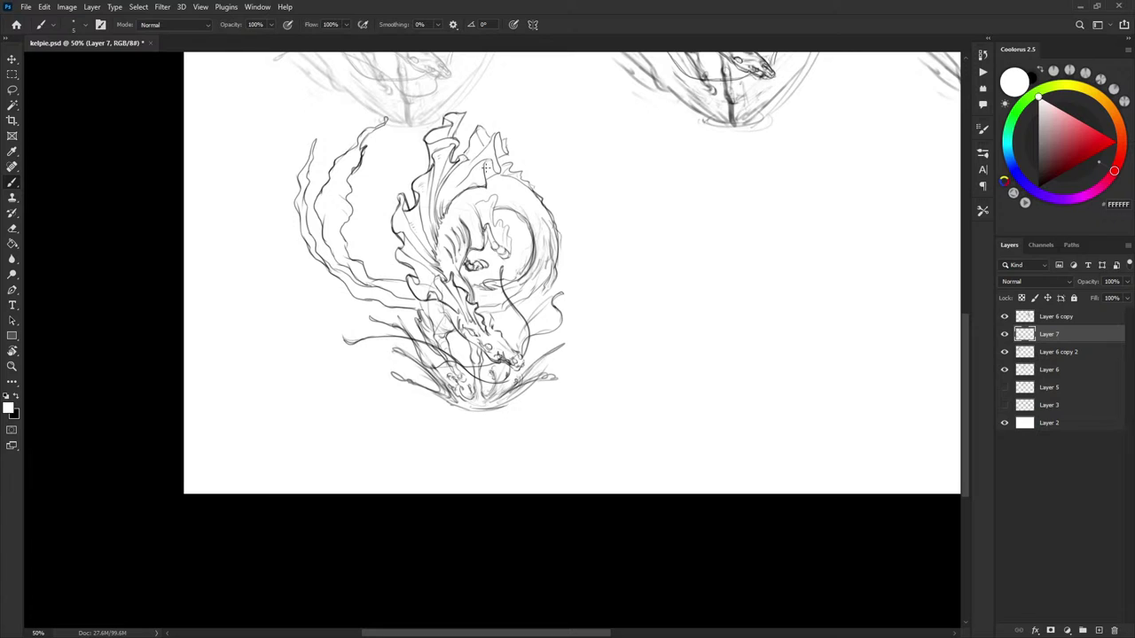
pyautogui.press('x')
pyautogui.press('x')
pyautogui.press('x')
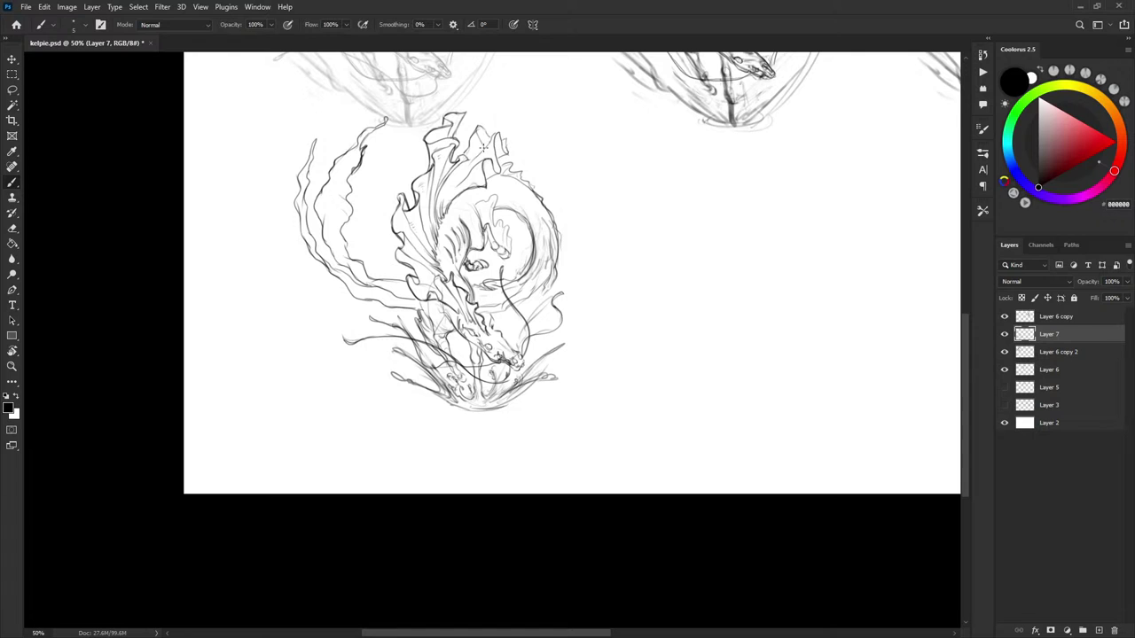
pyautogui.press('x')
pyautogui.press('x')
# Darken the contours of the legs inside the tail's coil, touching up stray lines in white
pyautogui.moveTo(604, 285); pyautogui.dragTo(608, 267)
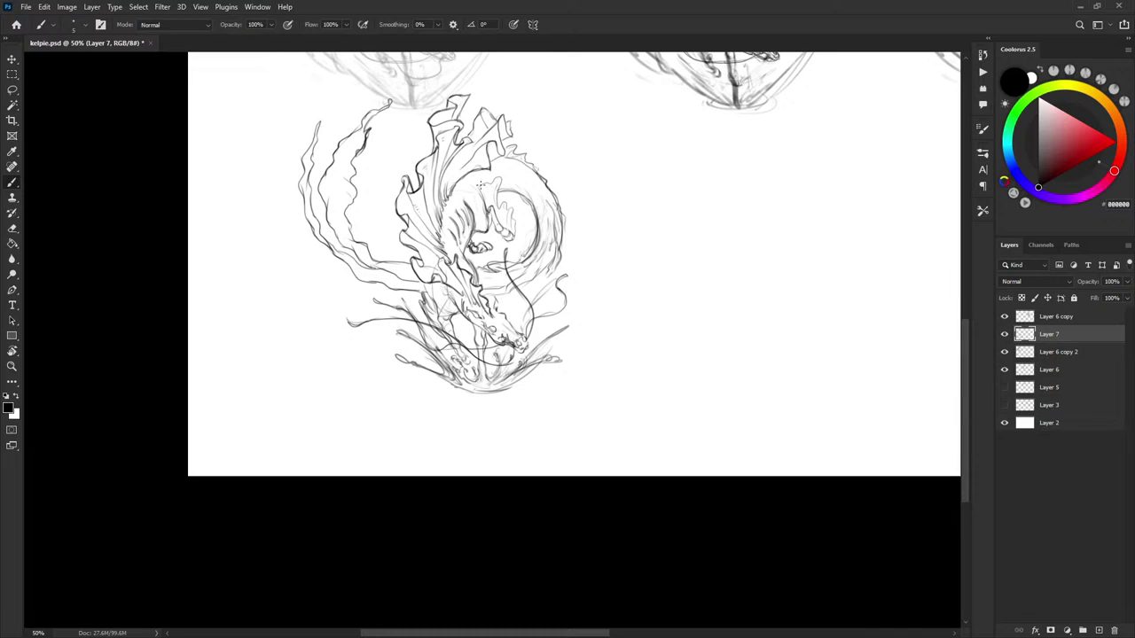
pyautogui.moveTo(499, 178); pyautogui.dragTo(514, 230)
pyautogui.press('x')
pyautogui.press('x')
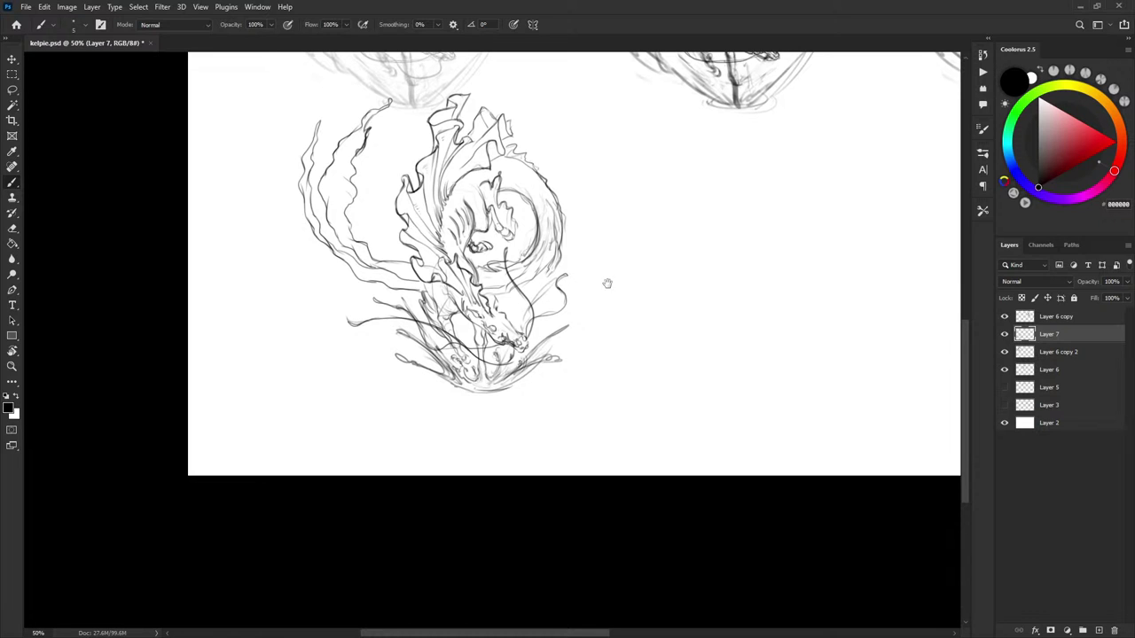
# Compare the upper kelpie sketches with the inked version below, examining the rightmost dark variant
pyautogui.moveTo(607, 286); pyautogui.dragTo(575, 305)
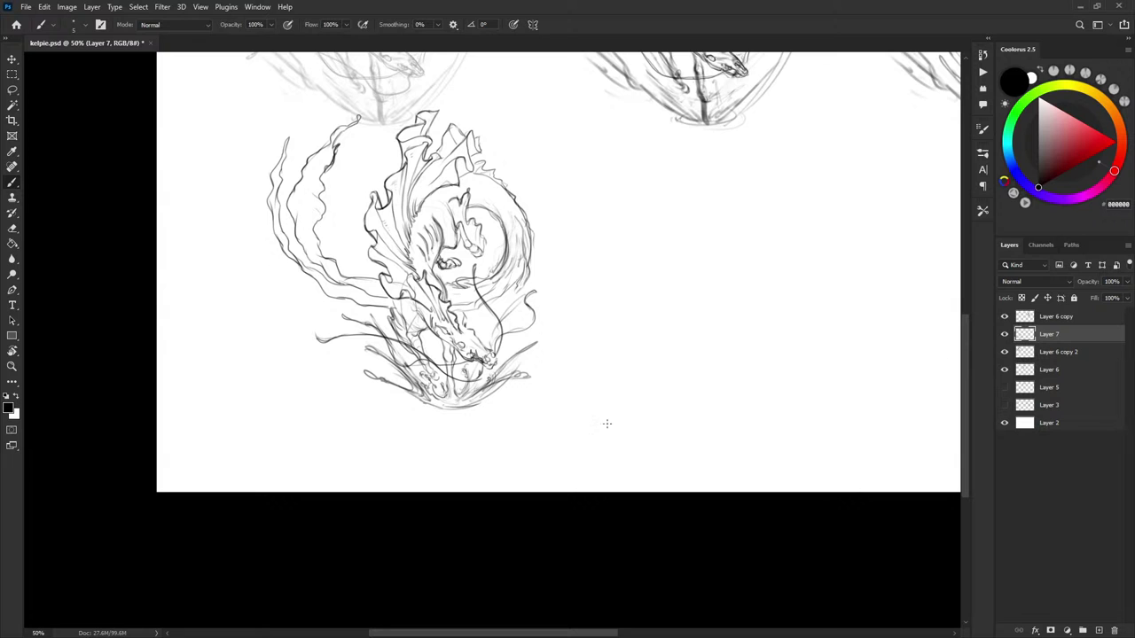
pyautogui.moveTo(623, 399); pyautogui.dragTo(596, 421)
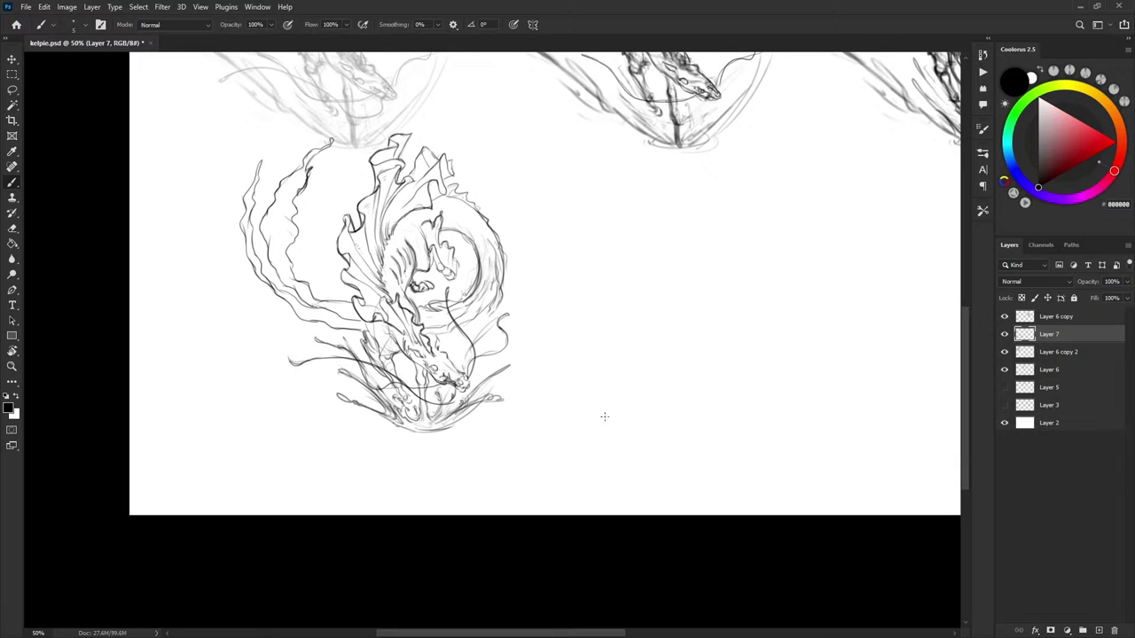
pyautogui.hscroll(2, 603, 370)
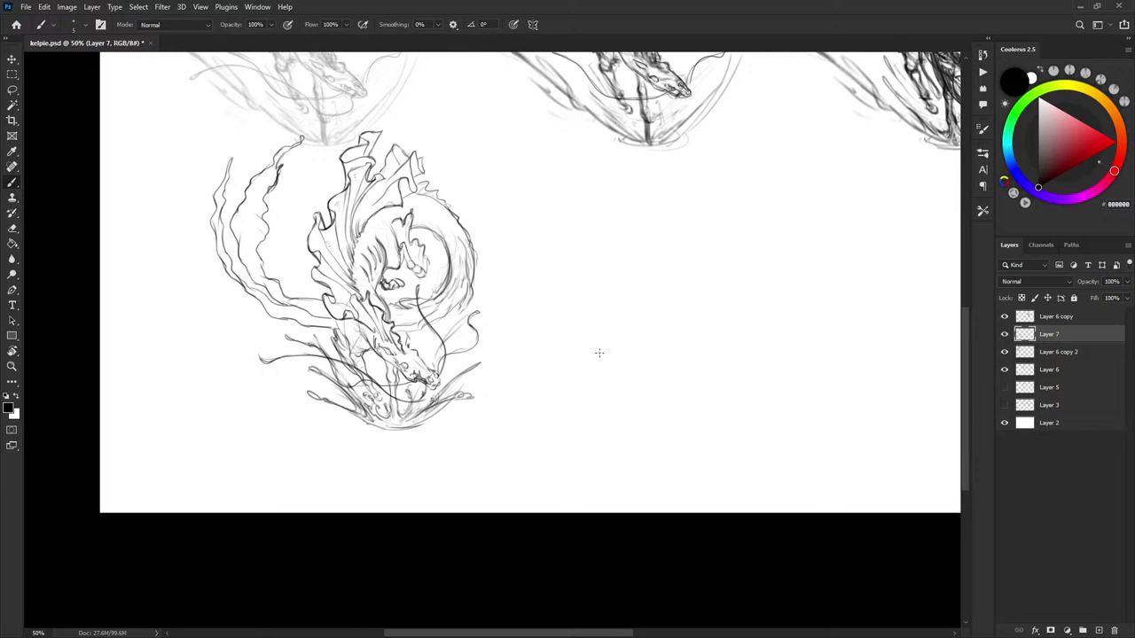
pyautogui.moveTo(629, 309); pyautogui.dragTo(541, 434)
pyautogui.moveTo(584, 377); pyautogui.dragTo(534, 428)
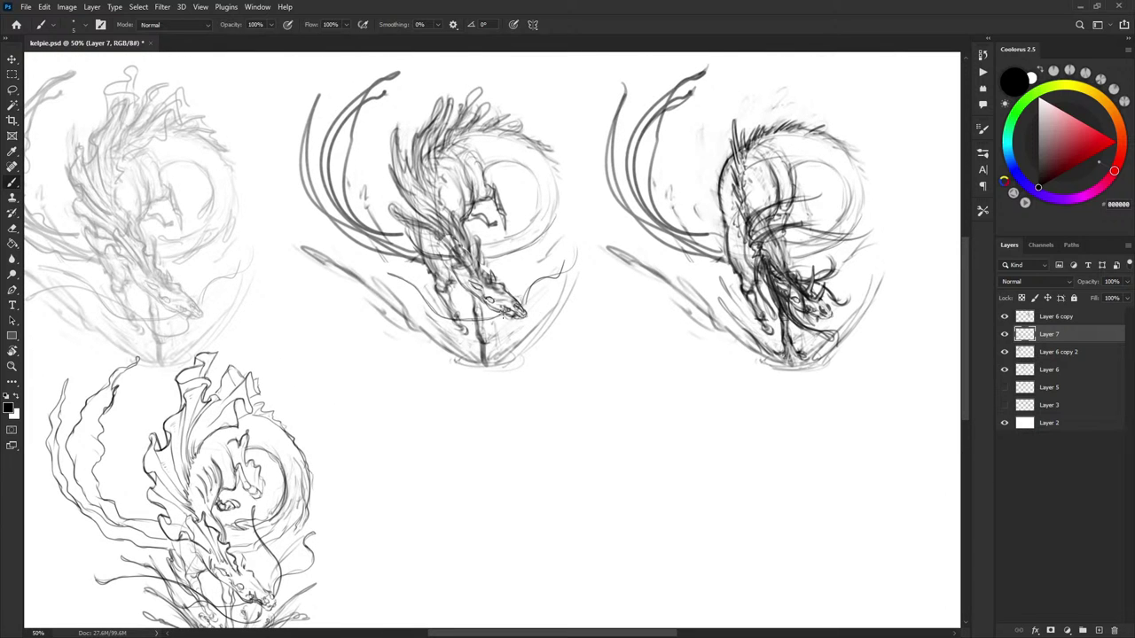
pyautogui.moveTo(663, 420); pyautogui.dragTo(704, 352)
pyautogui.moveTo(805, 344)
pyautogui.mouseDown()
pyautogui.moveTo(775, 385)
pyautogui.moveTo(734, 385)
pyautogui.mouseUp()
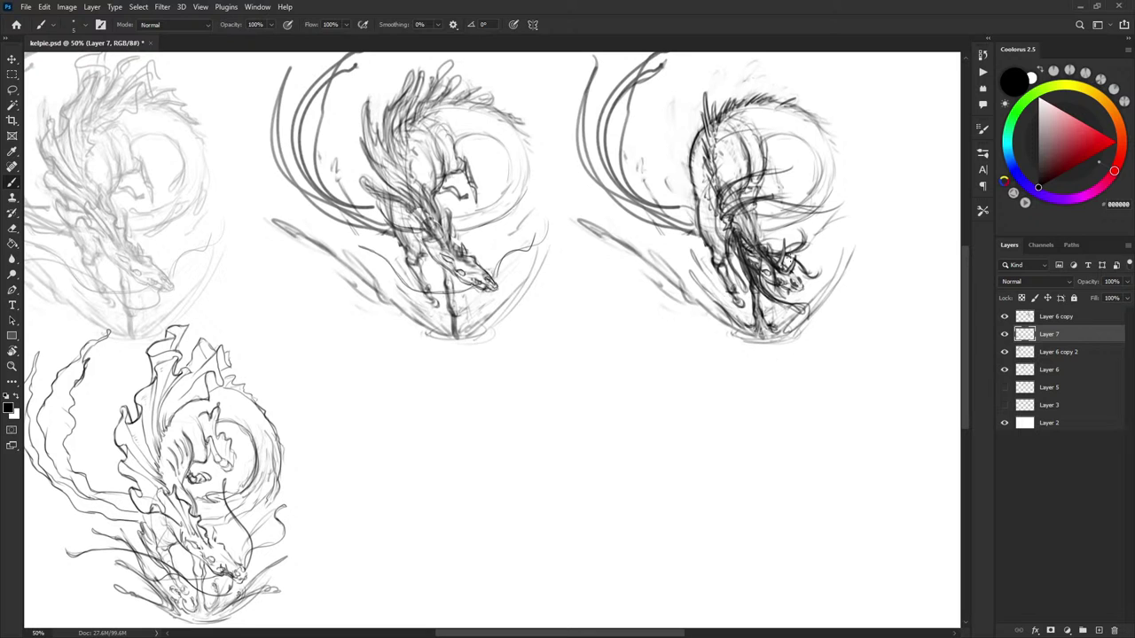
pyautogui.moveTo(722, 248); pyautogui.dragTo(836, 252)
pyautogui.hotkey('ctrl', 'z')
pyautogui.moveTo(808, 293); pyautogui.dragTo(780, 321)
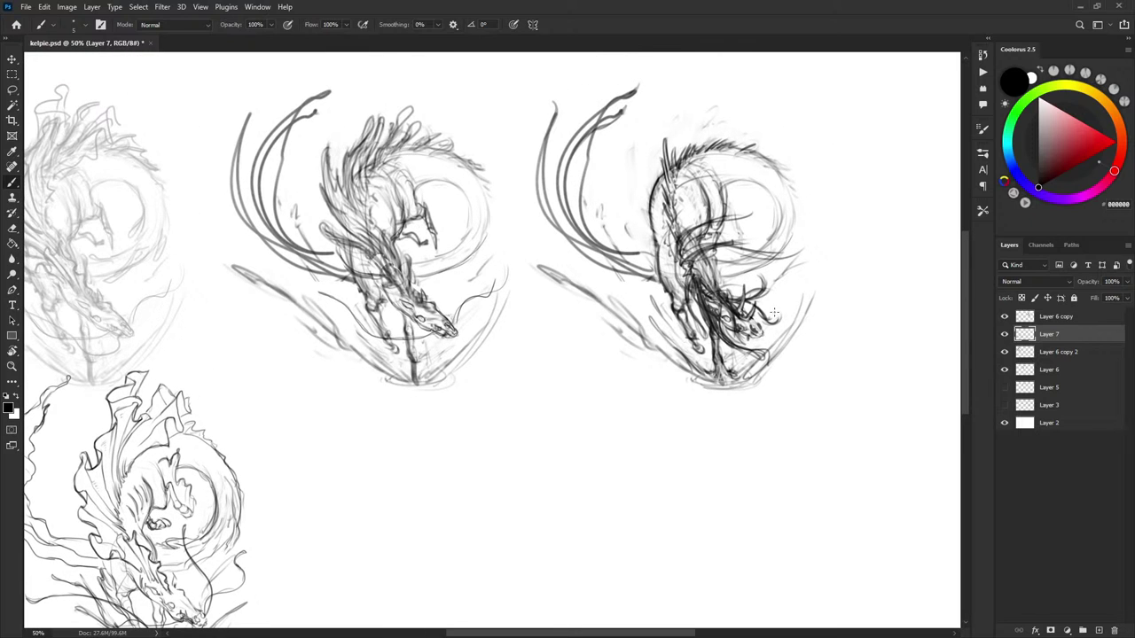
pyautogui.moveTo(640, 387); pyautogui.dragTo(713, 354)
# Isolate Layer 5 and copy its rightmost small kelpie sketch to a new layer
pyautogui.click(1004, 387)
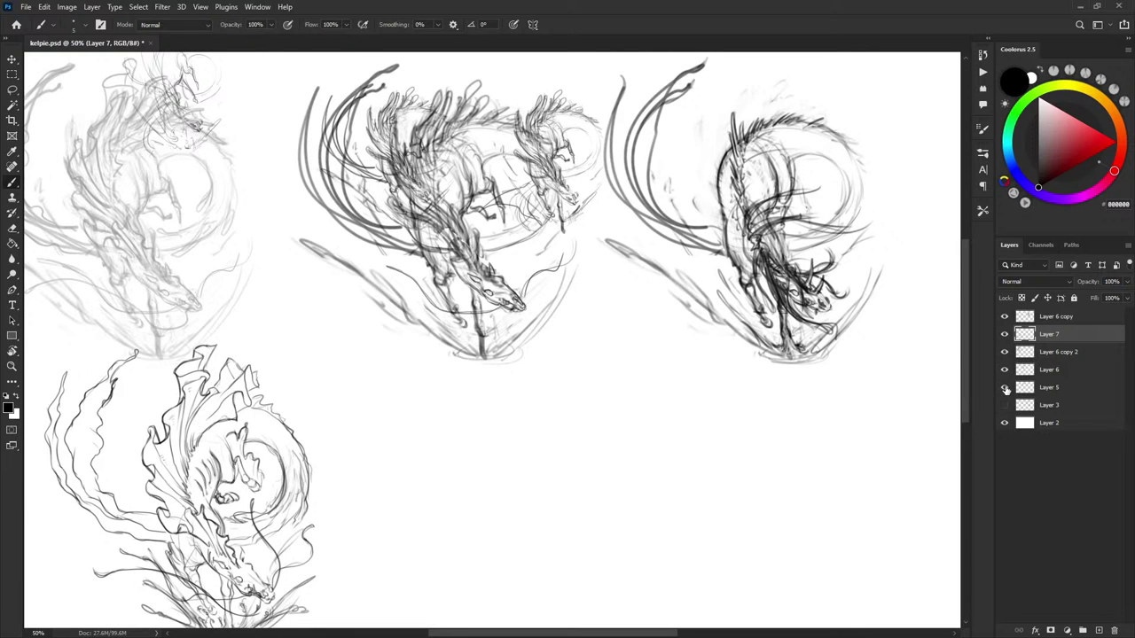
pyautogui.click(1036, 387)
pyautogui.press('l')
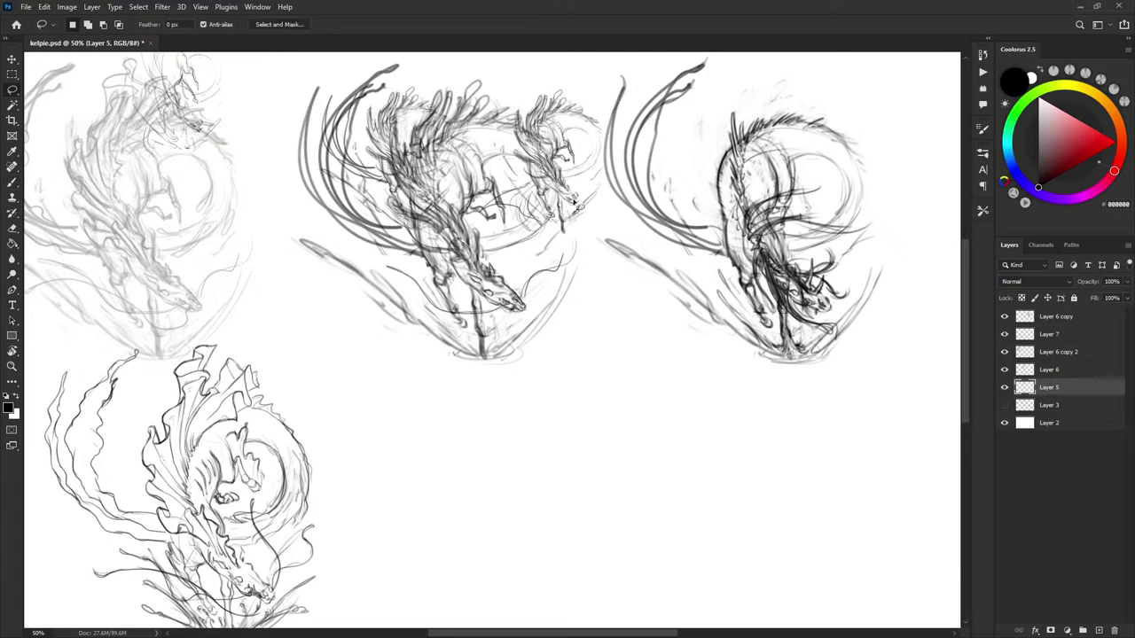
pyautogui.keyDown('alt'); pyautogui.click(1004, 387); pyautogui.keyUp('alt')
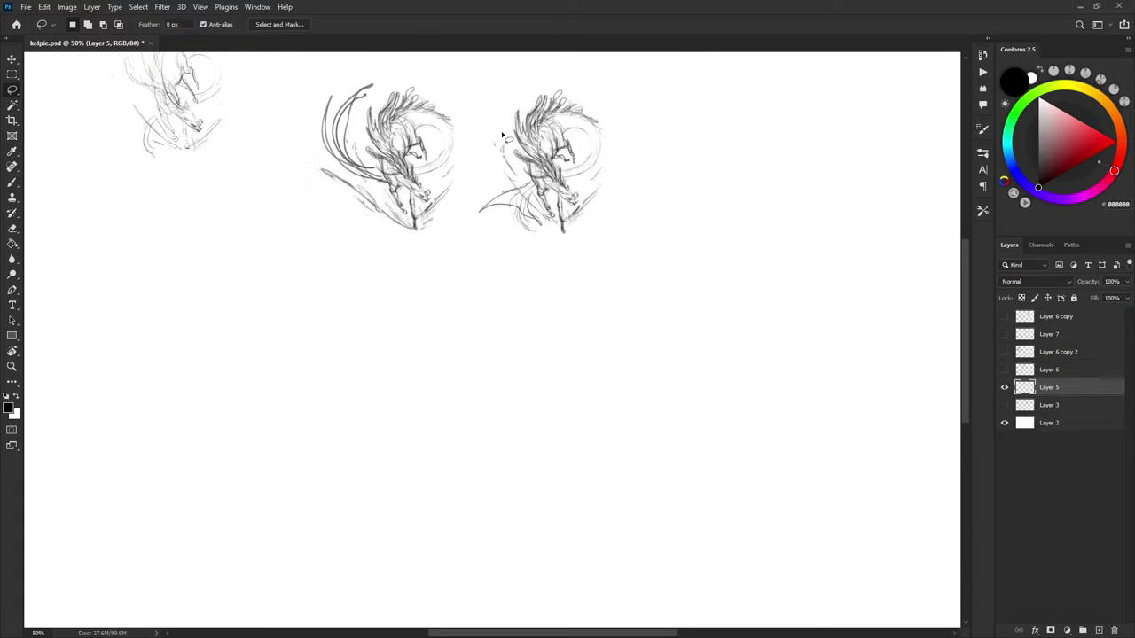
pyautogui.moveTo(501, 135)
pyautogui.mouseDown()
pyautogui.moveTo(640, 228)
pyautogui.moveTo(508, 71)
pyautogui.mouseUp()
pyautogui.hotkey('ctrl', 'j')
# Show Layer 6, its two copies and Layer 7 again, then move the copied small kelpie into the blank area below
pyautogui.click(1004, 405)
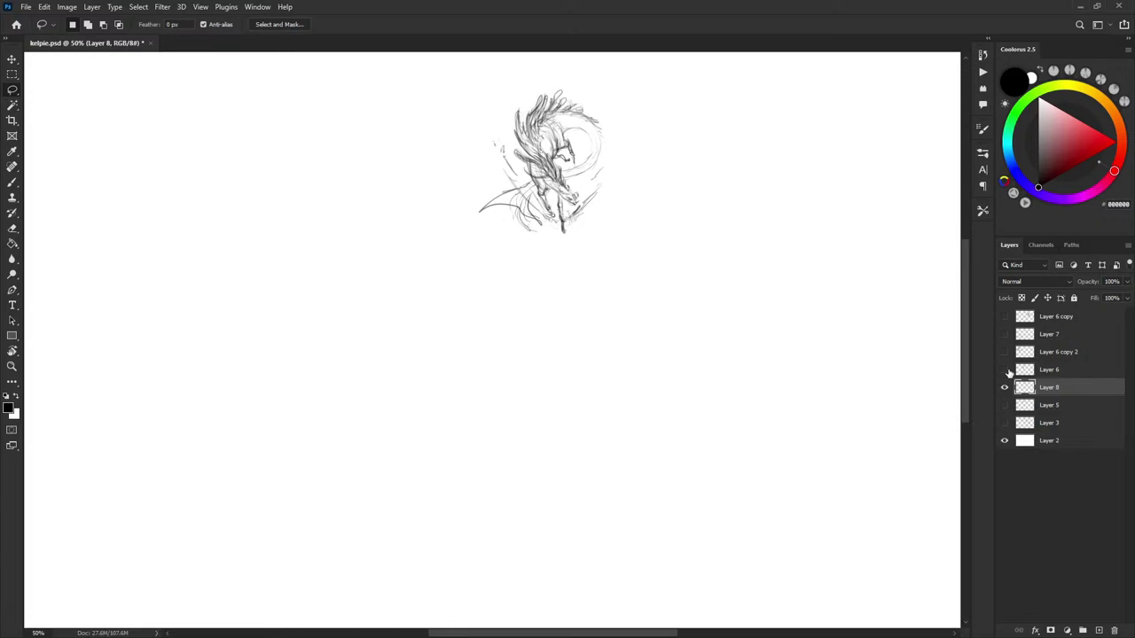
pyautogui.moveTo(1004, 370); pyautogui.dragTo(1005, 316)
pyautogui.press('v')
pyautogui.moveTo(554, 146); pyautogui.dragTo(610, 505)
pyautogui.moveTo(663, 409); pyautogui.dragTo(634, 279)
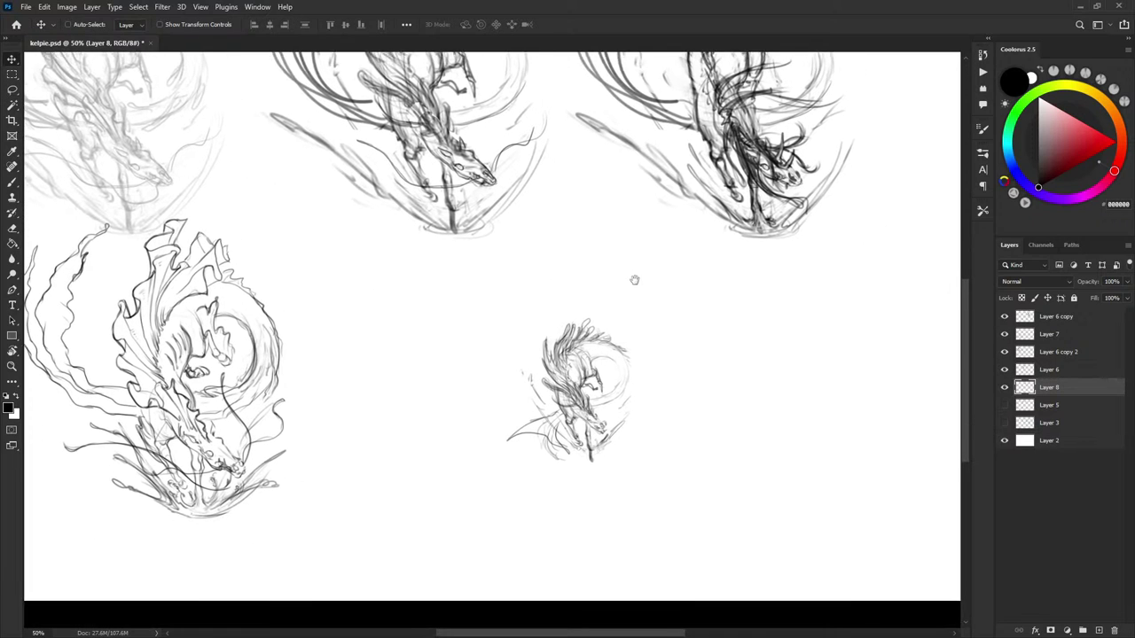
# Enlarge the copied kelpie proportionally to match the middle upper sketch, overlaying the two to compare their size
pyautogui.hotkey('ctrl', 't')
pyautogui.moveTo(506, 328)
pyautogui.mouseDown()
pyautogui.moveTo(451, 264)
pyautogui.moveTo(328, 50)
pyautogui.moveTo(329, 129)
pyautogui.mouseUp()
pyautogui.moveTo(676, 263); pyautogui.dragTo(676, 379)
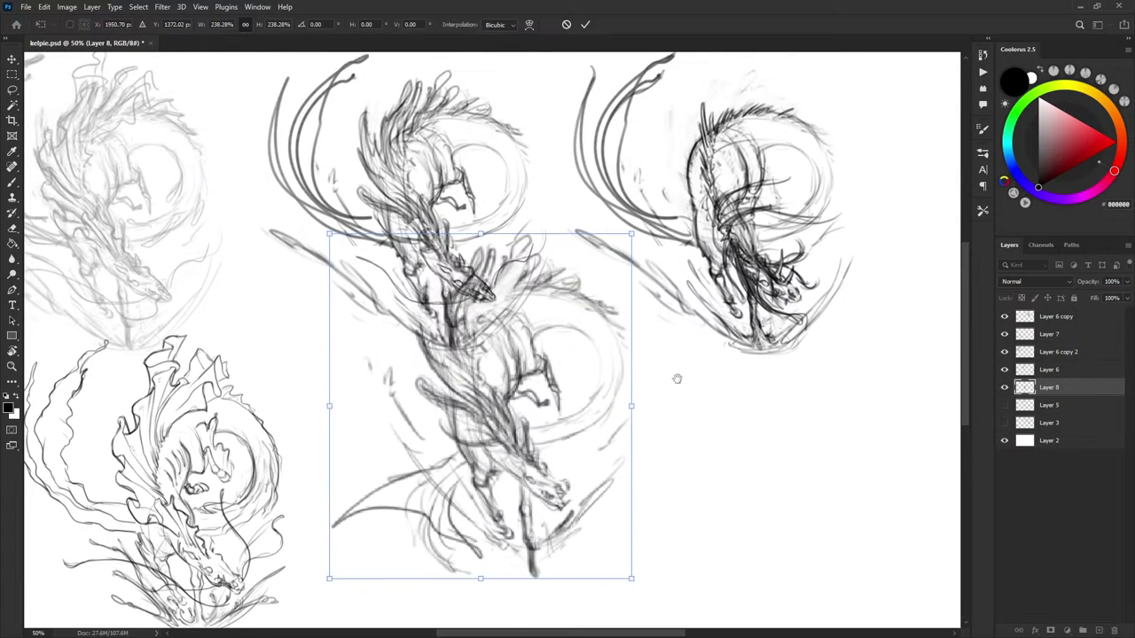
pyautogui.moveTo(566, 449); pyautogui.dragTo(493, 242)
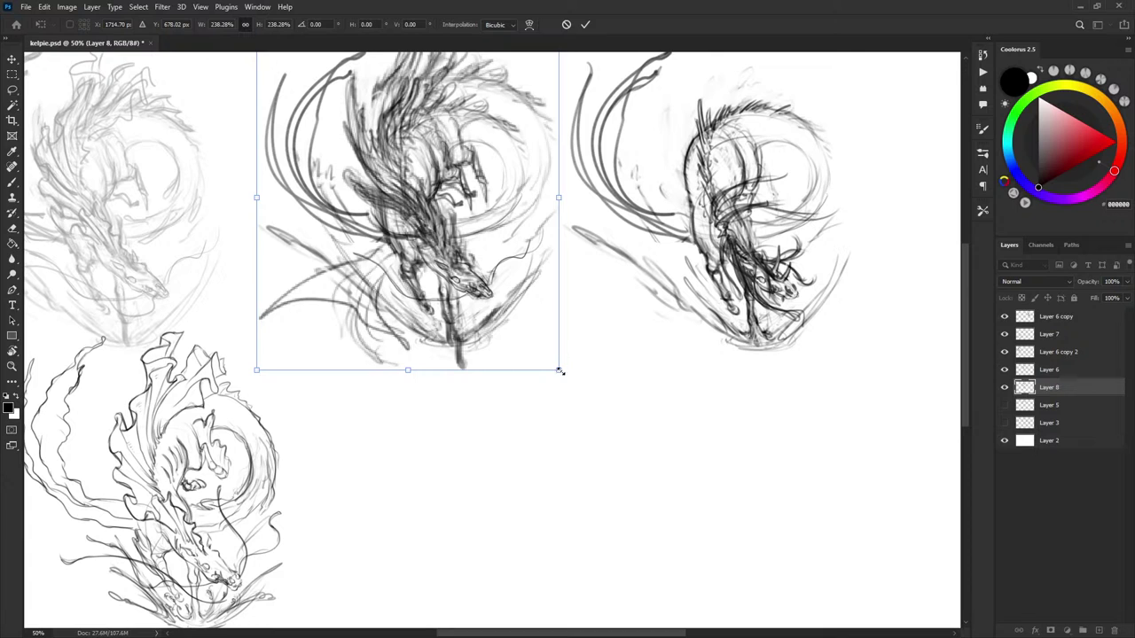
pyautogui.moveTo(559, 370); pyautogui.dragTo(544, 331)
pyautogui.moveTo(494, 238); pyautogui.dragTo(507, 245)
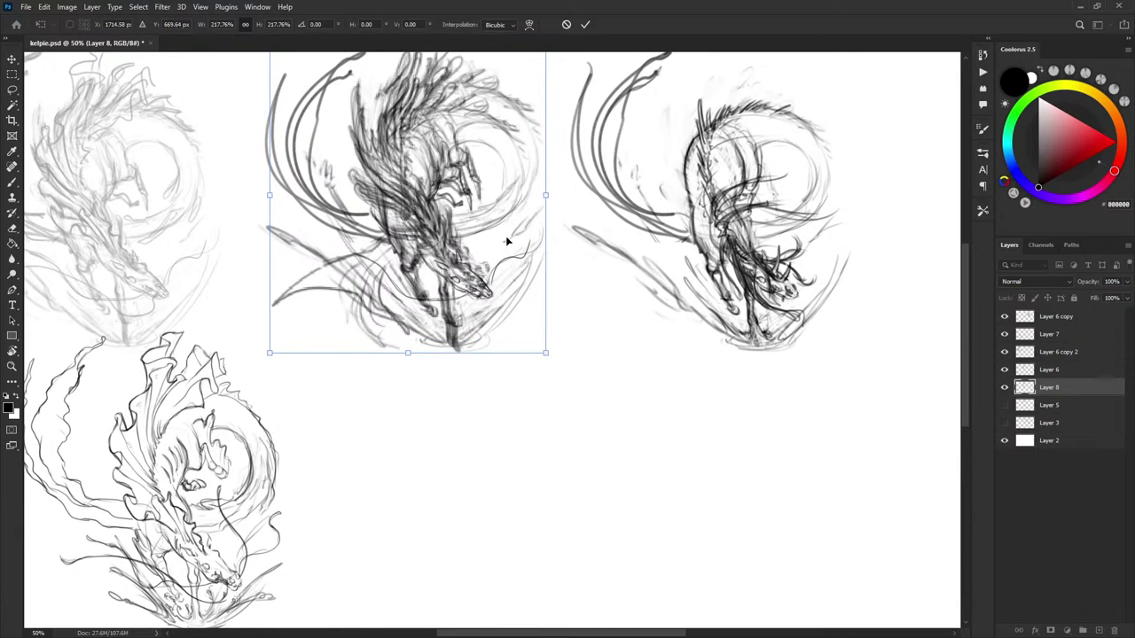
pyautogui.moveTo(545, 352); pyautogui.dragTo(532, 334)
pyautogui.moveTo(502, 271); pyautogui.dragTo(515, 293)
pyautogui.press('Return')
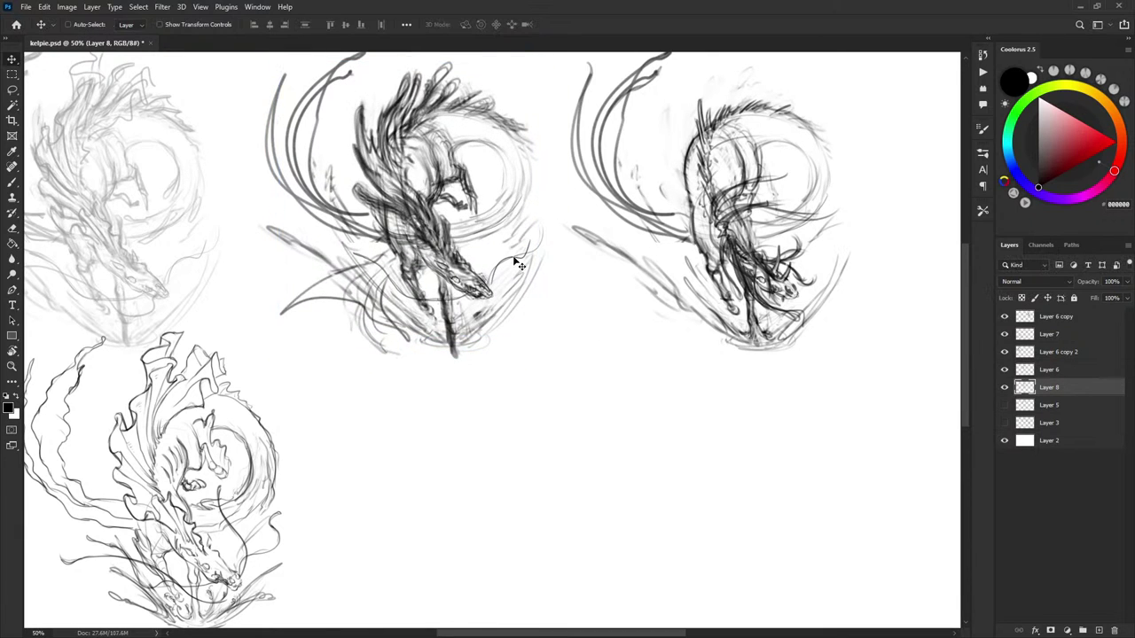
# Move the enlarged kelpie sketch into the empty space to the right of the lower inked version
pyautogui.moveTo(457, 232)
pyautogui.mouseDown()
pyautogui.moveTo(509, 335)
pyautogui.moveTo(451, 218)
pyautogui.moveTo(548, 511)
pyautogui.mouseUp()
pyautogui.moveTo(626, 322); pyautogui.dragTo(584, 194)
pyautogui.moveTo(538, 376); pyautogui.dragTo(540, 368)
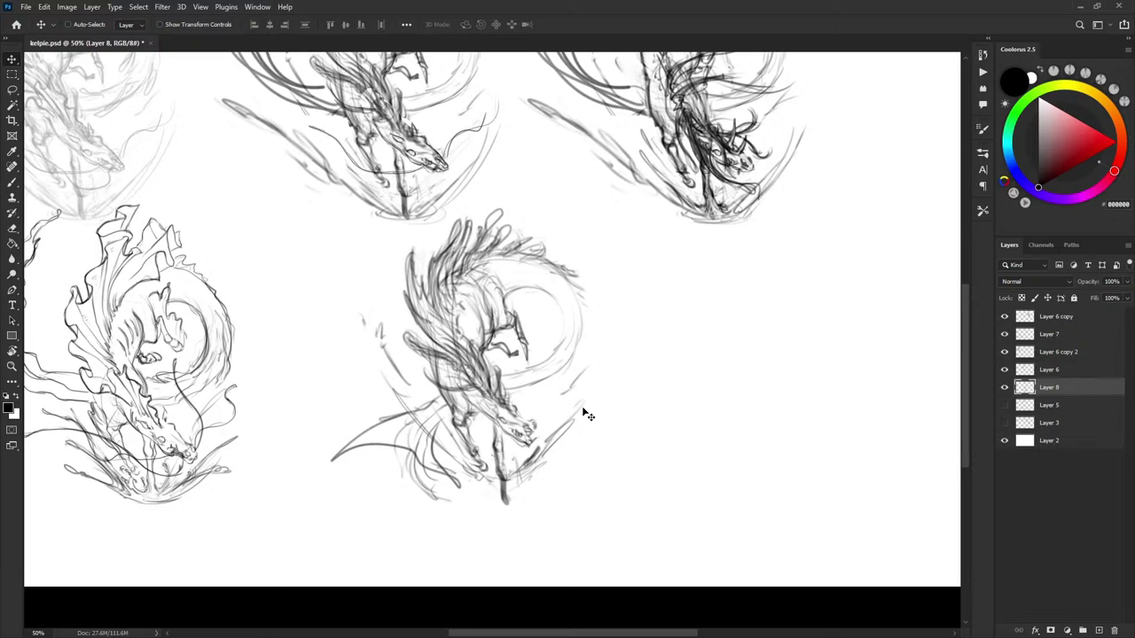
pyautogui.moveTo(509, 416); pyautogui.dragTo(677, 369)
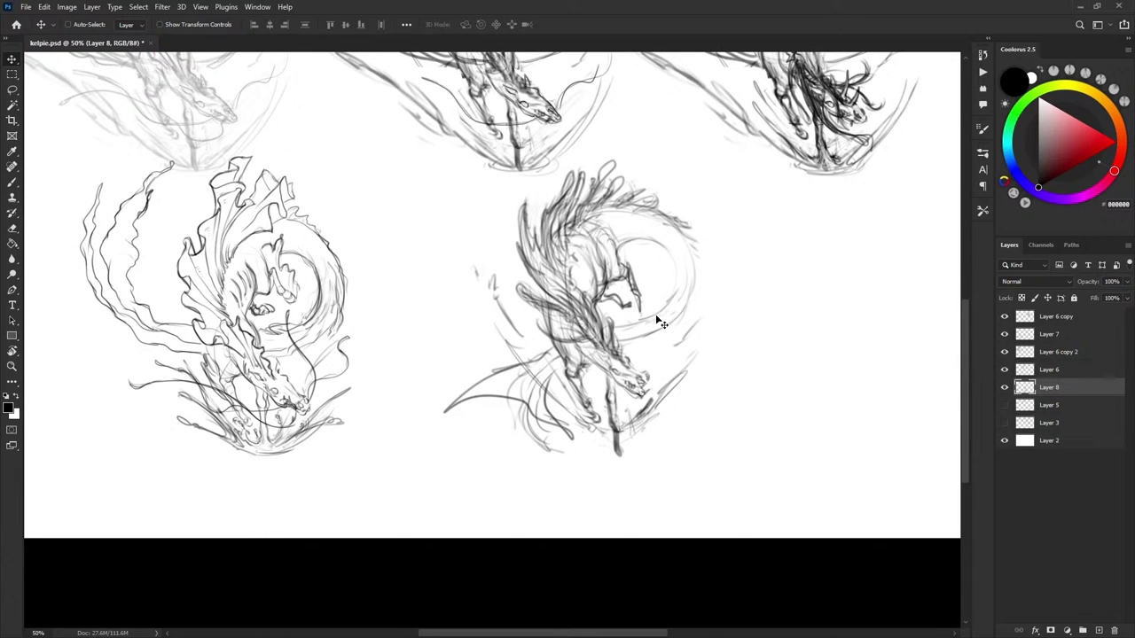
pyautogui.moveTo(624, 309); pyautogui.dragTo(615, 287)
pyautogui.moveTo(624, 339); pyautogui.dragTo(631, 347)
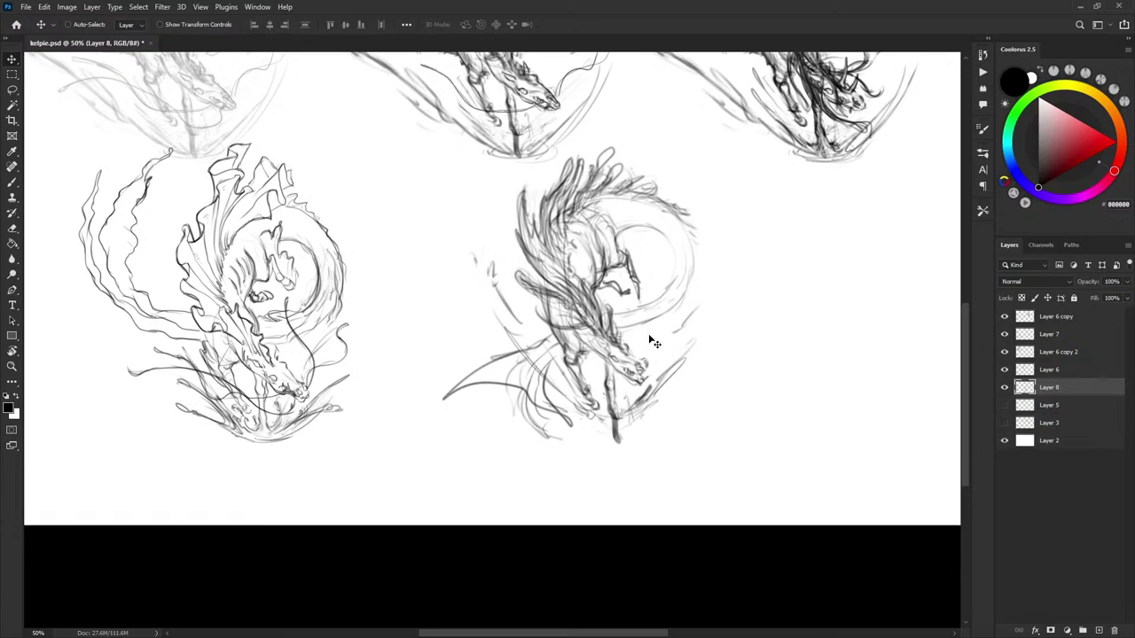
# Redraw the muzzle and jaw of the enlarged kelpie on Layer 8 with the Brush, alternating black and white
pyautogui.press('b')
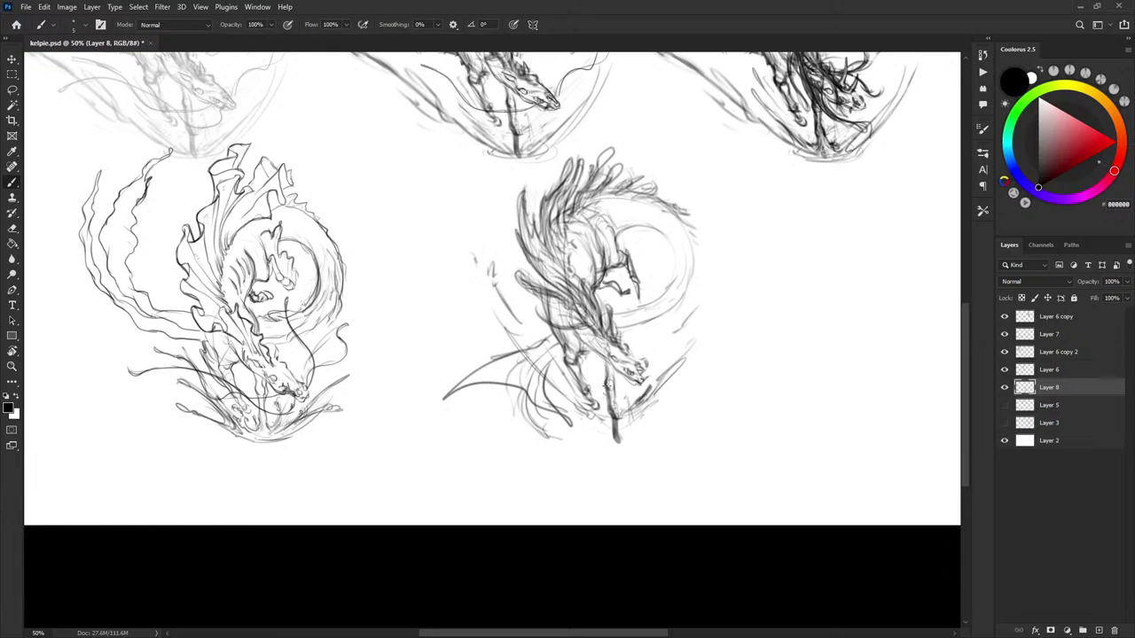
pyautogui.moveTo(578, 341); pyautogui.dragTo(627, 379)
pyautogui.press('x')
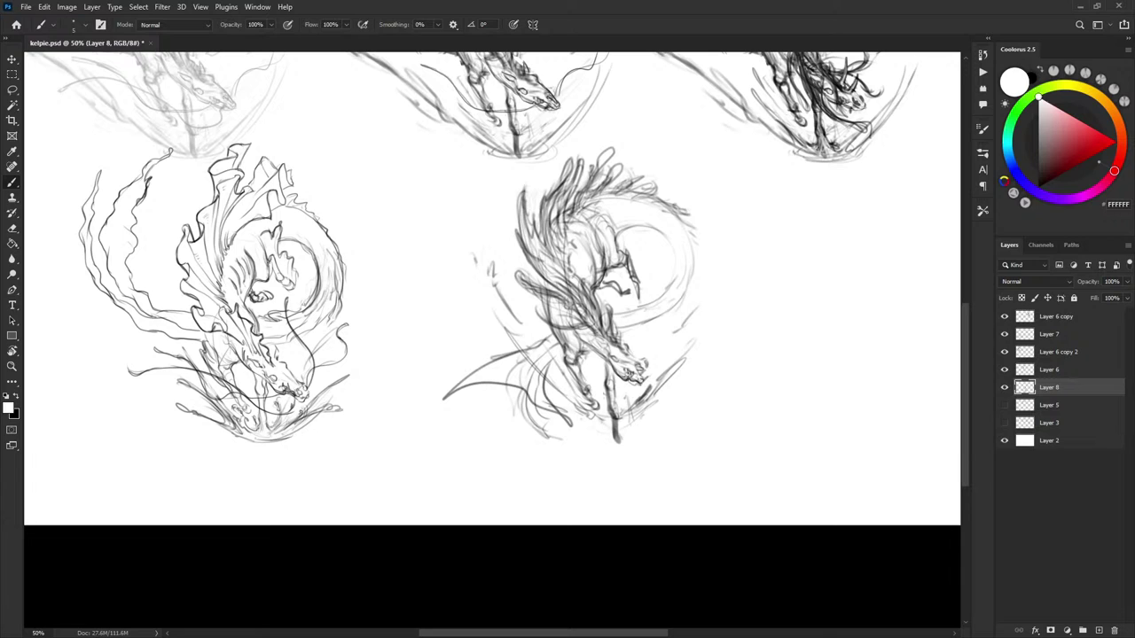
pyautogui.press('x')
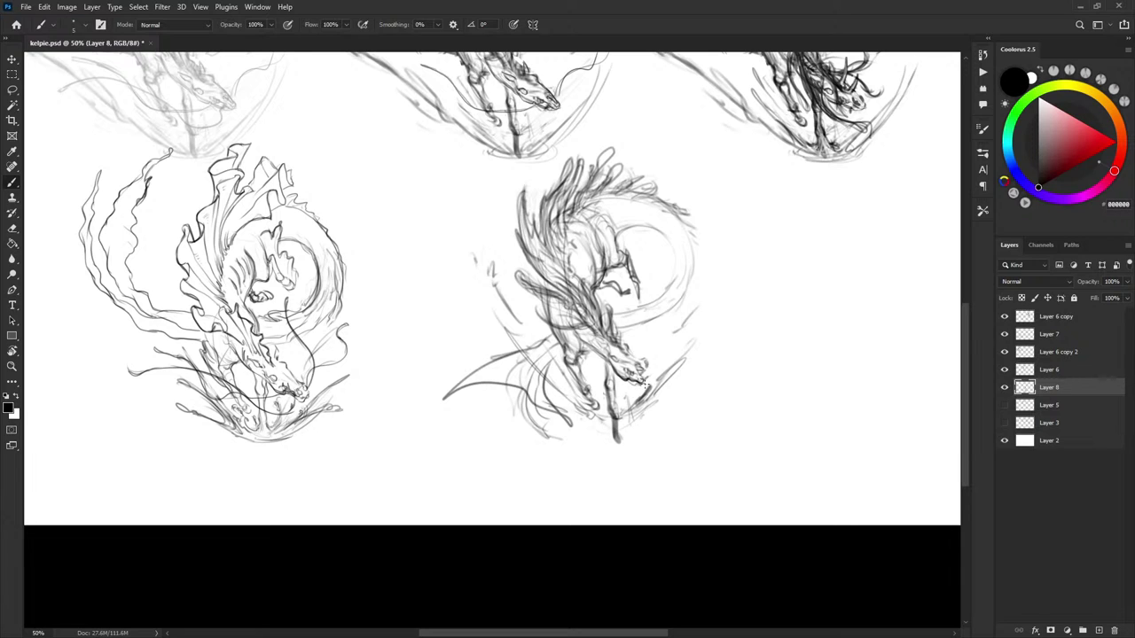
pyautogui.press('x')
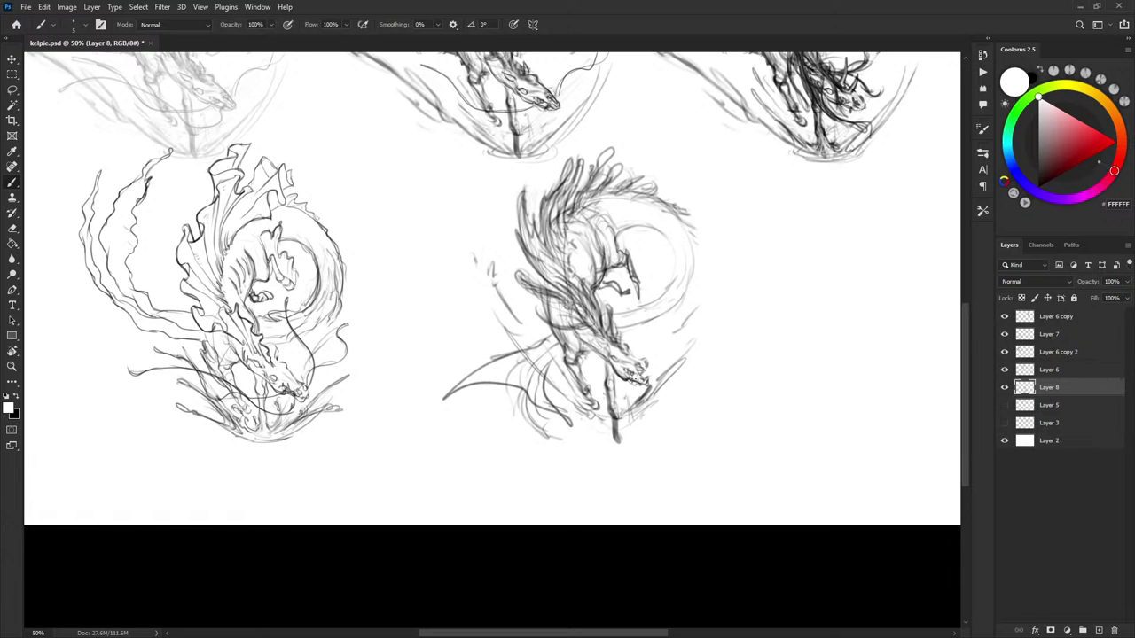
pyautogui.press('x')
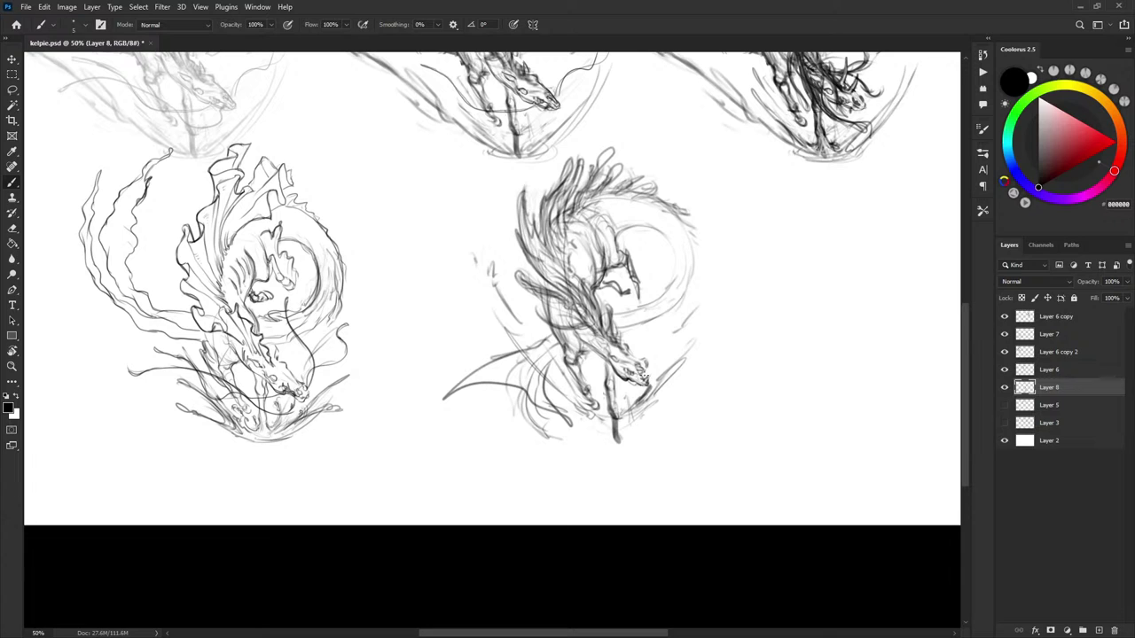
# Clean the lines around the enlarged kelpie's head in white and darken its brow and cheek in black
pyautogui.press('x')
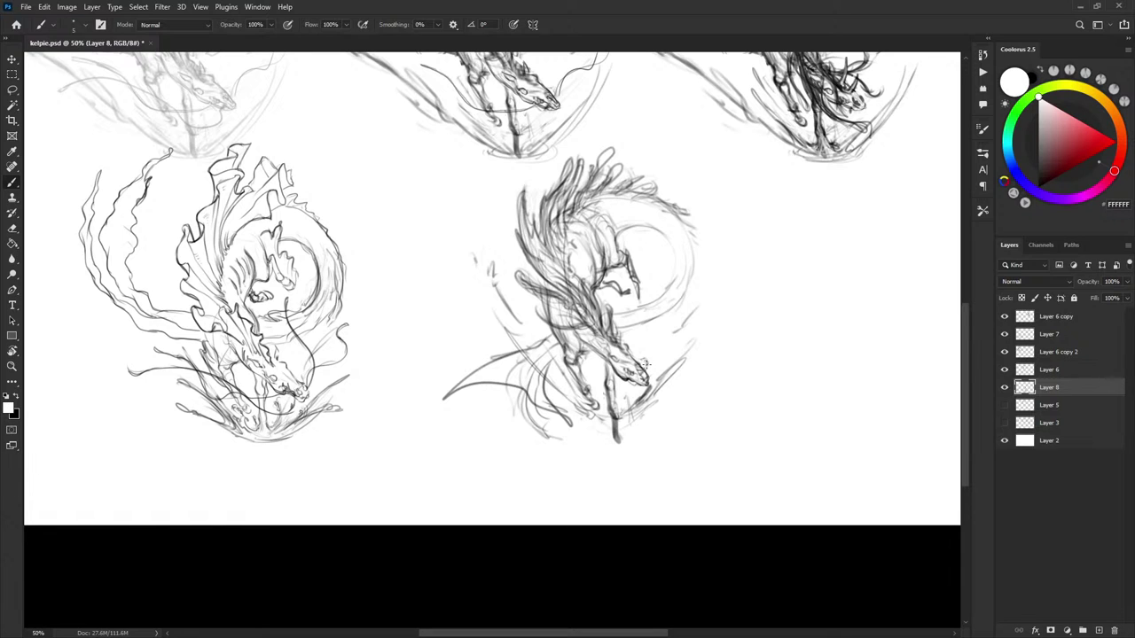
pyautogui.press('x')
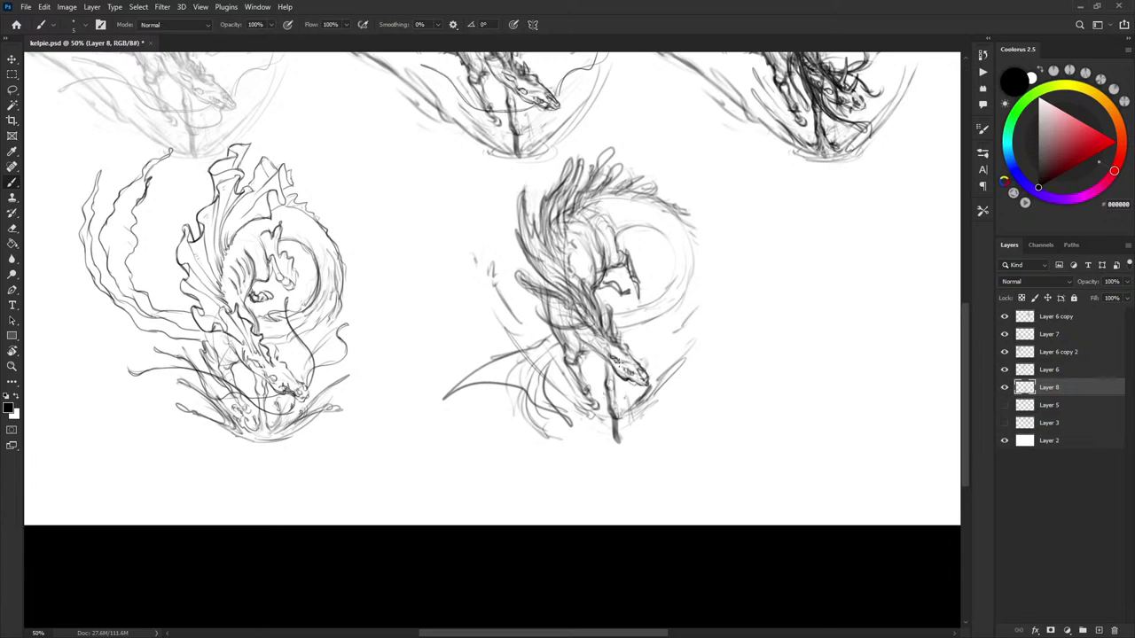
pyautogui.moveTo(618, 362); pyautogui.dragTo(615, 363)
pyautogui.press('x')
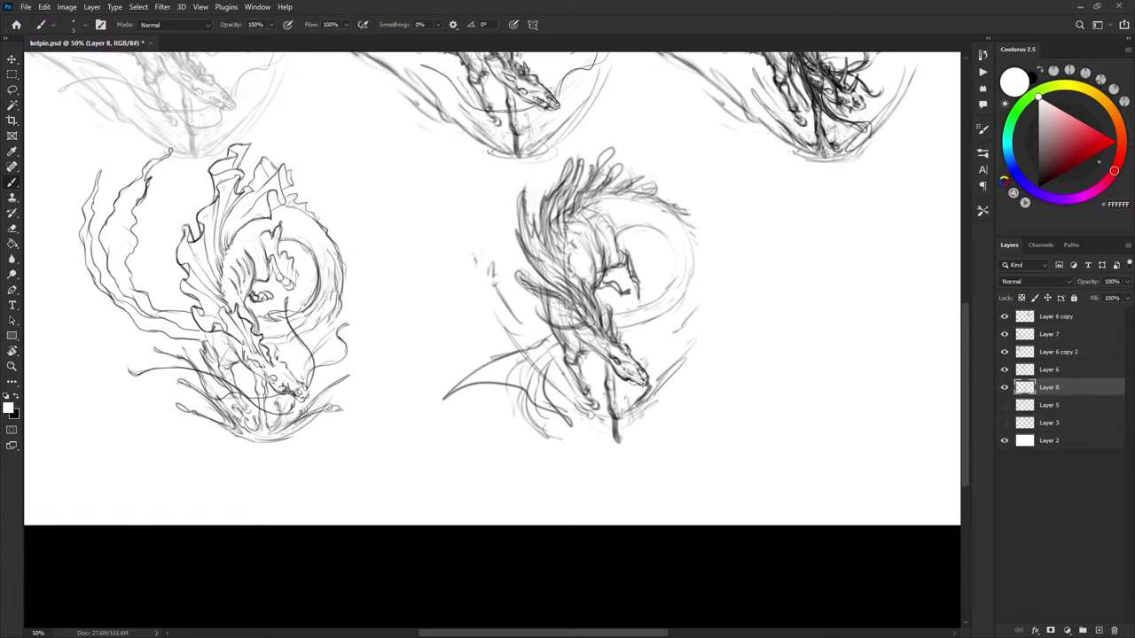
pyautogui.press('x')
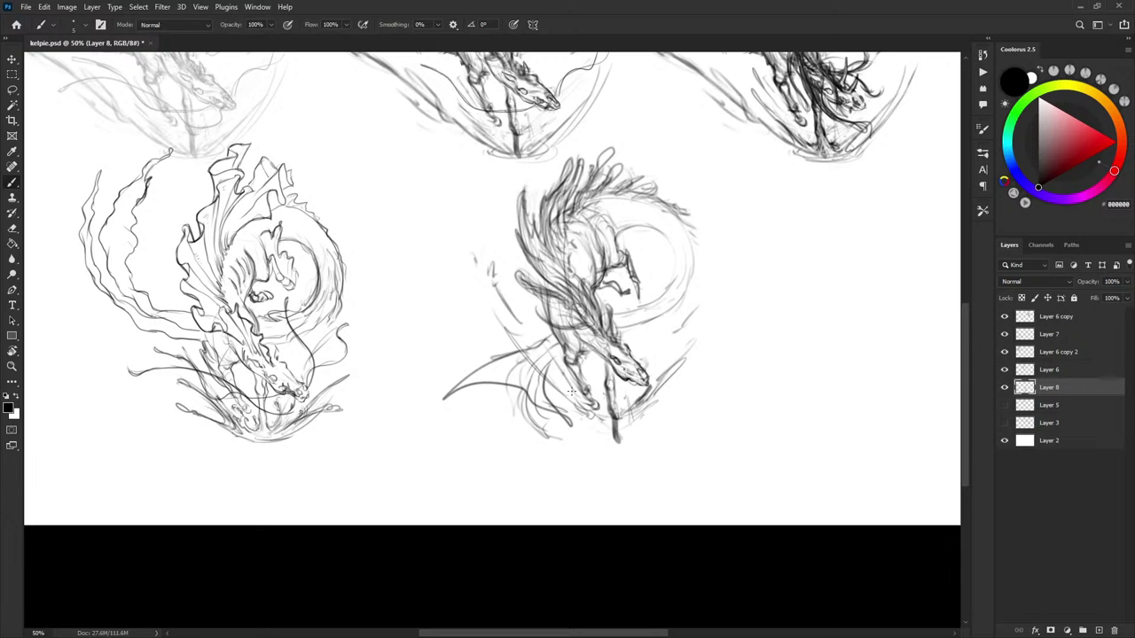
# Try strokes on the blank canvas beside the inked kelpie and undo them
pyautogui.moveTo(669, 374); pyautogui.dragTo(709, 361)
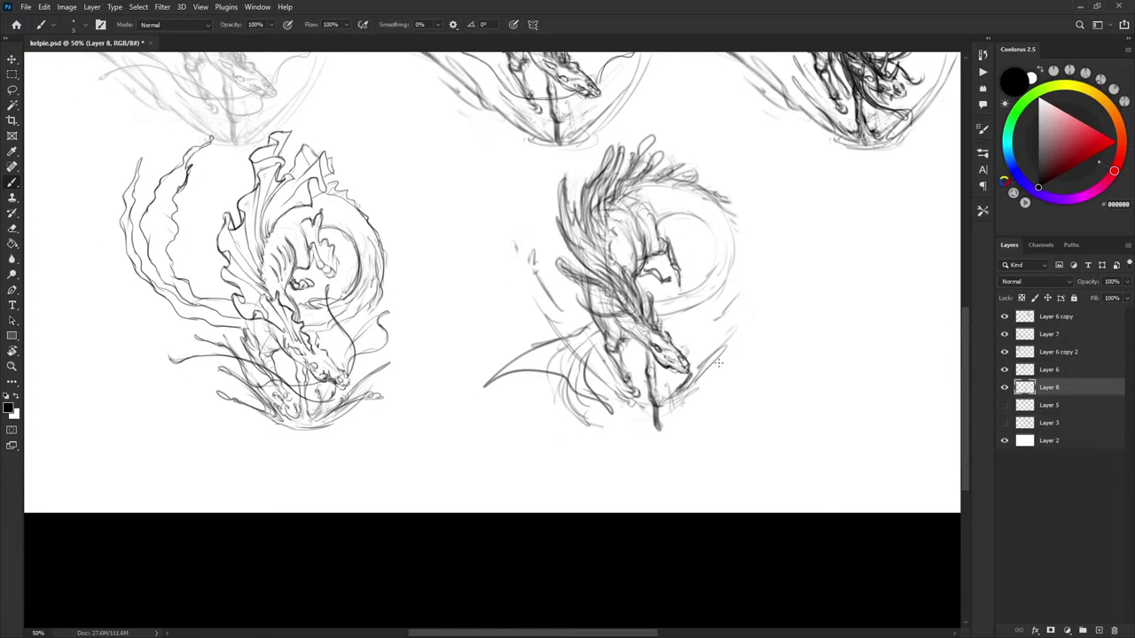
pyautogui.moveTo(393, 377); pyautogui.dragTo(405, 374)
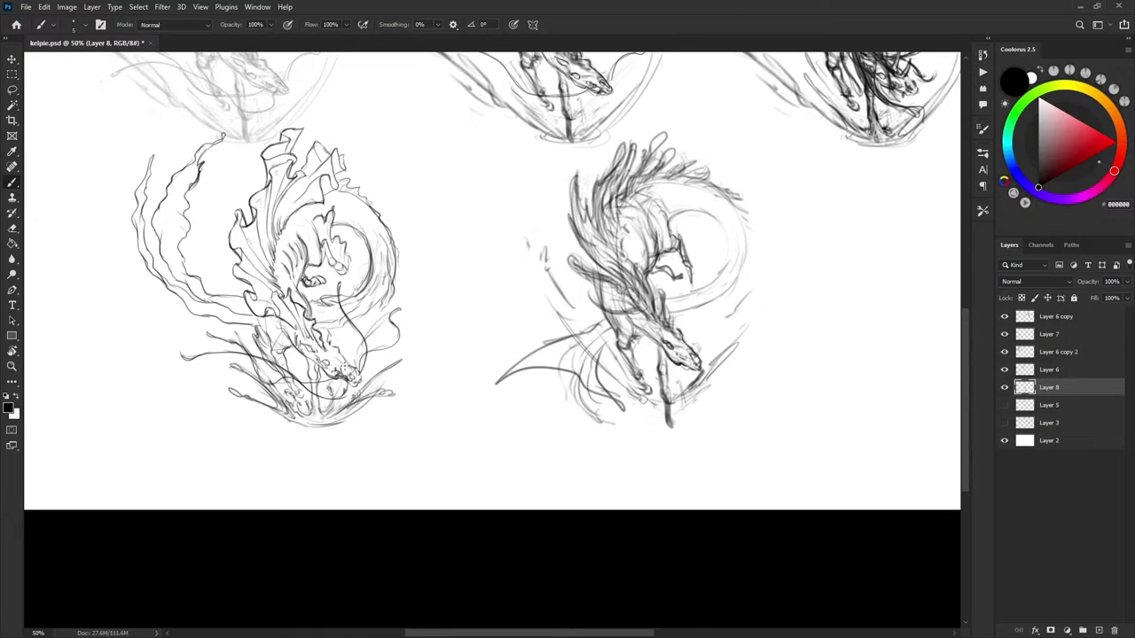
pyautogui.moveTo(414, 312)
pyautogui.mouseDown()
pyautogui.moveTo(385, 338)
pyautogui.moveTo(389, 351)
pyautogui.mouseUp()
pyautogui.hotkey('ctrl', 'z')
pyautogui.moveTo(454, 260)
pyautogui.mouseDown()
pyautogui.moveTo(423, 287)
pyautogui.moveTo(483, 258)
pyautogui.mouseUp()
pyautogui.hotkey('ctrl', 'z')
pyautogui.moveTo(765, 319); pyautogui.dragTo(737, 323)
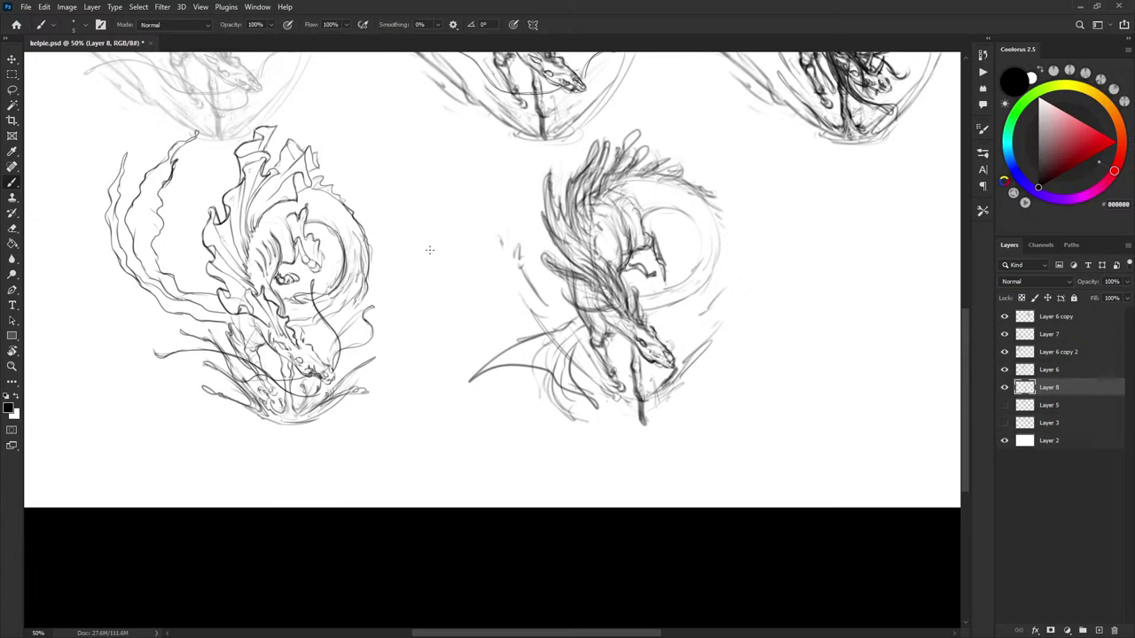
pyautogui.moveTo(663, 304); pyautogui.dragTo(658, 301)
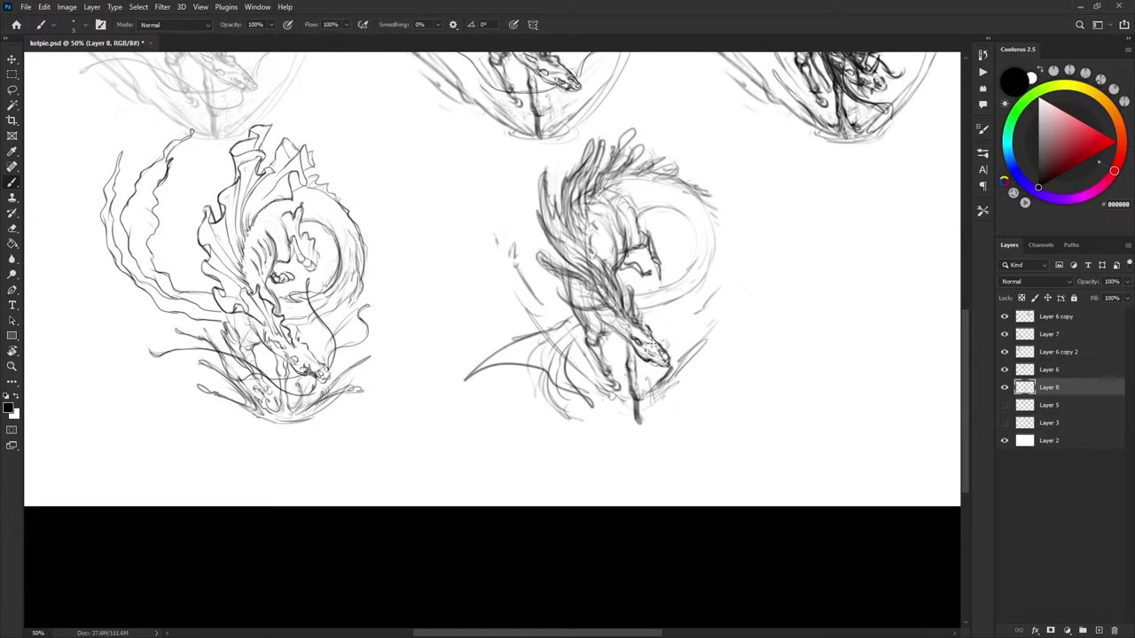
pyautogui.moveTo(325, 299)
pyautogui.mouseDown()
pyautogui.moveTo(234, 305)
pyautogui.moveTo(165, 293)
pyautogui.moveTo(210, 306)
pyautogui.moveTo(344, 304)
pyautogui.mouseUp()
pyautogui.hotkey('ctrl', 'z')
pyautogui.hotkey('ctrl', 'z')
pyautogui.hscroll(1, 716, 328)
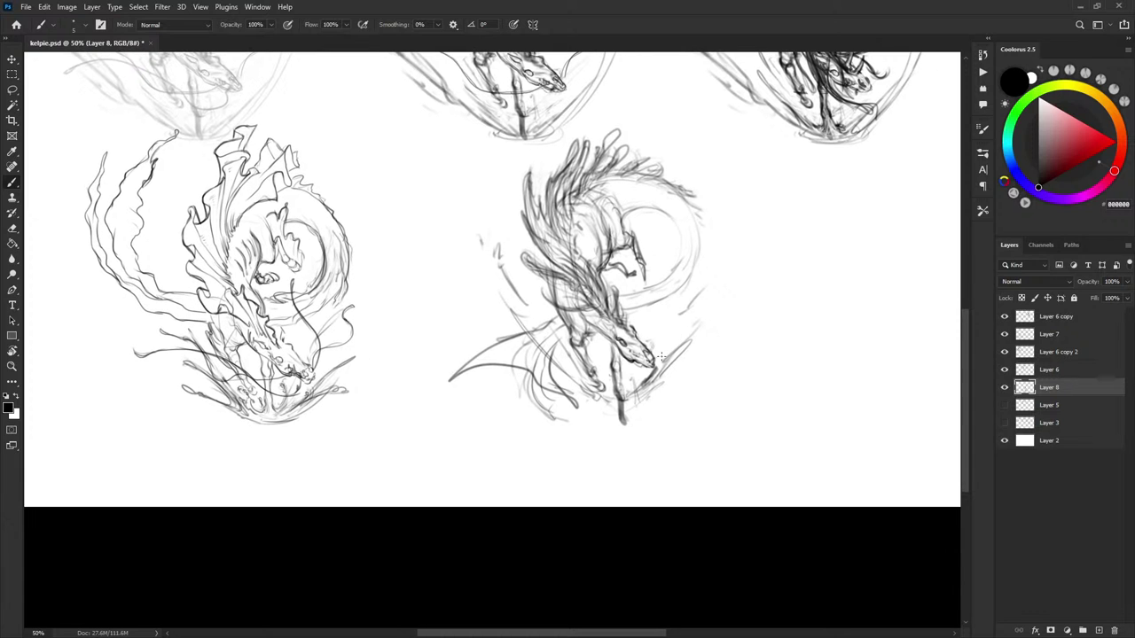
pyautogui.hscroll(3, 626, 227)
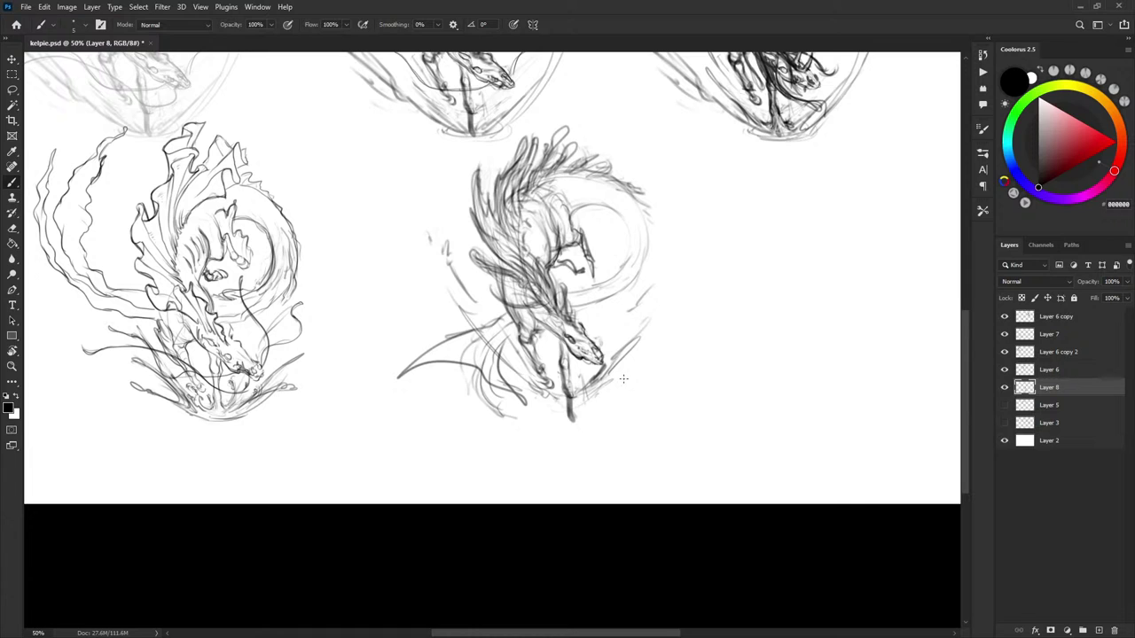
pyautogui.hscroll(-5, 665, 381)
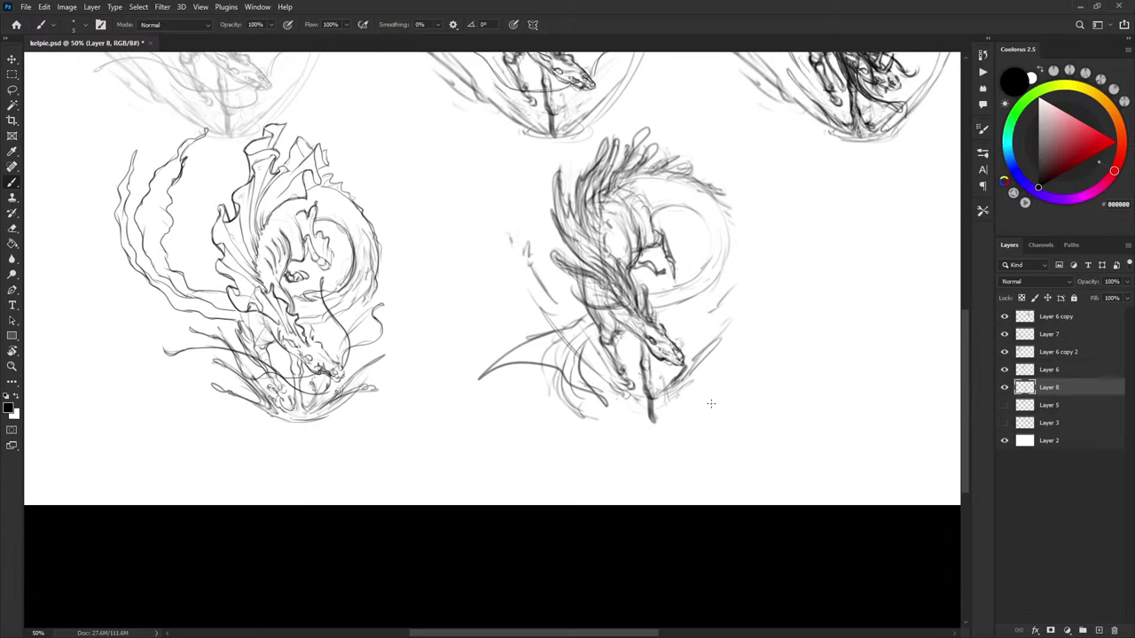
# Hide Layer 8, Layer 6 copy and Layer 6 copy 2, keep Layer 7 visible and make it the active layer
pyautogui.click(1005, 388)
pyautogui.click(1005, 388)
pyautogui.click(1006, 388)
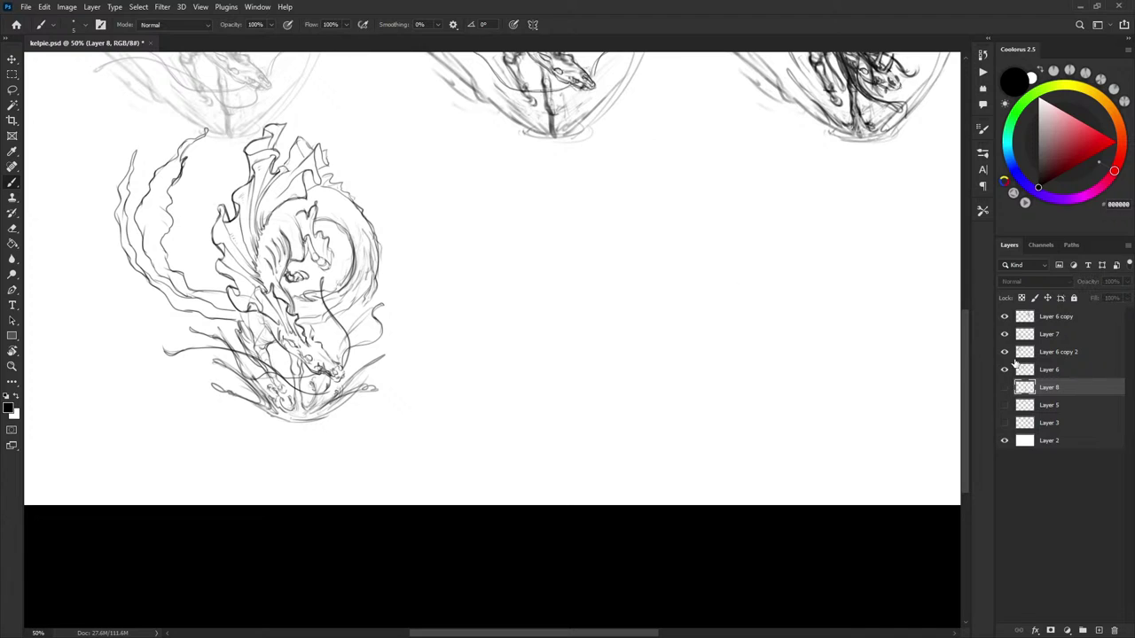
pyautogui.click(1005, 318)
pyautogui.click(1006, 318)
pyautogui.moveTo(1008, 334); pyautogui.dragTo(1007, 351)
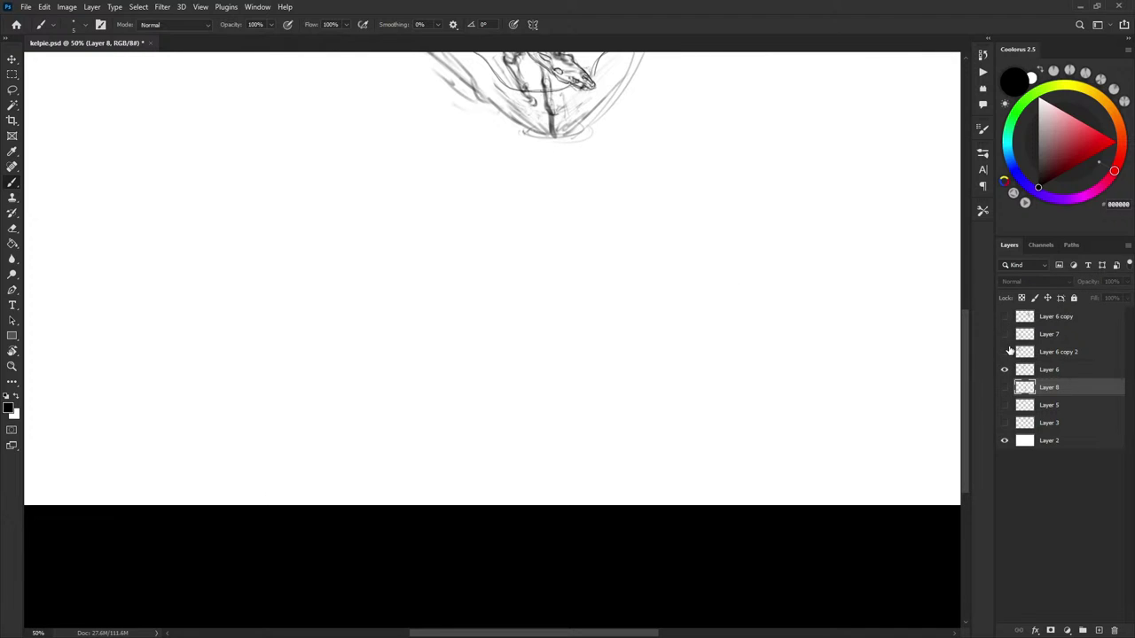
pyautogui.click(1007, 349)
pyautogui.click(1005, 336)
pyautogui.click(1006, 352)
pyautogui.click(1039, 337)
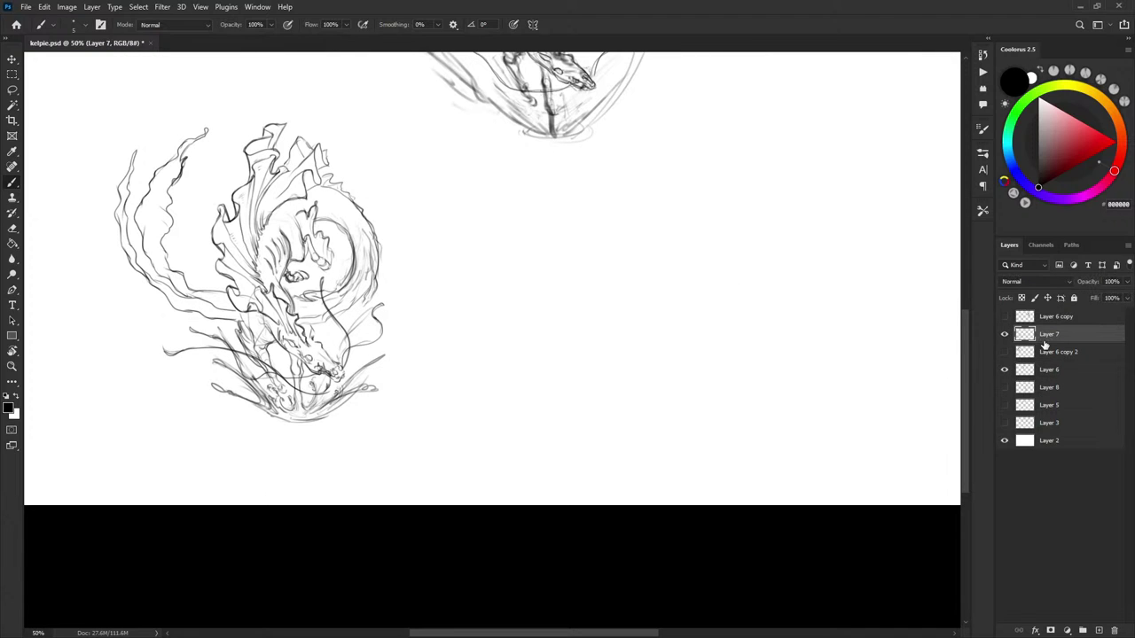
# Add a new layer above Layer 7, then try a lower fill on Layer 7 and restore it to 100%
pyautogui.click(1098, 630)
pyautogui.click(1076, 351)
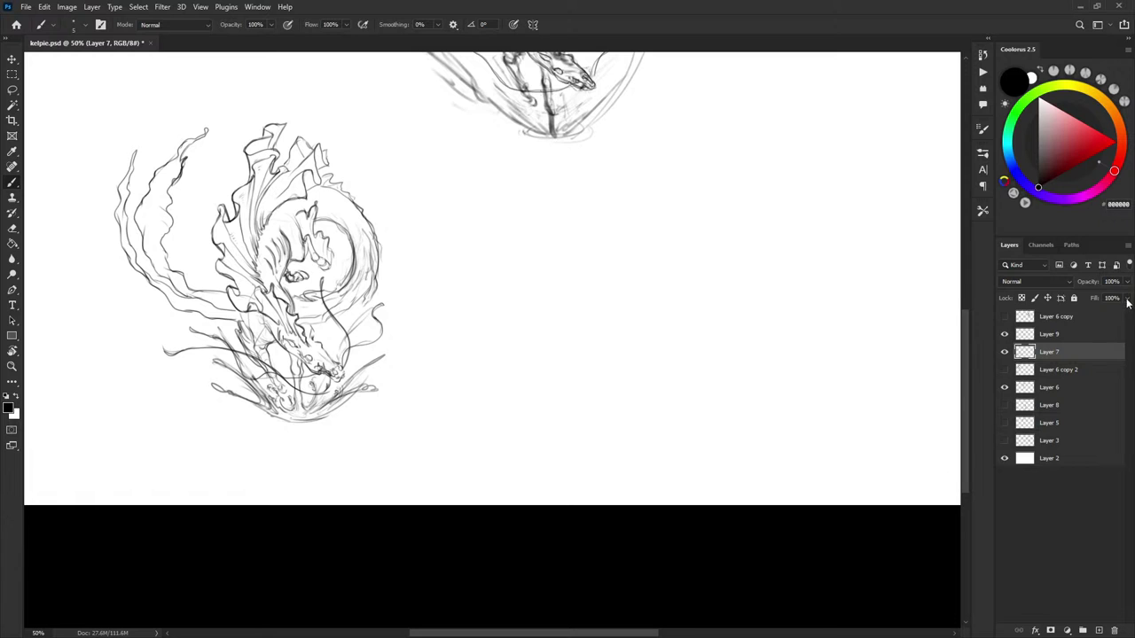
pyautogui.click(1126, 297)
pyautogui.moveTo(1123, 313)
pyautogui.mouseDown()
pyautogui.moveTo(1086, 313)
pyautogui.moveTo(1132, 314)
pyautogui.mouseUp()
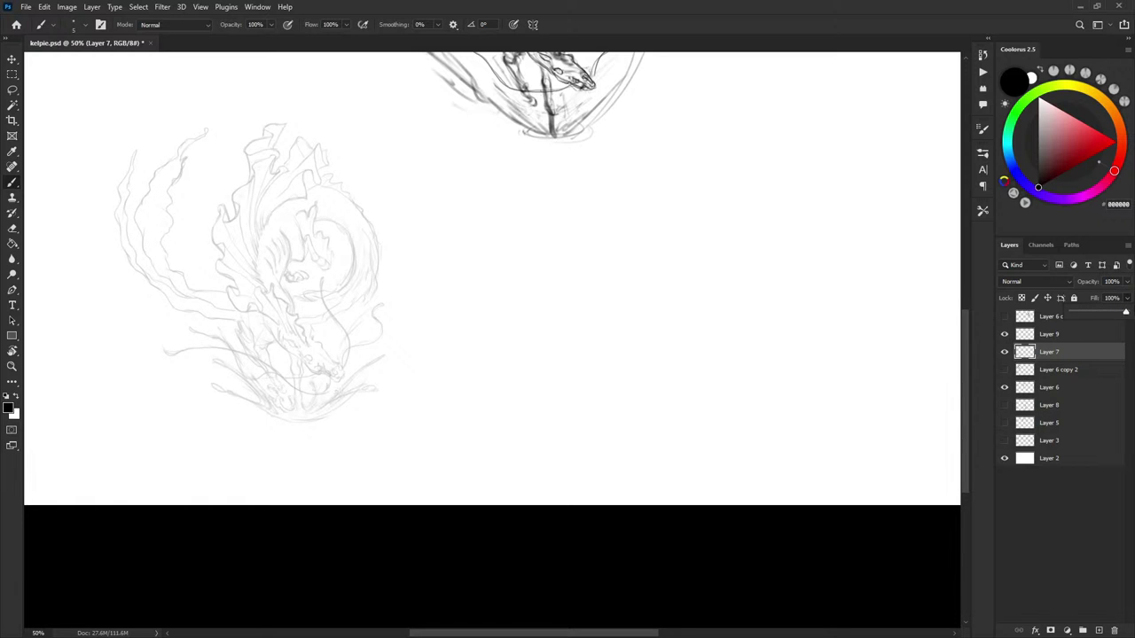
# Duplicate the inked kelpie from Layer 7 into the empty canvas to its right
pyautogui.click(904, 320)
pyautogui.moveTo(336, 324); pyautogui.dragTo(802, 324)
pyautogui.moveTo(879, 346); pyautogui.dragTo(717, 356)
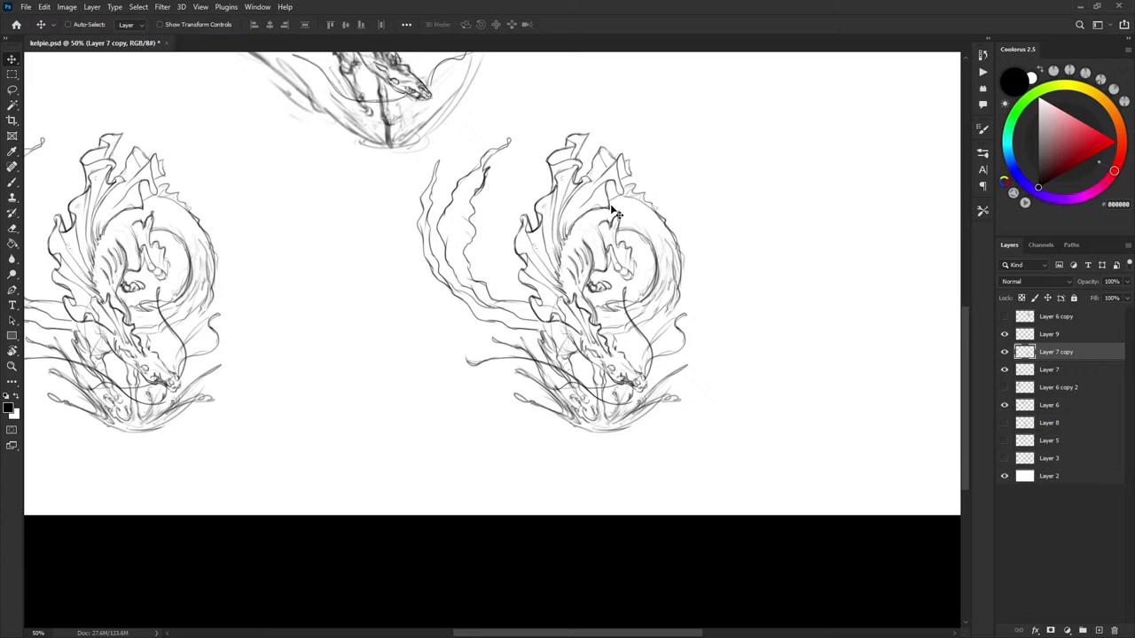
# Lasso and delete the ruffled mane fins and the long trailing ribbons from the duplicated kelpie
pyautogui.press('l')
pyautogui.moveTo(633, 183)
pyautogui.mouseDown()
pyautogui.moveTo(569, 266)
pyautogui.moveTo(572, 296)
pyautogui.moveTo(608, 346)
pyautogui.moveTo(537, 316)
pyautogui.moveTo(565, 104)
pyautogui.moveTo(628, 181)
pyautogui.mouseUp()
pyautogui.press('Delete')
pyautogui.hotkey('ctrl', 'd')
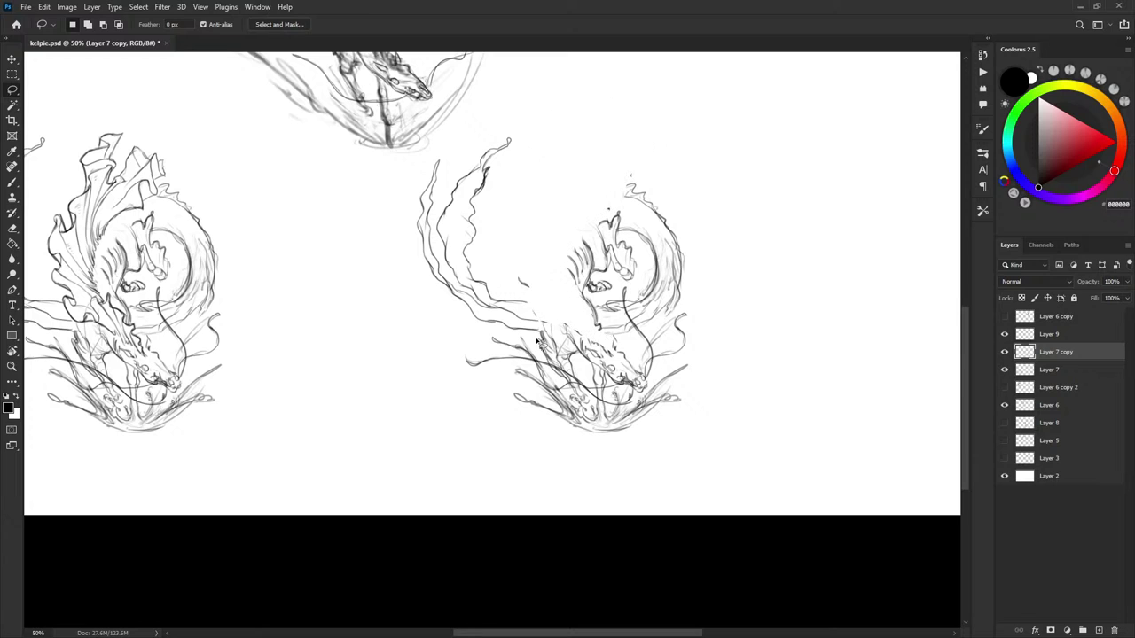
pyautogui.moveTo(533, 330)
pyautogui.mouseDown()
pyautogui.moveTo(521, 167)
pyautogui.moveTo(450, 325)
pyautogui.moveTo(532, 333)
pyautogui.mouseUp()
pyautogui.press('Delete')
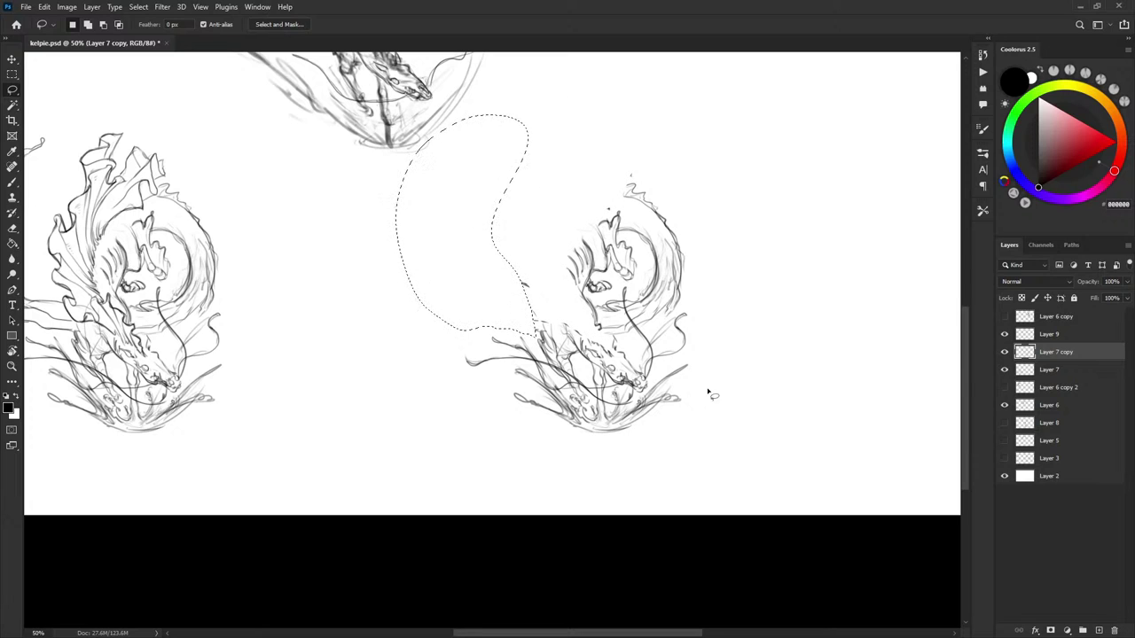
pyautogui.hotkey('ctrl', 'd')
# Show Layer 8 again and move the stripped kelpie copy over the enlarged sketch to align the two poses
pyautogui.click(1004, 387)
pyautogui.click(1004, 387)
pyautogui.click(1004, 316)
pyautogui.click(1004, 317)
pyautogui.click(1005, 423)
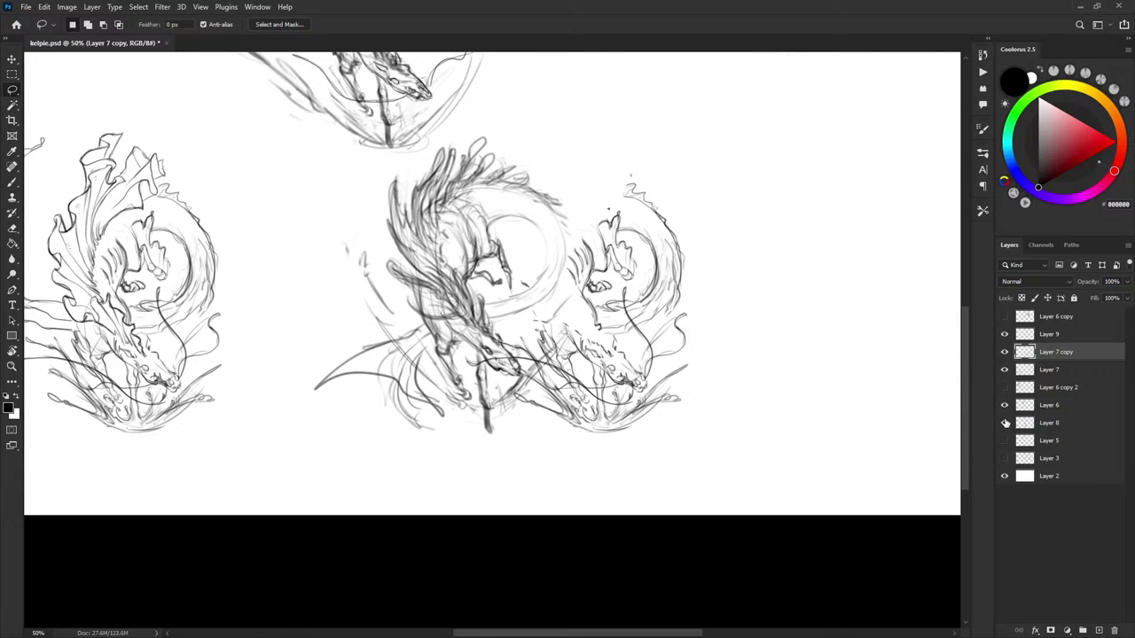
pyautogui.press('v')
pyautogui.moveTo(641, 359)
pyautogui.mouseDown()
pyautogui.moveTo(570, 315)
pyautogui.moveTo(529, 330)
pyautogui.moveTo(537, 350)
pyautogui.mouseUp()
pyautogui.click(1004, 422)
pyautogui.click(1005, 423)
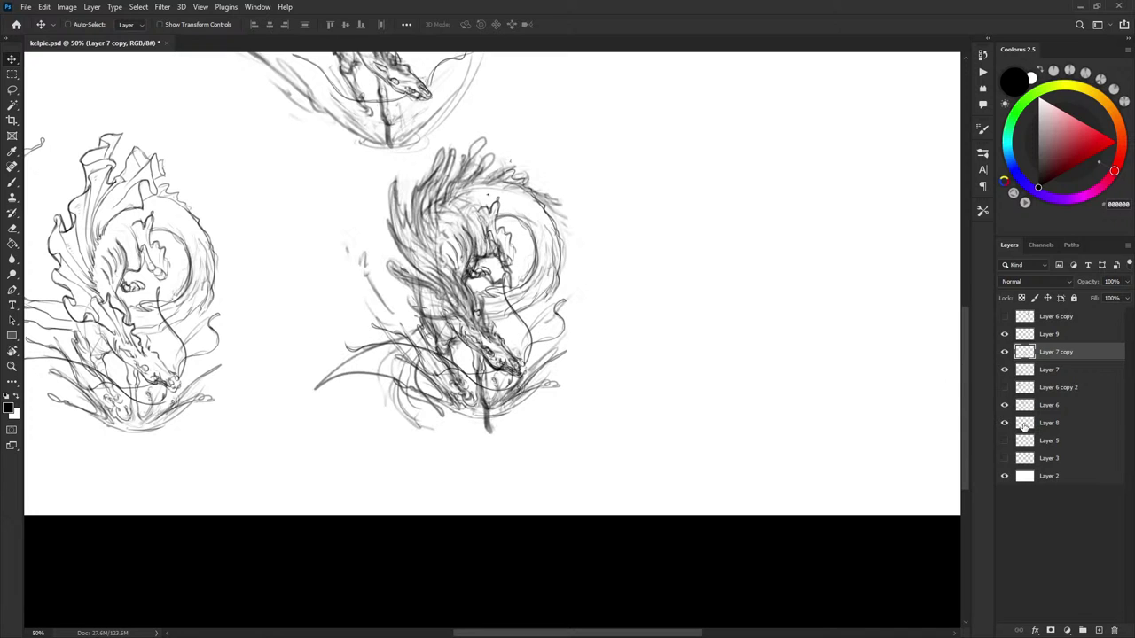
# Place Layer 8 directly below Layer 7 copy and reduce its fill to 40% as a faint drawing guide
pyautogui.moveTo(1023, 426); pyautogui.dragTo(1064, 367)
pyautogui.click(1127, 299)
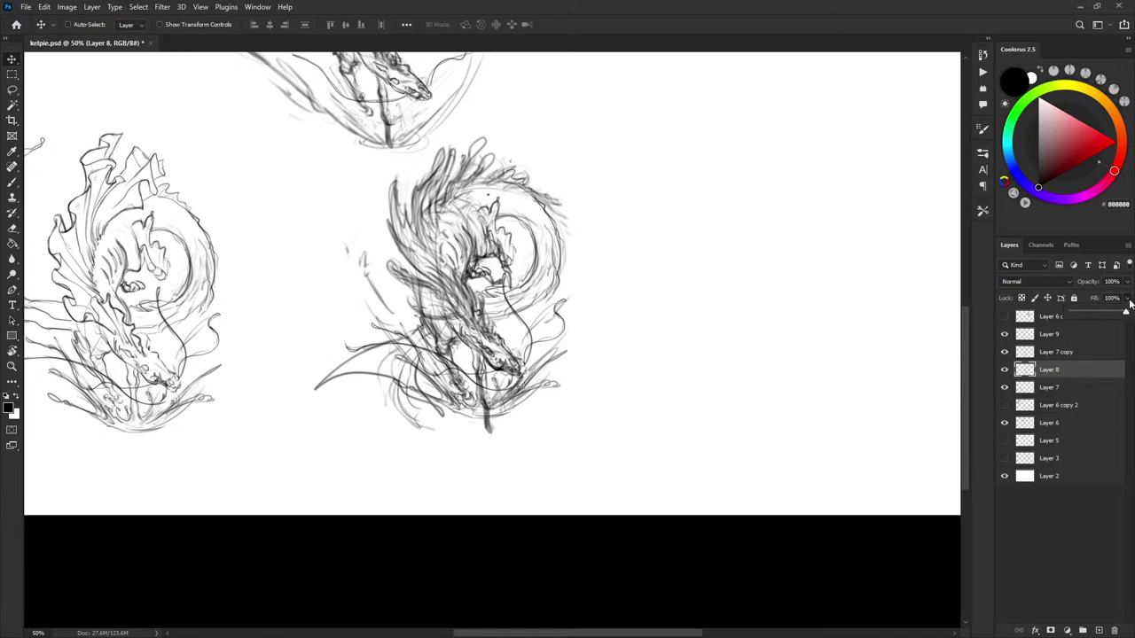
pyautogui.moveTo(1124, 313); pyautogui.dragTo(1094, 316)
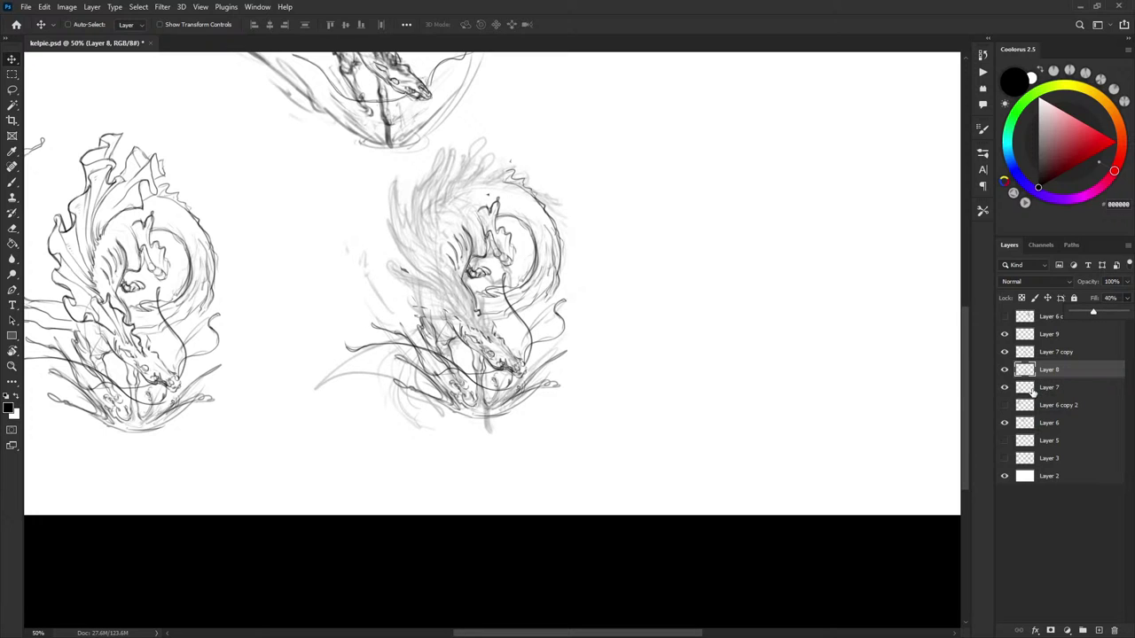
pyautogui.click(1005, 372)
pyautogui.click(1004, 369)
pyautogui.click(1005, 369)
pyautogui.click(1006, 353)
pyautogui.click(1005, 354)
# On Layer 7 copy, brush a sweeping neck line and the arched outer outline of the back fin over the faded guide
pyautogui.click(1053, 353)
pyautogui.press('b')
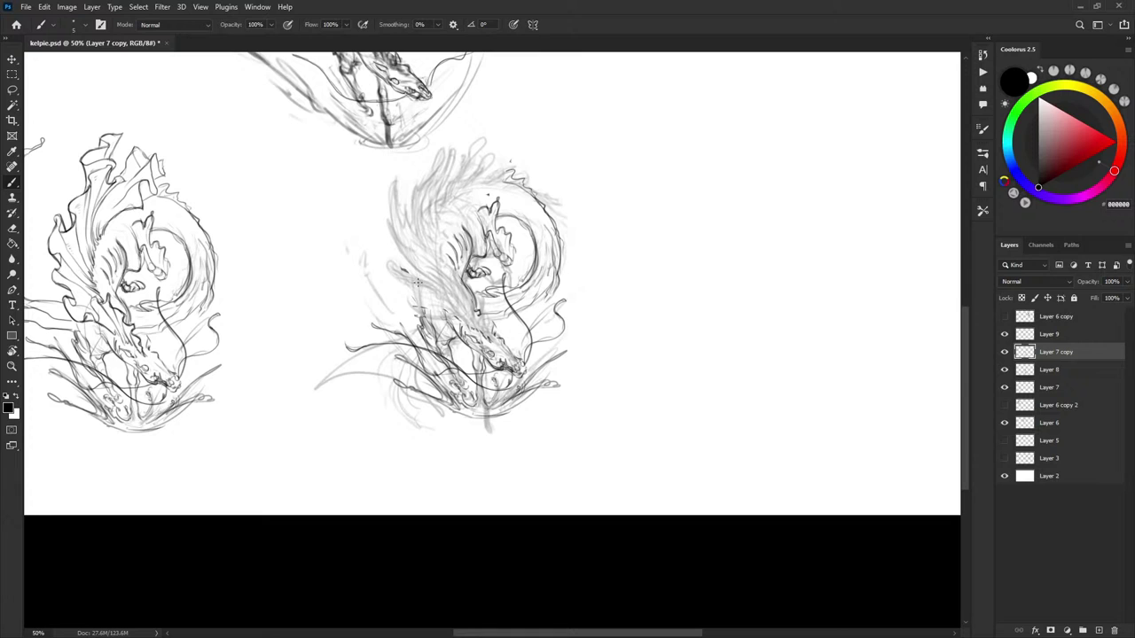
pyautogui.hotkey('ctrl', '+')
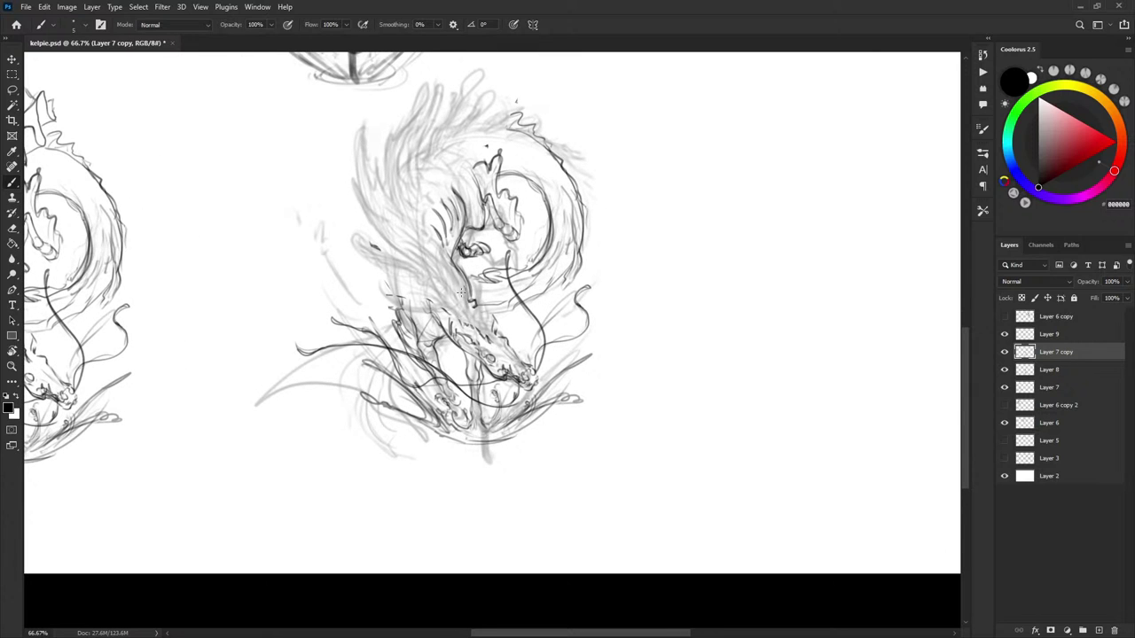
pyautogui.moveTo(497, 344); pyautogui.dragTo(444, 290)
pyautogui.moveTo(491, 342)
pyautogui.mouseDown()
pyautogui.moveTo(388, 241)
pyautogui.moveTo(363, 129)
pyautogui.moveTo(404, 117)
pyautogui.mouseUp()
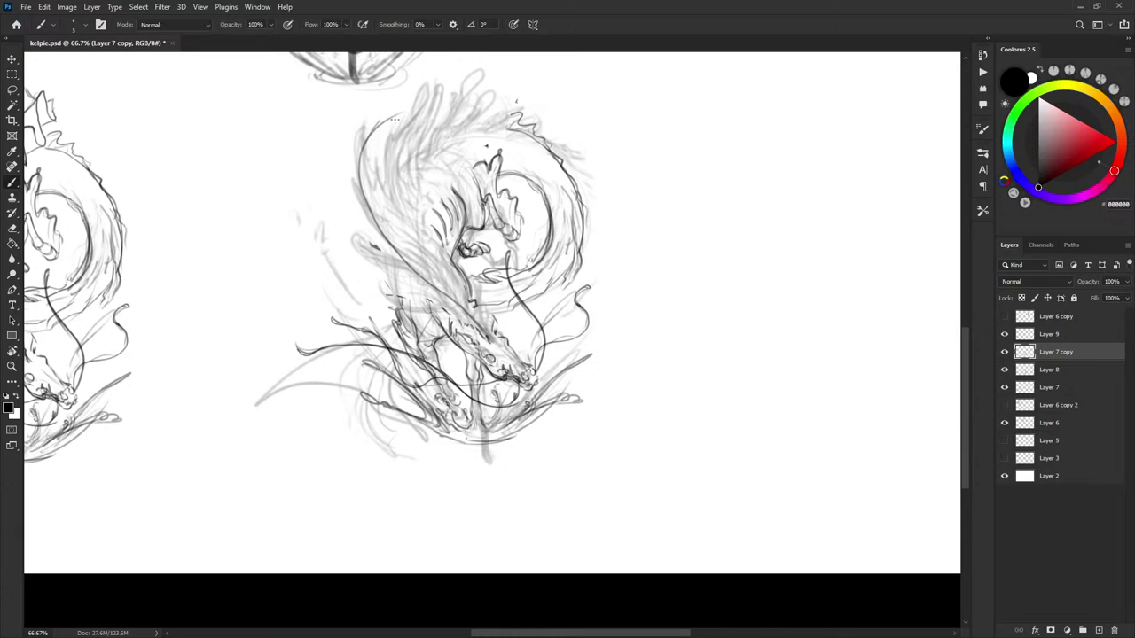
pyautogui.moveTo(379, 123); pyautogui.dragTo(450, 81)
pyautogui.moveTo(360, 153); pyautogui.dragTo(441, 79)
pyautogui.moveTo(368, 131)
pyautogui.mouseDown()
pyautogui.moveTo(367, 211)
pyautogui.moveTo(364, 149)
pyautogui.moveTo(413, 92)
pyautogui.moveTo(468, 83)
pyautogui.moveTo(513, 103)
pyautogui.moveTo(547, 143)
pyautogui.mouseUp()
pyautogui.press('x')
pyautogui.press('x')
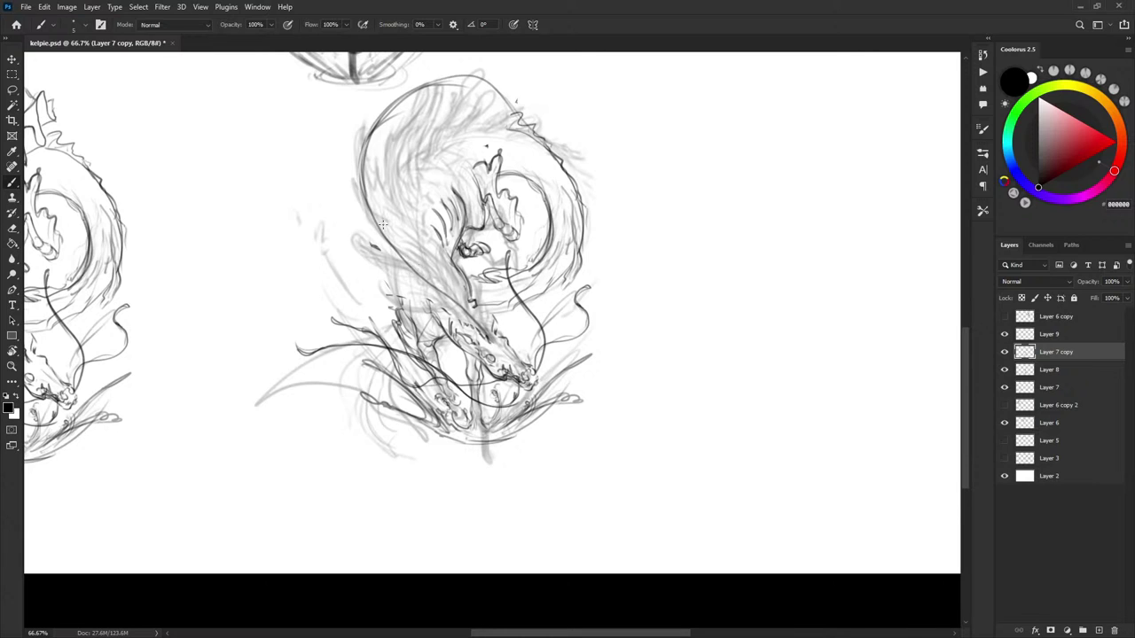
# Refine the neck line running from the fin's base to the head, alternating white and black
pyautogui.moveTo(382, 225)
pyautogui.mouseDown()
pyautogui.moveTo(449, 282)
pyautogui.moveTo(500, 354)
pyautogui.mouseUp()
pyautogui.press('x')
pyautogui.moveTo(452, 302)
pyautogui.mouseDown()
pyautogui.moveTo(404, 259)
pyautogui.moveTo(443, 295)
pyautogui.mouseUp()
pyautogui.press('x')
pyautogui.moveTo(491, 344); pyautogui.dragTo(422, 287)
pyautogui.moveTo(393, 241); pyautogui.dragTo(449, 315)
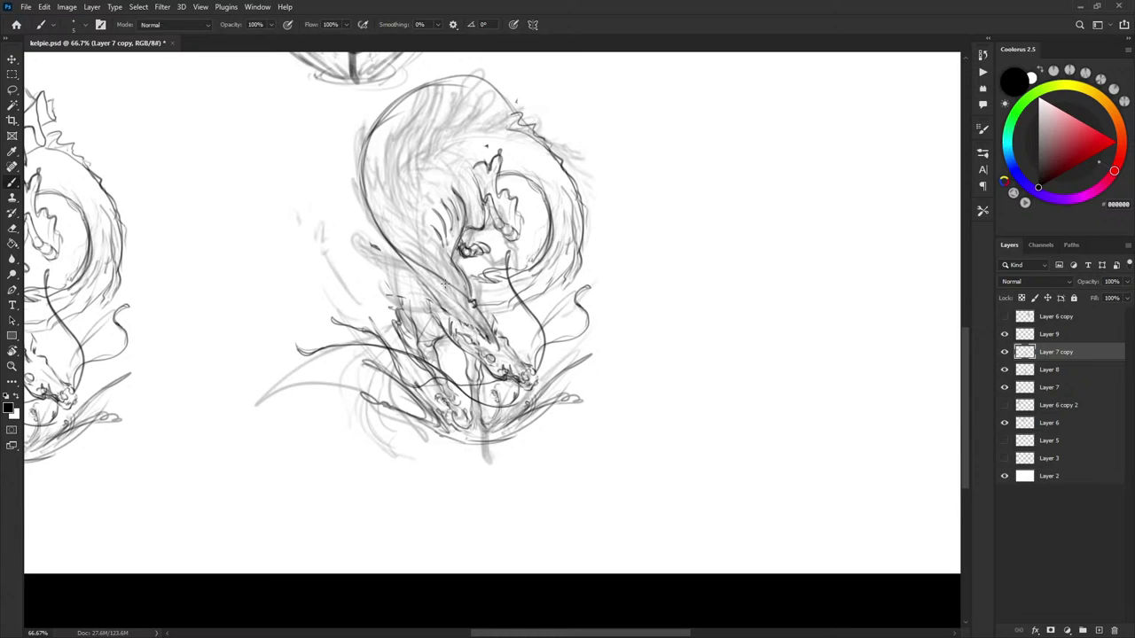
# Draw the curved back contour up to the tail, firm up the fin's upper edge and add its rear spine
pyautogui.moveTo(430, 269)
pyautogui.mouseDown()
pyautogui.moveTo(412, 200)
pyautogui.moveTo(431, 156)
pyautogui.moveTo(462, 133)
pyautogui.moveTo(511, 123)
pyautogui.mouseUp()
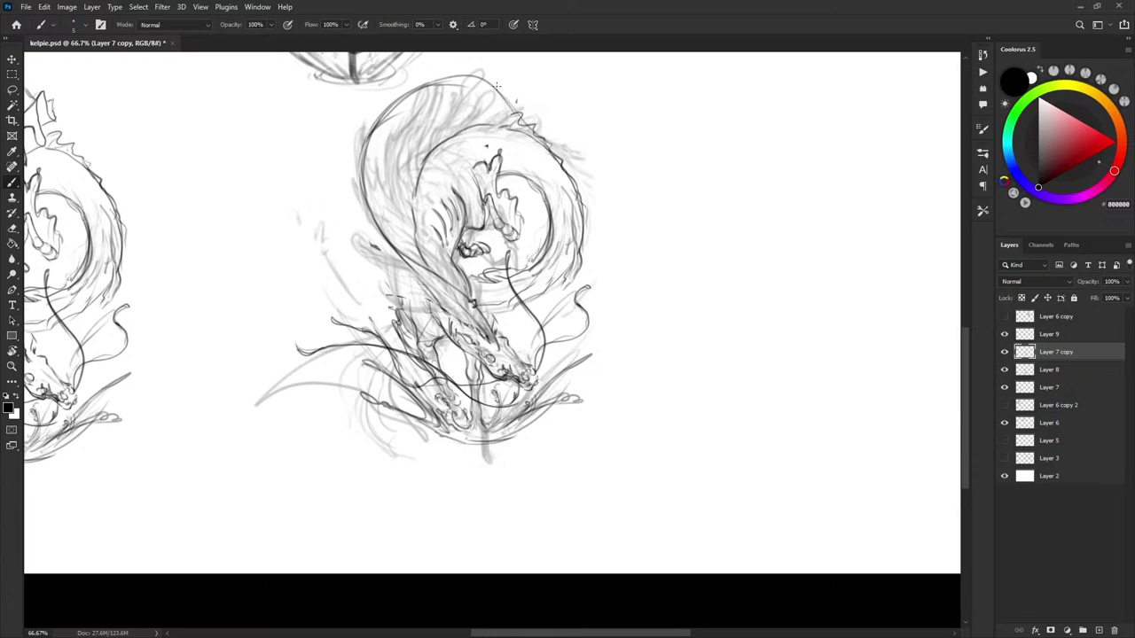
pyautogui.moveTo(447, 77); pyautogui.dragTo(519, 114)
pyautogui.press('x')
pyautogui.moveTo(422, 83)
pyautogui.mouseDown()
pyautogui.moveTo(466, 73)
pyautogui.moveTo(439, 108)
pyautogui.moveTo(471, 72)
pyautogui.moveTo(457, 129)
pyautogui.mouseUp()
pyautogui.press('x')
pyautogui.moveTo(470, 80); pyautogui.dragTo(454, 131)
# Add the remaining spines along the front of the back fin and draw further contour lines down the neck and chest
pyautogui.moveTo(362, 131)
pyautogui.mouseDown()
pyautogui.moveTo(381, 197)
pyautogui.moveTo(404, 220)
pyautogui.mouseUp()
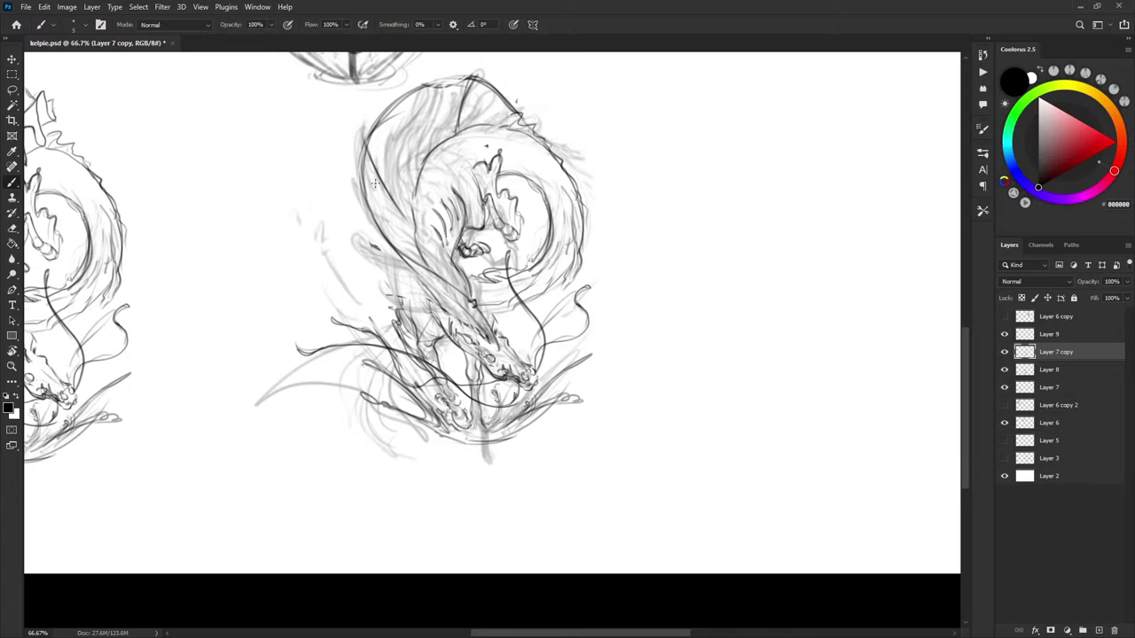
pyautogui.moveTo(365, 160); pyautogui.dragTo(409, 227)
pyautogui.moveTo(367, 197); pyautogui.dragTo(417, 255)
pyautogui.moveTo(354, 146); pyautogui.dragTo(408, 234)
pyautogui.moveTo(407, 82)
pyautogui.mouseDown()
pyautogui.moveTo(399, 168)
pyautogui.moveTo(406, 133)
pyautogui.moveTo(424, 190)
pyautogui.mouseUp()
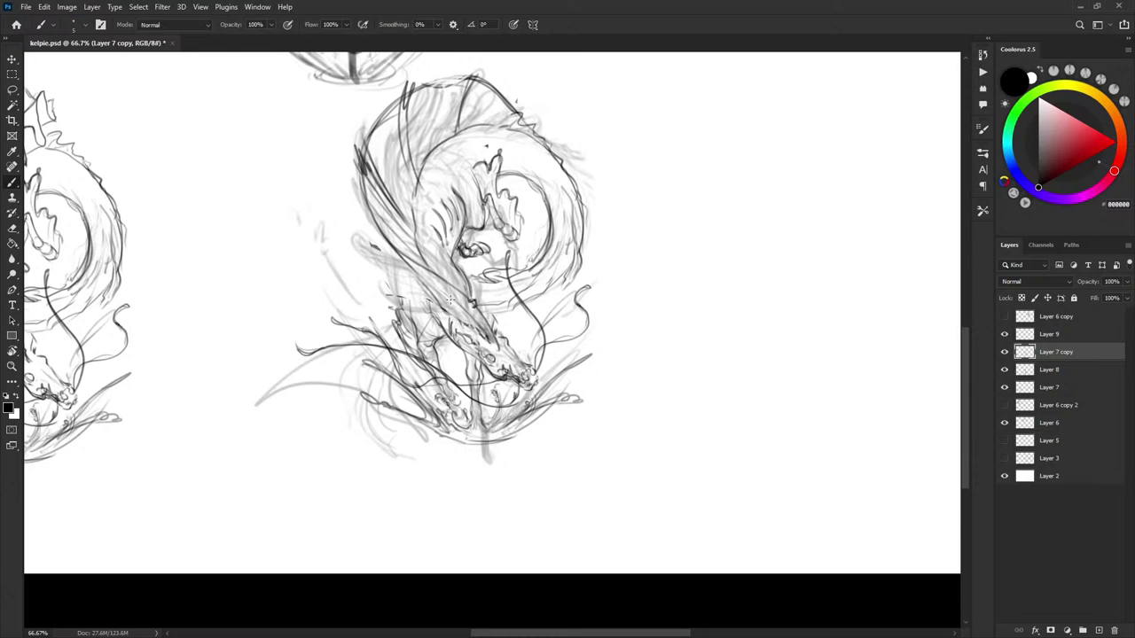
pyautogui.moveTo(372, 231)
pyautogui.mouseDown()
pyautogui.moveTo(431, 270)
pyautogui.moveTo(477, 322)
pyautogui.mouseUp()
pyautogui.moveTo(404, 317); pyautogui.dragTo(388, 251)
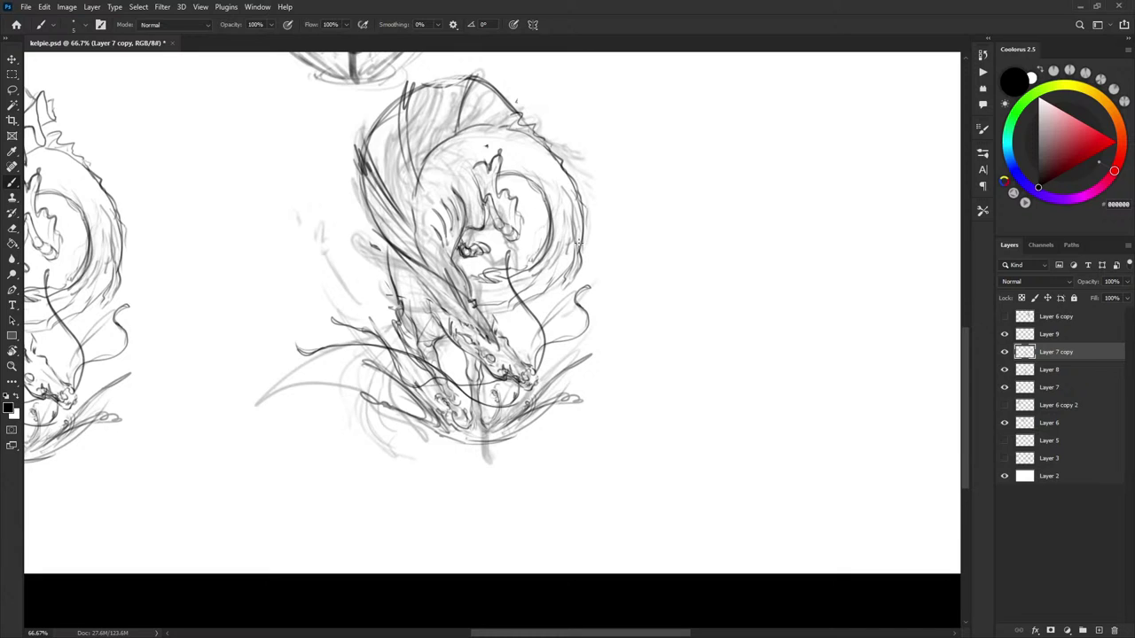
pyautogui.moveTo(414, 309)
pyautogui.mouseDown()
pyautogui.moveTo(390, 310)
pyautogui.moveTo(285, 379)
pyautogui.mouseUp()
pyautogui.hotkey('ctrl', 'z')
pyautogui.moveTo(401, 312); pyautogui.dragTo(324, 376)
pyautogui.hotkey('ctrl', 'z')
pyautogui.moveTo(517, 305); pyautogui.dragTo(487, 308)
pyautogui.moveTo(376, 328); pyautogui.dragTo(337, 380)
pyautogui.hotkey('ctrl', 'z')
# Sketch a broad pointed fin sweeping out from the kelpie's shoulder, with its leading edge and scalloped lower edge
pyautogui.moveTo(399, 315); pyautogui.dragTo(323, 381)
pyautogui.moveTo(390, 282)
pyautogui.mouseDown()
pyautogui.moveTo(346, 301)
pyautogui.moveTo(296, 351)
pyautogui.mouseUp()
pyautogui.moveTo(359, 292)
pyautogui.mouseDown()
pyautogui.moveTo(234, 380)
pyautogui.moveTo(274, 338)
pyautogui.moveTo(225, 396)
pyautogui.moveTo(265, 361)
pyautogui.mouseUp()
pyautogui.moveTo(256, 380)
pyautogui.mouseDown()
pyautogui.moveTo(276, 354)
pyautogui.moveTo(346, 399)
pyautogui.mouseUp()
pyautogui.moveTo(283, 360); pyautogui.dragTo(399, 442)
pyautogui.moveTo(265, 358); pyautogui.dragTo(218, 422)
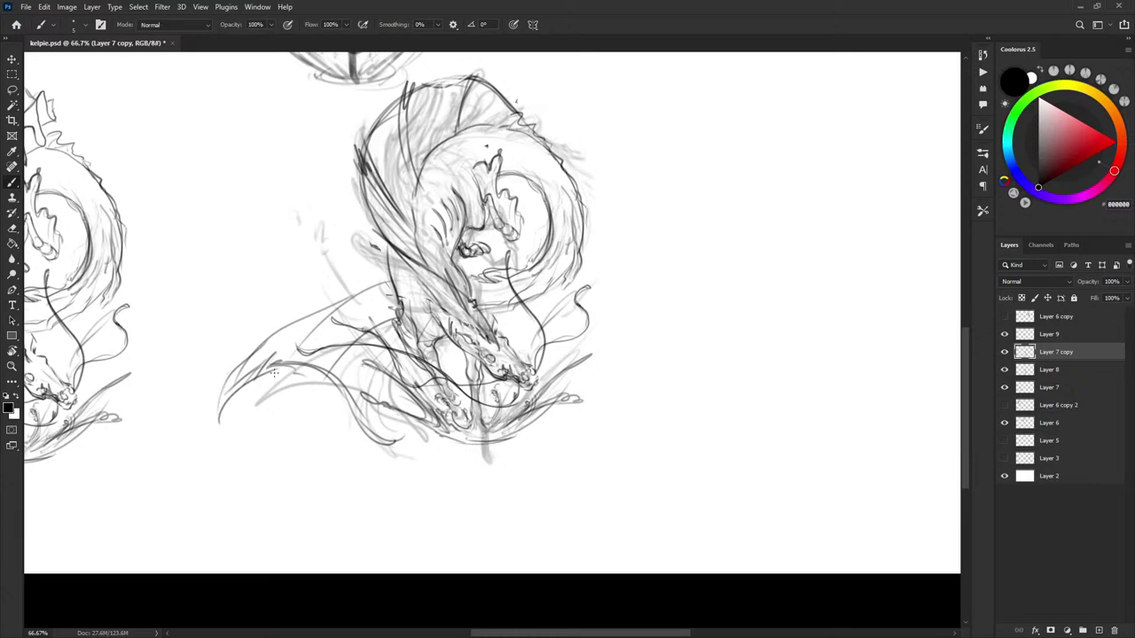
# Thicken the shoulder fin's leading edge and build up its lower tip and inner folds beside the forelegs
pyautogui.moveTo(245, 359)
pyautogui.mouseDown()
pyautogui.moveTo(220, 422)
pyautogui.moveTo(249, 371)
pyautogui.moveTo(226, 413)
pyautogui.moveTo(293, 362)
pyautogui.moveTo(329, 357)
pyautogui.moveTo(284, 363)
pyautogui.moveTo(309, 336)
pyautogui.mouseUp()
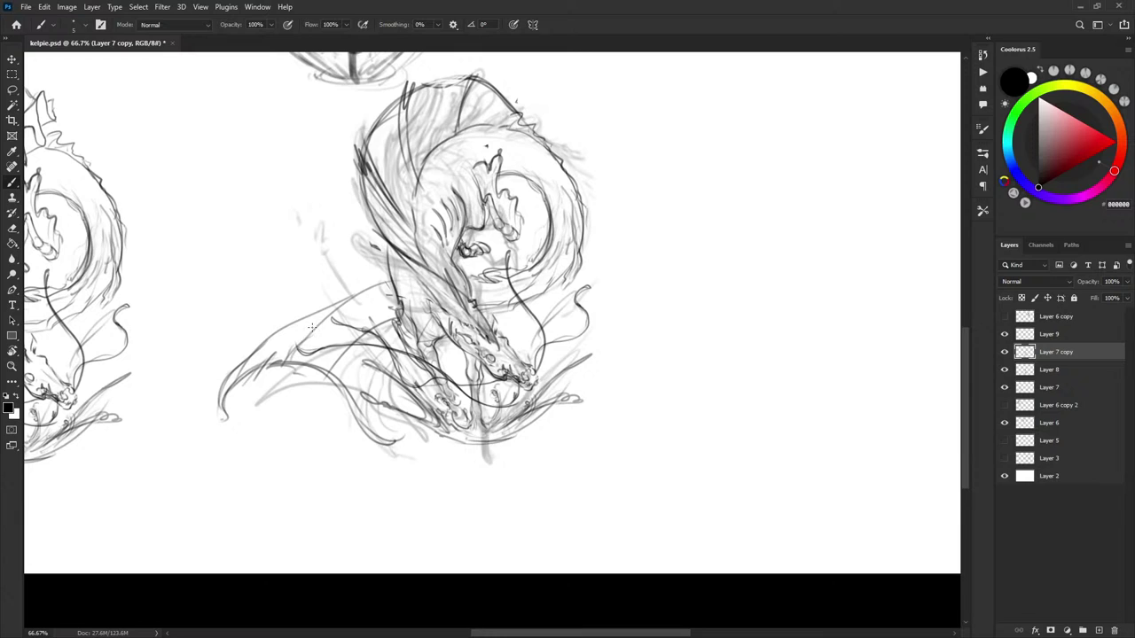
pyautogui.moveTo(353, 402); pyautogui.dragTo(406, 438)
pyautogui.moveTo(366, 378)
pyautogui.mouseDown()
pyautogui.moveTo(386, 433)
pyautogui.moveTo(376, 426)
pyautogui.moveTo(395, 415)
pyautogui.moveTo(371, 422)
pyautogui.mouseUp()
pyautogui.moveTo(381, 323)
pyautogui.mouseDown()
pyautogui.moveTo(373, 385)
pyautogui.moveTo(397, 432)
pyautogui.moveTo(374, 346)
pyautogui.mouseUp()
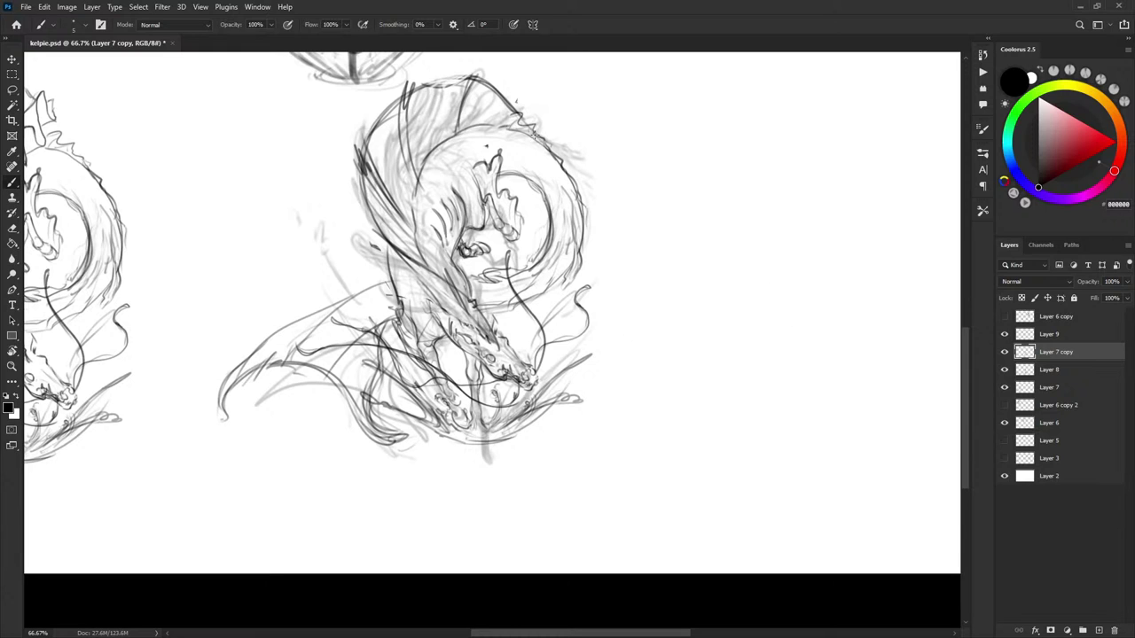
# Hide Layer 8 and erase the old tendril lines crossing the new shoulder fin on Layer 7 copy
pyautogui.click(1004, 370)
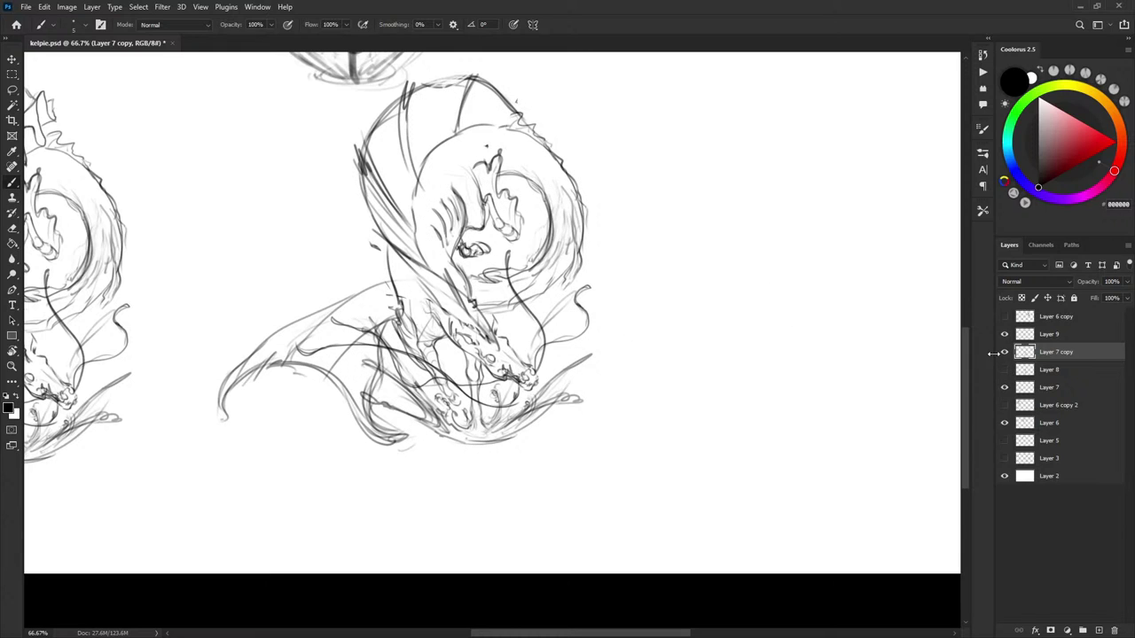
pyautogui.moveTo(681, 345); pyautogui.dragTo(706, 354)
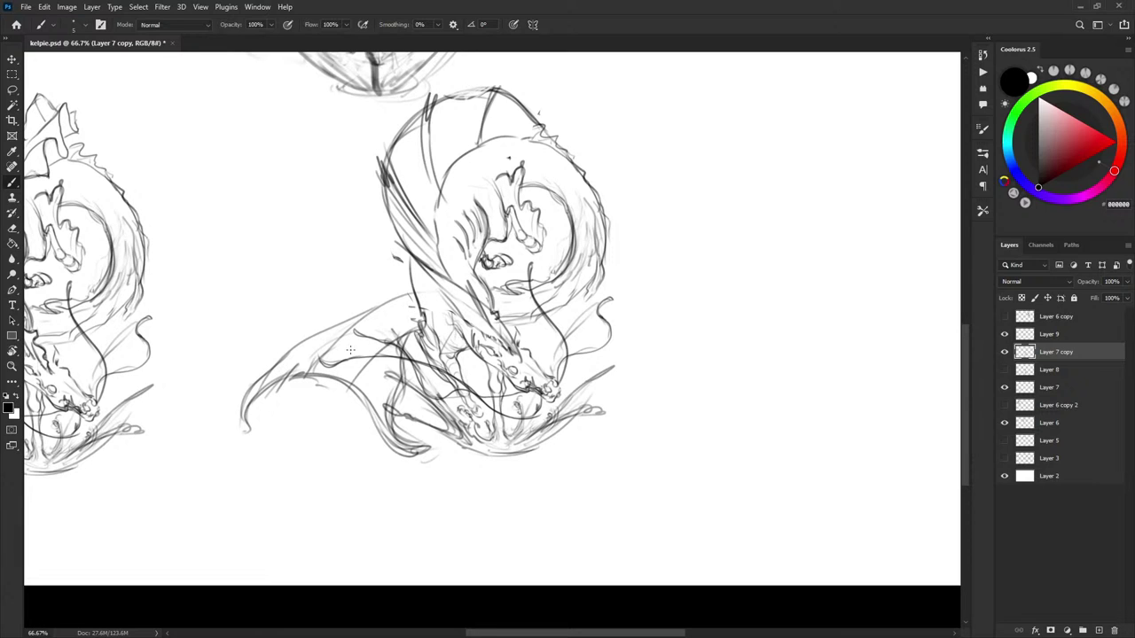
pyautogui.press('e')
pyautogui.moveTo(320, 365)
pyautogui.mouseDown()
pyautogui.moveTo(383, 348)
pyautogui.moveTo(397, 330)
pyautogui.mouseUp()
pyautogui.press(']')
pyautogui.press(']')
pyautogui.press(']')
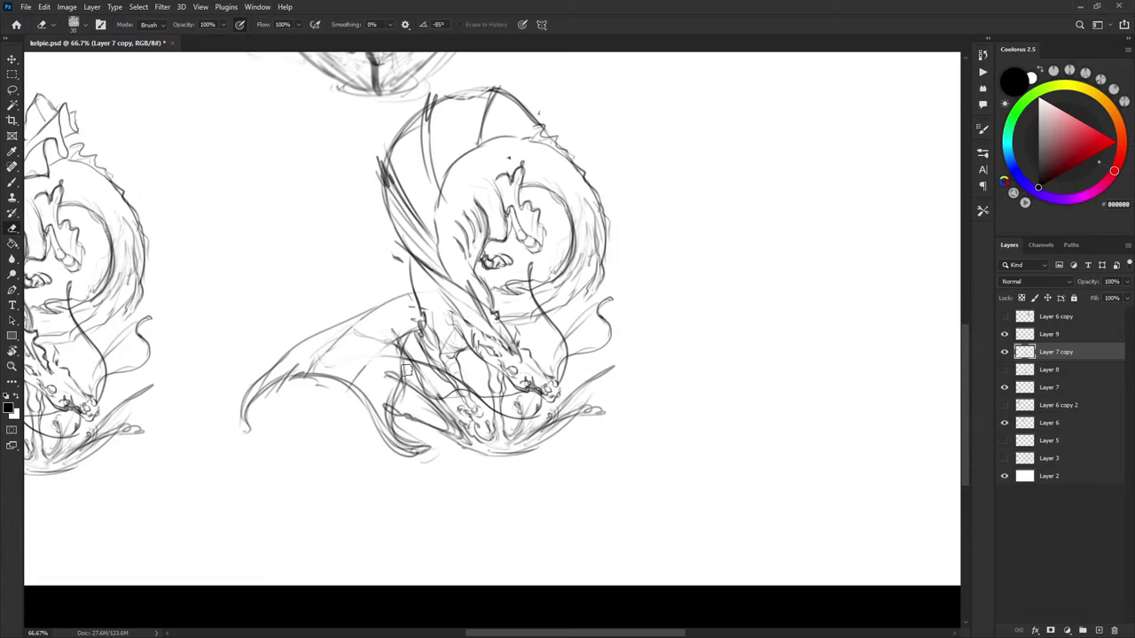
# Erase the old tendril and splash lines running across the kelpie's forelegs, adjusting the Eraser size to fit
pyautogui.press('[')
pyautogui.press('[')
pyautogui.press('[')
pyautogui.moveTo(398, 365)
pyautogui.mouseDown()
pyautogui.moveTo(437, 430)
pyautogui.moveTo(395, 327)
pyautogui.moveTo(421, 376)
pyautogui.moveTo(479, 386)
pyautogui.moveTo(501, 420)
pyautogui.moveTo(530, 420)
pyautogui.mouseUp()
pyautogui.press(']')
pyautogui.press('[')
pyautogui.press('[')
pyautogui.press(']')
pyautogui.press(']')
pyautogui.moveTo(530, 420)
pyautogui.mouseDown()
pyautogui.moveTo(537, 408)
pyautogui.moveTo(515, 418)
pyautogui.mouseUp()
# Erase the long curling whiskers rising from the muzzle with a larger Eraser
pyautogui.press(']')
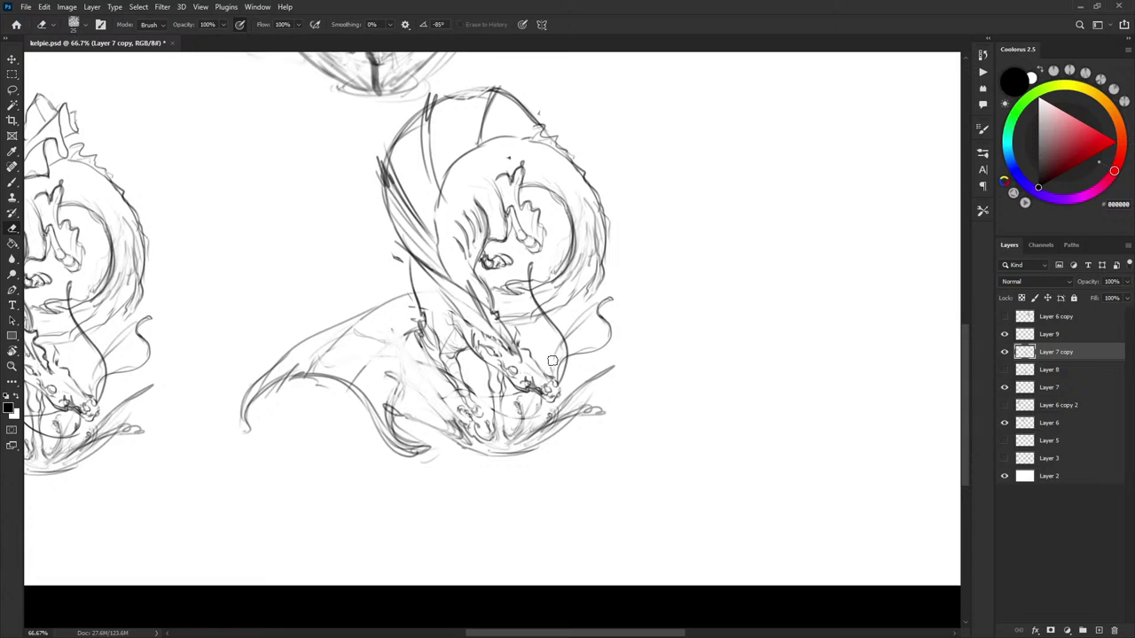
pyautogui.moveTo(554, 377)
pyautogui.mouseDown()
pyautogui.moveTo(566, 357)
pyautogui.moveTo(550, 333)
pyautogui.mouseUp()
pyautogui.moveTo(533, 282)
pyautogui.mouseDown()
pyautogui.moveTo(551, 325)
pyautogui.moveTo(605, 312)
pyautogui.moveTo(587, 345)
pyautogui.moveTo(605, 334)
pyautogui.mouseUp()
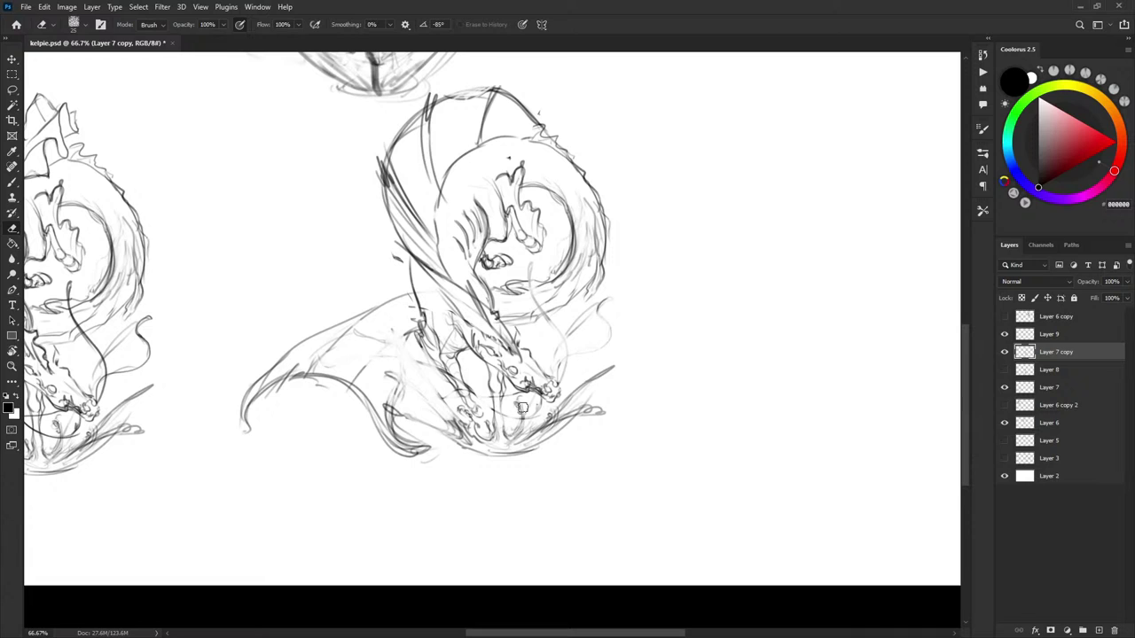
# Erase stray lines around the splash and the side fin, and redraw the fin's inner edge with black strokes
pyautogui.moveTo(524, 407); pyautogui.dragTo(519, 428)
pyautogui.press('x')
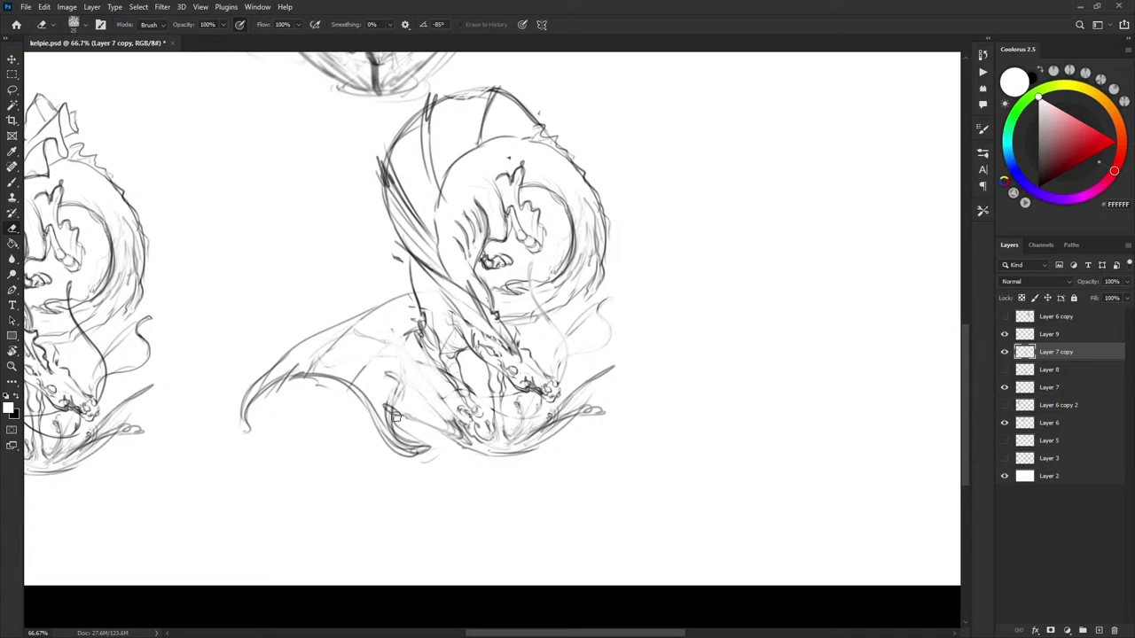
pyautogui.press('[')
pyautogui.press('[')
pyautogui.press('[')
pyautogui.press('x')
pyautogui.moveTo(395, 424); pyautogui.dragTo(400, 391)
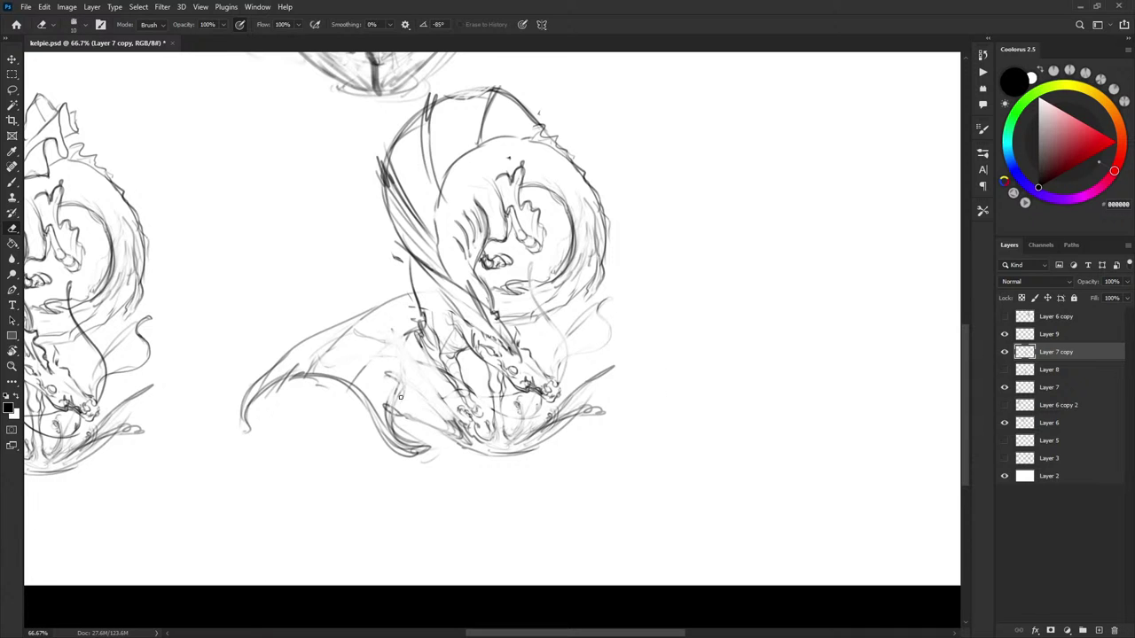
pyautogui.press('b')
pyautogui.moveTo(390, 431); pyautogui.dragTo(408, 353)
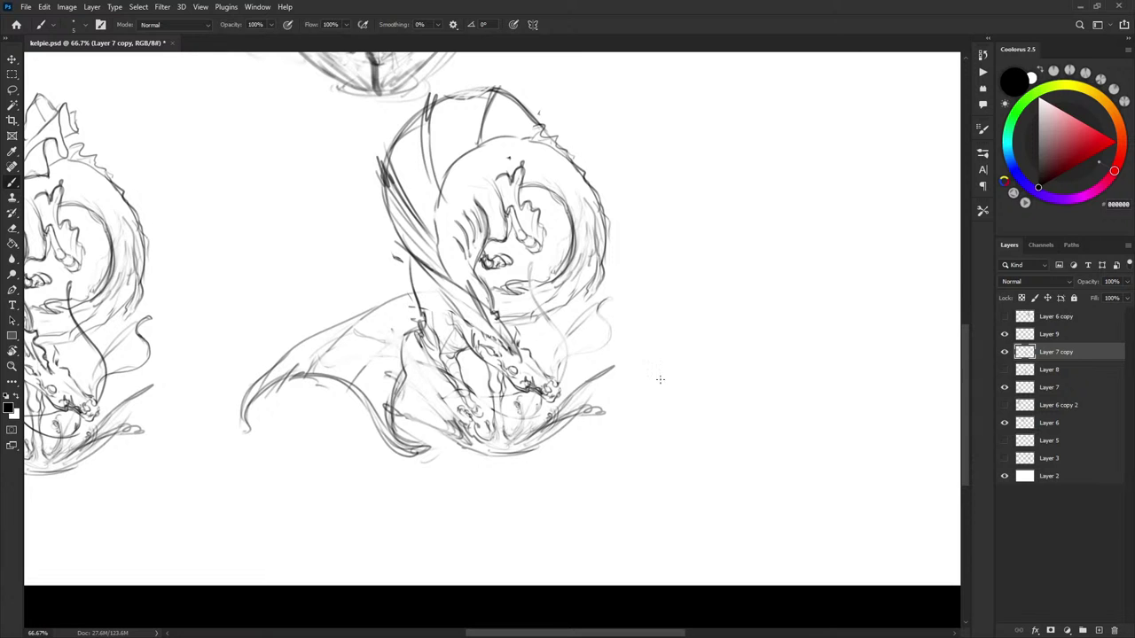
# Darken the mane along the neck and the muzzle of the right-hand kelpie with black brush strokes
pyautogui.moveTo(650, 349)
pyautogui.mouseDown()
pyautogui.moveTo(828, 405)
pyautogui.moveTo(806, 375)
pyautogui.moveTo(787, 376)
pyautogui.mouseUp()
pyautogui.press('x')
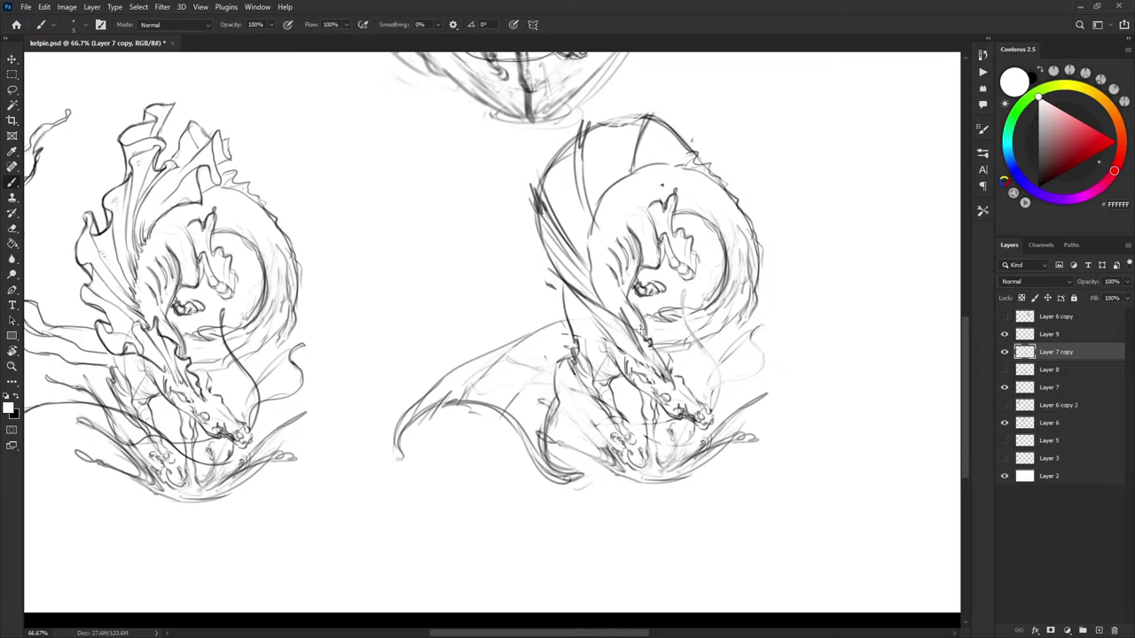
pyautogui.press('x')
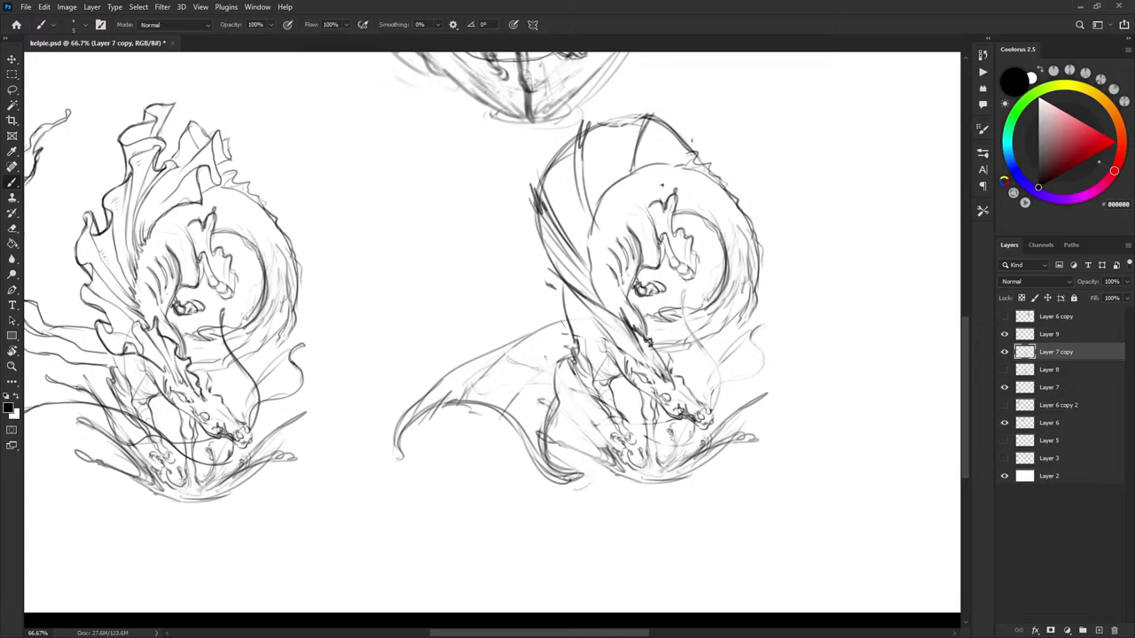
pyautogui.moveTo(649, 342)
pyautogui.mouseDown()
pyautogui.moveTo(677, 383)
pyautogui.moveTo(643, 358)
pyautogui.moveTo(639, 385)
pyautogui.moveTo(649, 386)
pyautogui.mouseUp()
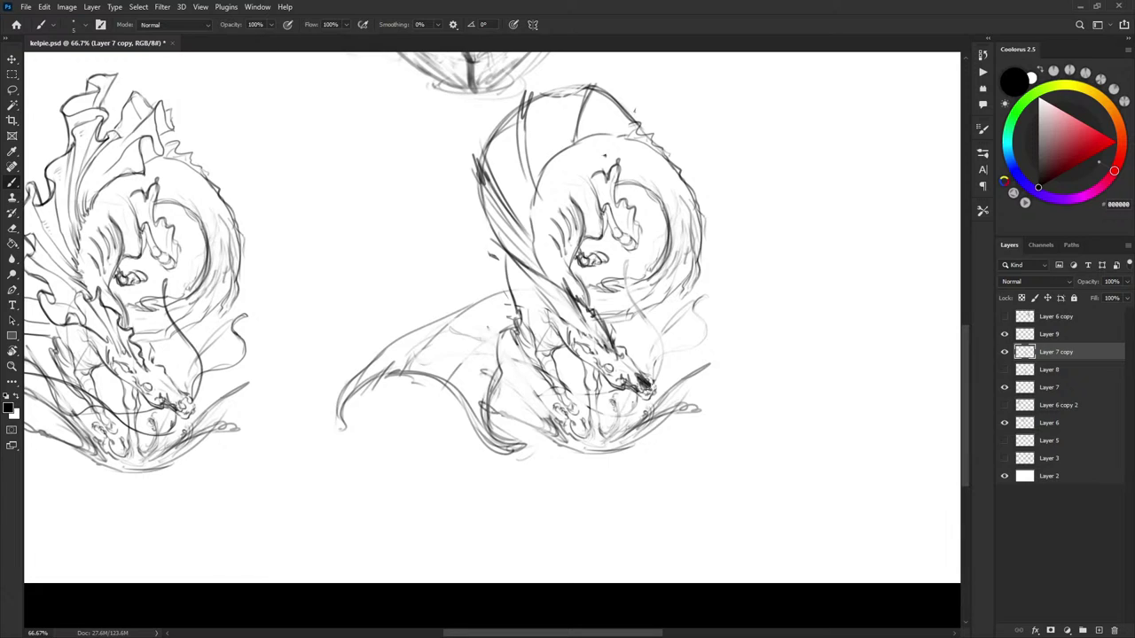
pyautogui.press('x')
pyautogui.press('x')
pyautogui.moveTo(623, 404); pyautogui.dragTo(635, 380)
# Lasso the narrow strip along the side fin's inner edge and delete its sketch lines
pyautogui.press('l')
pyautogui.moveTo(525, 352)
pyautogui.mouseDown()
pyautogui.moveTo(556, 413)
pyautogui.moveTo(507, 356)
pyautogui.moveTo(521, 351)
pyautogui.moveTo(488, 371)
pyautogui.mouseUp()
pyautogui.hotkey('ctrl', 'd')
pyautogui.press('Delete')
pyautogui.hotkey('ctrl', 'd')
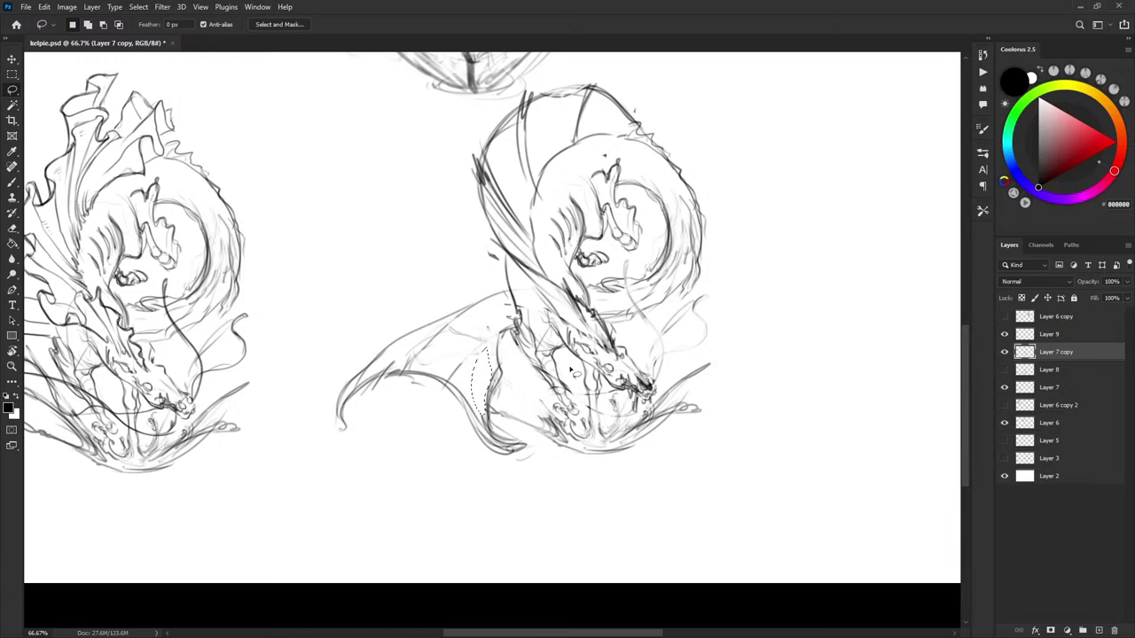
# Delete the stray lines between the forelegs and the curling whisker lines beside the kelpie's head
pyautogui.moveTo(573, 376); pyautogui.dragTo(582, 374)
pyautogui.press('Delete')
pyautogui.hotkey('ctrl', 'd')
pyautogui.moveTo(645, 353)
pyautogui.mouseDown()
pyautogui.moveTo(654, 382)
pyautogui.moveTo(692, 345)
pyautogui.moveTo(719, 286)
pyautogui.mouseUp()
pyautogui.press('Delete')
pyautogui.hotkey('ctrl', 'd')
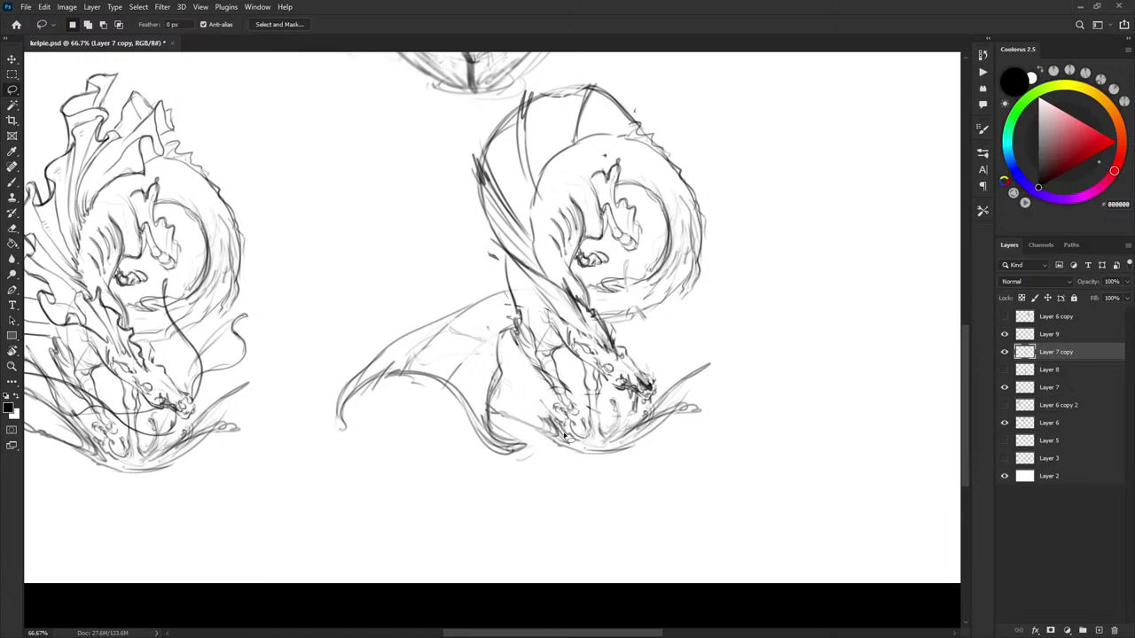
# Lasso the whole right-hand kelpie and open the Liquify filter on it
pyautogui.moveTo(422, 185)
pyautogui.mouseDown()
pyautogui.moveTo(563, 572)
pyautogui.moveTo(606, 67)
pyautogui.moveTo(521, 88)
pyautogui.mouseUp()
pyautogui.click(162, 6)
pyautogui.click(175, 117)
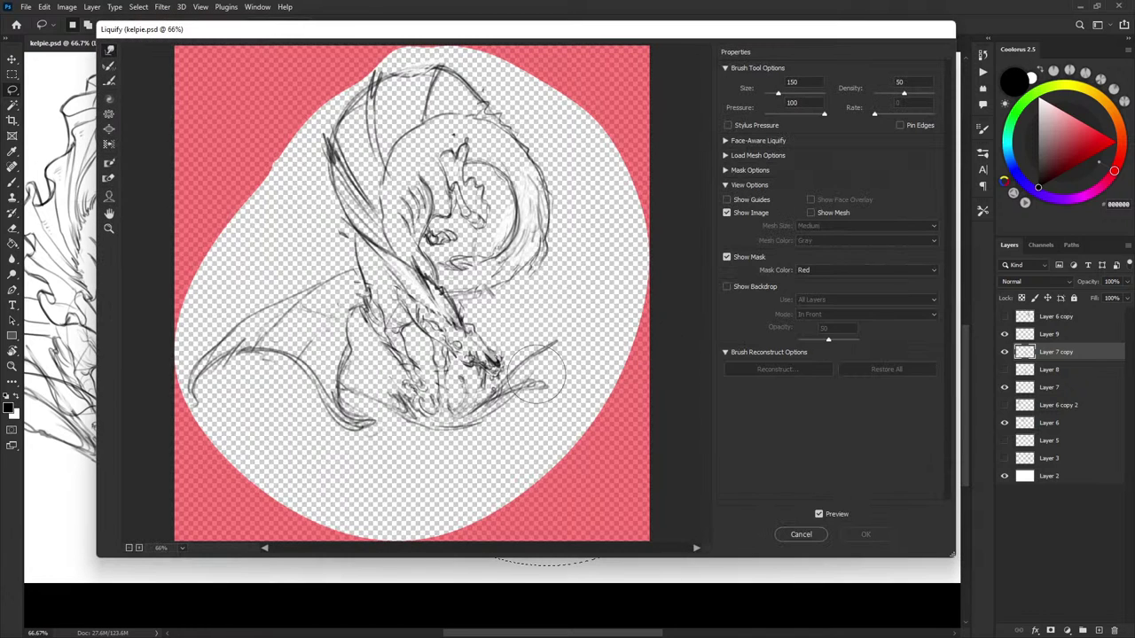
# Try to reshape the side fin's outline with a size 300 warp brush, and undo the warps
pyautogui.press(']')
pyautogui.press(']')
pyautogui.press(']')
pyautogui.press(']')
pyautogui.moveTo(341, 417); pyautogui.dragTo(329, 416)
pyautogui.moveTo(250, 341)
pyautogui.mouseDown()
pyautogui.moveTo(236, 315)
pyautogui.moveTo(259, 322)
pyautogui.moveTo(257, 361)
pyautogui.moveTo(294, 287)
pyautogui.moveTo(292, 305)
pyautogui.moveTo(306, 260)
pyautogui.mouseUp()
pyautogui.moveTo(289, 301); pyautogui.dragTo(300, 320)
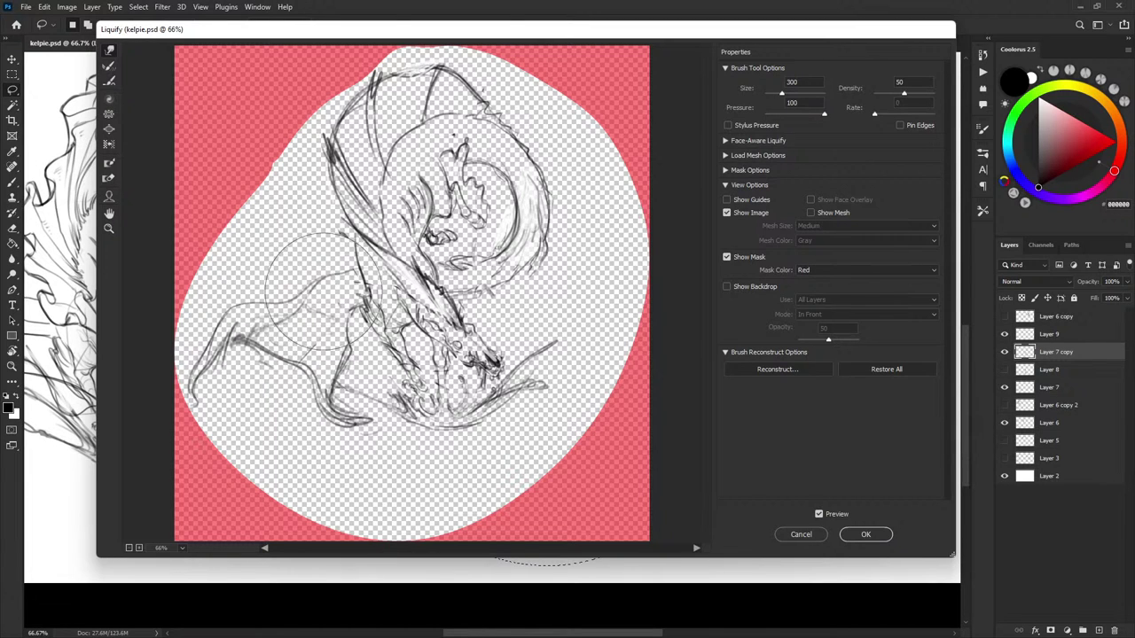
pyautogui.hotkey('ctrl', 'z')
pyautogui.hotkey('ctrl', 'z')
pyautogui.hotkey('ctrl', 'z')
pyautogui.hotkey('ctrl', 'z')
pyautogui.hotkey('ctrl', 'z')
pyautogui.hotkey('ctrl', 'z')
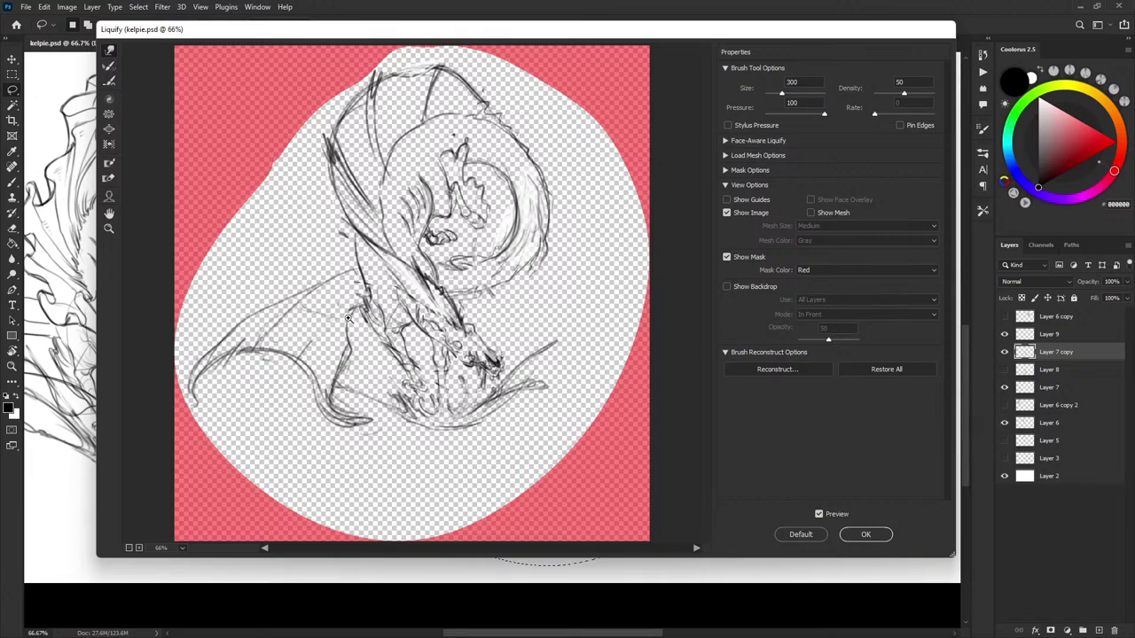
# Warp the side fin into a wavy, scalloped shape, pull the splash up into a tall point, and apply Liquify
pyautogui.moveTo(310, 365)
pyautogui.mouseDown()
pyautogui.moveTo(291, 326)
pyautogui.moveTo(280, 348)
pyautogui.moveTo(292, 376)
pyautogui.moveTo(280, 361)
pyautogui.moveTo(271, 377)
pyautogui.moveTo(286, 364)
pyautogui.moveTo(251, 350)
pyautogui.moveTo(293, 340)
pyautogui.moveTo(324, 358)
pyautogui.moveTo(293, 376)
pyautogui.moveTo(335, 389)
pyautogui.moveTo(337, 363)
pyautogui.moveTo(346, 373)
pyautogui.moveTo(324, 376)
pyautogui.moveTo(346, 367)
pyautogui.moveTo(335, 309)
pyautogui.moveTo(282, 307)
pyautogui.moveTo(304, 274)
pyautogui.moveTo(253, 318)
pyautogui.moveTo(255, 309)
pyautogui.moveTo(578, 253)
pyautogui.moveTo(367, 304)
pyautogui.moveTo(278, 296)
pyautogui.mouseUp()
pyautogui.press('[')
pyautogui.press('[')
pyautogui.press('[')
pyautogui.press('[')
pyautogui.moveTo(359, 311)
pyautogui.mouseDown()
pyautogui.moveTo(353, 320)
pyautogui.moveTo(501, 304)
pyautogui.moveTo(477, 417)
pyautogui.moveTo(575, 330)
pyautogui.mouseUp()
pyautogui.moveTo(530, 372)
pyautogui.mouseDown()
pyautogui.moveTo(524, 362)
pyautogui.moveTo(578, 297)
pyautogui.moveTo(569, 310)
pyautogui.moveTo(580, 174)
pyautogui.moveTo(519, 401)
pyautogui.moveTo(388, 403)
pyautogui.moveTo(376, 350)
pyautogui.mouseUp()
pyautogui.press('[')
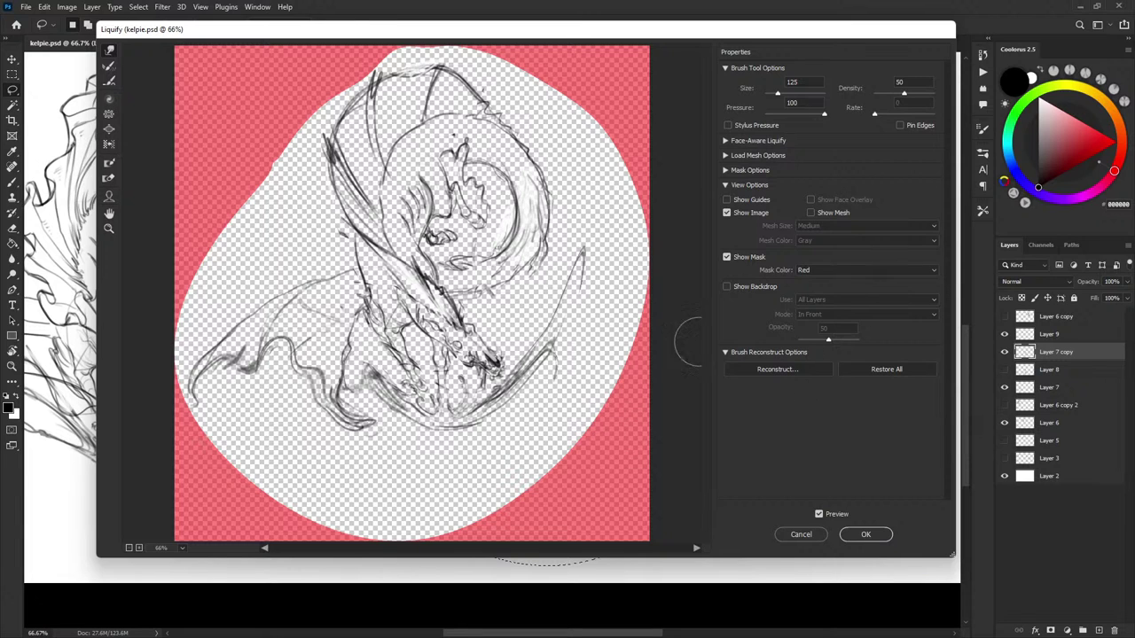
pyautogui.click(864, 535)
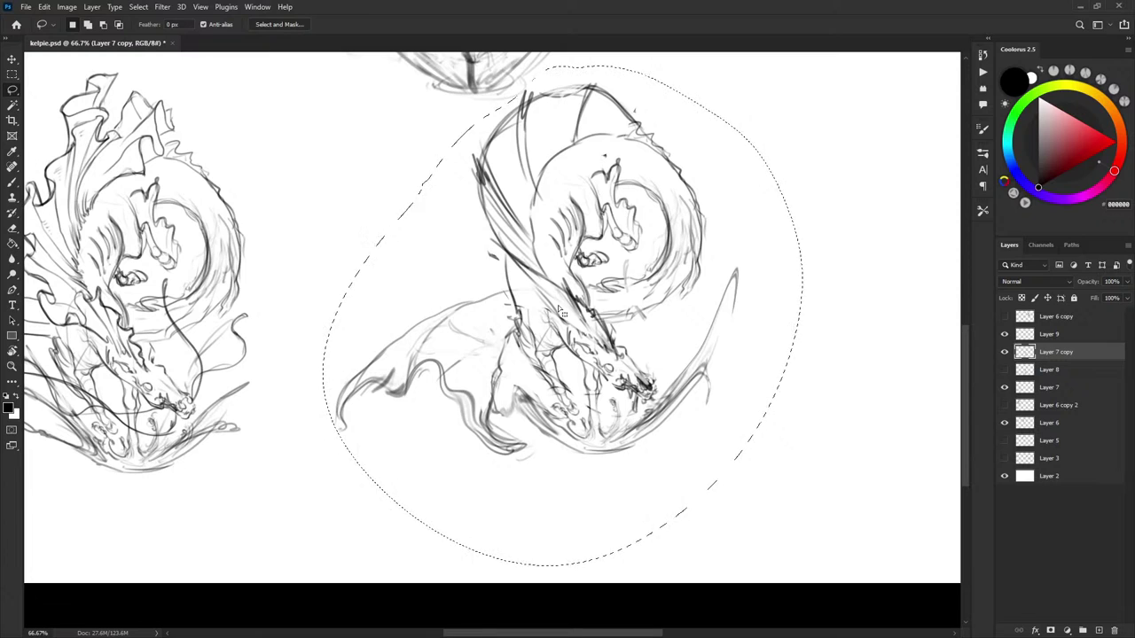
# Deselect and sketch a feathery tendril rising from the side fin, outside the kelpie's back wing
pyautogui.hotkey('ctrl', 'd')
pyautogui.press('b')
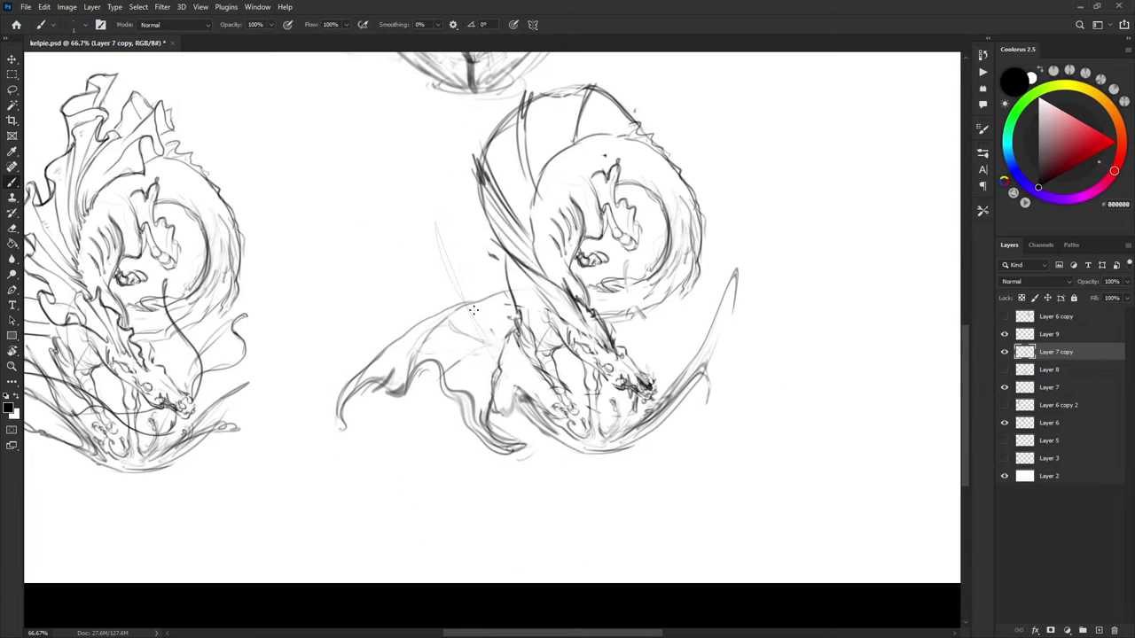
pyautogui.moveTo(488, 344); pyautogui.dragTo(429, 221)
pyautogui.moveTo(442, 135); pyautogui.dragTo(450, 273)
pyautogui.moveTo(440, 151)
pyautogui.mouseDown()
pyautogui.moveTo(455, 308)
pyautogui.moveTo(434, 244)
pyautogui.moveTo(458, 238)
pyautogui.moveTo(443, 249)
pyautogui.moveTo(448, 271)
pyautogui.moveTo(447, 228)
pyautogui.moveTo(459, 249)
pyautogui.moveTo(444, 224)
pyautogui.mouseUp()
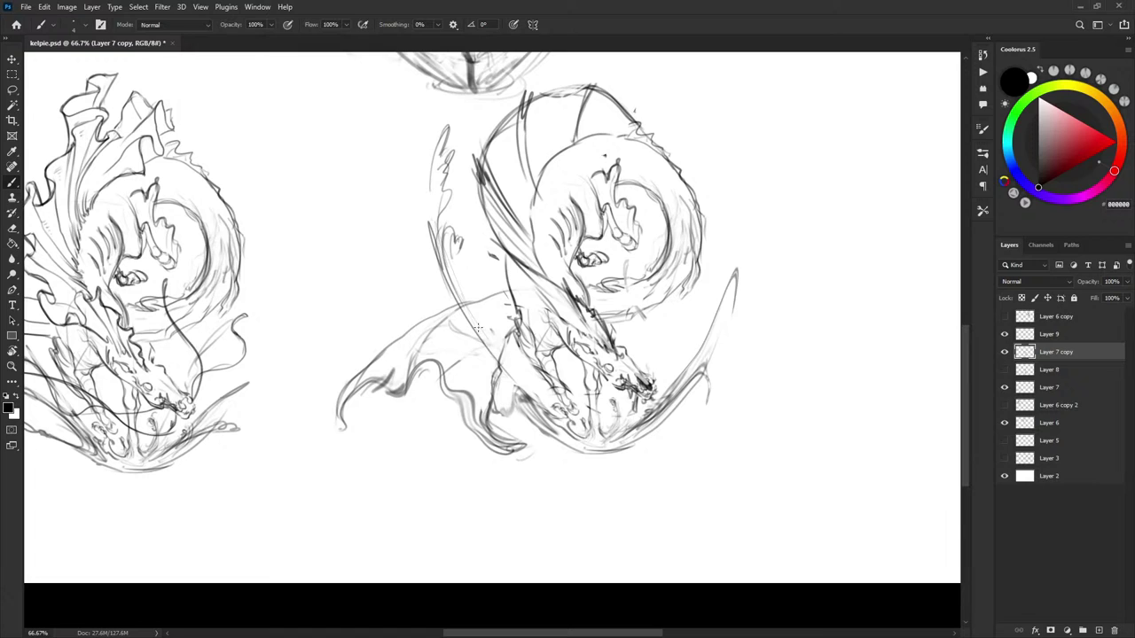
# Try to extend the tendril with long curved strokes down to the splash, and undo them
pyautogui.moveTo(493, 363); pyautogui.dragTo(546, 412)
pyautogui.moveTo(462, 319); pyautogui.dragTo(569, 435)
pyautogui.moveTo(431, 250); pyautogui.dragTo(527, 395)
pyautogui.hotkey('ctrl', 'z')
pyautogui.hotkey('ctrl', 'z')
pyautogui.hotkey('ctrl', 'z')
# Redraw the tendril's long curve from its upper part down to the splash, cleaning between its lines with white
pyautogui.moveTo(566, 431)
pyautogui.mouseDown()
pyautogui.moveTo(418, 238)
pyautogui.moveTo(521, 390)
pyautogui.mouseUp()
pyautogui.moveTo(500, 360); pyautogui.dragTo(422, 191)
pyautogui.press('x')
pyautogui.moveTo(438, 259); pyautogui.dragTo(532, 401)
pyautogui.moveTo(496, 369)
pyautogui.mouseDown()
pyautogui.moveTo(448, 291)
pyautogui.moveTo(503, 378)
pyautogui.mouseUp()
pyautogui.press('x')
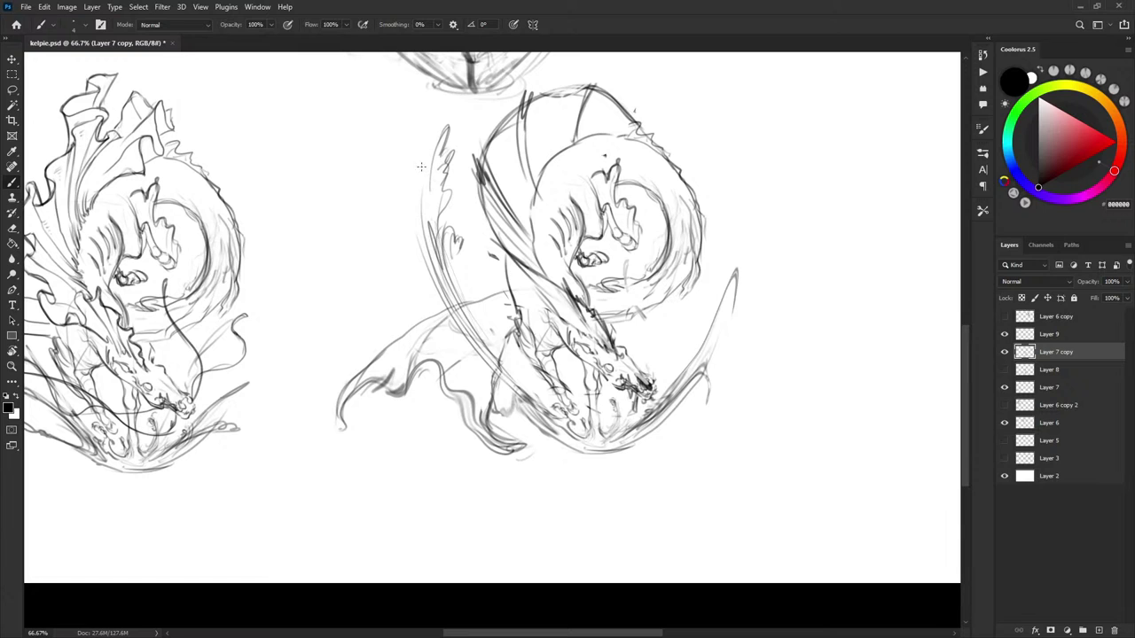
# Add ragged edges and a thin curved tip to the upper part of the tendril
pyautogui.moveTo(432, 138)
pyautogui.mouseDown()
pyautogui.moveTo(422, 192)
pyautogui.moveTo(422, 159)
pyautogui.mouseUp()
pyautogui.moveTo(477, 104); pyautogui.dragTo(437, 154)
pyautogui.moveTo(448, 183); pyautogui.dragTo(441, 219)
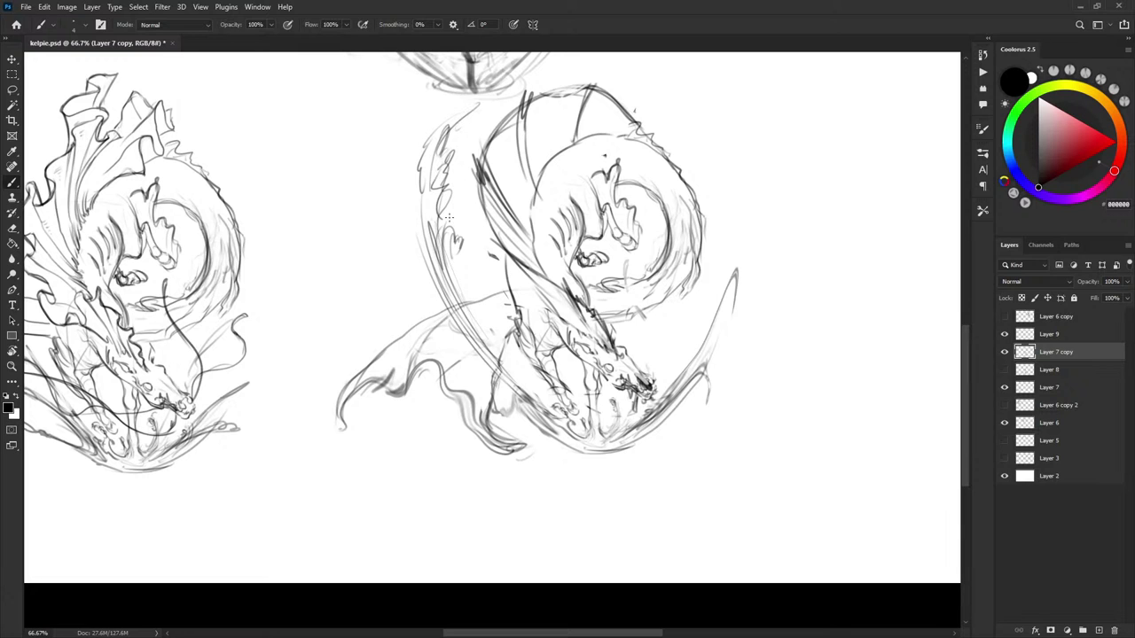
# Toggle Layer 7 to compare the sketches, and hide Layer 6
pyautogui.press('x')
pyautogui.moveTo(789, 331); pyautogui.dragTo(688, 372)
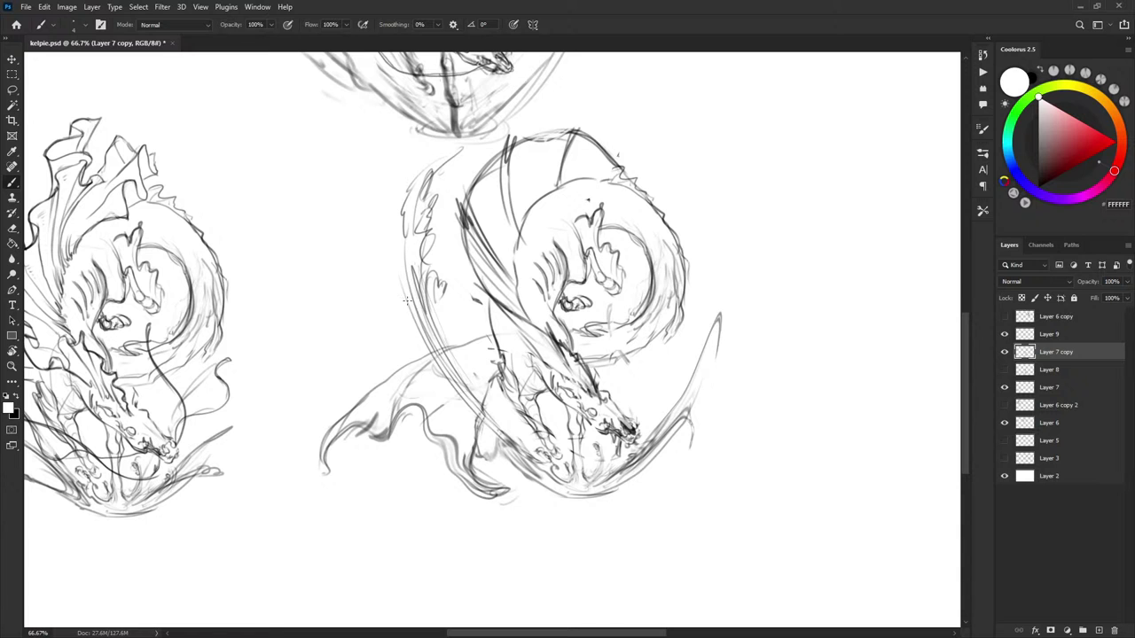
pyautogui.hotkey('ctrl', '-')
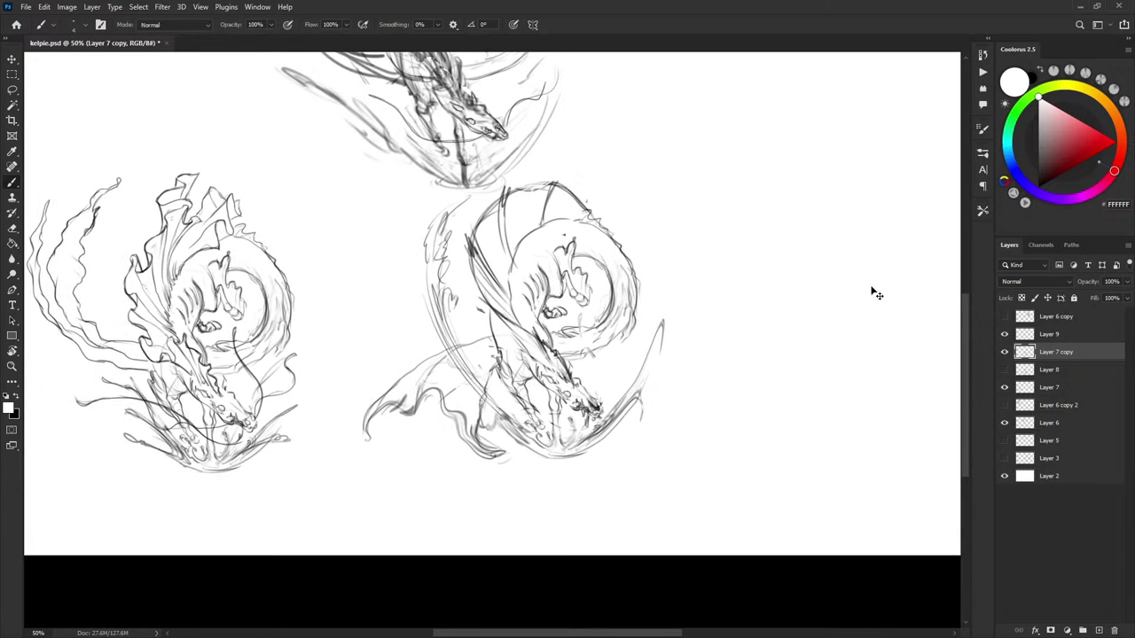
pyautogui.moveTo(871, 293)
pyautogui.mouseDown()
pyautogui.moveTo(703, 390)
pyautogui.moveTo(701, 476)
pyautogui.moveTo(744, 326)
pyautogui.mouseUp()
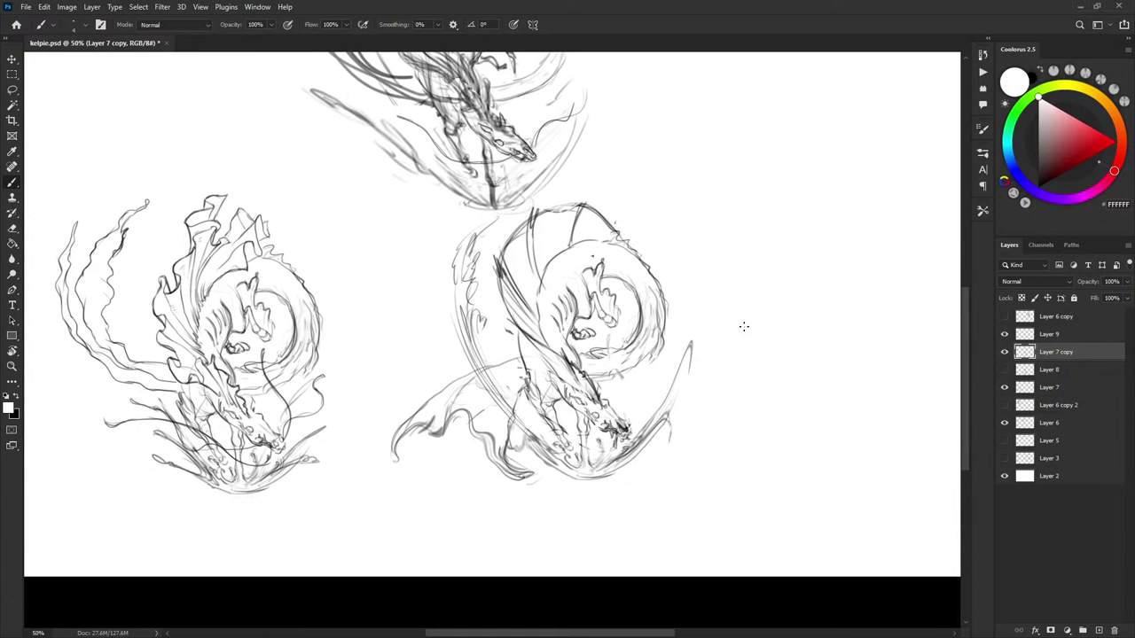
pyautogui.click(1004, 388)
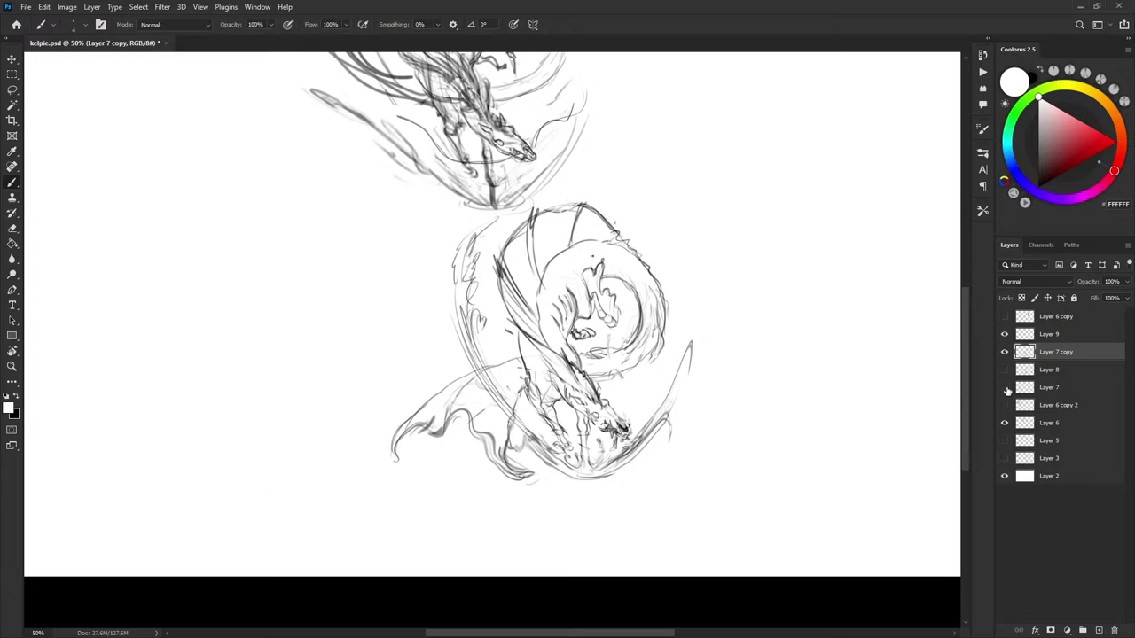
pyautogui.click(1004, 387)
pyautogui.click(1004, 423)
pyautogui.click(1004, 423)
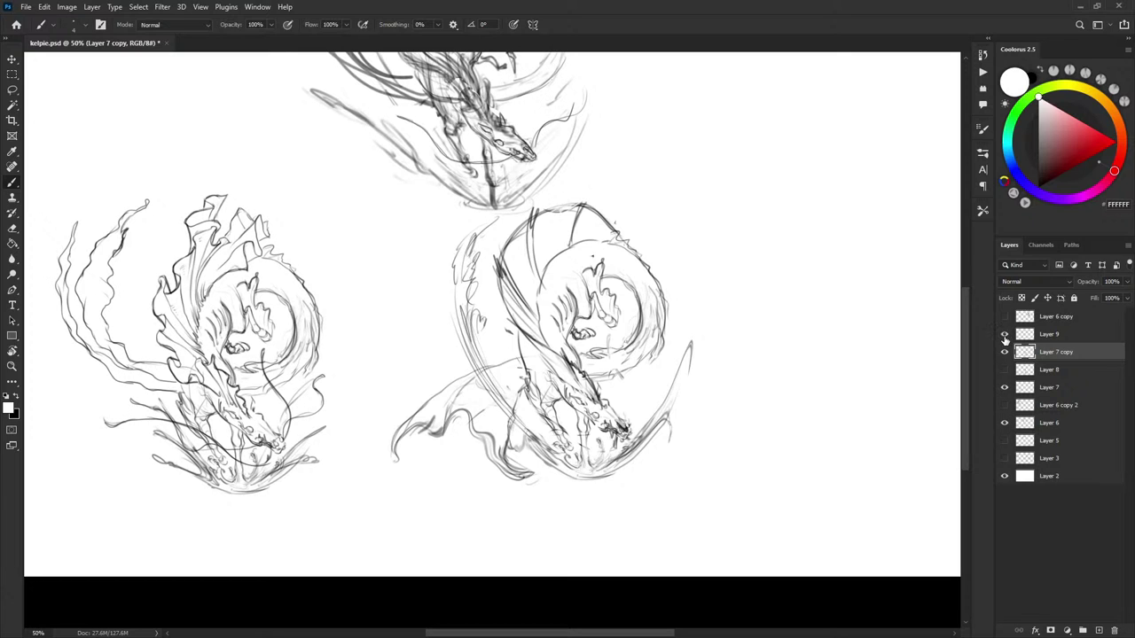
pyautogui.click(1005, 423)
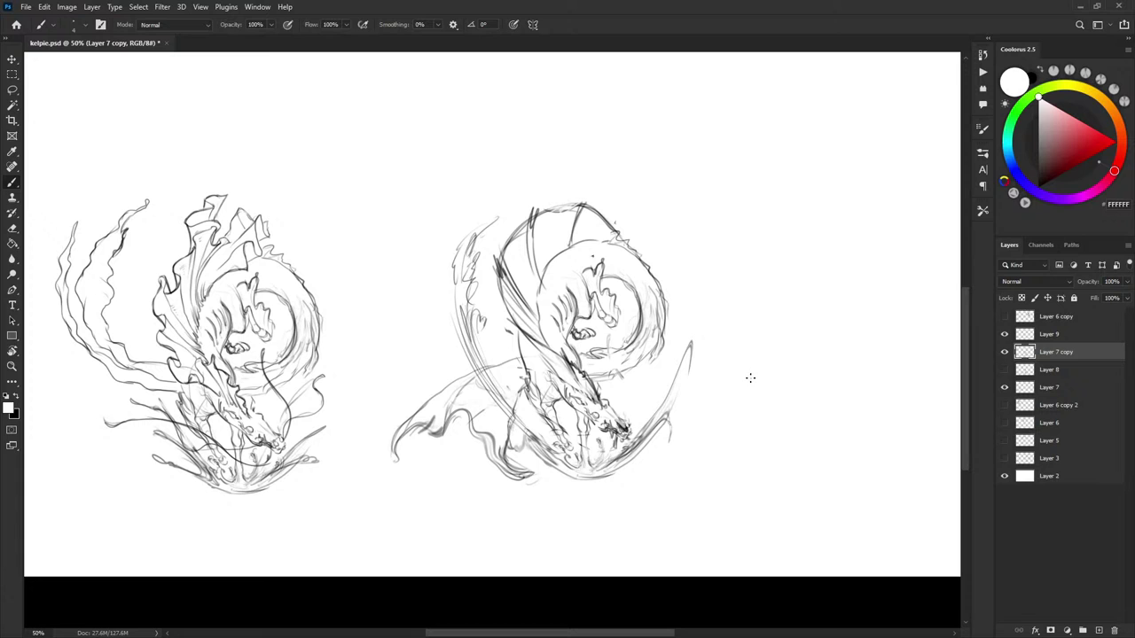
pyautogui.moveTo(721, 382); pyautogui.dragTo(781, 354)
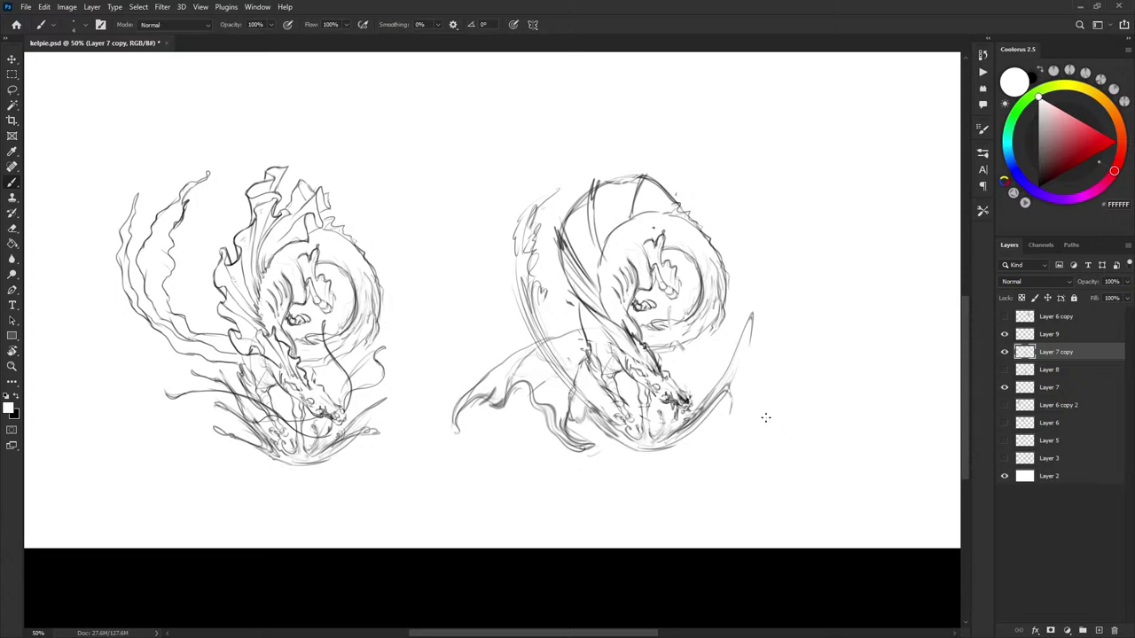
# Lasso the whole right-hand kelpie again and open the Liquify filter
pyautogui.press('l')
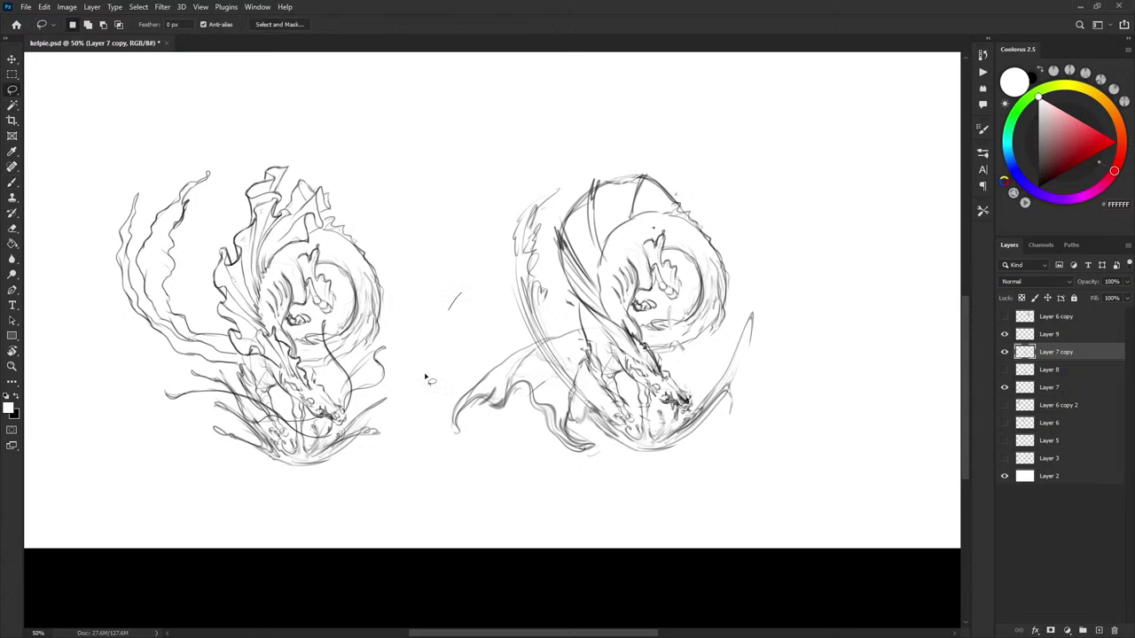
pyautogui.moveTo(429, 380)
pyautogui.mouseDown()
pyautogui.moveTo(770, 213)
pyautogui.moveTo(461, 293)
pyautogui.mouseUp()
pyautogui.click(256, 7)
pyautogui.moveTo(162, 7)
pyautogui.click(193, 119)
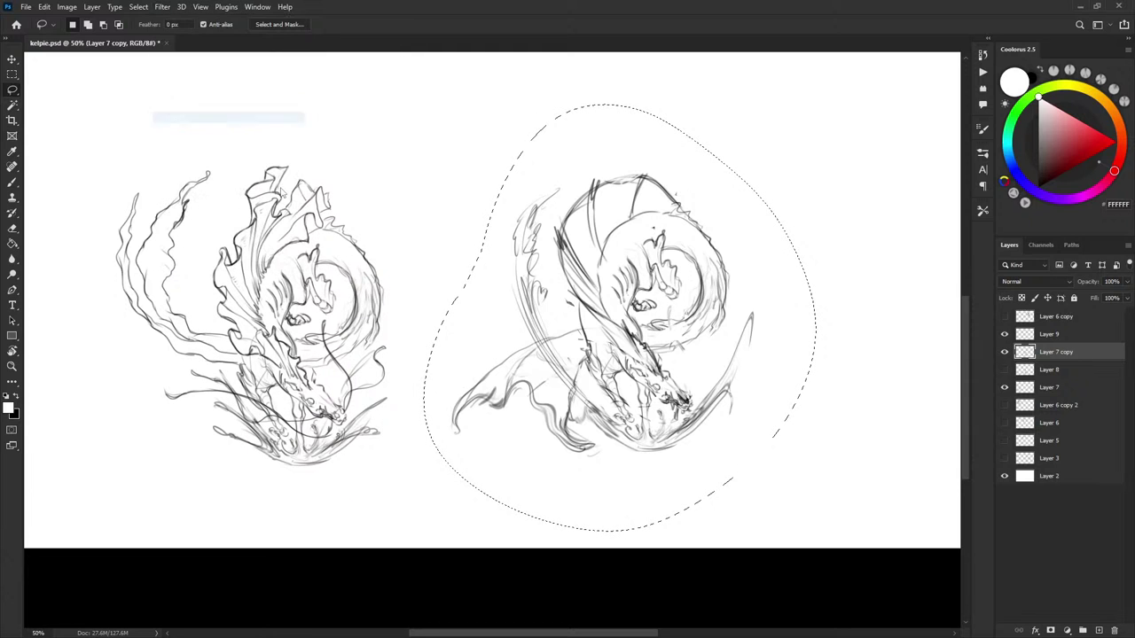
pyautogui.press(']')
pyautogui.press(']')
pyautogui.press(']')
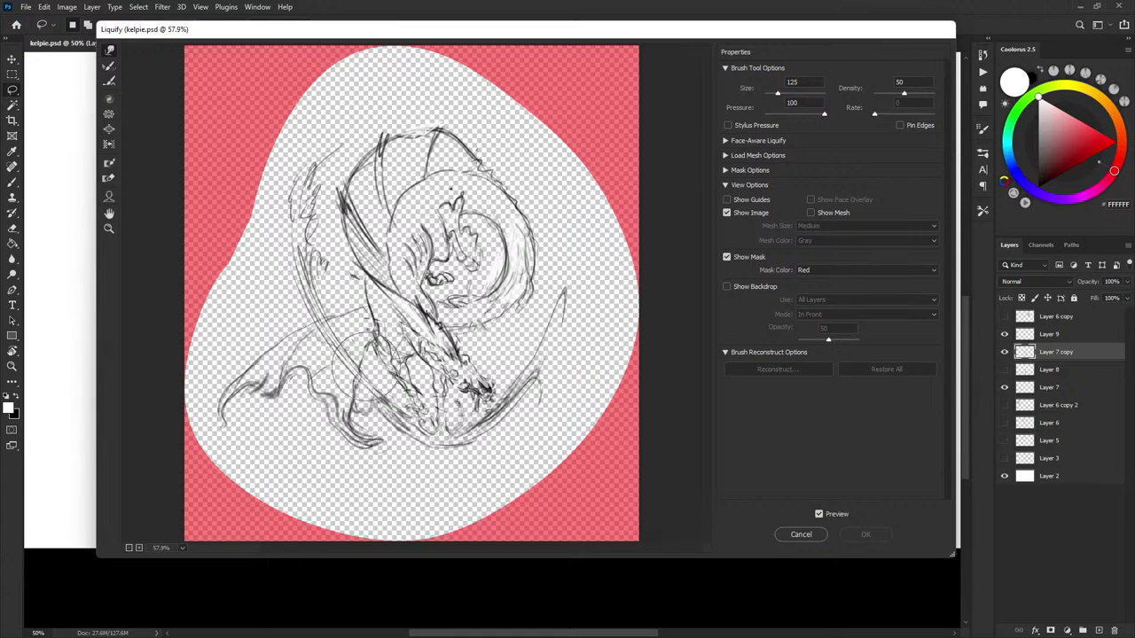
# Nudge the tendril's curve outward with a size 500 warp brush, apply Liquify, and deselect
pyautogui.moveTo(365, 366)
pyautogui.mouseDown()
pyautogui.moveTo(334, 360)
pyautogui.moveTo(376, 356)
pyautogui.moveTo(428, 409)
pyautogui.moveTo(359, 411)
pyautogui.mouseUp()
pyautogui.hotkey('ctrl', 'z')
pyautogui.press(']')
pyautogui.press(']')
pyautogui.press(']')
pyautogui.press(']')
pyautogui.moveTo(304, 289); pyautogui.dragTo(295, 300)
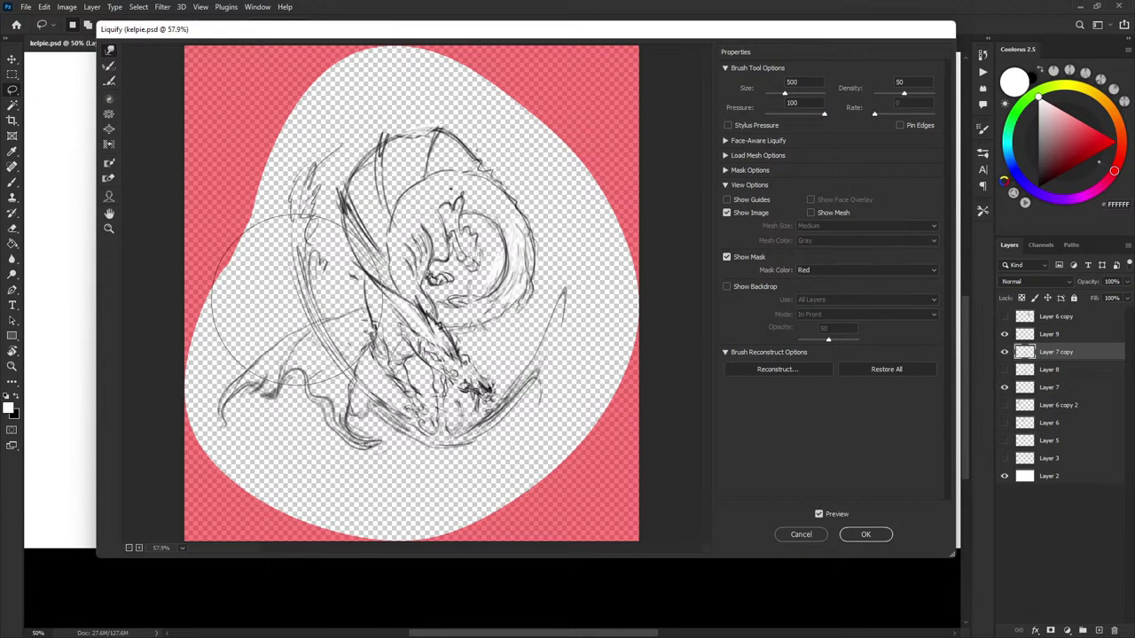
pyautogui.moveTo(302, 250); pyautogui.dragTo(297, 245)
pyautogui.press('[')
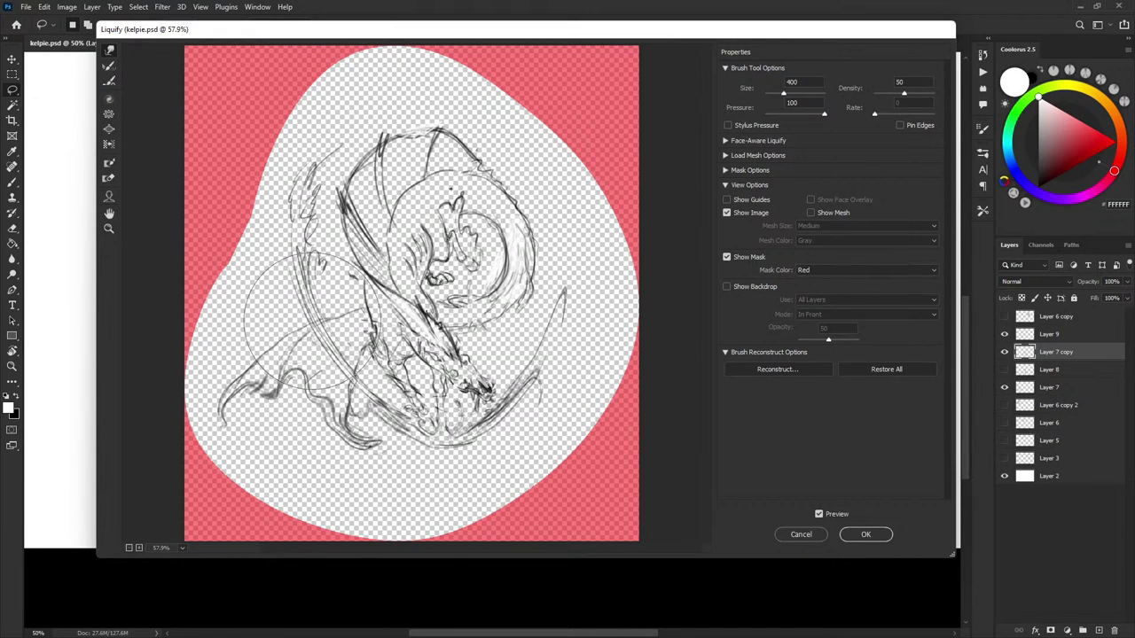
pyautogui.click(871, 535)
pyautogui.hotkey('ctrl', 'd')
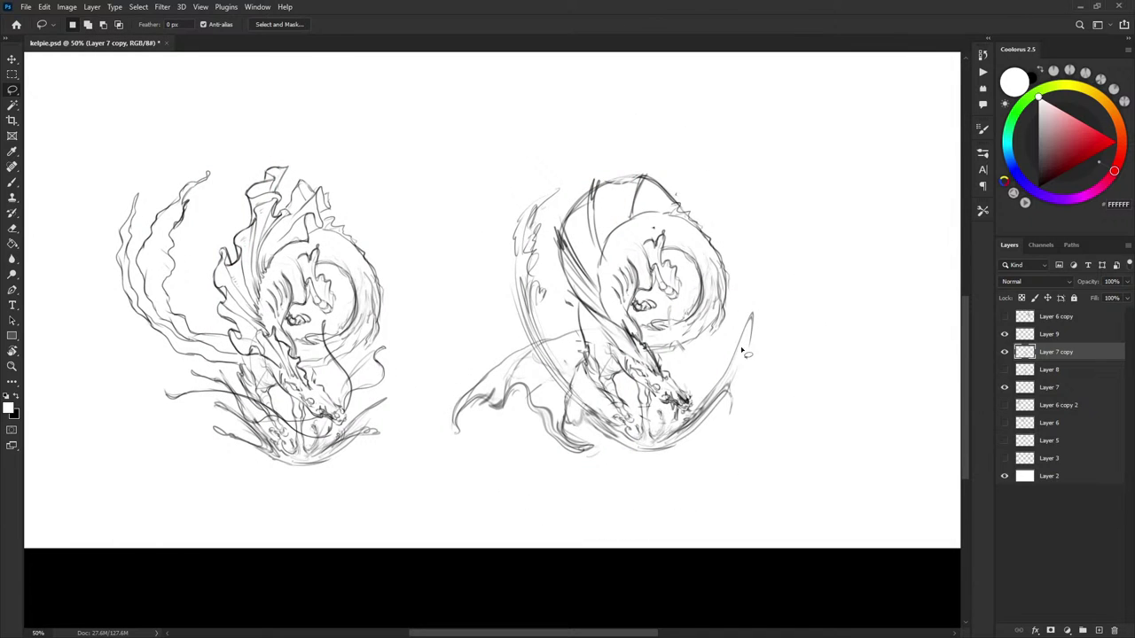
# Lasso the feathery tendril beside the back wing, delete it, and clear the selection
pyautogui.moveTo(550, 317)
pyautogui.mouseDown()
pyautogui.moveTo(549, 208)
pyautogui.moveTo(558, 361)
pyautogui.moveTo(584, 383)
pyautogui.moveTo(569, 351)
pyautogui.mouseUp()
pyautogui.press('Delete')
pyautogui.press('Delete')
pyautogui.press('Delete')
pyautogui.hotkey('ctrl', 'd')
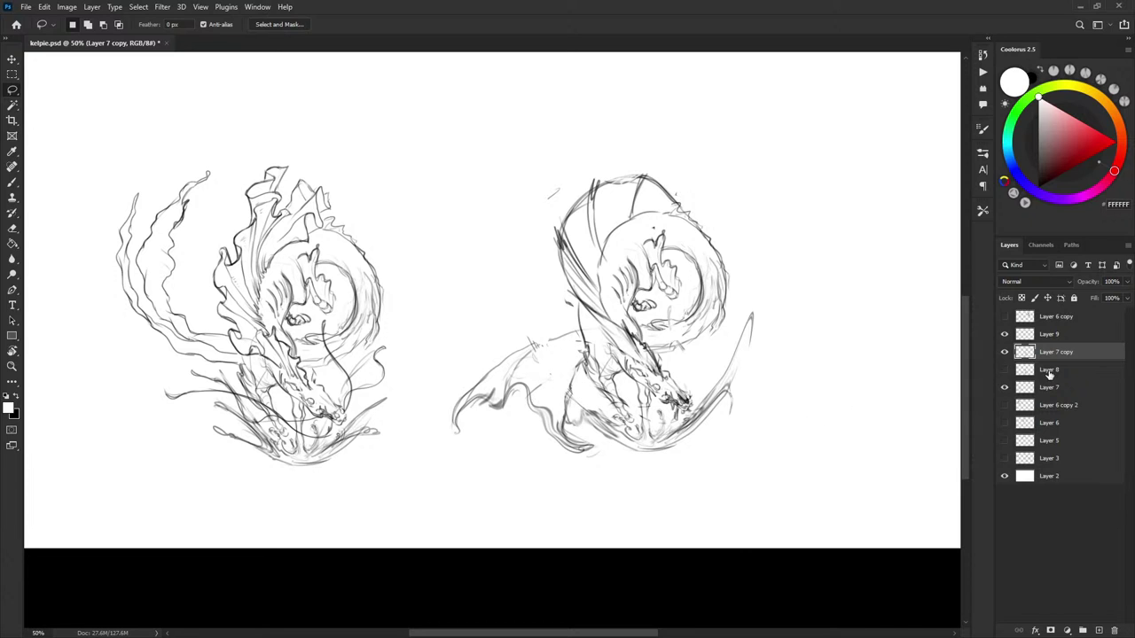
# Flip the right-hand kelpie sketch on Layer 7 copy horizontally
pyautogui.hotkey('ctrl', 't')
pyautogui.rightClick(615, 328)
pyautogui.click(692, 562)
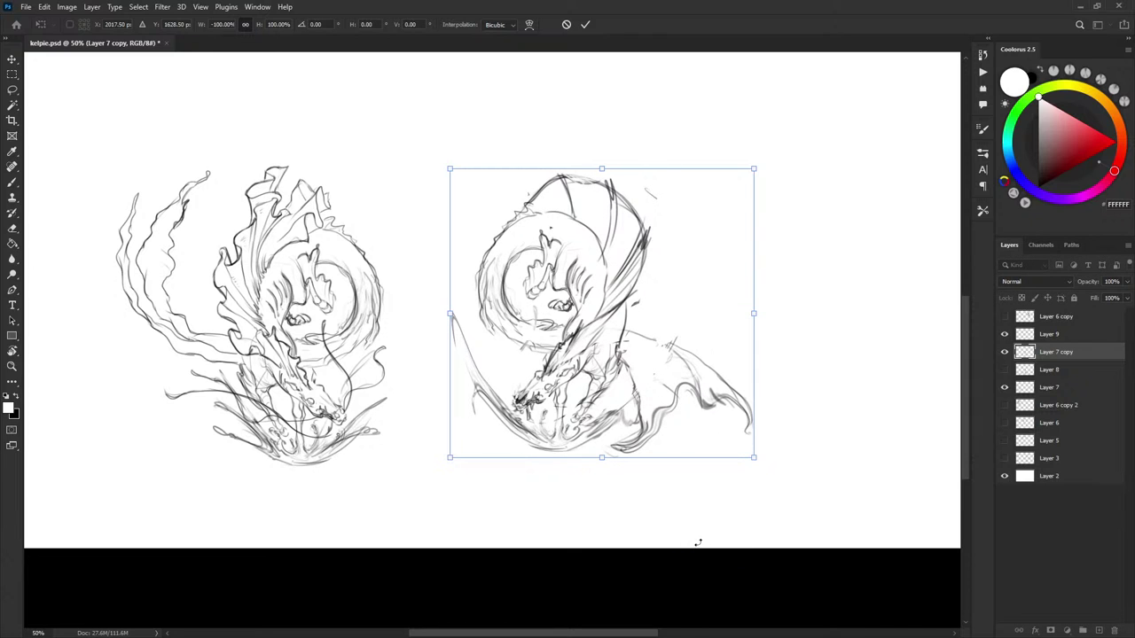
pyautogui.press('Return')
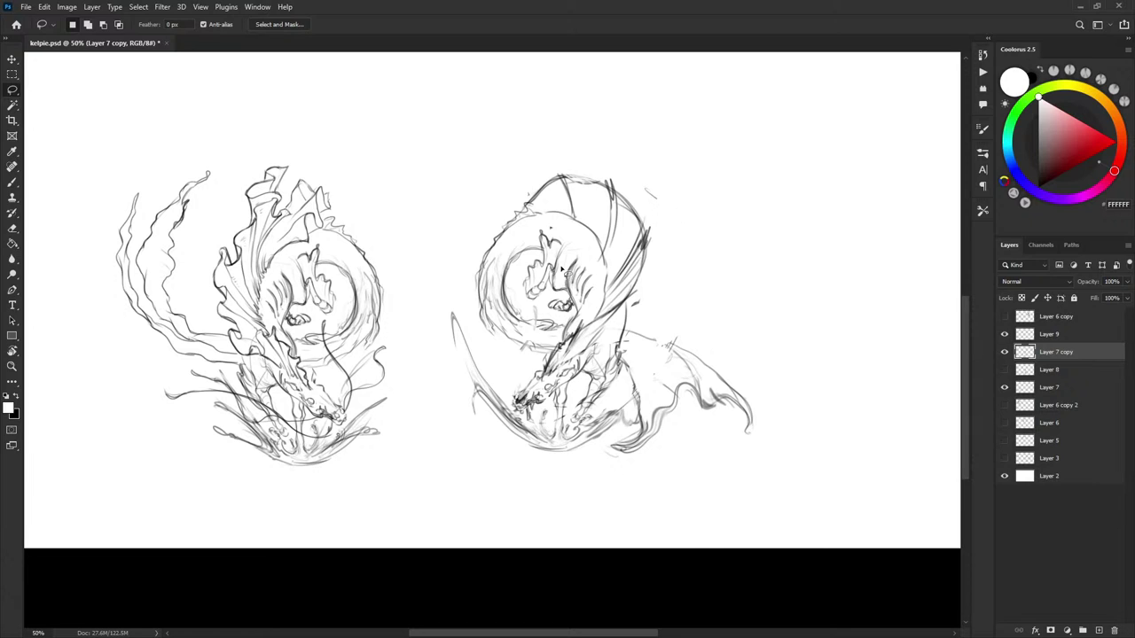
# Sketch a black membrane edge from the outer side of the coiled body up across the fin's top, using a slightly larger brush
pyautogui.press('b')
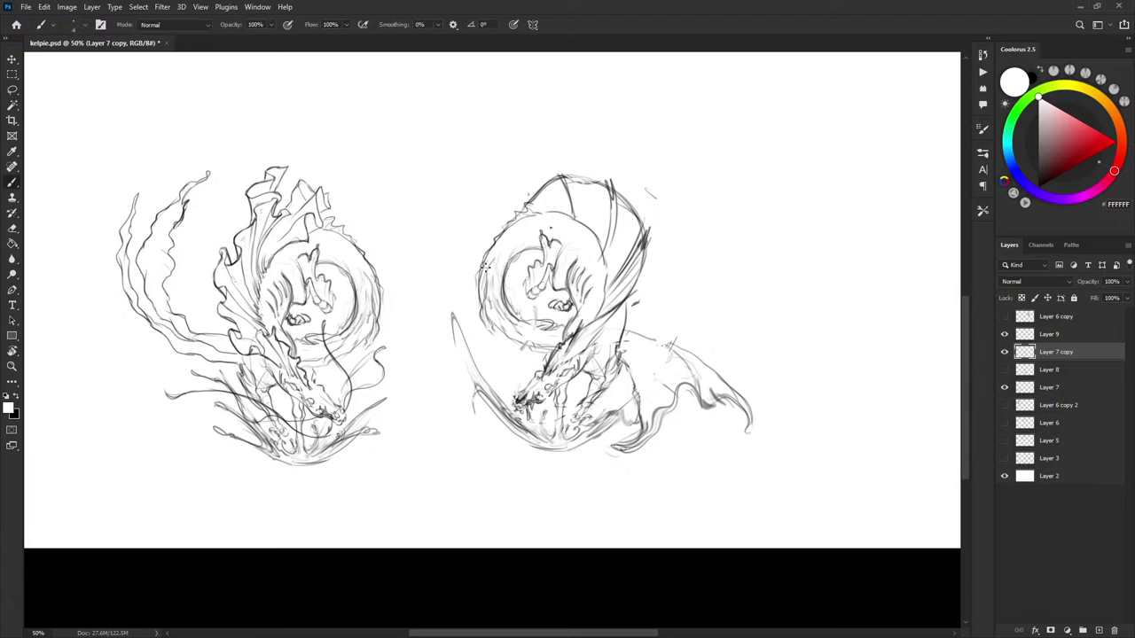
pyautogui.press('x')
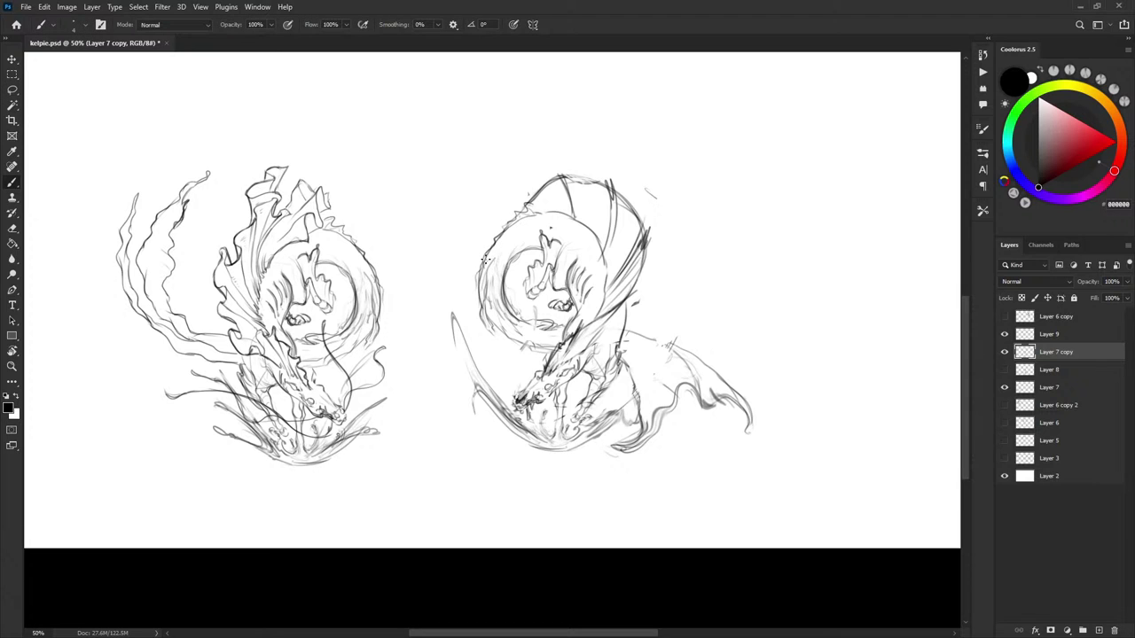
pyautogui.moveTo(486, 260)
pyautogui.mouseDown()
pyautogui.moveTo(521, 212)
pyautogui.moveTo(479, 268)
pyautogui.moveTo(542, 179)
pyautogui.mouseUp()
pyautogui.hotkey('ctrl', 'z')
pyautogui.press(']')
pyautogui.moveTo(501, 220); pyautogui.dragTo(482, 266)
pyautogui.moveTo(548, 186); pyautogui.dragTo(601, 179)
pyautogui.press('x')
pyautogui.press('x')
pyautogui.press('x')
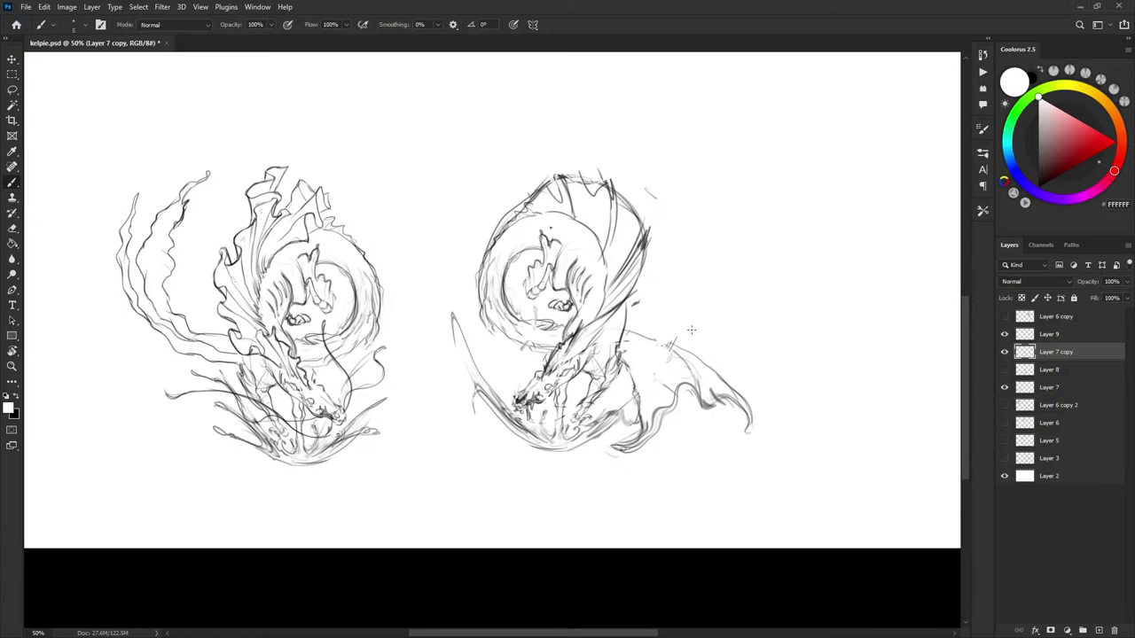
# Flip the reworked kelpie on Layer 7 copy horizontally so it faces its earlier direction
pyautogui.hotkey('ctrl', 't')
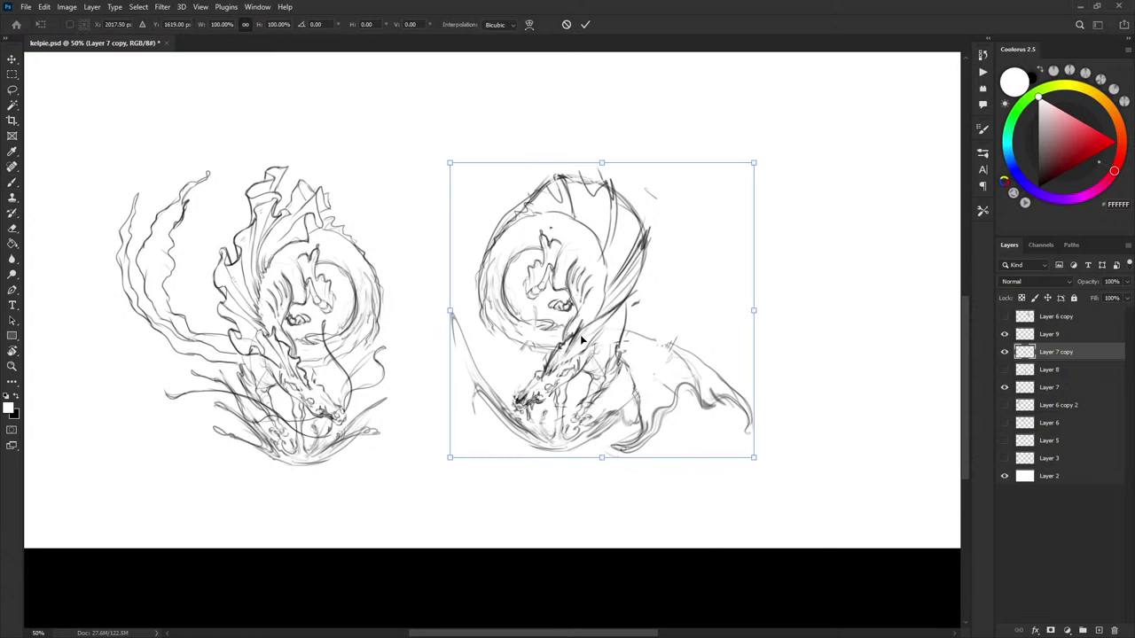
pyautogui.rightClick(580, 278)
pyautogui.click(621, 570)
pyautogui.press('Return')
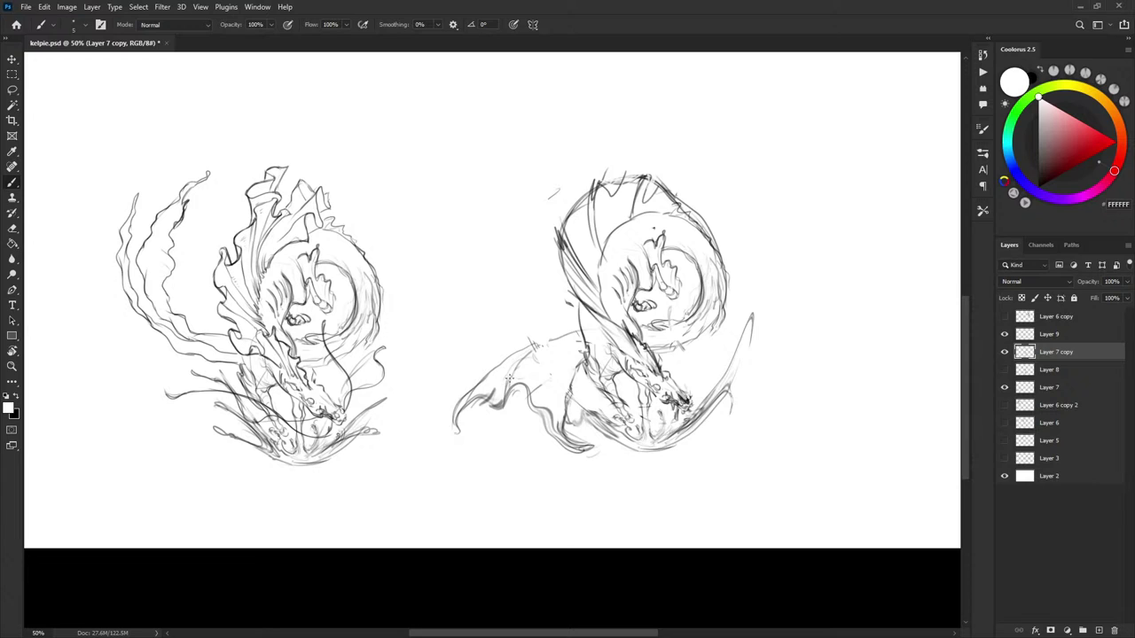
pyautogui.press('x')
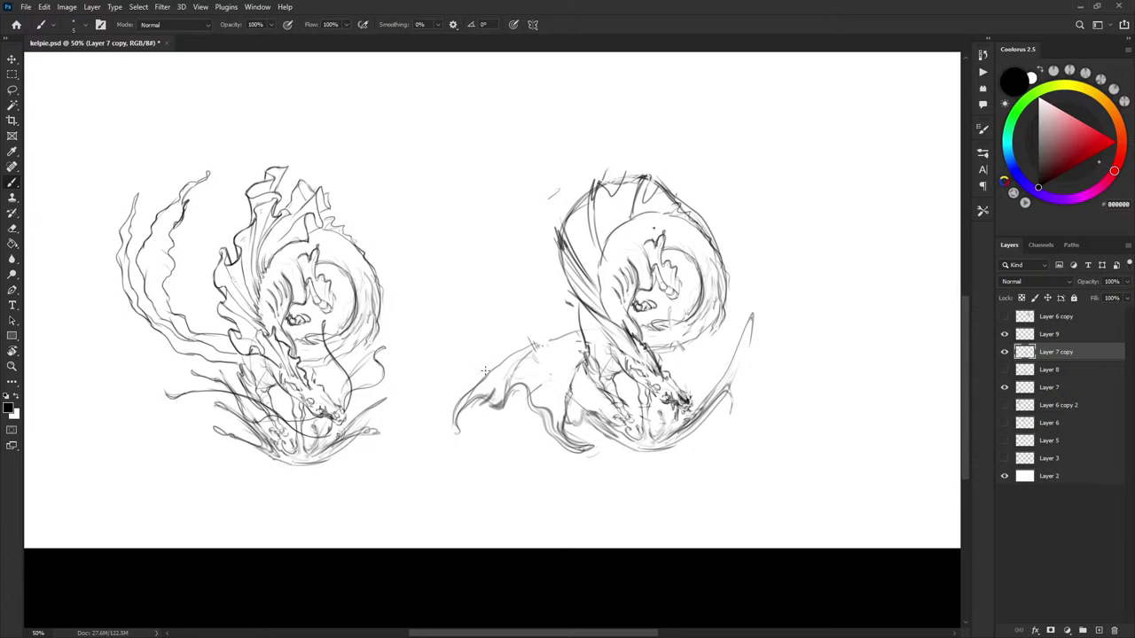
pyautogui.moveTo(474, 368)
pyautogui.mouseDown()
pyautogui.moveTo(471, 328)
pyautogui.moveTo(500, 254)
pyautogui.moveTo(485, 404)
pyautogui.moveTo(644, 411)
pyautogui.moveTo(652, 422)
pyautogui.moveTo(483, 418)
pyautogui.moveTo(505, 239)
pyautogui.moveTo(520, 399)
pyautogui.mouseUp()
pyautogui.hotkey('ctrl', 'z')
pyautogui.moveTo(447, 429); pyautogui.dragTo(559, 264)
pyautogui.moveTo(500, 378)
pyautogui.mouseDown()
pyautogui.moveTo(566, 346)
pyautogui.moveTo(572, 362)
pyautogui.mouseUp()
pyautogui.hotkey('ctrl', 'z')
pyautogui.hotkey('ctrl', 'z')
# Duplicate Layer 7 copy, move the duplicate to the empty area beside the kelpie and hide it, then reselect Layer 7 copy
pyautogui.moveTo(642, 372); pyautogui.dragTo(541, 376)
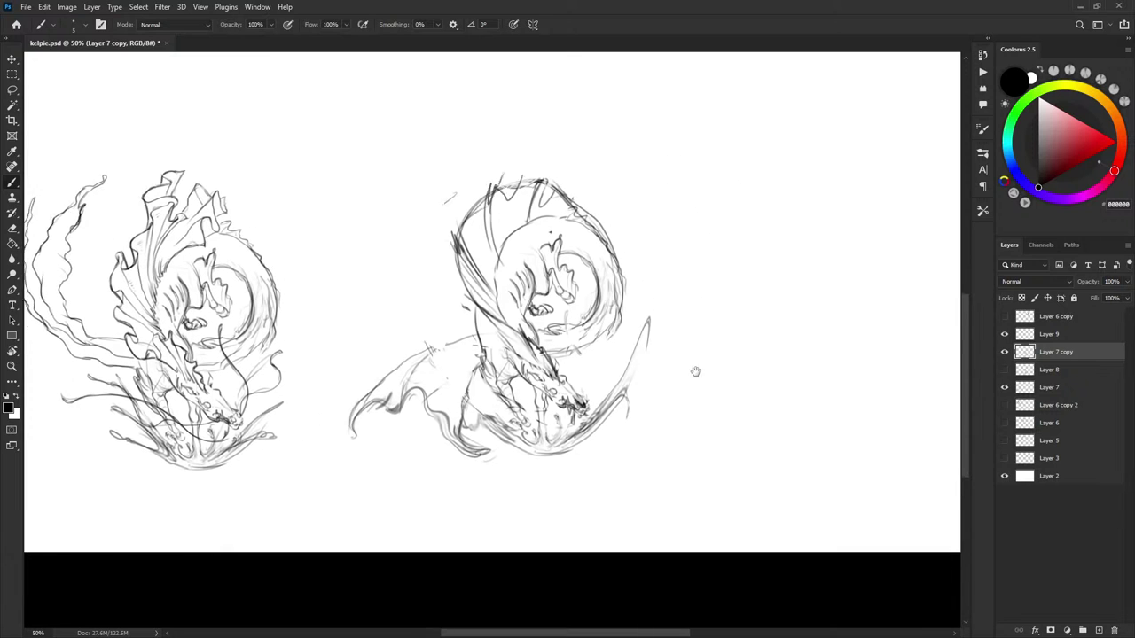
pyautogui.moveTo(697, 372); pyautogui.dragTo(650, 388)
pyautogui.click(1005, 352)
pyautogui.click(1005, 352)
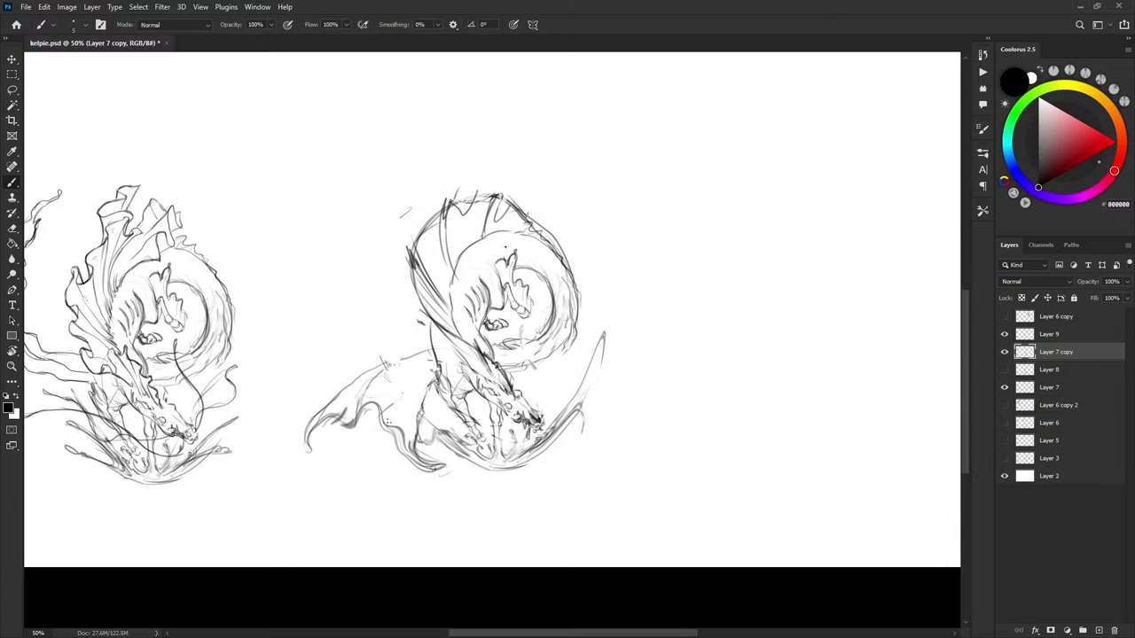
pyautogui.hotkey('ctrl', 'j')
pyautogui.press('v')
pyautogui.moveTo(505, 414); pyautogui.dragTo(812, 323)
pyautogui.moveTo(849, 382); pyautogui.dragTo(698, 395)
pyautogui.moveTo(679, 346); pyautogui.dragTo(681, 378)
pyautogui.click(1004, 352)
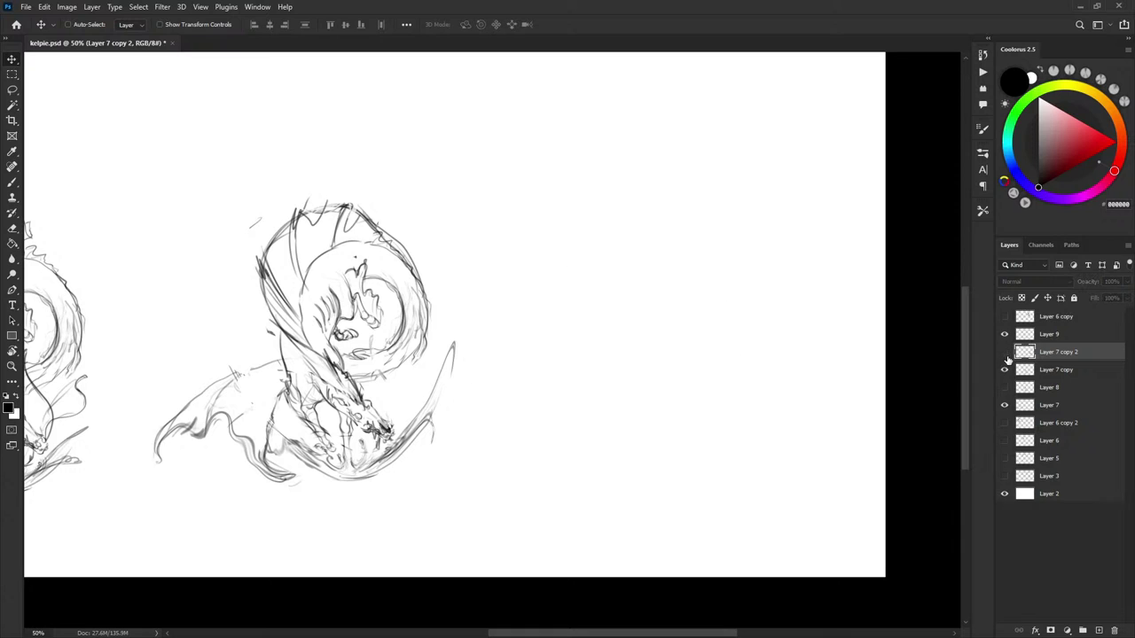
pyautogui.click(1055, 370)
# Lasso and delete the water splash around the kelpie's legs and the long flowing tail fin, clearing each selection
pyautogui.moveTo(544, 421); pyautogui.dragTo(722, 372)
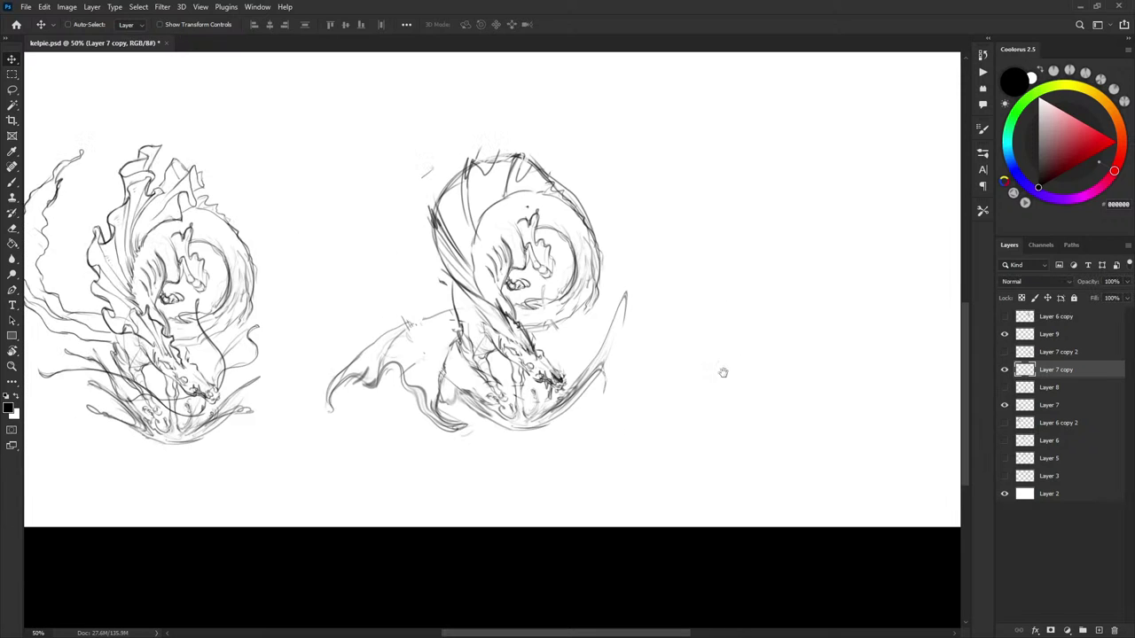
pyautogui.press('b')
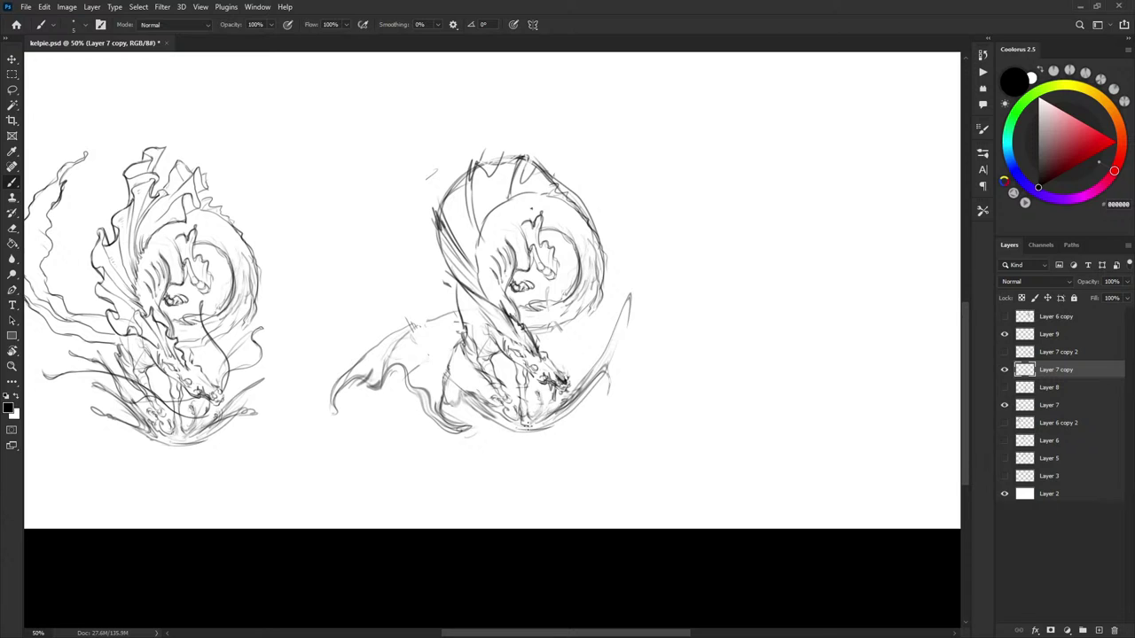
pyautogui.press('l')
pyautogui.moveTo(521, 412)
pyautogui.mouseDown()
pyautogui.moveTo(472, 415)
pyautogui.moveTo(473, 385)
pyautogui.moveTo(497, 406)
pyautogui.moveTo(545, 409)
pyautogui.moveTo(550, 442)
pyautogui.moveTo(539, 400)
pyautogui.moveTo(537, 412)
pyautogui.moveTo(563, 403)
pyautogui.moveTo(551, 427)
pyautogui.moveTo(596, 398)
pyautogui.moveTo(577, 383)
pyautogui.moveTo(548, 434)
pyautogui.moveTo(593, 405)
pyautogui.moveTo(565, 430)
pyautogui.moveTo(599, 391)
pyautogui.moveTo(565, 394)
pyautogui.moveTo(569, 401)
pyautogui.moveTo(666, 291)
pyautogui.moveTo(606, 330)
pyautogui.mouseUp()
pyautogui.hotkey('ctrl', 'd')
pyautogui.press('Delete')
pyautogui.hotkey('ctrl', 'd')
pyautogui.hotkey('ctrl', 'd')
pyautogui.press('Delete')
pyautogui.hotkey('ctrl', 'z')
pyautogui.press('Delete')
pyautogui.hotkey('ctrl', 'd')
pyautogui.press('Delete')
pyautogui.hotkey('ctrl', 'd')
pyautogui.press('b')
pyautogui.moveTo(458, 353)
pyautogui.mouseDown()
pyautogui.moveTo(448, 369)
pyautogui.moveTo(495, 451)
pyautogui.moveTo(499, 424)
pyautogui.mouseUp()
pyautogui.press('l')
pyautogui.press('Delete')
pyautogui.hotkey('ctrl', 'd')
# Sketch the coil's lower edge in black, with pointed strokes sweeping outward and upward from its far side
pyautogui.press('b')
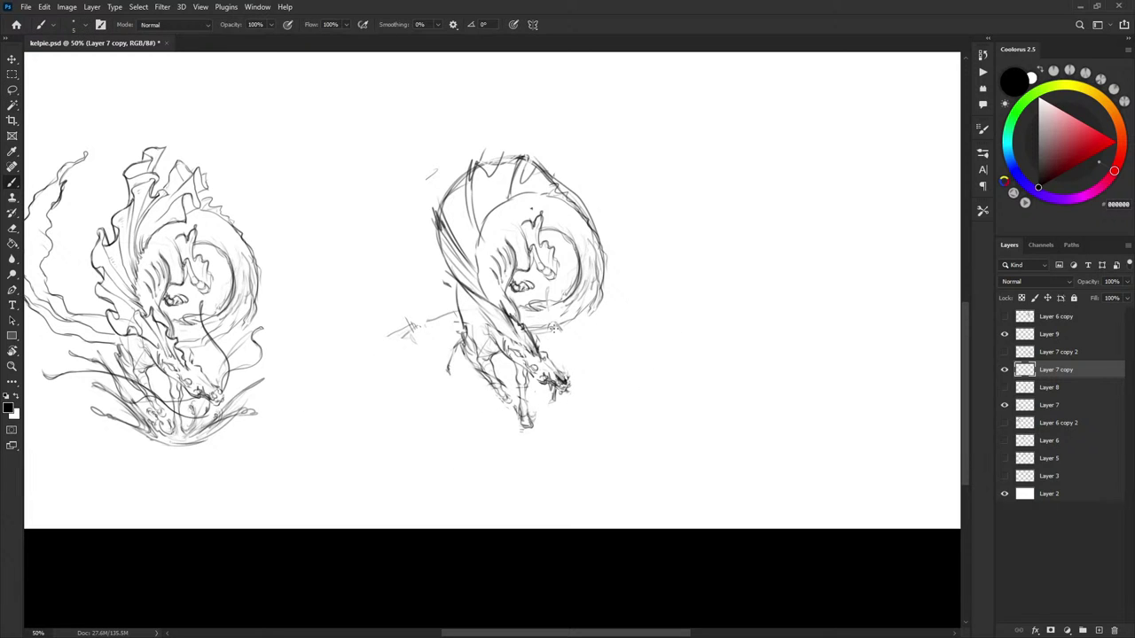
pyautogui.moveTo(553, 328); pyautogui.dragTo(607, 313)
pyautogui.moveTo(638, 275); pyautogui.dragTo(610, 307)
pyautogui.moveTo(646, 281); pyautogui.dragTo(608, 306)
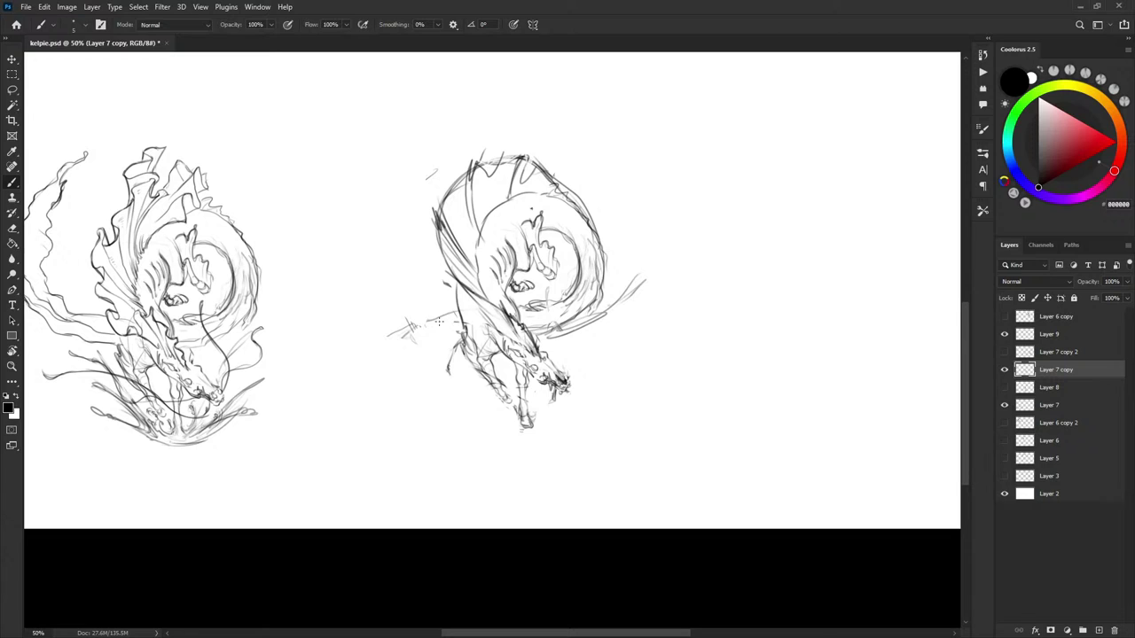
# Rough in thin, tall sweeping lines for a large new fin behind the kelpie's body
pyautogui.moveTo(338, 394)
pyautogui.mouseDown()
pyautogui.moveTo(364, 359)
pyautogui.moveTo(393, 273)
pyautogui.mouseUp()
pyautogui.moveTo(381, 344); pyautogui.dragTo(434, 273)
pyautogui.moveTo(344, 406)
pyautogui.mouseDown()
pyautogui.moveTo(369, 380)
pyautogui.moveTo(434, 388)
pyautogui.moveTo(436, 370)
pyautogui.moveTo(397, 398)
pyautogui.moveTo(376, 383)
pyautogui.moveTo(354, 399)
pyautogui.moveTo(413, 317)
pyautogui.moveTo(407, 229)
pyautogui.mouseUp()
pyautogui.moveTo(398, 369)
pyautogui.mouseDown()
pyautogui.moveTo(433, 296)
pyautogui.moveTo(412, 236)
pyautogui.mouseUp()
pyautogui.moveTo(418, 319); pyautogui.dragTo(430, 346)
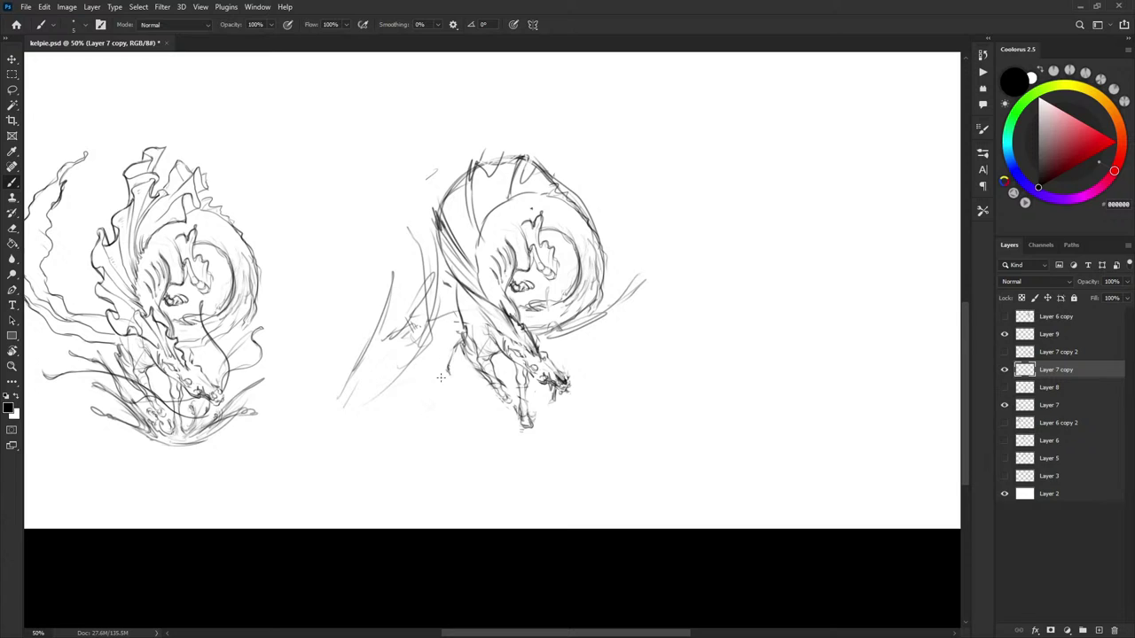
# Add the new fin's curved outer edge and rounded upper lobes, plus small curved strokes beside the leg
pyautogui.moveTo(458, 351)
pyautogui.mouseDown()
pyautogui.moveTo(461, 387)
pyautogui.moveTo(448, 397)
pyautogui.moveTo(466, 404)
pyautogui.mouseUp()
pyautogui.moveTo(334, 408)
pyautogui.mouseDown()
pyautogui.moveTo(366, 275)
pyautogui.moveTo(344, 284)
pyautogui.moveTo(365, 273)
pyautogui.mouseUp()
pyautogui.moveTo(355, 227); pyautogui.dragTo(364, 253)
pyautogui.moveTo(355, 185)
pyautogui.mouseDown()
pyautogui.moveTo(377, 363)
pyautogui.moveTo(406, 332)
pyautogui.mouseUp()
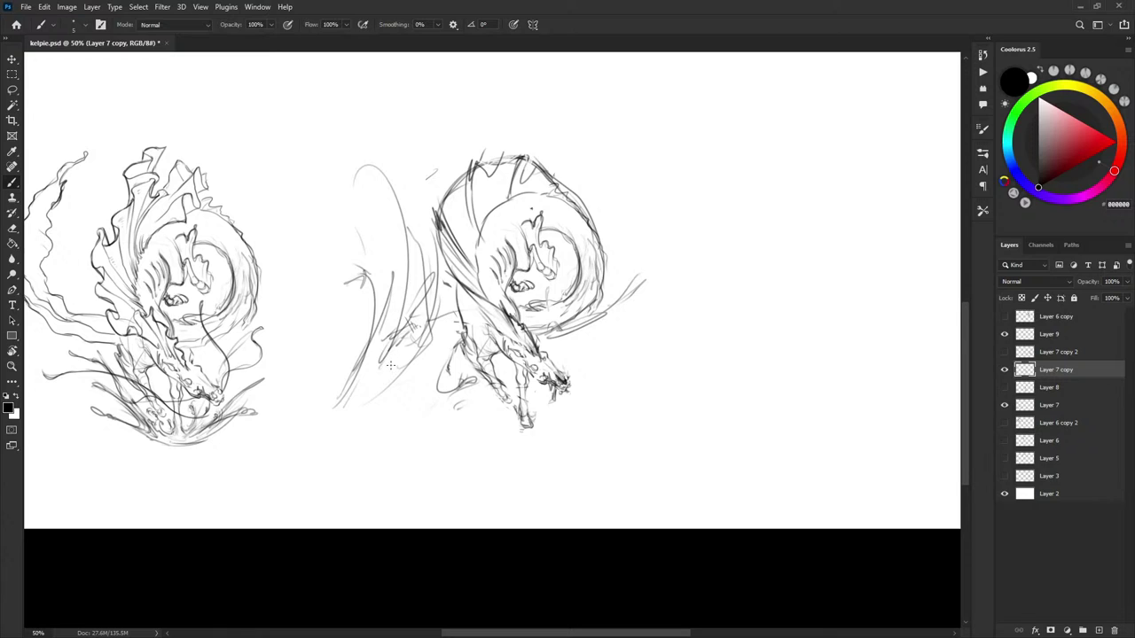
pyautogui.moveTo(385, 400); pyautogui.dragTo(449, 380)
pyautogui.moveTo(441, 387); pyautogui.dragTo(453, 356)
pyautogui.moveTo(448, 312); pyautogui.dragTo(418, 328)
pyautogui.moveTo(350, 387)
pyautogui.mouseDown()
pyautogui.moveTo(365, 289)
pyautogui.moveTo(380, 289)
pyautogui.moveTo(362, 224)
pyautogui.mouseUp()
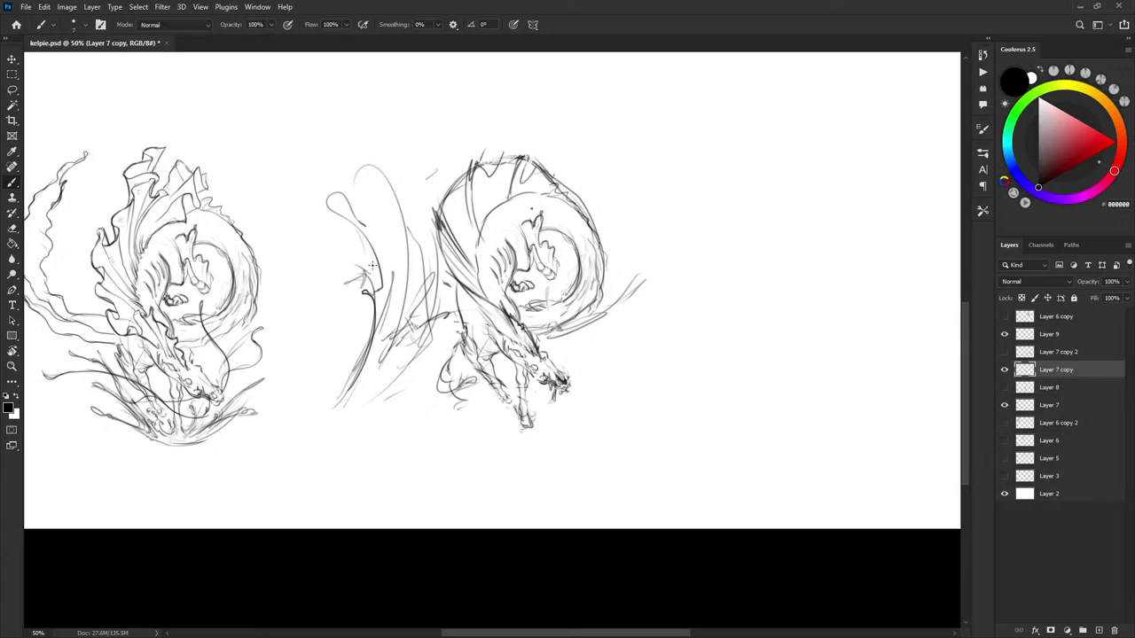
# Enlarge the brush and trace the fin's two tall upper lobes and its inner notch with bold black lines
pyautogui.press(']')
pyautogui.moveTo(371, 351); pyautogui.dragTo(365, 289)
pyautogui.moveTo(381, 298)
pyautogui.mouseDown()
pyautogui.moveTo(355, 166)
pyautogui.moveTo(397, 305)
pyautogui.mouseUp()
pyautogui.moveTo(347, 196)
pyautogui.mouseDown()
pyautogui.moveTo(363, 213)
pyautogui.moveTo(385, 302)
pyautogui.mouseUp()
pyautogui.moveTo(372, 169)
pyautogui.mouseDown()
pyautogui.moveTo(412, 325)
pyautogui.moveTo(424, 287)
pyautogui.moveTo(398, 324)
pyautogui.mouseUp()
# Clean up the fin's inner lines in white and draw its curled lower outline and dark connecting line to the body
pyautogui.press('x')
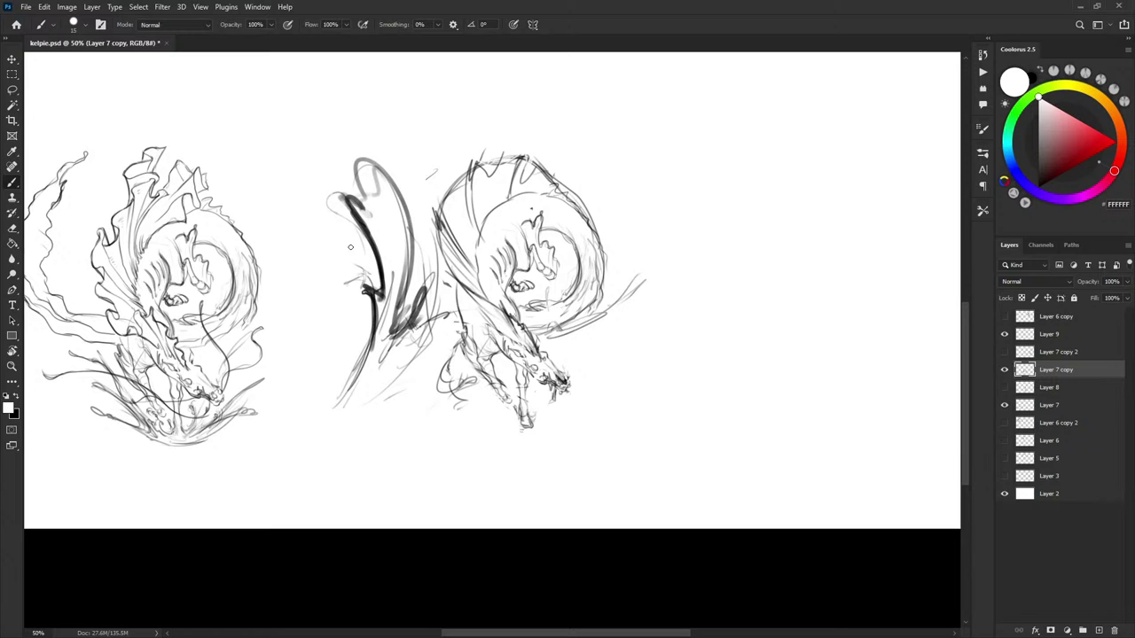
pyautogui.press('x')
pyautogui.press('x')
pyautogui.moveTo(403, 265); pyautogui.dragTo(384, 348)
pyautogui.moveTo(391, 289)
pyautogui.mouseDown()
pyautogui.moveTo(338, 403)
pyautogui.moveTo(362, 356)
pyautogui.moveTo(343, 341)
pyautogui.moveTo(381, 319)
pyautogui.mouseUp()
pyautogui.press('x')
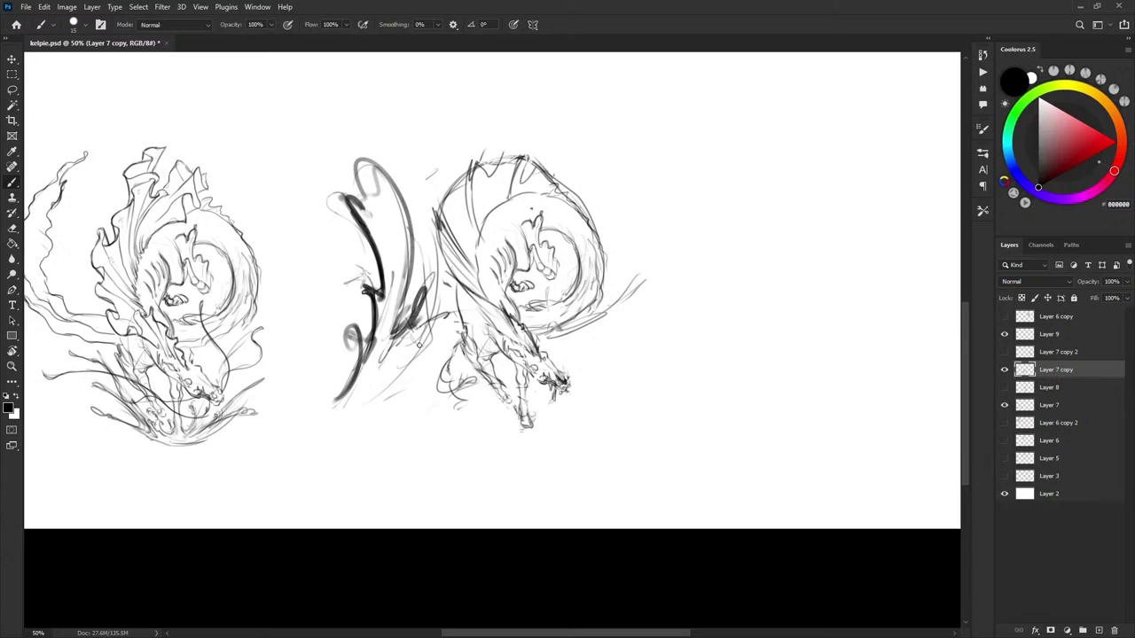
pyautogui.moveTo(367, 391); pyautogui.dragTo(416, 352)
pyautogui.moveTo(380, 404); pyautogui.dragTo(412, 377)
pyautogui.moveTo(393, 337); pyautogui.dragTo(450, 312)
# Build up bold strokes along the coil's lower curve and accent marks outside its upper edge, alternating black and white
pyautogui.press('x')
pyautogui.moveTo(448, 318)
pyautogui.mouseDown()
pyautogui.moveTo(396, 348)
pyautogui.moveTo(453, 310)
pyautogui.moveTo(582, 285)
pyautogui.moveTo(572, 277)
pyautogui.mouseUp()
pyautogui.press('x')
pyautogui.moveTo(535, 332)
pyautogui.mouseDown()
pyautogui.moveTo(596, 278)
pyautogui.moveTo(588, 263)
pyautogui.moveTo(605, 271)
pyautogui.mouseUp()
pyautogui.moveTo(535, 315); pyautogui.dragTo(604, 286)
pyautogui.moveTo(545, 312); pyautogui.dragTo(613, 253)
pyautogui.press('x')
pyautogui.moveTo(578, 306)
pyautogui.mouseDown()
pyautogui.moveTo(612, 270)
pyautogui.moveTo(620, 220)
pyautogui.mouseUp()
pyautogui.press('x')
pyautogui.moveTo(613, 218); pyautogui.dragTo(584, 168)
pyautogui.moveTo(610, 211); pyautogui.dragTo(602, 188)
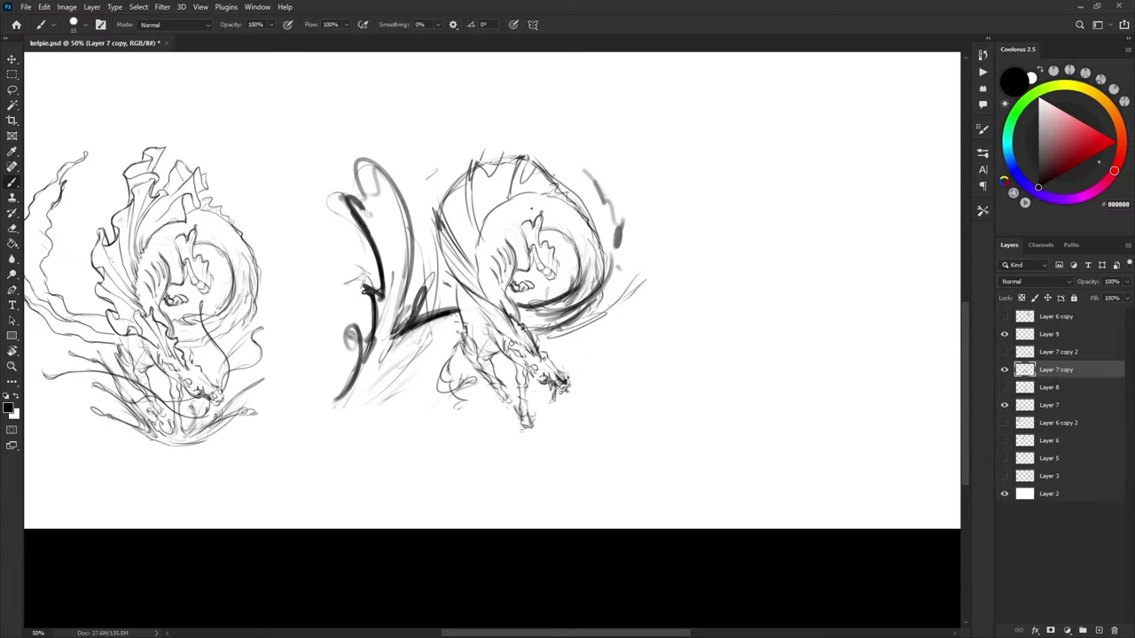
# Draw bold black strokes along the fin's lower edge, from its pointed tip to the kelpie's leg
pyautogui.moveTo(443, 355)
pyautogui.mouseDown()
pyautogui.moveTo(422, 380)
pyautogui.moveTo(367, 404)
pyautogui.mouseUp()
pyautogui.moveTo(431, 402); pyautogui.dragTo(457, 395)
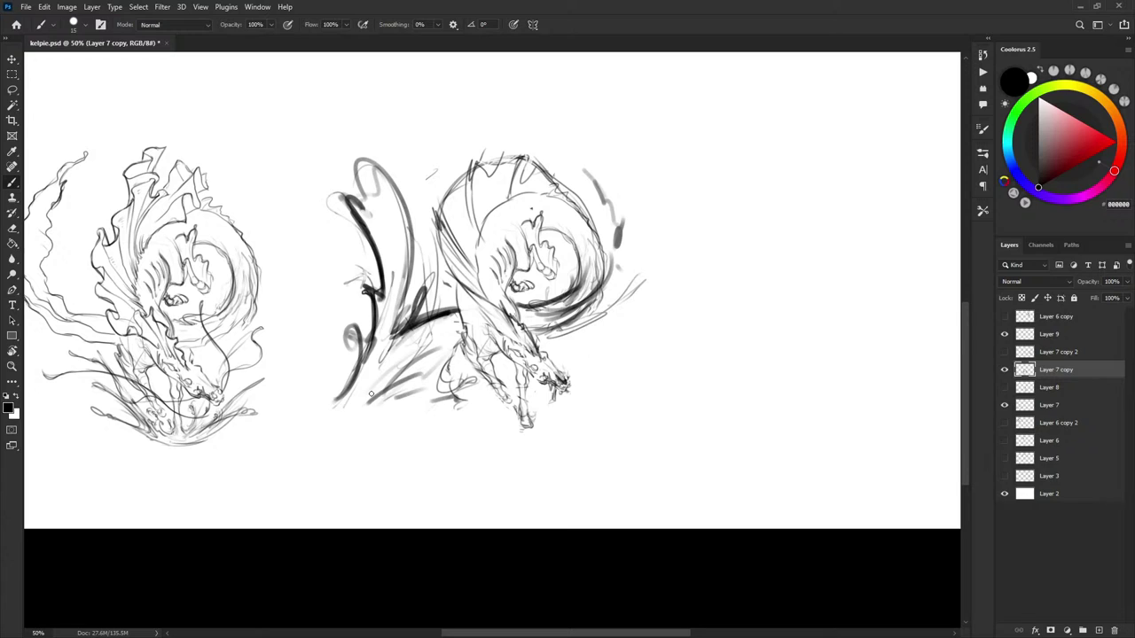
pyautogui.moveTo(340, 411); pyautogui.dragTo(391, 381)
pyautogui.moveTo(363, 407)
pyautogui.mouseDown()
pyautogui.moveTo(423, 389)
pyautogui.moveTo(416, 396)
pyautogui.moveTo(386, 391)
pyautogui.mouseUp()
pyautogui.moveTo(328, 420)
pyautogui.mouseDown()
pyautogui.moveTo(404, 390)
pyautogui.moveTo(446, 396)
pyautogui.mouseUp()
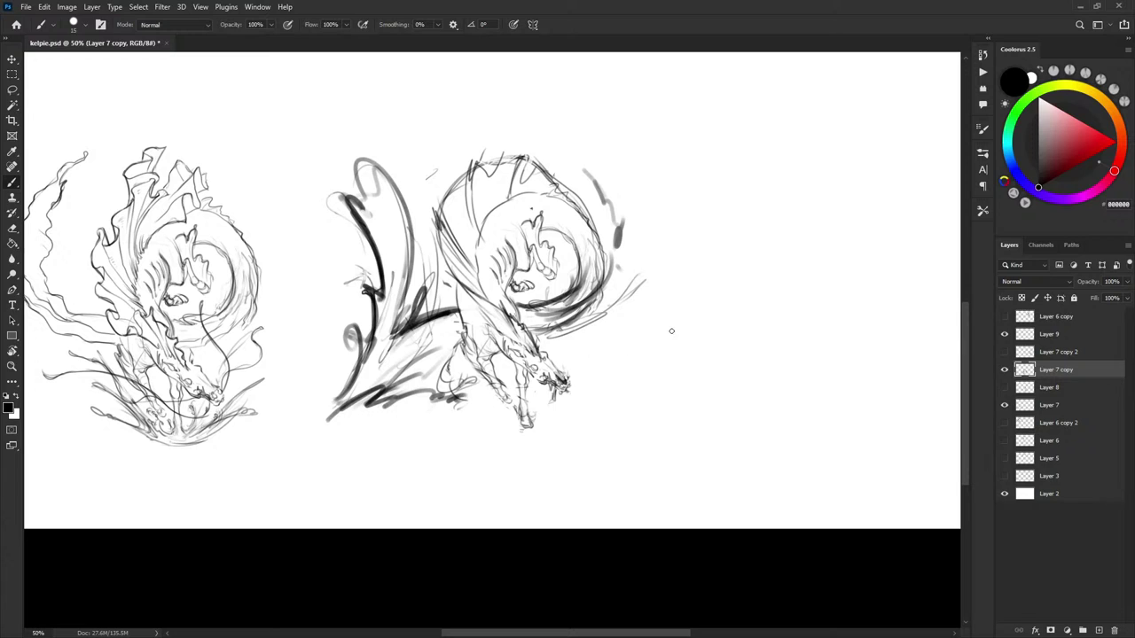
# Undo the last strokes on the fin's lower edge and rework where it meets the leg in black and white
pyautogui.moveTo(346, 391)
pyautogui.mouseDown()
pyautogui.moveTo(452, 348)
pyautogui.moveTo(455, 388)
pyautogui.moveTo(463, 383)
pyautogui.moveTo(445, 388)
pyautogui.moveTo(450, 364)
pyautogui.moveTo(466, 379)
pyautogui.mouseUp()
pyautogui.hotkey('ctrl', 'z')
pyautogui.hotkey('ctrl', 'z')
pyautogui.hotkey('ctrl', 'z')
pyautogui.press('x')
pyautogui.press('x')
pyautogui.press('x')
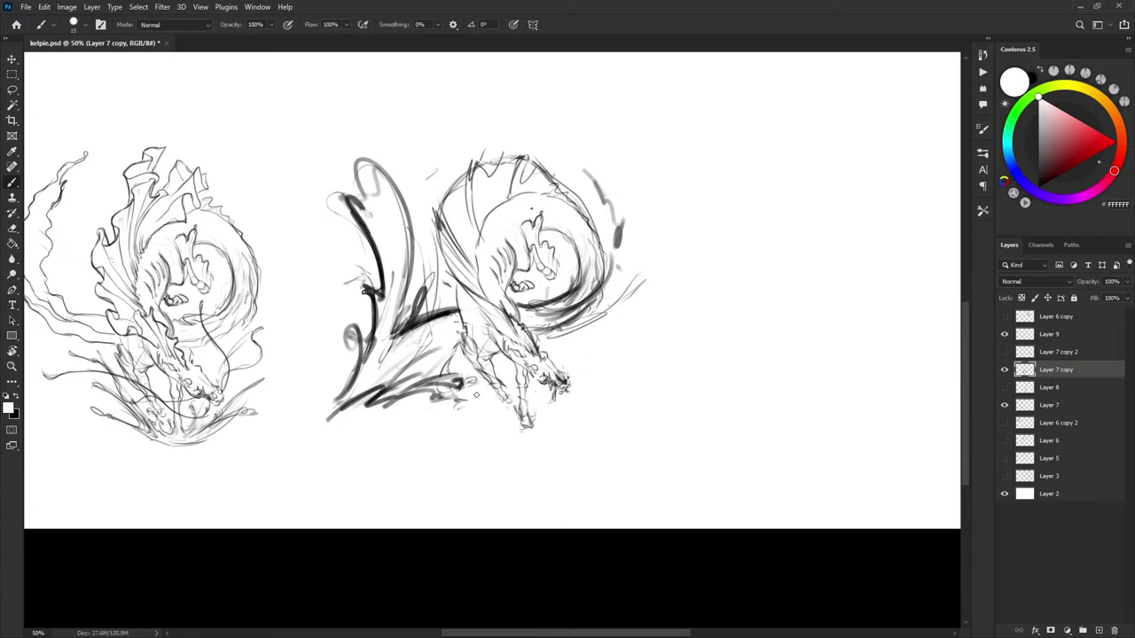
pyautogui.press('x')
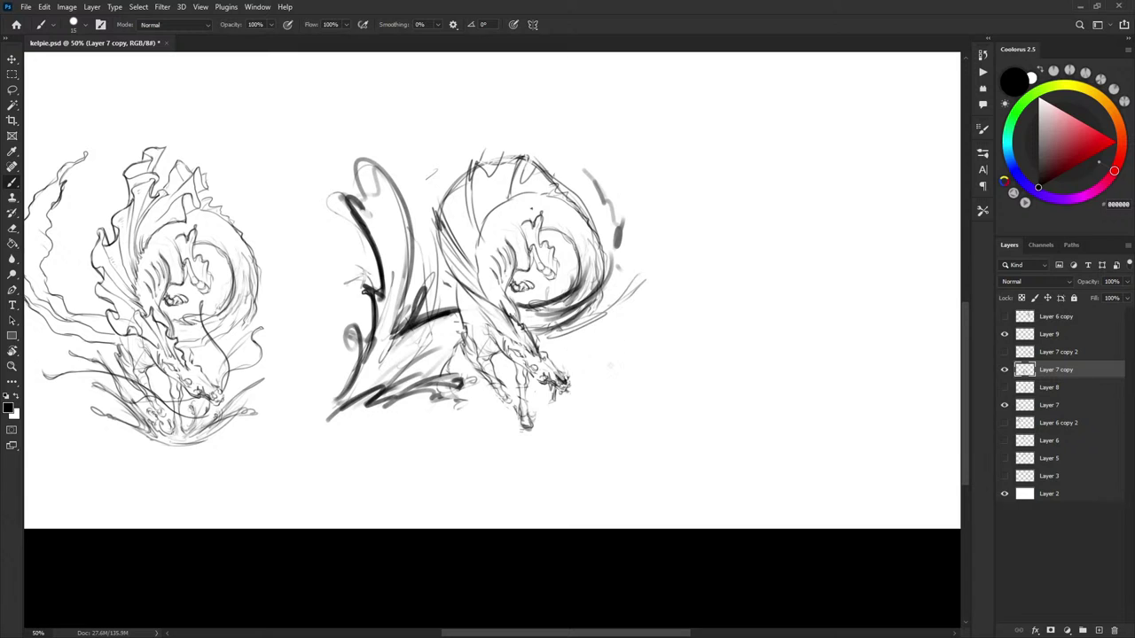
# Lighten the line at the back wing's top with white and reinforce the large fin's bottom edge in black
pyautogui.moveTo(575, 356); pyautogui.dragTo(586, 363)
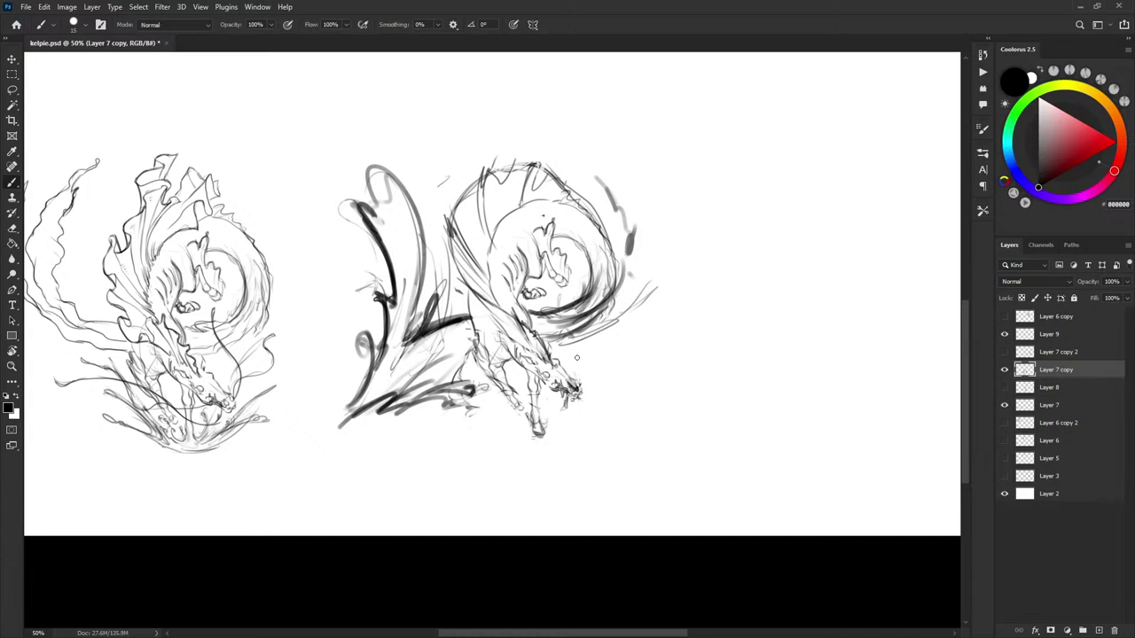
pyautogui.press('x')
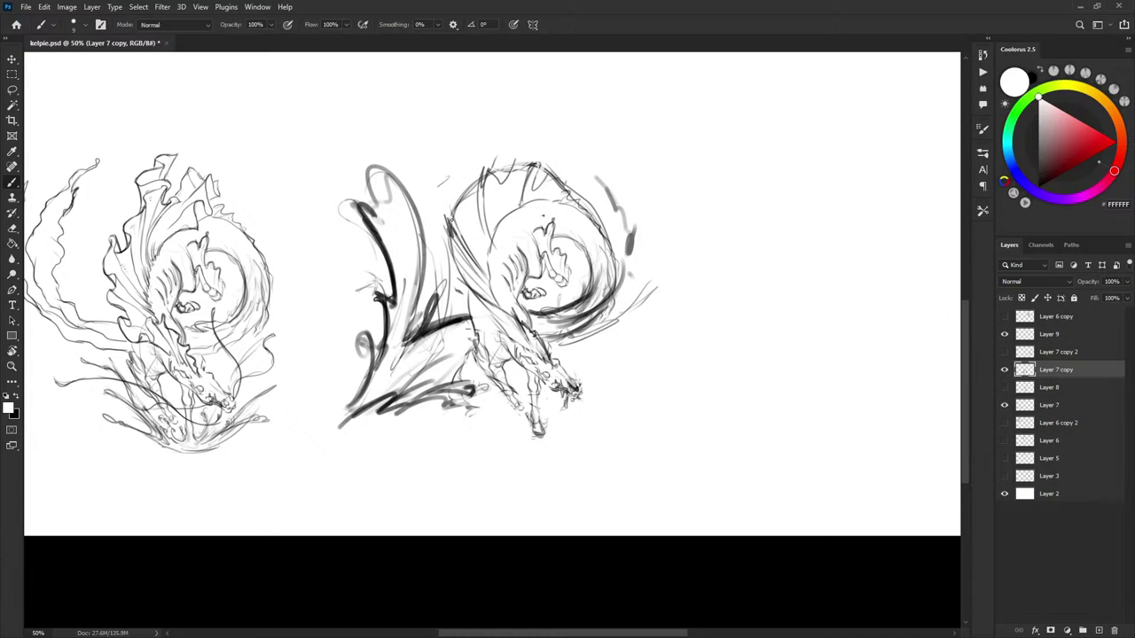
pyautogui.moveTo(479, 164); pyautogui.dragTo(493, 183)
pyautogui.moveTo(371, 401); pyautogui.dragTo(412, 377)
pyautogui.press('x')
pyautogui.moveTo(347, 419); pyautogui.dragTo(412, 399)
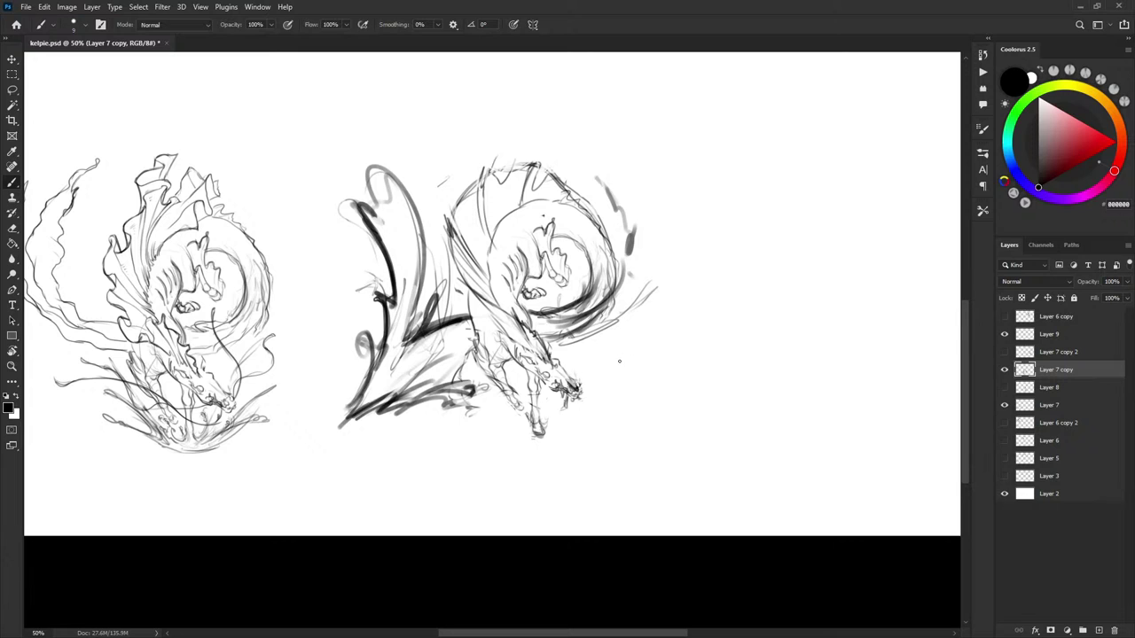
# Lasso the large new fin, rotate it to -11.79°, and reposition it against the kelpie's body
pyautogui.press('l')
pyautogui.moveTo(479, 372)
pyautogui.mouseDown()
pyautogui.moveTo(374, 159)
pyautogui.moveTo(478, 431)
pyautogui.moveTo(480, 361)
pyautogui.mouseUp()
pyautogui.hotkey('ctrl', 't')
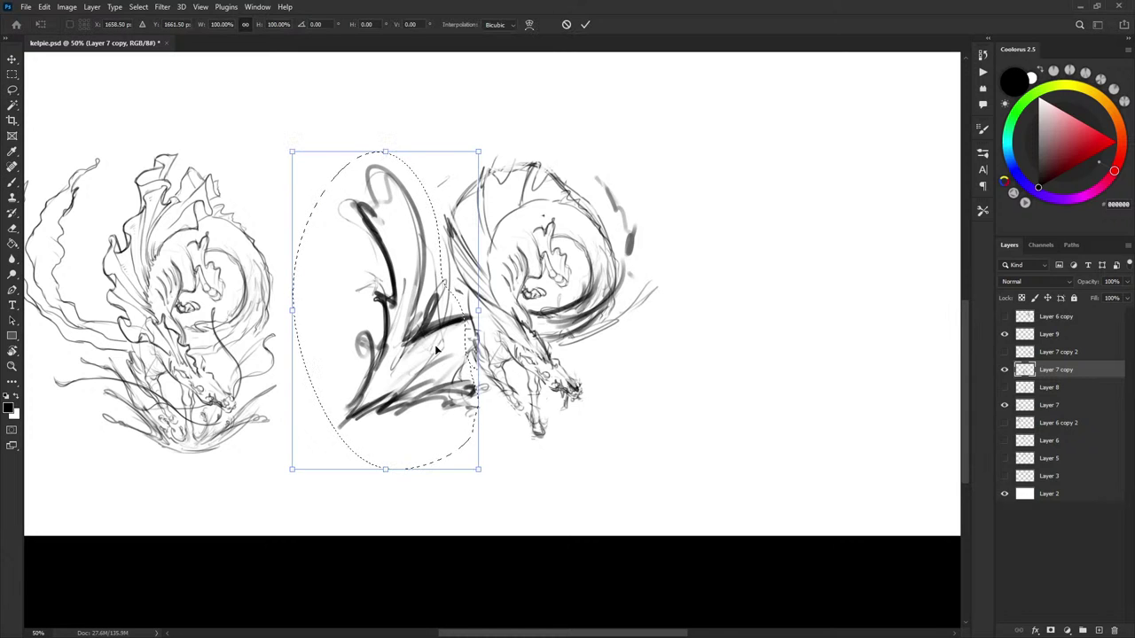
pyautogui.rightClick(437, 348)
pyautogui.doubleClick(589, 11)
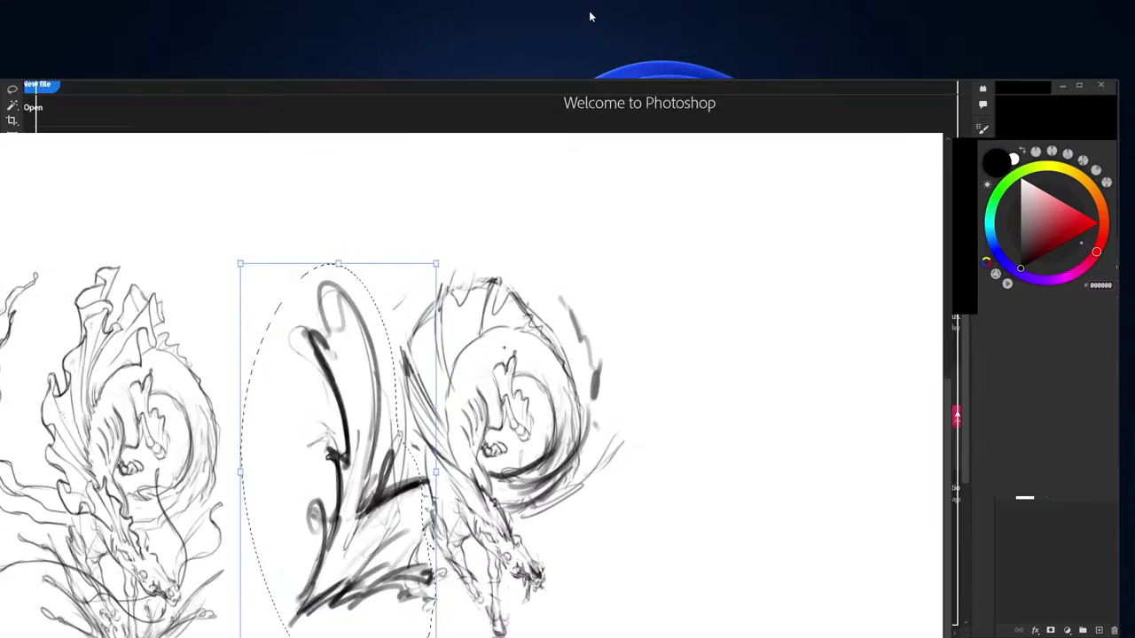
pyautogui.press('super+Up')
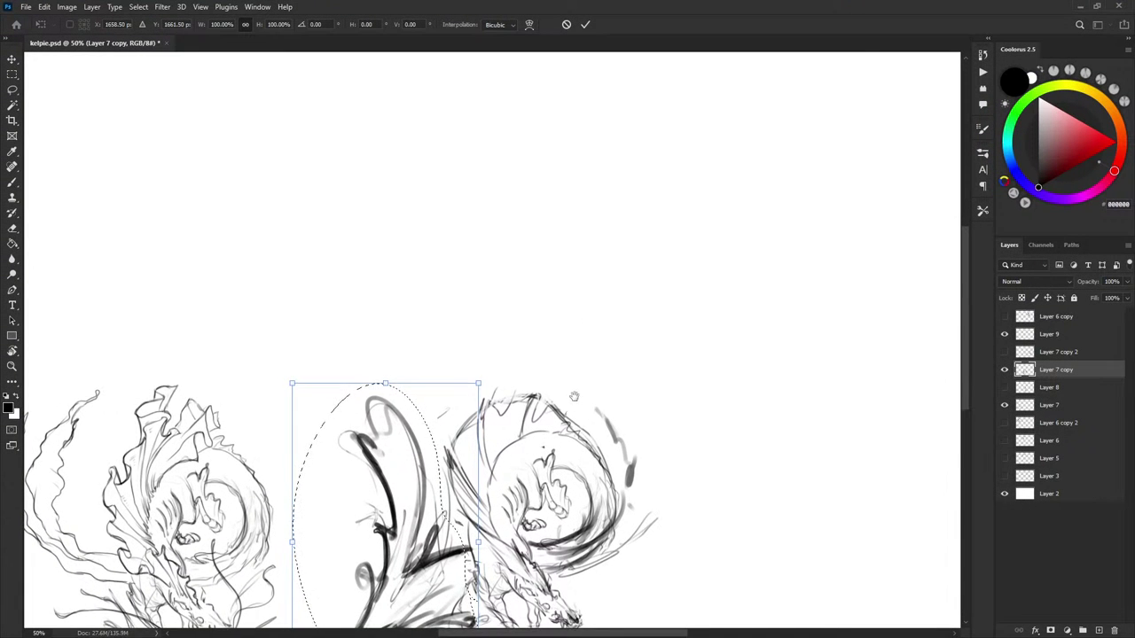
pyautogui.moveTo(573, 393); pyautogui.dragTo(612, 225)
pyautogui.moveTo(574, 258); pyautogui.dragTo(539, 246)
pyautogui.moveTo(507, 452)
pyautogui.mouseDown()
pyautogui.moveTo(511, 477)
pyautogui.moveTo(512, 467)
pyautogui.mouseUp()
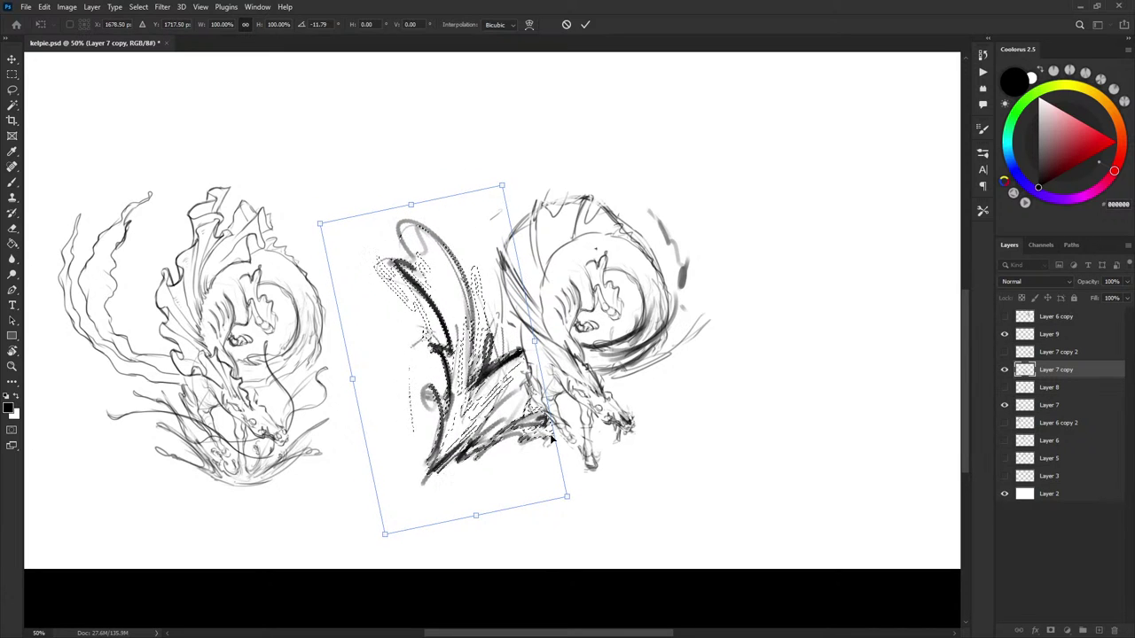
pyautogui.press('Return')
# Paint out the fin lines overlapping the kelpie's leg with a larger white brush
pyautogui.press('b')
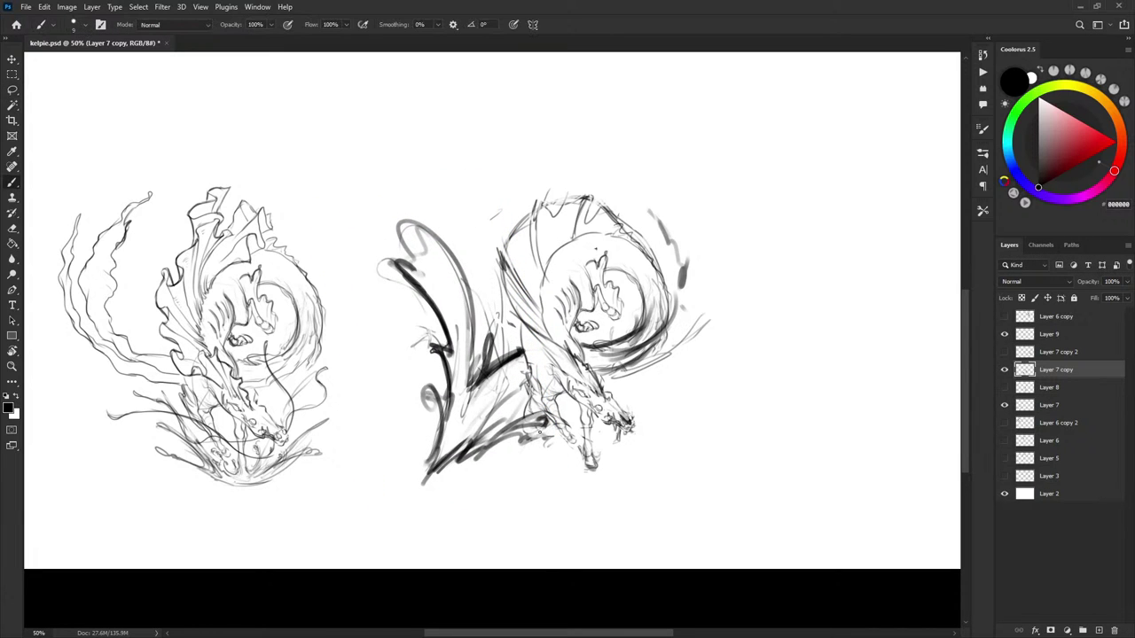
pyautogui.press('x')
pyautogui.press(']')
pyautogui.press(']')
pyautogui.press(']')
pyautogui.press(']')
pyautogui.moveTo(526, 408); pyautogui.dragTo(539, 421)
# Outline the kelpie's leg in black with a smaller brush and clean the adjoining lines with white
pyautogui.press('x')
pyautogui.press('[')
pyautogui.press('[')
pyautogui.press('[')
pyautogui.press('[')
pyautogui.moveTo(529, 373); pyautogui.dragTo(574, 440)
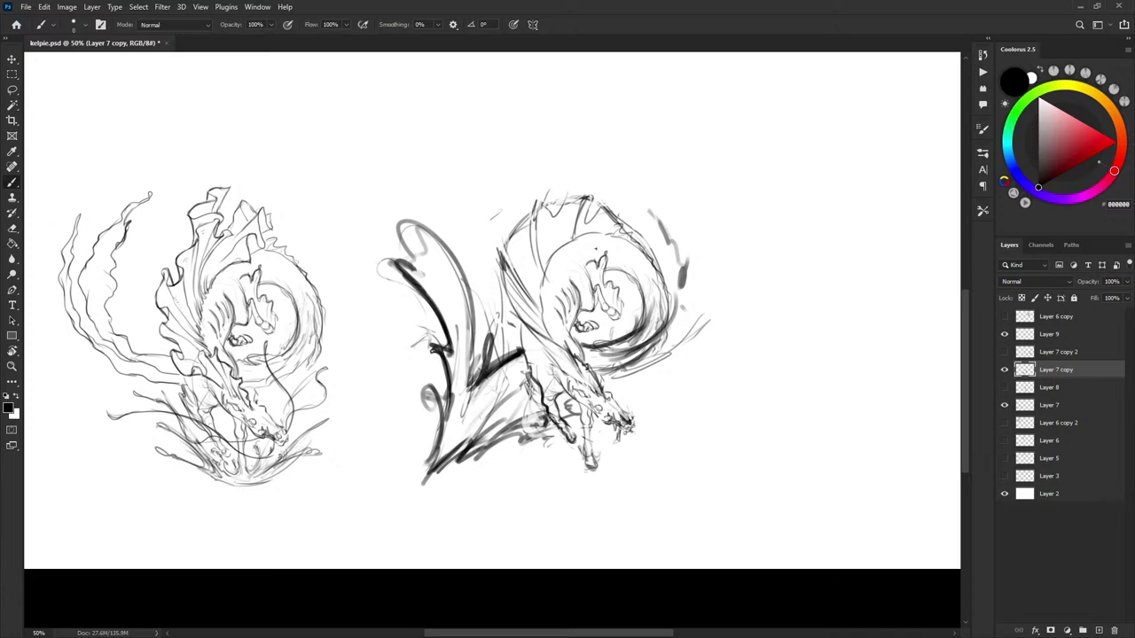
pyautogui.moveTo(523, 370); pyautogui.dragTo(548, 418)
pyautogui.hotkey('ctrl', 'z')
pyautogui.press('x')
pyautogui.moveTo(522, 371); pyautogui.dragTo(535, 418)
# Darken the line from the leg up the back wing's edge and define the wing's scalloped top in black
pyautogui.press('x')
pyautogui.moveTo(531, 379)
pyautogui.mouseDown()
pyautogui.moveTo(544, 397)
pyautogui.moveTo(503, 256)
pyautogui.mouseUp()
pyautogui.moveTo(506, 289); pyautogui.dragTo(500, 251)
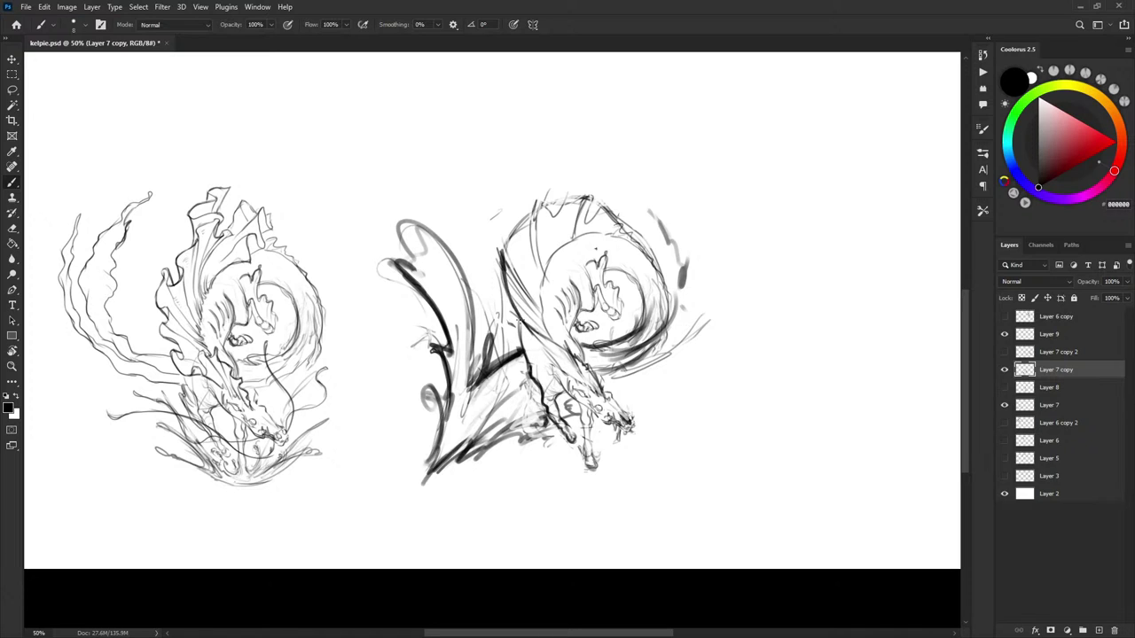
pyautogui.moveTo(547, 355)
pyautogui.mouseDown()
pyautogui.moveTo(514, 309)
pyautogui.moveTo(517, 321)
pyautogui.mouseUp()
pyautogui.moveTo(513, 268)
pyautogui.mouseDown()
pyautogui.moveTo(514, 226)
pyautogui.moveTo(551, 204)
pyautogui.moveTo(583, 197)
pyautogui.moveTo(616, 229)
pyautogui.mouseUp()
pyautogui.moveTo(733, 343); pyautogui.dragTo(748, 311)
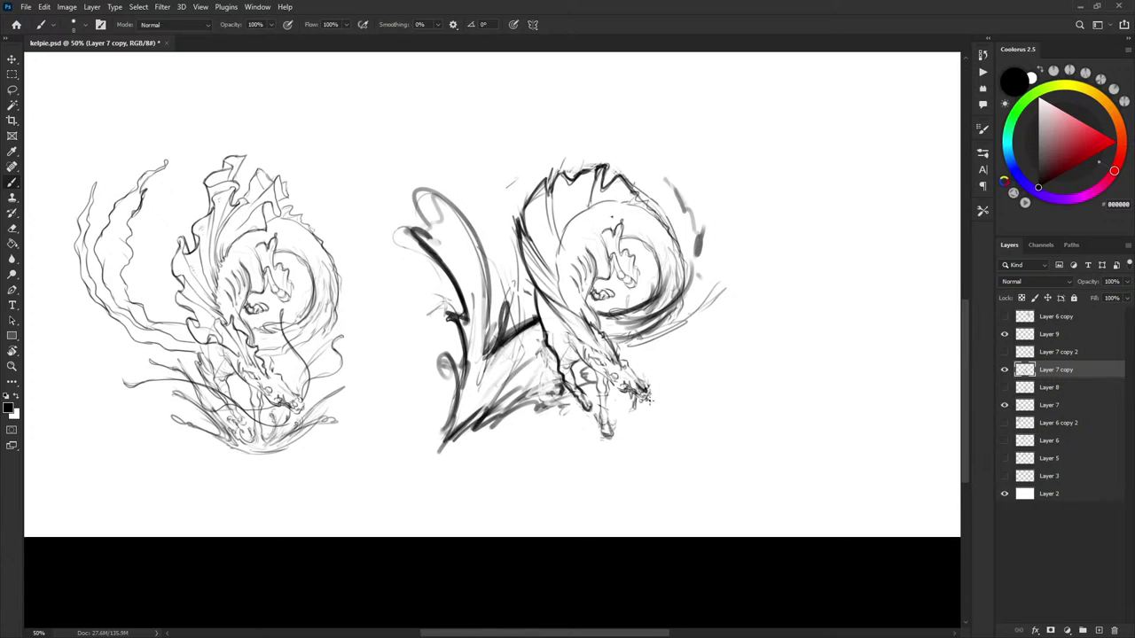
pyautogui.press('x')
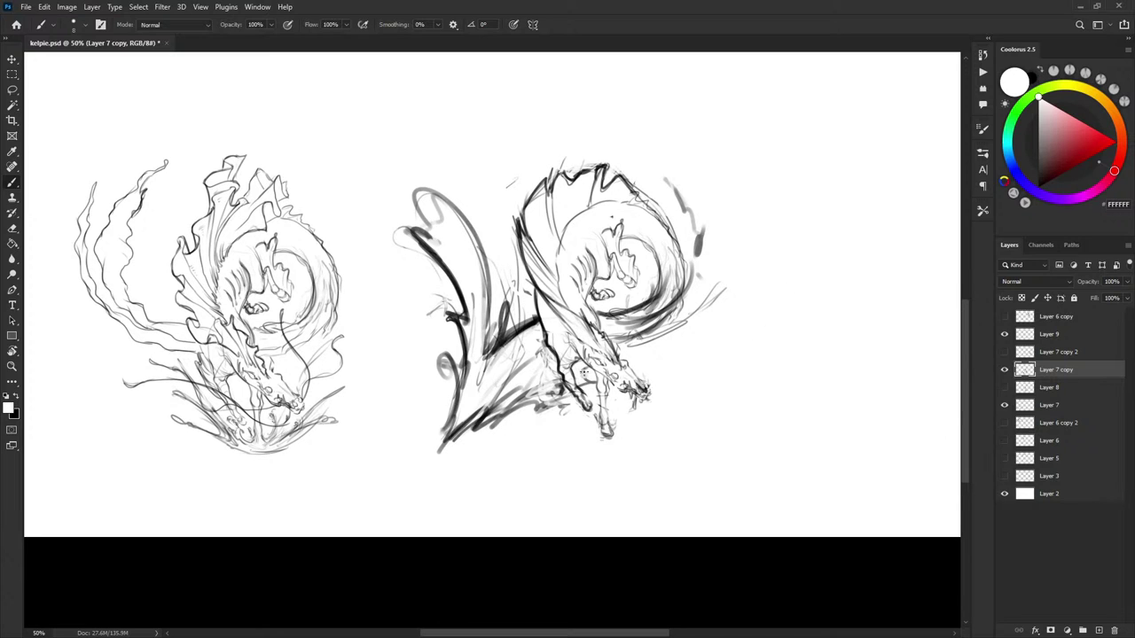
# Sketch water streaks below and beside the second kelpie's coil, alternating black strokes with white clean-up along the coil's edge
pyautogui.press('x')
pyautogui.moveTo(633, 356); pyautogui.dragTo(700, 335)
pyautogui.hotkey('ctrl', 'z')
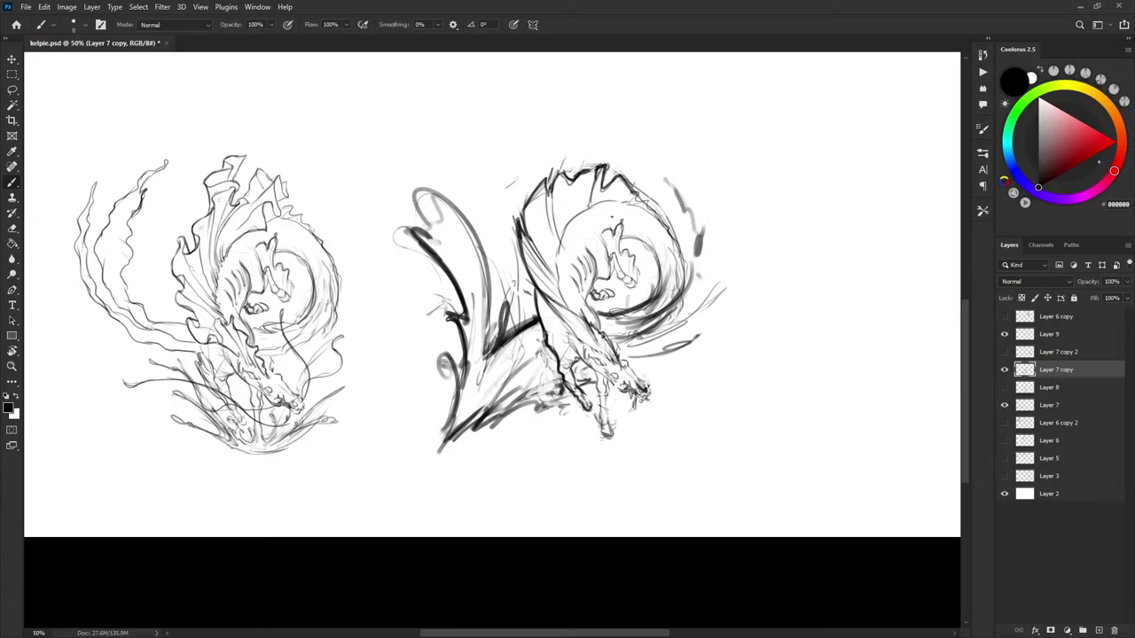
pyautogui.press('x')
pyautogui.moveTo(623, 317)
pyautogui.mouseDown()
pyautogui.moveTo(680, 291)
pyautogui.moveTo(695, 264)
pyautogui.mouseUp()
pyautogui.press('x')
pyautogui.moveTo(671, 307)
pyautogui.mouseDown()
pyautogui.moveTo(699, 270)
pyautogui.moveTo(693, 218)
pyautogui.mouseUp()
pyautogui.press('x')
pyautogui.press('x')
pyautogui.press('x')
pyautogui.press('x')
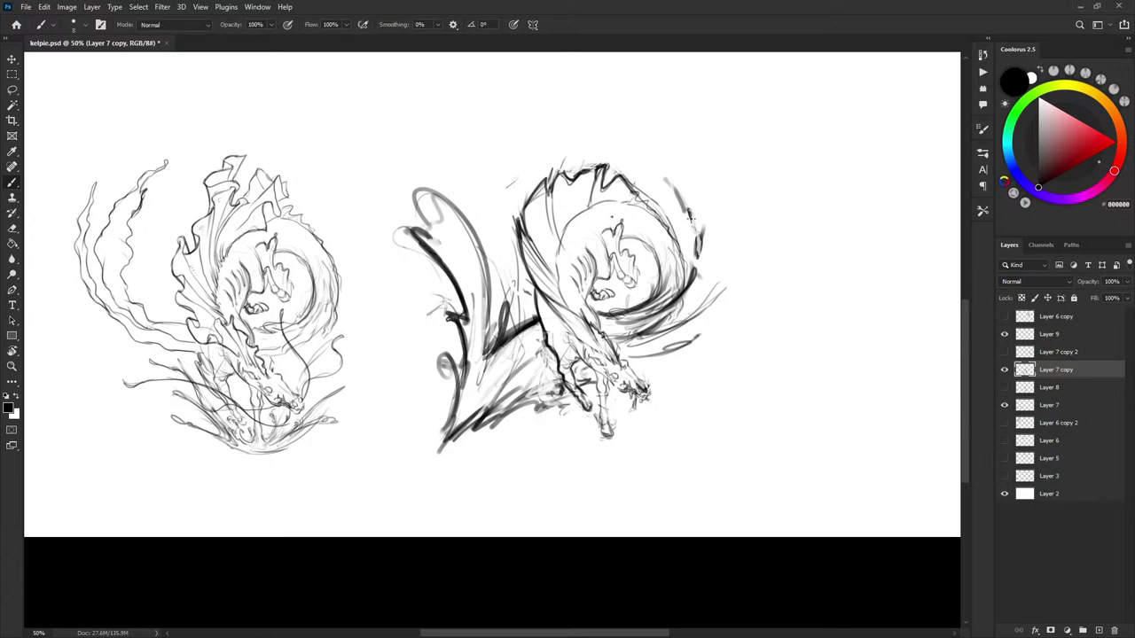
# Add short black horizontal ripple dashes on the ground around the second kelpie's front hooves
pyautogui.moveTo(539, 424); pyautogui.dragTo(563, 422)
pyautogui.moveTo(570, 422); pyautogui.dragTo(581, 419)
pyautogui.moveTo(653, 423); pyautogui.dragTo(672, 422)
pyautogui.moveTo(727, 554); pyautogui.dragTo(708, 548)
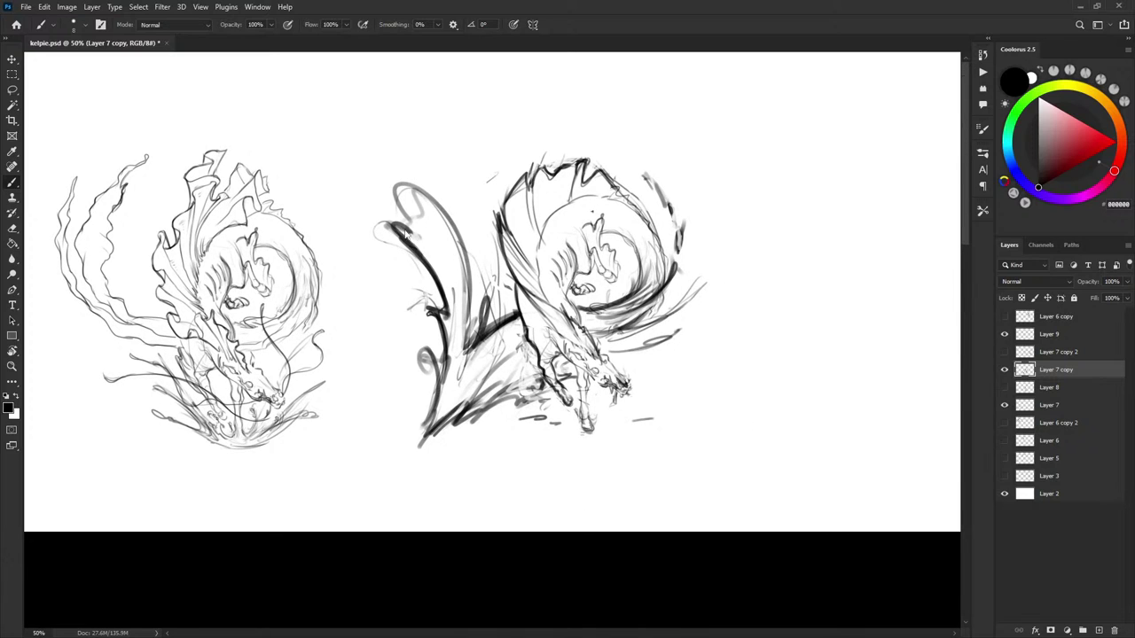
pyautogui.press('x')
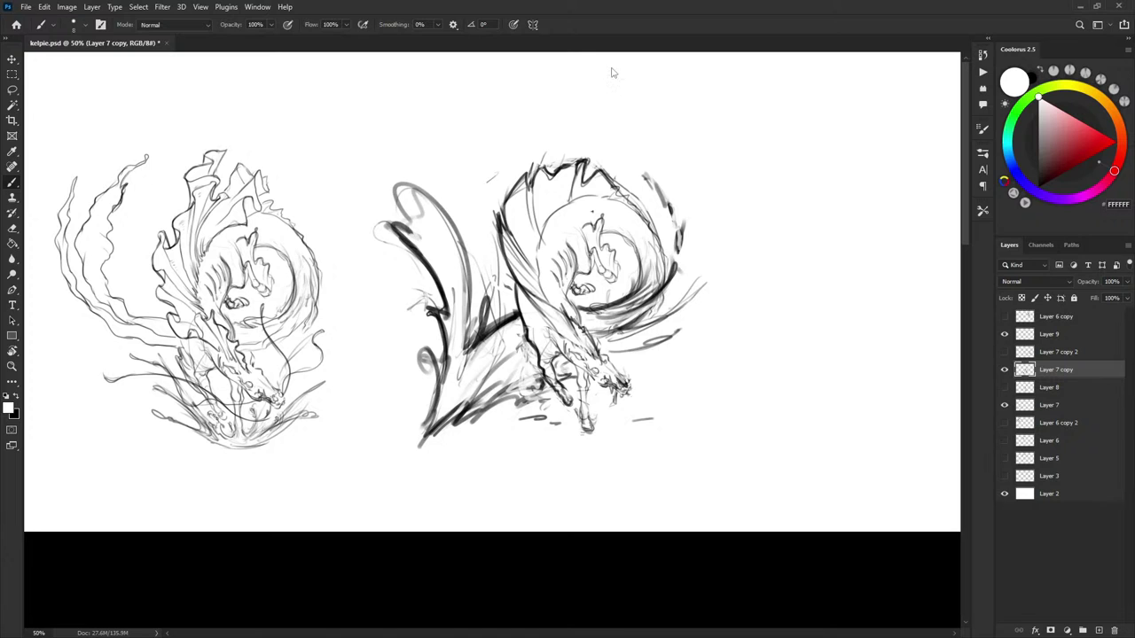
# Save the document and open a new window for kelpie.psd
pyautogui.hotkey('ctrl', 's')
pyautogui.click(257, 7)
pyautogui.moveTo(292, 19)
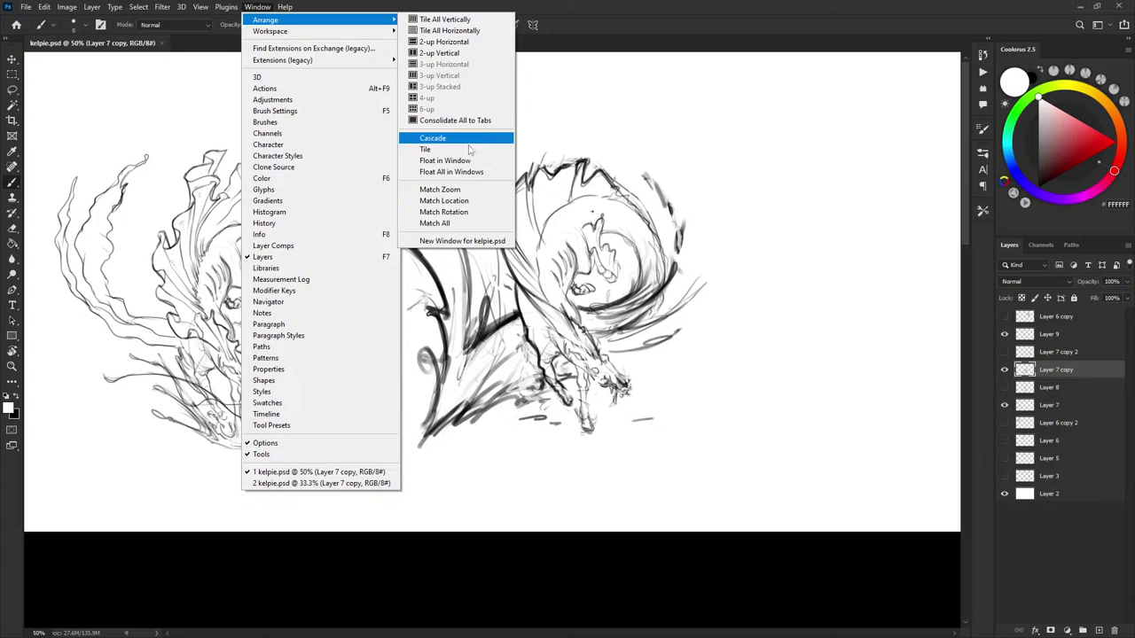
pyautogui.click(476, 245)
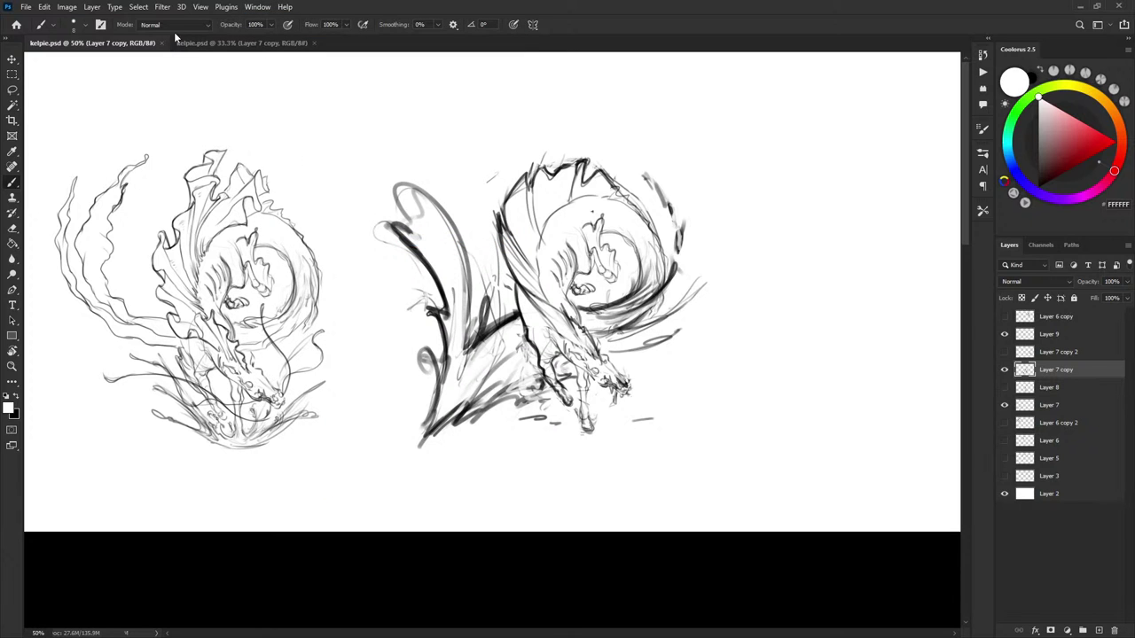
# Draw a thin, wavy black edge inside the curled tip of the large fin
pyautogui.hotkey('ctrl', '+')
pyautogui.hotkey('ctrl', '+')
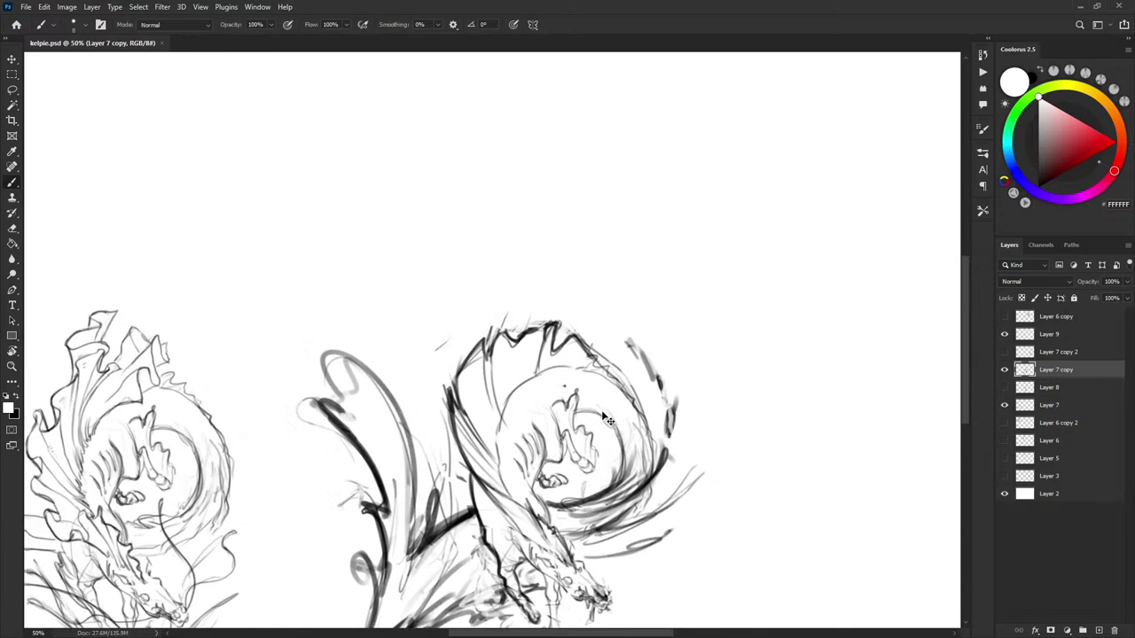
pyautogui.moveTo(562, 453); pyautogui.dragTo(641, 241)
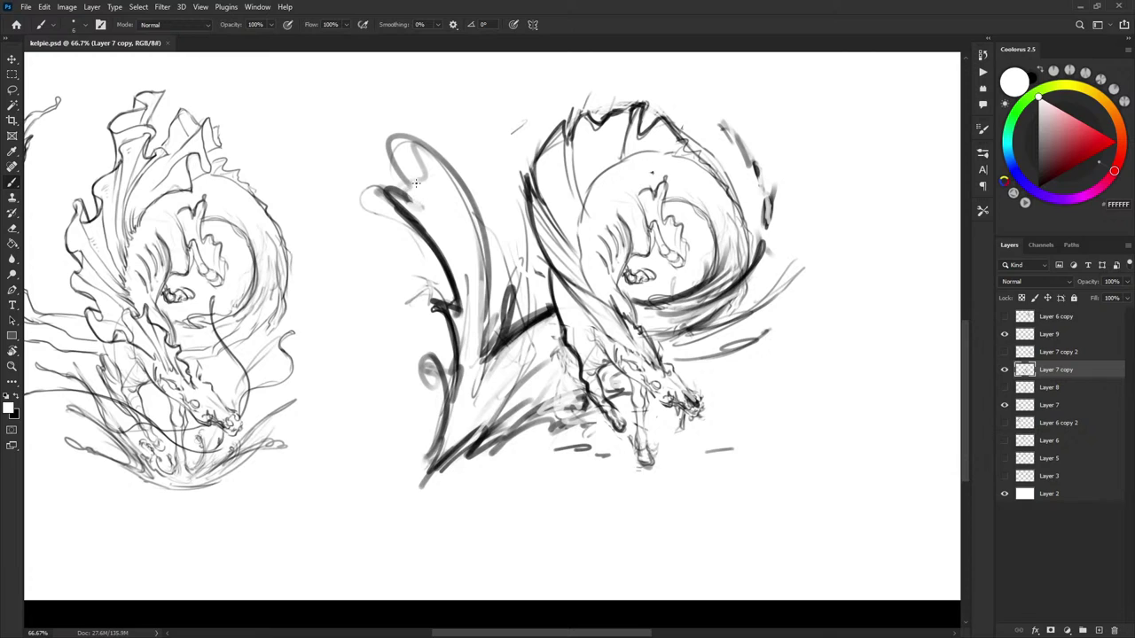
pyautogui.press('x')
pyautogui.moveTo(416, 181)
pyautogui.mouseDown()
pyautogui.moveTo(424, 202)
pyautogui.moveTo(396, 148)
pyautogui.mouseUp()
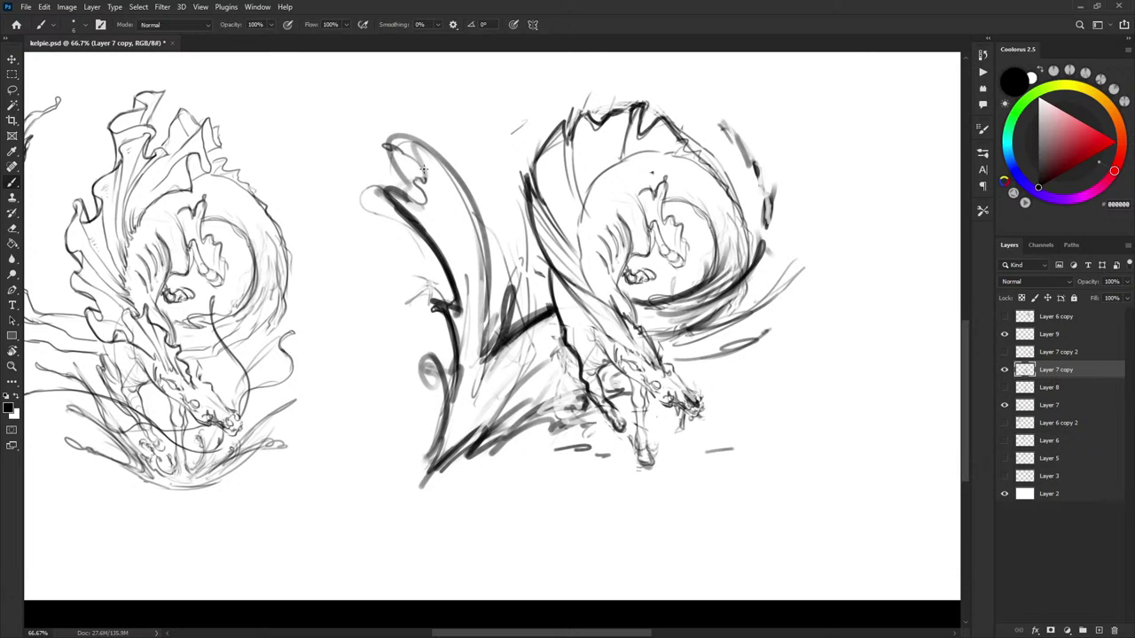
# Lasso and delete the old rounded curls at the large fin's two tips
pyautogui.press('l')
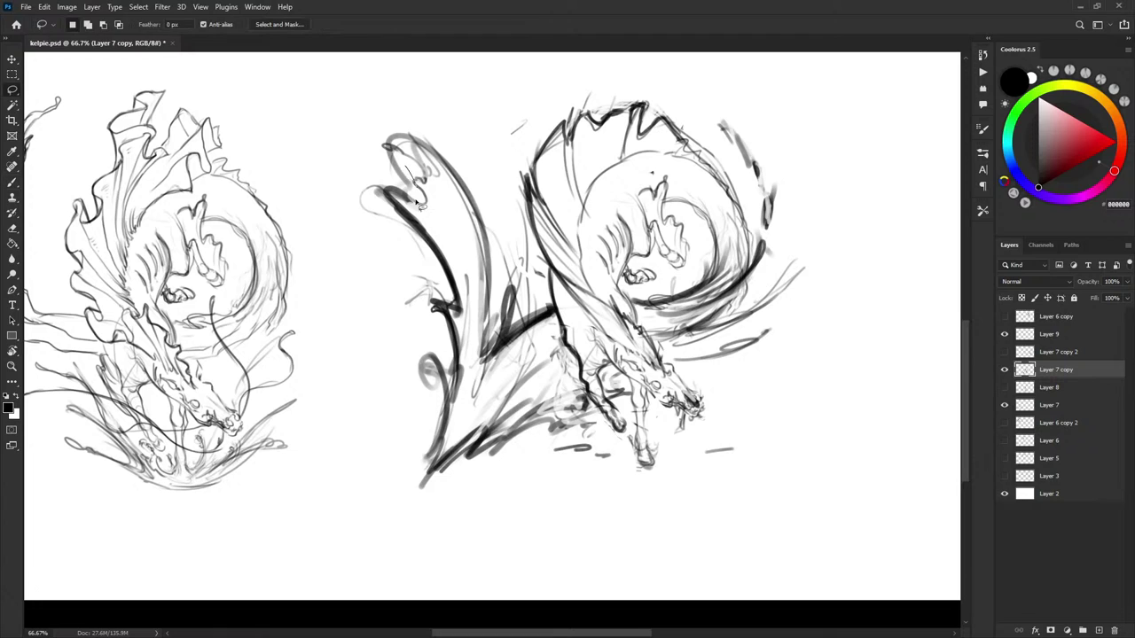
pyautogui.moveTo(417, 203)
pyautogui.mouseDown()
pyautogui.moveTo(388, 125)
pyautogui.moveTo(432, 131)
pyautogui.mouseUp()
pyautogui.press('Delete')
pyautogui.press('Delete')
pyautogui.hotkey('ctrl', 'd')
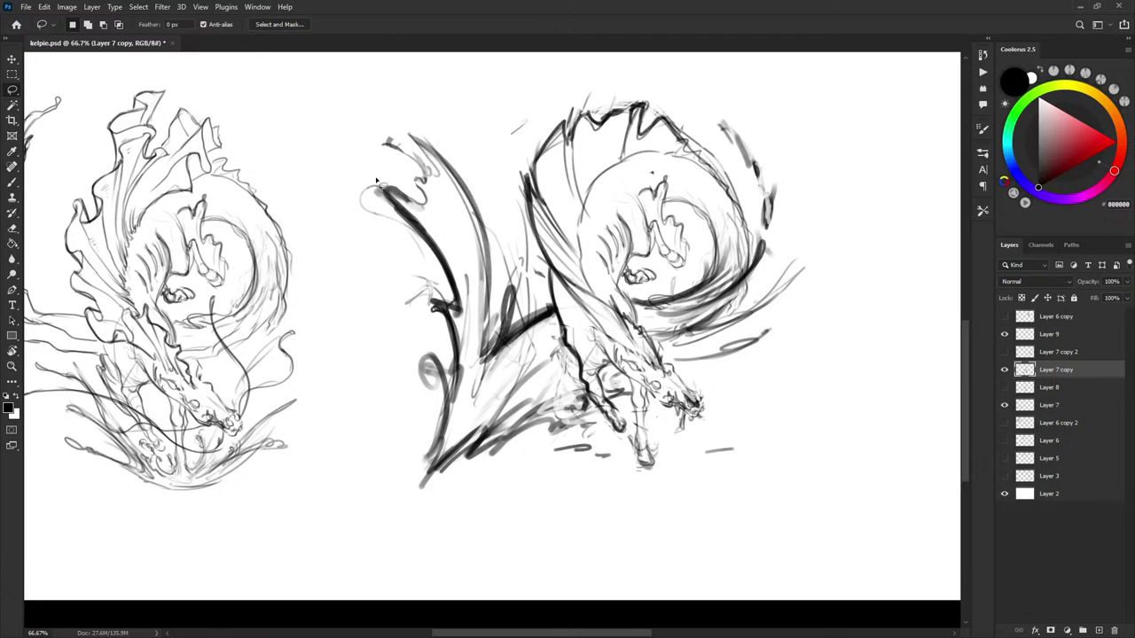
pyautogui.moveTo(376, 180); pyautogui.dragTo(381, 205)
pyautogui.press('b')
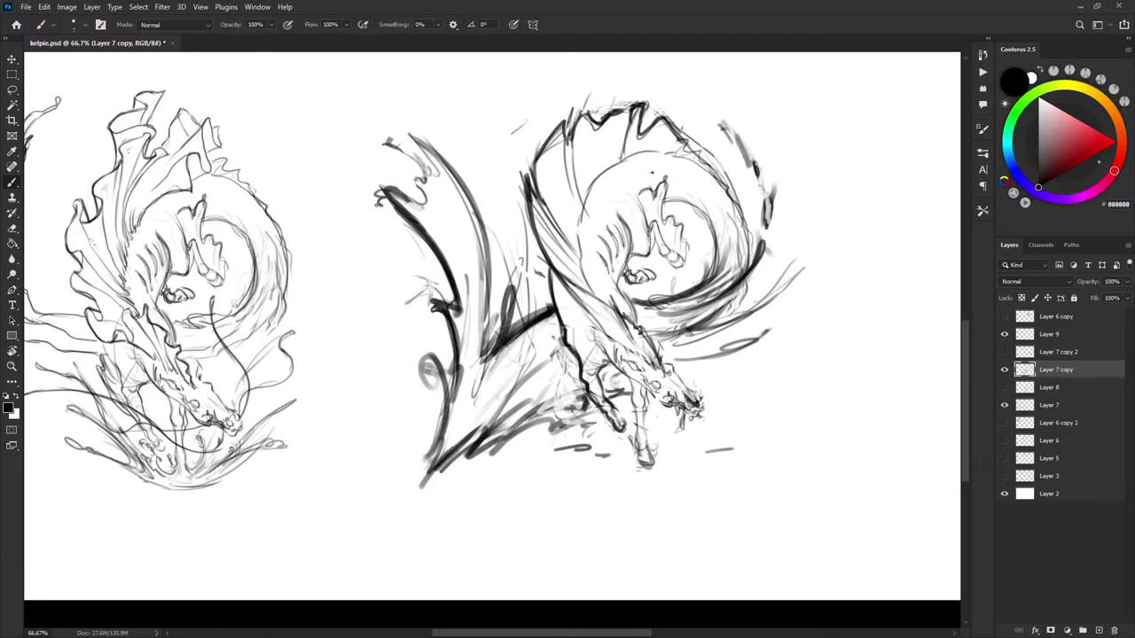
# Draw long flowing contour strokes through the large fin down to its base and undo the last stroke
pyautogui.moveTo(467, 186)
pyautogui.mouseDown()
pyautogui.moveTo(485, 297)
pyautogui.moveTo(475, 357)
pyautogui.mouseUp()
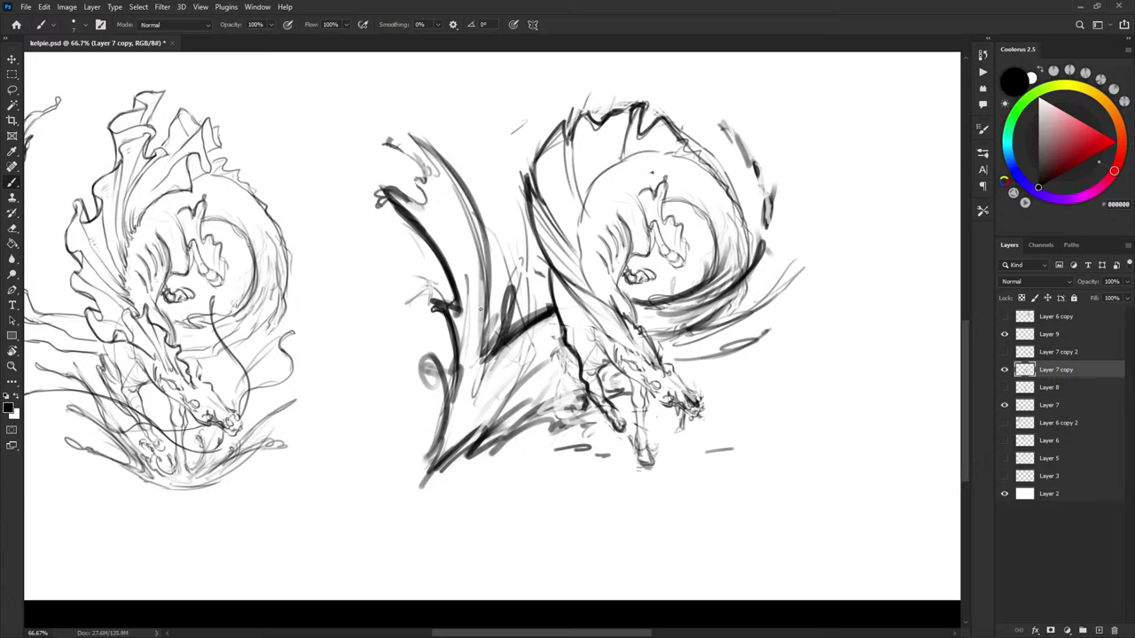
pyautogui.moveTo(484, 308); pyautogui.dragTo(465, 405)
pyautogui.moveTo(476, 291); pyautogui.dragTo(450, 433)
pyautogui.moveTo(466, 277)
pyautogui.mouseDown()
pyautogui.moveTo(468, 339)
pyautogui.moveTo(439, 462)
pyautogui.mouseUp()
pyautogui.moveTo(479, 404); pyautogui.dragTo(442, 459)
pyautogui.moveTo(435, 481); pyautogui.dragTo(468, 449)
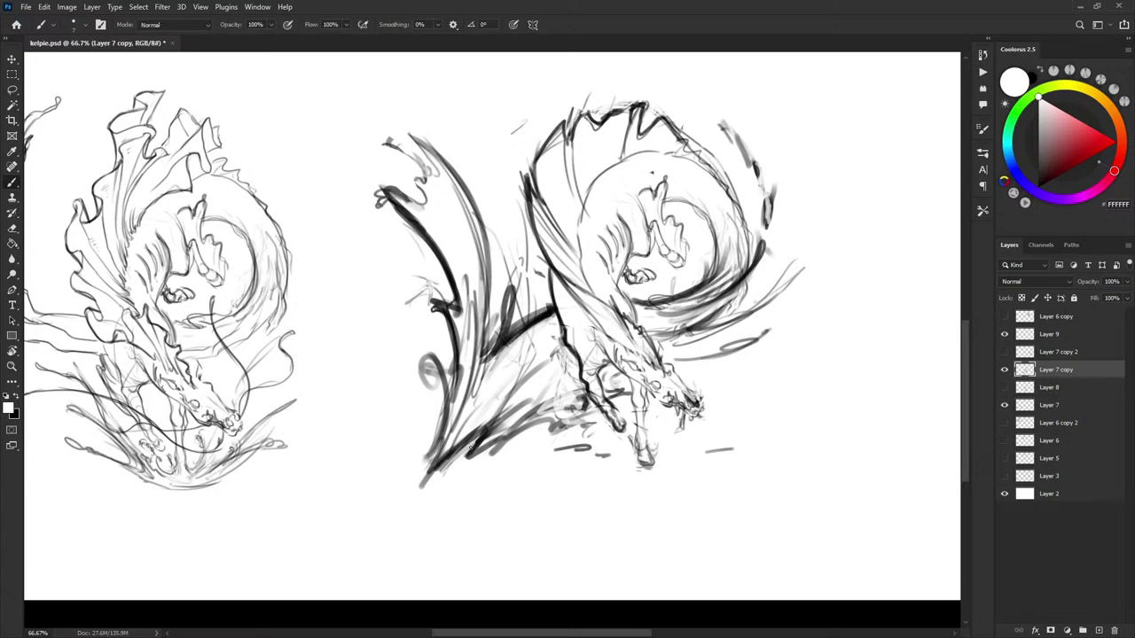
pyautogui.hotkey('ctrl', 'z')
# Lasso the large fin and move it slightly closer to the kelpie's body, then deselect it
pyautogui.moveTo(775, 367); pyautogui.dragTo(745, 389)
pyautogui.hotkey('ctrl', '-')
pyautogui.hotkey('ctrl', '-')
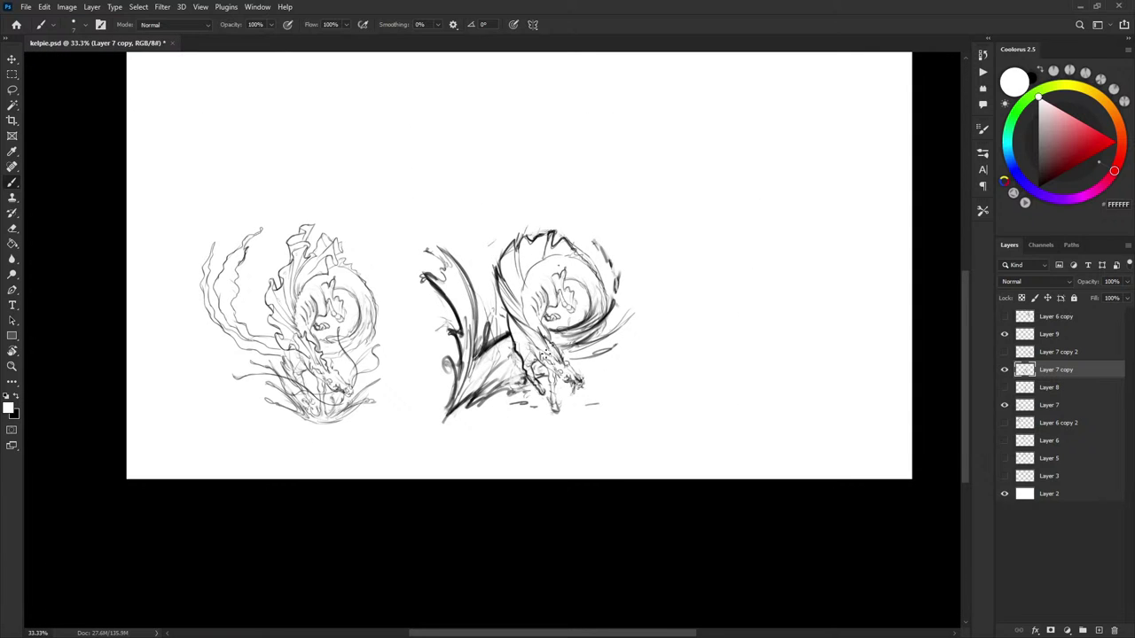
pyautogui.press('l')
pyautogui.moveTo(506, 335)
pyautogui.mouseDown()
pyautogui.moveTo(399, 268)
pyautogui.moveTo(461, 238)
pyautogui.moveTo(505, 332)
pyautogui.mouseUp()
pyautogui.press('v')
pyautogui.moveTo(491, 396); pyautogui.dragTo(503, 392)
pyautogui.hotkey('ctrl', 'd')
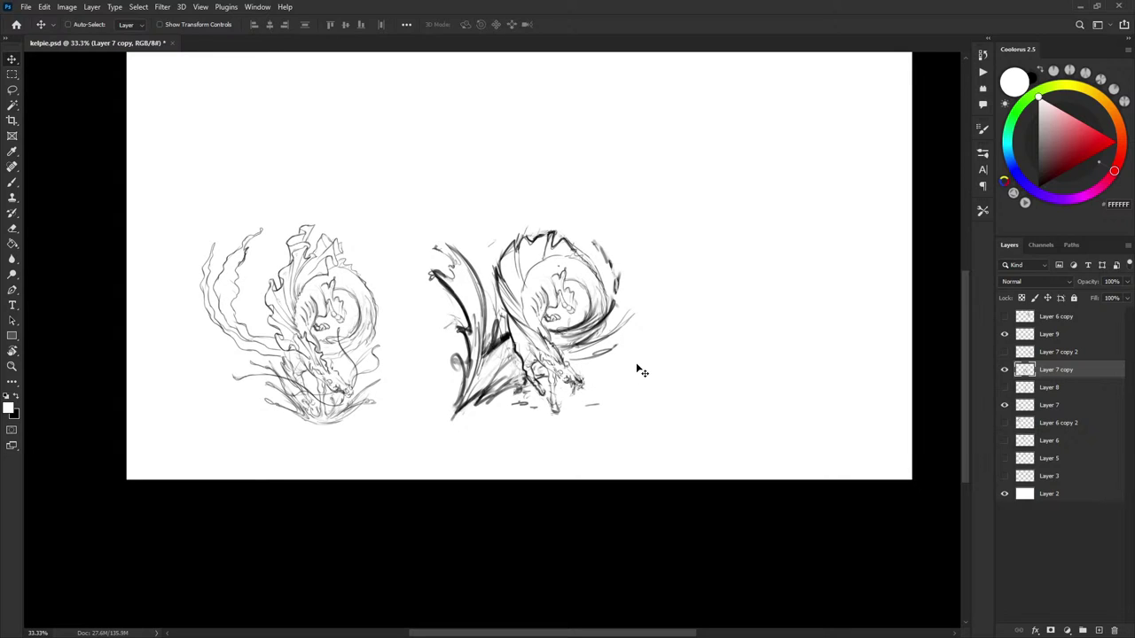
# Lasso the tall upper part of the large fin, delete it and clear the selection
pyautogui.press('l')
pyautogui.moveTo(489, 332); pyautogui.dragTo(498, 273)
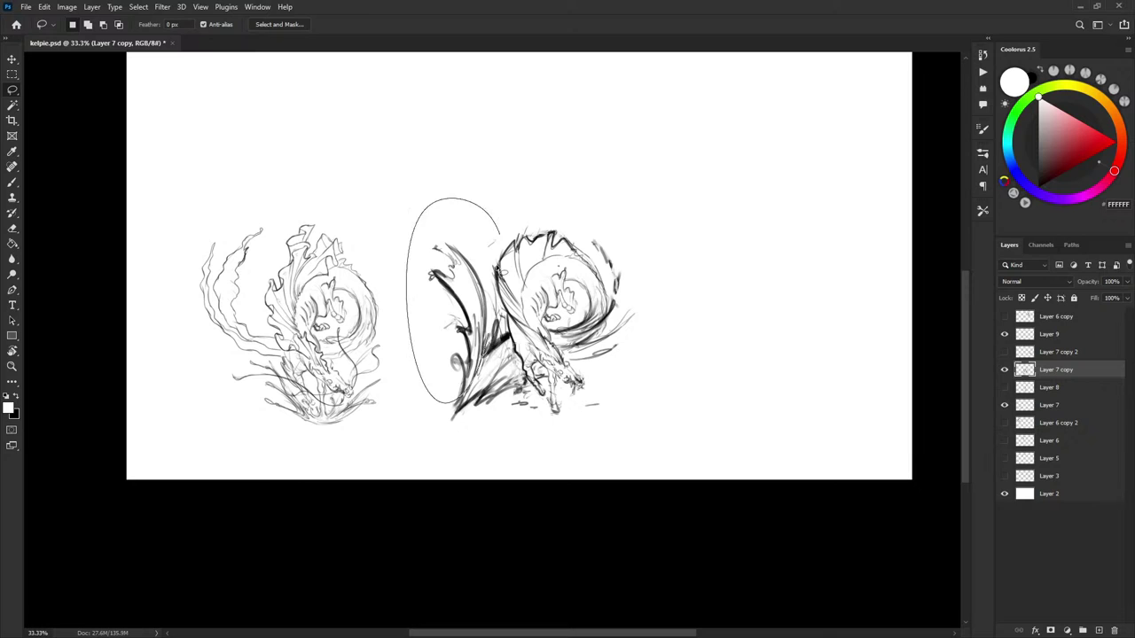
pyautogui.press('Delete')
pyautogui.hotkey('ctrl', 'd')
# Sketch a black water splash with curling spikes and flying droplets along the sloping shape behind the kelpie
pyautogui.press('b')
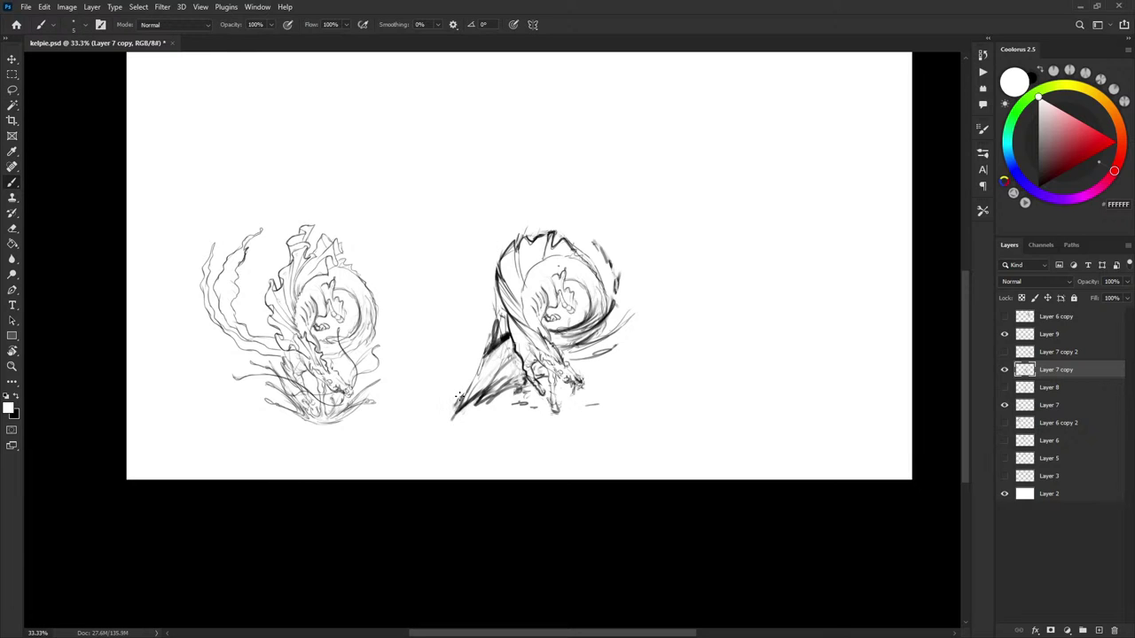
pyautogui.press('x')
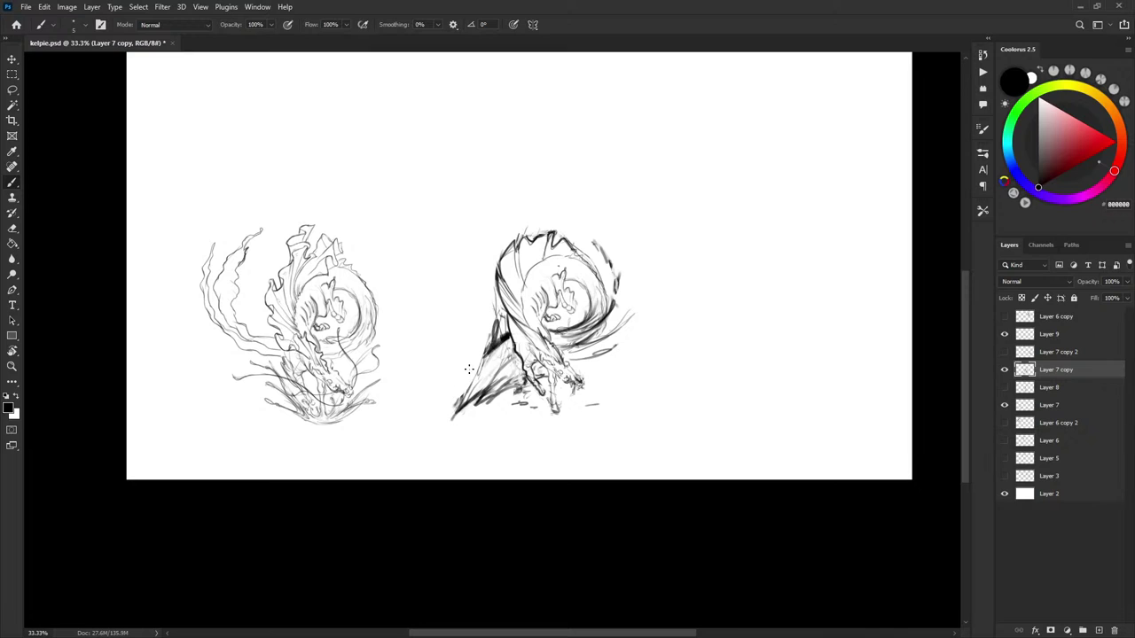
pyautogui.moveTo(454, 409); pyautogui.dragTo(462, 332)
pyautogui.moveTo(472, 374); pyautogui.dragTo(456, 323)
pyautogui.moveTo(454, 322); pyautogui.dragTo(469, 321)
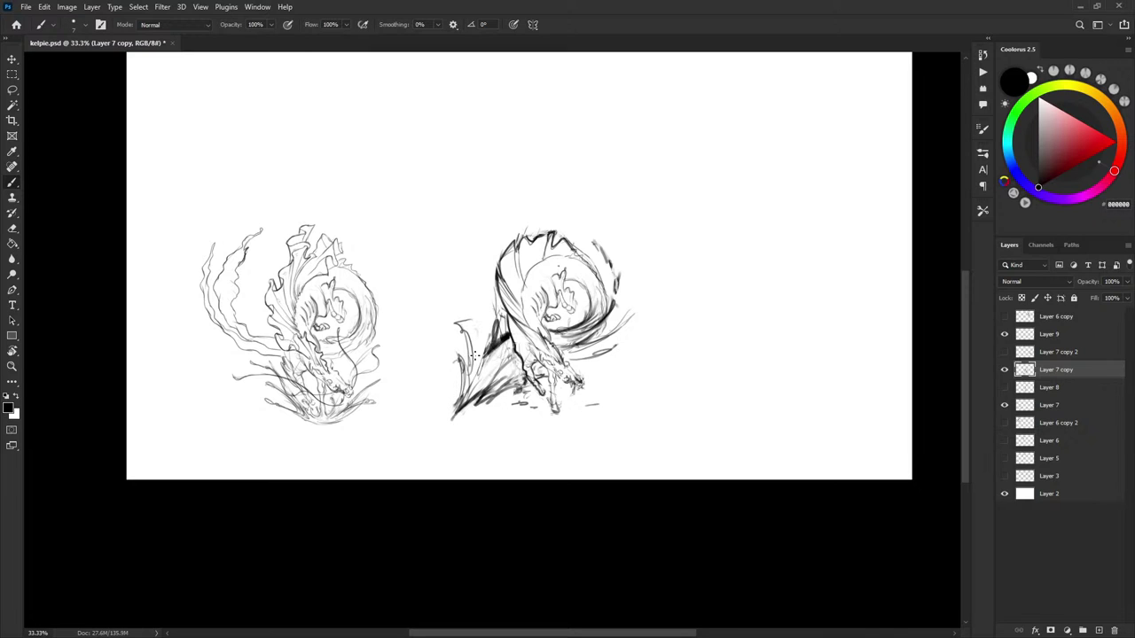
pyautogui.moveTo(466, 387); pyautogui.dragTo(476, 326)
pyautogui.moveTo(477, 365)
pyautogui.mouseDown()
pyautogui.moveTo(466, 321)
pyautogui.moveTo(473, 330)
pyautogui.moveTo(458, 328)
pyautogui.mouseUp()
pyautogui.press('x')
pyautogui.press('x')
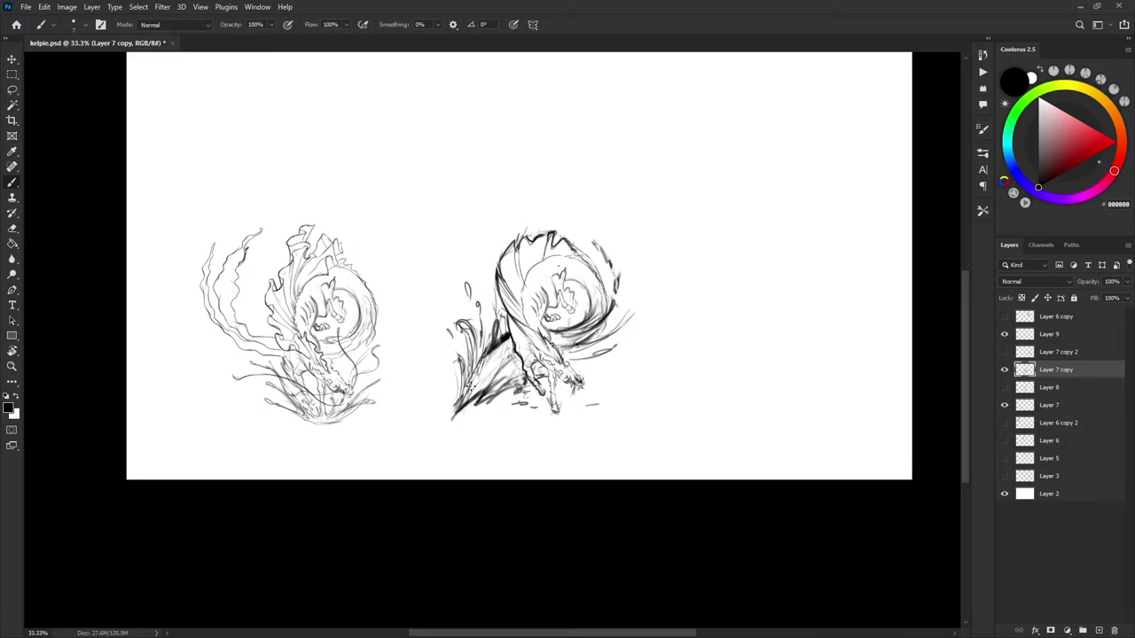
pyautogui.moveTo(482, 363); pyautogui.dragTo(473, 327)
# Thicken the outer contour and lower edge of the kelpie's coil in black, using white for corrections
pyautogui.moveTo(566, 356); pyautogui.dragTo(608, 338)
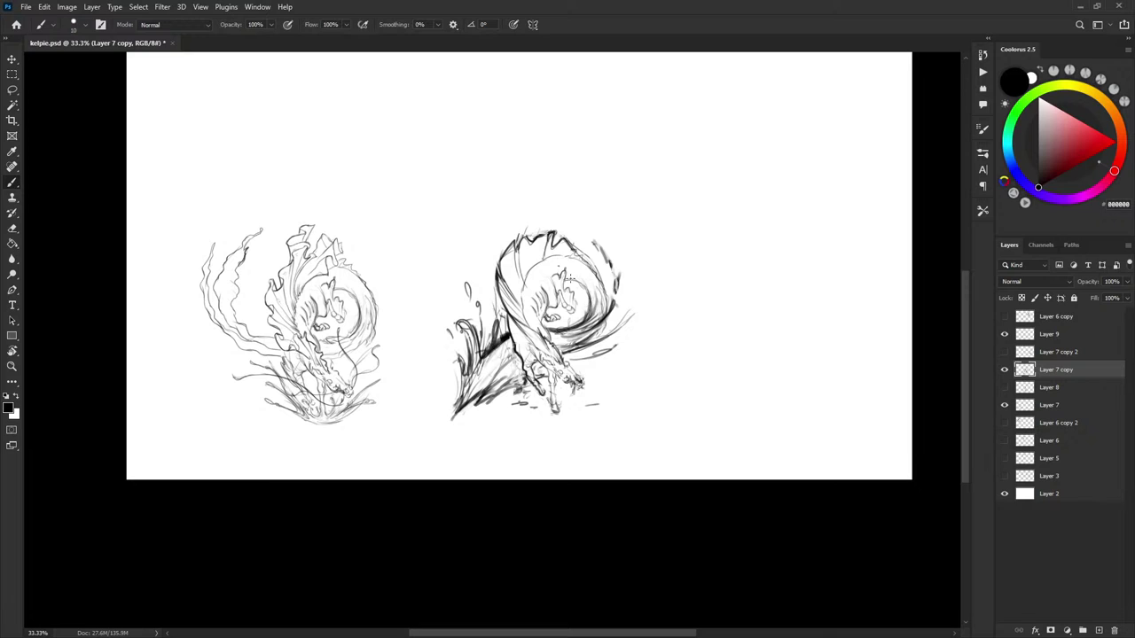
pyautogui.moveTo(574, 245)
pyautogui.mouseDown()
pyautogui.moveTo(595, 265)
pyautogui.moveTo(606, 312)
pyautogui.moveTo(594, 330)
pyautogui.moveTo(601, 319)
pyautogui.mouseUp()
pyautogui.press('x')
pyautogui.press('x')
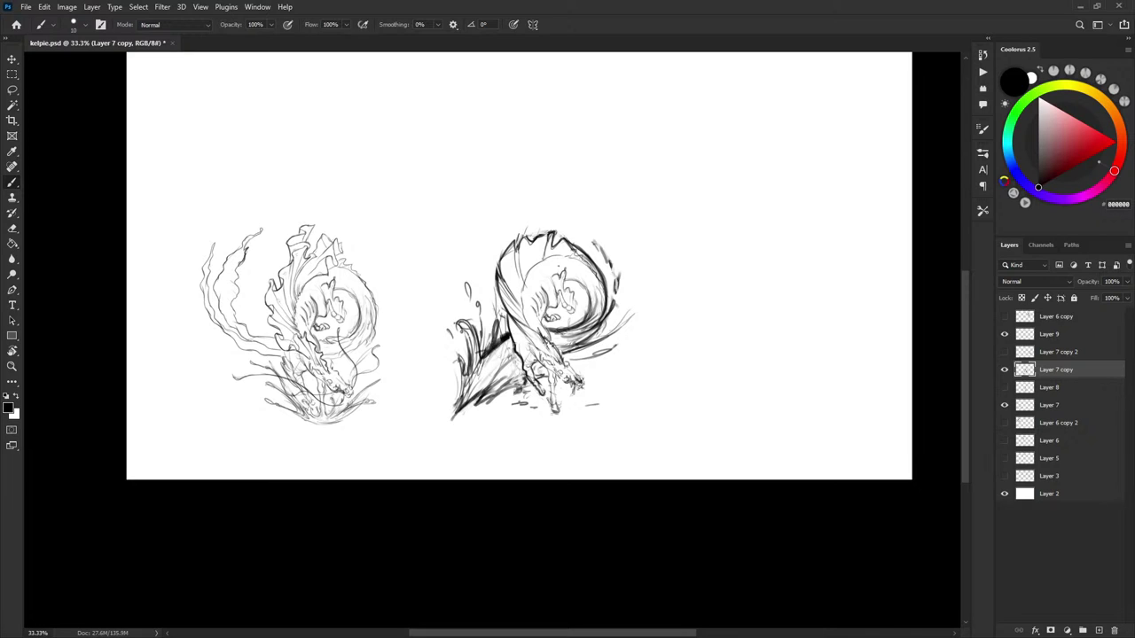
pyautogui.press('x')
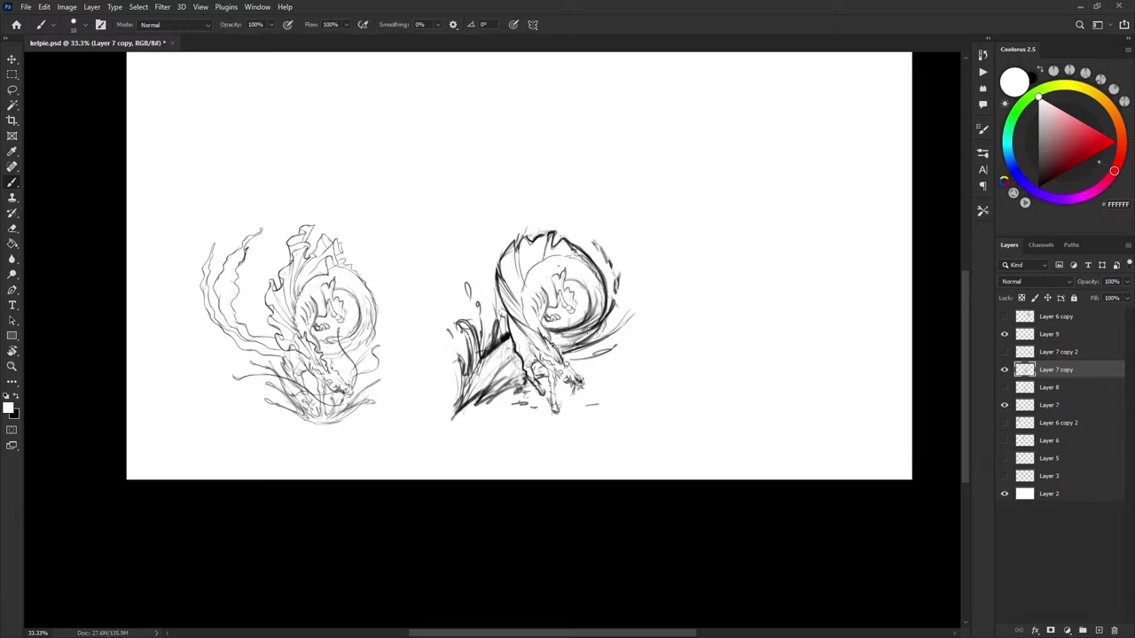
pyautogui.press('x')
pyautogui.moveTo(598, 313); pyautogui.dragTo(588, 273)
pyautogui.press('x')
pyautogui.press('x')
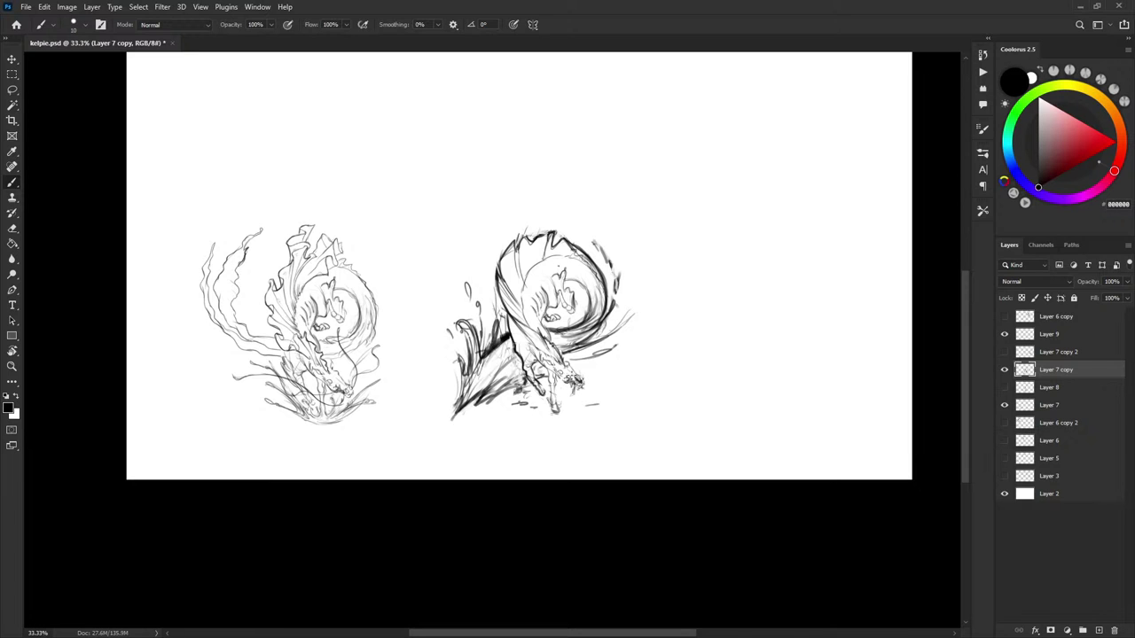
# Toggle the sketch layers to compare them and show Layer 7 copy 2 beside the current version
pyautogui.hotkey('ctrl', '+')
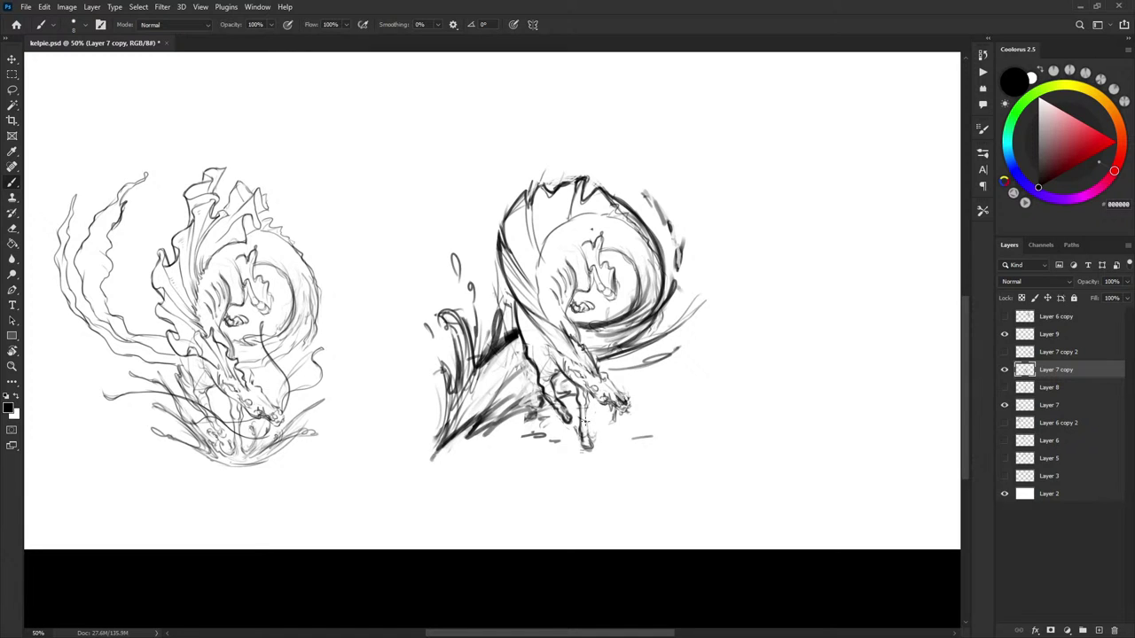
pyautogui.moveTo(621, 413)
pyautogui.mouseDown()
pyautogui.moveTo(698, 416)
pyautogui.moveTo(668, 345)
pyautogui.moveTo(733, 342)
pyautogui.mouseUp()
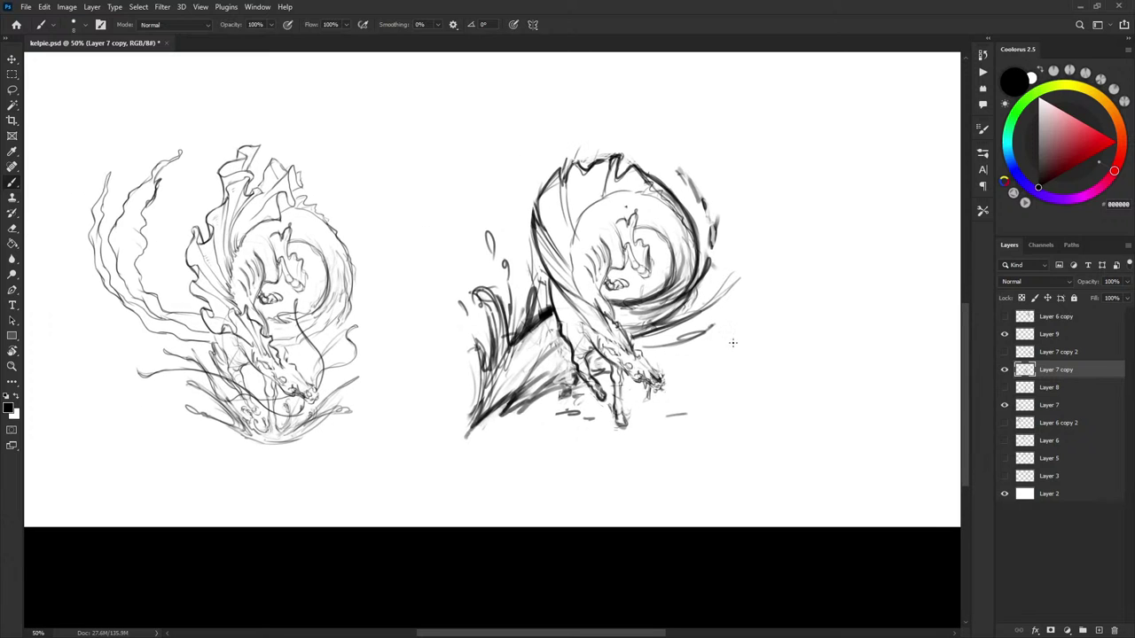
pyautogui.click(1004, 370)
pyautogui.click(1005, 388)
pyautogui.click(1004, 352)
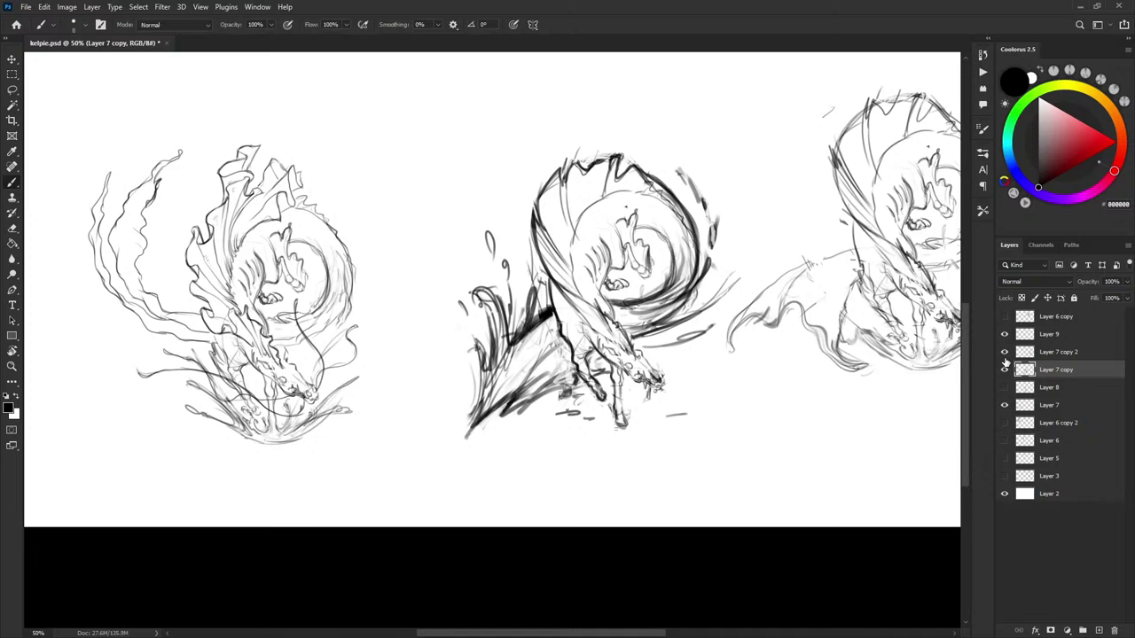
pyautogui.moveTo(886, 392); pyautogui.dragTo(783, 408)
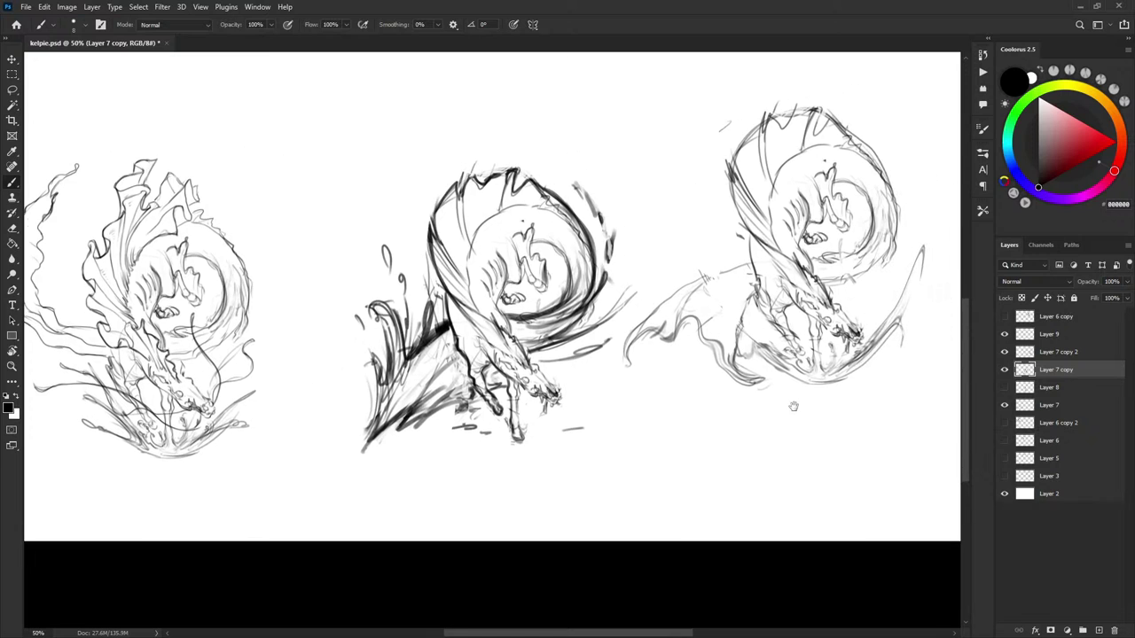
pyautogui.click(1005, 369)
pyautogui.click(1004, 370)
pyautogui.click(1004, 352)
pyautogui.click(1004, 352)
# Duplicate Layer 7 copy 2, hide the original and move the duplicate down and right, level with the other sketches
pyautogui.click(1047, 353)
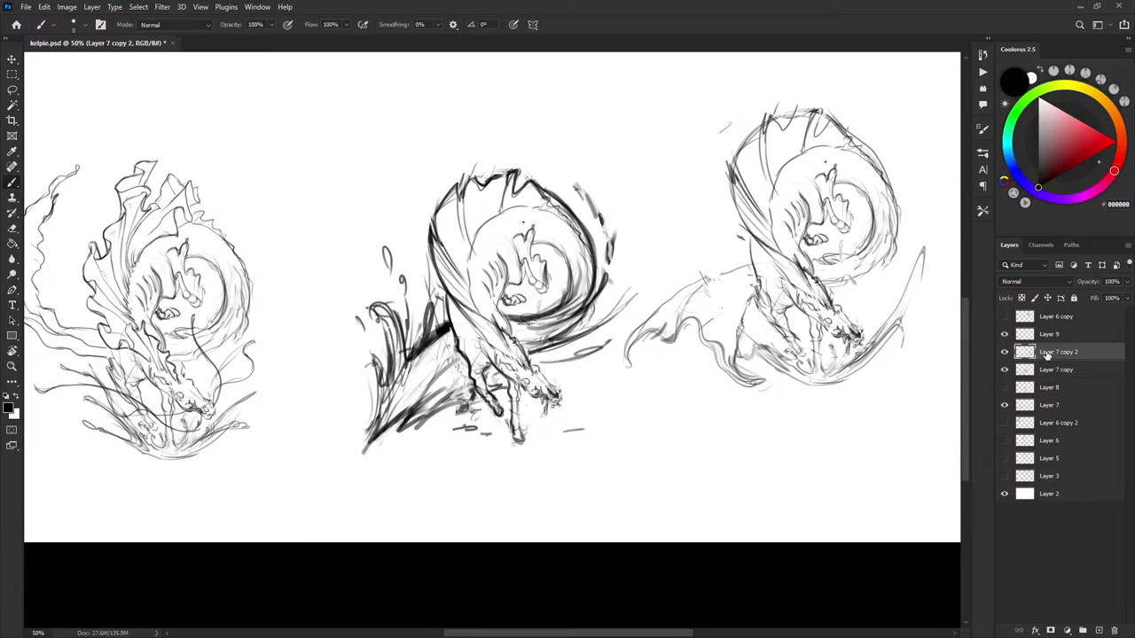
pyautogui.hotkey('ctrl', 'j')
pyautogui.click(1004, 370)
pyautogui.press('v')
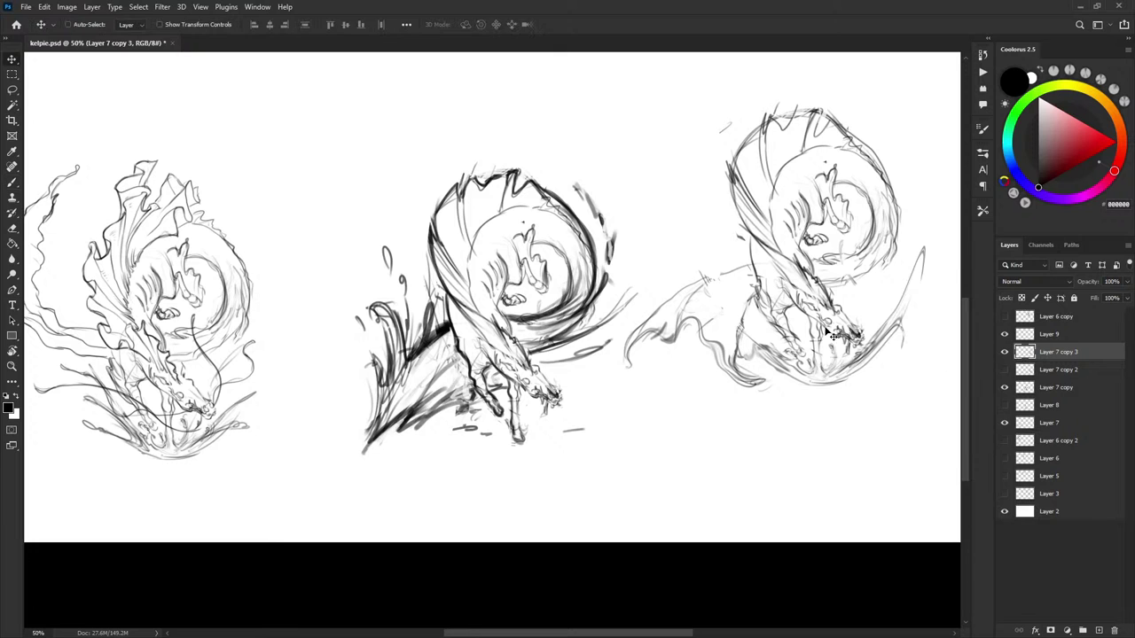
pyautogui.moveTo(826, 329); pyautogui.dragTo(861, 409)
pyautogui.moveTo(594, 464); pyautogui.dragTo(585, 458)
pyautogui.moveTo(364, 411); pyautogui.dragTo(477, 412)
# Copy the first kelpie's long wavy ribbons from Layer 7 onto a new layer and place it above Layer 7 copy 3
pyautogui.click(1006, 422)
pyautogui.click(1005, 423)
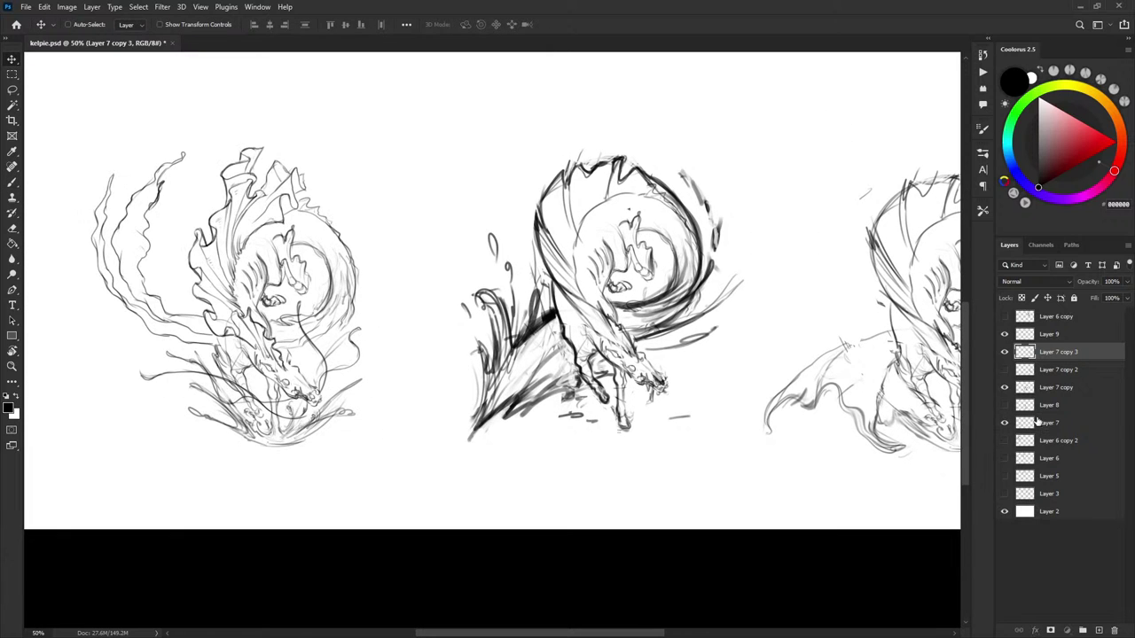
pyautogui.click(1046, 423)
pyautogui.press('l')
pyautogui.moveTo(211, 340)
pyautogui.mouseDown()
pyautogui.moveTo(112, 332)
pyautogui.moveTo(113, 132)
pyautogui.moveTo(180, 179)
pyautogui.moveTo(167, 253)
pyautogui.moveTo(196, 302)
pyautogui.mouseUp()
pyautogui.moveTo(763, 469)
pyautogui.mouseDown()
pyautogui.moveTo(641, 461)
pyautogui.moveTo(651, 468)
pyautogui.mouseUp()
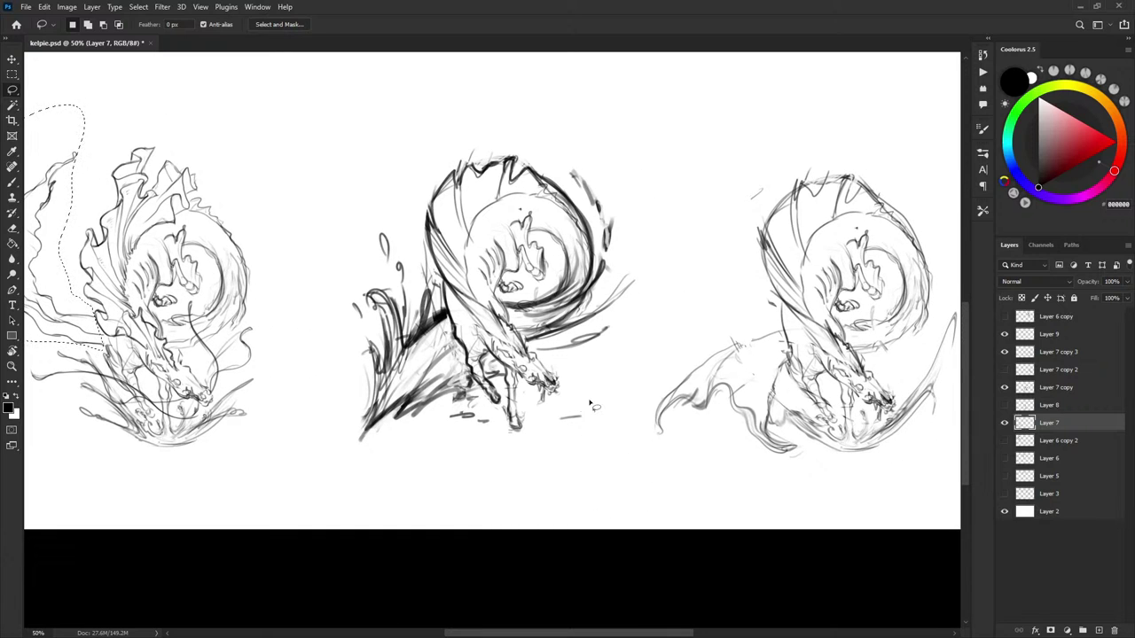
pyautogui.hotkey('ctrl', 'j')
pyautogui.moveTo(1061, 426); pyautogui.dragTo(1047, 355)
pyautogui.click(1004, 370)
pyautogui.click(1004, 370)
# Move the copied ribbons to the left side of the third kelpie and rotate them 7.75 degrees clockwise so they meet its neck
pyautogui.press('v')
pyautogui.moveTo(193, 330); pyautogui.dragTo(812, 291)
pyautogui.moveTo(892, 359)
pyautogui.mouseDown()
pyautogui.moveTo(787, 325)
pyautogui.moveTo(891, 351)
pyautogui.mouseUp()
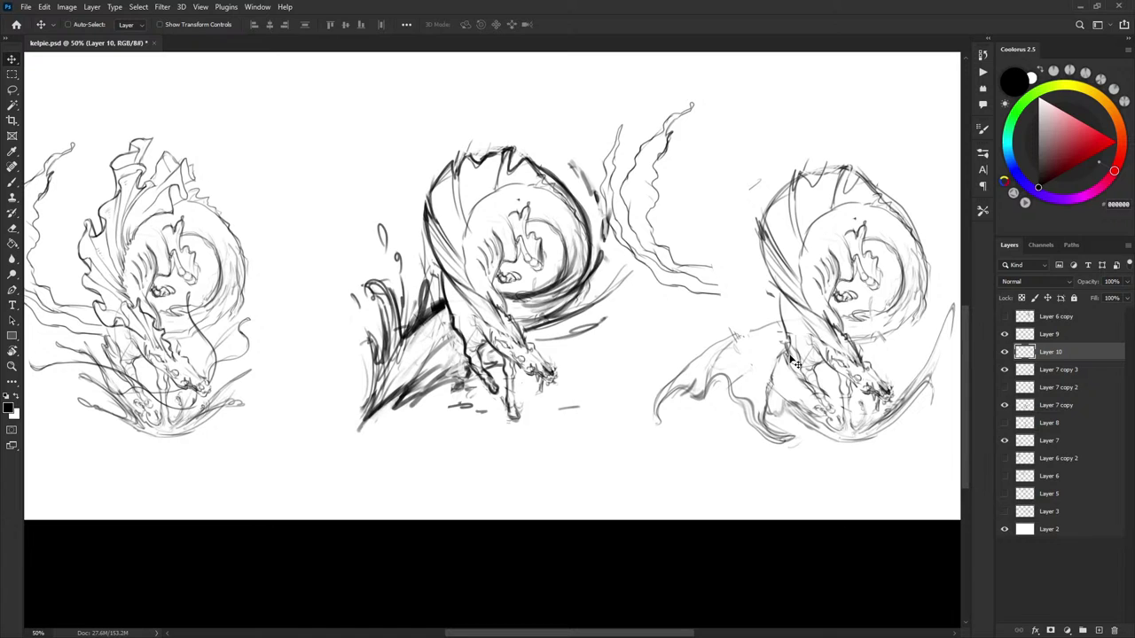
pyautogui.moveTo(739, 303); pyautogui.dragTo(757, 325)
pyautogui.hotkey('ctrl', 't')
pyautogui.moveTo(862, 126); pyautogui.dragTo(875, 144)
pyautogui.moveTo(789, 226)
pyautogui.mouseDown()
pyautogui.moveTo(786, 205)
pyautogui.moveTo(774, 228)
pyautogui.mouseUp()
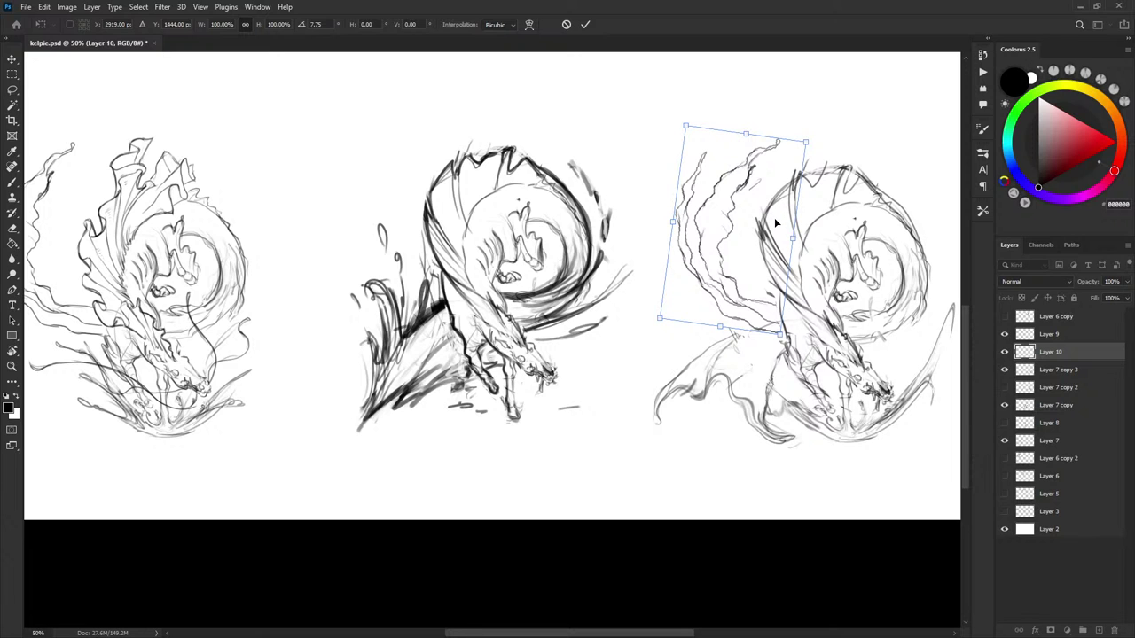
pyautogui.press('Return')
pyautogui.moveTo(836, 341); pyautogui.dragTo(816, 306)
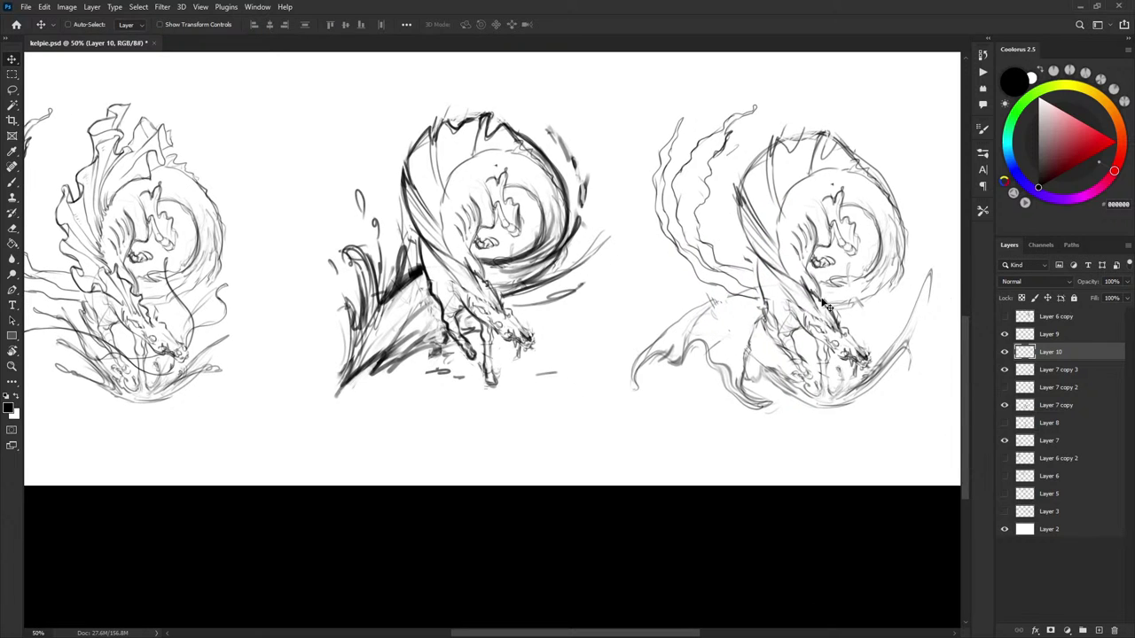
# Lasso the flowing fin at the third kelpie's lower left on Layer 7 copy 3, delete it and clear the selection
pyautogui.click(1004, 370)
pyautogui.click(1004, 369)
pyautogui.click(1044, 372)
pyautogui.press('l')
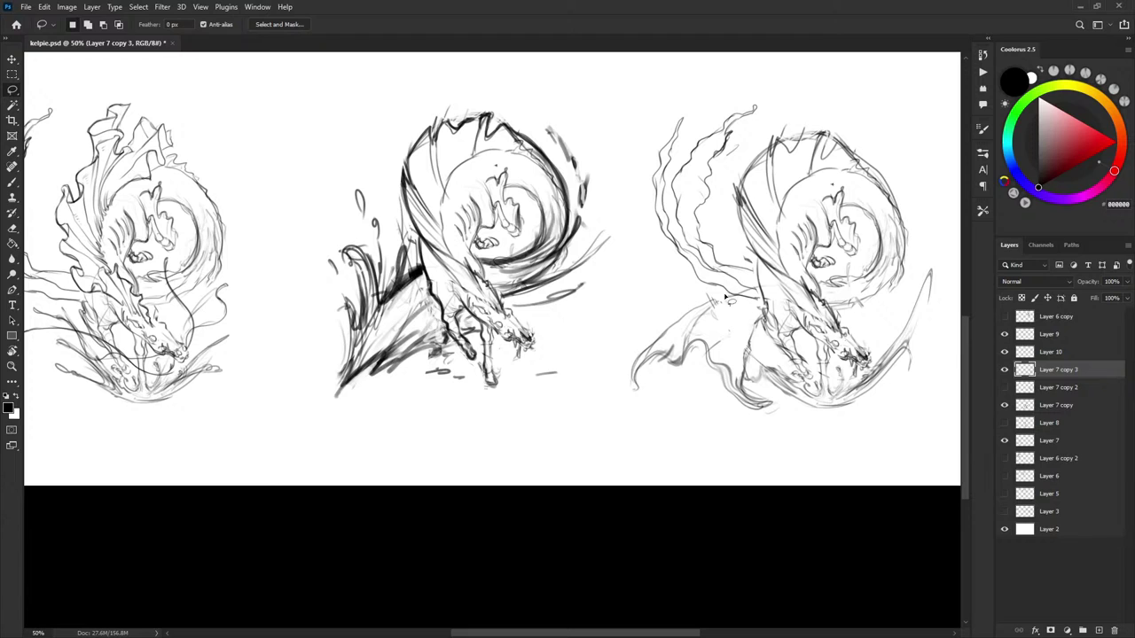
pyautogui.moveTo(724, 298)
pyautogui.mouseDown()
pyautogui.moveTo(758, 345)
pyautogui.moveTo(756, 379)
pyautogui.moveTo(681, 411)
pyautogui.moveTo(663, 312)
pyautogui.mouseUp()
pyautogui.press('Delete')
pyautogui.hotkey('ctrl', 'd')
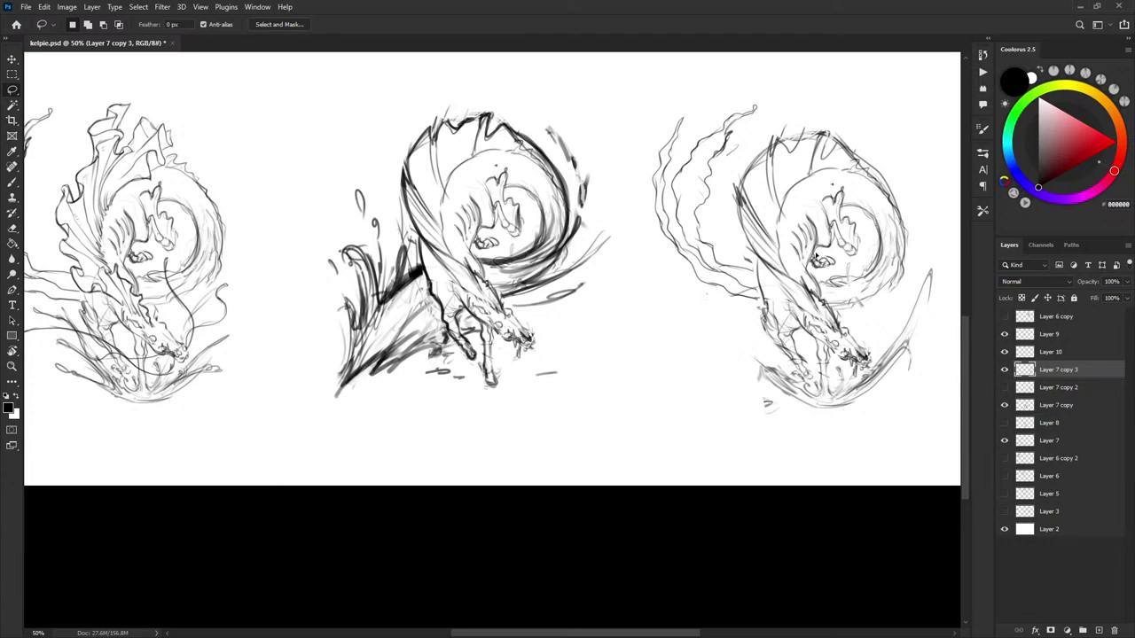
# Sketch black splash strokes and loops on both sides of the water around the third kelpie's hooves, undoing unwanted strokes
pyautogui.press('b')
pyautogui.moveTo(761, 367); pyautogui.dragTo(792, 399)
pyautogui.moveTo(717, 328)
pyautogui.mouseDown()
pyautogui.moveTo(806, 397)
pyautogui.moveTo(744, 358)
pyautogui.mouseUp()
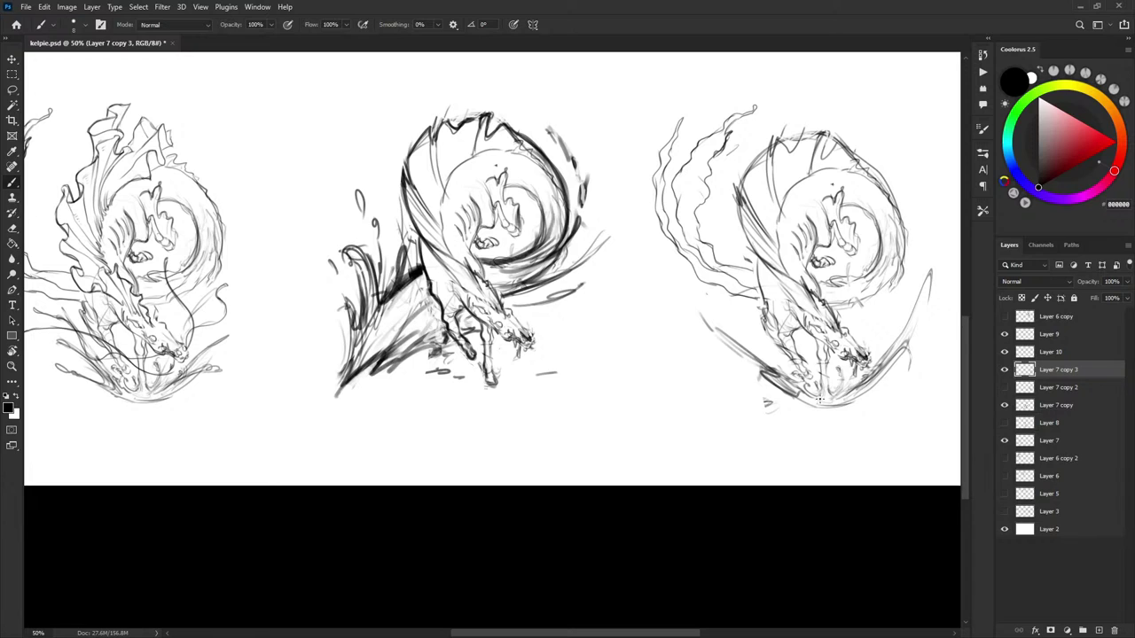
pyautogui.moveTo(810, 376); pyautogui.dragTo(796, 386)
pyautogui.hotkey('ctrl', 'z')
pyautogui.hotkey('ctrl', 'z')
pyautogui.moveTo(729, 372)
pyautogui.mouseDown()
pyautogui.moveTo(698, 337)
pyautogui.moveTo(707, 333)
pyautogui.mouseUp()
pyautogui.moveTo(888, 302); pyautogui.dragTo(884, 328)
pyautogui.moveTo(892, 390); pyautogui.dragTo(861, 390)
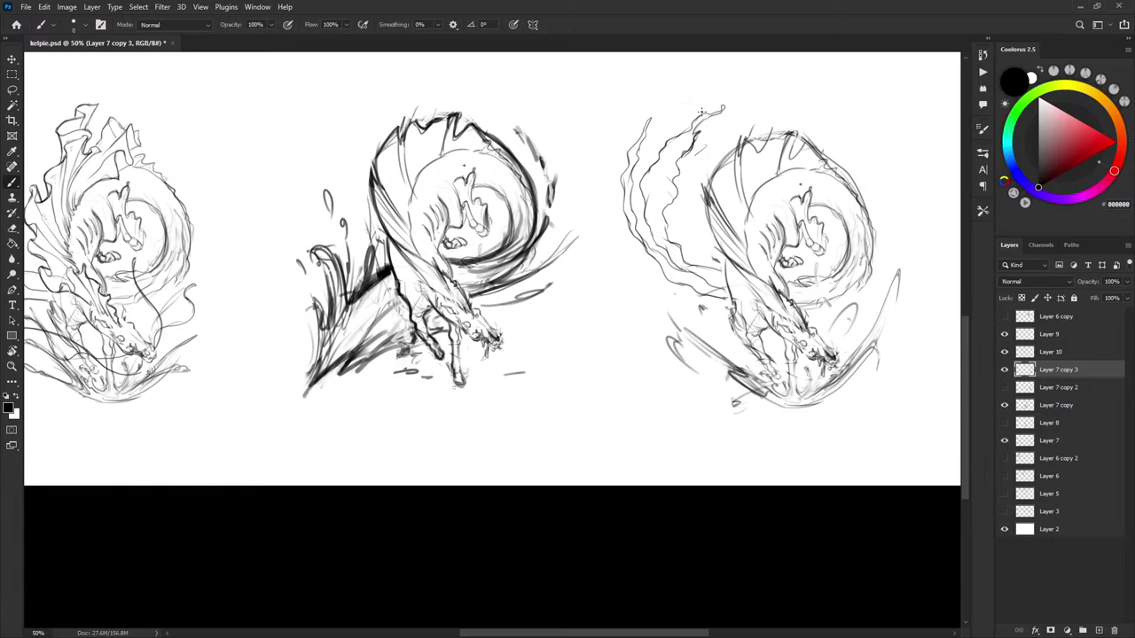
# Lasso a freehand selection around the third kelpie's ribbons, front and most of its coil
pyautogui.press('l')
pyautogui.moveTo(613, 181)
pyautogui.mouseDown()
pyautogui.moveTo(693, 273)
pyautogui.moveTo(645, 136)
pyautogui.moveTo(630, 271)
pyautogui.moveTo(689, 229)
pyautogui.moveTo(691, 79)
pyautogui.moveTo(599, 146)
pyautogui.mouseUp()
pyautogui.hotkey('ctrl', 'd')
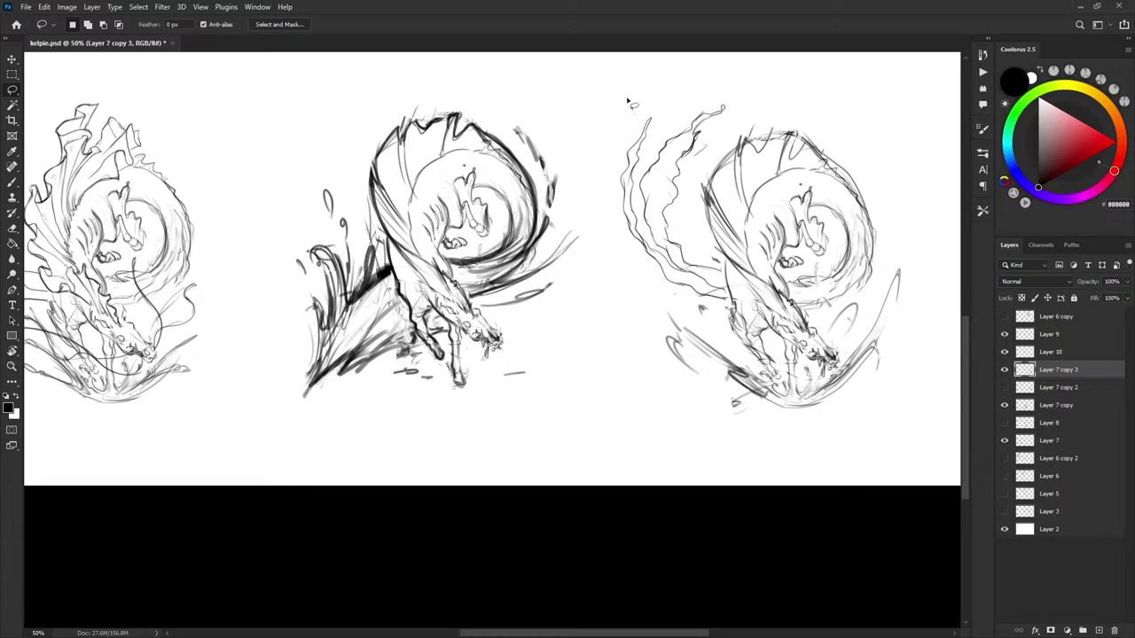
pyautogui.moveTo(633, 104)
pyautogui.mouseDown()
pyautogui.moveTo(853, 239)
pyautogui.moveTo(636, 94)
pyautogui.mouseUp()
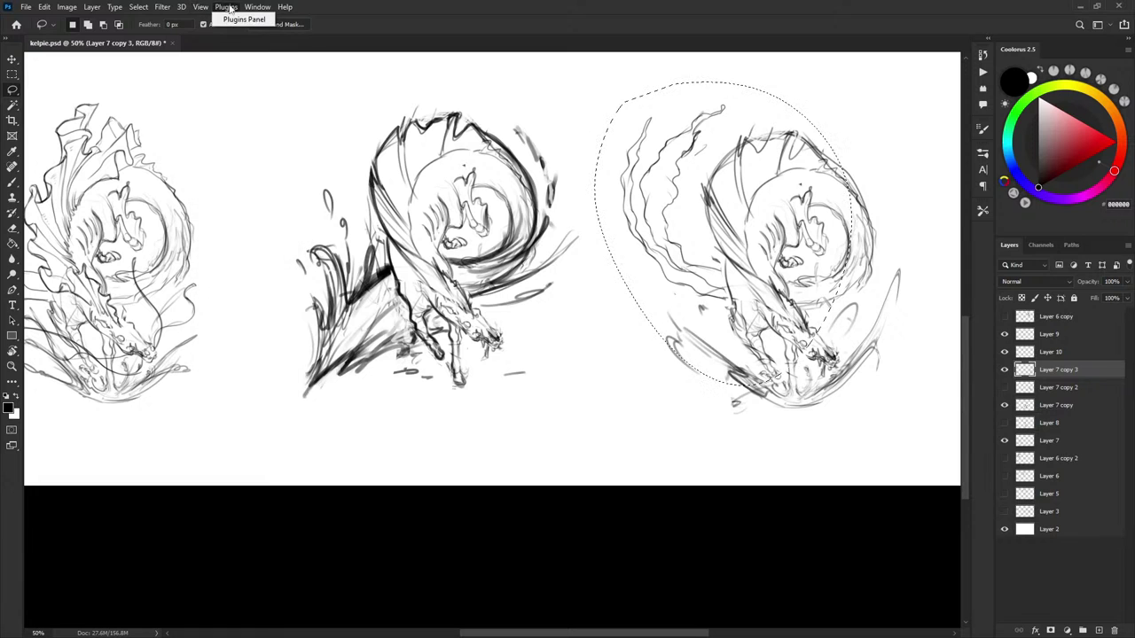
pyautogui.click(200, 7)
pyautogui.moveTo(178, 9)
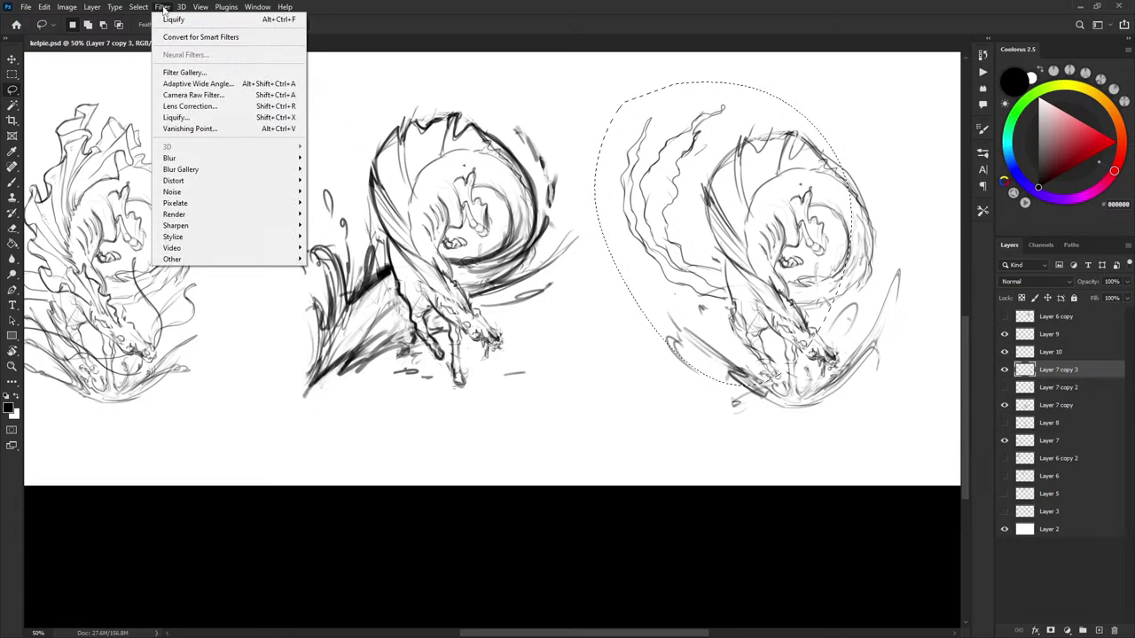
pyautogui.click(202, 117)
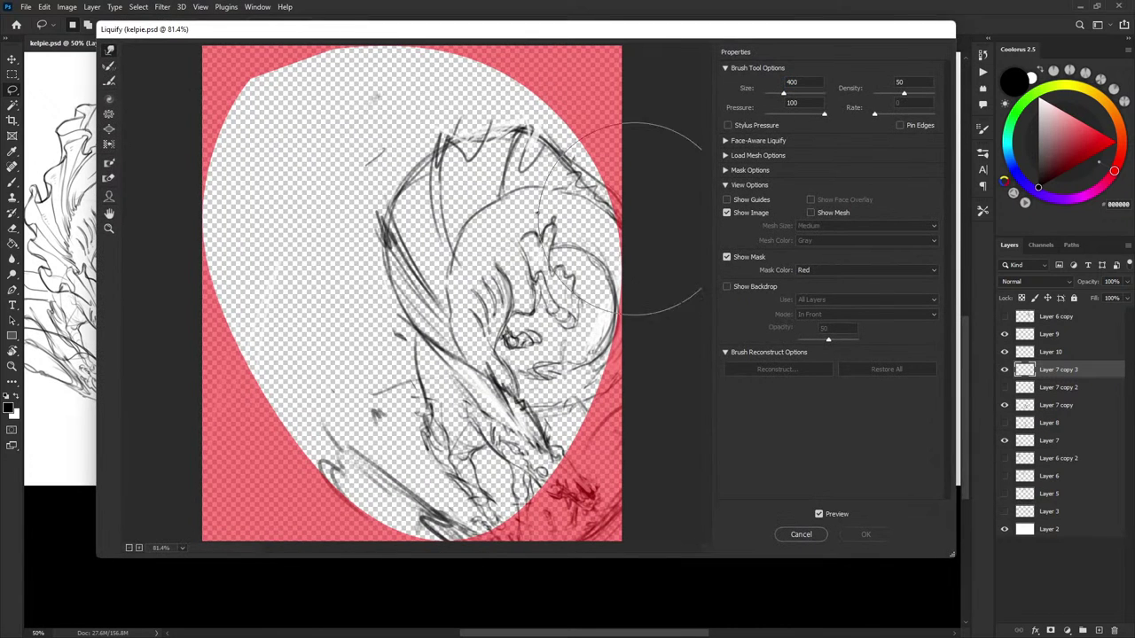
pyautogui.click(847, 533)
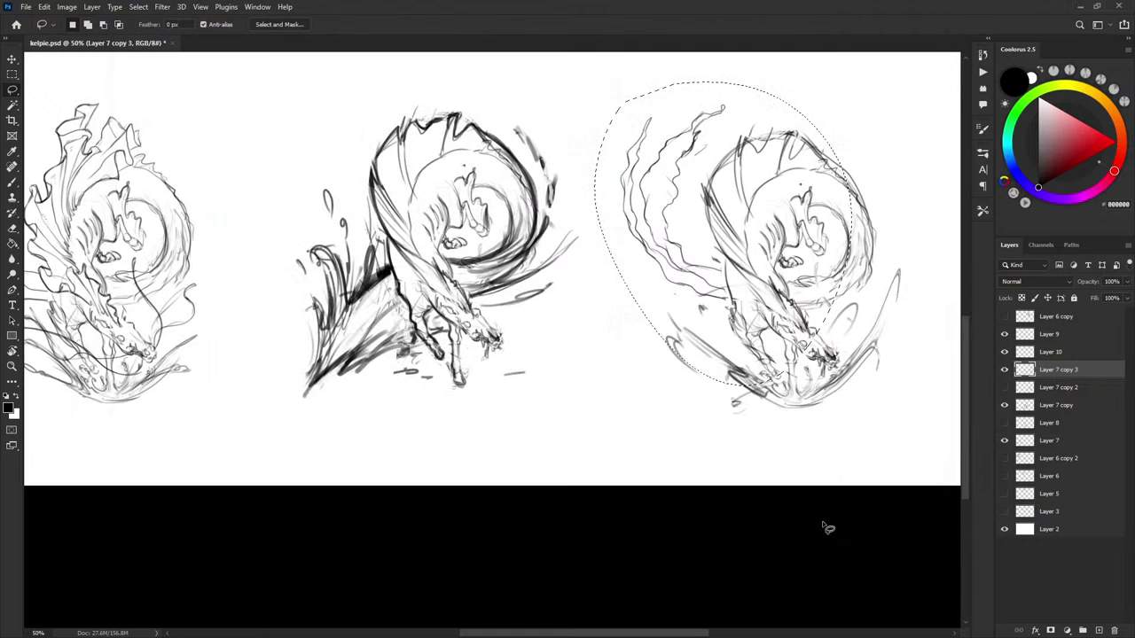
# Toggle Layer 10 to check the ribbons and merge it down into Layer 7 copy 3
pyautogui.click(1005, 353)
pyautogui.click(1005, 356)
pyautogui.click(1036, 356)
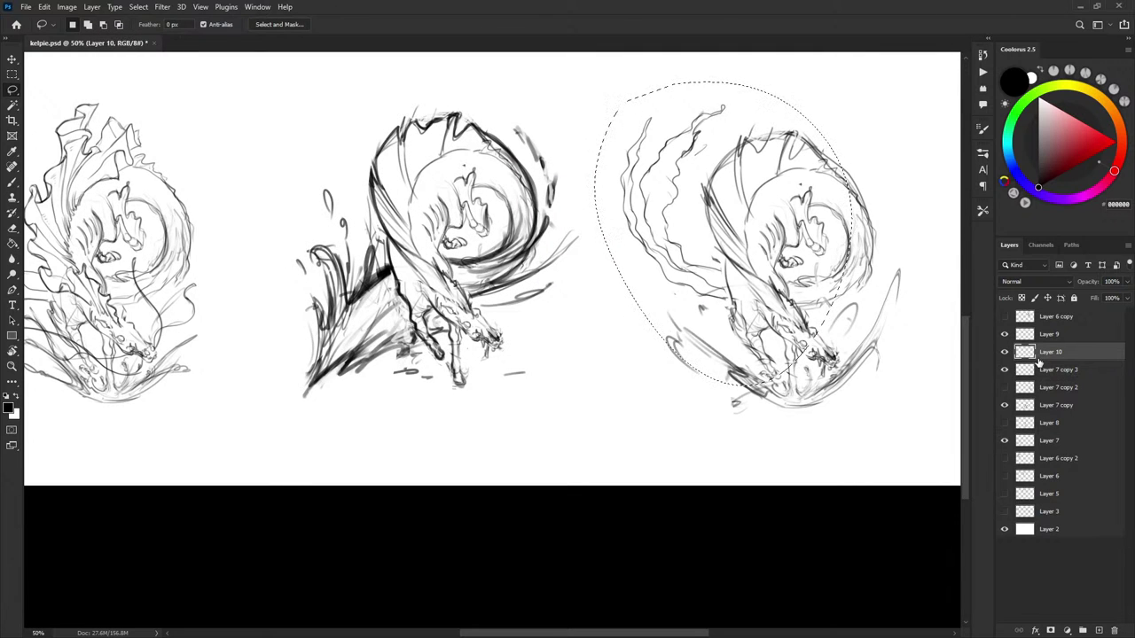
pyautogui.hotkey('ctrl', 'e')
# Use Liquify with a size 400 brush to push the selected ribbons outward, away from the third kelpie's body
pyautogui.click(162, 7)
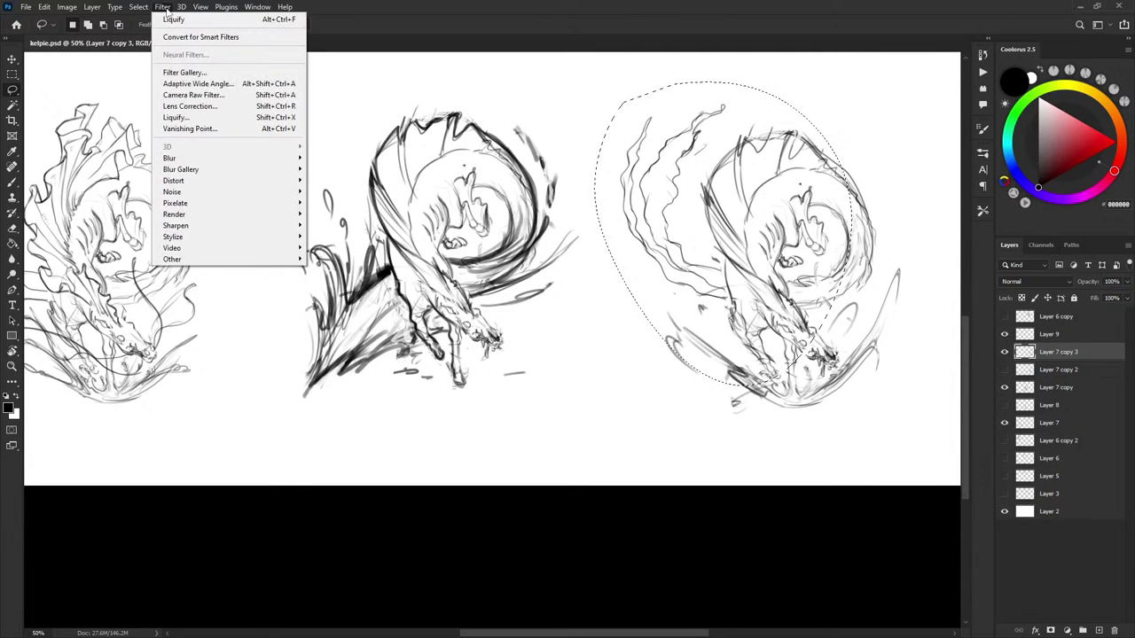
pyautogui.click(211, 117)
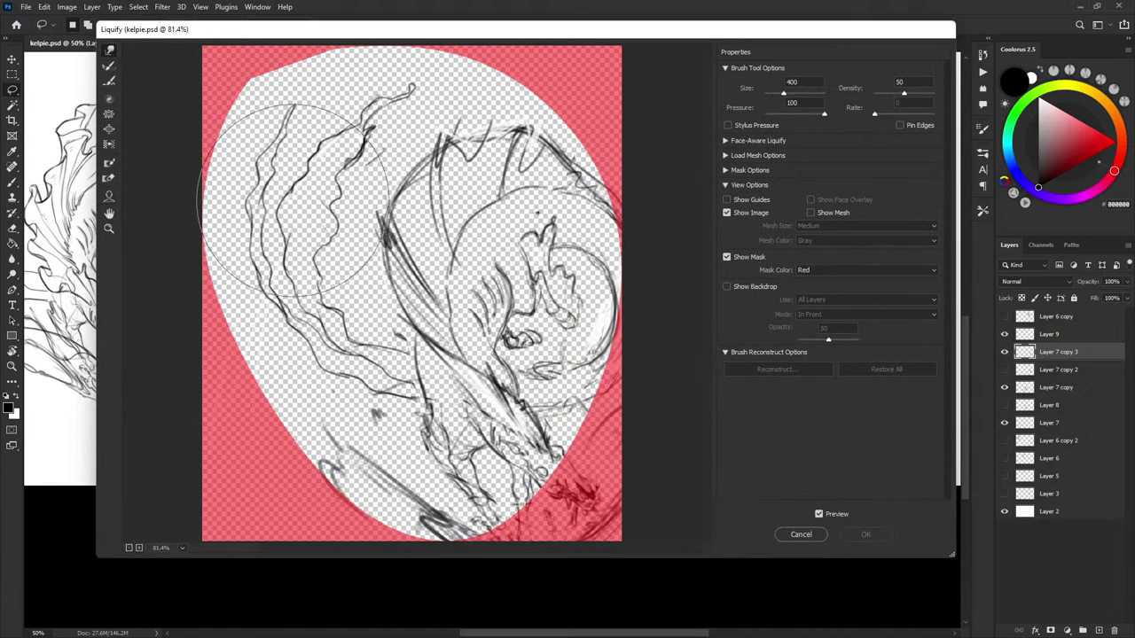
pyautogui.moveTo(293, 201); pyautogui.dragTo(283, 195)
pyautogui.moveTo(297, 147)
pyautogui.mouseDown()
pyautogui.moveTo(342, 102)
pyautogui.moveTo(370, 115)
pyautogui.moveTo(357, 110)
pyautogui.moveTo(332, 167)
pyautogui.moveTo(344, 121)
pyautogui.mouseUp()
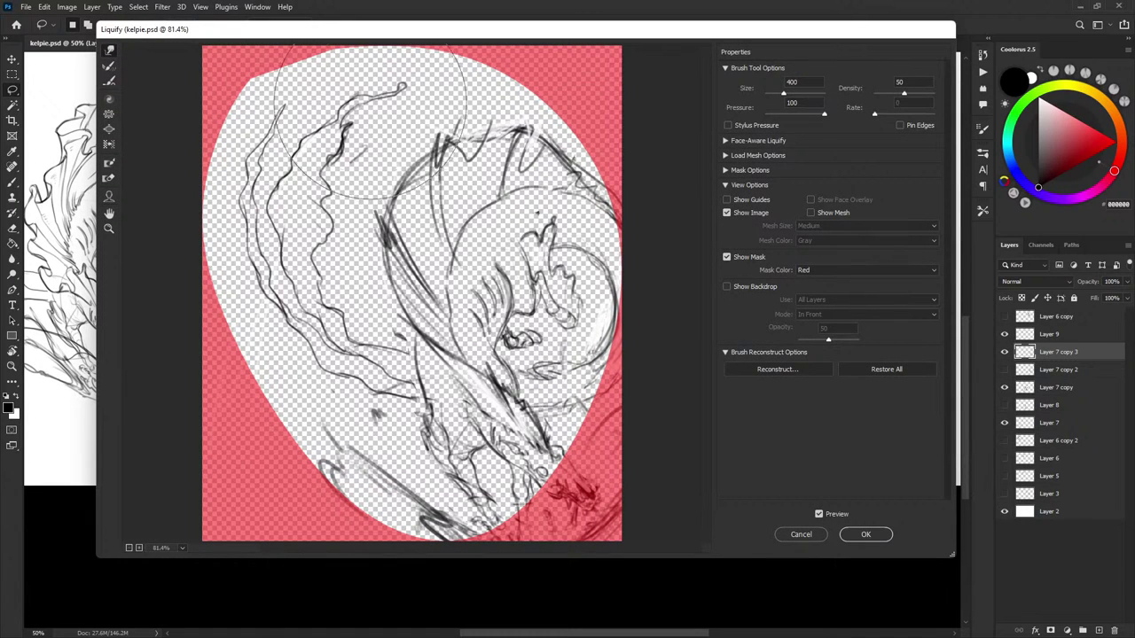
# Reduce the Liquify brush to size 200, adjust the ribbon tips and outer edge, and apply the distortion
pyautogui.press('[')
pyautogui.press('[')
pyautogui.press('[')
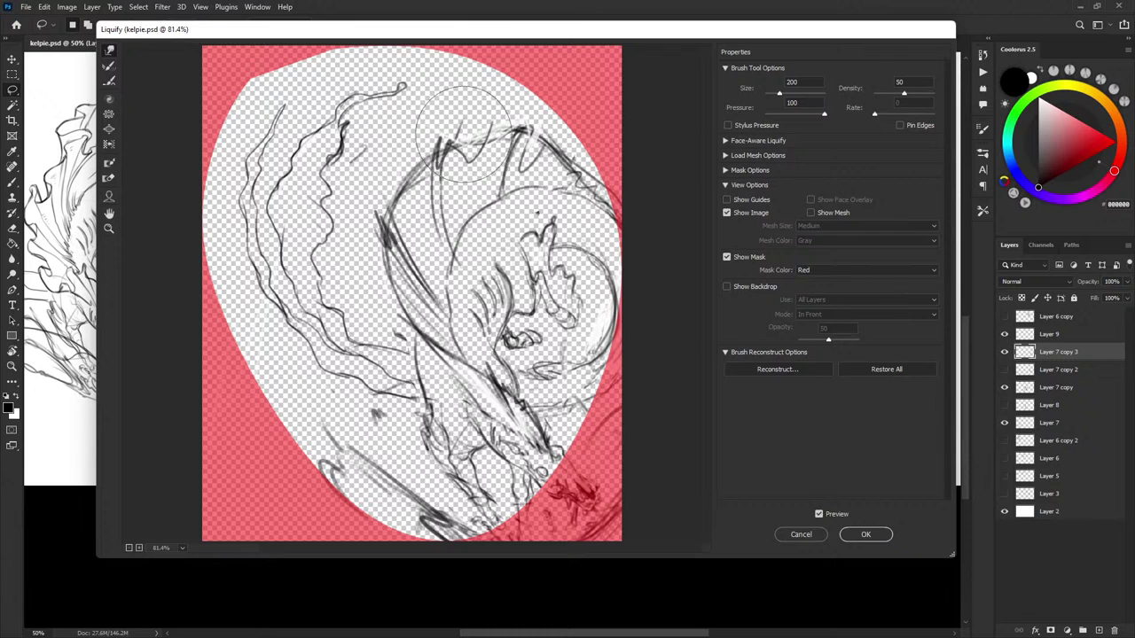
pyautogui.moveTo(396, 100); pyautogui.dragTo(392, 94)
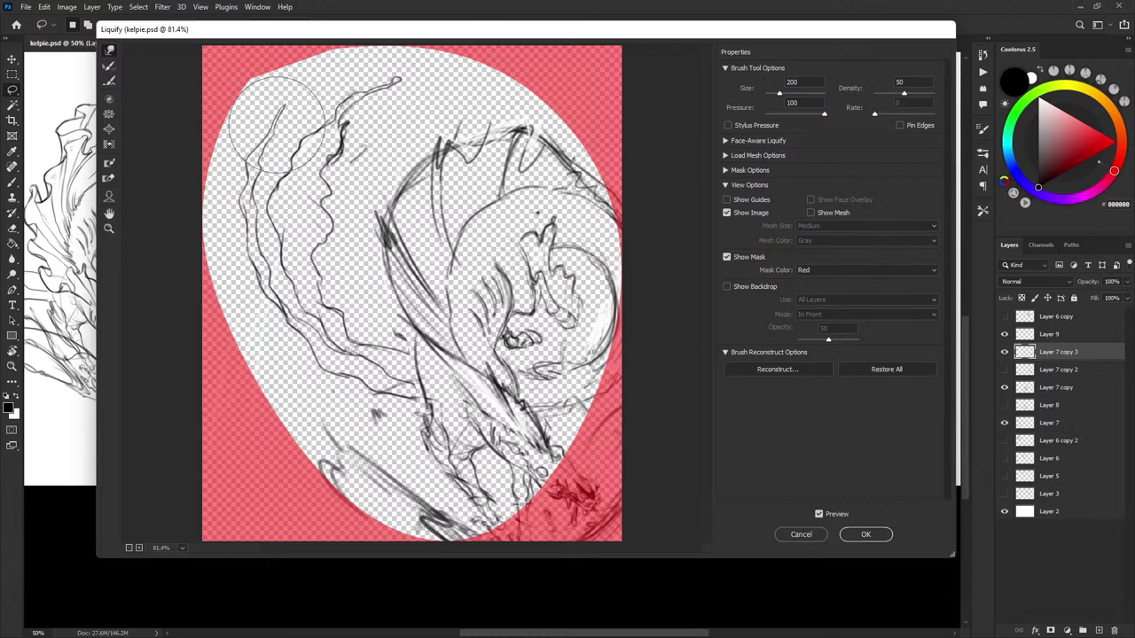
pyautogui.moveTo(277, 124); pyautogui.dragTo(265, 126)
pyautogui.moveTo(253, 201); pyautogui.dragTo(248, 199)
pyautogui.click(864, 532)
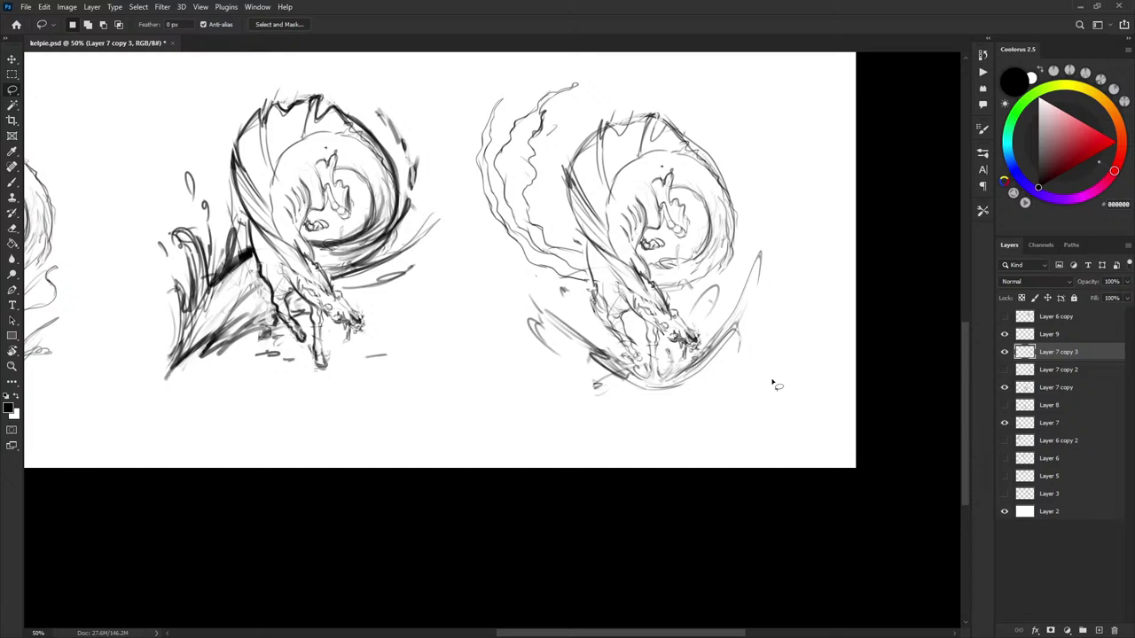
# Try rotating the third kelpie sketch about 10 degrees clockwise and undo the rotation
pyautogui.hotkey('ctrl', 't')
pyautogui.moveTo(791, 255); pyautogui.dragTo(803, 286)
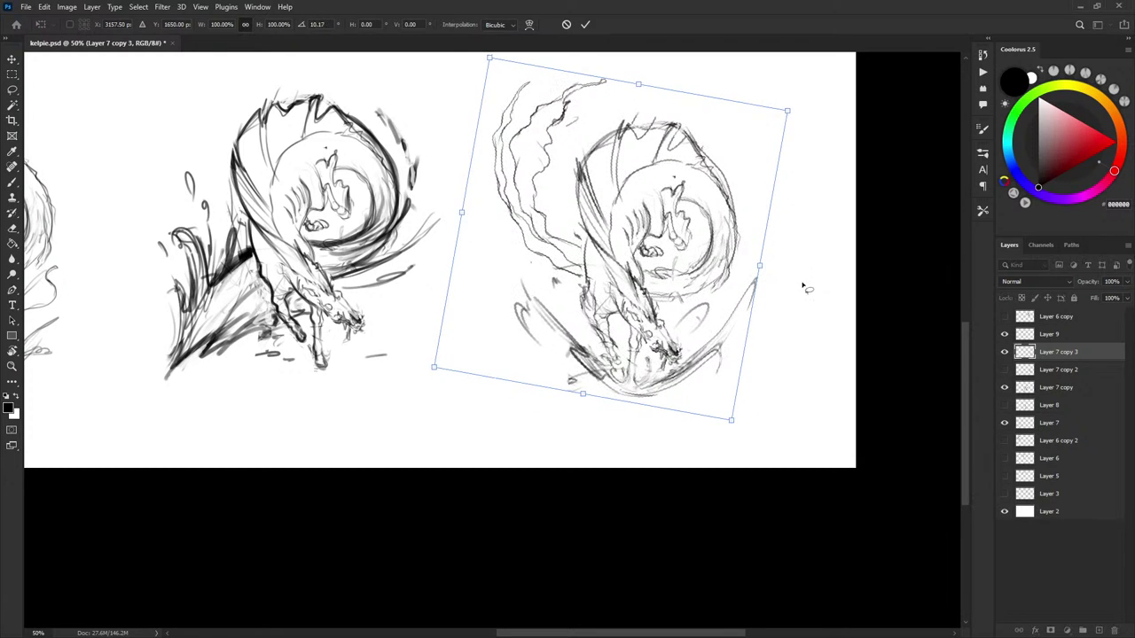
pyautogui.press('Return')
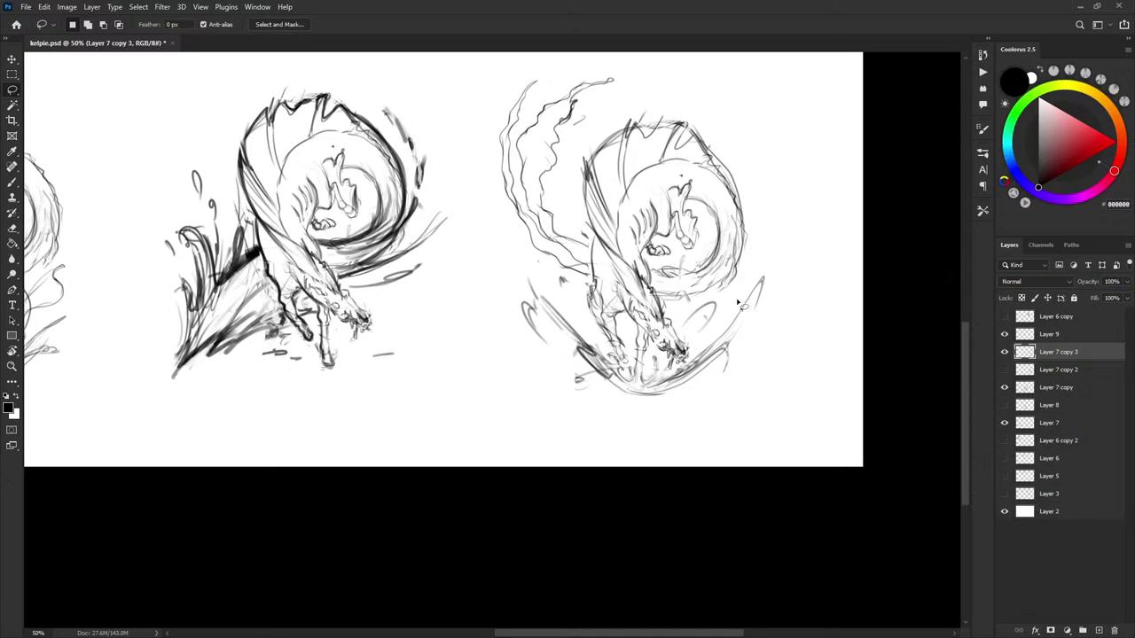
pyautogui.press('b')
pyautogui.press('x')
pyautogui.moveTo(538, 262); pyautogui.dragTo(671, 249)
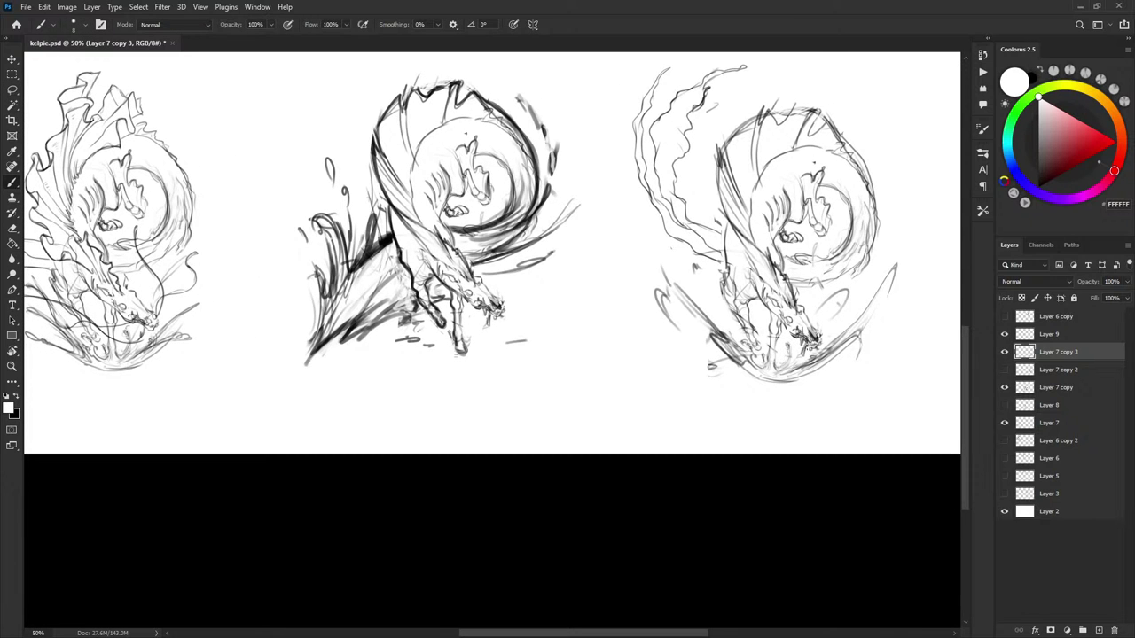
pyautogui.hotkey('ctrl', 'z')
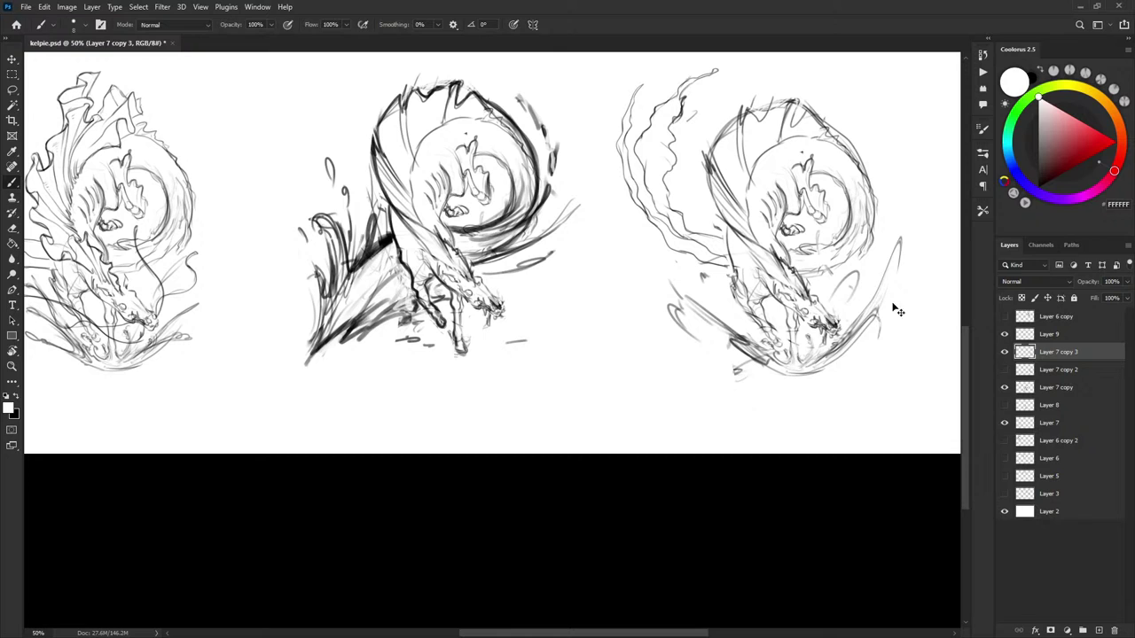
# Rotate the third kelpie sketch very slightly clockwise
pyautogui.hotkey('ctrl', 't')
pyautogui.moveTo(929, 312); pyautogui.dragTo(930, 317)
pyautogui.press('Return')
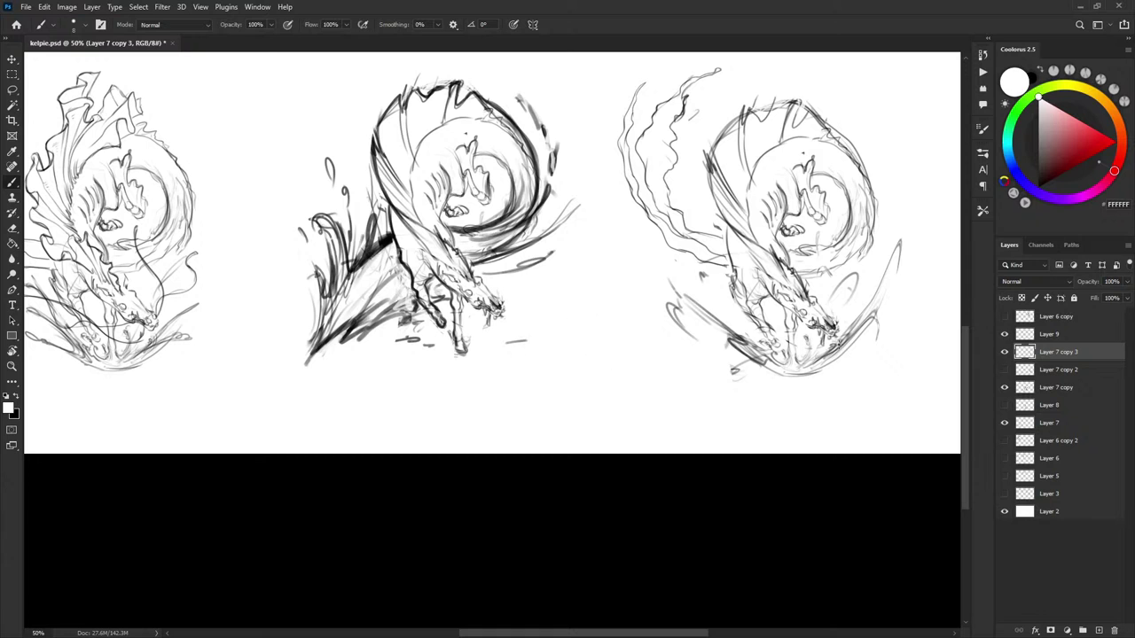
# Draw long curving black tendrils from the third kelpie's head, one sweeping left over the splash and one rising toward the coil
pyautogui.press('x')
pyautogui.hscroll(-4, 798, 359)
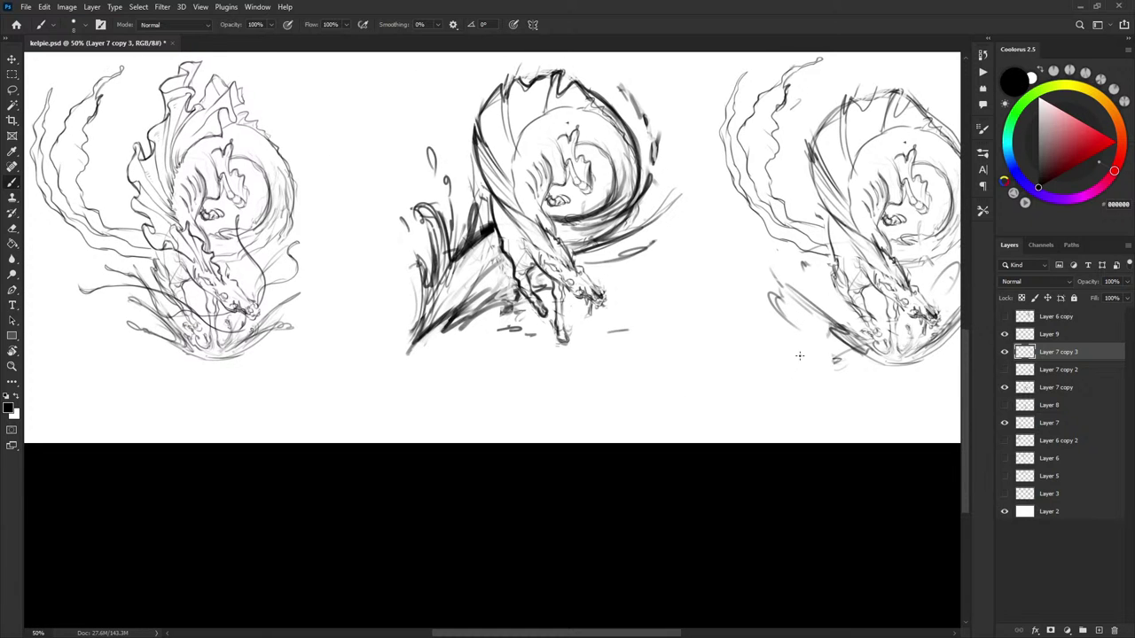
pyautogui.moveTo(728, 280); pyautogui.dragTo(957, 337)
pyautogui.hscroll(3, 957, 337)
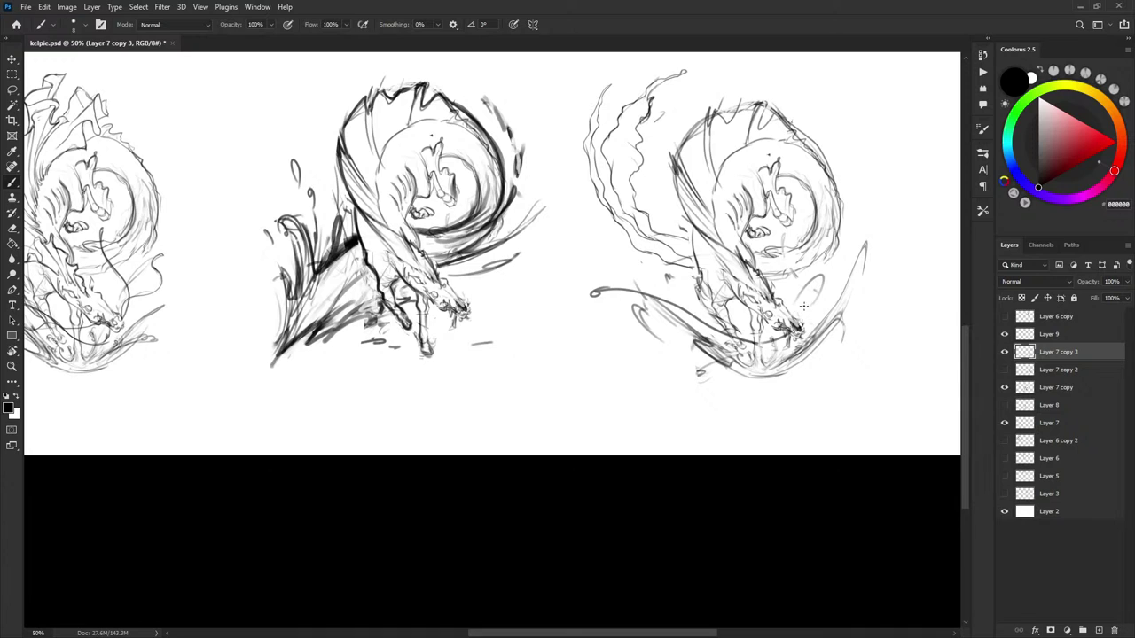
pyautogui.moveTo(801, 322)
pyautogui.mouseDown()
pyautogui.moveTo(786, 233)
pyautogui.moveTo(802, 322)
pyautogui.moveTo(813, 281)
pyautogui.mouseUp()
pyautogui.hotkey('ctrl', 'z')
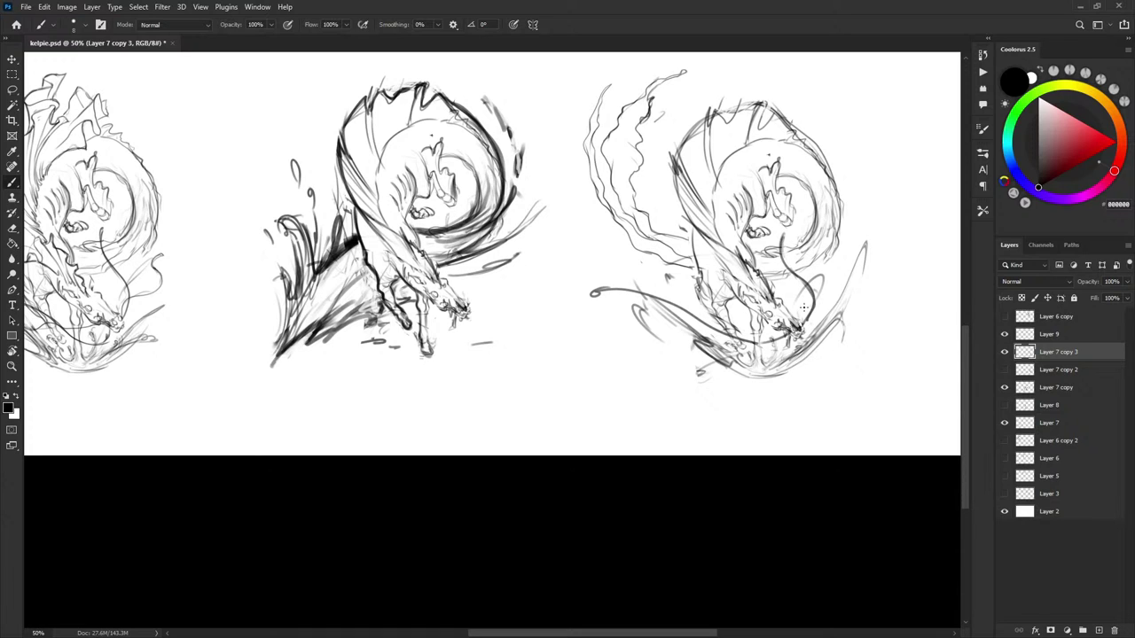
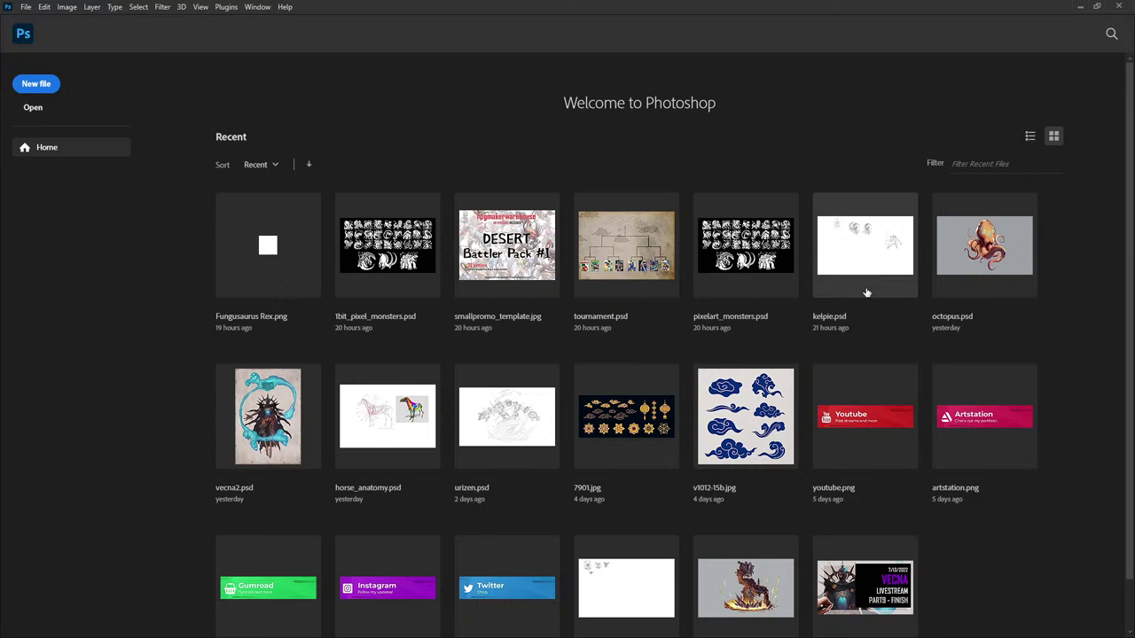
# Reopen kelpie.psd from the recent files and view the sketches at 50%
pyautogui.click(873, 289)
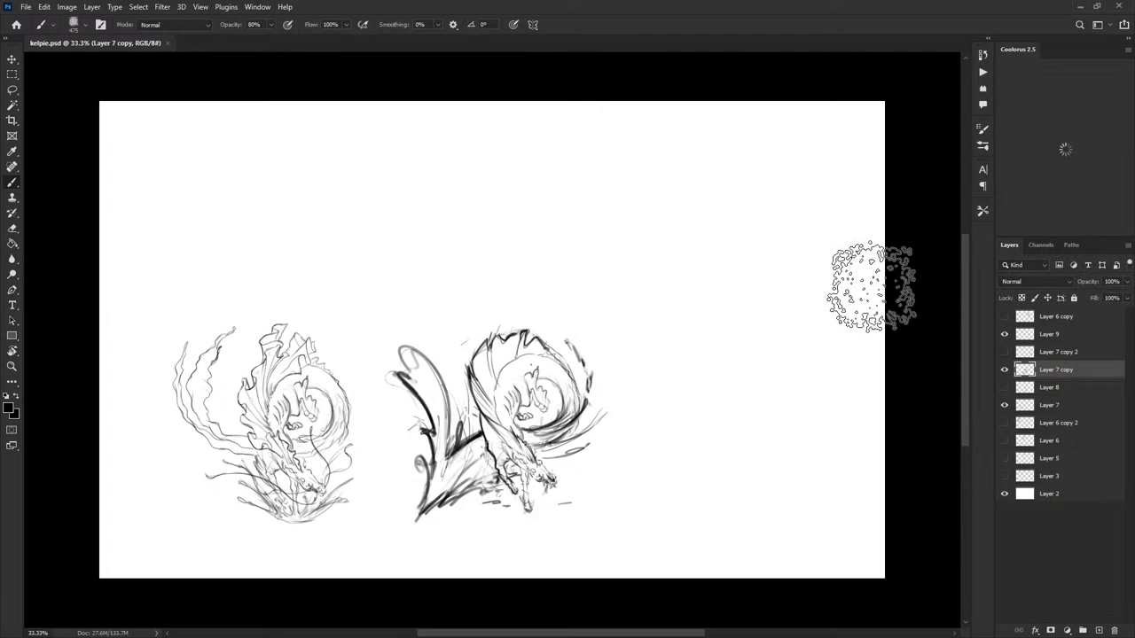
pyautogui.moveTo(595, 384)
pyautogui.mouseDown()
pyautogui.moveTo(704, 360)
pyautogui.moveTo(517, 259)
pyautogui.mouseUp()
pyautogui.hotkey('ctrl', '+')
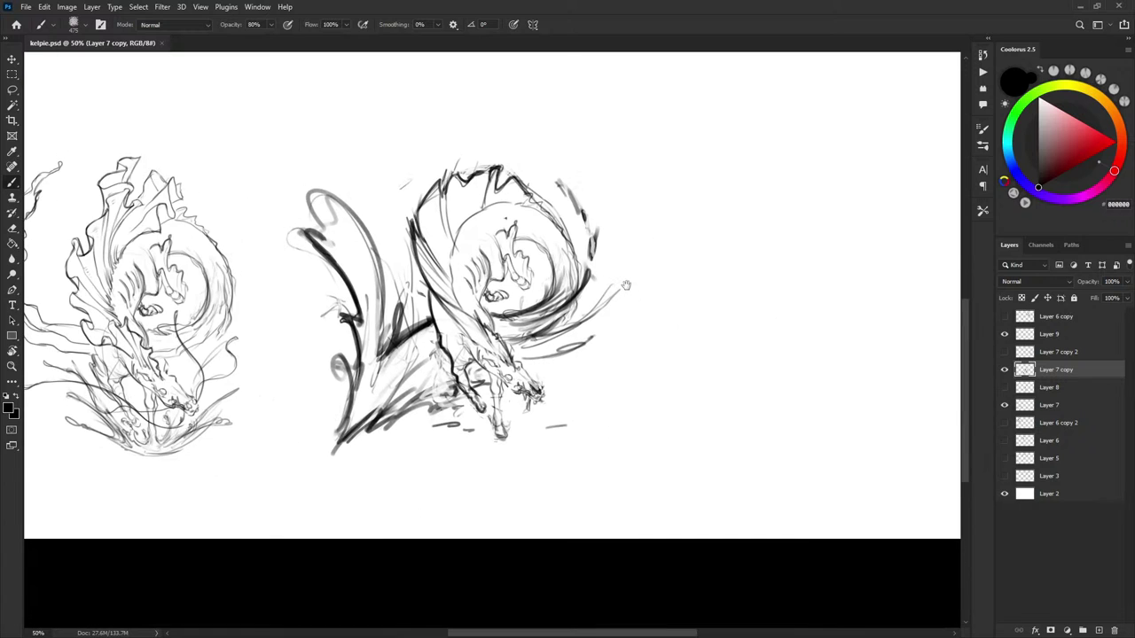
# Choose the sketchfaderound brush, undo the test stroke and reduce the brush size to 10 px
pyautogui.rightClick(688, 268)
pyautogui.click(972, 390)
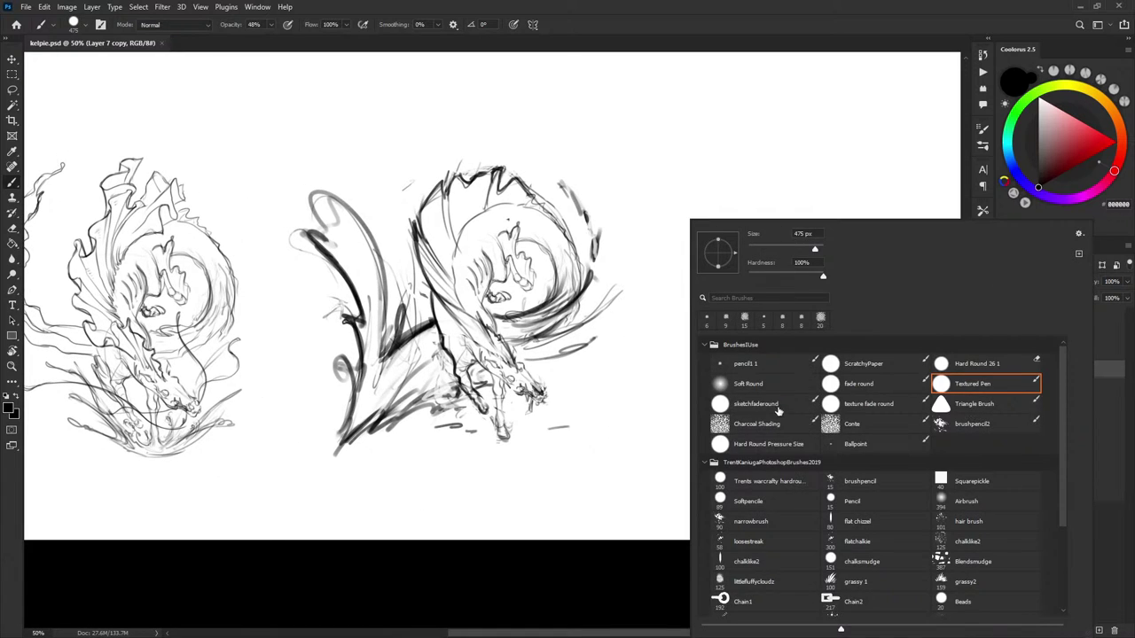
pyautogui.click(778, 409)
pyautogui.moveTo(610, 246); pyautogui.dragTo(767, 326)
pyautogui.hotkey('ctrl', 'z')
pyautogui.press('[')
pyautogui.press('[')
pyautogui.press('[')
pyautogui.press('[')
pyautogui.press('[')
pyautogui.press('[')
pyautogui.press('[')
pyautogui.press('[')
pyautogui.press('[')
pyautogui.press('[')
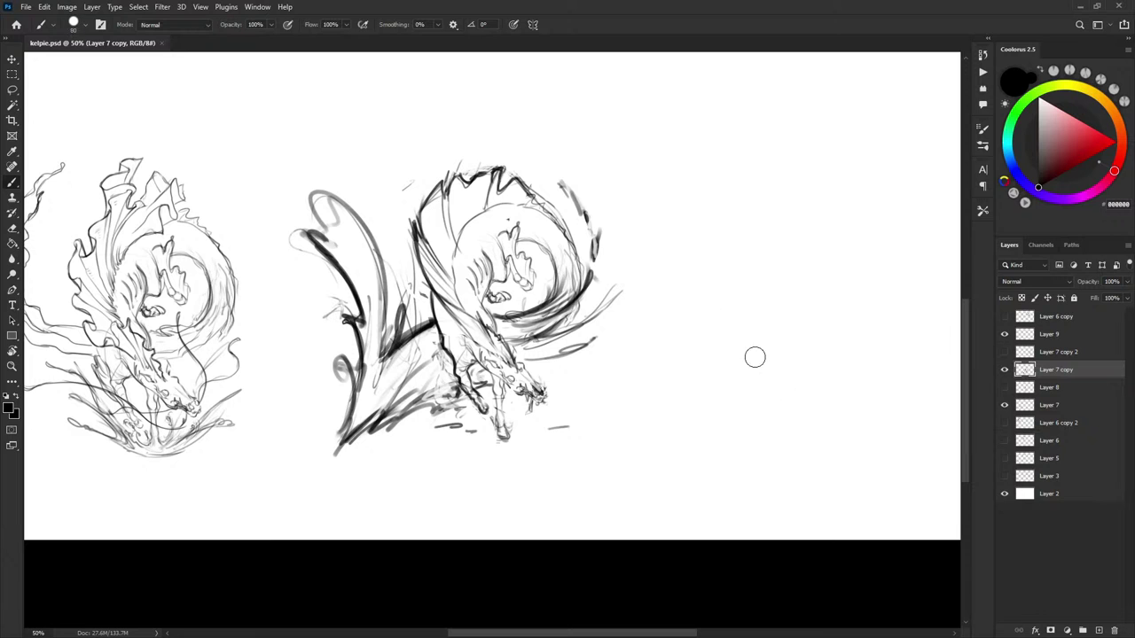
pyautogui.moveTo(753, 408)
pyautogui.mouseDown()
pyautogui.moveTo(694, 367)
pyautogui.moveTo(741, 393)
pyautogui.moveTo(761, 389)
pyautogui.mouseUp()
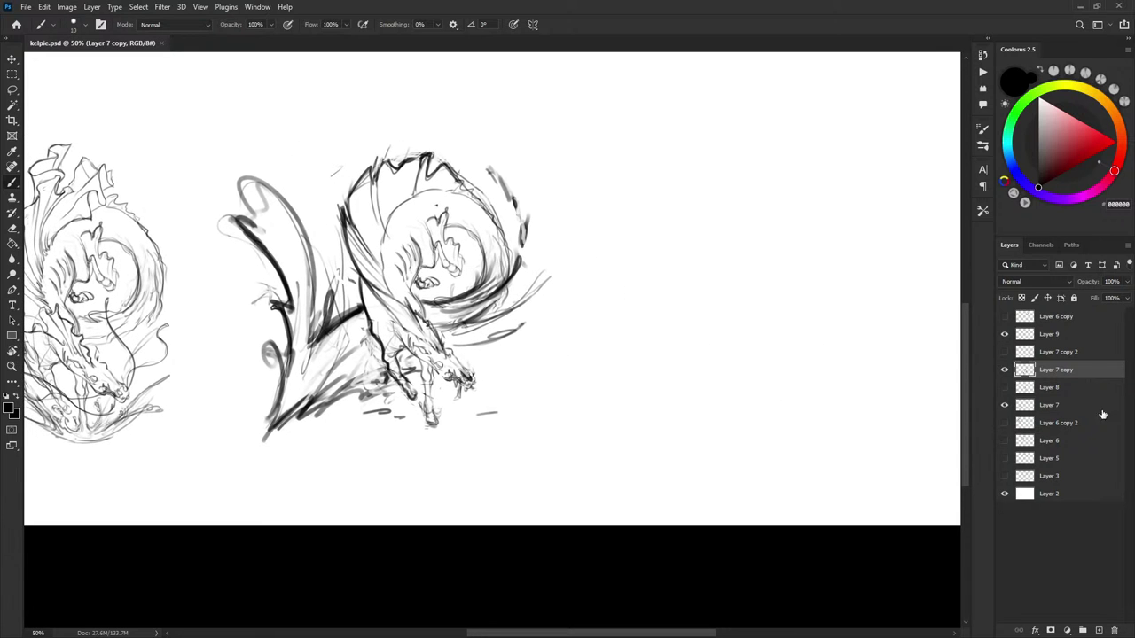
# Toggle the sketch layers, show Layer 7 copy 2 and move it down and right, level with the other kelpies
pyautogui.moveTo(1006, 370); pyautogui.dragTo(1006, 334)
pyautogui.click(1005, 368)
pyautogui.click(1004, 352)
pyautogui.click(1046, 354)
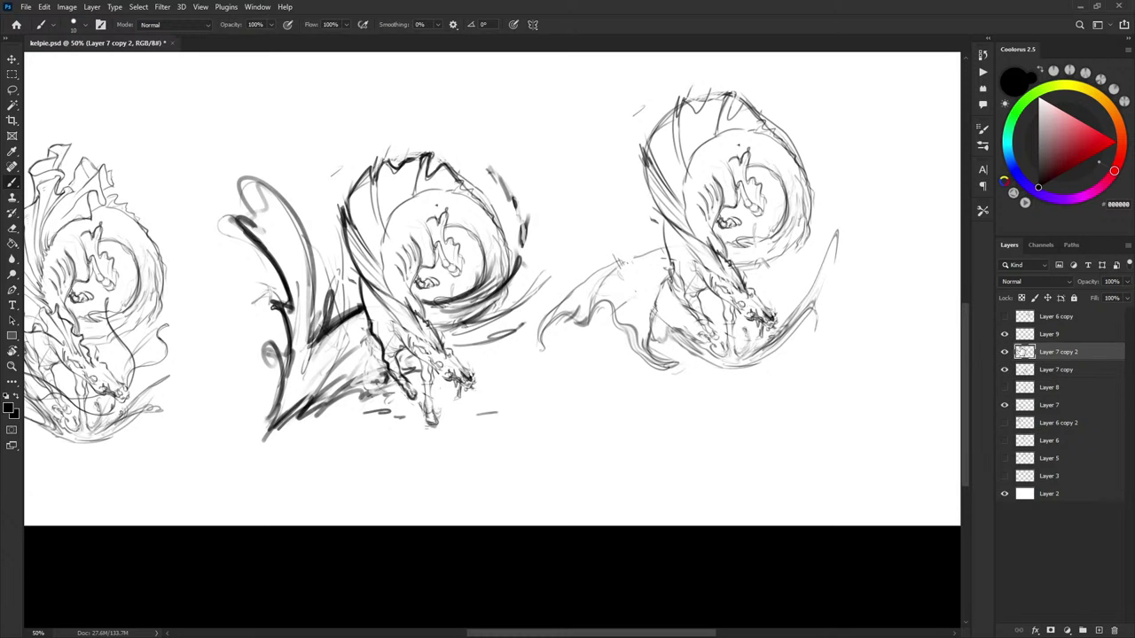
pyautogui.press('v')
pyautogui.moveTo(752, 252)
pyautogui.mouseDown()
pyautogui.moveTo(805, 323)
pyautogui.moveTo(800, 312)
pyautogui.mouseUp()
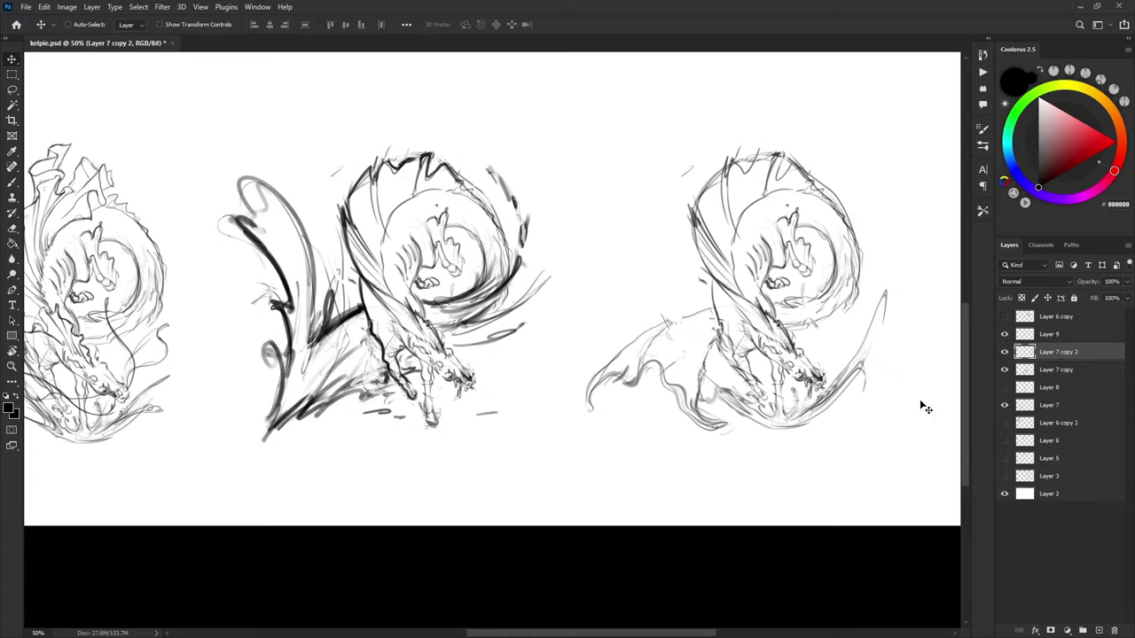
# Duplicate Layer 7 copy 2 as a working copy of the third kelpie and hide the original layer
pyautogui.moveTo(920, 405); pyautogui.dragTo(859, 397)
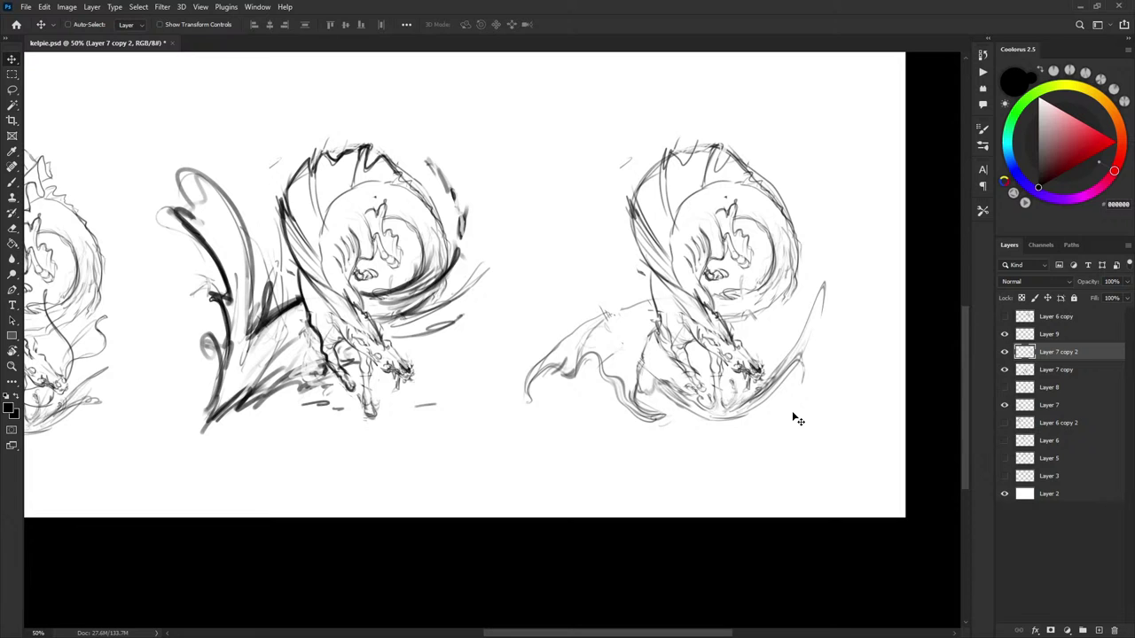
pyautogui.hotkey('ctrl', 'j')
pyautogui.click(1004, 369)
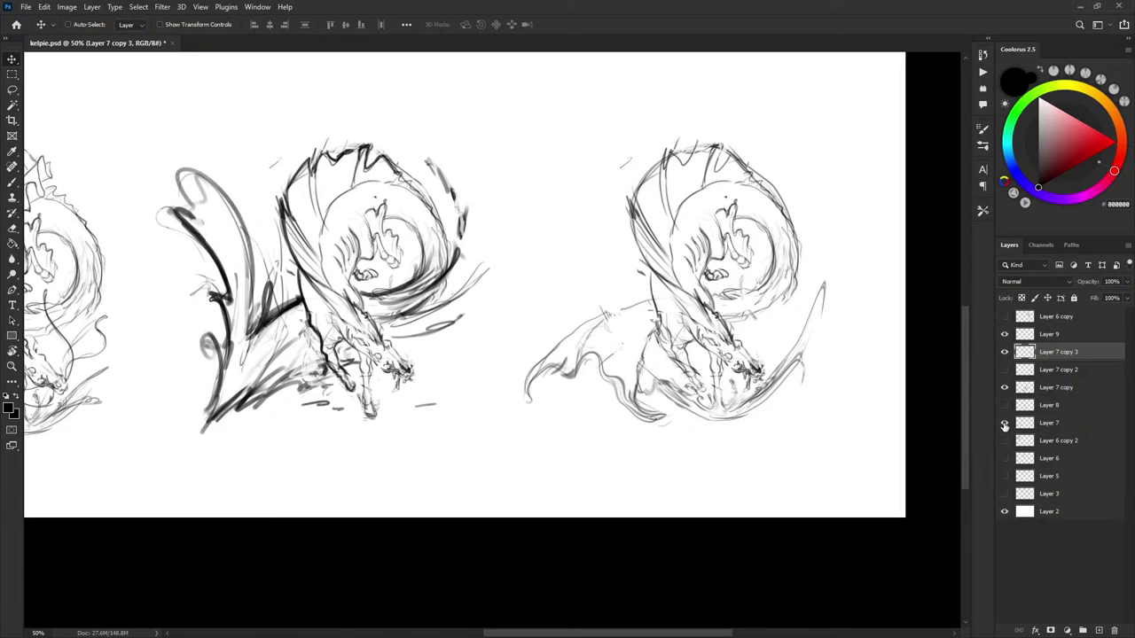
# Lasso the first kelpie's long tendrils, head, legs and splash on Layer 7 and copy them to a new layer
pyautogui.click(1004, 426)
pyautogui.click(1004, 425)
pyautogui.click(1049, 424)
pyautogui.moveTo(464, 354); pyautogui.dragTo(734, 359)
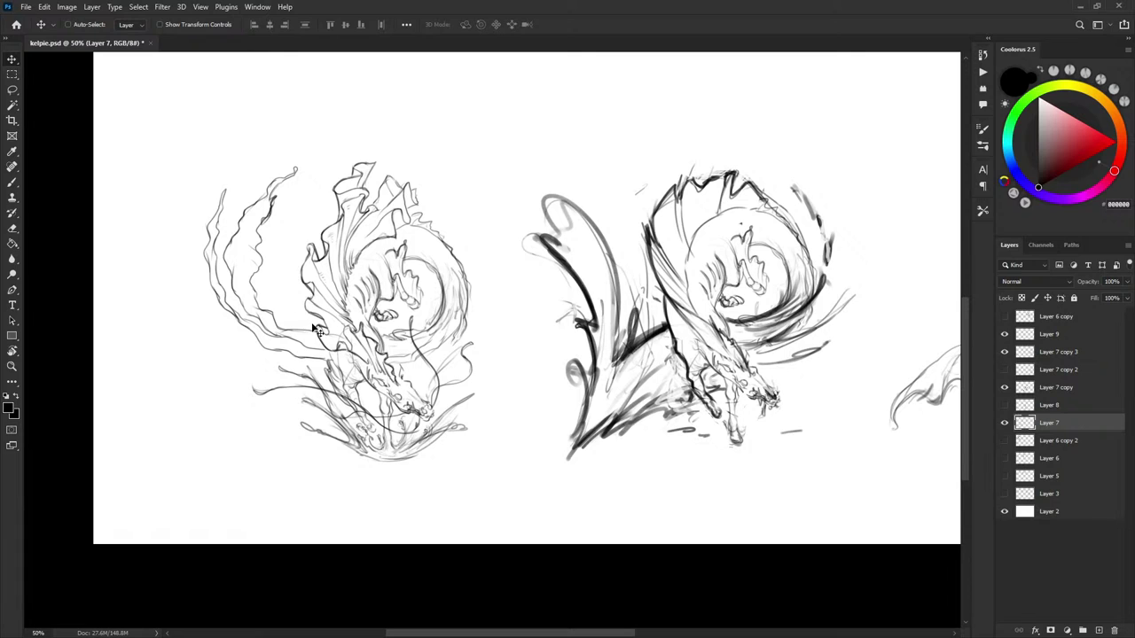
pyautogui.press('l')
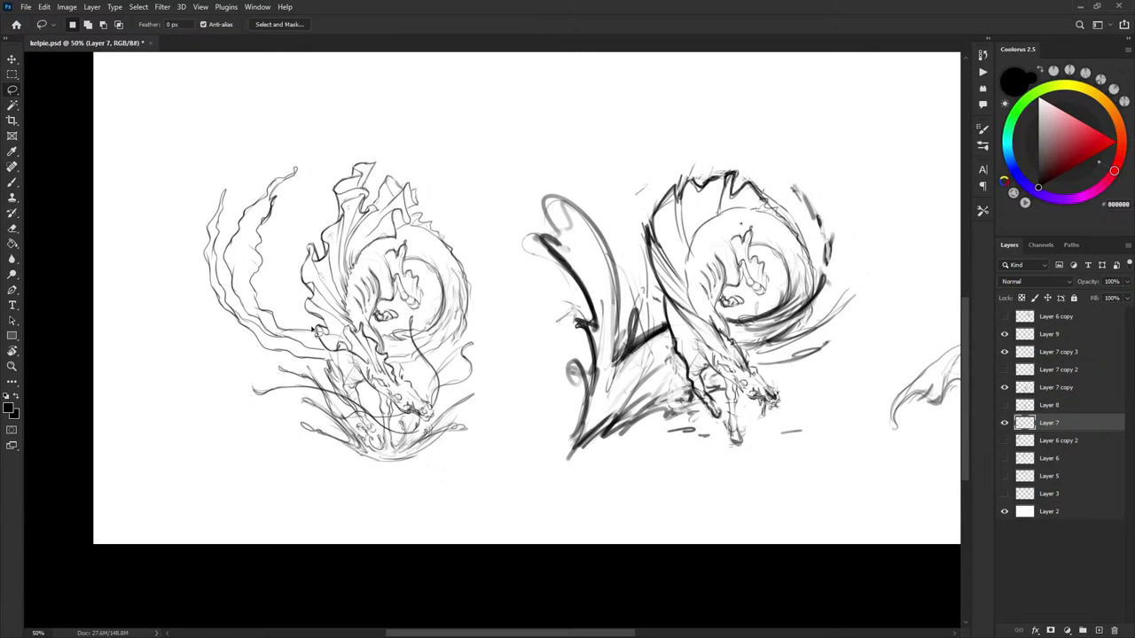
pyautogui.moveTo(312, 330)
pyautogui.mouseDown()
pyautogui.moveTo(311, 364)
pyautogui.moveTo(211, 333)
pyautogui.moveTo(241, 135)
pyautogui.moveTo(289, 198)
pyautogui.moveTo(281, 284)
pyautogui.moveTo(307, 322)
pyautogui.mouseUp()
pyautogui.press('shift')
pyautogui.moveTo(322, 355); pyautogui.dragTo(366, 390)
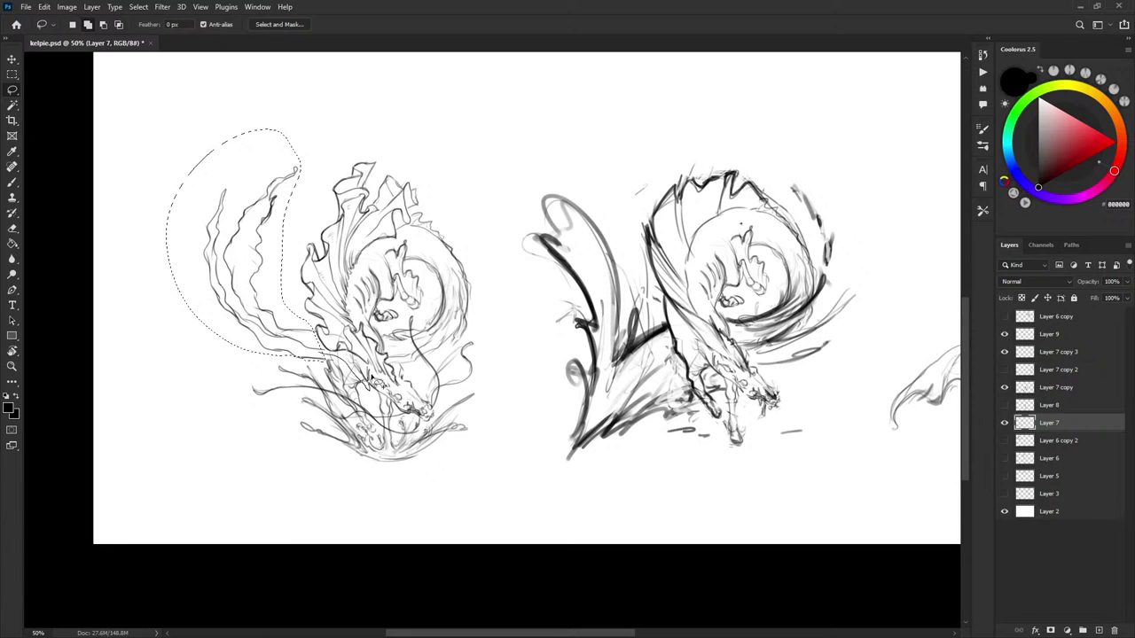
pyautogui.moveTo(407, 351)
pyautogui.mouseDown()
pyautogui.moveTo(422, 314)
pyautogui.moveTo(508, 356)
pyautogui.moveTo(433, 497)
pyautogui.moveTo(232, 433)
pyautogui.moveTo(243, 355)
pyautogui.mouseUp()
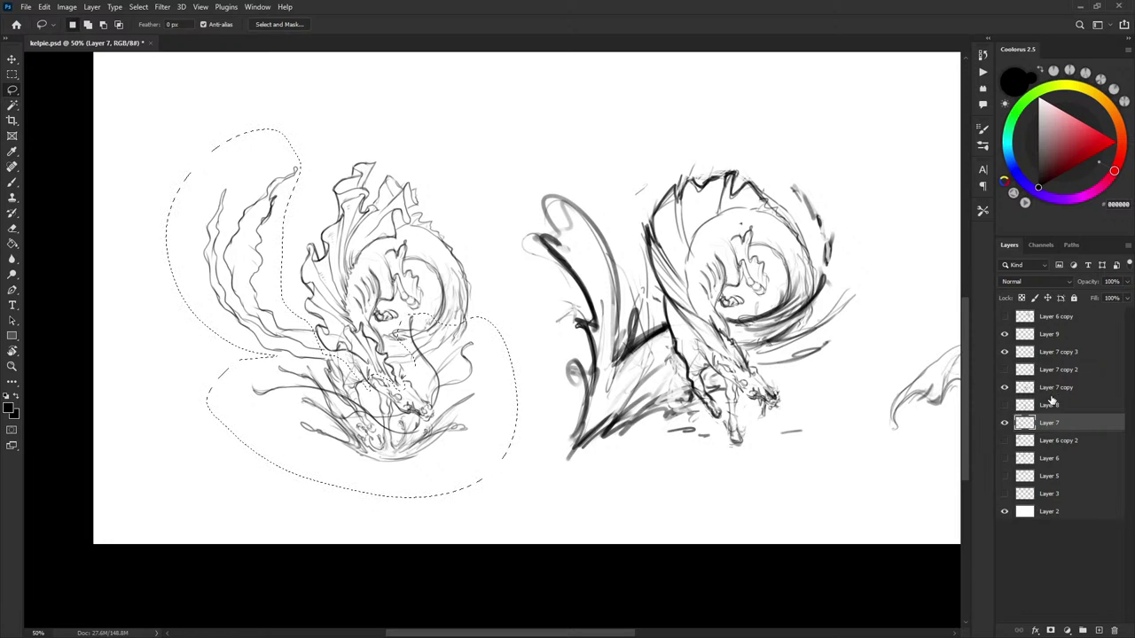
pyautogui.hotkey('ctrl', 'j')
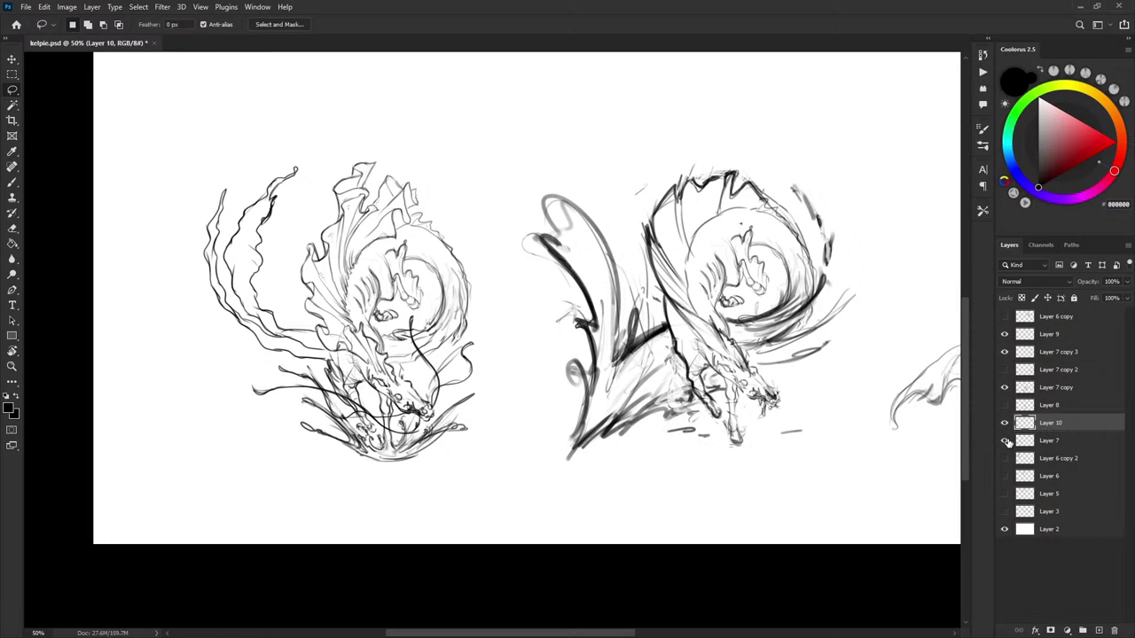
# Check the third kelpie's layer visibility and move Layer 10 above Layer 7 copy 3 in the stack
pyautogui.click(1006, 353)
pyautogui.click(1006, 355)
pyautogui.moveTo(830, 412); pyautogui.dragTo(688, 403)
pyautogui.click(1005, 354)
pyautogui.click(1005, 354)
pyautogui.moveTo(1054, 422); pyautogui.dragTo(1055, 346)
# Move the copied tendrils, head and splash on Layer 10 across the canvas to line up with the third kelpie's body
pyautogui.press('v')
pyautogui.moveTo(243, 374); pyautogui.dragTo(831, 379)
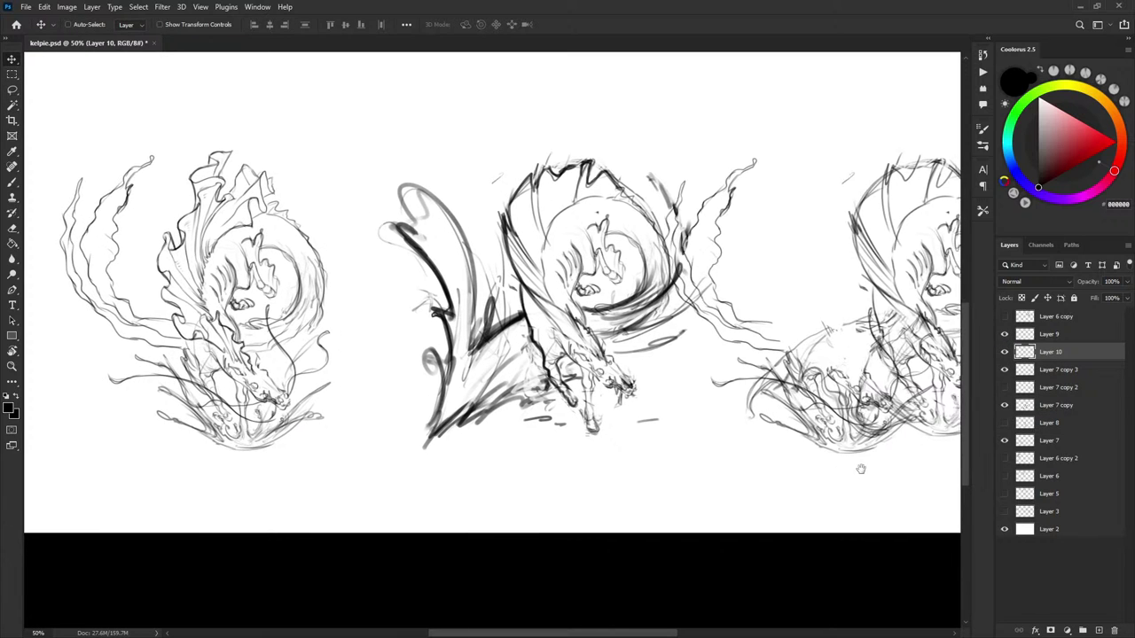
pyautogui.hscroll(5, 859, 466)
pyautogui.moveTo(562, 461)
pyautogui.mouseDown()
pyautogui.moveTo(638, 399)
pyautogui.moveTo(659, 396)
pyautogui.mouseUp()
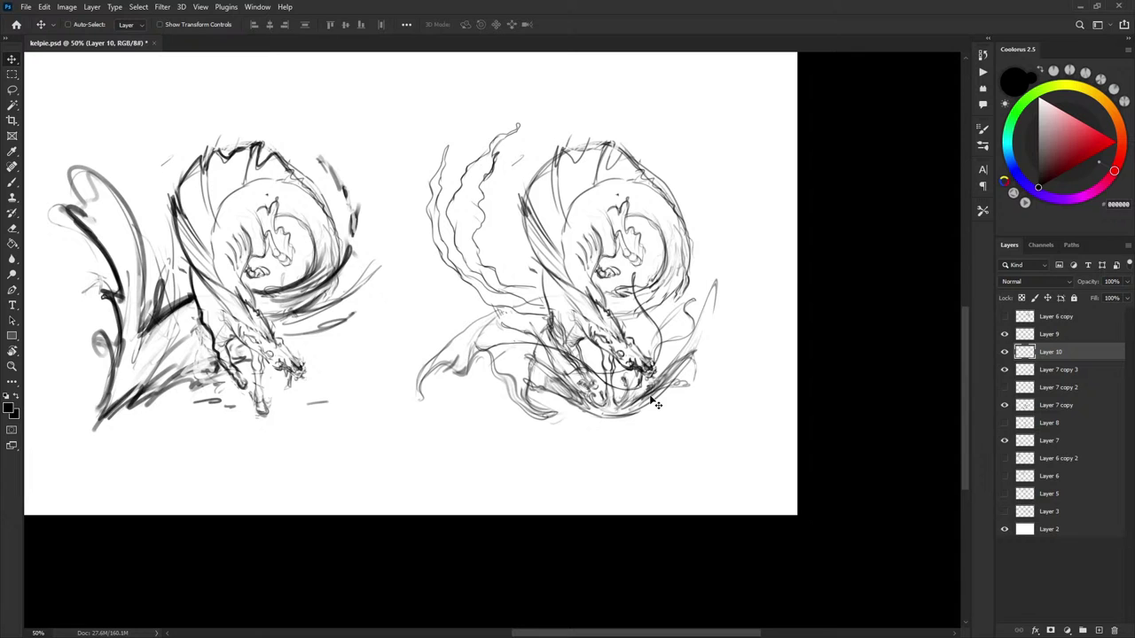
pyautogui.moveTo(668, 278); pyautogui.dragTo(671, 274)
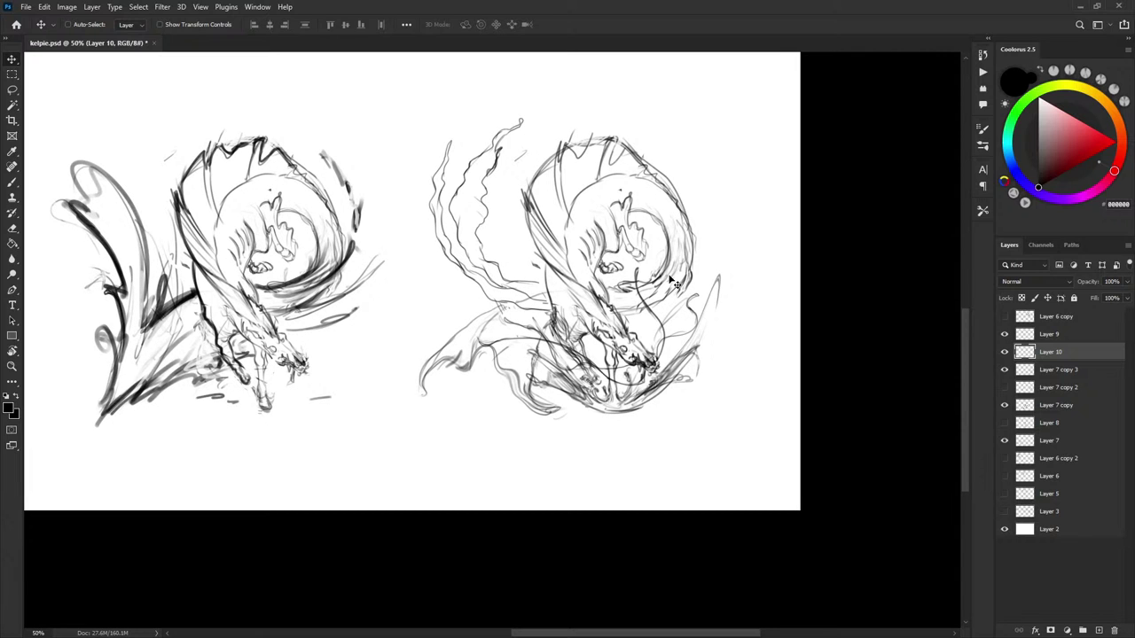
pyautogui.moveTo(672, 323); pyautogui.dragTo(667, 305)
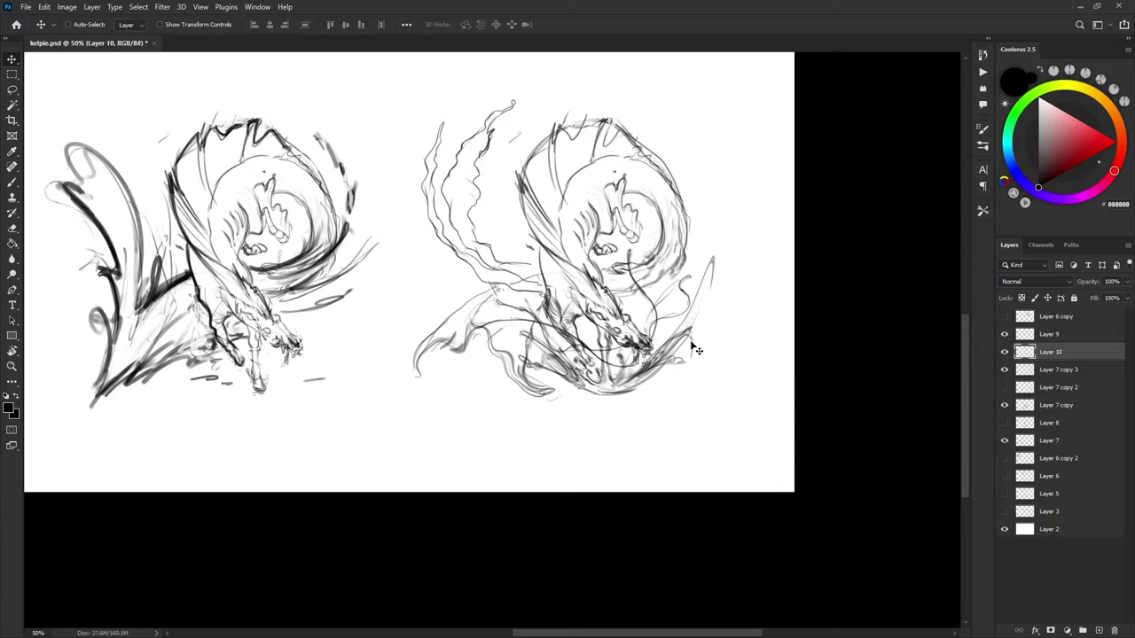
# Lasso the third kelpie's old head, legs and splash, try deleting them from Layer 7 copy 3, and undo the deletion
pyautogui.click(1004, 352)
pyautogui.click(1004, 352)
pyautogui.press('l')
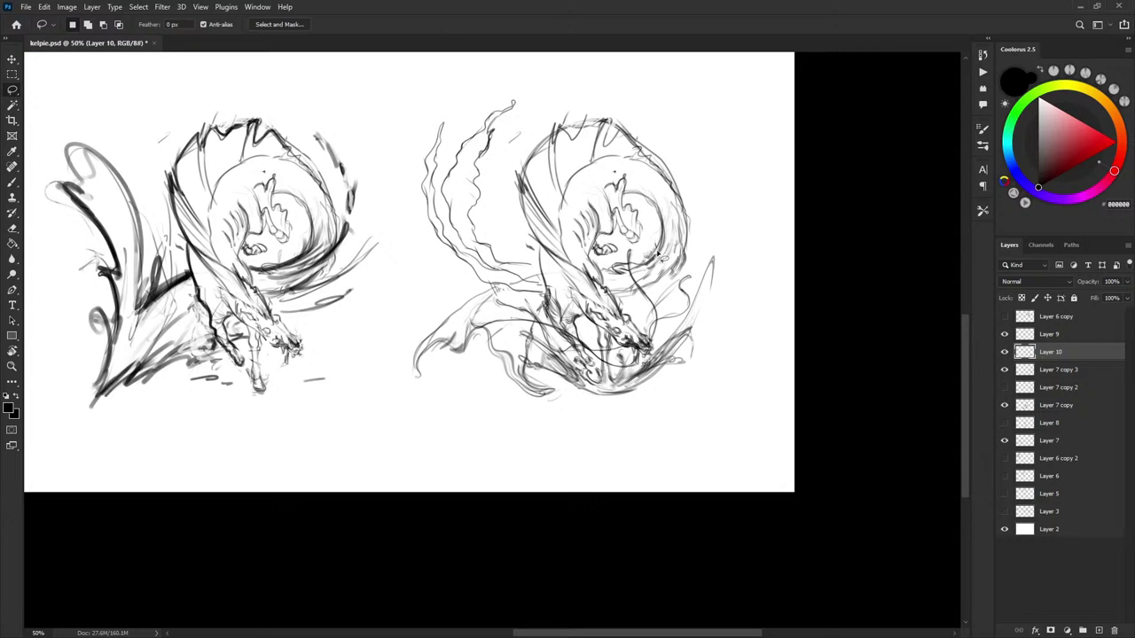
pyautogui.moveTo(662, 256)
pyautogui.mouseDown()
pyautogui.moveTo(699, 261)
pyautogui.moveTo(730, 325)
pyautogui.moveTo(539, 439)
pyautogui.moveTo(394, 383)
pyautogui.moveTo(456, 303)
pyautogui.moveTo(514, 275)
pyautogui.moveTo(564, 283)
pyautogui.moveTo(570, 298)
pyautogui.moveTo(633, 262)
pyautogui.mouseUp()
pyautogui.click(1004, 352)
pyautogui.click(1005, 352)
pyautogui.click(1004, 369)
pyautogui.click(1005, 370)
pyautogui.click(1035, 369)
pyautogui.press('Delete')
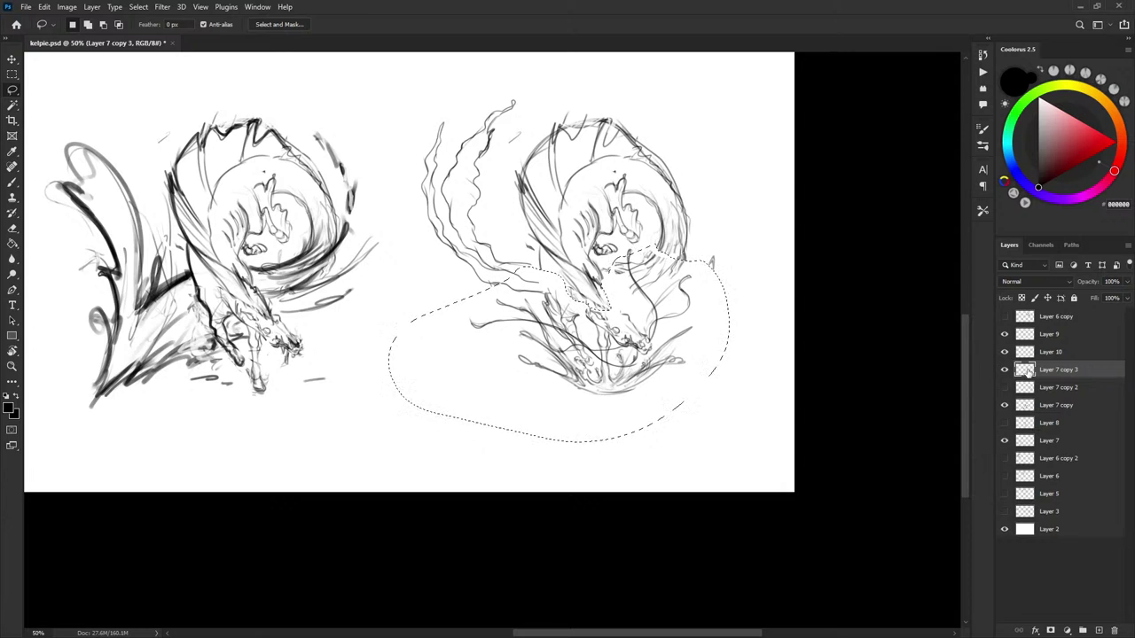
pyautogui.hotkey('ctrl', 'z')
# Adjust the lasso selection around the third kelpie's neck, delete the old lower part from Layer 7 copy 3 and deselect
pyautogui.moveTo(548, 289)
pyautogui.mouseDown()
pyautogui.moveTo(537, 270)
pyautogui.moveTo(578, 288)
pyautogui.moveTo(596, 260)
pyautogui.mouseUp()
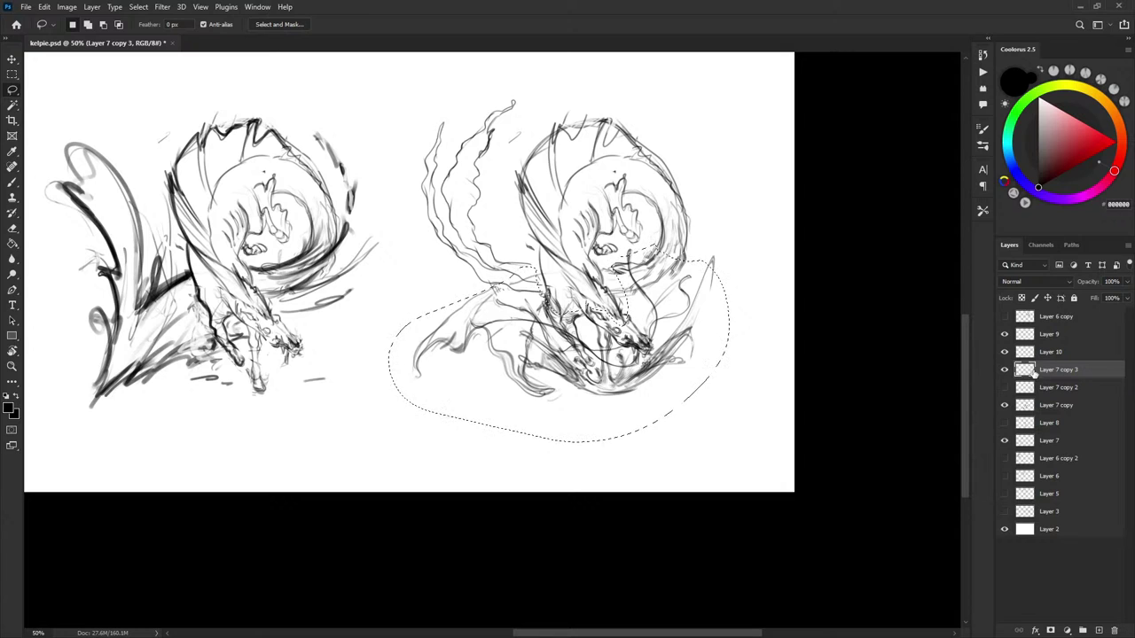
pyautogui.press('Delete')
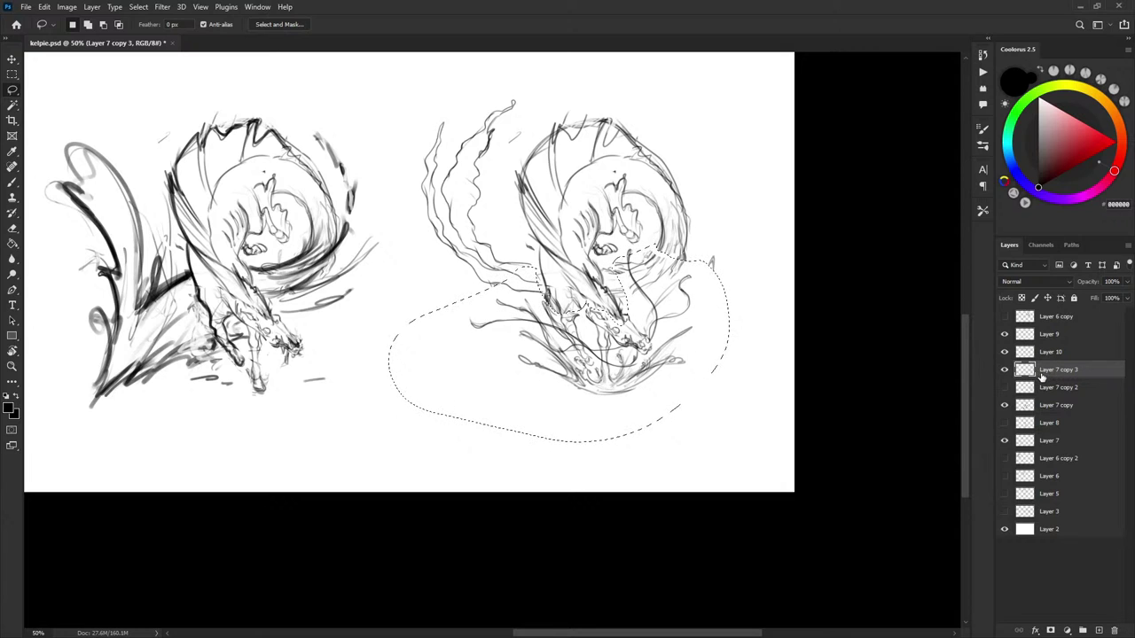
pyautogui.hotkey('ctrl', 'd')
# Merge Layer 10 down into Layer 7 copy 3, switch to the brush and save the document
pyautogui.click(1051, 354)
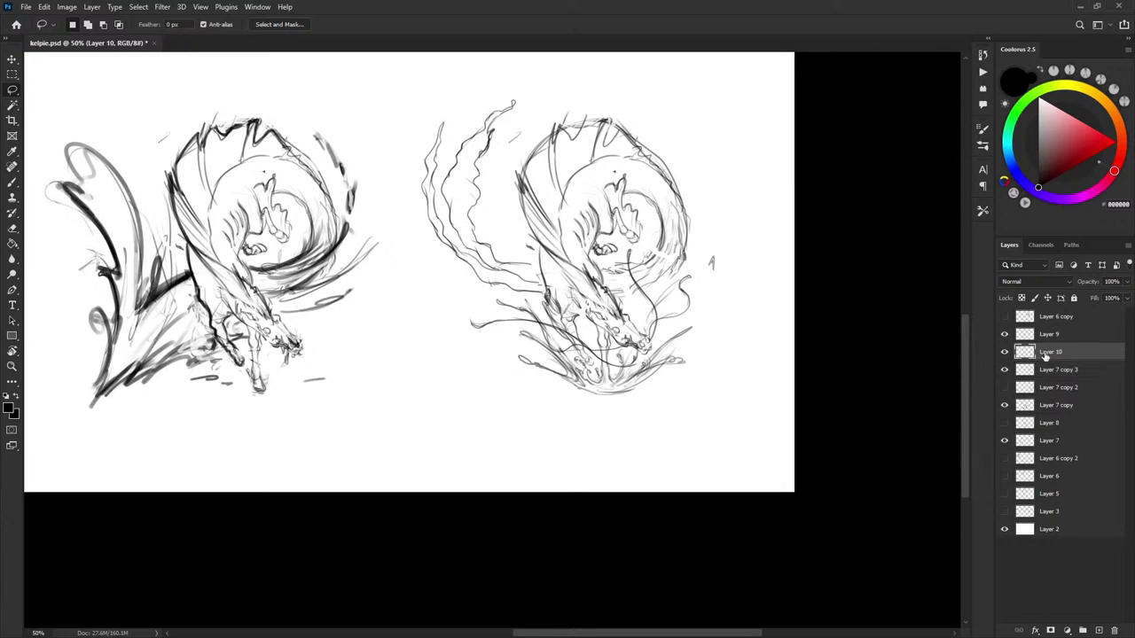
pyautogui.hotkey('ctrl', 'e')
pyautogui.press('b')
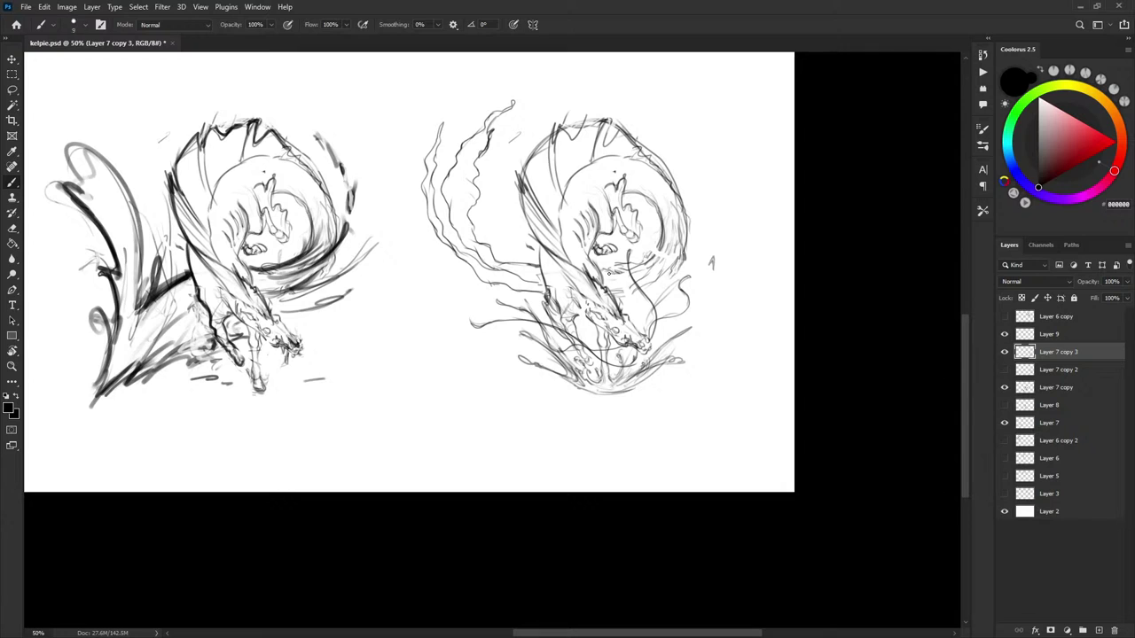
pyautogui.hotkey('ctrl', 's')
pyautogui.moveTo(754, 314); pyautogui.dragTo(743, 339)
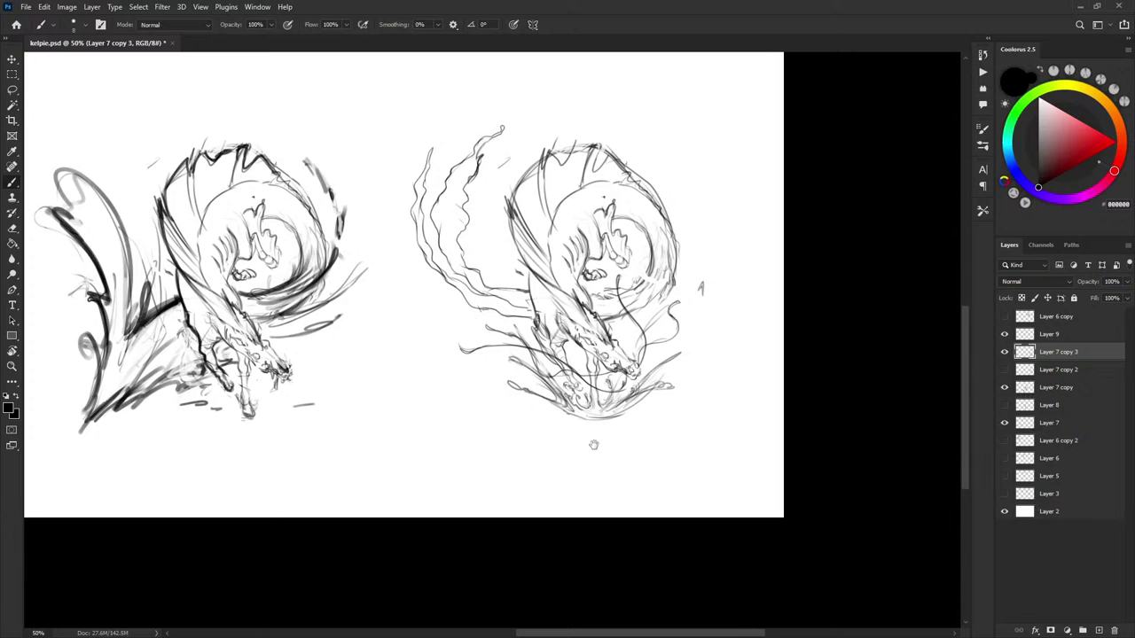
pyautogui.moveTo(587, 448)
pyautogui.mouseDown()
pyautogui.moveTo(831, 456)
pyautogui.moveTo(716, 438)
pyautogui.moveTo(744, 468)
pyautogui.mouseUp()
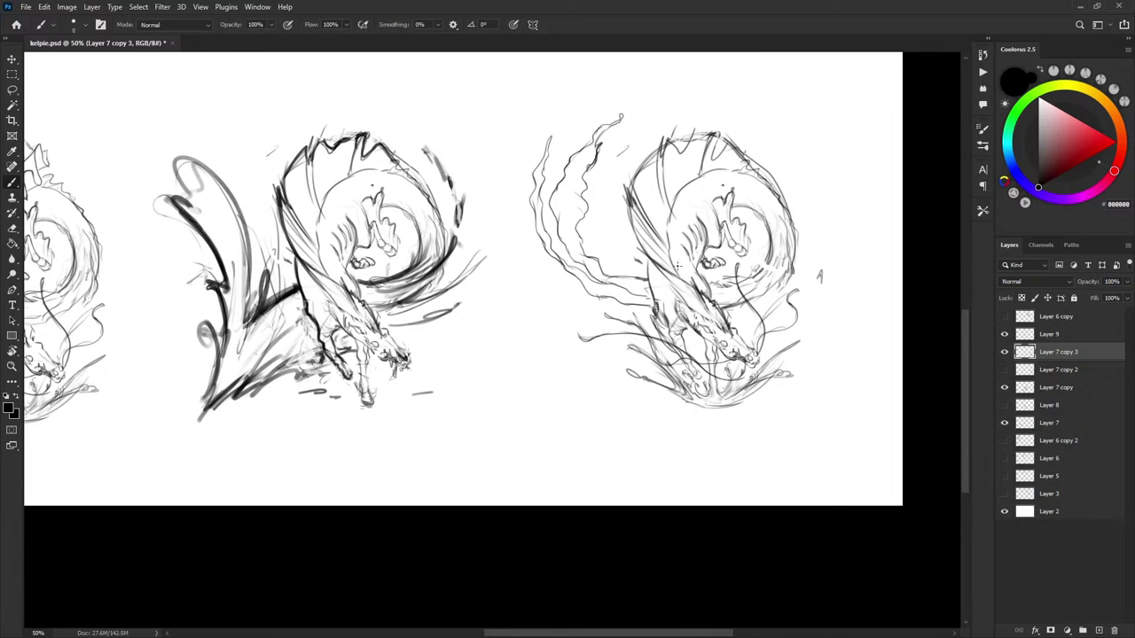
pyautogui.moveTo(683, 300); pyautogui.dragTo(654, 273)
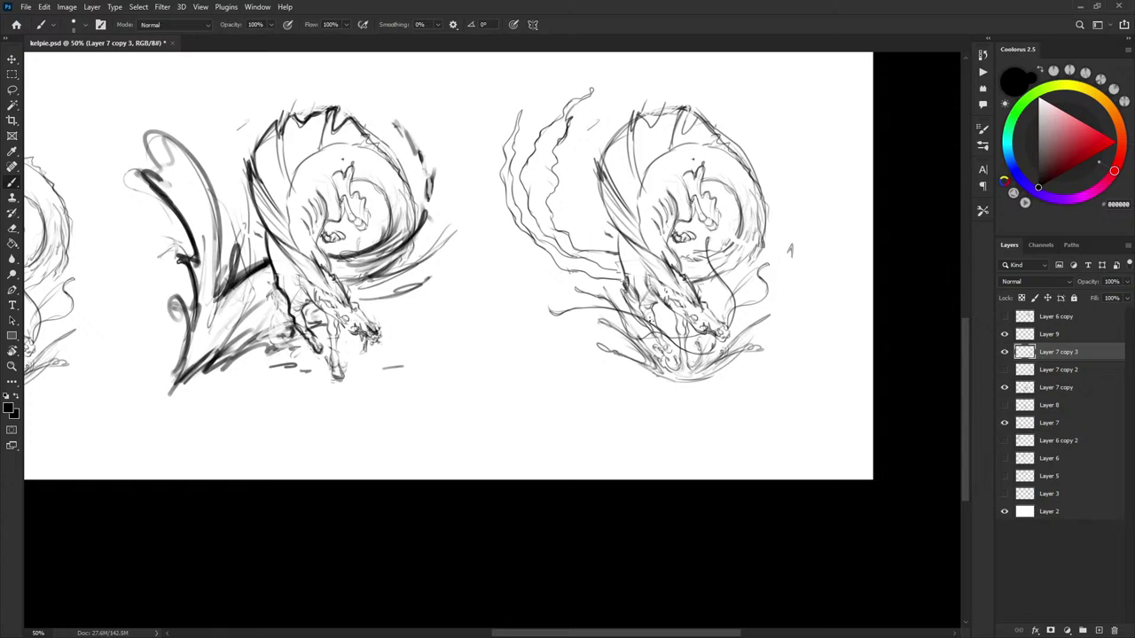
pyautogui.press('l')
pyautogui.moveTo(619, 306)
pyautogui.mouseDown()
pyautogui.moveTo(592, 305)
pyautogui.moveTo(618, 300)
pyautogui.mouseUp()
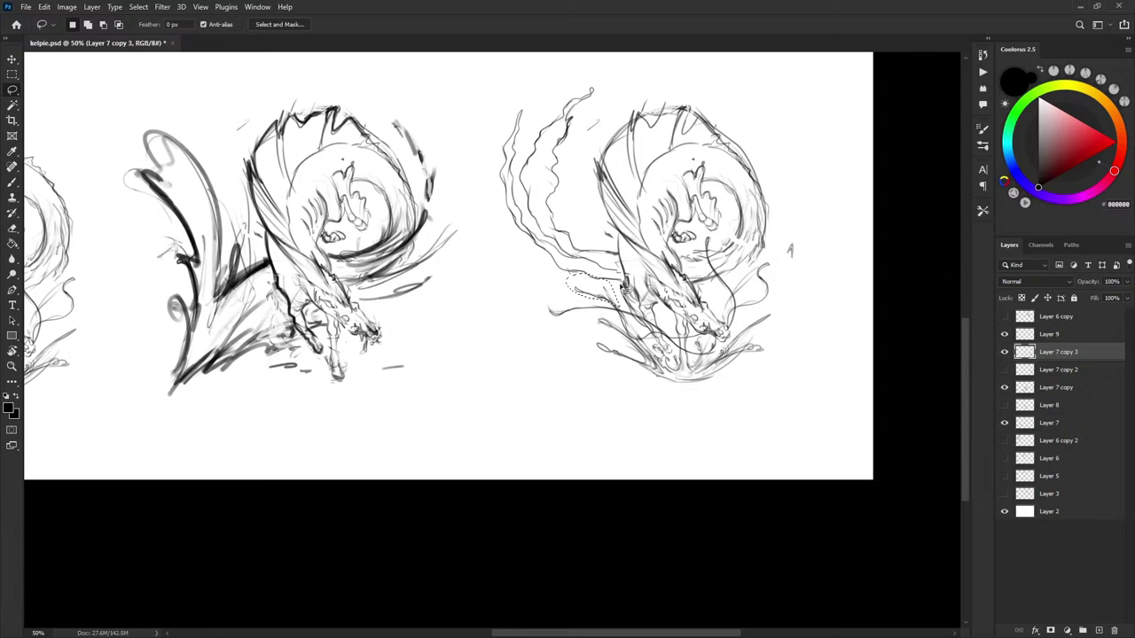
pyautogui.hotkey('ctrl', 'd')
pyautogui.moveTo(748, 334); pyautogui.dragTo(741, 338)
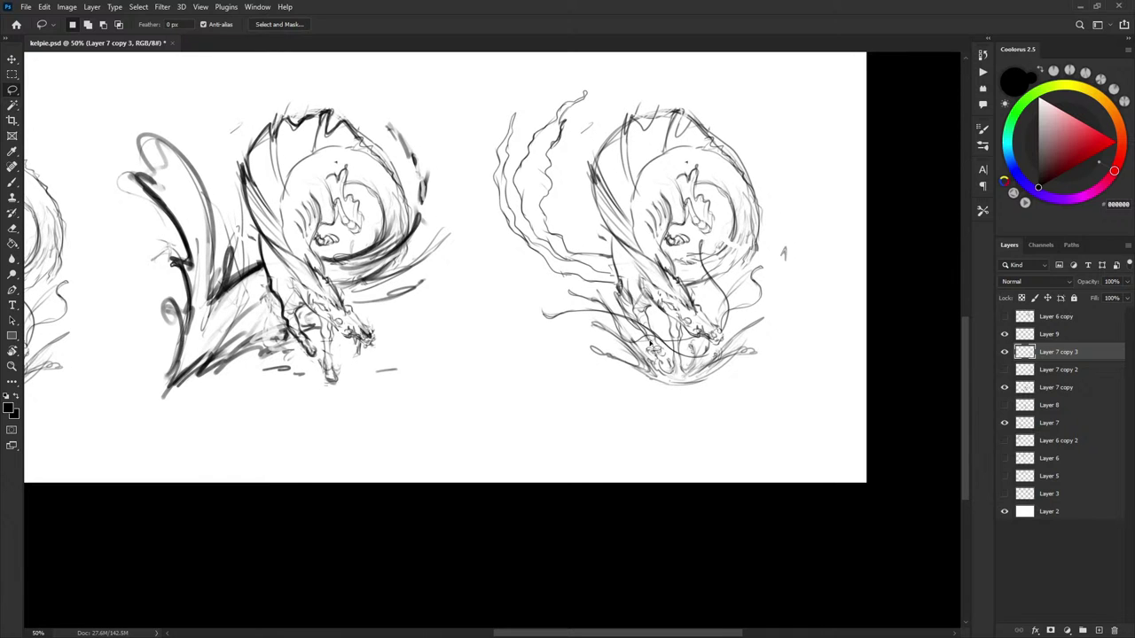
pyautogui.scroll(2, 671, 271)
pyautogui.moveTo(726, 373); pyautogui.dragTo(745, 366)
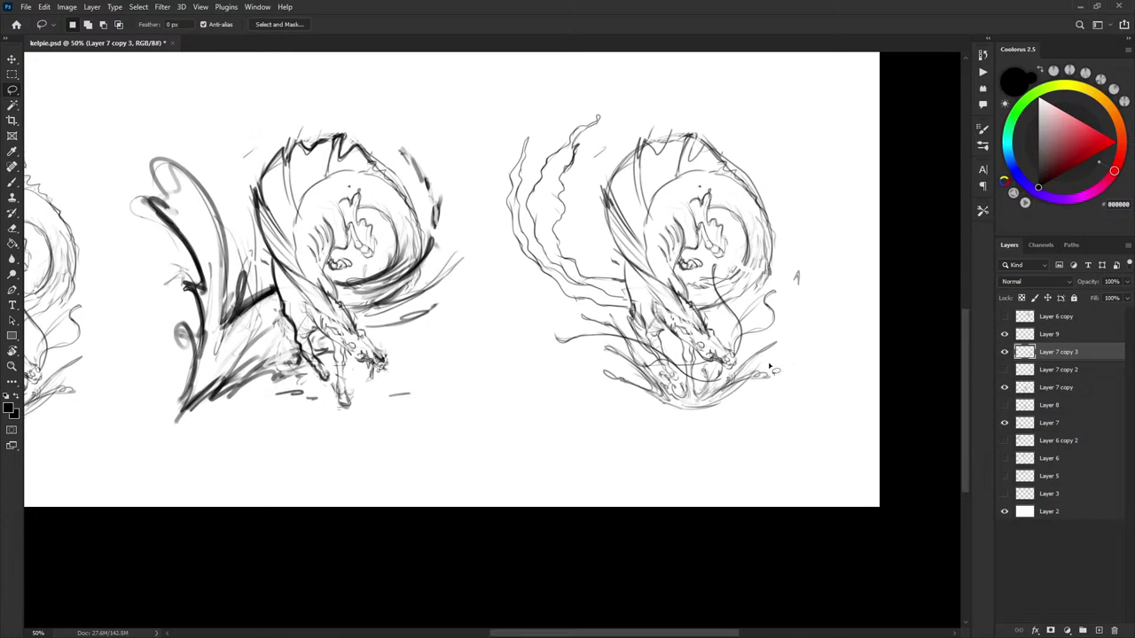
# Rework the outer edge of the third kelpie's back fin with the brush, alternating black and white strokes
pyautogui.press('b')
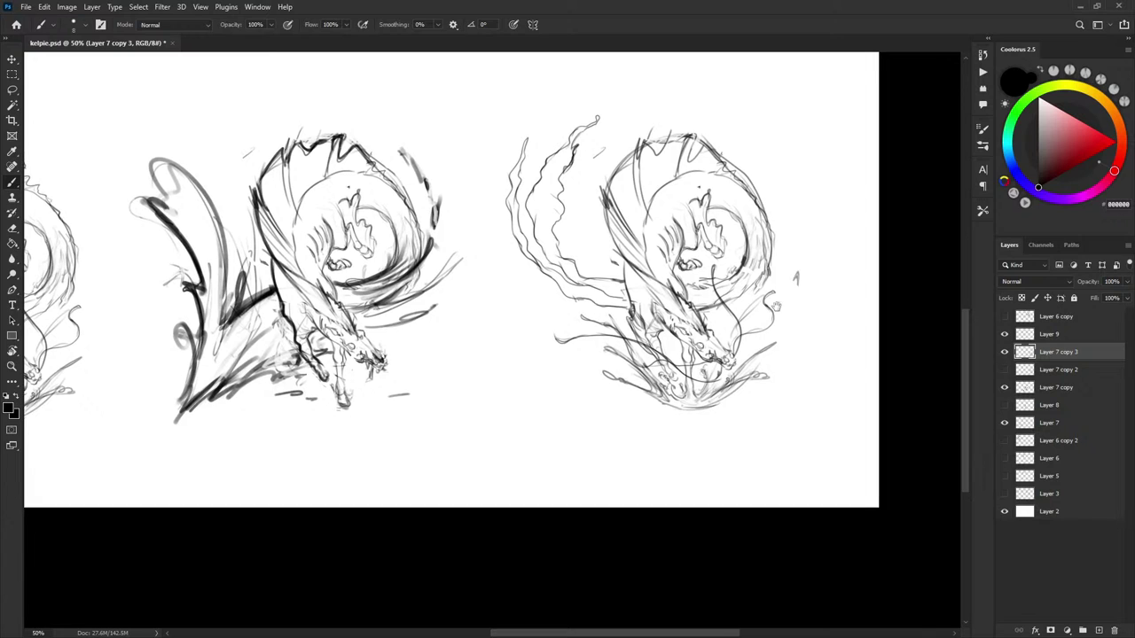
pyautogui.scroll(-1, 786, 328)
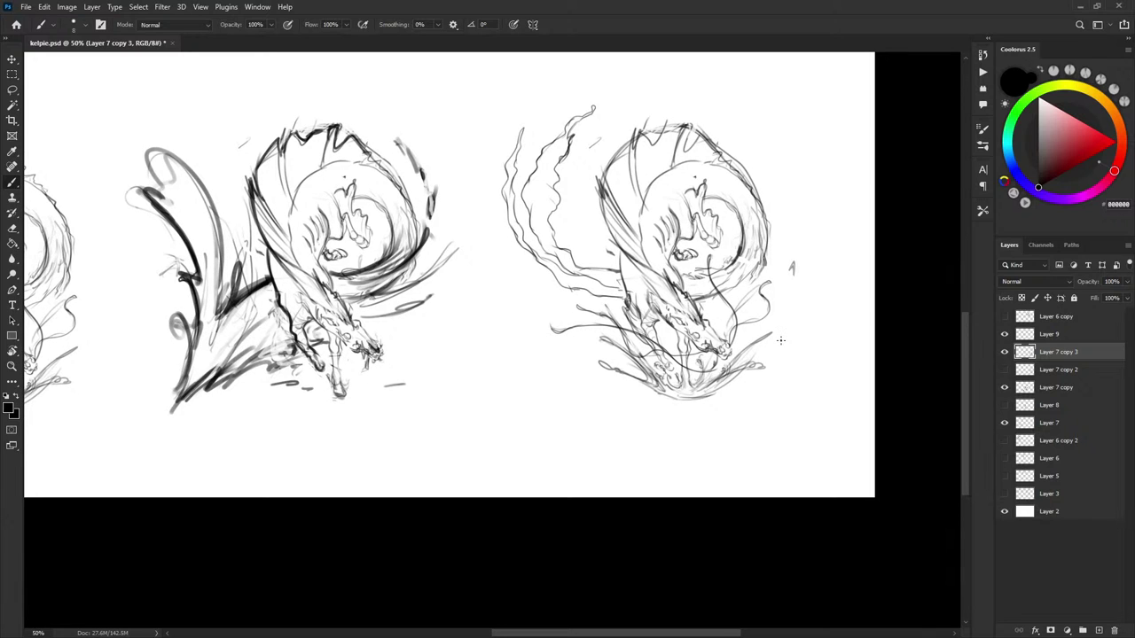
pyautogui.moveTo(599, 168); pyautogui.dragTo(612, 198)
pyautogui.moveTo(597, 154); pyautogui.dragTo(613, 195)
pyautogui.press('x')
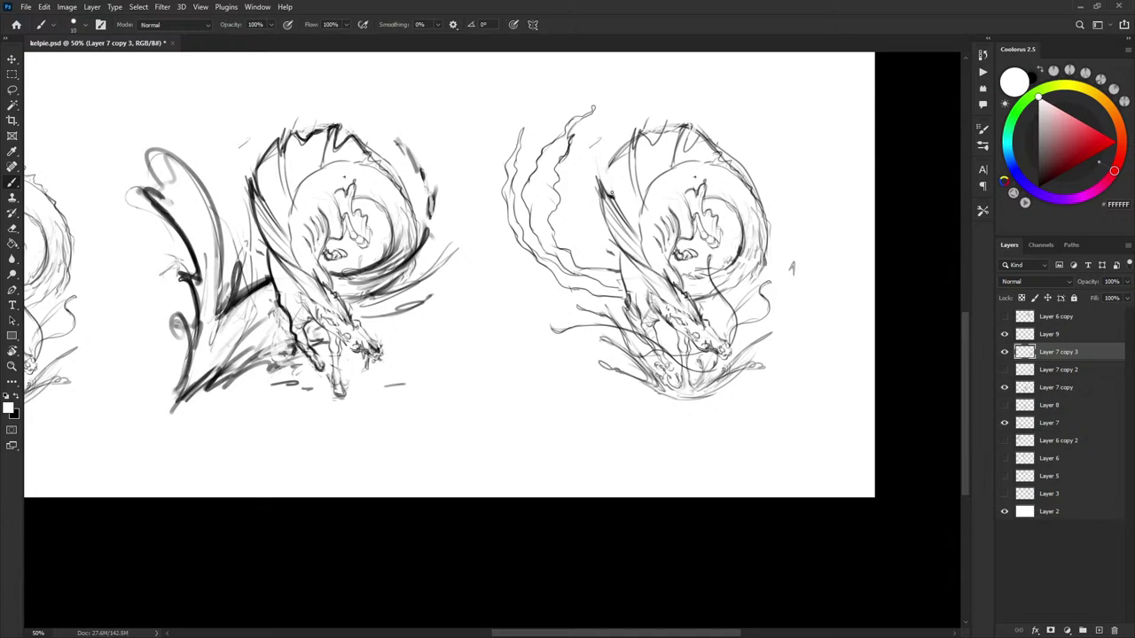
pyautogui.press('x')
pyautogui.moveTo(610, 197)
pyautogui.mouseDown()
pyautogui.moveTo(605, 185)
pyautogui.moveTo(637, 252)
pyautogui.mouseUp()
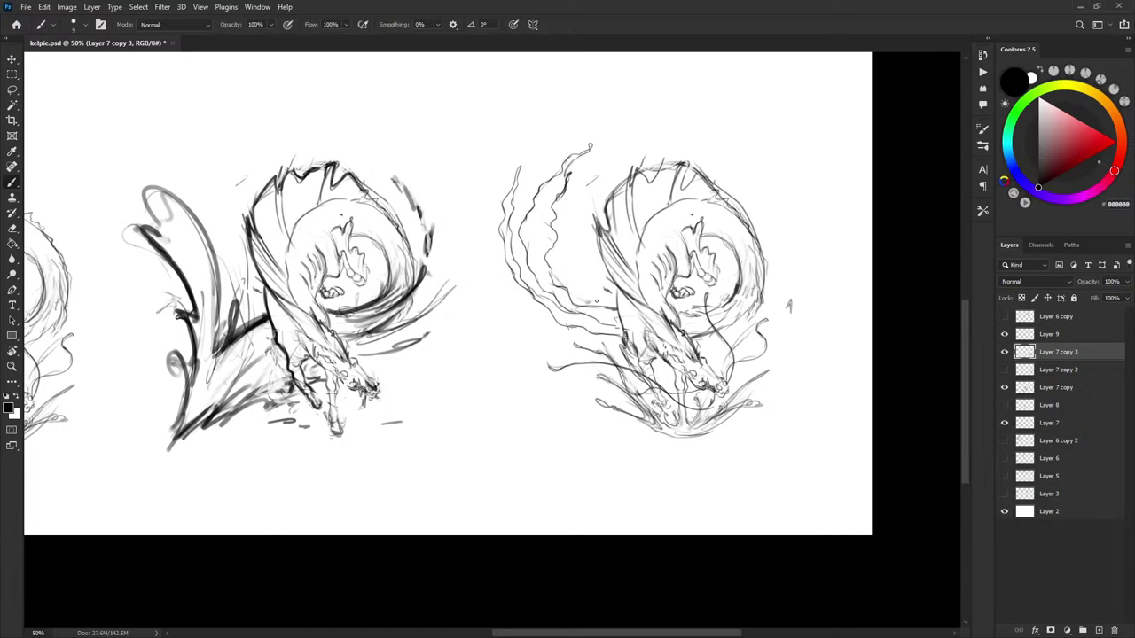
# Lasso the long tendrils behind the third kelpie and open the selected area in the Liquify filter
pyautogui.press('l')
pyautogui.moveTo(617, 324)
pyautogui.mouseDown()
pyautogui.moveTo(502, 138)
pyautogui.moveTo(591, 250)
pyautogui.moveTo(611, 335)
pyautogui.moveTo(576, 340)
pyautogui.mouseUp()
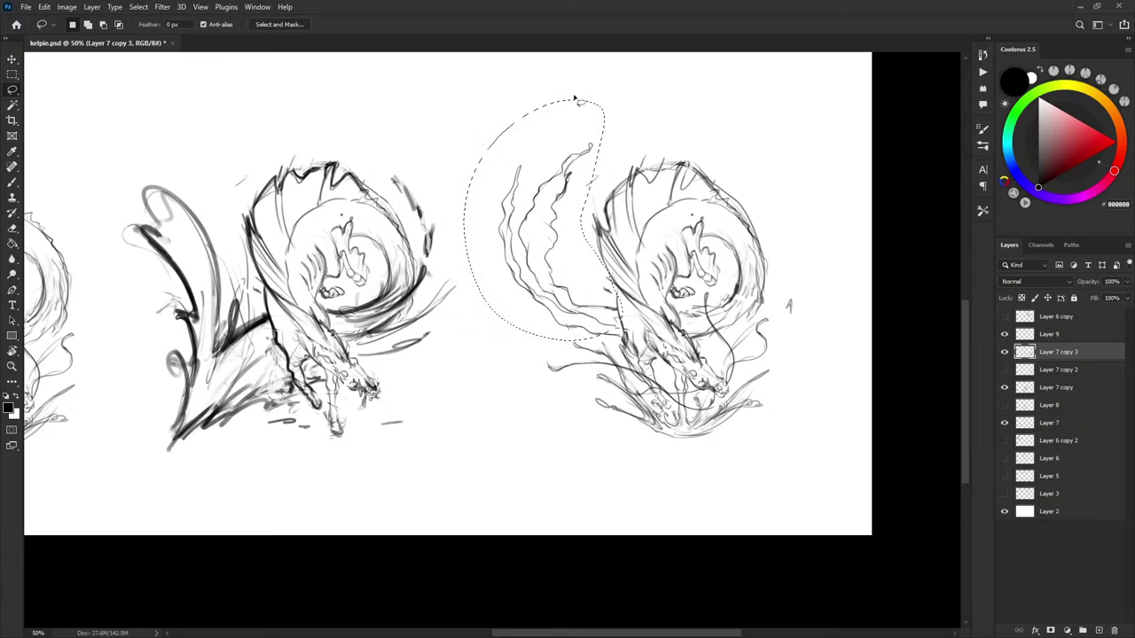
pyautogui.hotkey('ctrl', 'd')
pyautogui.click(191, 7)
pyautogui.moveTo(162, 7)
pyautogui.click(204, 118)
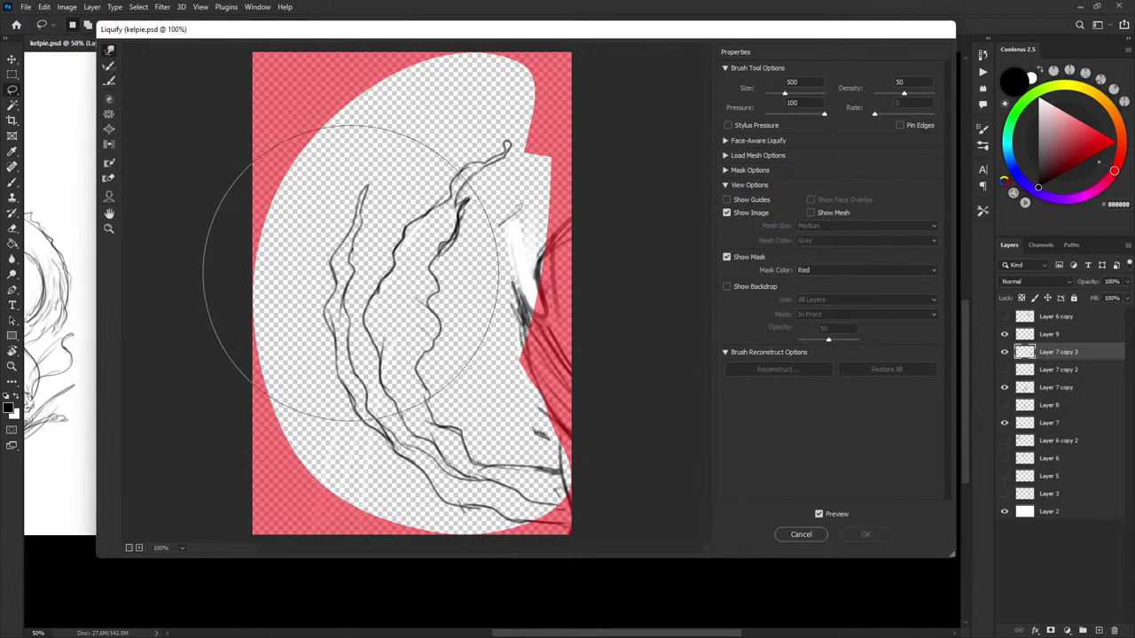
# Reduce the Liquify brush size to 200 and push the inner tendrils and their upper tip toward the fin
pyautogui.press('[')
pyautogui.press('[')
pyautogui.moveTo(342, 277); pyautogui.dragTo(337, 276)
pyautogui.press('[')
pyautogui.press('[')
pyautogui.moveTo(342, 209)
pyautogui.mouseDown()
pyautogui.moveTo(336, 202)
pyautogui.moveTo(479, 119)
pyautogui.mouseUp()
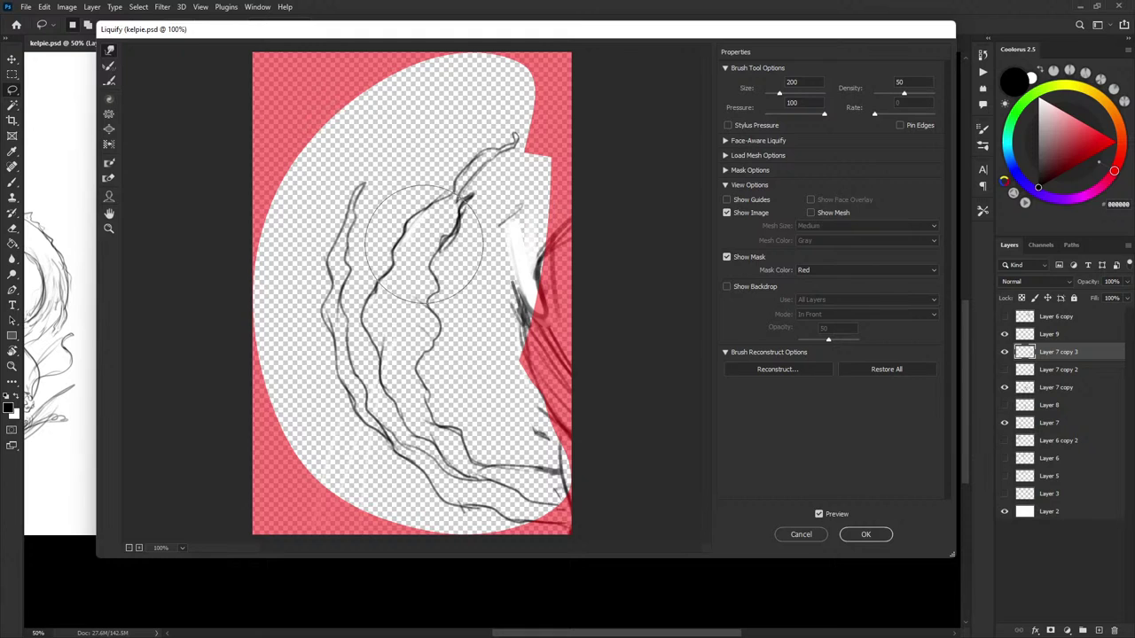
pyautogui.moveTo(398, 271); pyautogui.dragTo(404, 270)
pyautogui.moveTo(415, 359); pyautogui.dragTo(426, 366)
# Push the outer tendrils outward and upward with a 250 brush, reduce the size to 200 and apply Liquify
pyautogui.press(']')
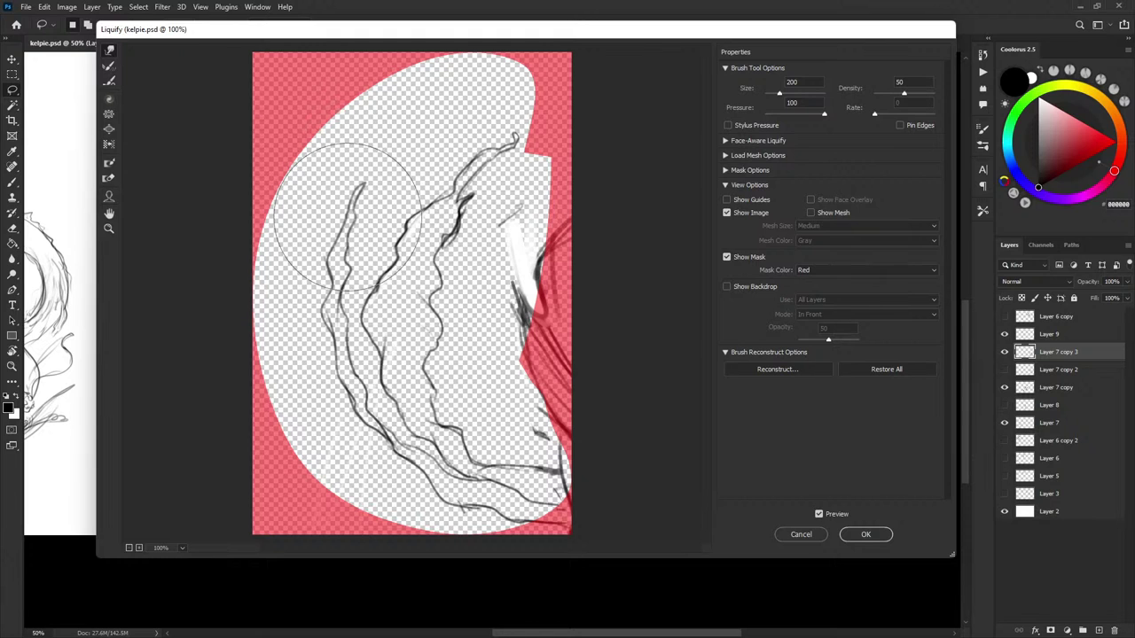
pyautogui.moveTo(341, 218); pyautogui.dragTo(320, 220)
pyautogui.moveTo(332, 324); pyautogui.dragTo(329, 328)
pyautogui.moveTo(342, 203); pyautogui.dragTo(347, 189)
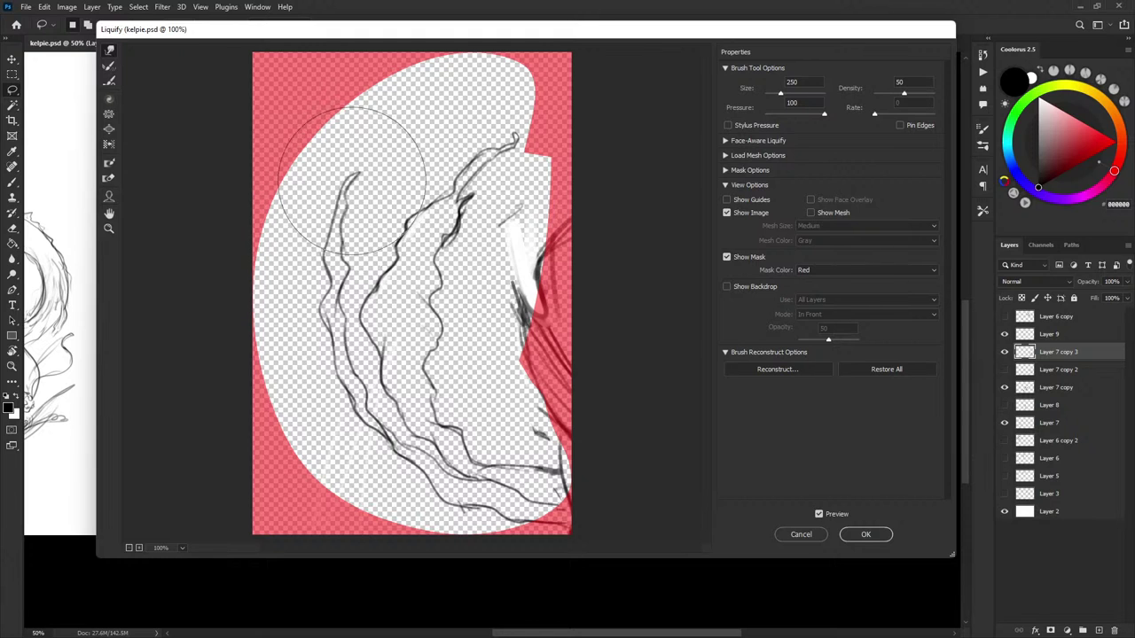
pyautogui.press('[')
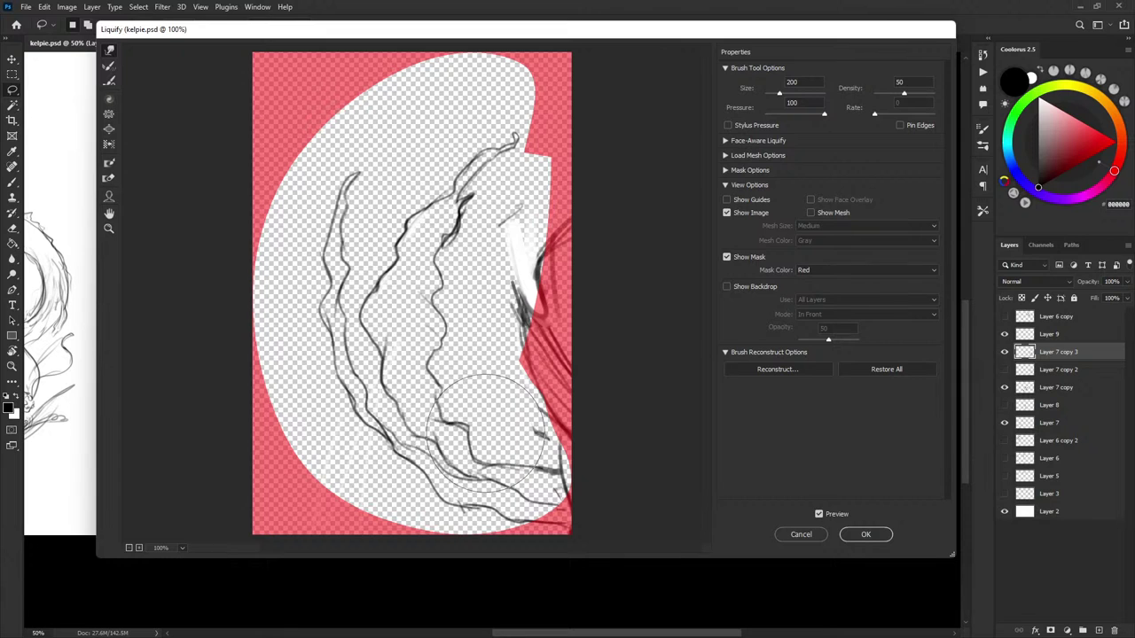
pyautogui.click(865, 535)
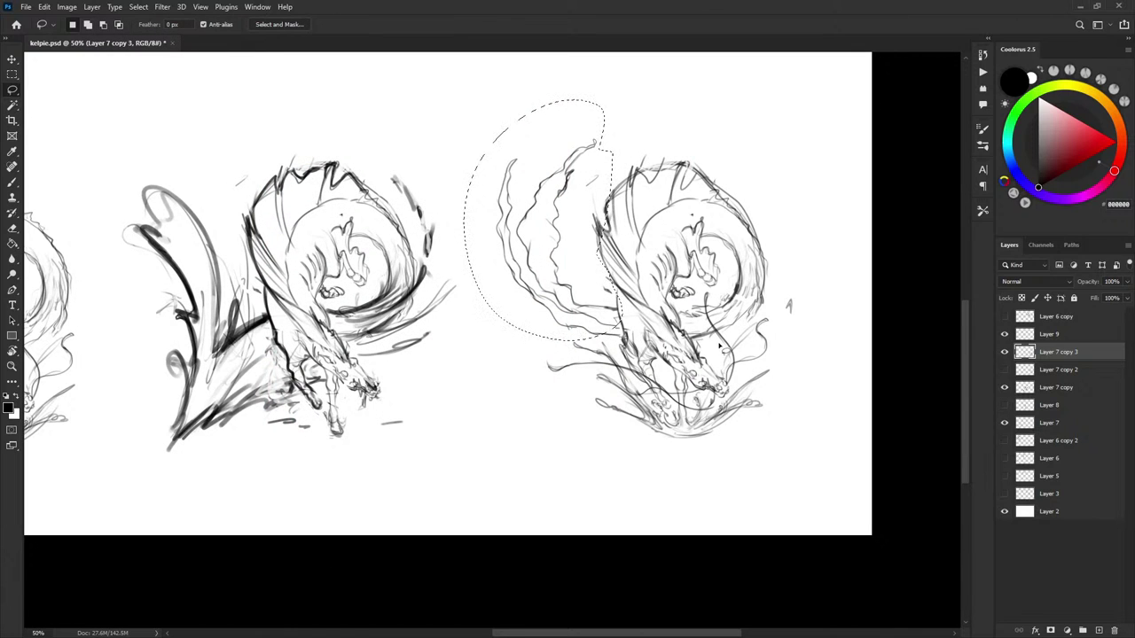
# Deselect the reshaped tendrils and save the document
pyautogui.hotkey('ctrl', 'd')
pyautogui.hotkey('ctrl', 's')
pyautogui.moveTo(667, 190); pyautogui.dragTo(657, 198)
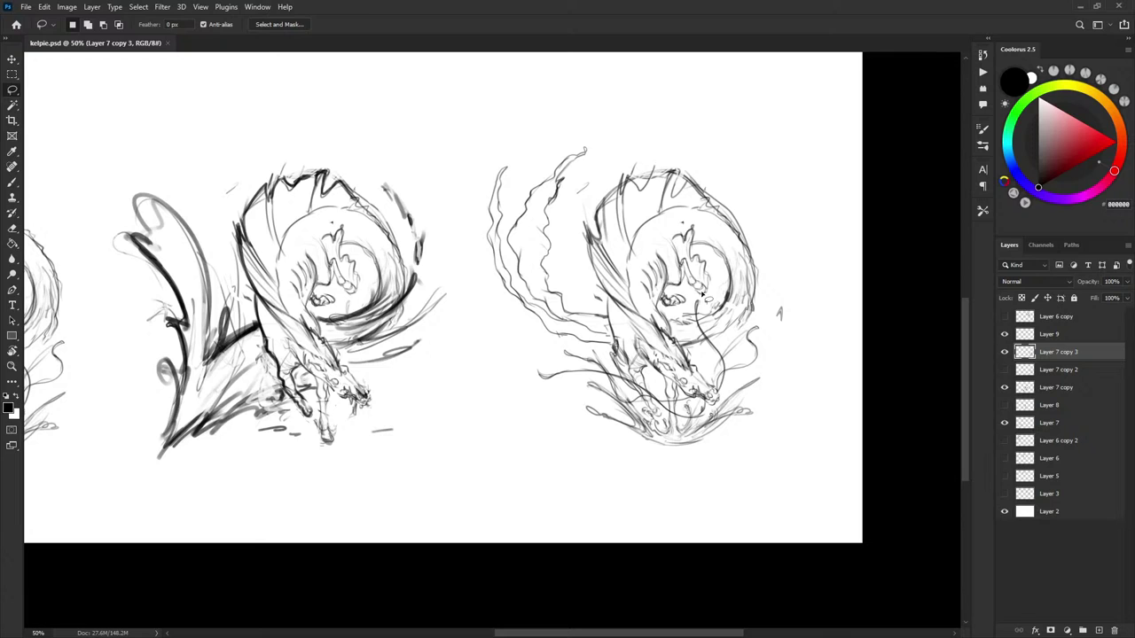
# Try long sweeping curves rising from the third kelpie's shoulder across and beyond its tendrils
pyautogui.press('b')
pyautogui.moveTo(594, 326); pyautogui.dragTo(673, 116)
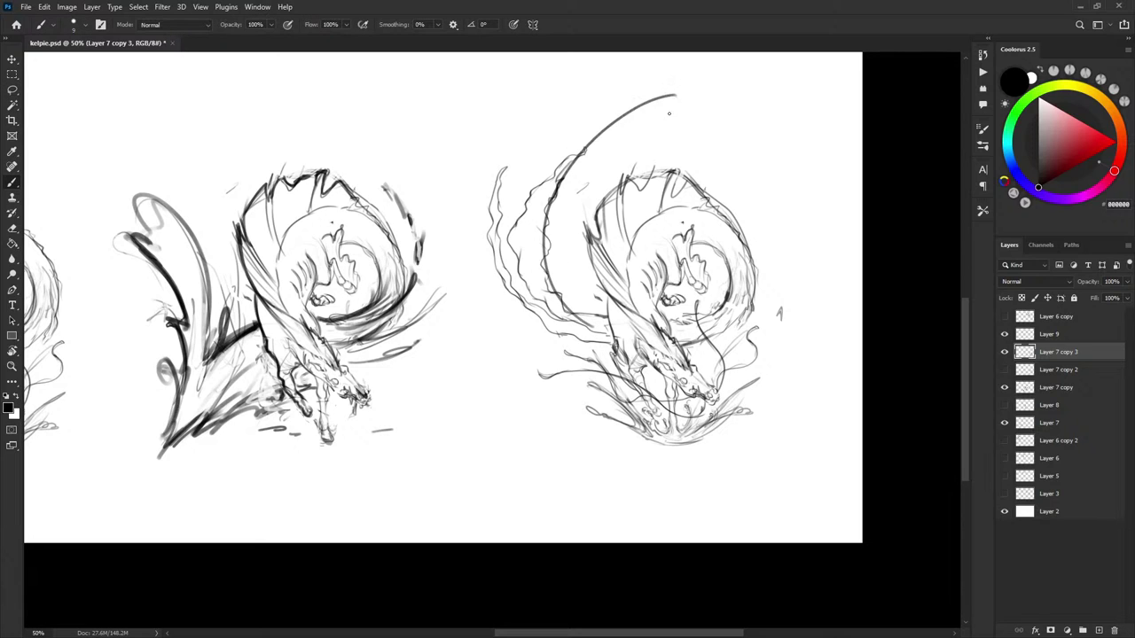
pyautogui.hotkey('ctrl', 'z')
pyautogui.moveTo(630, 339); pyautogui.dragTo(802, 161)
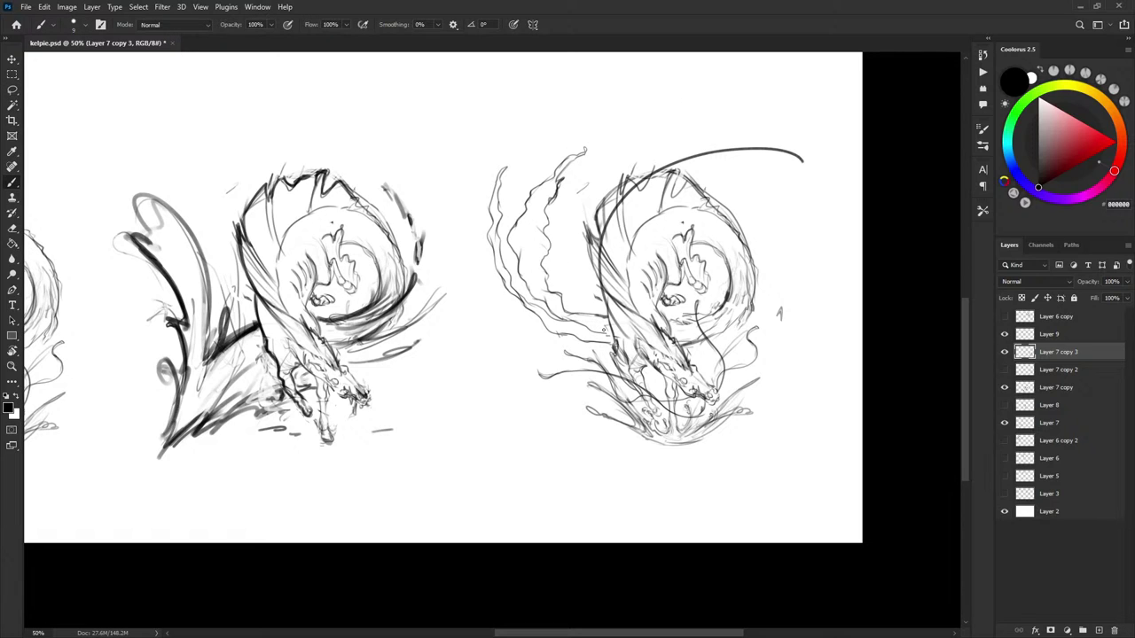
pyautogui.moveTo(610, 333)
pyautogui.mouseDown()
pyautogui.moveTo(596, 110)
pyautogui.moveTo(635, 82)
pyautogui.moveTo(487, 76)
pyautogui.mouseUp()
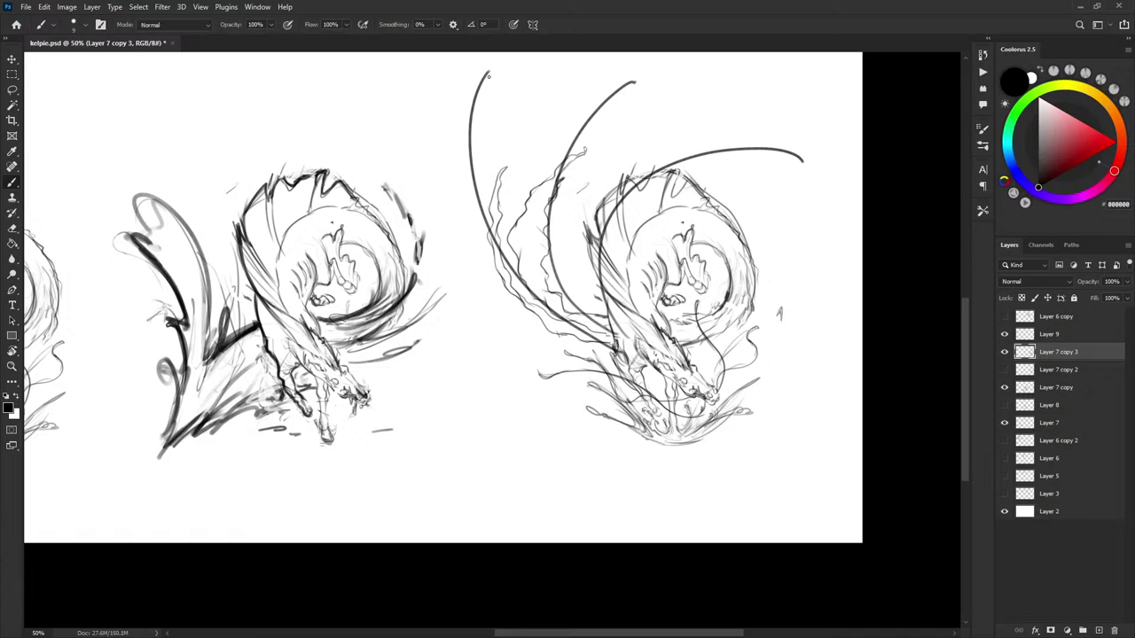
pyautogui.hotkey('ctrl', 'z')
pyautogui.hotkey('ctrl', 'z')
pyautogui.hotkey('ctrl', 'z')
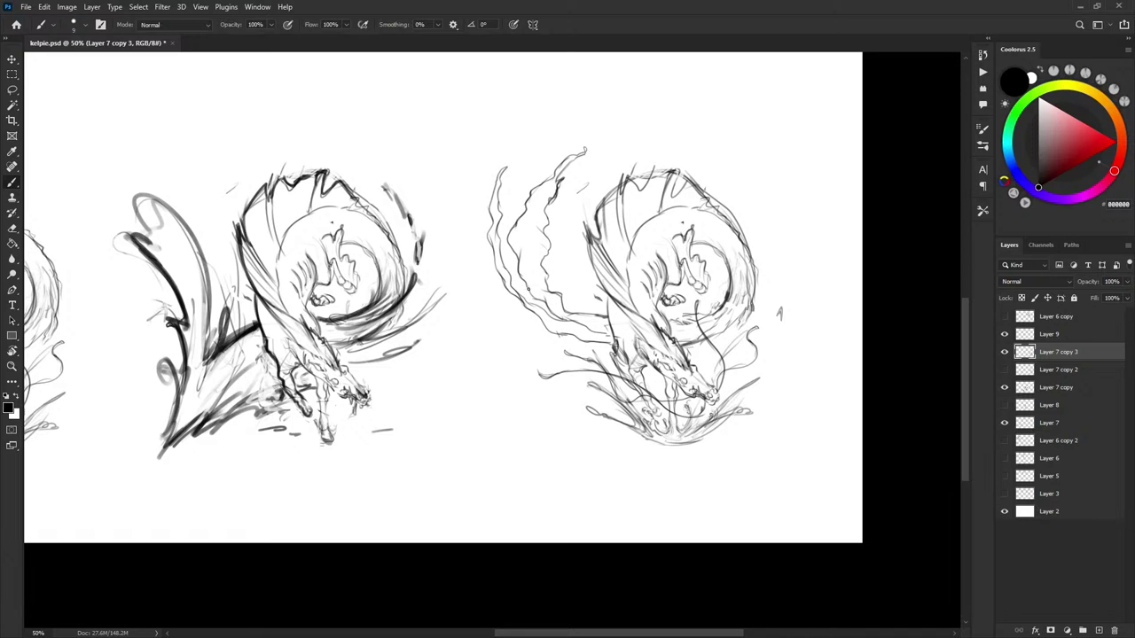
# Lasso a wide area around the third kelpie's tendrils and back fin and open it in the Liquify filter
pyautogui.press('l')
pyautogui.moveTo(479, 162)
pyautogui.mouseDown()
pyautogui.moveTo(709, 253)
pyautogui.moveTo(532, 104)
pyautogui.mouseUp()
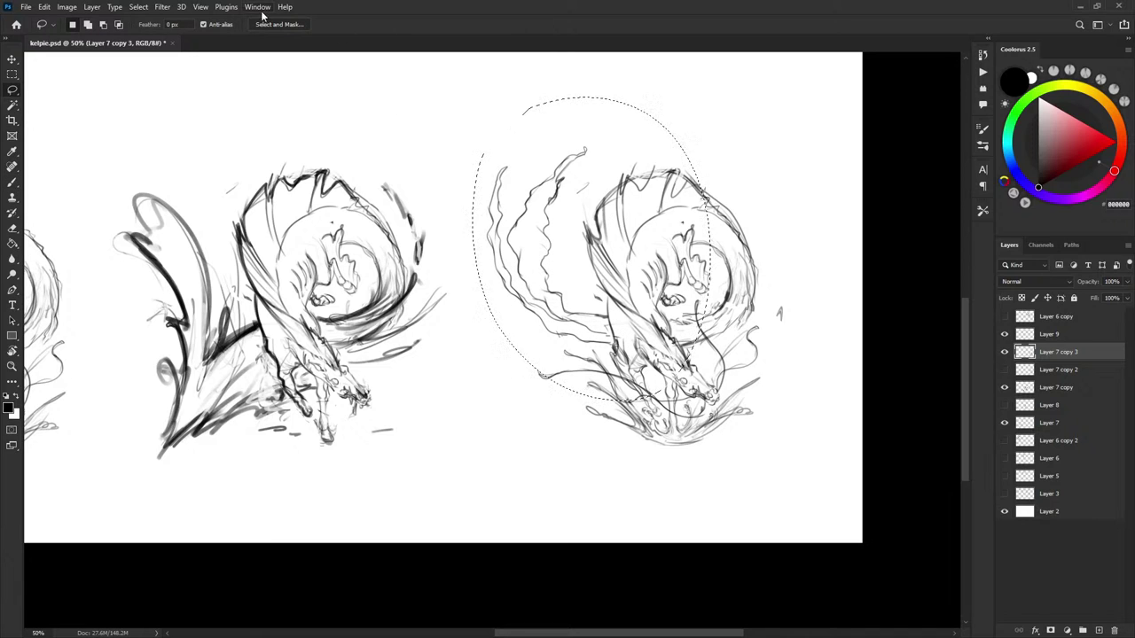
pyautogui.click(162, 6)
pyautogui.click(210, 123)
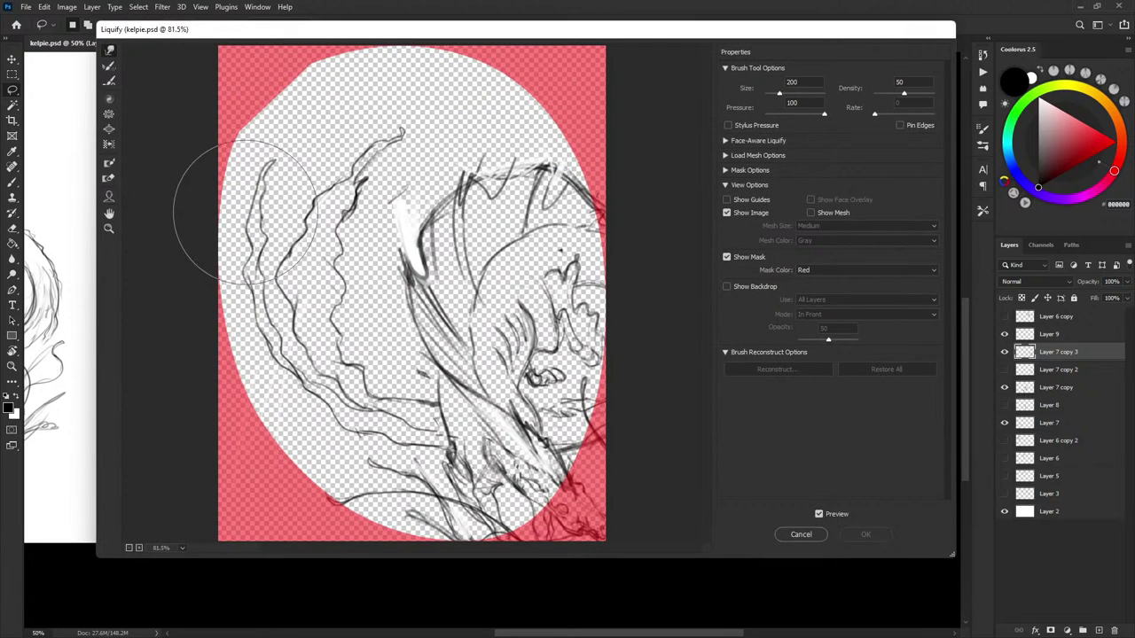
# Push the outer tendril and its tip outward with a 300 Liquify brush, refining its curve with a 125 brush
pyautogui.moveTo(246, 193); pyautogui.dragTo(229, 195)
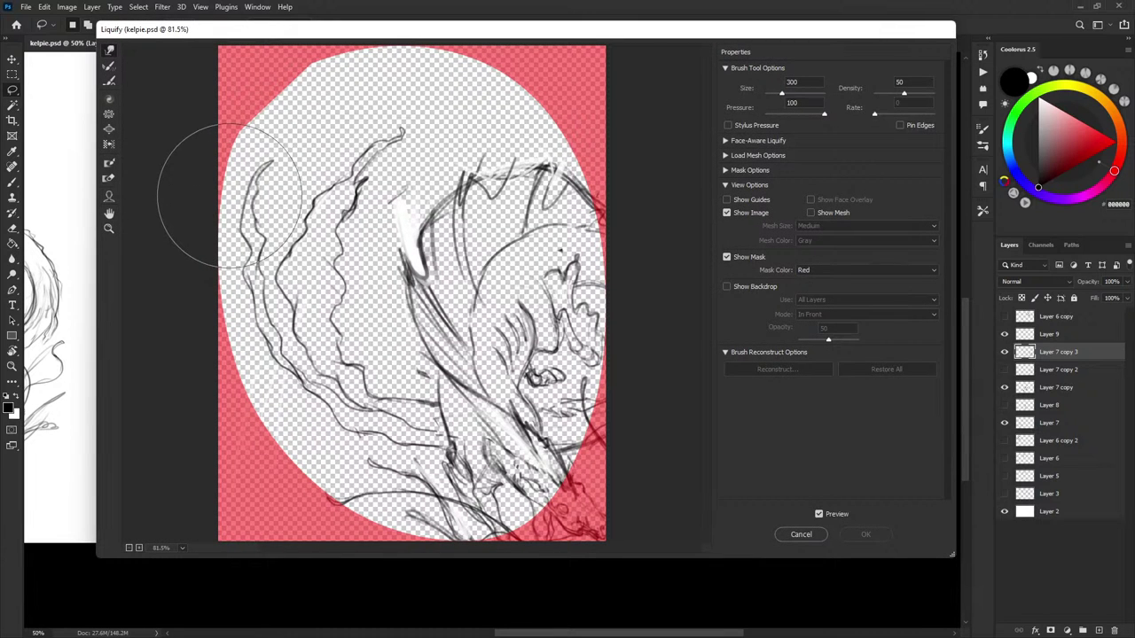
pyautogui.press('[')
pyautogui.press('[')
pyautogui.press('[')
pyautogui.moveTo(269, 162); pyautogui.dragTo(251, 159)
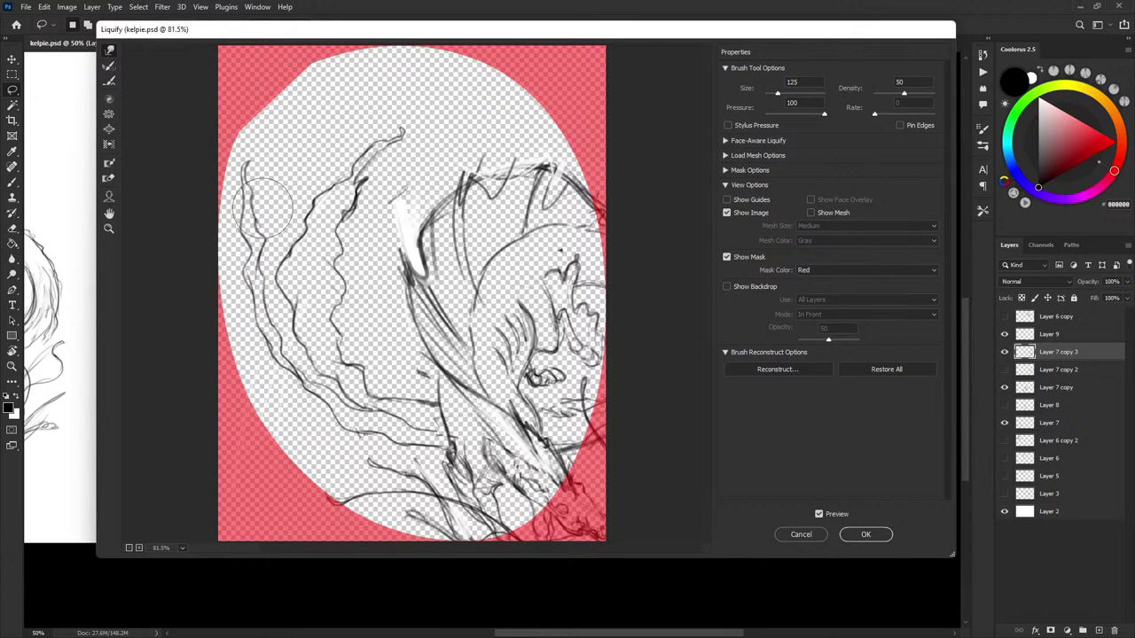
pyautogui.moveTo(265, 211); pyautogui.dragTo(255, 271)
pyautogui.moveTo(254, 191); pyautogui.dragTo(243, 184)
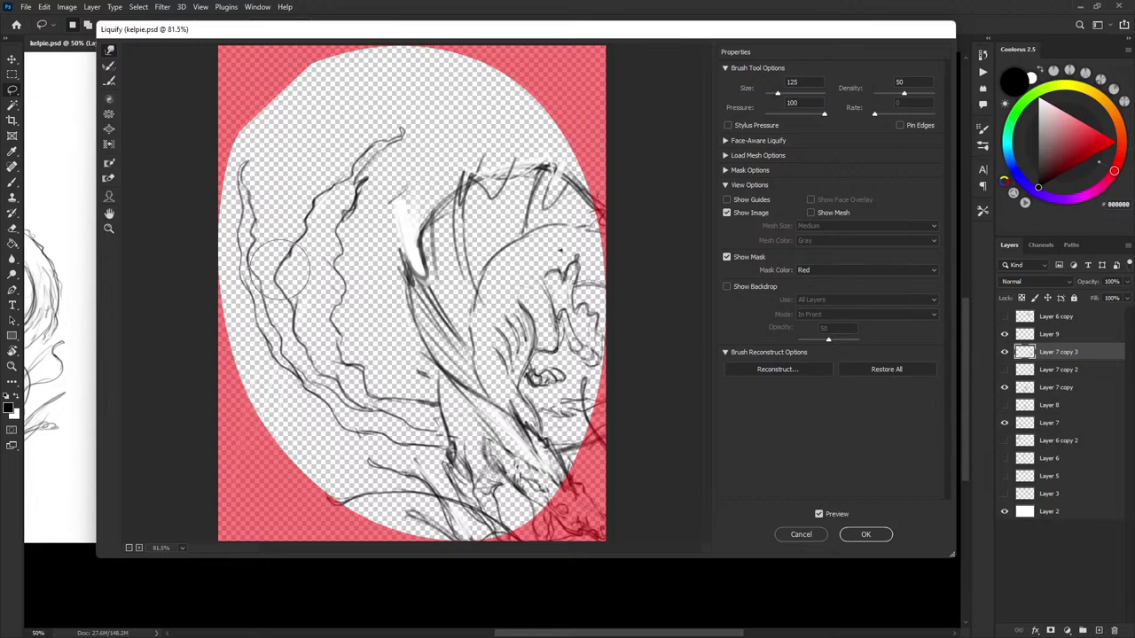
pyautogui.moveTo(265, 288)
pyautogui.mouseDown()
pyautogui.moveTo(255, 286)
pyautogui.moveTo(259, 301)
pyautogui.mouseUp()
pyautogui.moveTo(279, 338); pyautogui.dragTo(277, 346)
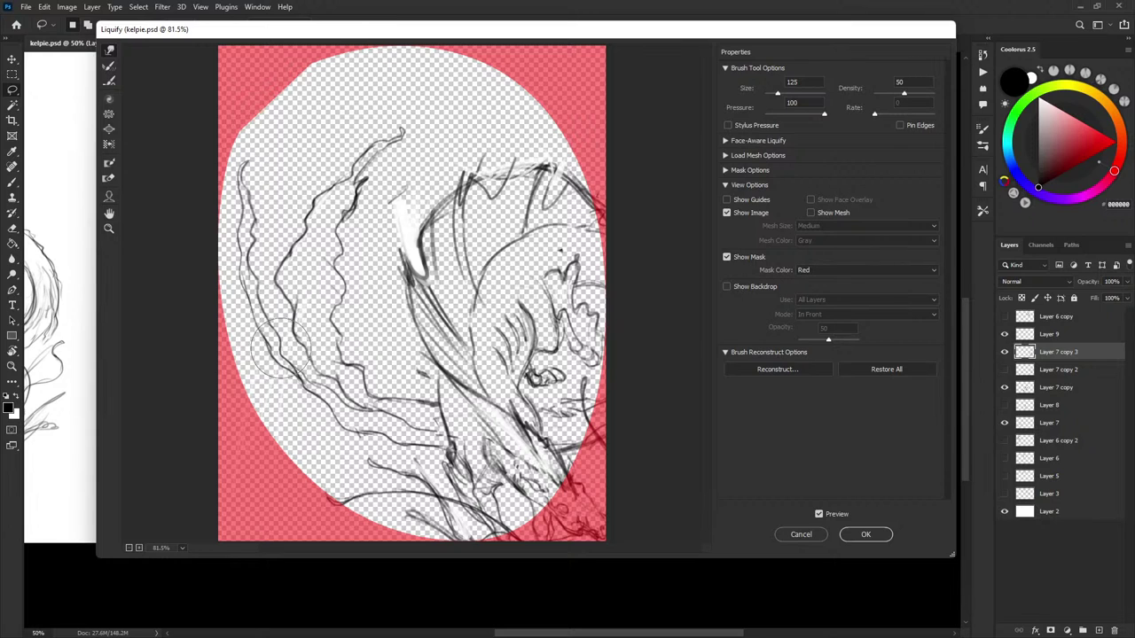
pyautogui.moveTo(257, 232); pyautogui.dragTo(248, 218)
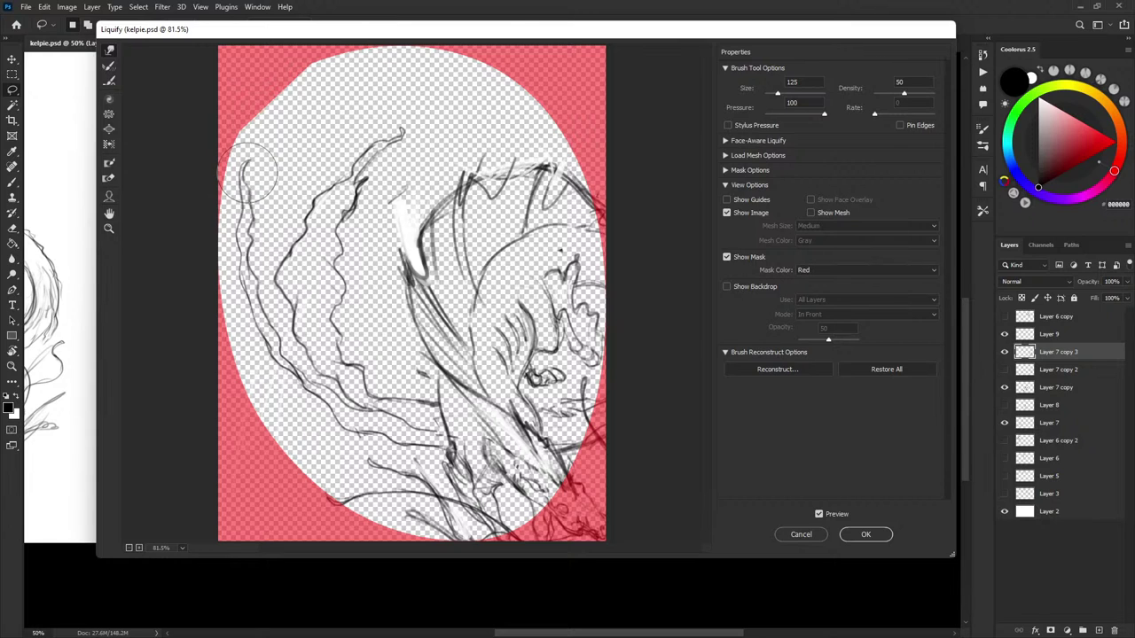
# Bend the outer tendril's tip inward with a 200 brush, reduce the size to 125, apply Liquify and deselect
pyautogui.press(']')
pyautogui.press(']')
pyautogui.moveTo(240, 178); pyautogui.dragTo(256, 173)
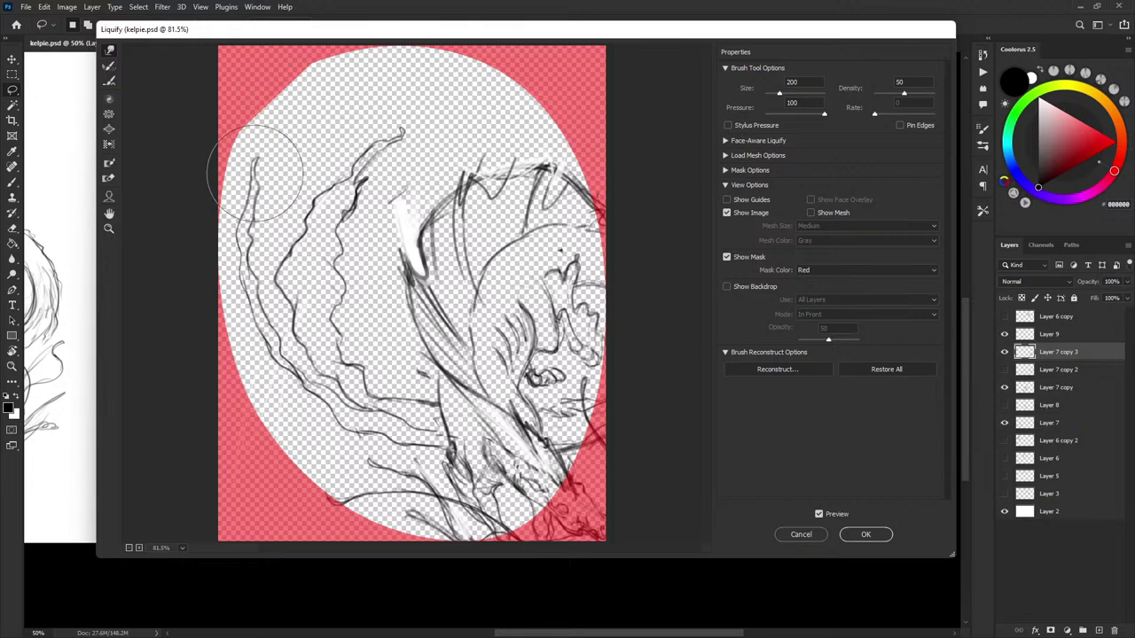
pyautogui.press('[')
pyautogui.press('[')
pyautogui.press('[')
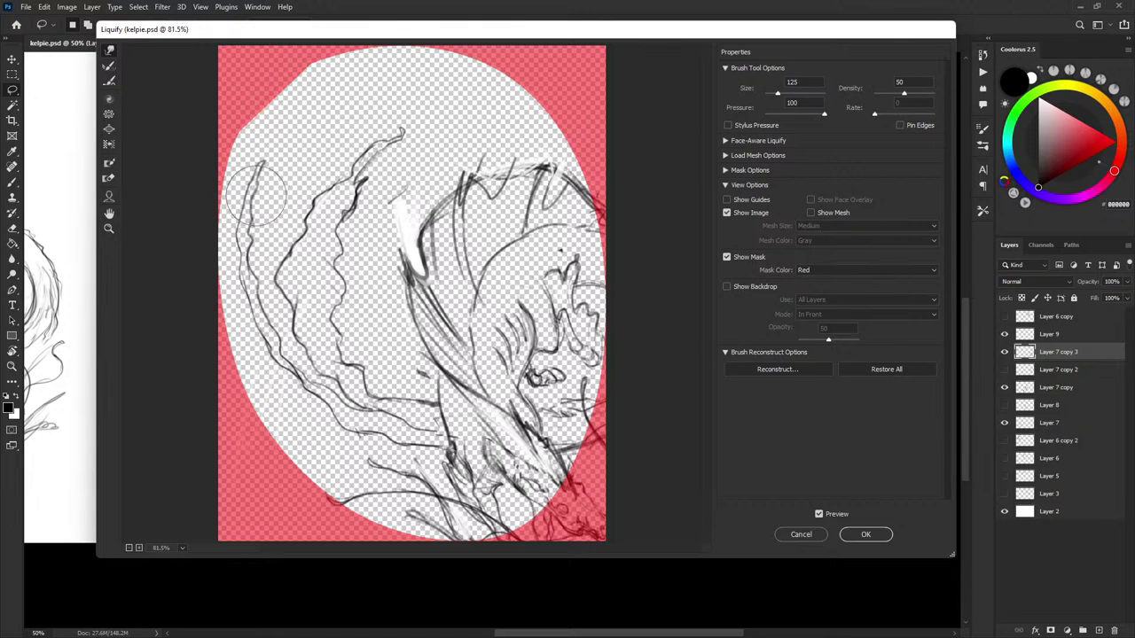
pyautogui.click(875, 534)
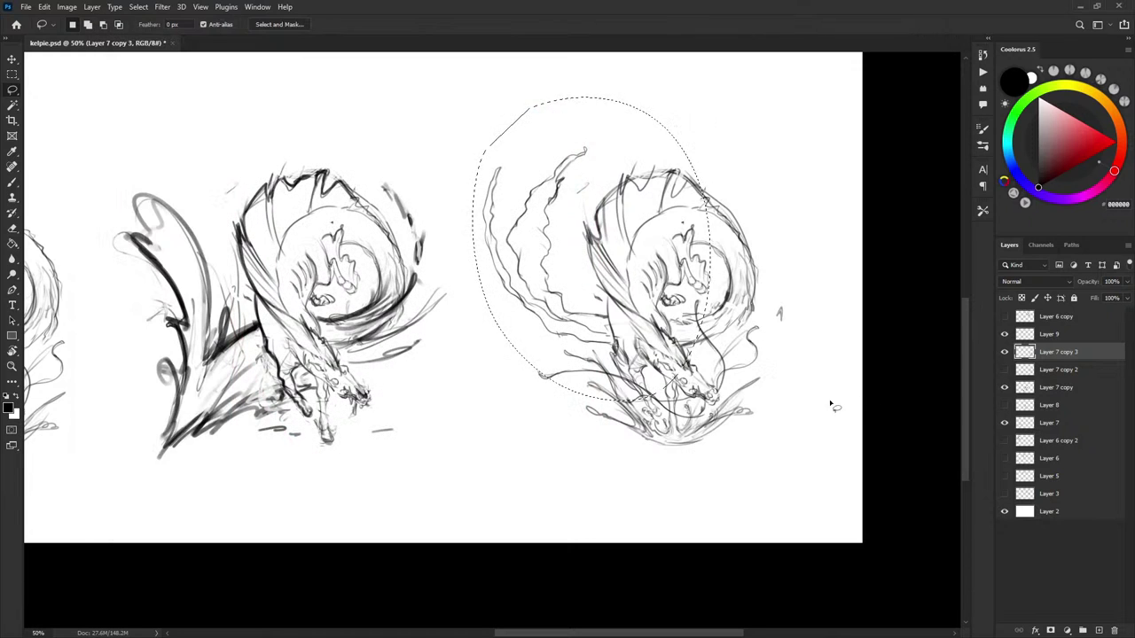
pyautogui.hotkey('ctrl', 'd')
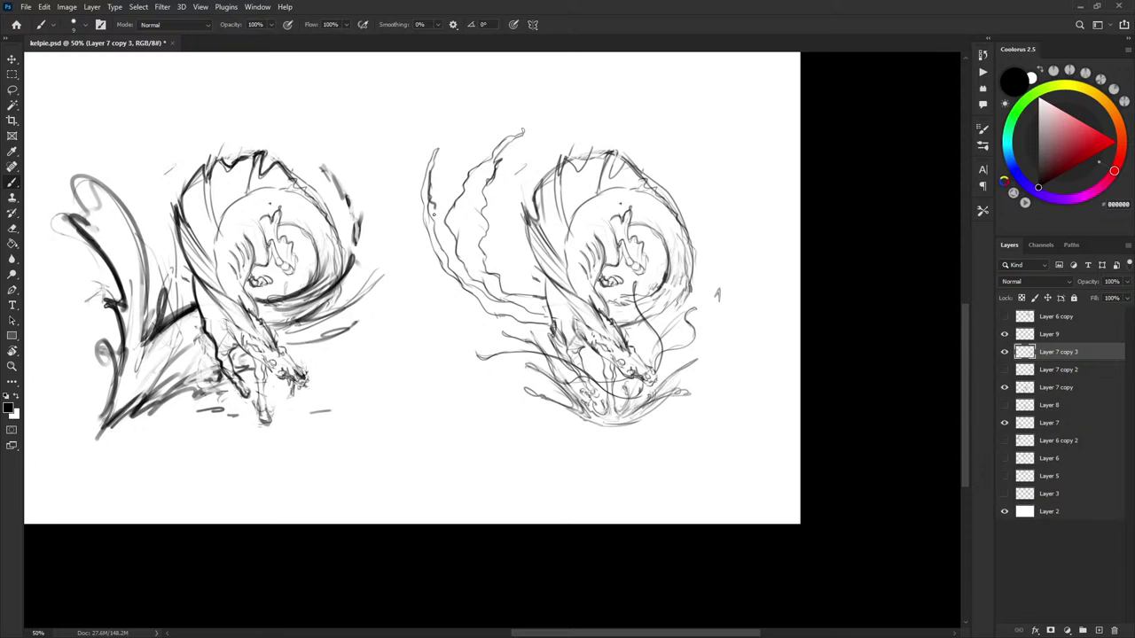
# Lasso and delete the long whisker strands trailing behind the third kelpie's front legs and beneath its head
pyautogui.moveTo(736, 301); pyautogui.dragTo(729, 294)
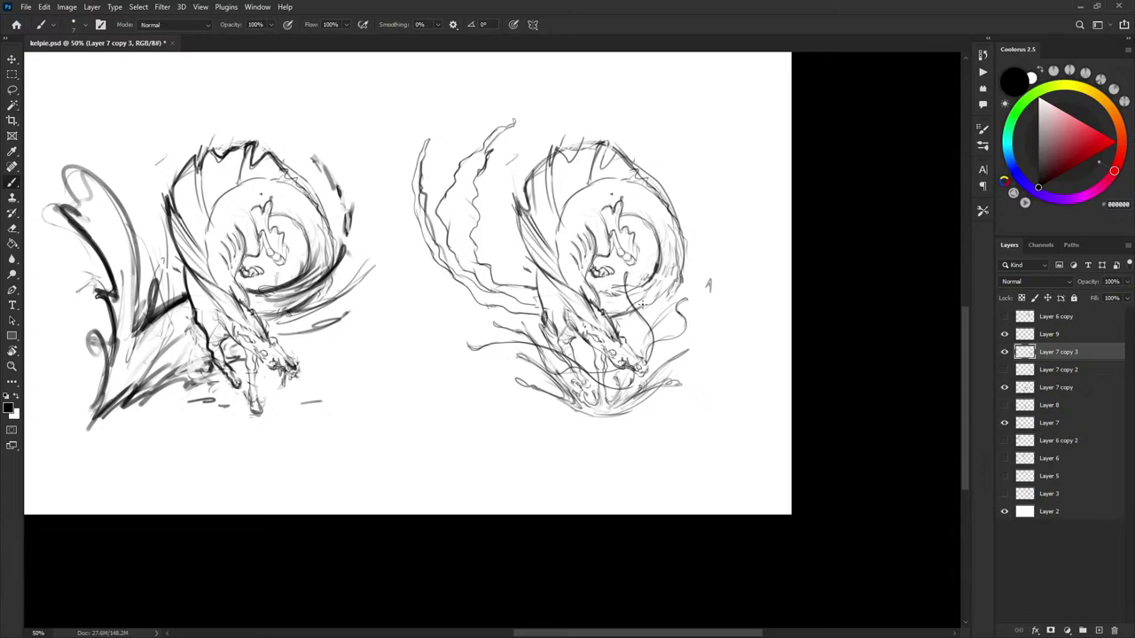
pyautogui.press('l')
pyautogui.moveTo(569, 379)
pyautogui.mouseDown()
pyautogui.moveTo(465, 355)
pyautogui.moveTo(558, 330)
pyautogui.mouseUp()
pyautogui.press('Delete')
pyautogui.hotkey('ctrl', 'd')
pyautogui.press('Delete')
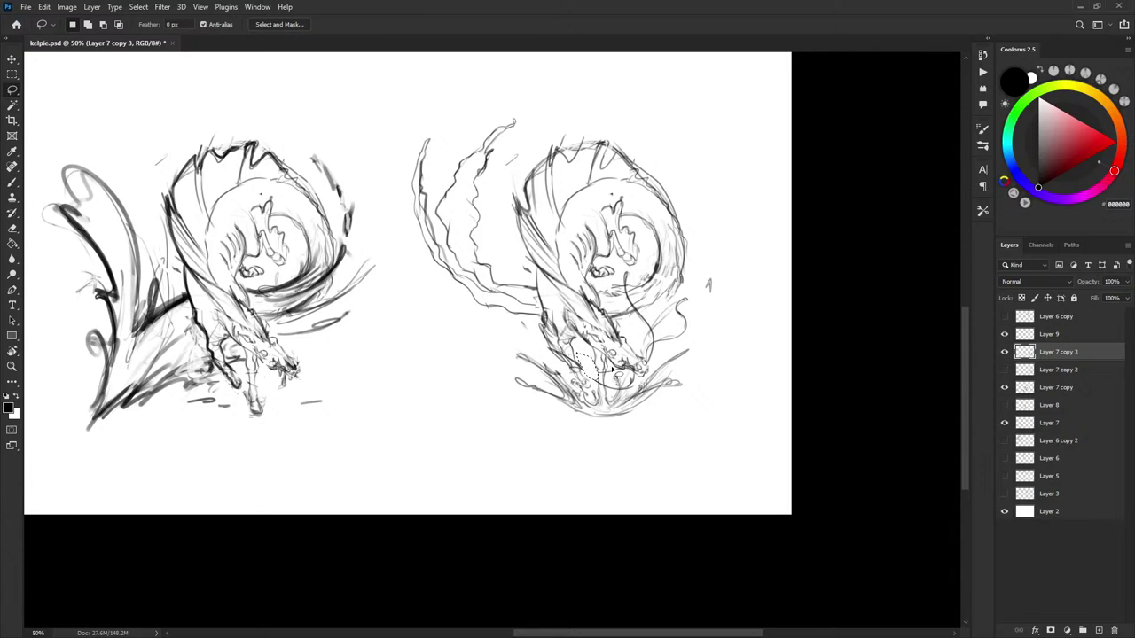
pyautogui.moveTo(611, 369)
pyautogui.mouseDown()
pyautogui.moveTo(642, 362)
pyautogui.moveTo(635, 381)
pyautogui.moveTo(558, 376)
pyautogui.mouseUp()
pyautogui.press('Delete')
pyautogui.hotkey('ctrl', 'd')
# Lasso and delete the remaining whisker strands curling up in front of the third kelpie's head, then deselect
pyautogui.moveTo(653, 360)
pyautogui.mouseDown()
pyautogui.moveTo(626, 282)
pyautogui.moveTo(676, 306)
pyautogui.mouseUp()
pyautogui.press('Delete')
pyautogui.press('Delete')
pyautogui.hotkey('ctrl', 'd')
pyautogui.press('Delete')
pyautogui.hotkey('ctrl', 'd')
pyautogui.press('b')
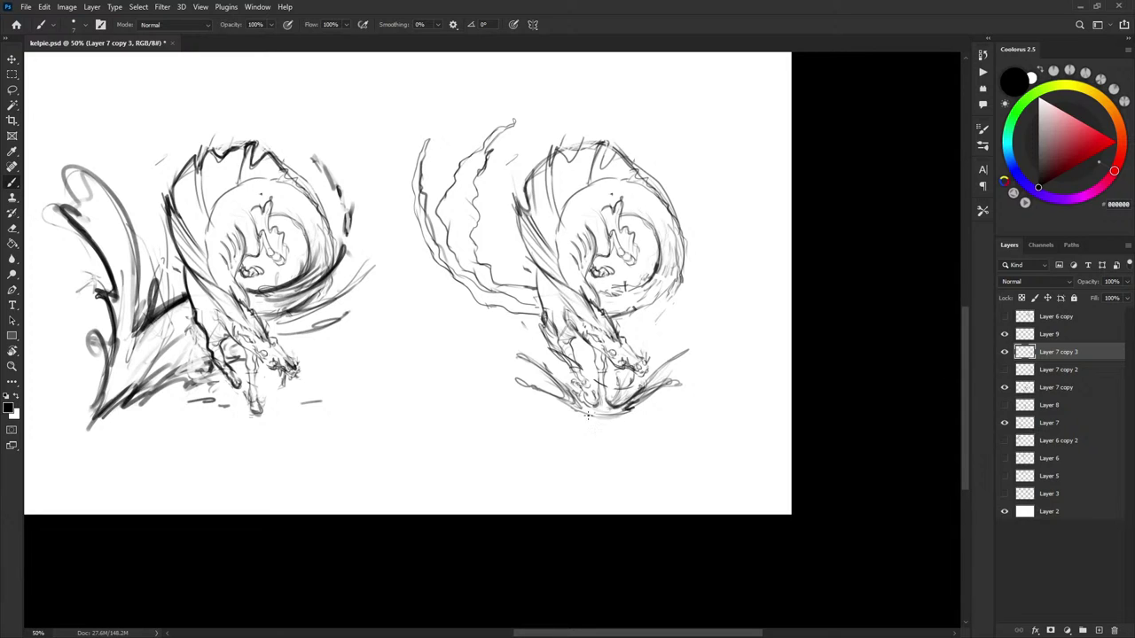
# Brush extra splash strokes around the third kelpie's feet, undoing a stray stroke in front of its head
pyautogui.moveTo(587, 415); pyautogui.dragTo(599, 410)
pyautogui.moveTo(690, 305); pyautogui.dragTo(676, 326)
pyautogui.hotkey('ctrl', 'z')
pyautogui.moveTo(622, 349); pyautogui.dragTo(733, 353)
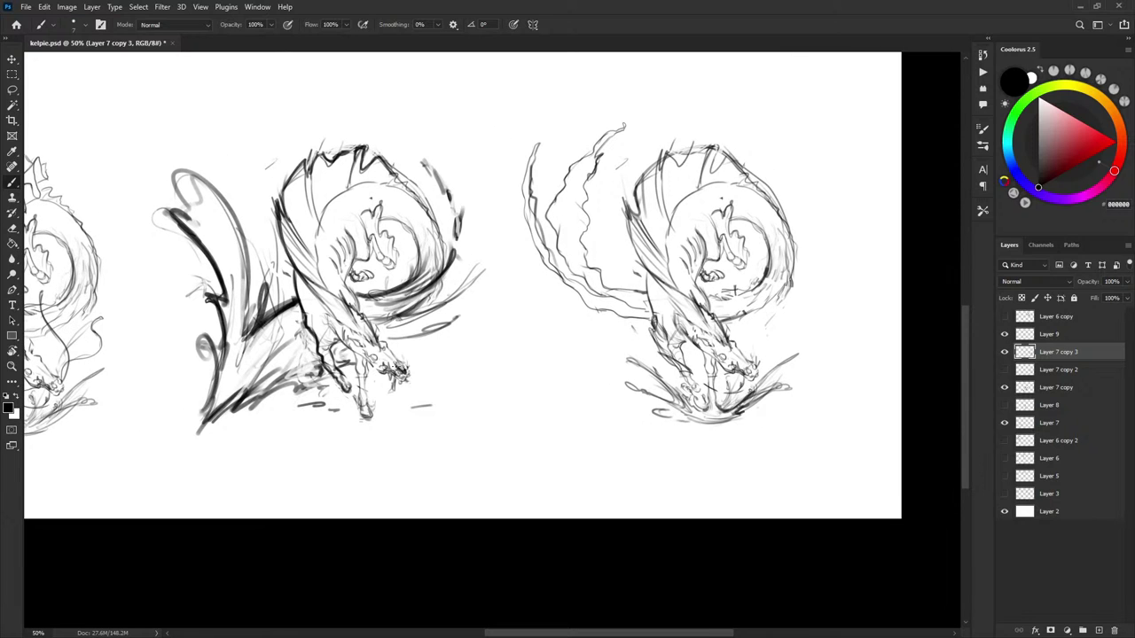
pyautogui.moveTo(763, 314); pyautogui.dragTo(737, 282)
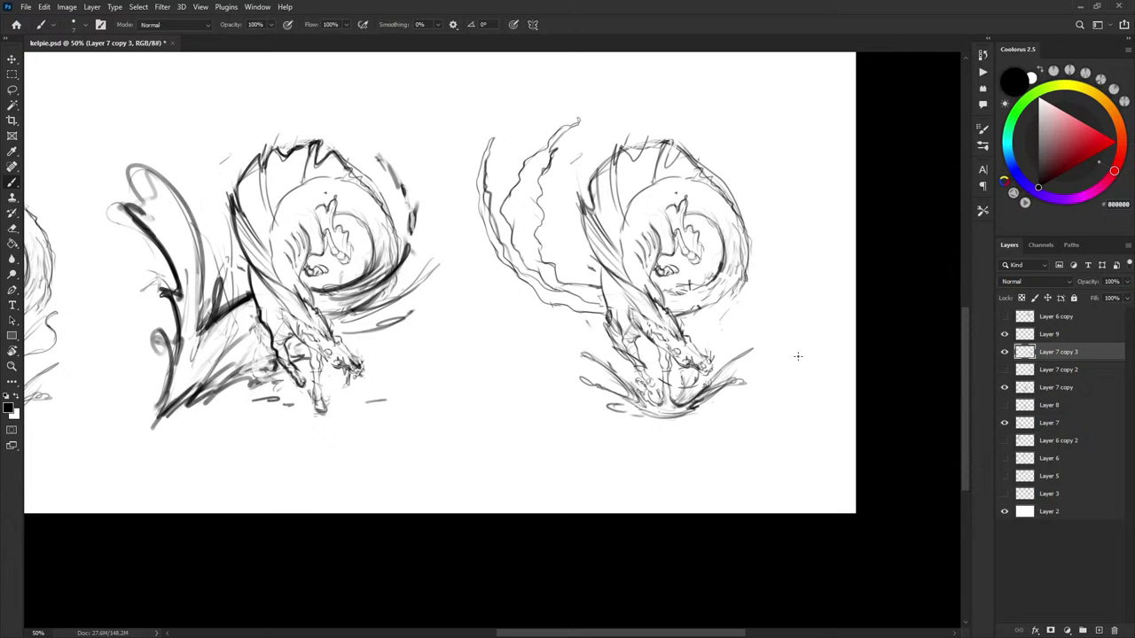
# Try to shift and duplicate the third kelpie's tendrils using a broad lasso selection
pyautogui.press('l')
pyautogui.moveTo(590, 323)
pyautogui.mouseDown()
pyautogui.moveTo(468, 106)
pyautogui.moveTo(603, 111)
pyautogui.mouseUp()
pyautogui.press('v')
pyautogui.moveTo(567, 253); pyautogui.dragTo(572, 251)
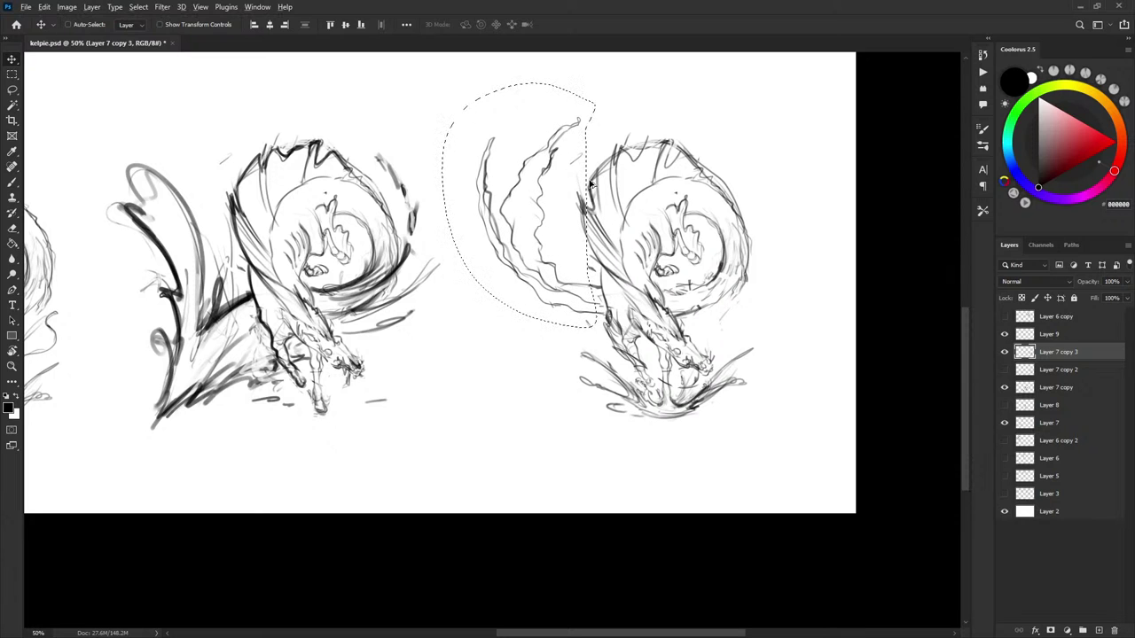
pyautogui.keyDown('alt'); pyautogui.moveTo(576, 168); pyautogui.dragTo(595, 221); pyautogui.keyUp('alt')
pyautogui.hotkey('ctrl', 'z')
# Lasso the tendrils closely, move them slightly toward the third kelpie's body, and deselect
pyautogui.press('l')
pyautogui.moveTo(591, 113)
pyautogui.mouseDown()
pyautogui.moveTo(559, 191)
pyautogui.moveTo(600, 307)
pyautogui.moveTo(476, 254)
pyautogui.moveTo(570, 89)
pyautogui.moveTo(588, 108)
pyautogui.mouseUp()
pyautogui.press('v')
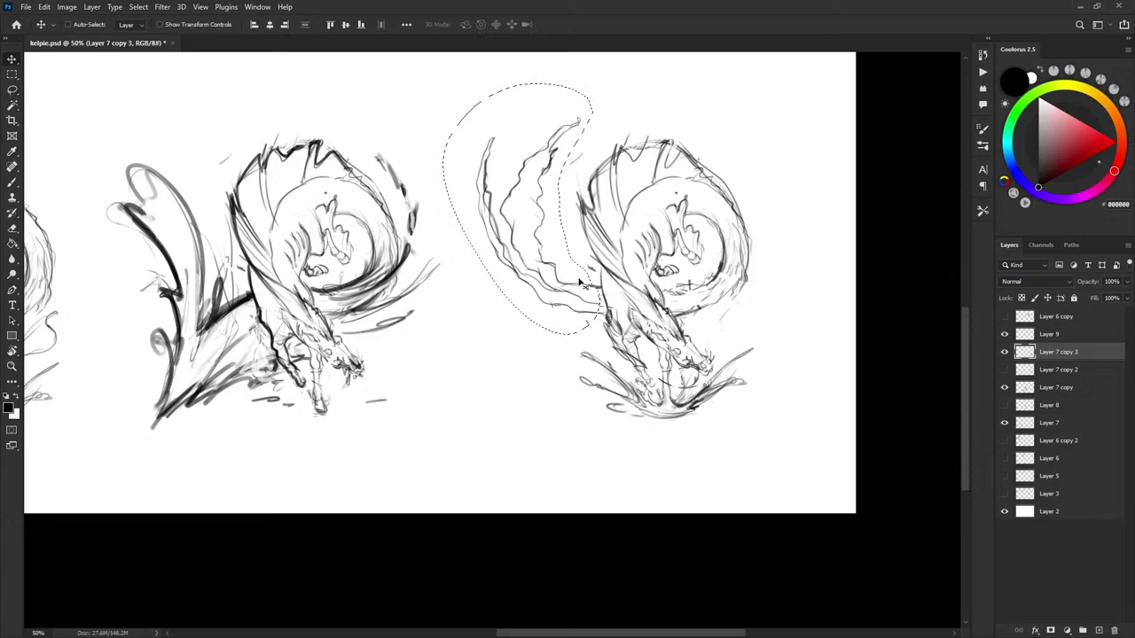
pyautogui.moveTo(576, 283); pyautogui.dragTo(583, 271)
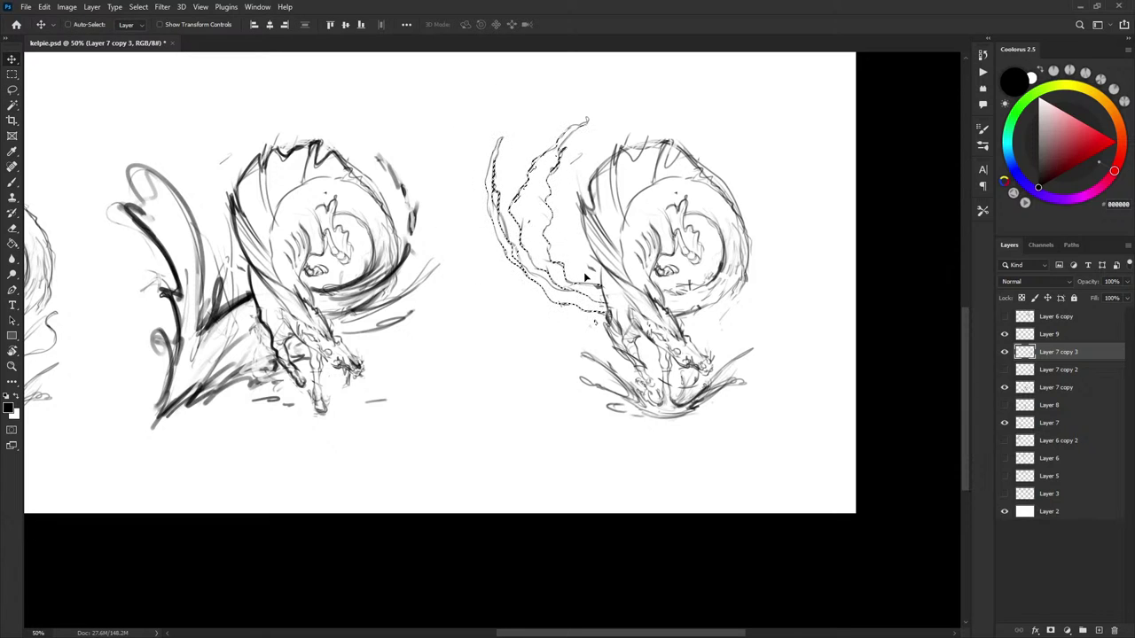
pyautogui.hotkey('ctrl', 't')
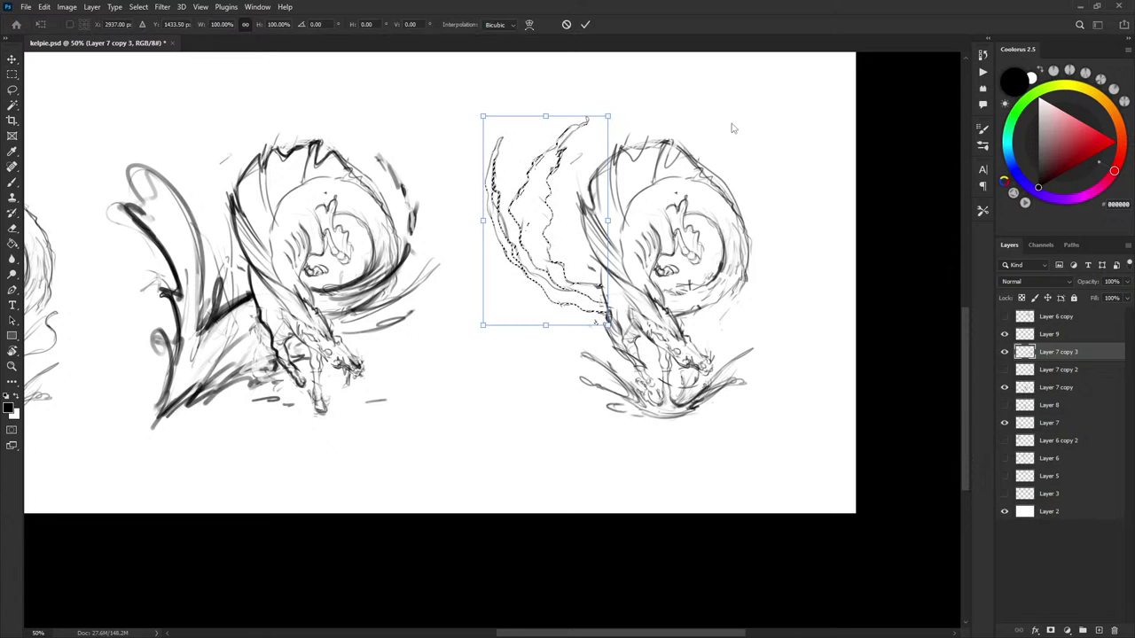
pyautogui.press('Escape')
pyautogui.hotkey('ctrl', 'd')
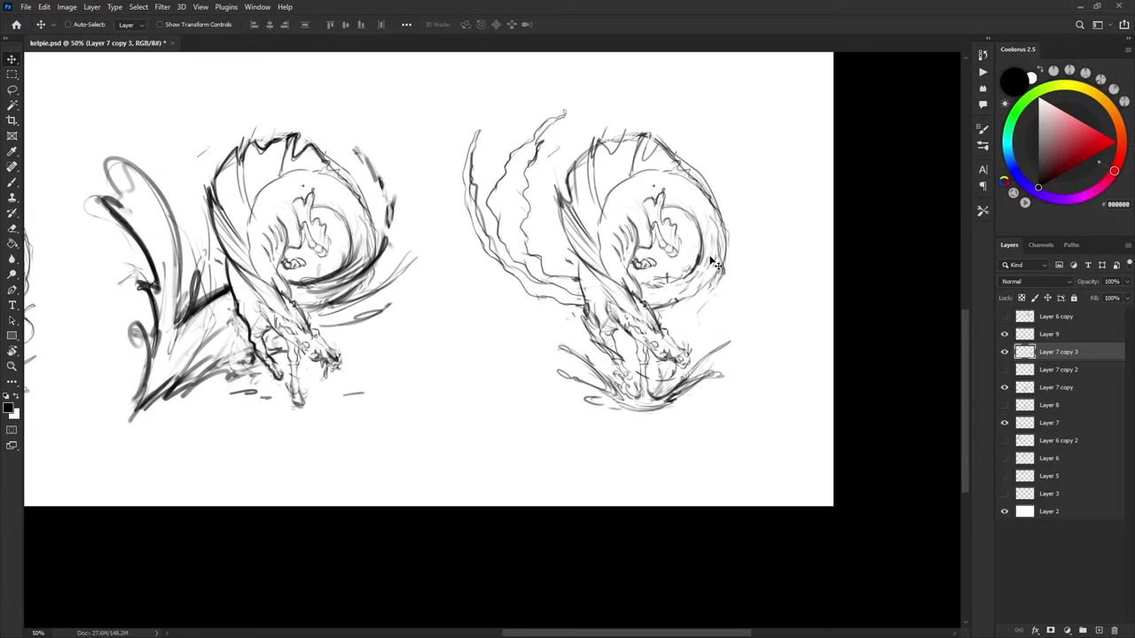
# Draw long splash strokes sweeping up and back from the third kelpie's feet beneath the tendrils
pyautogui.press('b')
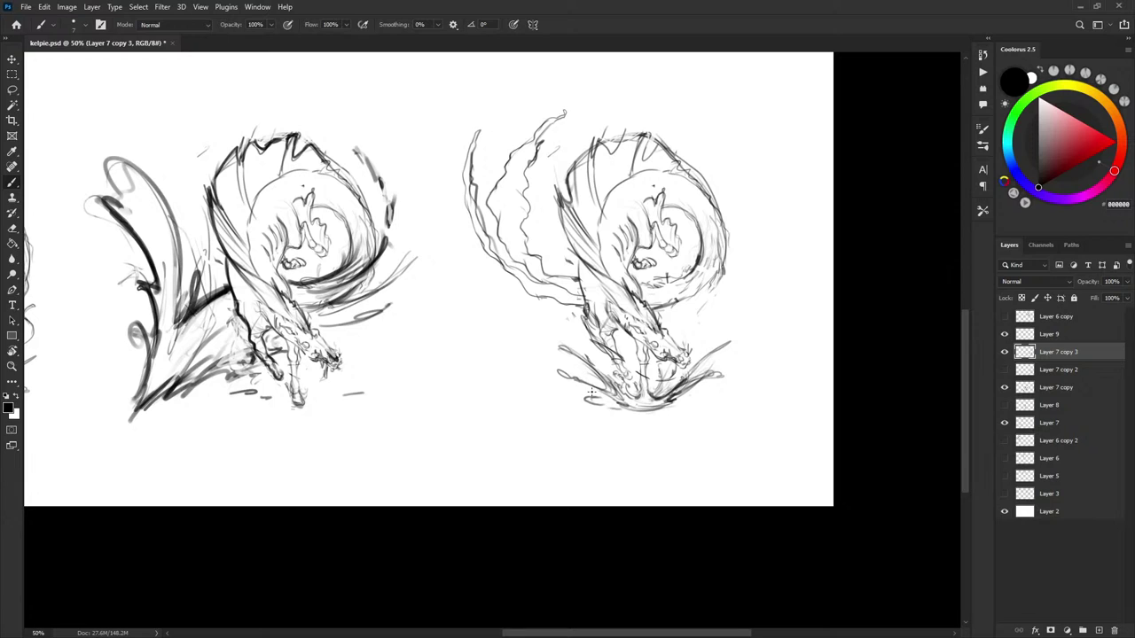
pyautogui.moveTo(480, 303); pyautogui.dragTo(612, 400)
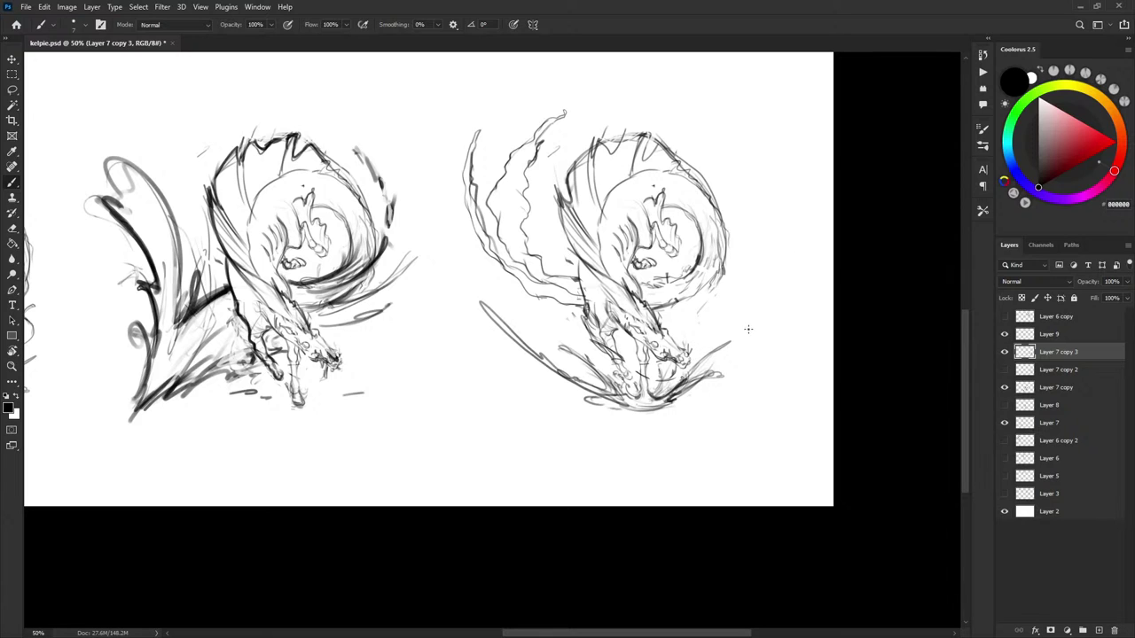
# Hide Layer 7 copy and Layer 7 to isolate the third kelpie on the white background
pyautogui.click(1005, 390)
pyautogui.hotkey('ctrl', '-')
pyautogui.click(1006, 424)
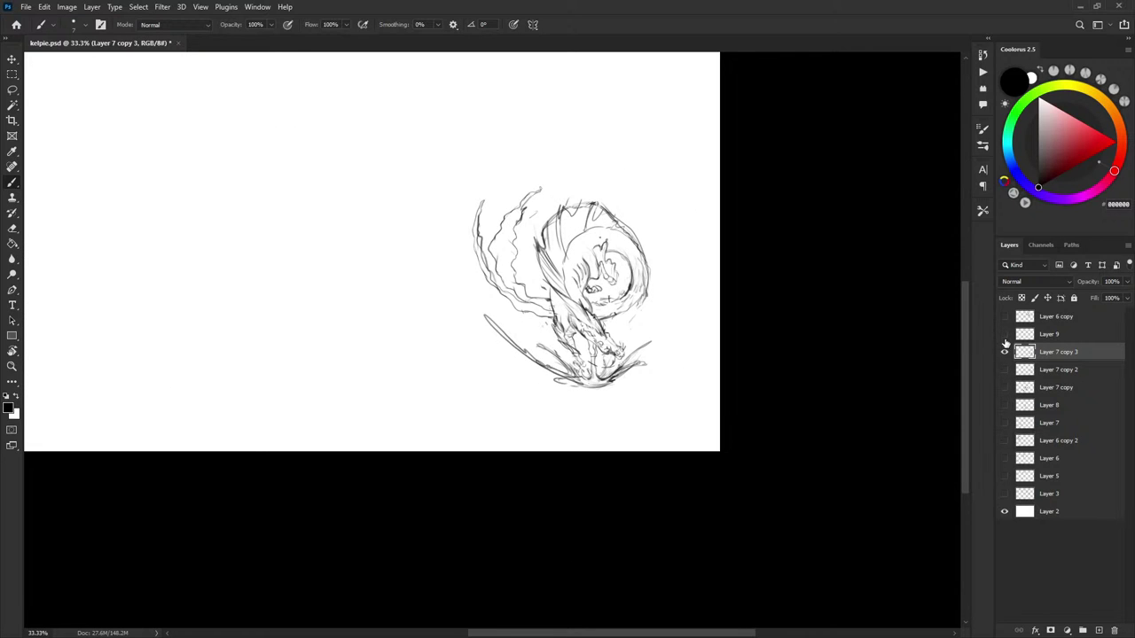
pyautogui.hotkey('ctrl', '-')
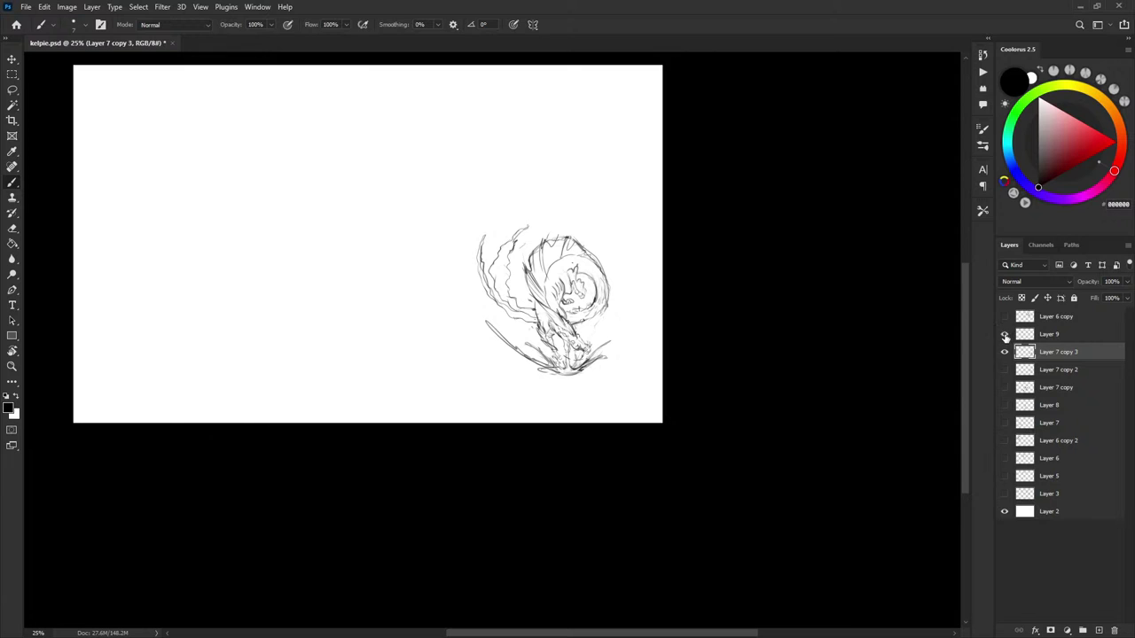
pyautogui.hotkey('ctrl', '+')
# Delete Layer 9, keeping Layer 7 copy 3 visible and active
pyautogui.click(1025, 337)
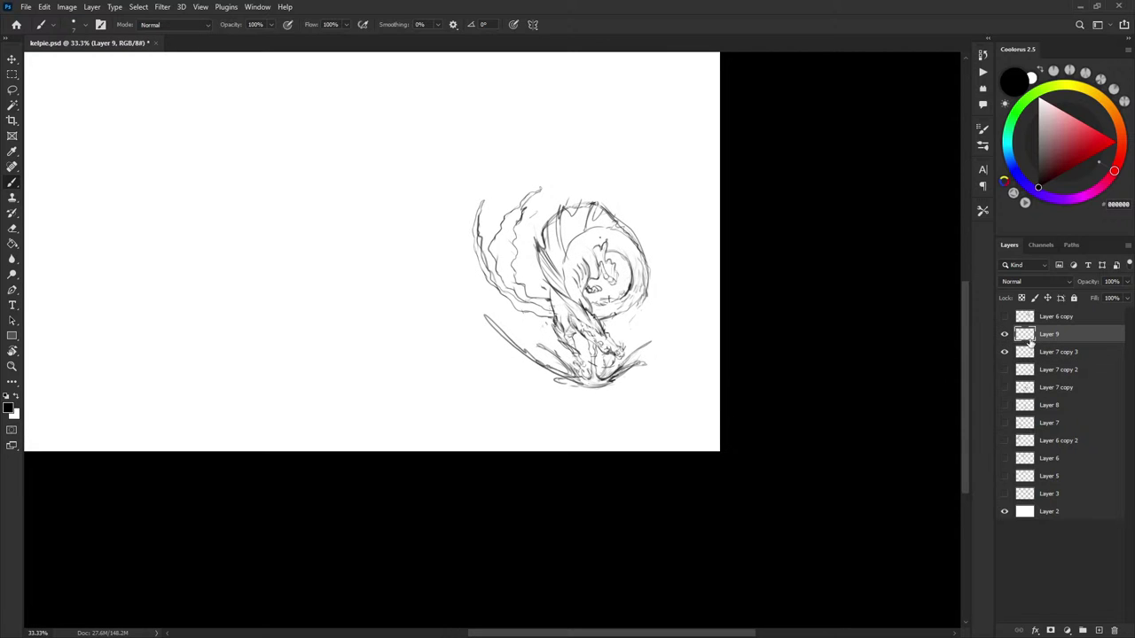
pyautogui.keyDown('ctrl'); pyautogui.click(1025, 333); pyautogui.keyUp('ctrl')
pyautogui.click(536, 242)
pyautogui.press('Delete')
pyautogui.click(1005, 334)
pyautogui.click(1004, 334)
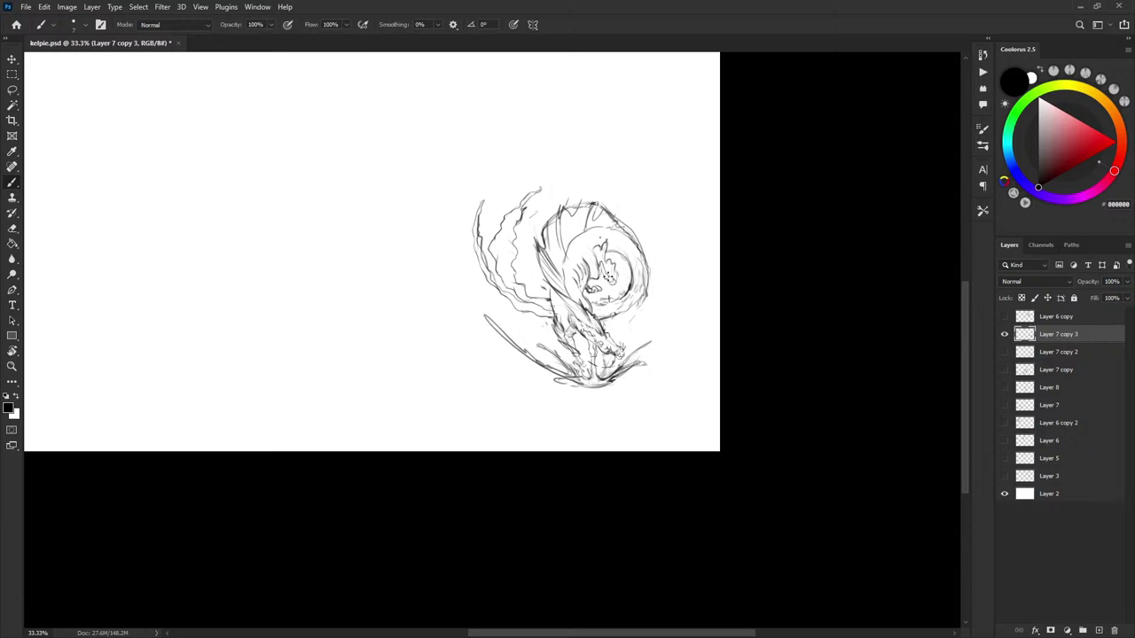
# Move the isolated kelpie sketch to the upper-left area of the canvas and flip it horizontally
pyautogui.press('v')
pyautogui.moveTo(742, 346); pyautogui.dragTo(364, 241)
pyautogui.hotkey('ctrl', 't')
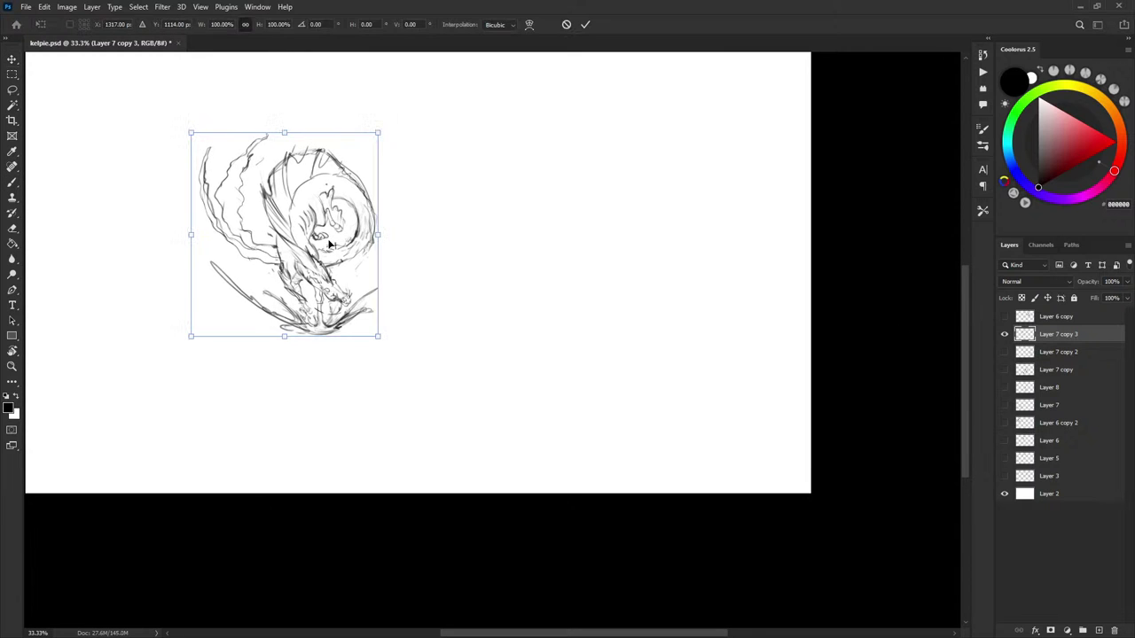
pyautogui.rightClick(329, 243)
pyautogui.click(390, 473)
pyautogui.press('Return')
# Try a tall arc rising from the splash in front of the flipped kelpie's head
pyautogui.moveTo(466, 269)
pyautogui.mouseDown()
pyautogui.moveTo(627, 289)
pyautogui.moveTo(678, 355)
pyautogui.mouseUp()
pyautogui.hotkey('ctrl', '+')
pyautogui.press('b')
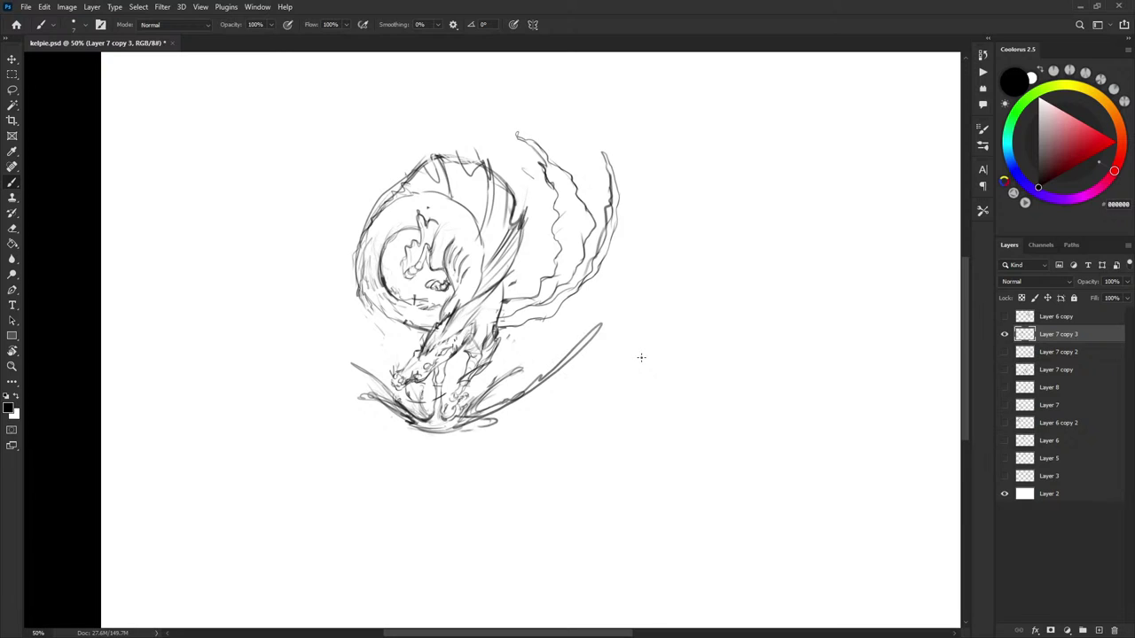
pyautogui.moveTo(366, 363); pyautogui.dragTo(319, 144)
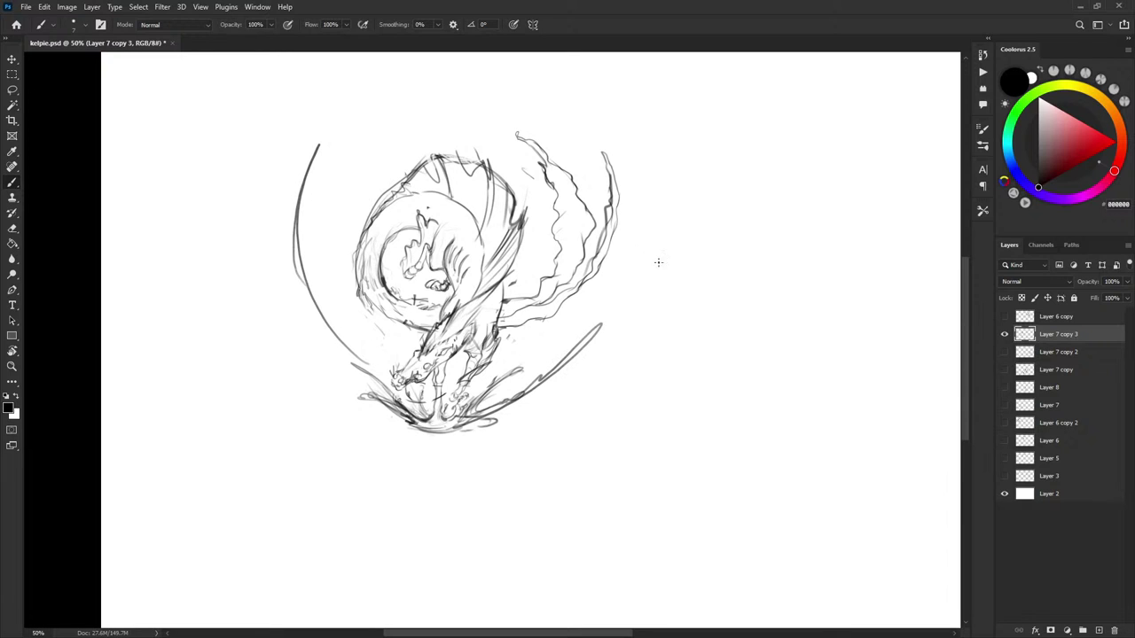
pyautogui.hotkey('ctrl', 'z')
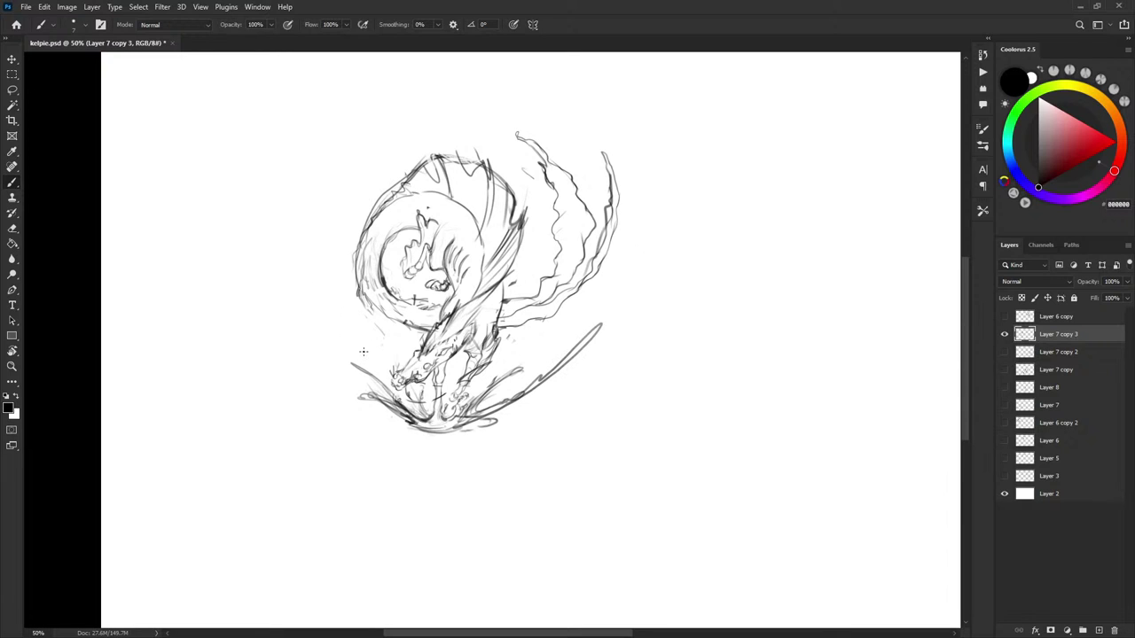
# Draw a tall curled water arc rising from the splash in front of the head and a short detached arc above the coil
pyautogui.moveTo(363, 352)
pyautogui.mouseDown()
pyautogui.moveTo(309, 214)
pyautogui.moveTo(333, 316)
pyautogui.moveTo(321, 149)
pyautogui.mouseUp()
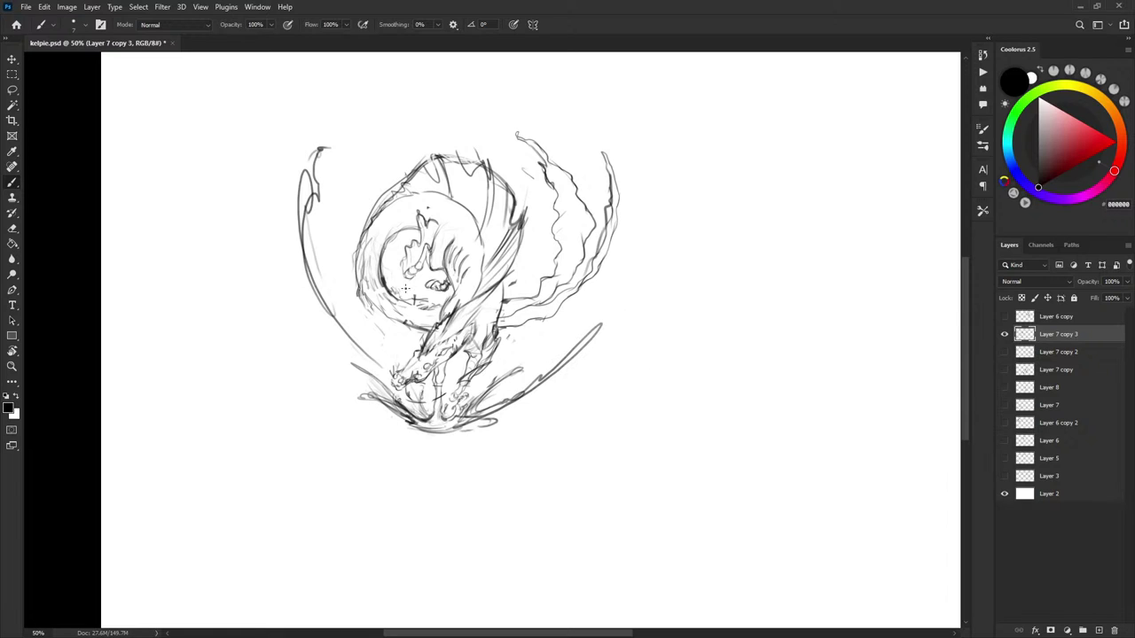
pyautogui.moveTo(315, 289); pyautogui.dragTo(350, 331)
pyautogui.moveTo(349, 164); pyautogui.dragTo(398, 104)
pyautogui.moveTo(365, 141); pyautogui.dragTo(382, 120)
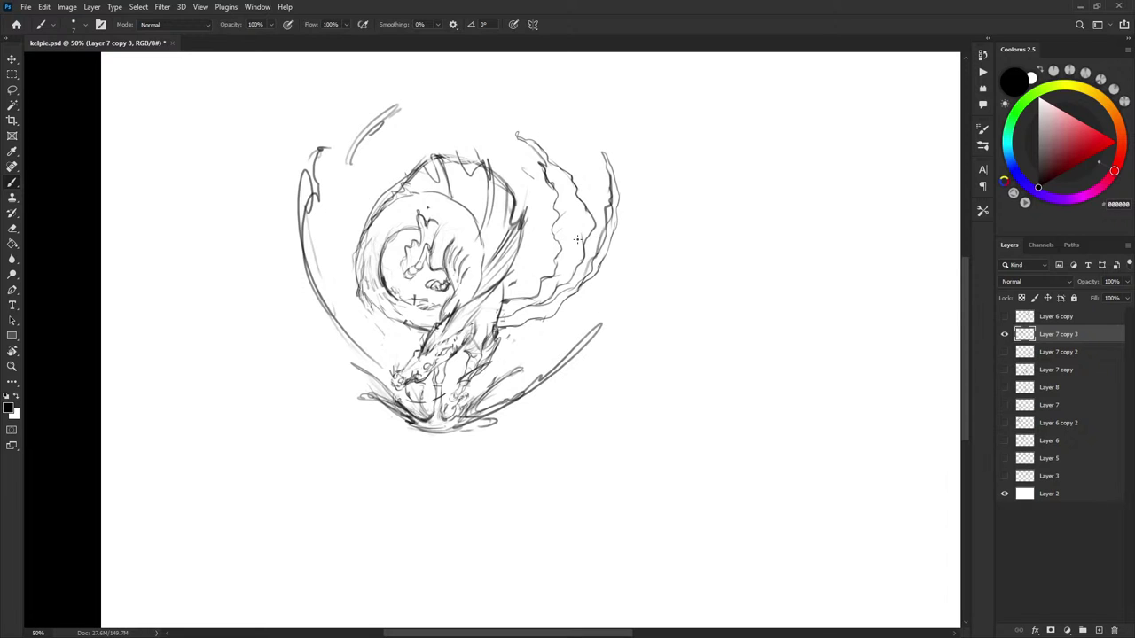
# Duplicate Layer 7 copy 3, hide the original, and lasso loosely around the whole sketch on the duplicate
pyautogui.hotkey('ctrl', 'j')
pyautogui.click(1005, 352)
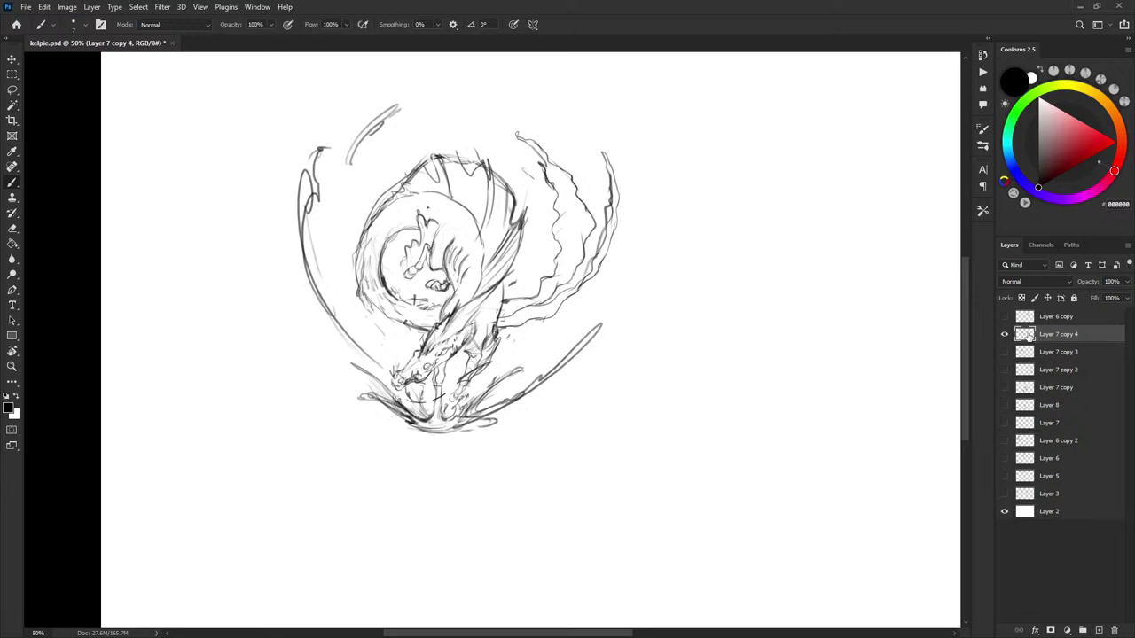
pyautogui.press('l')
pyautogui.moveTo(328, 71)
pyautogui.mouseDown()
pyautogui.moveTo(633, 461)
pyautogui.moveTo(540, 75)
pyautogui.mouseUp()
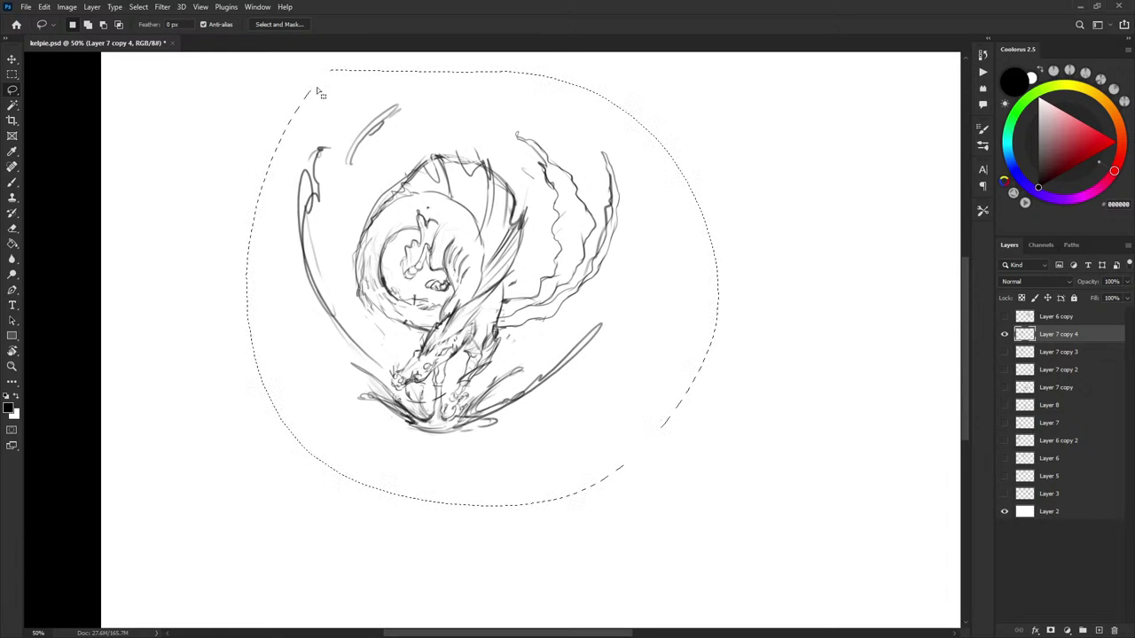
# Push the coil's outer curve slightly outward in Liquify, using a brush of about 400 px
pyautogui.click(162, 6)
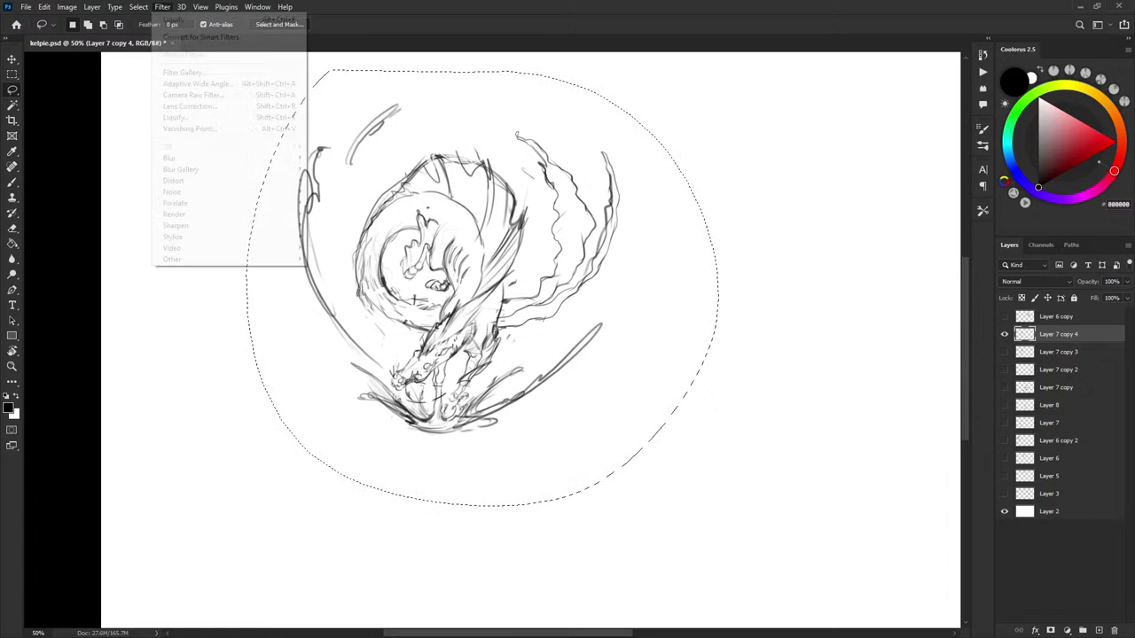
pyautogui.click(214, 119)
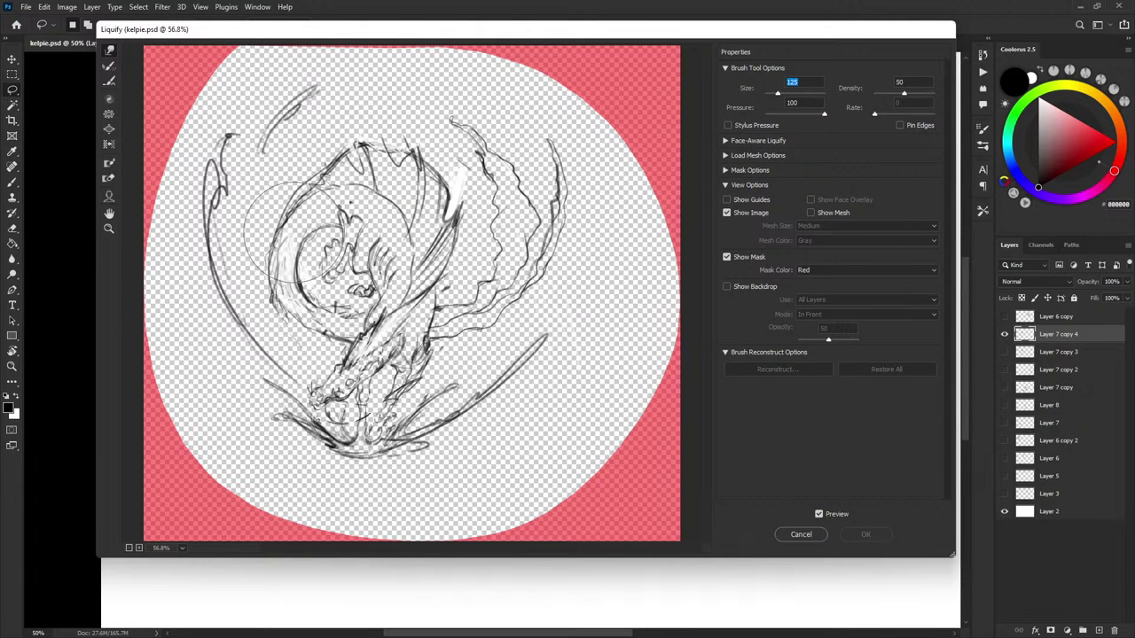
pyautogui.moveTo(295, 232); pyautogui.dragTo(289, 229)
pyautogui.press('[')
pyautogui.press('[')
pyautogui.moveTo(305, 307); pyautogui.dragTo(300, 303)
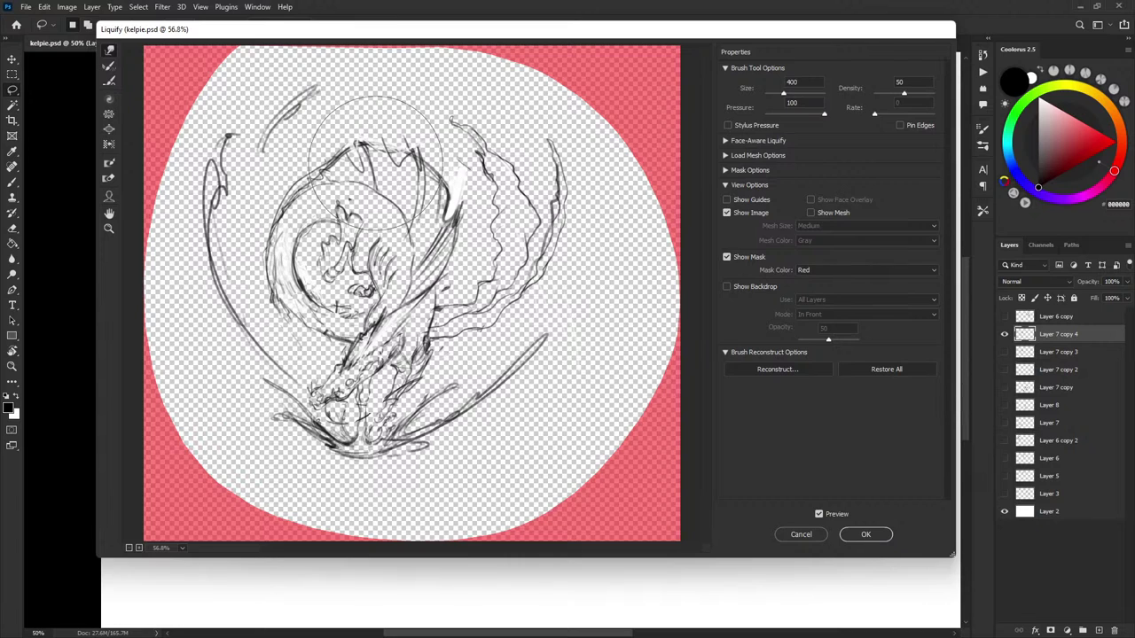
pyautogui.press(']')
pyautogui.press('[')
pyautogui.press('[')
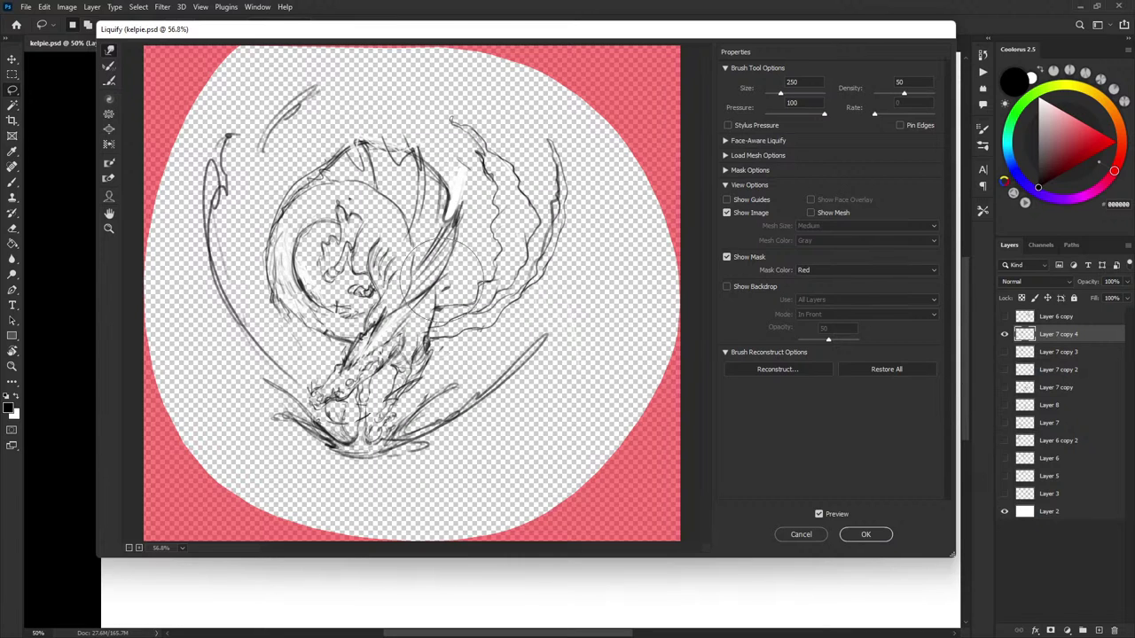
# Reshape the flowing tendrils with 700 px and 250 px Liquify brushes, nudging their tips and bends toward the body
pyautogui.press(']')
pyautogui.press(']')
pyautogui.press(']')
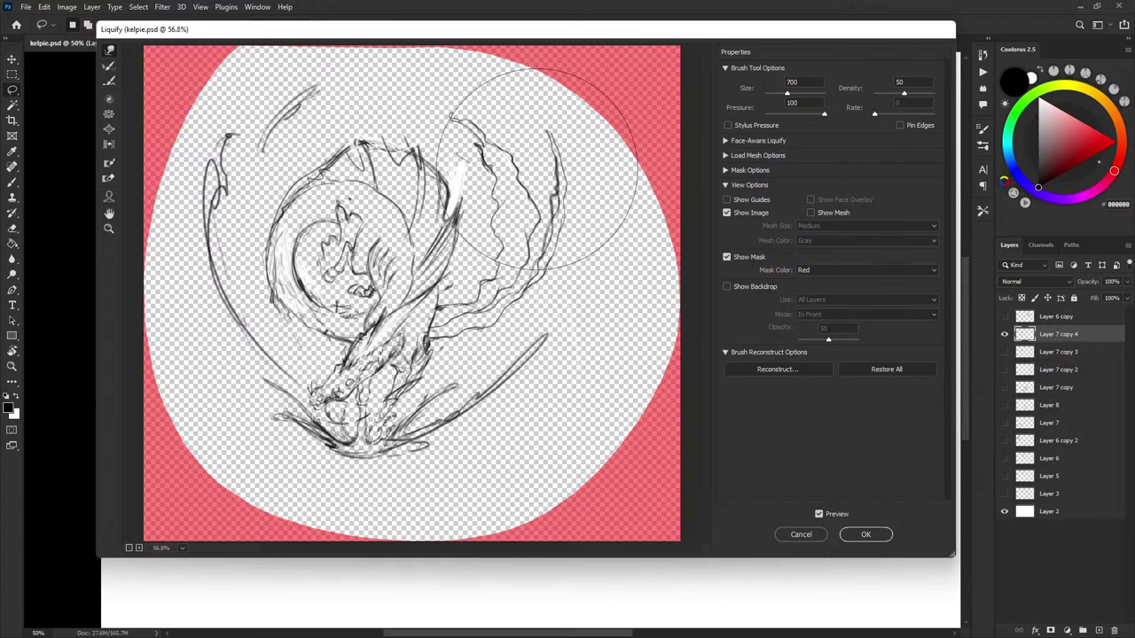
pyautogui.press('[')
pyautogui.press('[')
pyautogui.press('[')
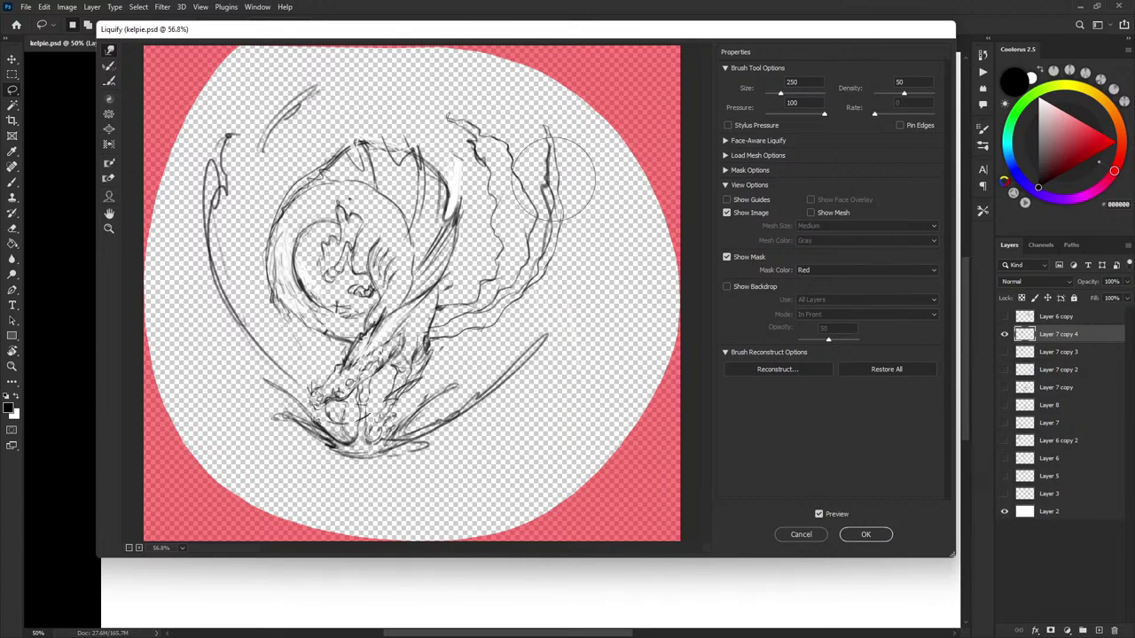
pyautogui.moveTo(445, 319)
pyautogui.mouseDown()
pyautogui.moveTo(465, 294)
pyautogui.moveTo(483, 299)
pyautogui.mouseUp()
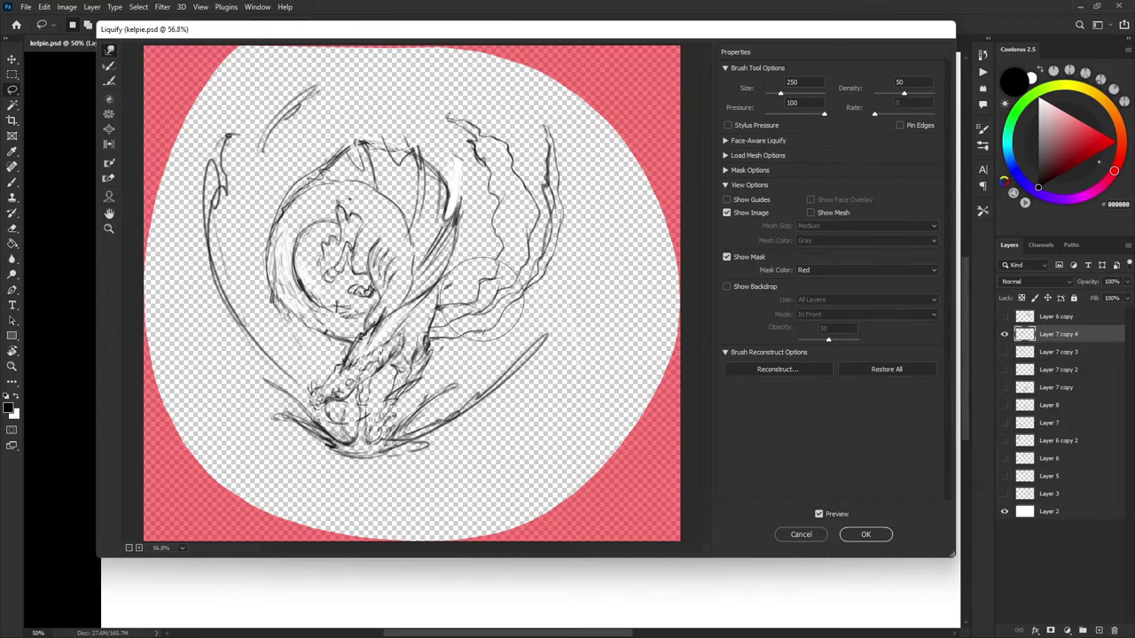
pyautogui.moveTo(546, 275); pyautogui.dragTo(527, 316)
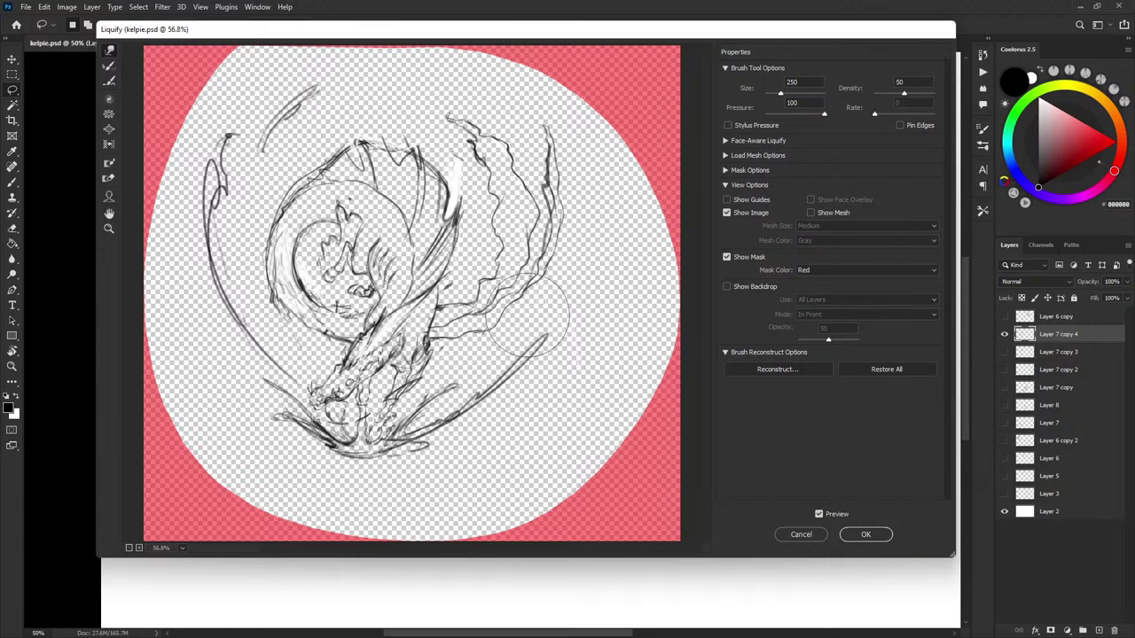
pyautogui.moveTo(431, 333); pyautogui.dragTo(425, 317)
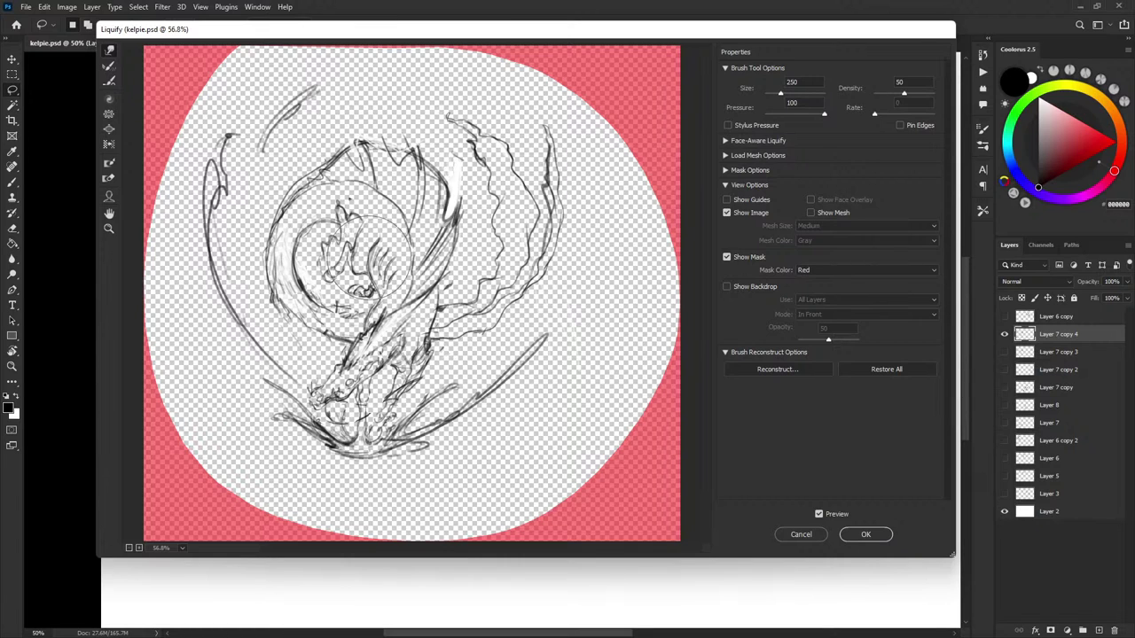
# Nudge the belly contour inside the coil and the front legs above the splash with an enlarged Liquify brush
pyautogui.moveTo(381, 265); pyautogui.dragTo(360, 231)
pyautogui.press(']')
pyautogui.press(']')
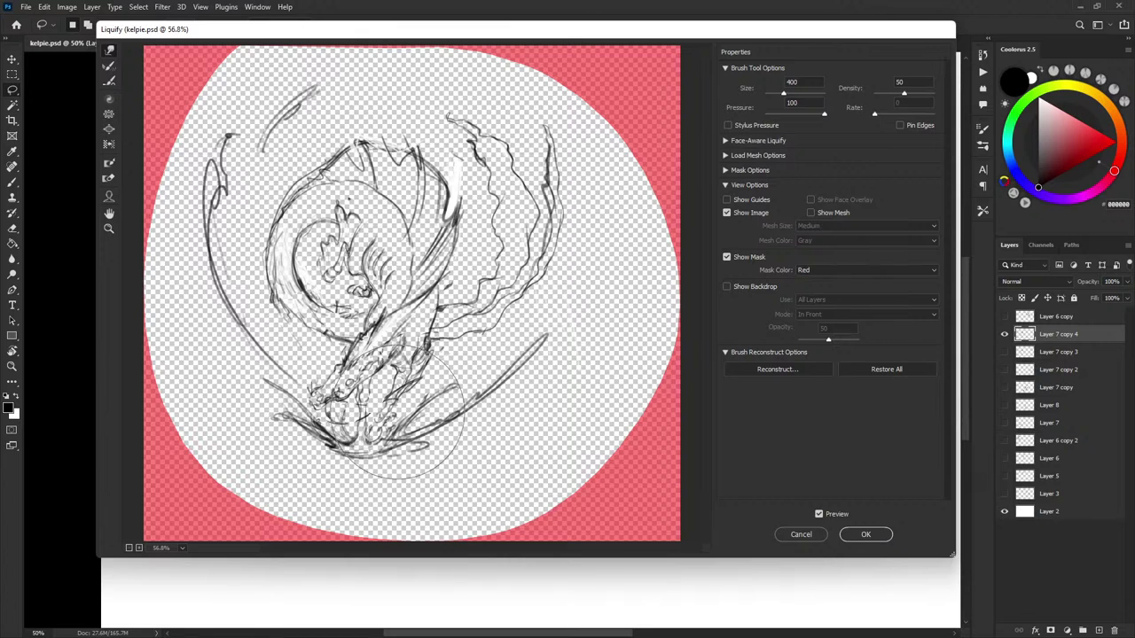
pyautogui.press(']')
pyautogui.press(']')
pyautogui.press(']')
pyautogui.press('[')
pyautogui.moveTo(370, 422); pyautogui.dragTo(377, 430)
# Reduce the Liquify brush to 300 px and adjust the kelpie's lowered head
pyautogui.press('[')
pyautogui.press('[')
pyautogui.press('[')
pyautogui.press('[')
pyautogui.press('[')
pyautogui.press('[')
pyautogui.press('[')
pyautogui.press('[')
pyautogui.press('[')
pyautogui.press('[')
pyautogui.press('[')
pyautogui.press('[')
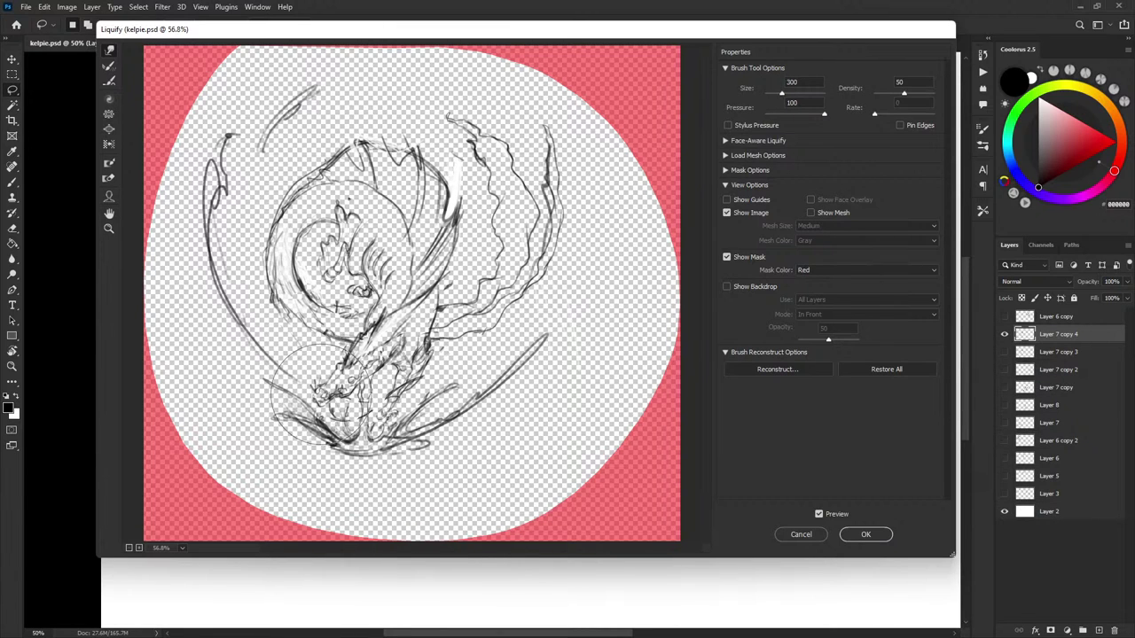
# Try to stretch the long splash streak beneath the tendrils upward with a 175 px Liquify brush
pyautogui.press('[')
pyautogui.press('[')
pyautogui.press('[')
pyautogui.press('[')
pyautogui.press('[')
pyautogui.moveTo(496, 390); pyautogui.dragTo(576, 283)
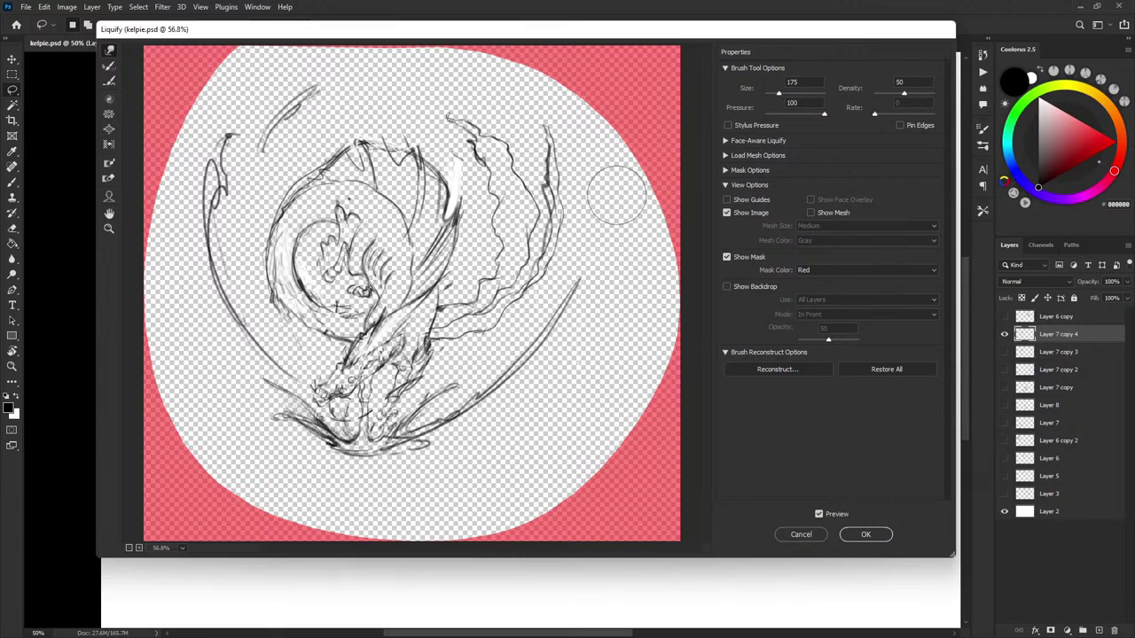
pyautogui.hotkey('ctrl', 'alt', 'z')
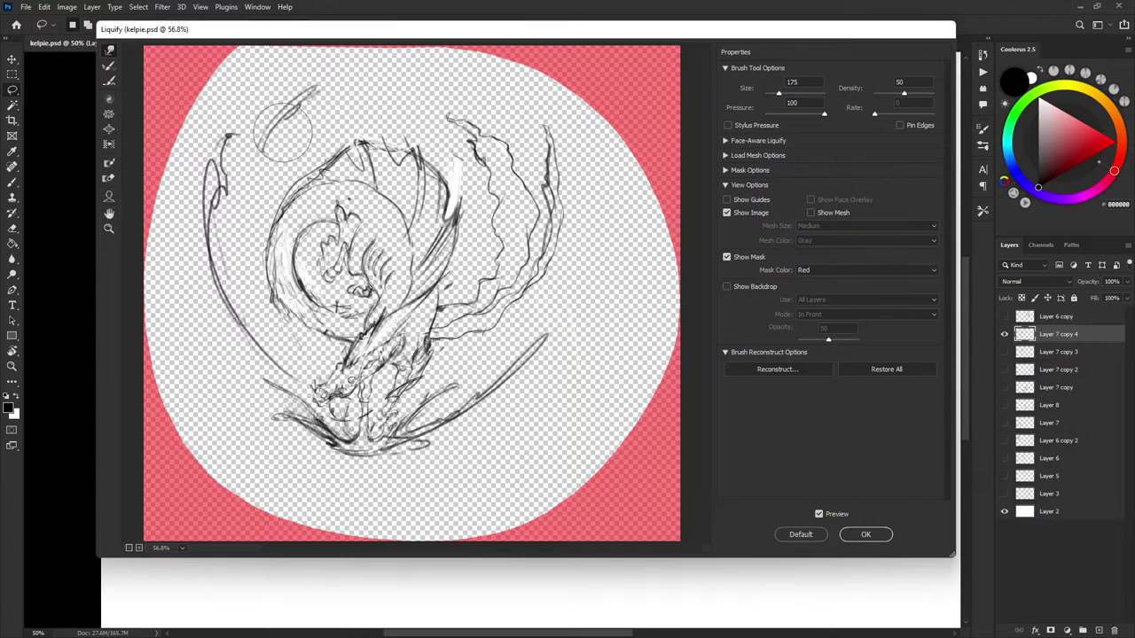
# Refine the inner line of the water arc with a 100 px brush, apply Liquify, and clear the selection
pyautogui.press('[')
pyautogui.press('[')
pyautogui.press('[')
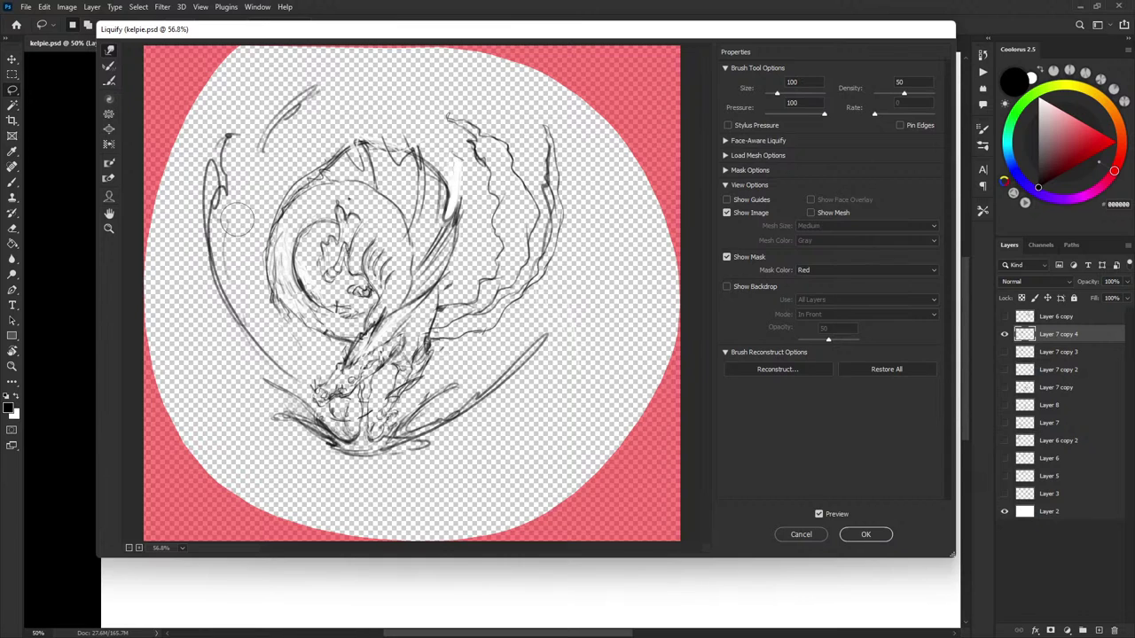
pyautogui.click(873, 534)
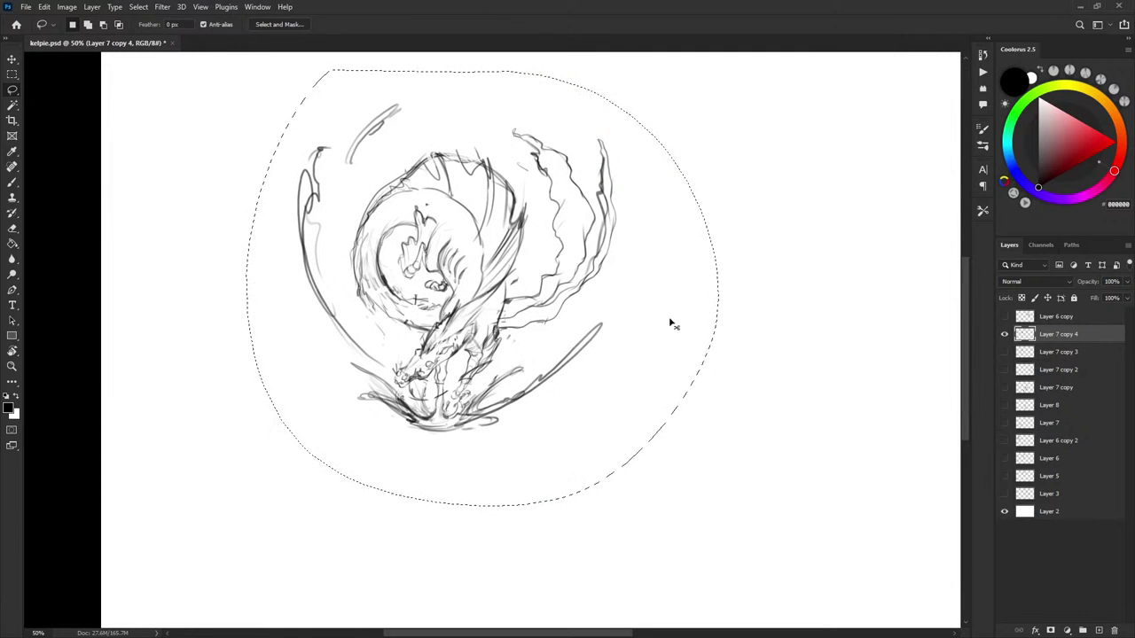
pyautogui.hotkey('ctrl', 'd')
# Show Layer 7 copy 3 and place the liquified Layer 7 copy 4 beside it for comparison
pyautogui.click(1004, 351)
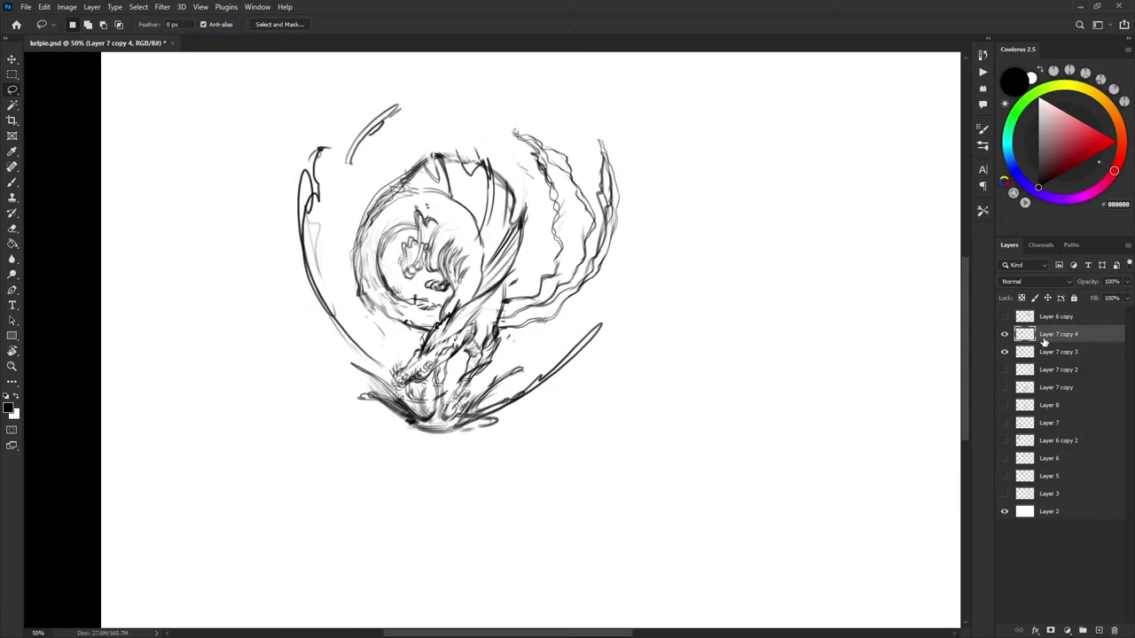
pyautogui.press('v')
pyautogui.moveTo(521, 296); pyautogui.dragTo(858, 303)
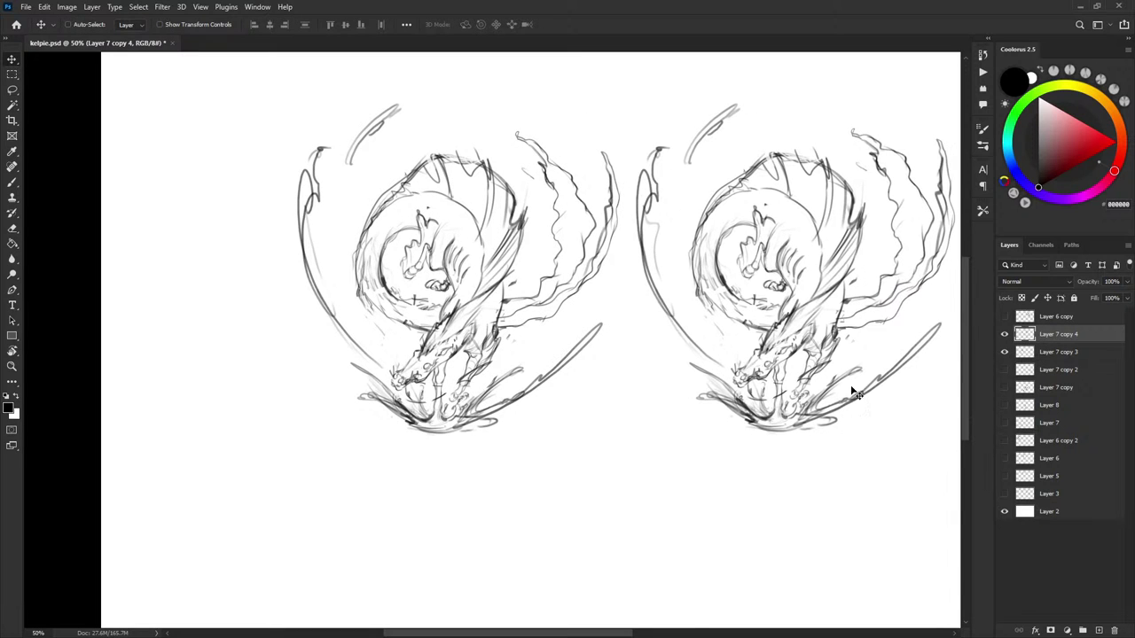
pyautogui.moveTo(876, 415); pyautogui.dragTo(645, 411)
pyautogui.moveTo(595, 365); pyautogui.dragTo(629, 357)
pyautogui.hscroll(-2, 757, 418)
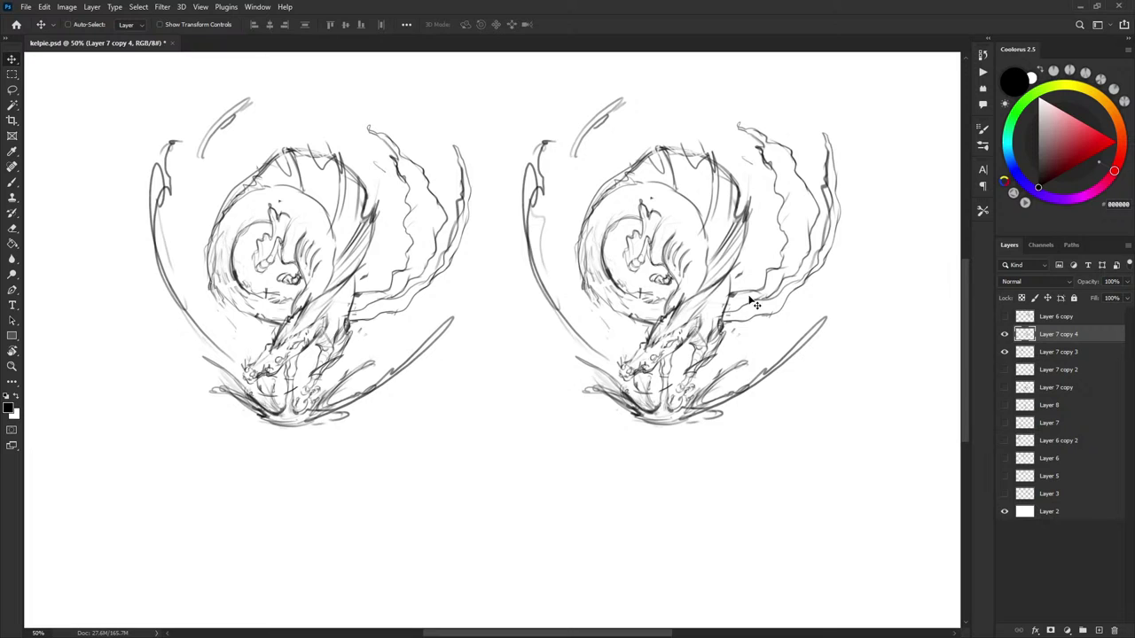
# Try a loose looping gesture line in the blank area beside the two kelpie sketches
pyautogui.hscroll(3, 836, 357)
pyautogui.press('b')
pyautogui.moveTo(852, 259)
pyautogui.mouseDown()
pyautogui.moveTo(740, 232)
pyautogui.moveTo(741, 443)
pyautogui.mouseUp()
pyautogui.hotkey('ctrl', 'z')
pyautogui.moveTo(813, 211)
pyautogui.mouseDown()
pyautogui.moveTo(849, 247)
pyautogui.moveTo(778, 406)
pyautogui.mouseUp()
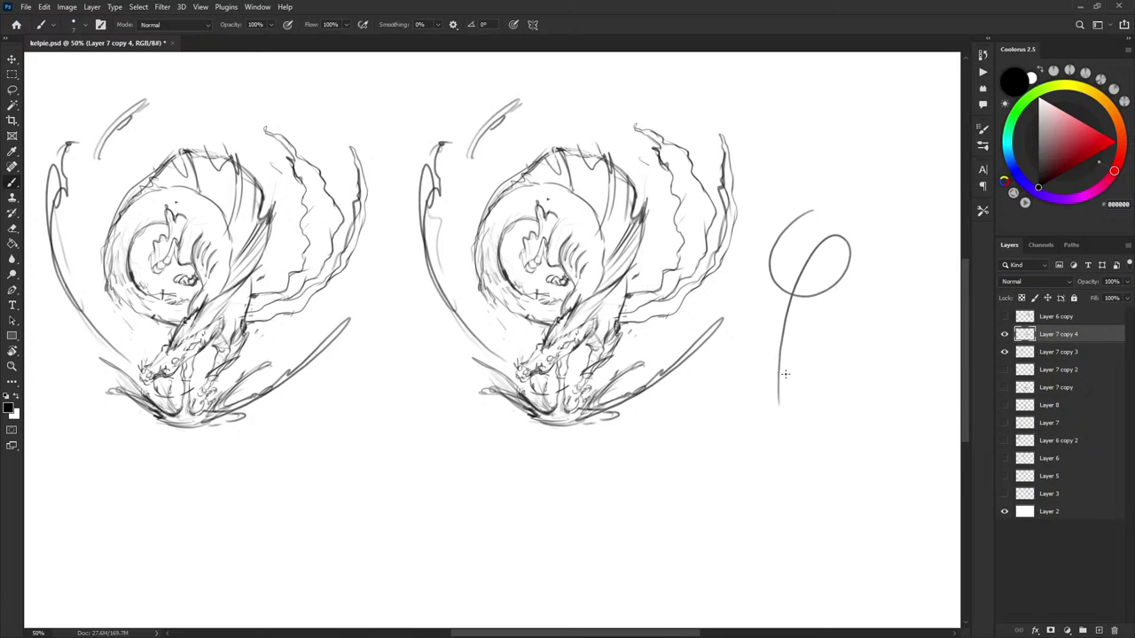
pyautogui.hotkey('ctrl', 'z')
# Hide Layer 7 copy 3, leaving only Layer 7 copy 4 on the white background
pyautogui.click(1004, 352)
pyautogui.click(1005, 352)
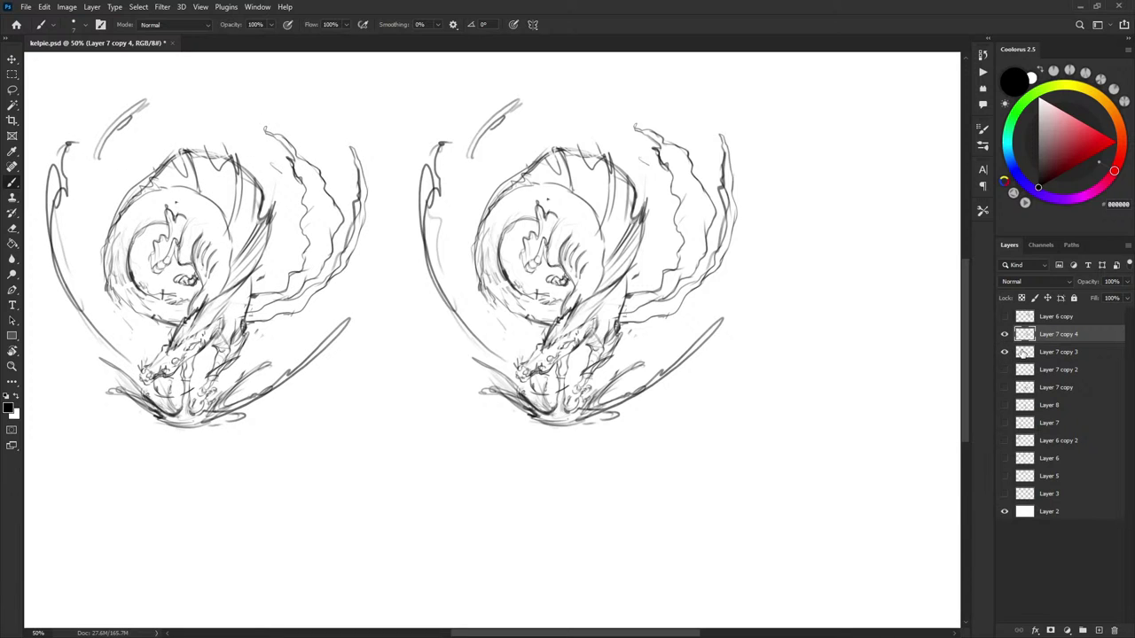
pyautogui.click(1004, 352)
# Flip the Layer 7 copy 4 kelpie horizontally and move it toward the left of the canvas
pyautogui.hotkey('ctrl', 't')
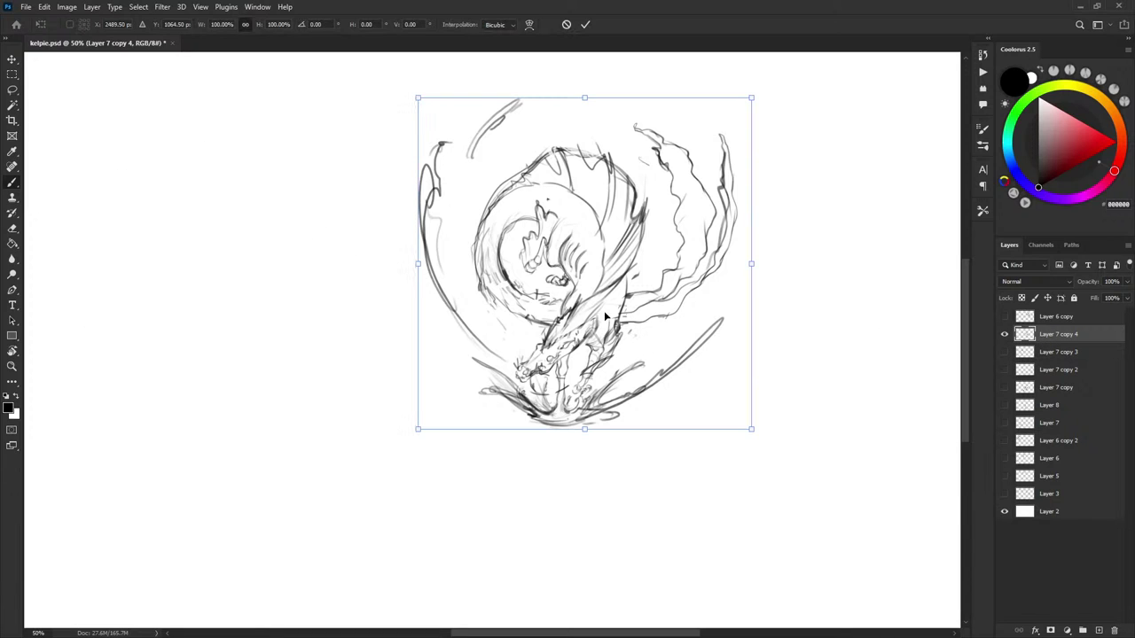
pyautogui.rightClick(607, 313)
pyautogui.click(660, 550)
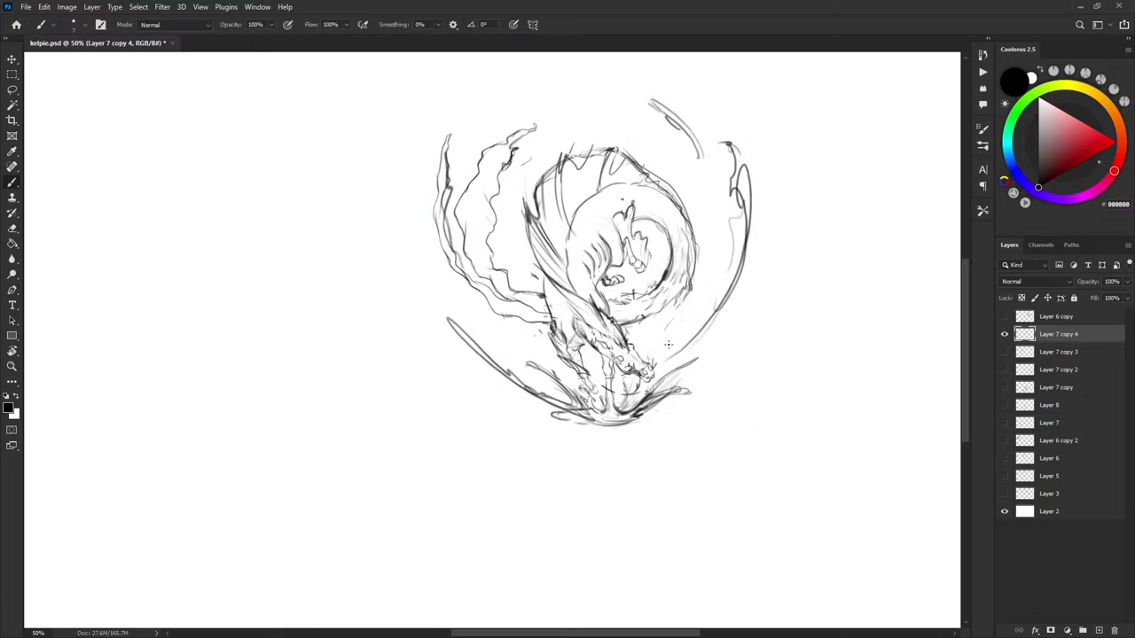
pyautogui.press('Return')
pyautogui.moveTo(657, 297); pyautogui.dragTo(369, 351)
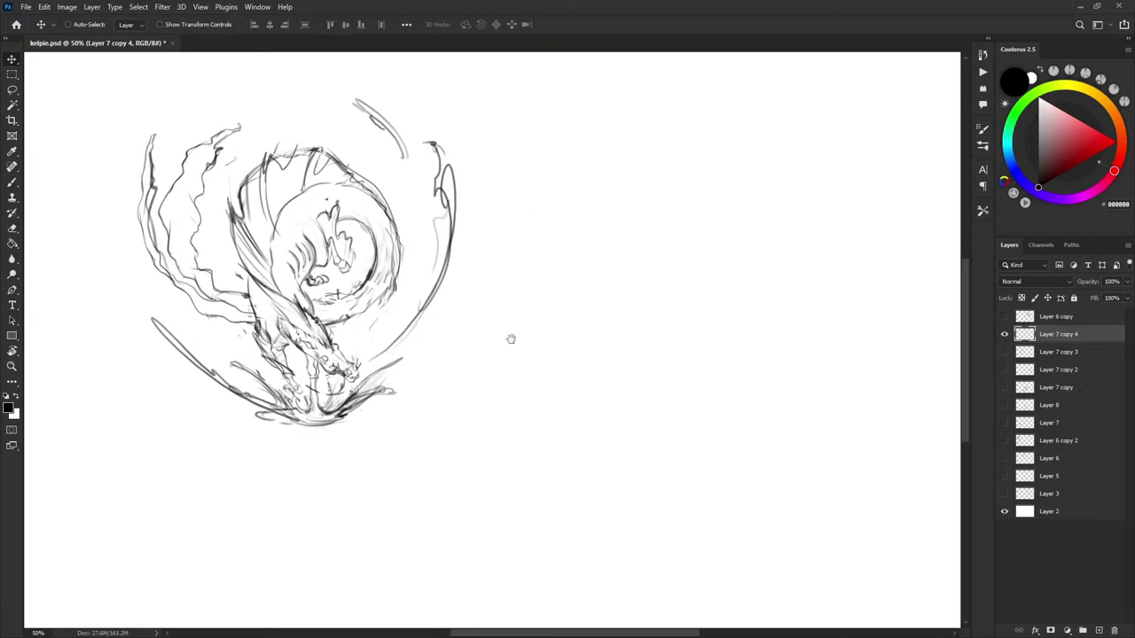
pyautogui.moveTo(509, 337); pyautogui.dragTo(628, 349)
# Strengthen the pointed fin spike on top of the coil and touch up a line inside the coil
pyautogui.press('b')
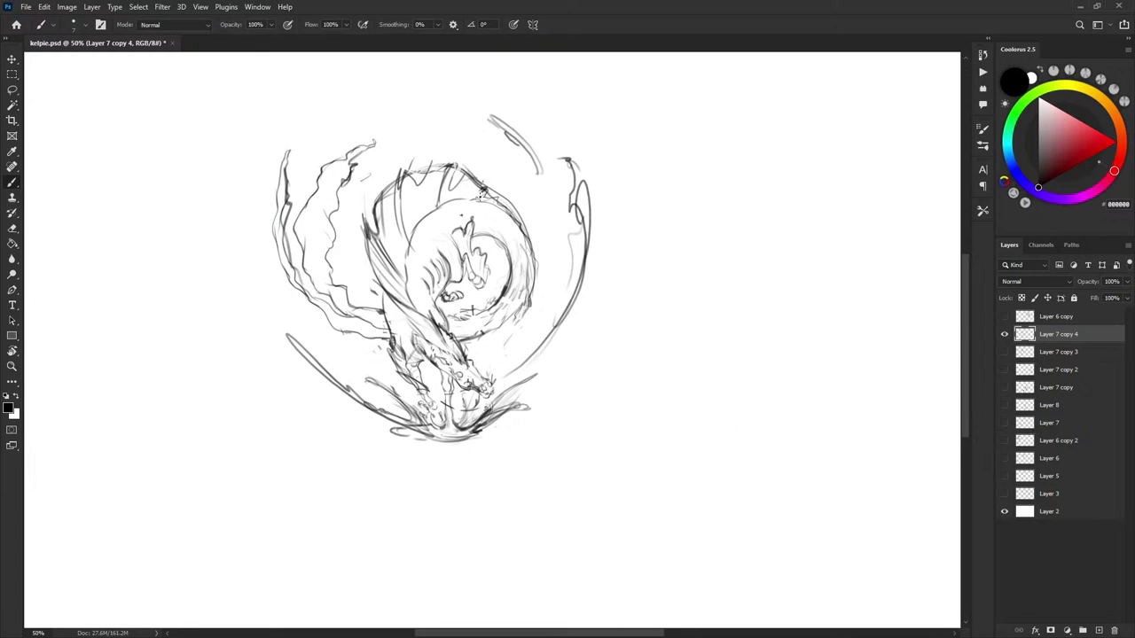
pyautogui.press('x')
pyautogui.press('x')
pyautogui.moveTo(446, 167)
pyautogui.mouseDown()
pyautogui.moveTo(455, 157)
pyautogui.moveTo(453, 168)
pyautogui.mouseUp()
pyautogui.moveTo(455, 166); pyautogui.dragTo(448, 191)
pyautogui.press('x')
pyautogui.press('x')
pyautogui.moveTo(467, 293); pyautogui.dragTo(480, 275)
# Reinforce the shoulder outline between the foreleg and mane, undoing the strokes that extend it too high
pyautogui.hotkey('ctrl', '+')
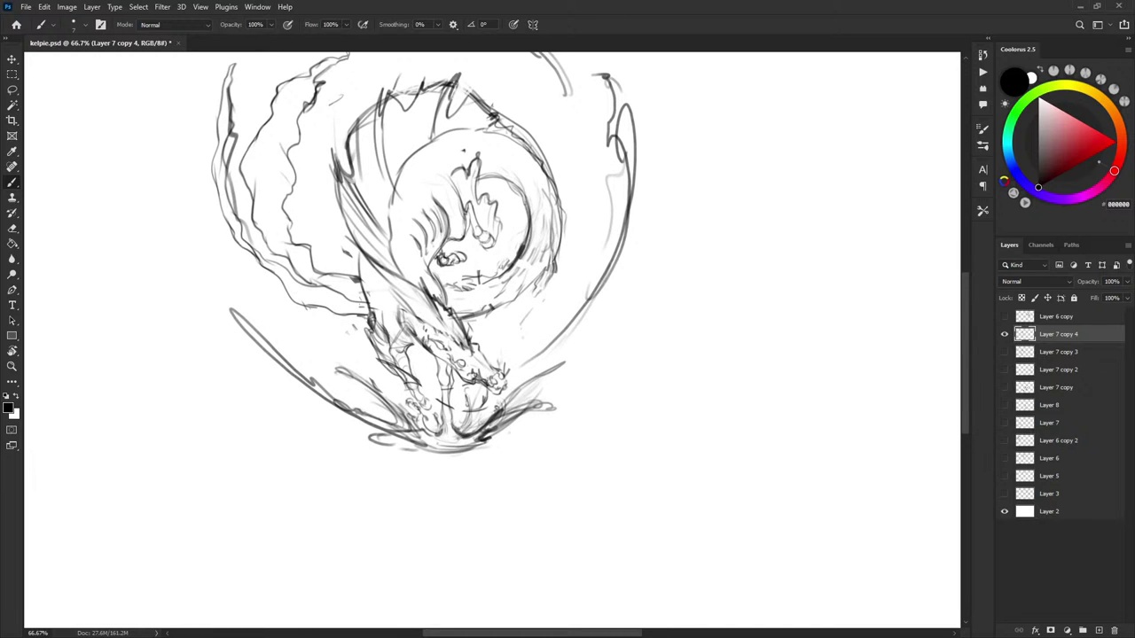
pyautogui.moveTo(363, 284)
pyautogui.mouseDown()
pyautogui.moveTo(382, 321)
pyautogui.moveTo(358, 250)
pyautogui.mouseUp()
pyautogui.moveTo(372, 322); pyautogui.dragTo(359, 249)
pyautogui.hotkey('ctrl', 'z')
pyautogui.moveTo(371, 324); pyautogui.dragTo(349, 225)
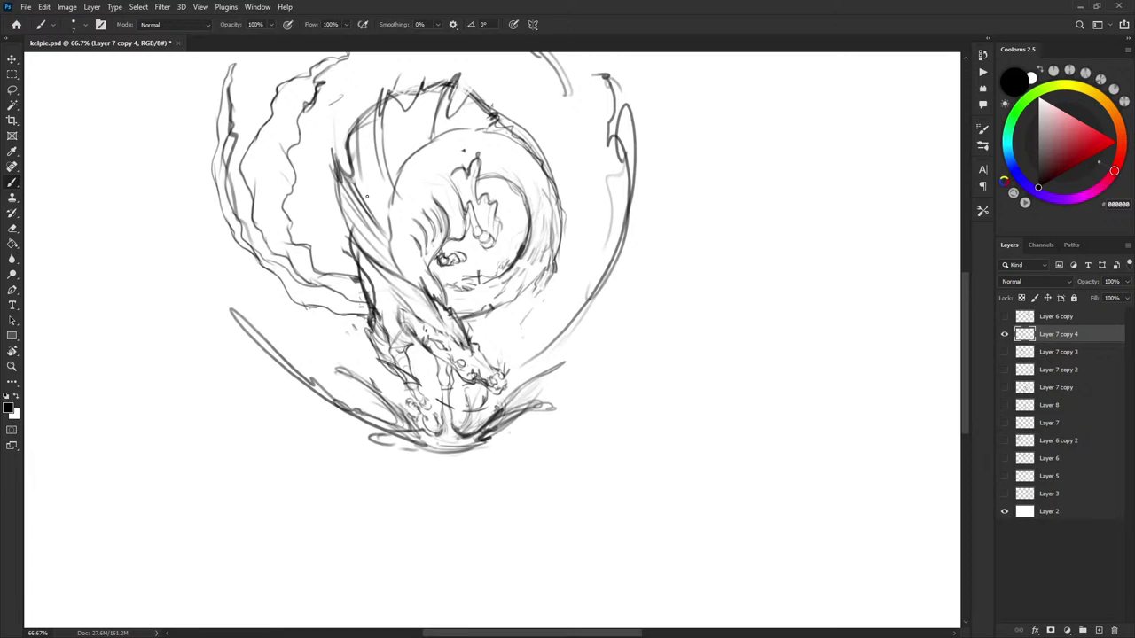
pyautogui.hotkey('ctrl', 'z')
pyautogui.hotkey('ctrl', 'z')
# Try long curling whiskers sweeping out from both sides of the kelpie's muzzle
pyautogui.press('x')
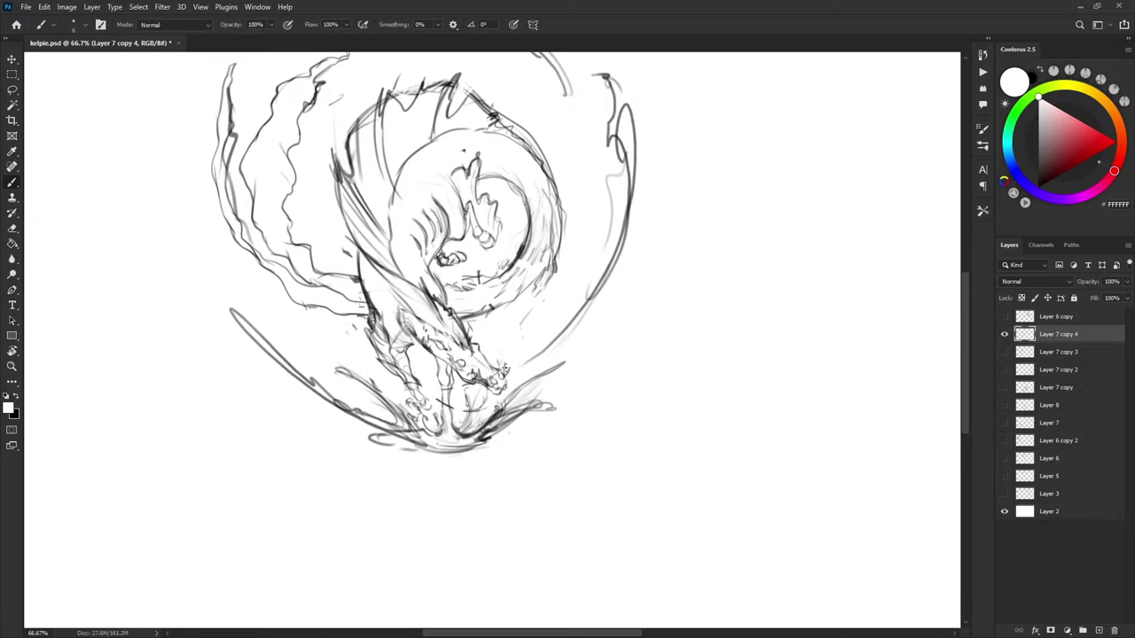
pyautogui.press('x')
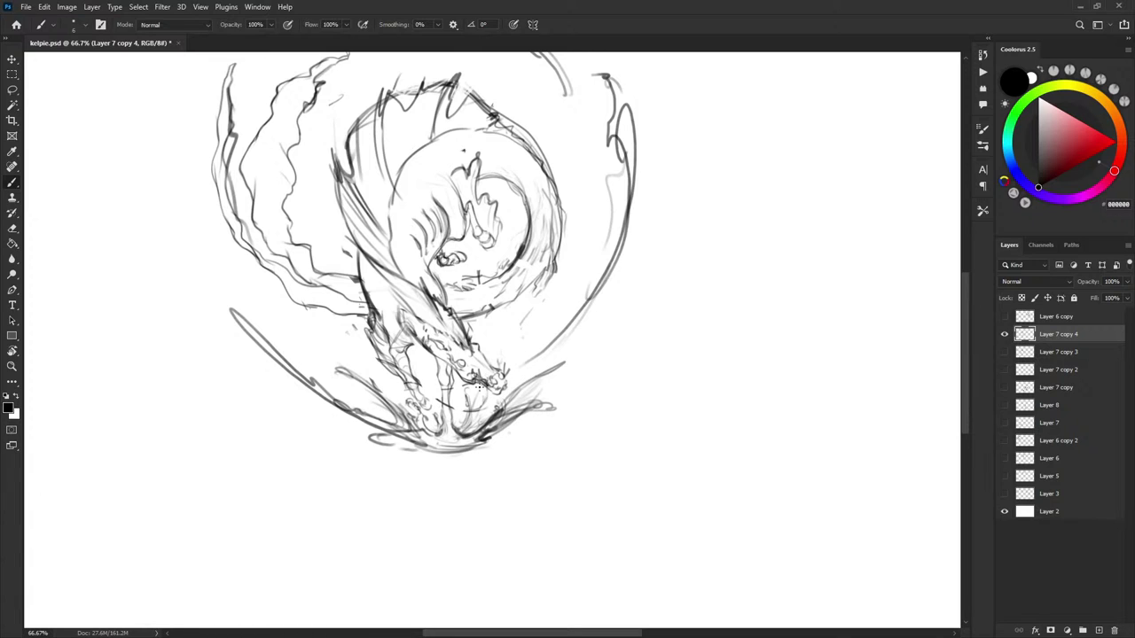
pyautogui.moveTo(487, 384)
pyautogui.mouseDown()
pyautogui.moveTo(322, 344)
pyautogui.moveTo(452, 394)
pyautogui.moveTo(259, 410)
pyautogui.moveTo(276, 383)
pyautogui.mouseUp()
pyautogui.hotkey('ctrl', 'z')
pyautogui.moveTo(504, 362); pyautogui.dragTo(613, 349)
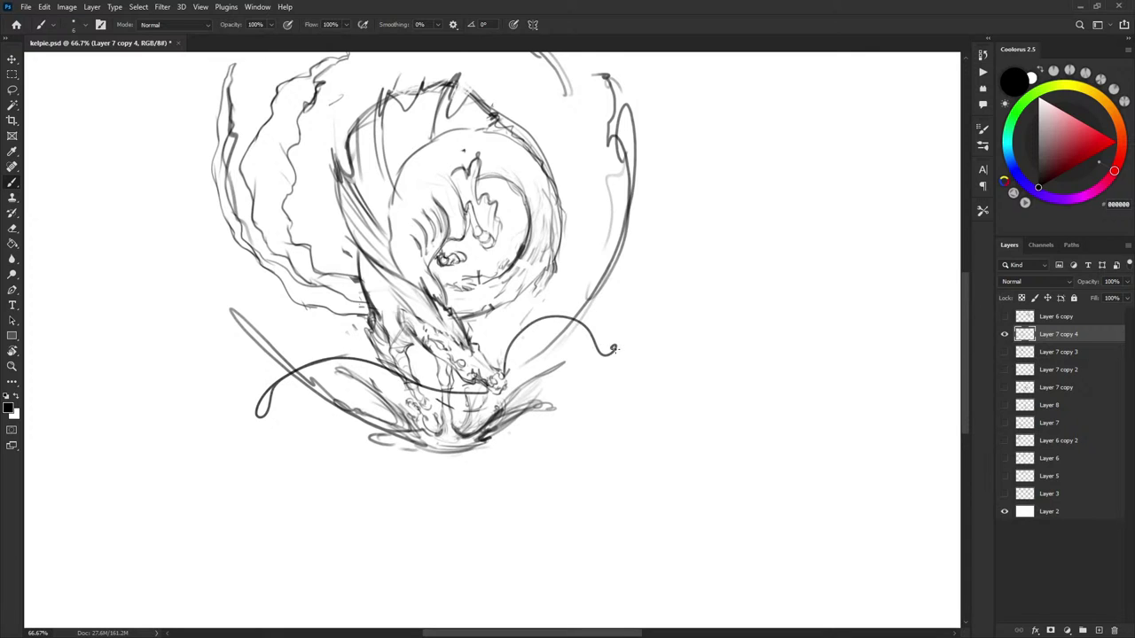
pyautogui.moveTo(700, 290); pyautogui.dragTo(704, 346)
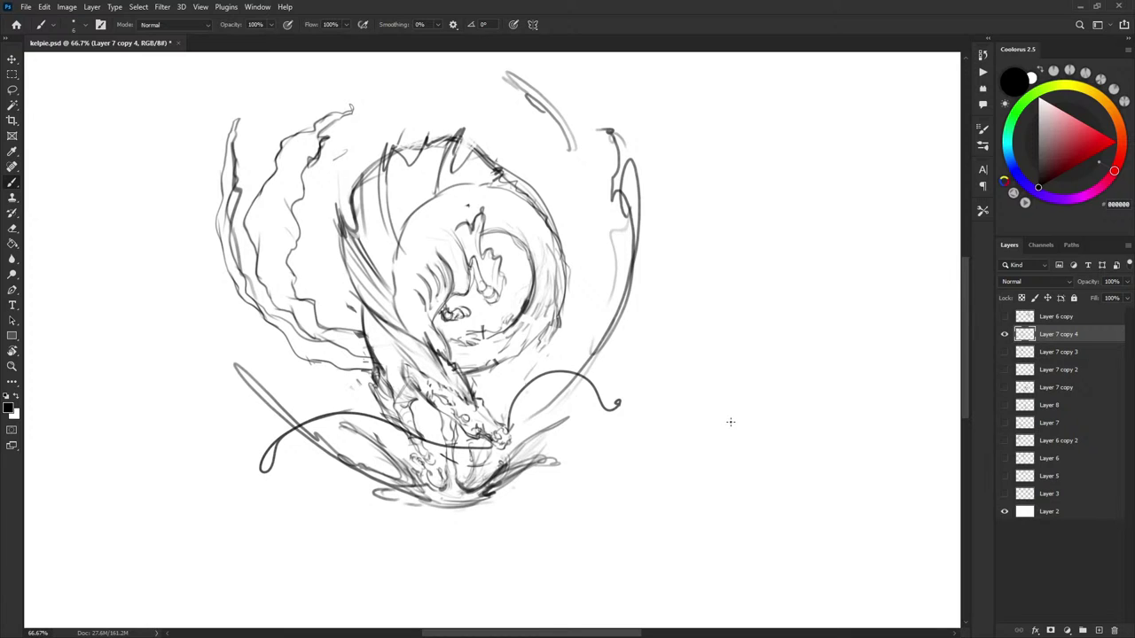
pyautogui.hotkey('ctrl', 'z')
pyautogui.hotkey('ctrl', 'z')
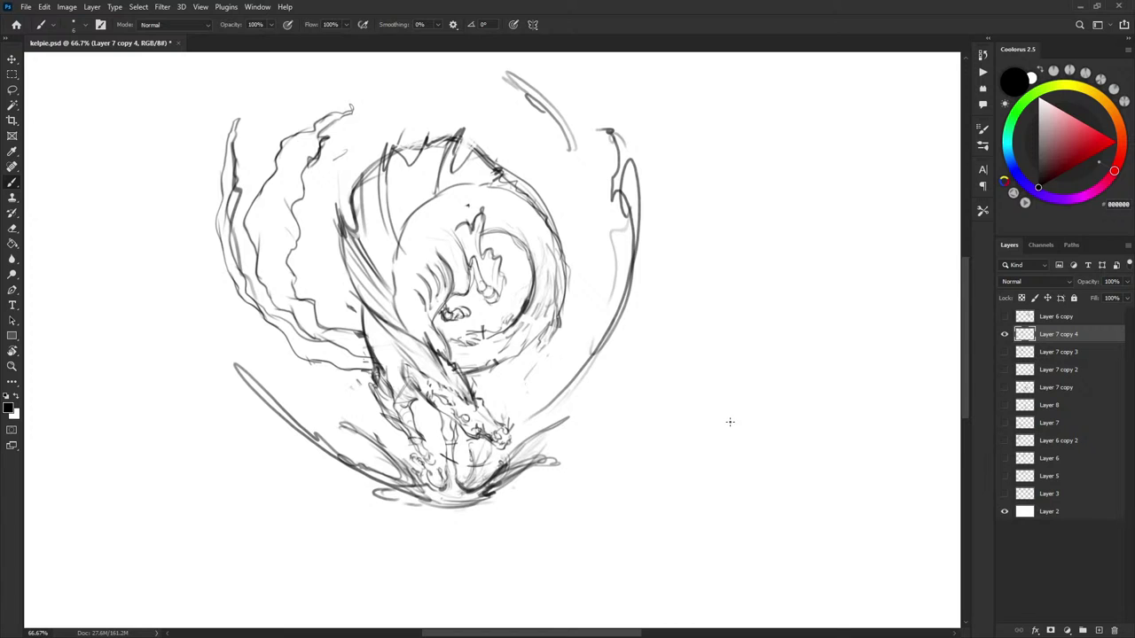
# Darken and clean up the chest outline above the foreleg with alternating black and white strokes
pyautogui.scroll(-2, 511, 406)
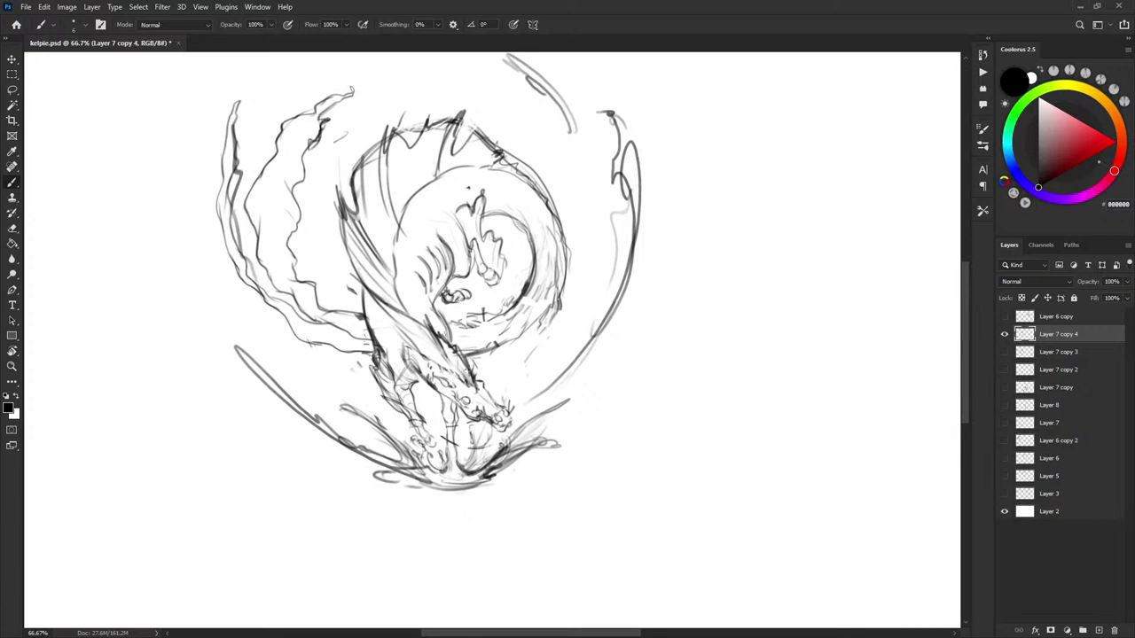
pyautogui.moveTo(388, 362); pyautogui.dragTo(364, 284)
pyautogui.press('x')
pyautogui.press('x')
pyautogui.press('x')
pyautogui.press('x')
pyautogui.moveTo(394, 384)
pyautogui.mouseDown()
pyautogui.moveTo(410, 360)
pyautogui.moveTo(438, 351)
pyautogui.moveTo(401, 315)
pyautogui.mouseUp()
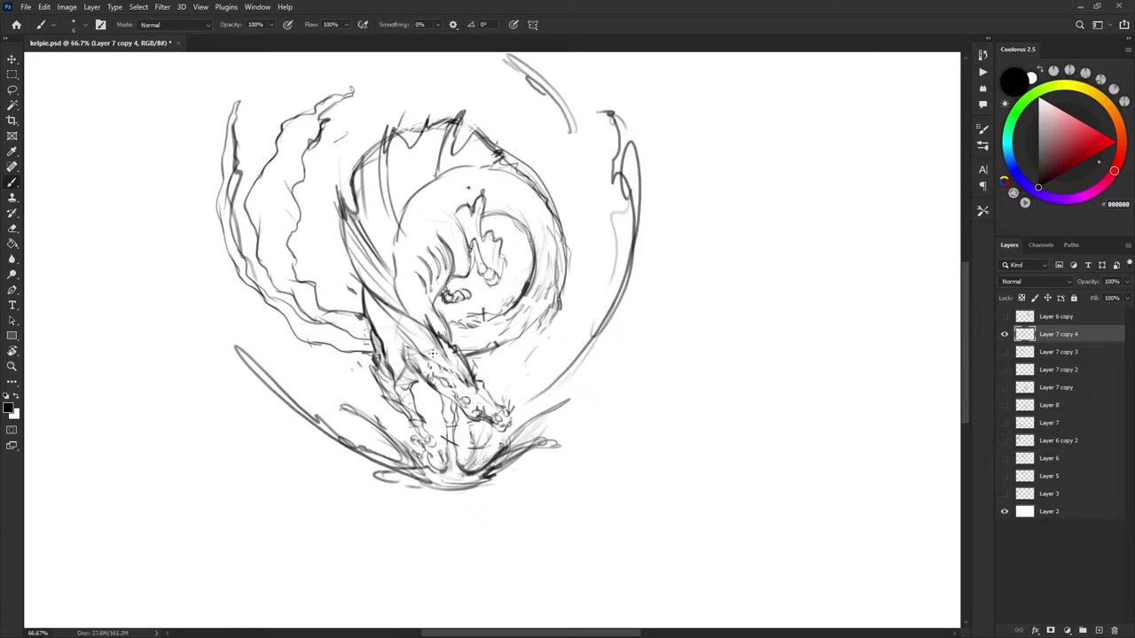
# Sketch jagged mane spikes down the kelpie's neck toward the head, trimming their edges with white
pyautogui.moveTo(354, 265); pyautogui.dragTo(448, 352)
pyautogui.press('x')
pyautogui.press('x')
pyautogui.press('x')
pyautogui.press('x')
pyautogui.moveTo(437, 330)
pyautogui.mouseDown()
pyautogui.moveTo(466, 388)
pyautogui.moveTo(503, 422)
pyautogui.mouseUp()
# Refine the kelpie's eye, nostril and muzzle with small alternating white and black strokes
pyautogui.press('x')
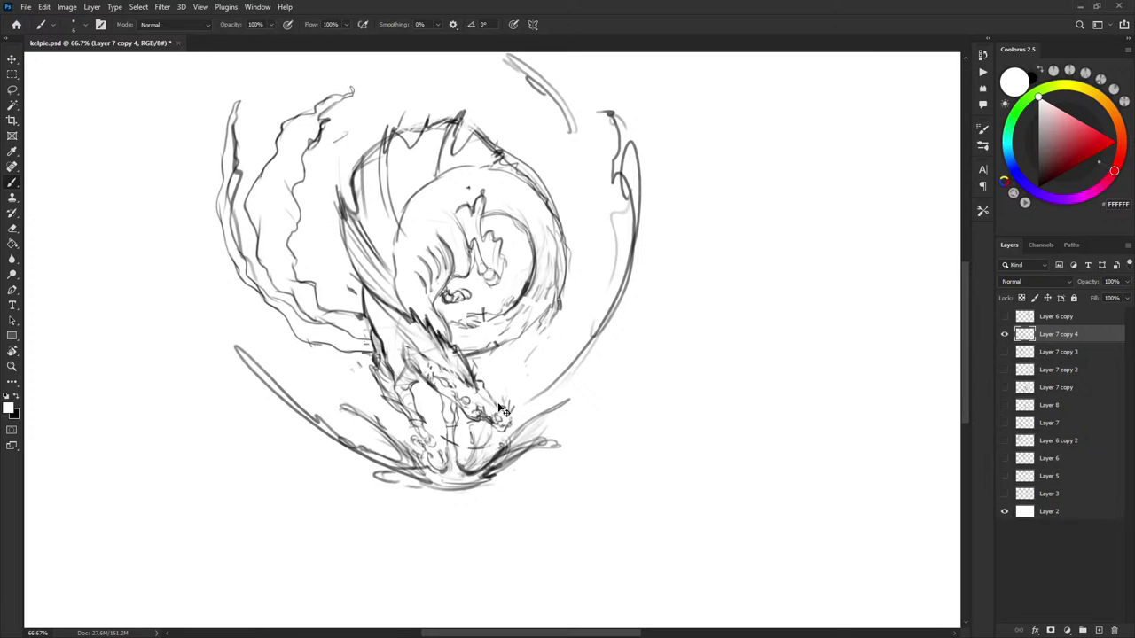
pyautogui.press('x')
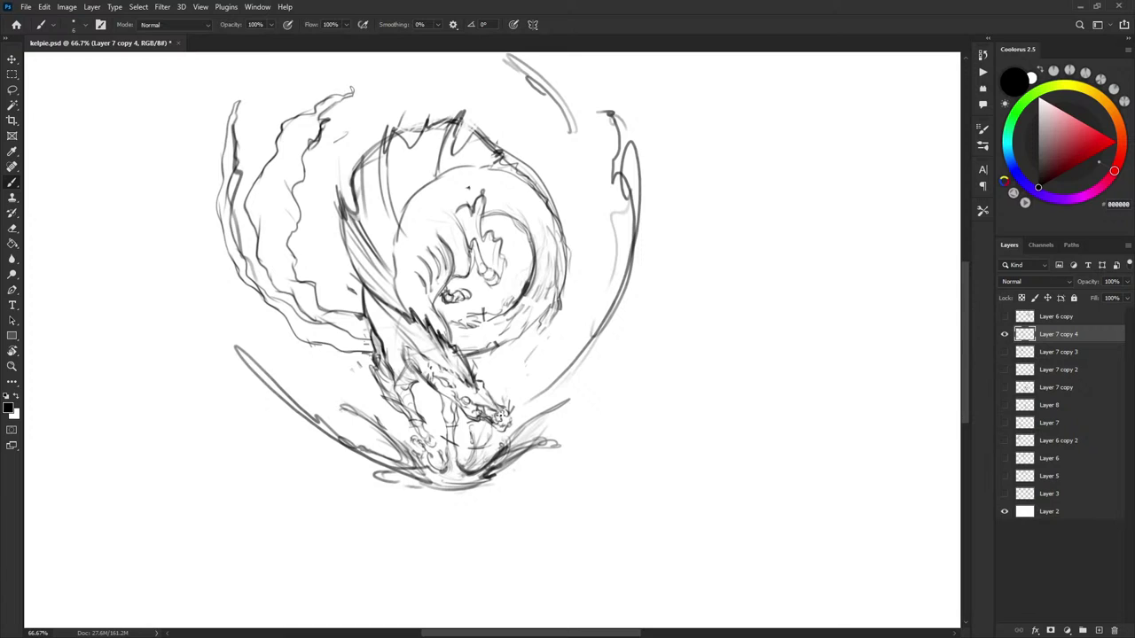
pyautogui.moveTo(474, 406); pyautogui.dragTo(492, 413)
pyautogui.press('x')
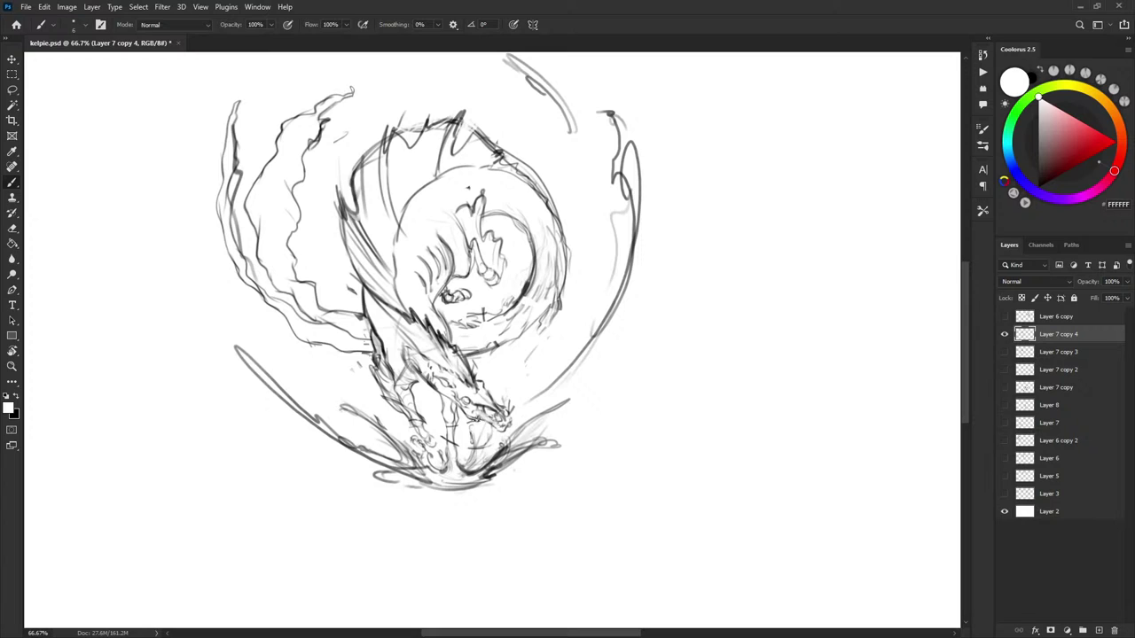
pyautogui.press('x')
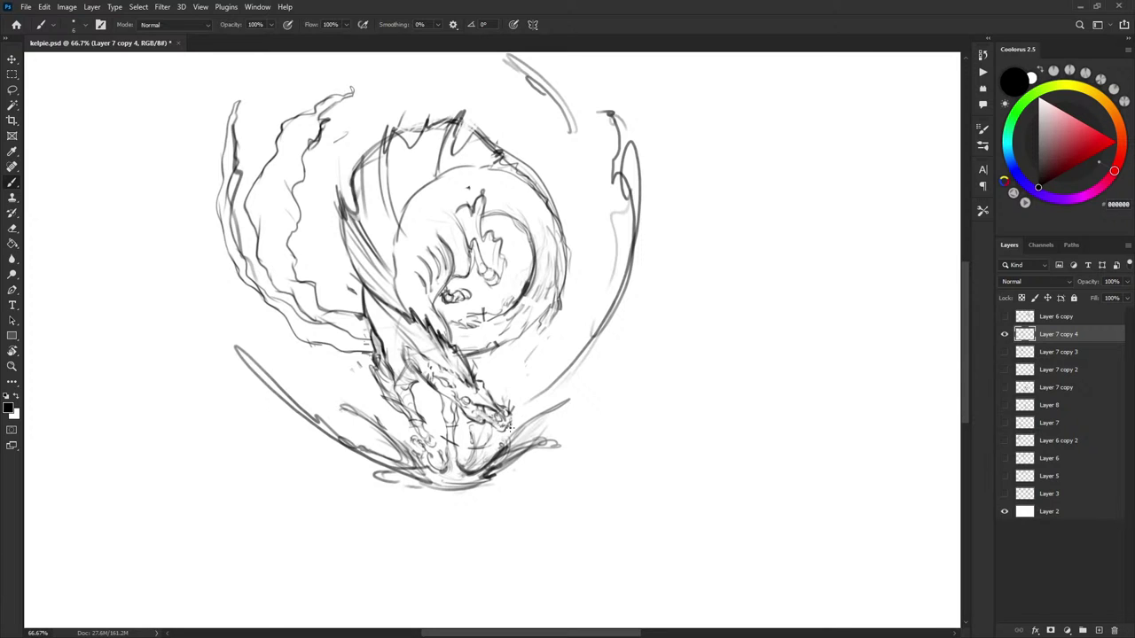
pyautogui.moveTo(505, 433); pyautogui.dragTo(507, 431)
pyautogui.moveTo(439, 388)
pyautogui.mouseDown()
pyautogui.moveTo(453, 401)
pyautogui.moveTo(420, 368)
pyautogui.mouseUp()
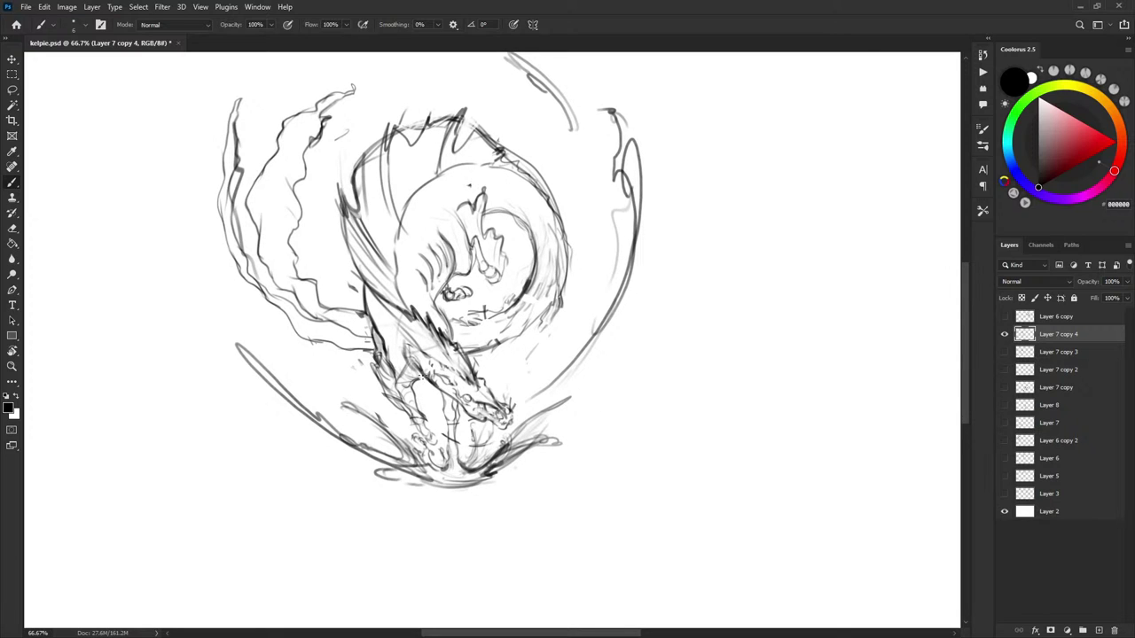
# Clean up the cheek area, add a pointed ear fin behind the head, and touch up the upper foreleg
pyautogui.press('x')
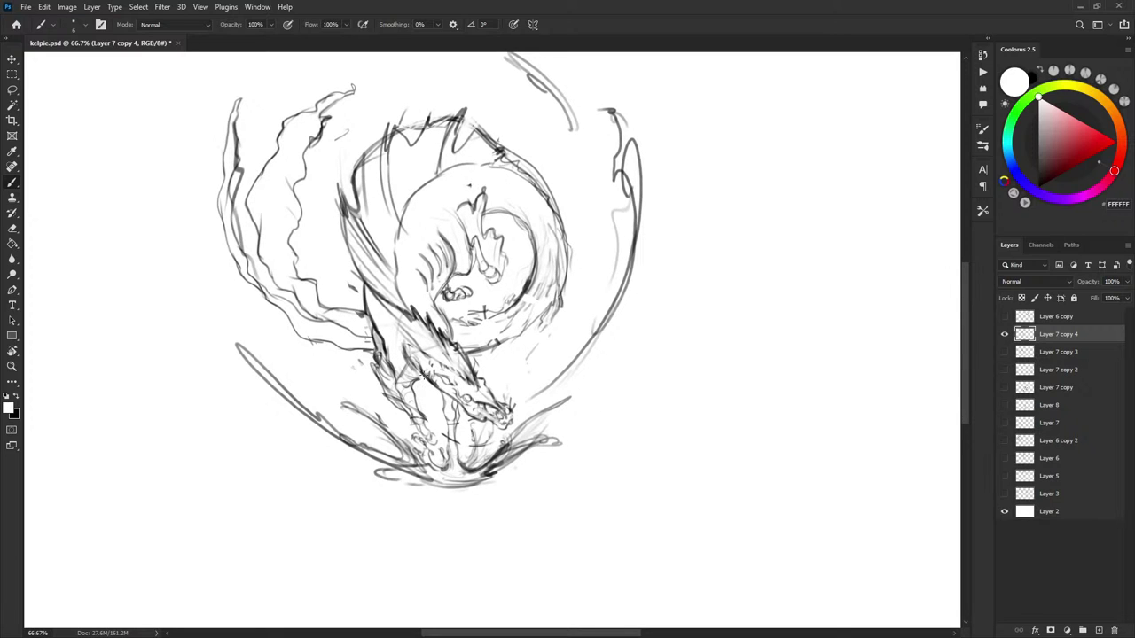
pyautogui.moveTo(414, 356); pyautogui.dragTo(431, 379)
pyautogui.press('x')
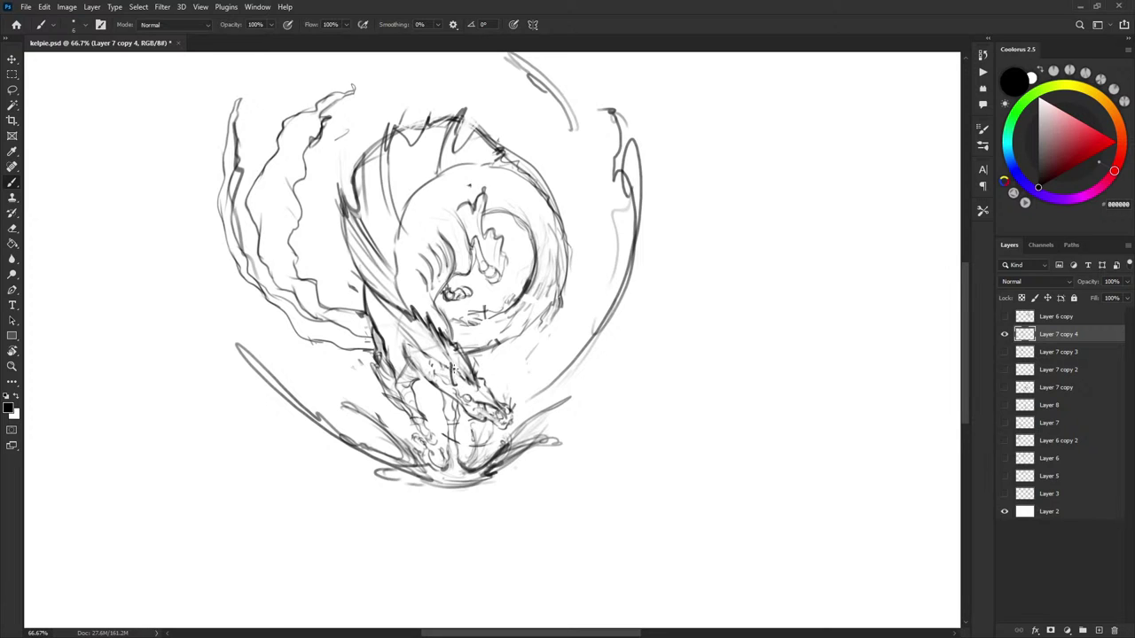
pyautogui.moveTo(454, 368)
pyautogui.mouseDown()
pyautogui.moveTo(460, 385)
pyautogui.moveTo(475, 356)
pyautogui.mouseUp()
pyautogui.moveTo(394, 387); pyautogui.dragTo(413, 358)
pyautogui.moveTo(409, 414)
pyautogui.mouseDown()
pyautogui.moveTo(435, 446)
pyautogui.moveTo(420, 409)
pyautogui.mouseUp()
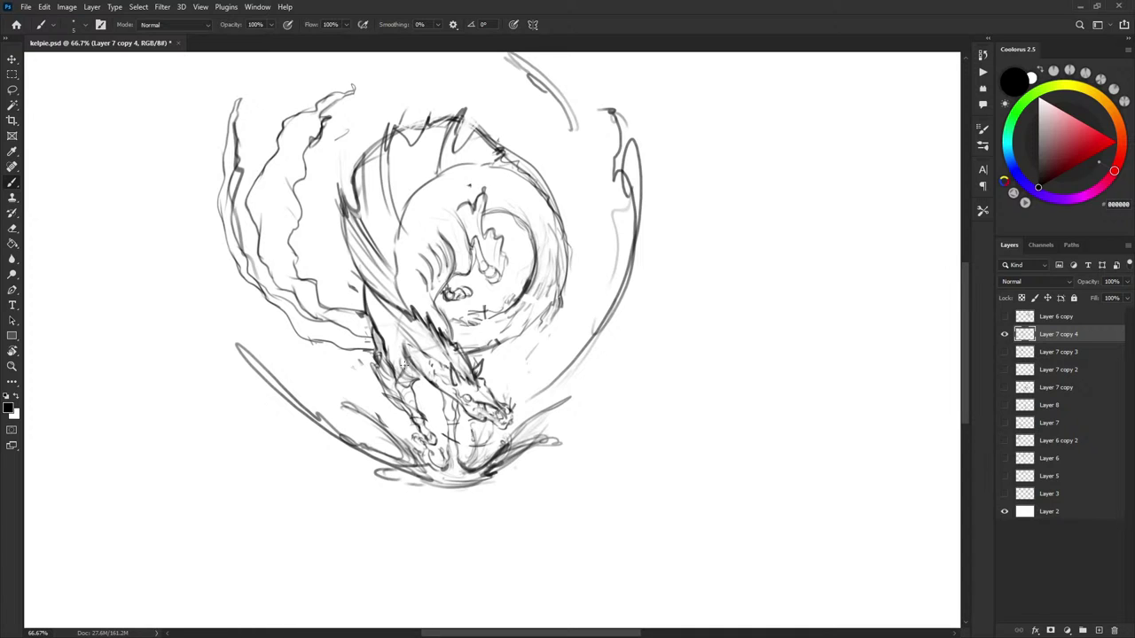
# Paint out the scratchy shading in the lower part of the coil and redefine its inner edge
pyautogui.press('x')
pyautogui.moveTo(599, 317); pyautogui.dragTo(604, 343)
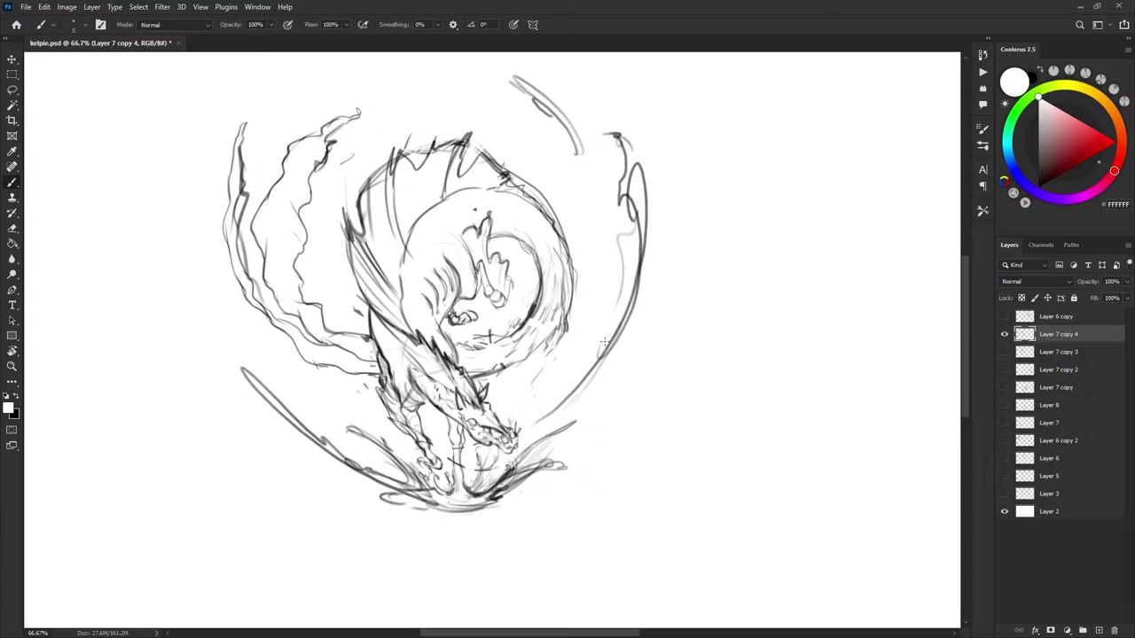
pyautogui.press('x')
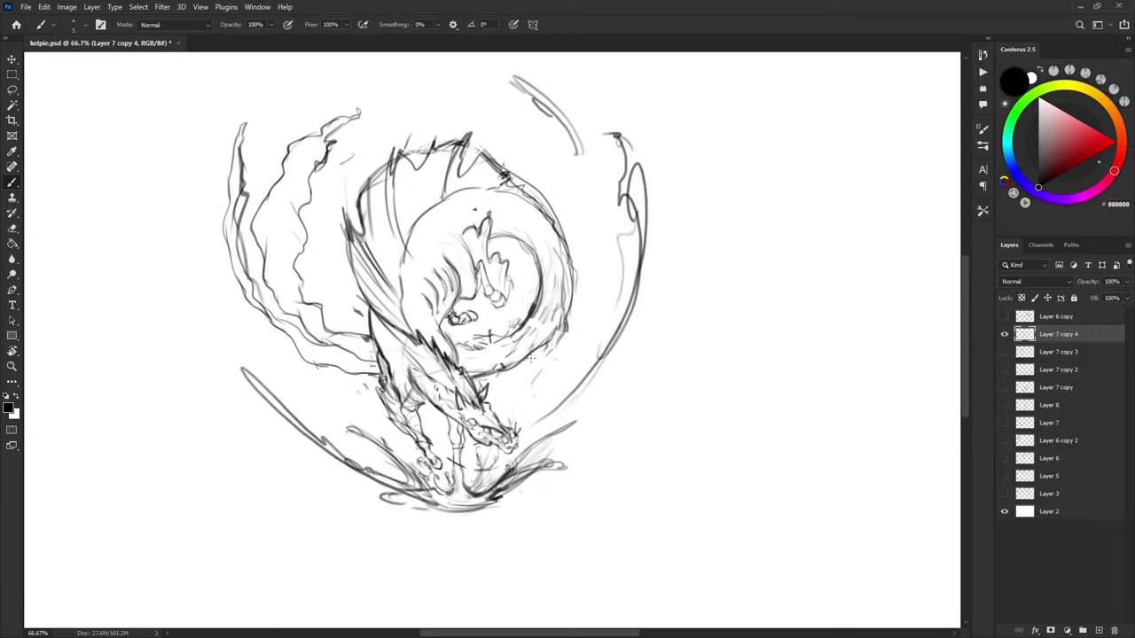
pyautogui.press('x')
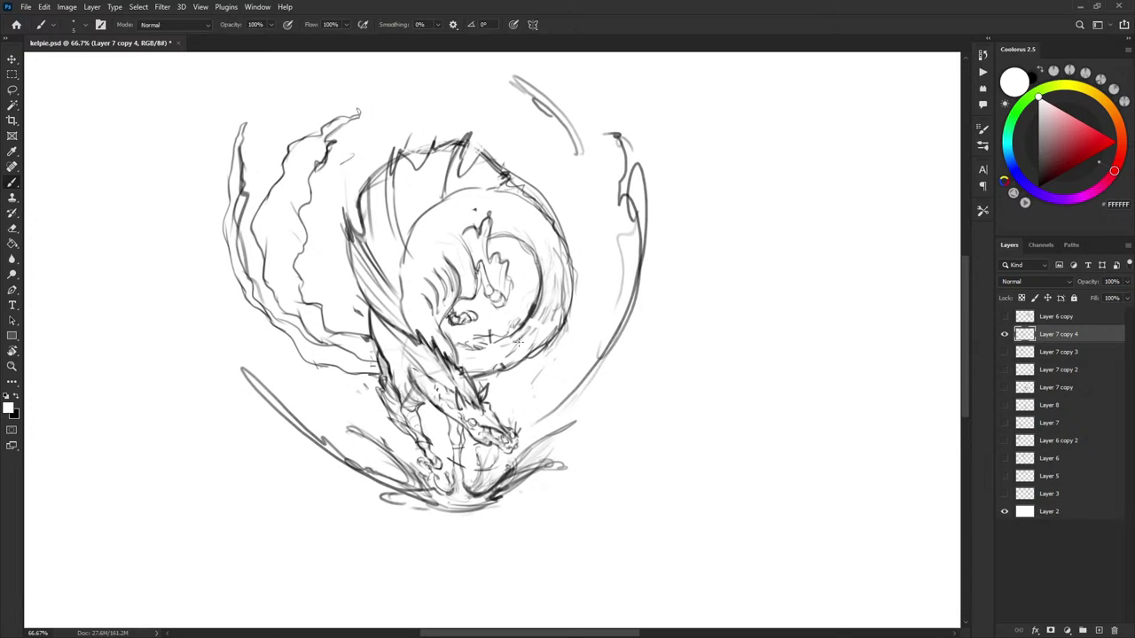
pyautogui.moveTo(544, 308)
pyautogui.mouseDown()
pyautogui.moveTo(560, 274)
pyautogui.moveTo(600, 276)
pyautogui.moveTo(489, 342)
pyautogui.moveTo(512, 332)
pyautogui.mouseUp()
pyautogui.press('x')
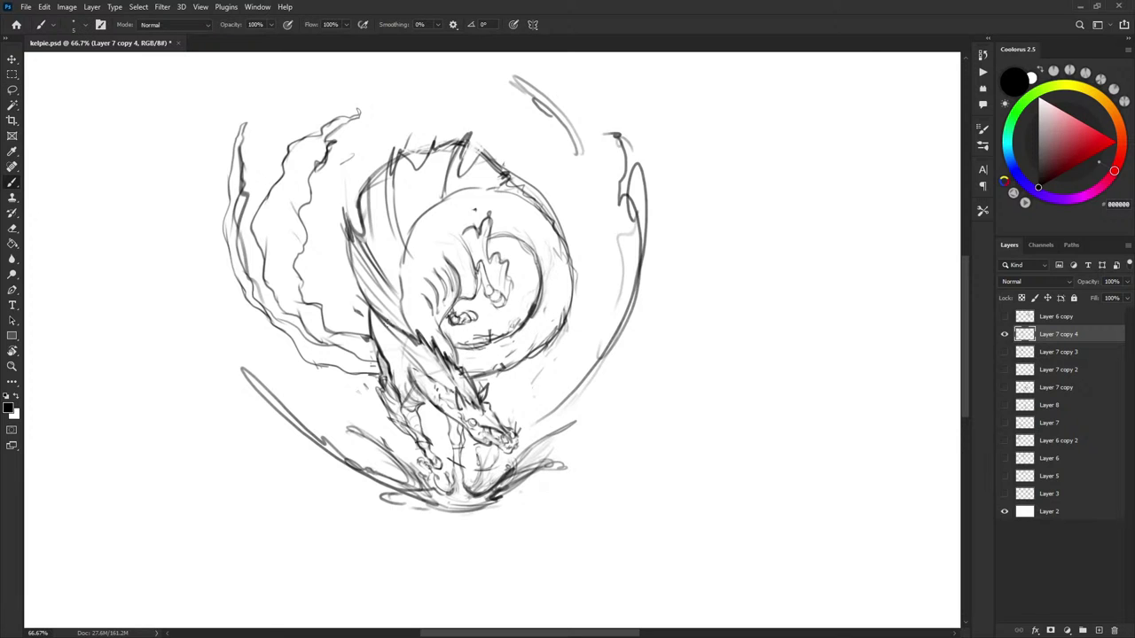
# Sharpen the mane's lower back edge above the shoulder with dark pointed strands, cleaning around them in white
pyautogui.press('x')
pyautogui.moveTo(357, 296)
pyautogui.mouseDown()
pyautogui.moveTo(423, 365)
pyautogui.moveTo(395, 335)
pyautogui.mouseUp()
pyautogui.press('x')
pyautogui.moveTo(396, 335)
pyautogui.mouseDown()
pyautogui.moveTo(449, 390)
pyautogui.moveTo(394, 341)
pyautogui.moveTo(410, 358)
pyautogui.mouseUp()
pyautogui.press('x')
pyautogui.press('x')
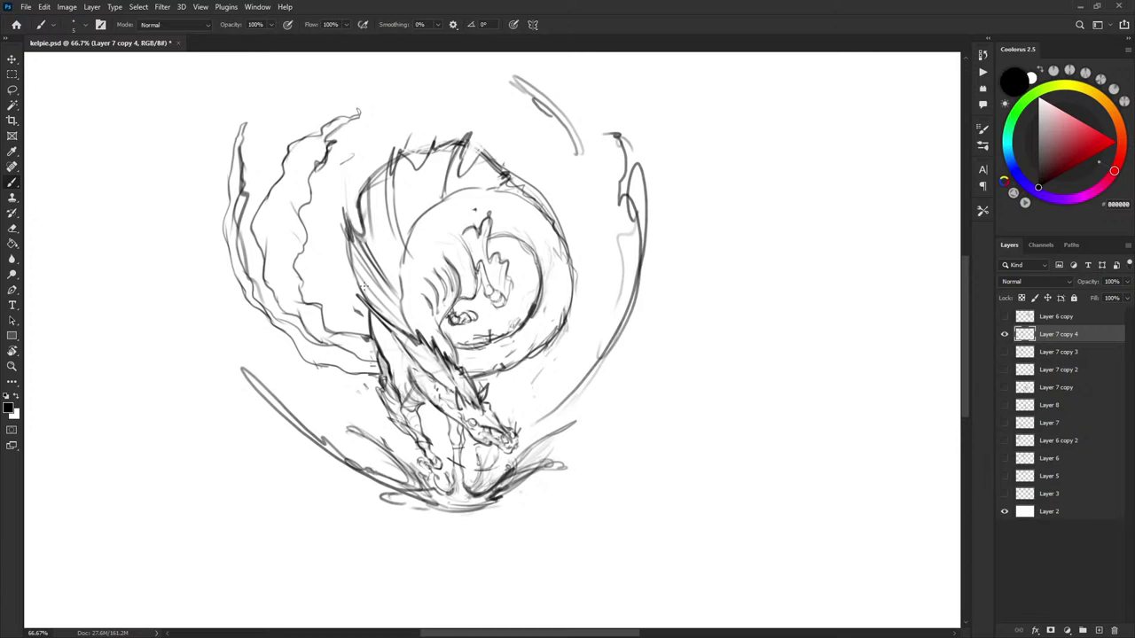
pyautogui.moveTo(372, 285); pyautogui.dragTo(398, 328)
pyautogui.moveTo(357, 257); pyautogui.dragTo(399, 330)
# Build up the upper mane with bold overlapping spikes along the back of the neck
pyautogui.moveTo(353, 260)
pyautogui.mouseDown()
pyautogui.moveTo(387, 317)
pyautogui.moveTo(345, 256)
pyautogui.moveTo(373, 293)
pyautogui.moveTo(360, 287)
pyautogui.moveTo(342, 224)
pyautogui.moveTo(358, 264)
pyautogui.mouseUp()
pyautogui.press('x')
pyautogui.press('x')
pyautogui.press('x')
pyautogui.press('x')
pyautogui.moveTo(349, 248)
pyautogui.mouseDown()
pyautogui.moveTo(373, 276)
pyautogui.moveTo(358, 262)
pyautogui.mouseUp()
pyautogui.moveTo(343, 209)
pyautogui.mouseDown()
pyautogui.moveTo(357, 250)
pyautogui.moveTo(360, 219)
pyautogui.moveTo(366, 242)
pyautogui.moveTo(359, 203)
pyautogui.moveTo(381, 254)
pyautogui.mouseUp()
pyautogui.press('x')
pyautogui.press('x')
pyautogui.press('x')
pyautogui.press('x')
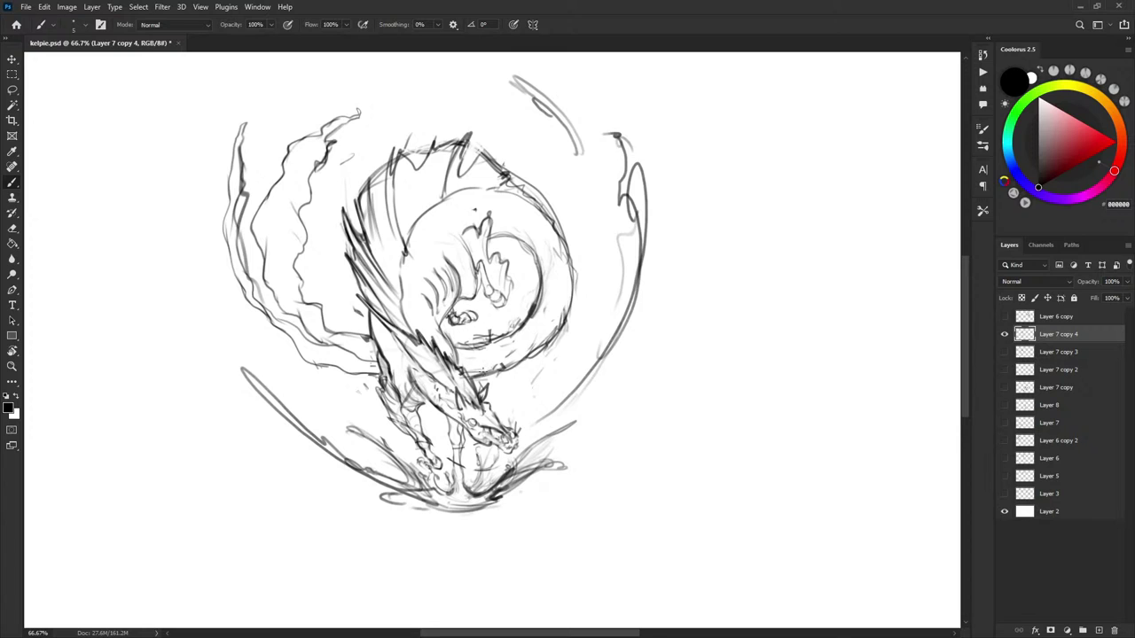
# Clean up the chest and foreleg lines and add spiky fins along their outer edge with a smaller brush
pyautogui.moveTo(508, 381); pyautogui.dragTo(519, 301)
pyautogui.press('x')
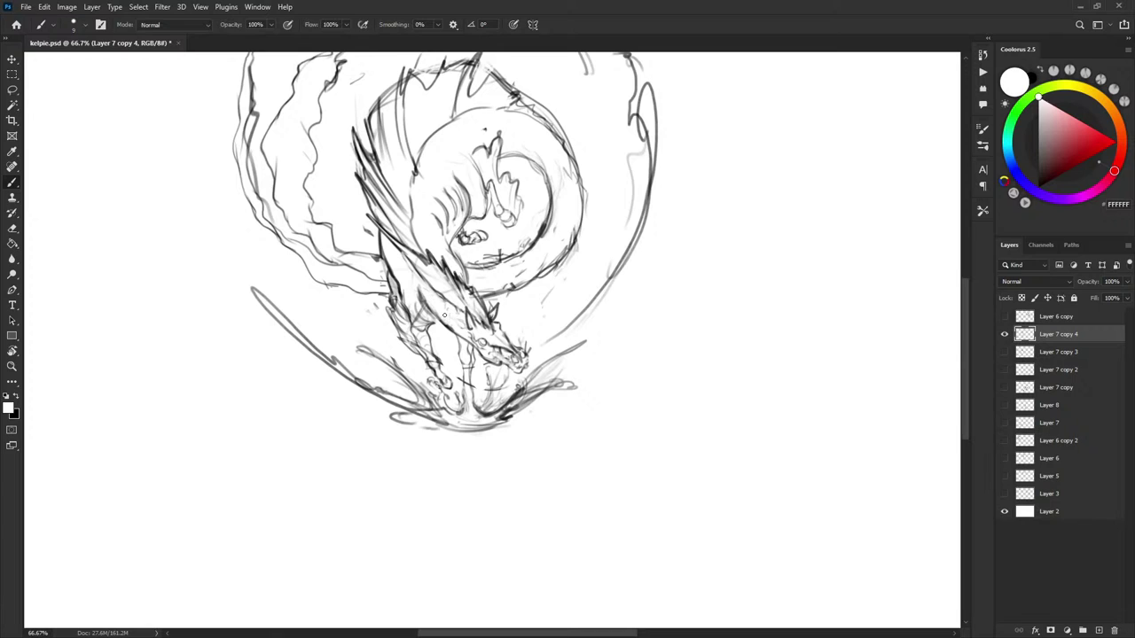
pyautogui.moveTo(415, 307)
pyautogui.mouseDown()
pyautogui.moveTo(420, 321)
pyautogui.moveTo(397, 303)
pyautogui.moveTo(409, 340)
pyautogui.mouseUp()
pyautogui.press('[')
pyautogui.press('[')
pyautogui.press('x')
pyautogui.moveTo(424, 360)
pyautogui.mouseDown()
pyautogui.moveTo(390, 329)
pyautogui.moveTo(404, 342)
pyautogui.moveTo(380, 275)
pyautogui.moveTo(403, 338)
pyautogui.mouseUp()
pyautogui.press('x')
pyautogui.press('x')
pyautogui.moveTo(385, 282); pyautogui.dragTo(397, 333)
# Add jagged fins to the raised hind leg inside the coil, trimming the shapes with white
pyautogui.moveTo(488, 330); pyautogui.dragTo(467, 391)
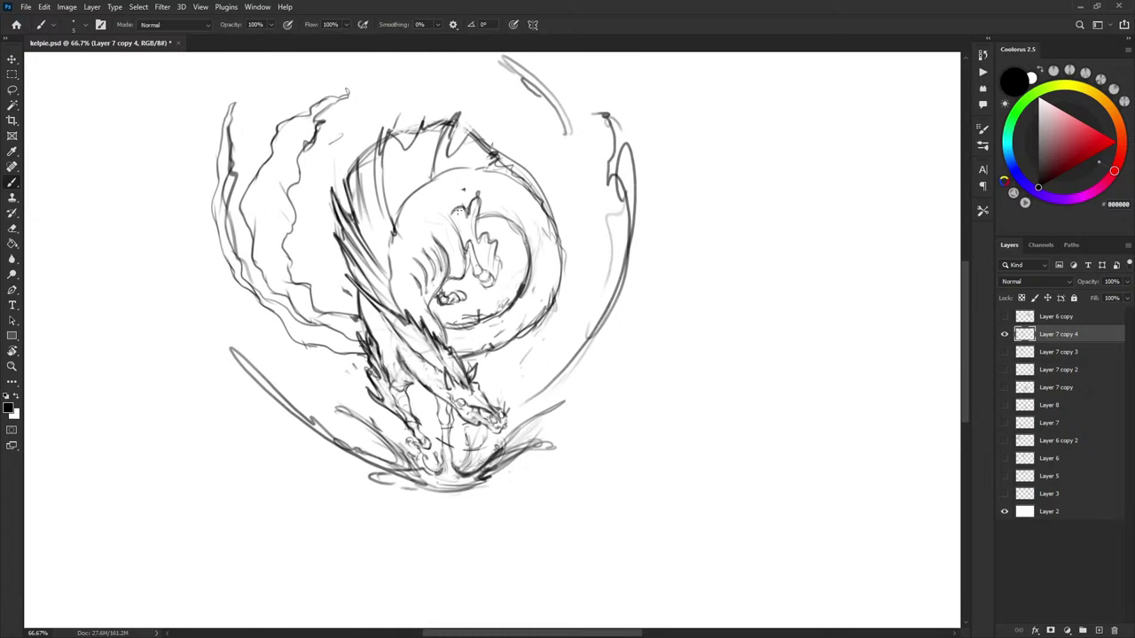
pyautogui.moveTo(455, 208); pyautogui.dragTo(466, 215)
pyautogui.moveTo(468, 211)
pyautogui.mouseDown()
pyautogui.moveTo(477, 193)
pyautogui.moveTo(470, 227)
pyautogui.mouseUp()
pyautogui.moveTo(463, 203); pyautogui.dragTo(460, 217)
pyautogui.press('x')
pyautogui.press('x')
pyautogui.press('x')
pyautogui.press('x')
pyautogui.press('x')
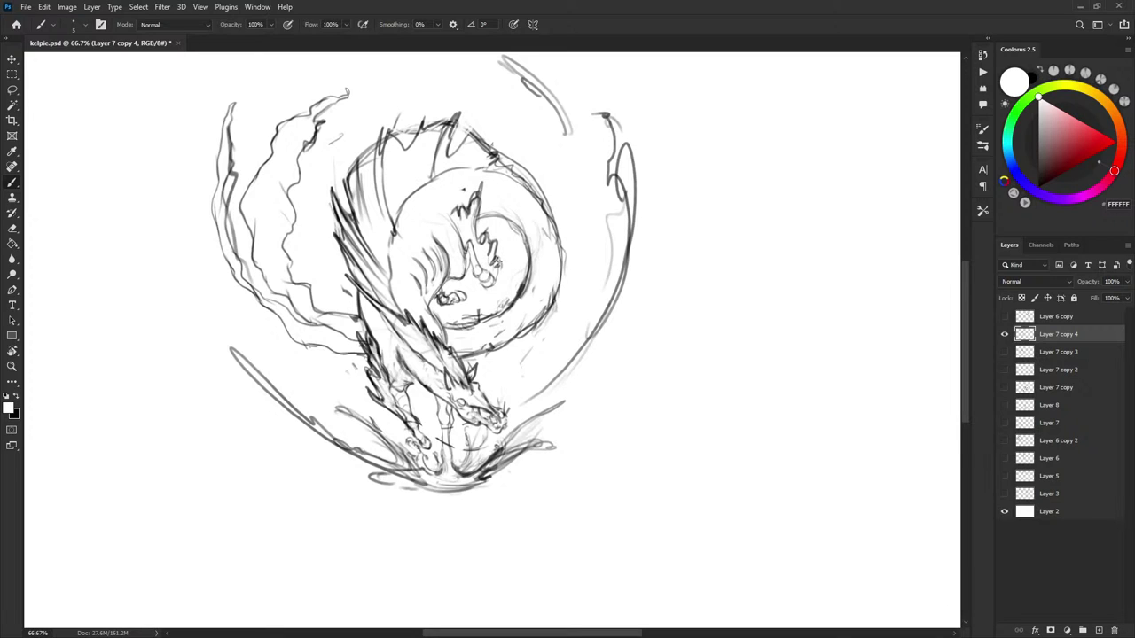
pyautogui.moveTo(498, 276); pyautogui.dragTo(496, 280)
pyautogui.press('x')
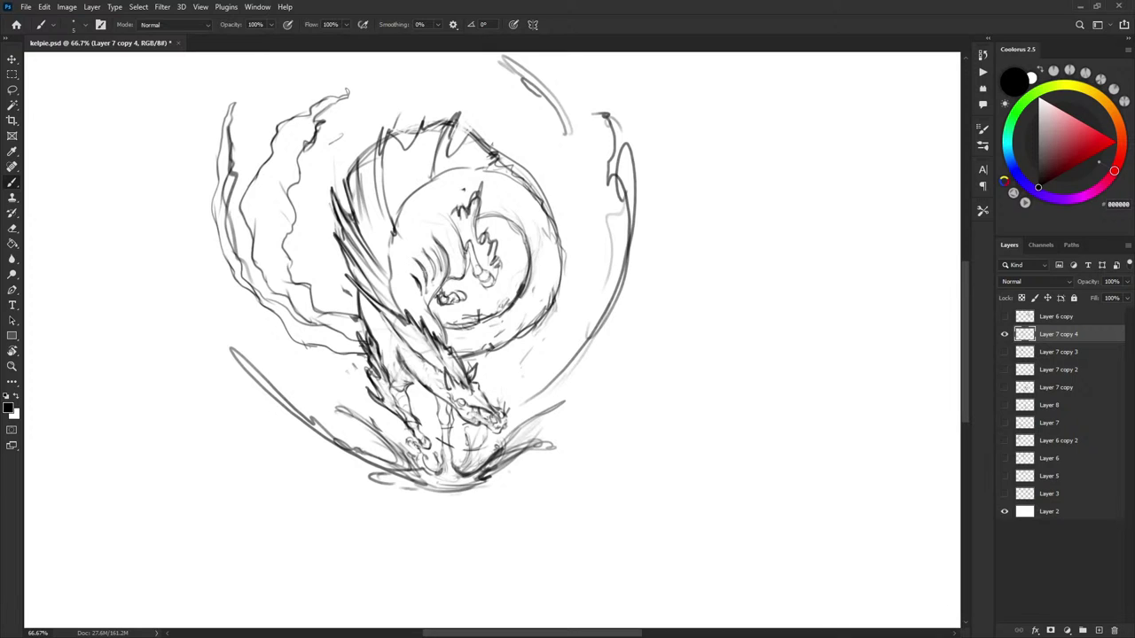
# Darken the rib lines and sketch a haunch contour leading to the raised hind leg, refining the leg's tip
pyautogui.moveTo(424, 247)
pyautogui.mouseDown()
pyautogui.moveTo(434, 268)
pyautogui.moveTo(450, 266)
pyautogui.mouseUp()
pyautogui.moveTo(398, 213); pyautogui.dragTo(445, 220)
pyautogui.hotkey('ctrl', 'z')
pyautogui.press('x')
pyautogui.moveTo(480, 182)
pyautogui.mouseDown()
pyautogui.moveTo(472, 246)
pyautogui.moveTo(465, 225)
pyautogui.mouseUp()
pyautogui.press('x')
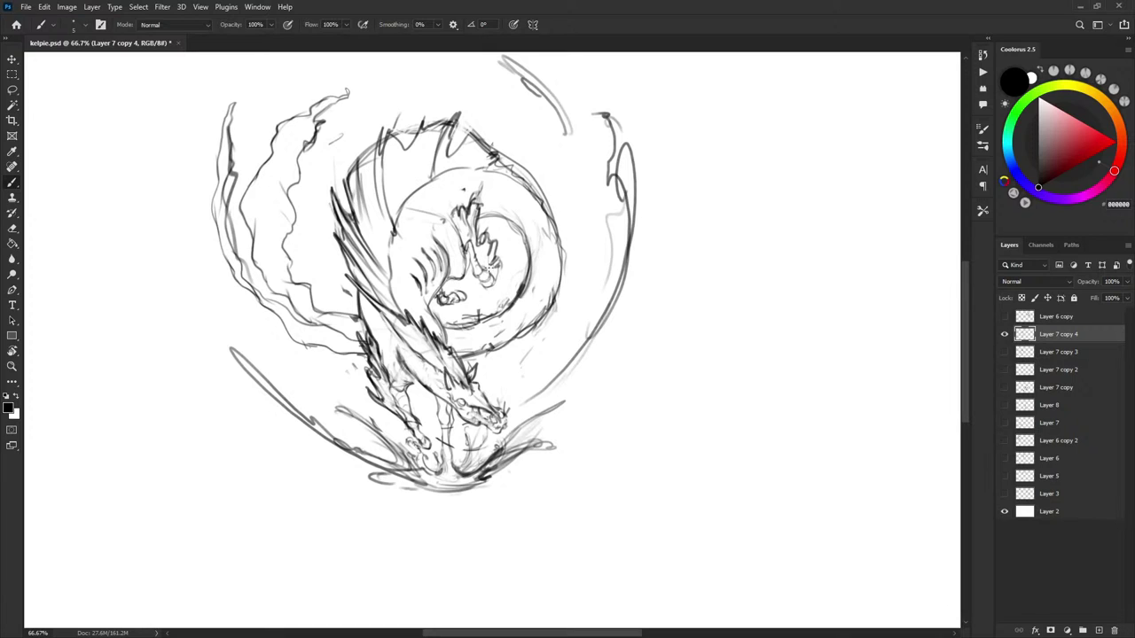
pyautogui.press('x')
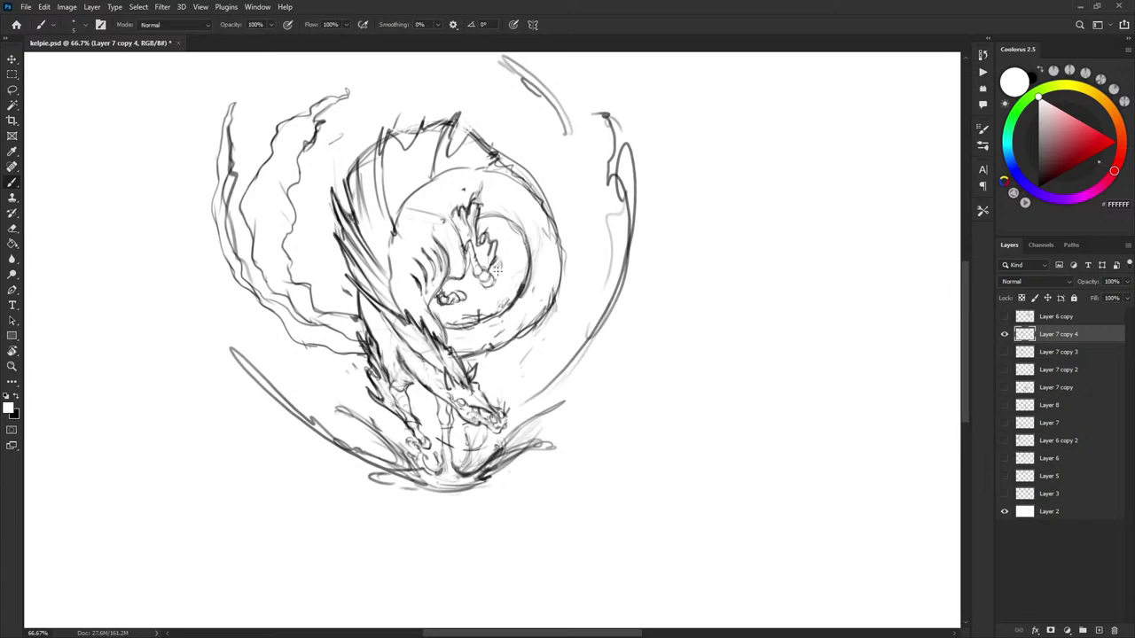
pyautogui.press('x')
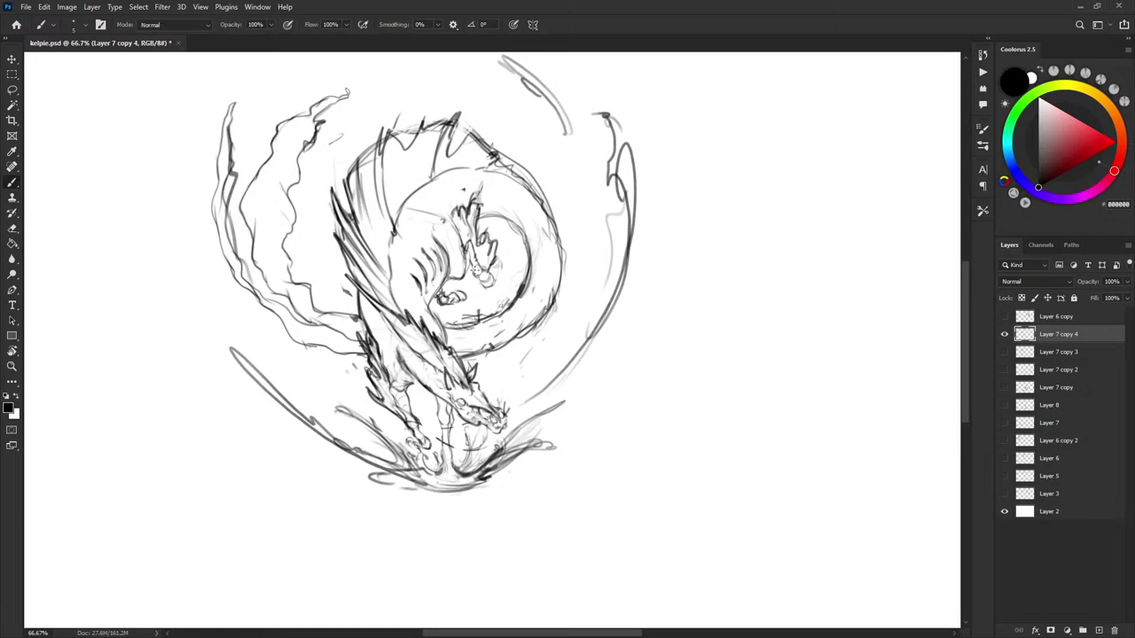
# Redraw the lower end of the finned hind leg as a dark pointed hoof, undoing the rough first strokes
pyautogui.moveTo(498, 262); pyautogui.dragTo(479, 272)
pyautogui.hotkey('ctrl', 'z')
pyautogui.hotkey('ctrl', 'z')
pyautogui.moveTo(470, 251)
pyautogui.mouseDown()
pyautogui.moveTo(467, 272)
pyautogui.moveTo(497, 292)
pyautogui.moveTo(484, 283)
pyautogui.mouseUp()
pyautogui.moveTo(472, 259); pyautogui.dragTo(498, 288)
# Carve a jagged fringe along the outer edge of the hind leg with alternating white and black strokes
pyautogui.press('x')
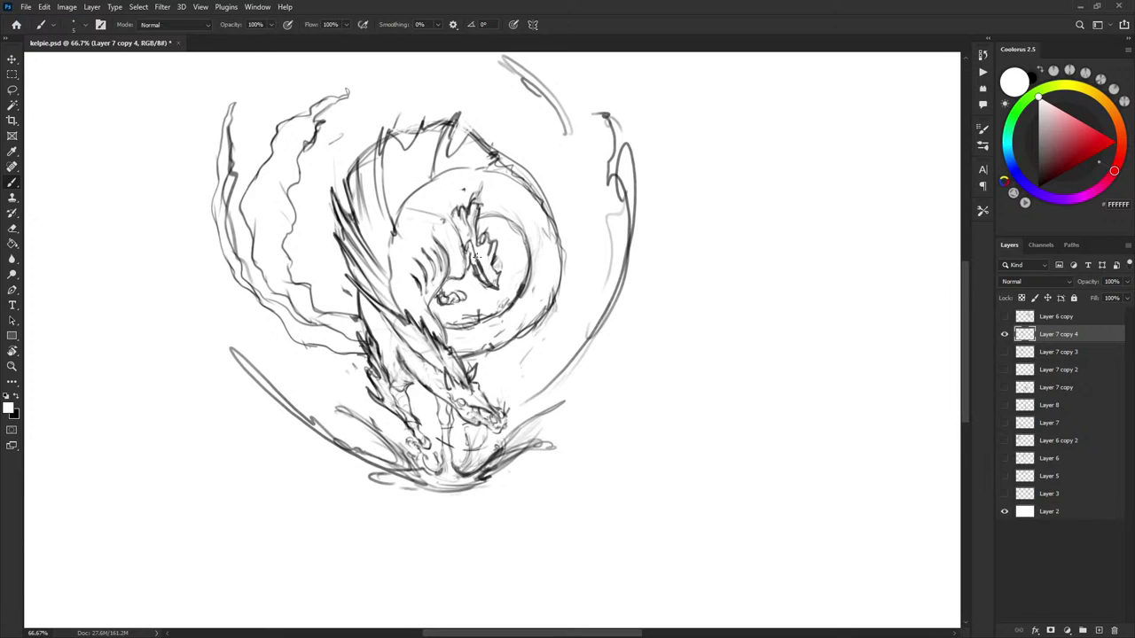
pyautogui.press('x')
pyautogui.press('x')
pyautogui.press('x')
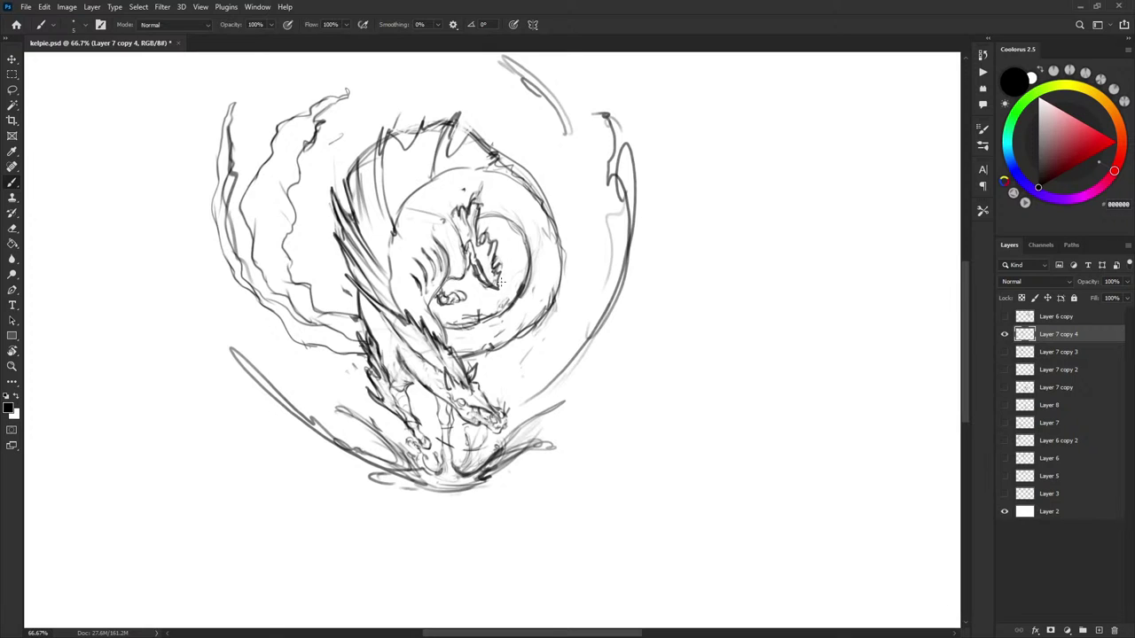
pyautogui.press('x')
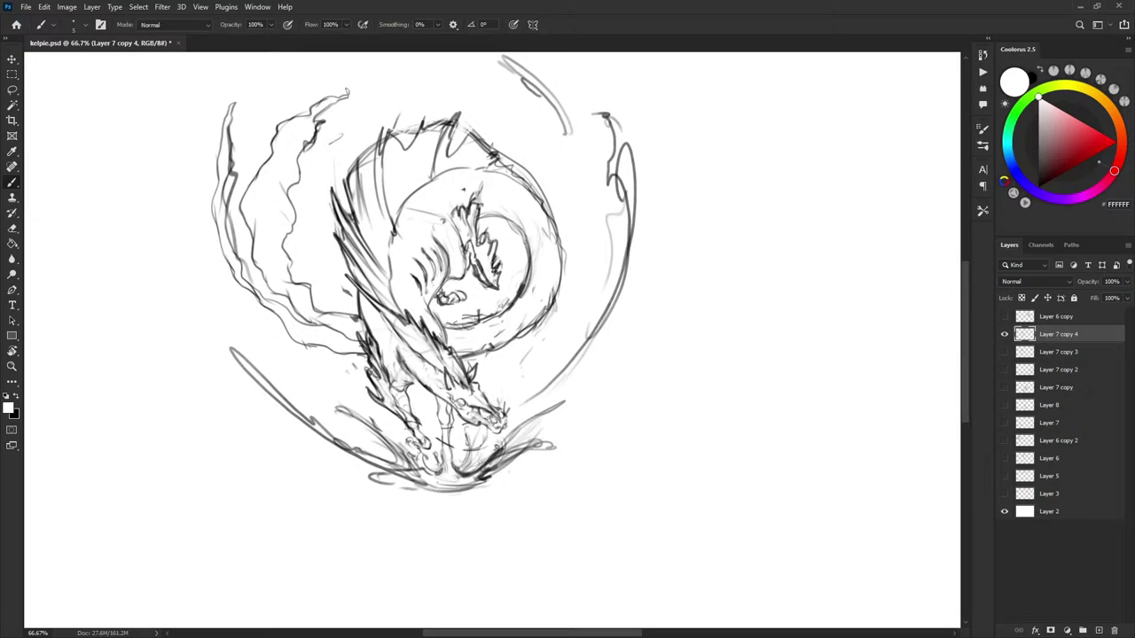
pyautogui.press('x')
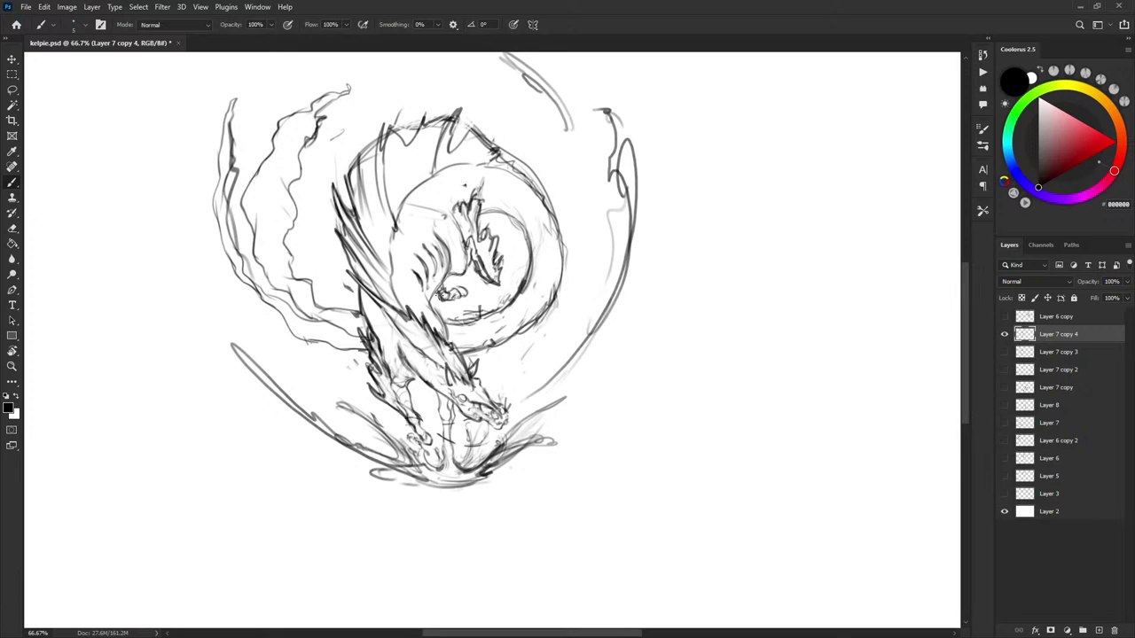
# Reshape the small second hind hoof below the belly into a darker pointed form
pyautogui.press('x')
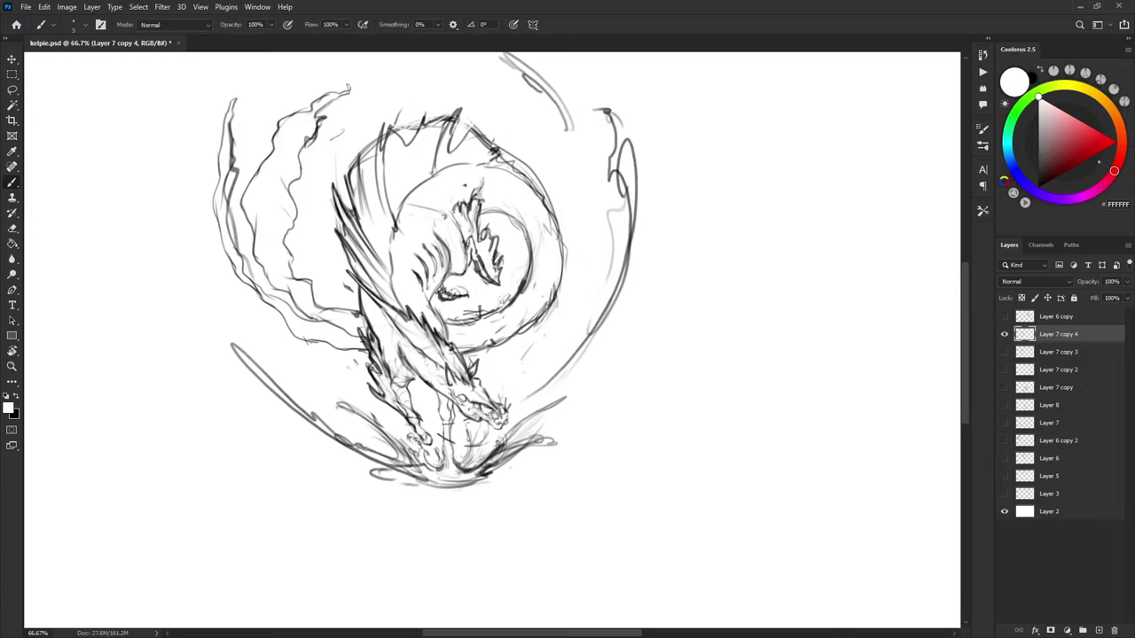
pyautogui.press('x')
pyautogui.press('x')
pyautogui.press('x')
pyautogui.moveTo(455, 293)
pyautogui.mouseDown()
pyautogui.moveTo(466, 297)
pyautogui.moveTo(451, 276)
pyautogui.mouseUp()
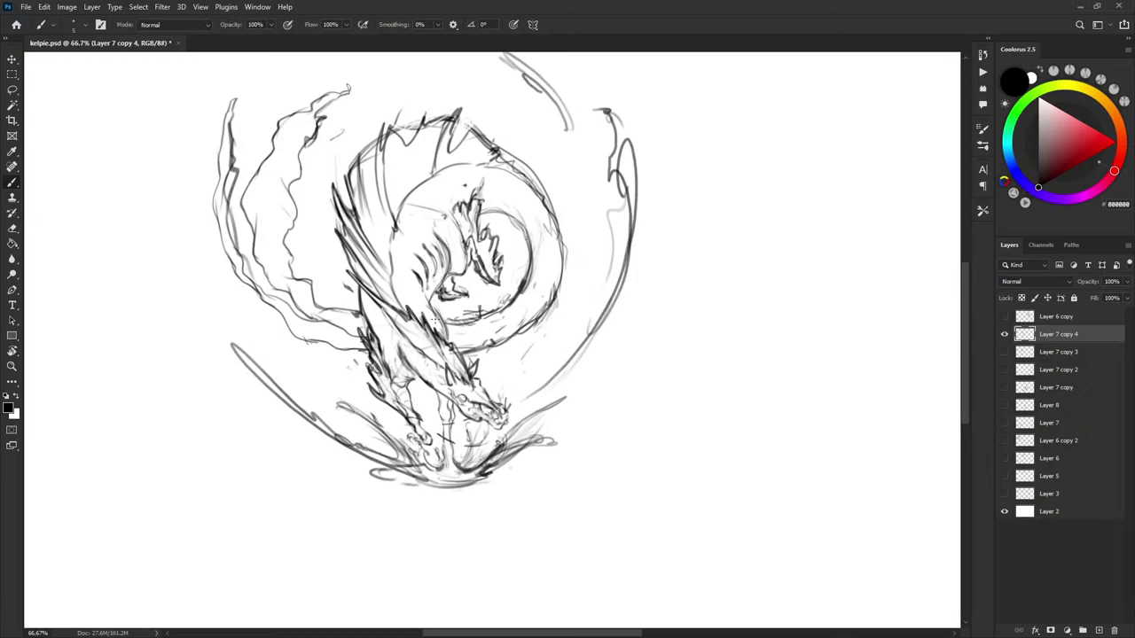
pyautogui.hotkey('ctrl', 'z')
# Strengthen the rib and belly contours between the mane and hind legs, then thin the belly line with white
pyautogui.moveTo(433, 321)
pyautogui.mouseDown()
pyautogui.moveTo(448, 340)
pyautogui.moveTo(432, 309)
pyautogui.mouseUp()
pyautogui.moveTo(414, 235)
pyautogui.mouseDown()
pyautogui.moveTo(441, 282)
pyautogui.moveTo(433, 297)
pyautogui.moveTo(439, 232)
pyautogui.mouseUp()
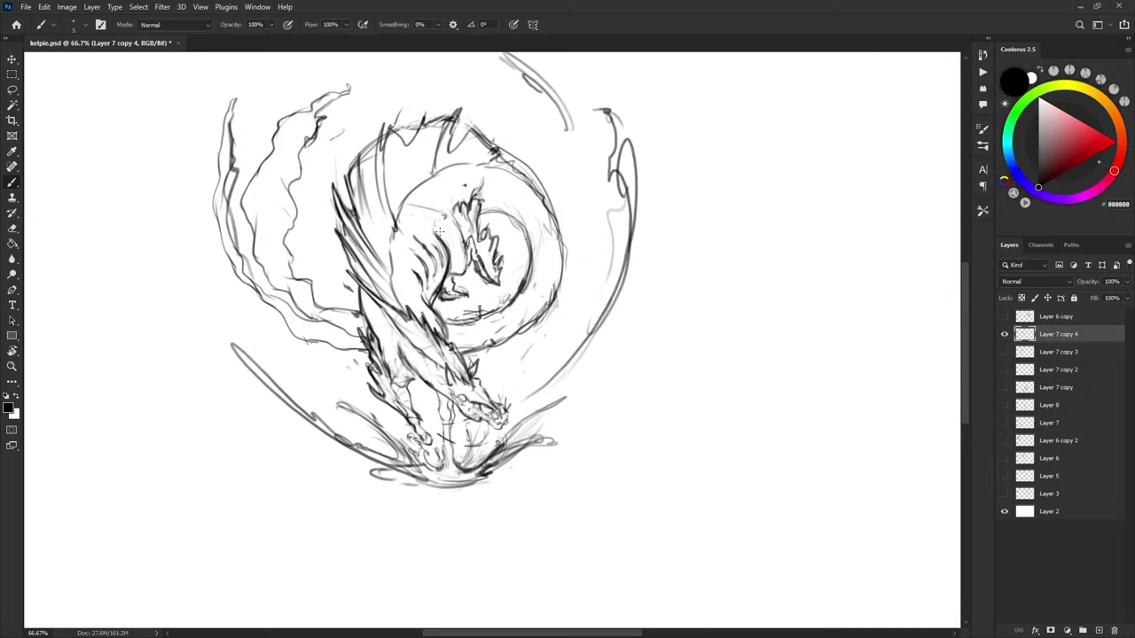
pyautogui.press('x')
pyautogui.moveTo(440, 277); pyautogui.dragTo(430, 307)
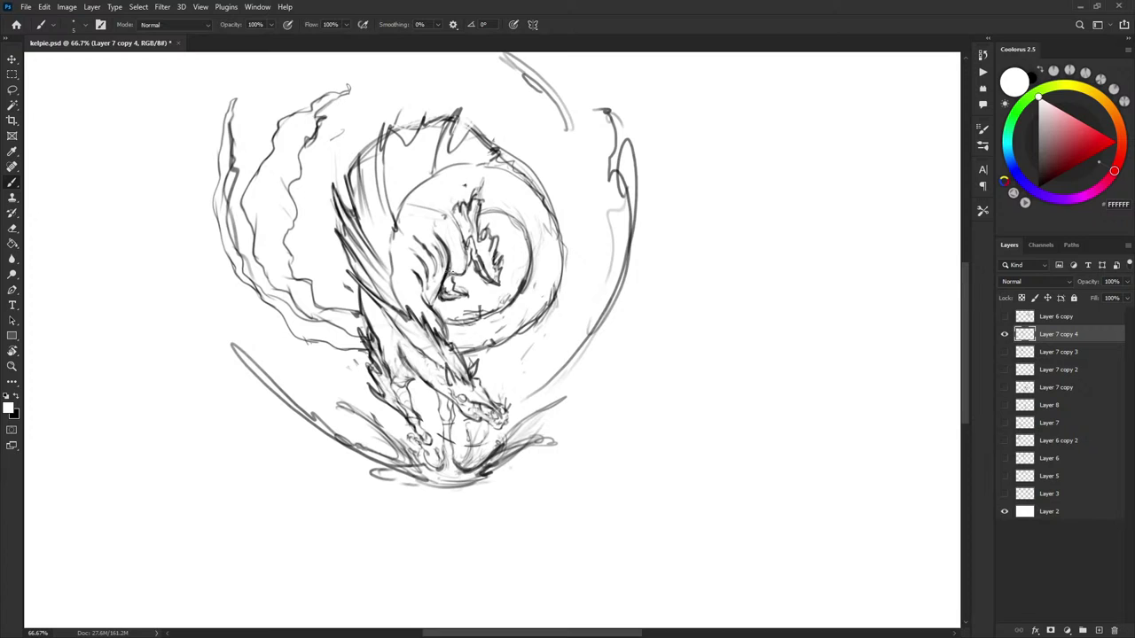
pyautogui.hotkey('ctrl', 'z')
pyautogui.moveTo(447, 257); pyautogui.dragTo(433, 307)
pyautogui.press('x')
# Touch up the belly edge and upper flank beside the hind leg with small black and white strokes
pyautogui.moveTo(440, 285)
pyautogui.mouseDown()
pyautogui.moveTo(433, 303)
pyautogui.moveTo(446, 273)
pyautogui.mouseUp()
pyautogui.press('x')
pyautogui.press('x')
pyautogui.moveTo(442, 235)
pyautogui.mouseDown()
pyautogui.moveTo(449, 265)
pyautogui.moveTo(438, 229)
pyautogui.moveTo(447, 237)
pyautogui.mouseUp()
pyautogui.press('x')
pyautogui.press('x')
pyautogui.moveTo(444, 283); pyautogui.dragTo(444, 259)
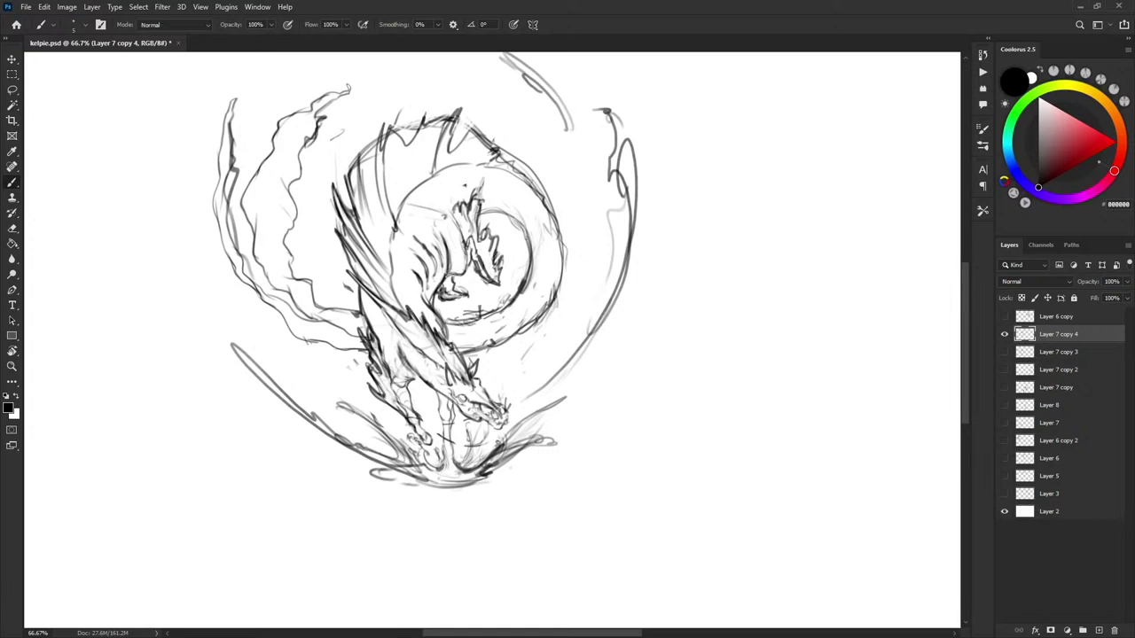
# Try a short stroke between the two hind hooves inside the coil and undo it
pyautogui.moveTo(556, 249); pyautogui.dragTo(545, 252)
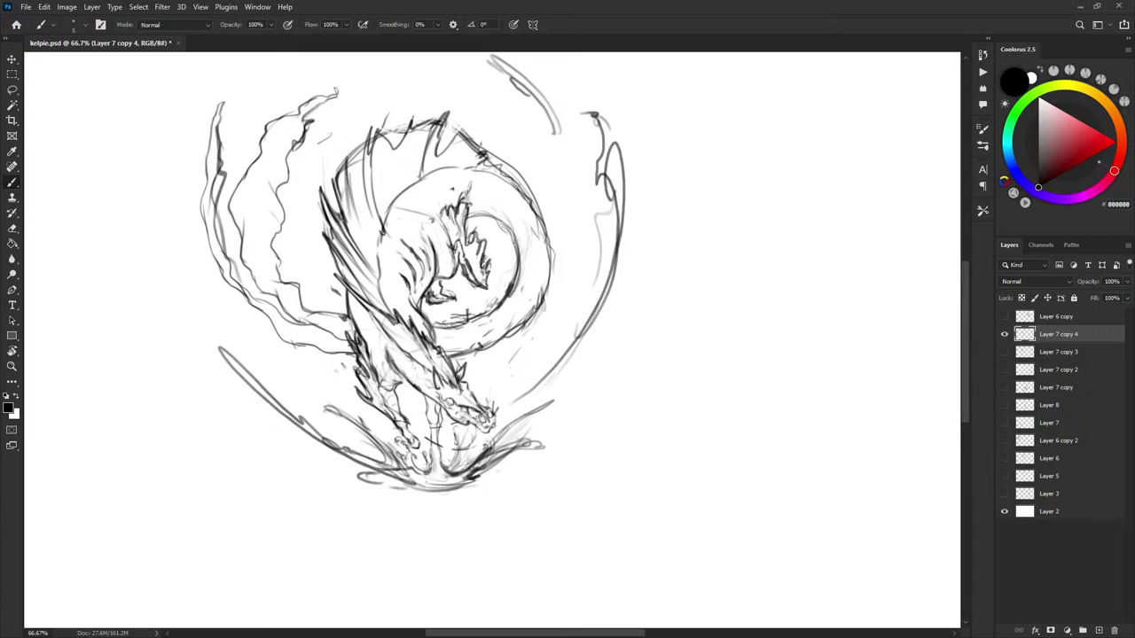
pyautogui.moveTo(471, 278)
pyautogui.mouseDown()
pyautogui.moveTo(487, 290)
pyautogui.moveTo(454, 296)
pyautogui.mouseUp()
pyautogui.hotkey('ctrl', 'z')
pyautogui.moveTo(633, 262); pyautogui.dragTo(660, 273)
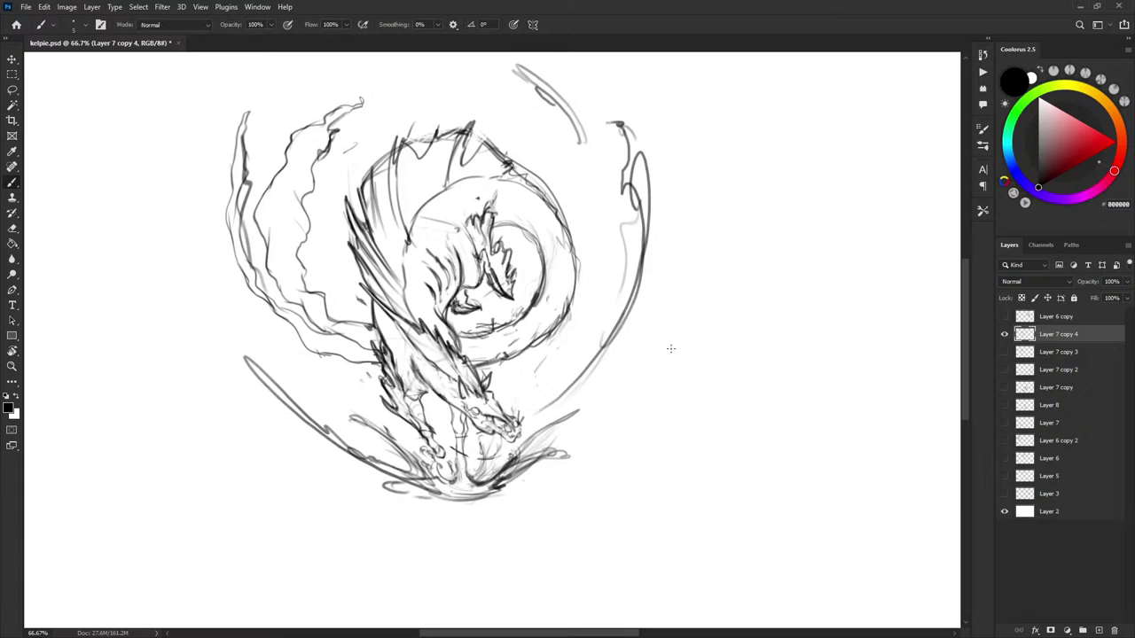
pyautogui.hotkey('ctrl', '-')
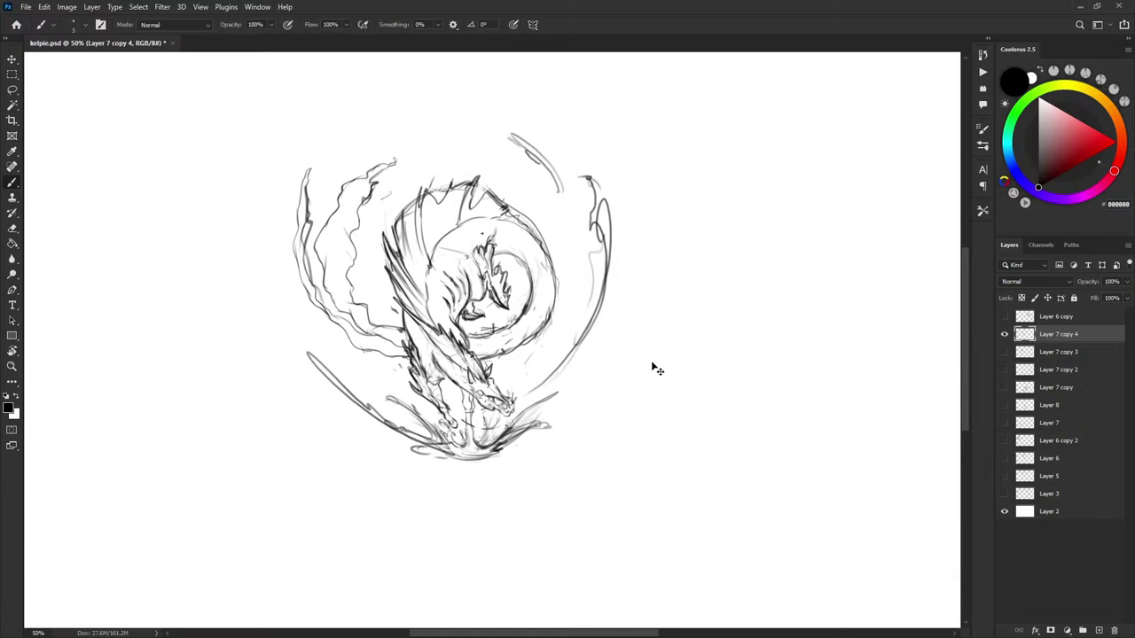
# Show Layer 7 copy 3, move the Layer 7 copy 4 sketch beside it for comparison, and make Layer 7 copy 3 active
pyautogui.hotkey('ctrl', '+')
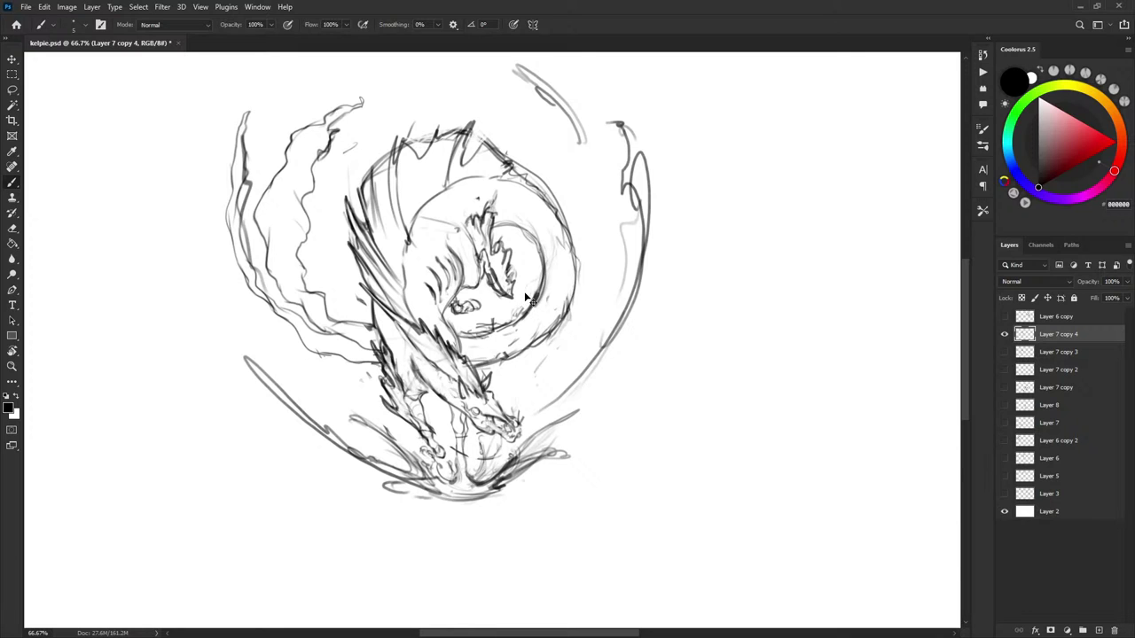
pyautogui.click(1005, 352)
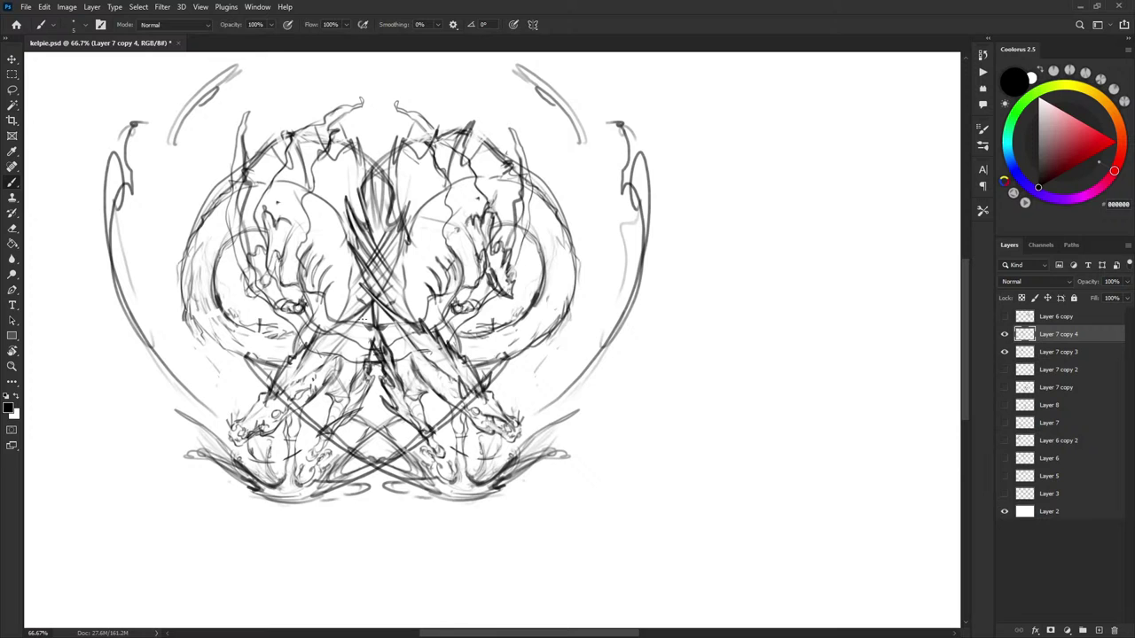
pyautogui.press('v')
pyautogui.moveTo(365, 324)
pyautogui.mouseDown()
pyautogui.moveTo(810, 310)
pyautogui.moveTo(650, 330)
pyautogui.moveTo(688, 325)
pyautogui.mouseUp()
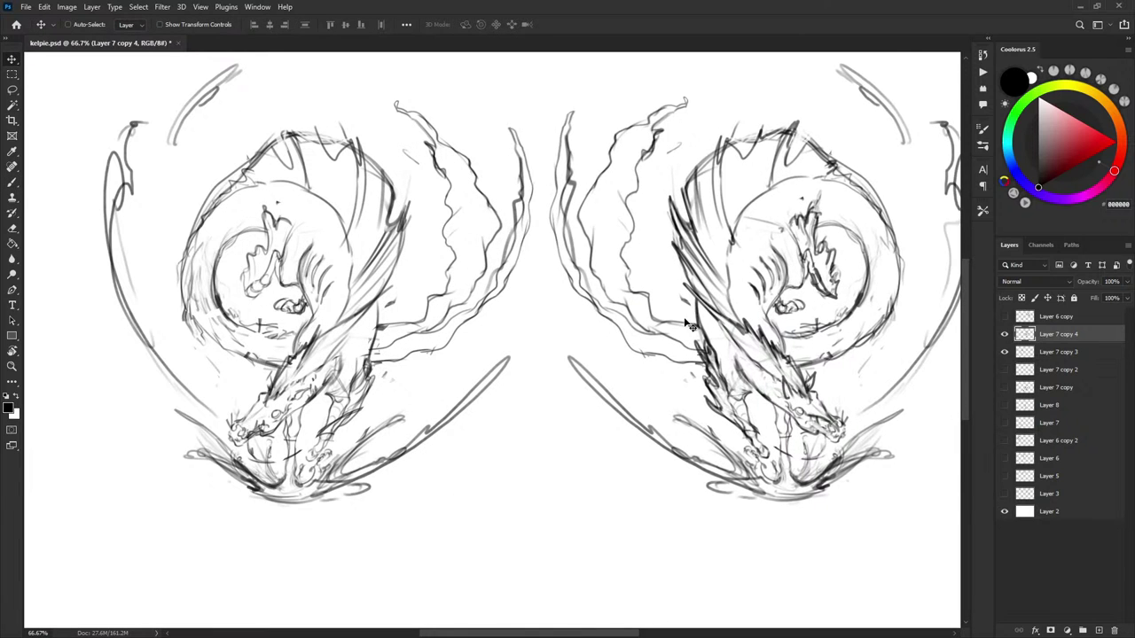
pyautogui.click(1004, 352)
pyautogui.click(1005, 351)
pyautogui.click(1044, 355)
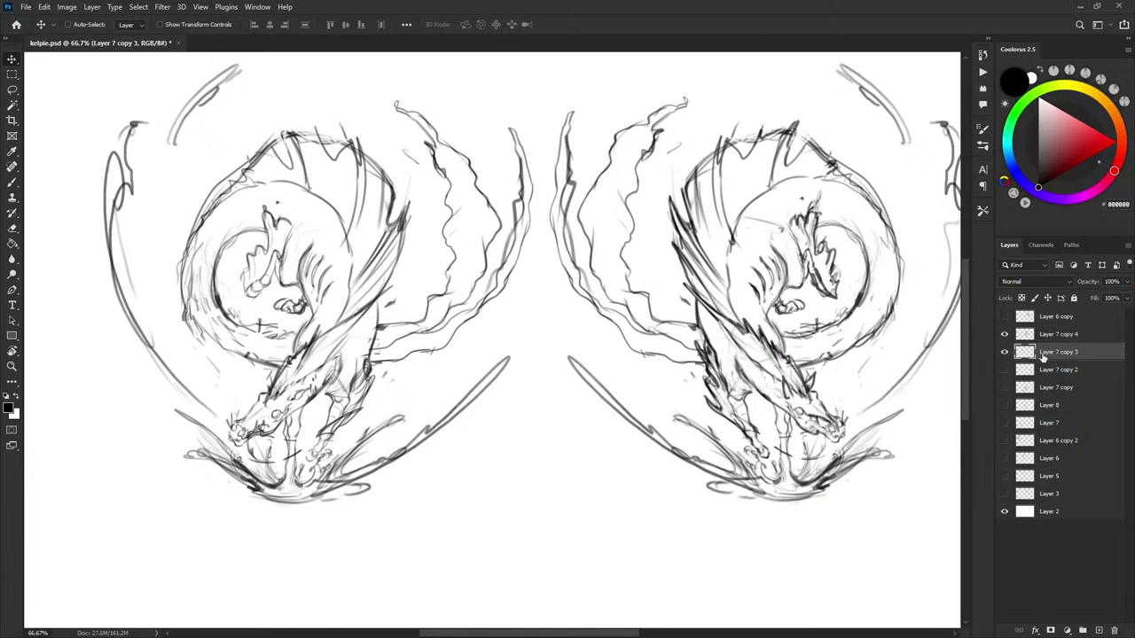
# Copy the lower hind leg from Layer 7 copy 3 onto its own layer, hide the source layer and flip the copy horizontally
pyautogui.press('l')
pyautogui.moveTo(250, 255)
pyautogui.mouseDown()
pyautogui.moveTo(234, 298)
pyautogui.moveTo(270, 290)
pyautogui.moveTo(271, 260)
pyautogui.moveTo(243, 273)
pyautogui.moveTo(256, 303)
pyautogui.moveTo(241, 282)
pyautogui.moveTo(266, 257)
pyautogui.moveTo(293, 254)
pyautogui.mouseUp()
pyautogui.hotkey('ctrl', 'j')
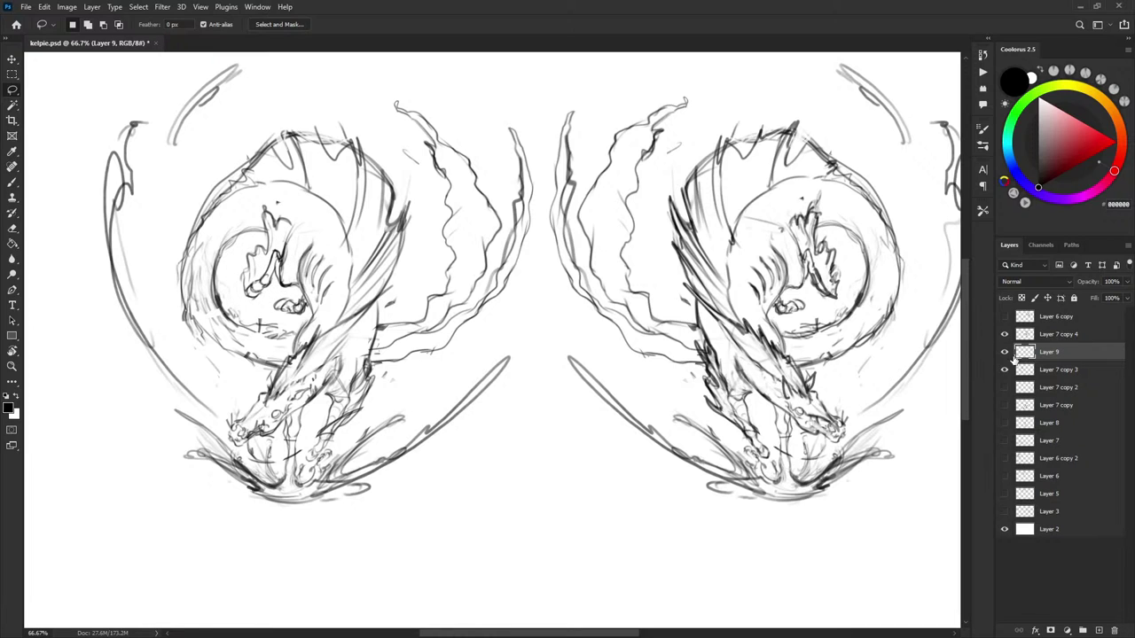
pyautogui.click(1004, 369)
pyautogui.hotkey('ctrl', 't')
pyautogui.rightClick(289, 271)
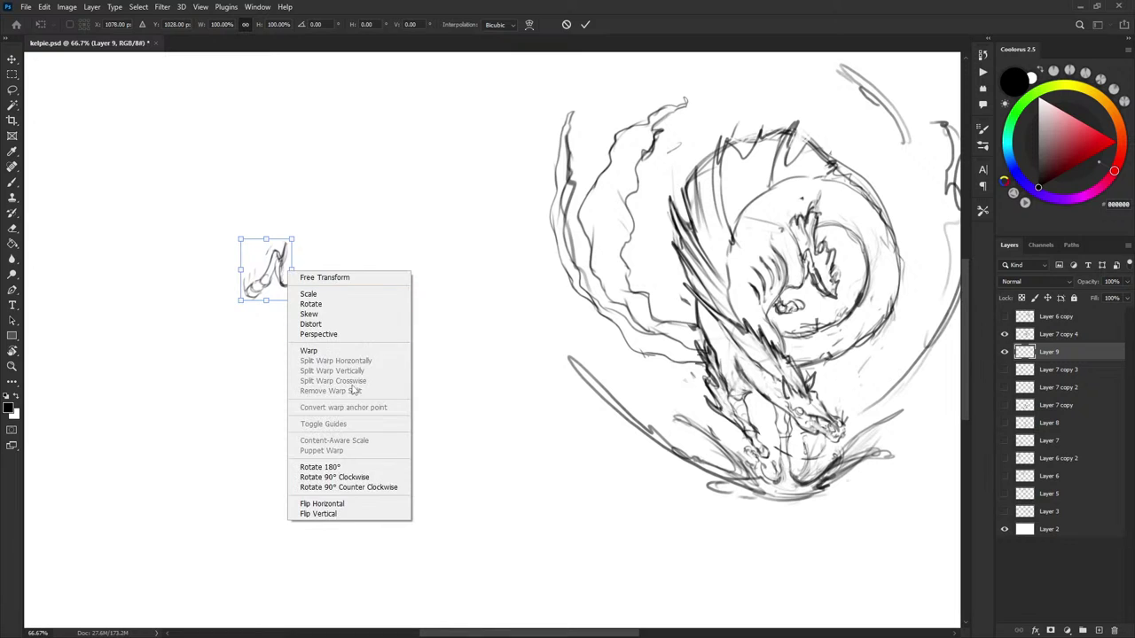
pyautogui.click(342, 503)
pyautogui.press('Return')
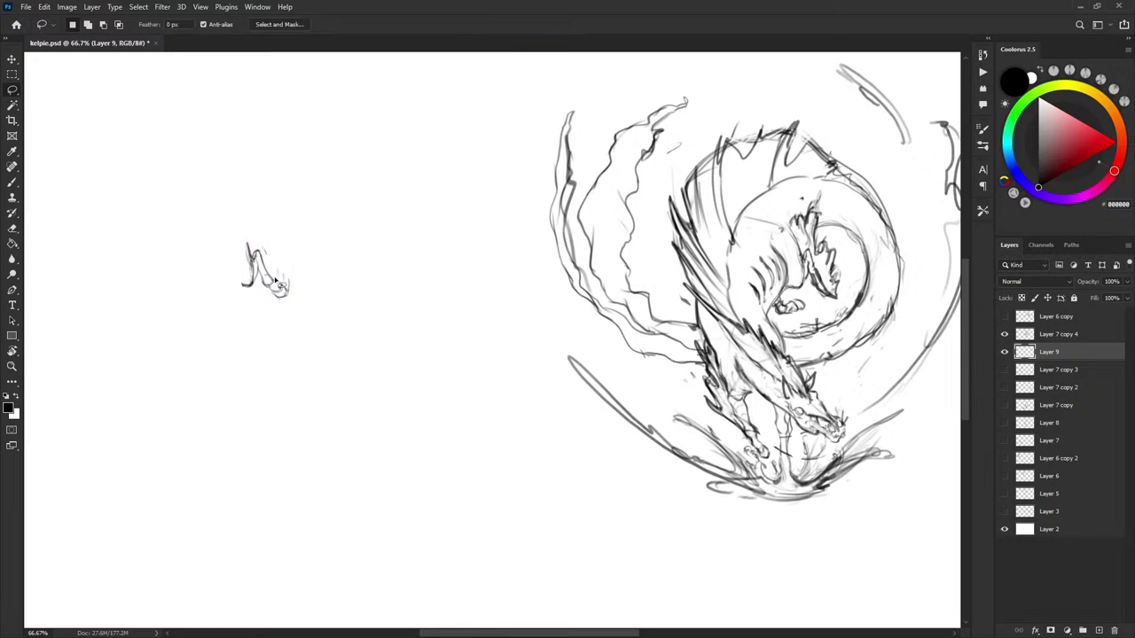
# Move the flipped leg over the hind leg inside the coil and place its layer above Layer 7 copy 4
pyautogui.press('v')
pyautogui.moveTo(275, 281); pyautogui.dragTo(824, 271)
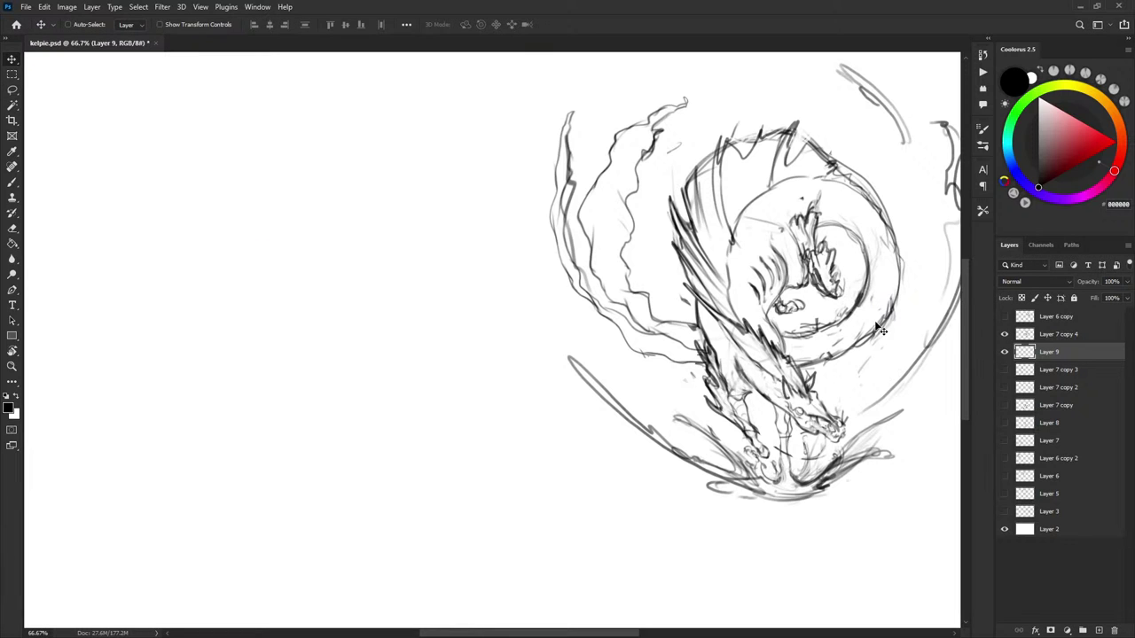
pyautogui.moveTo(881, 331); pyautogui.dragTo(649, 352)
pyautogui.moveTo(1059, 353); pyautogui.dragTo(1021, 325)
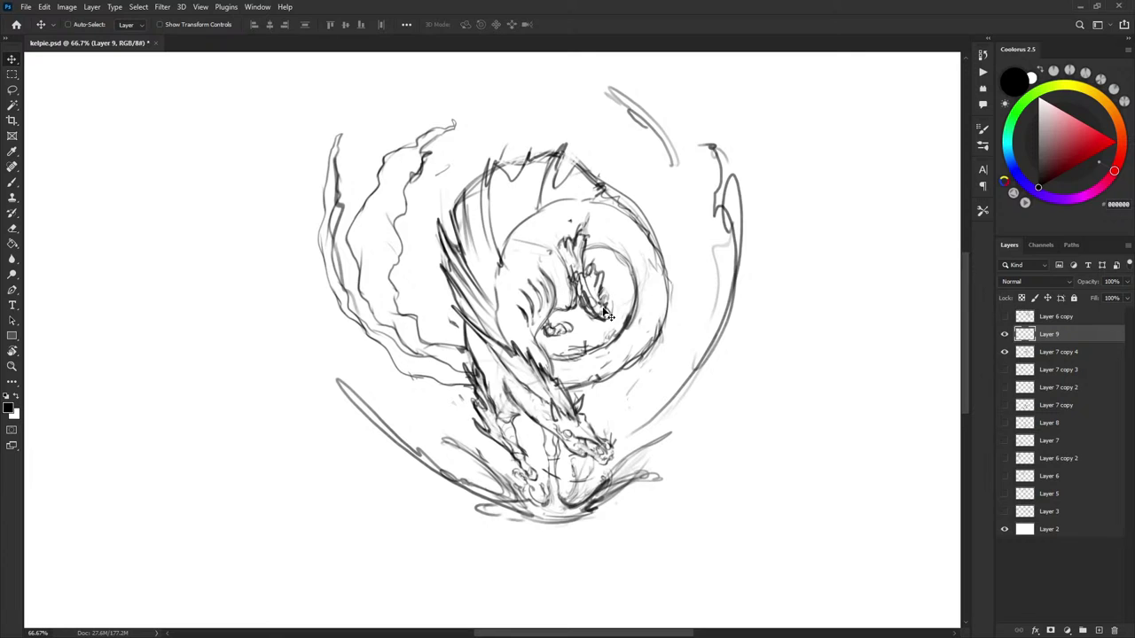
# Delete the old lower hind leg from Layer 7 copy 4 with a lasso selection, then make Layer 9 active
pyautogui.click(1051, 354)
pyautogui.press('l')
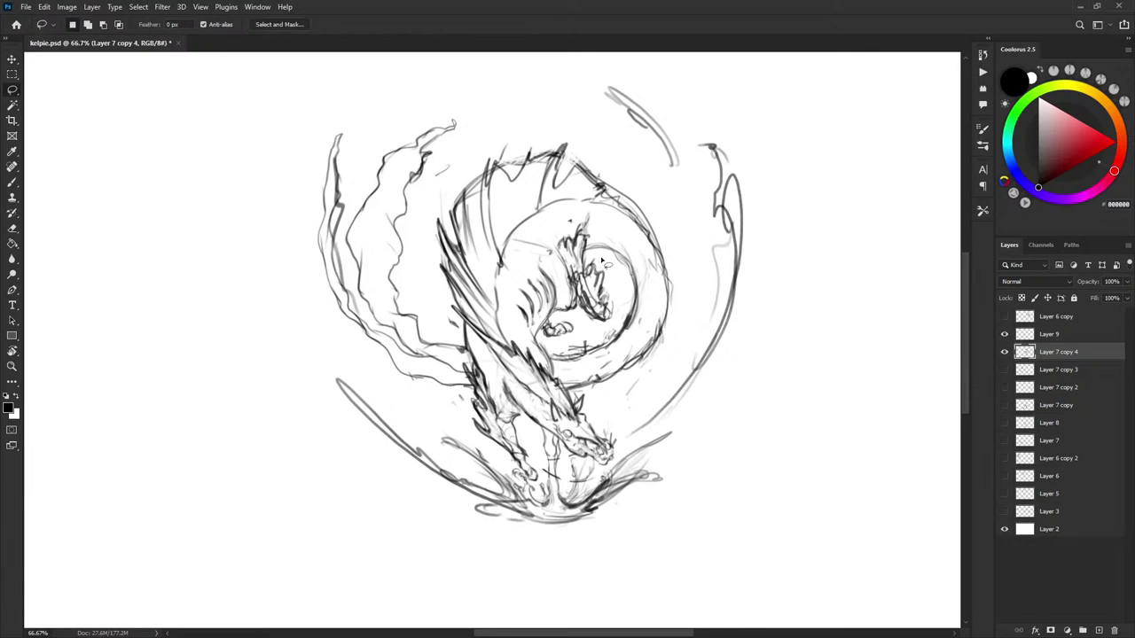
pyautogui.moveTo(602, 259)
pyautogui.mouseDown()
pyautogui.moveTo(574, 271)
pyautogui.moveTo(566, 311)
pyautogui.moveTo(603, 319)
pyautogui.moveTo(619, 309)
pyautogui.moveTo(611, 259)
pyautogui.mouseUp()
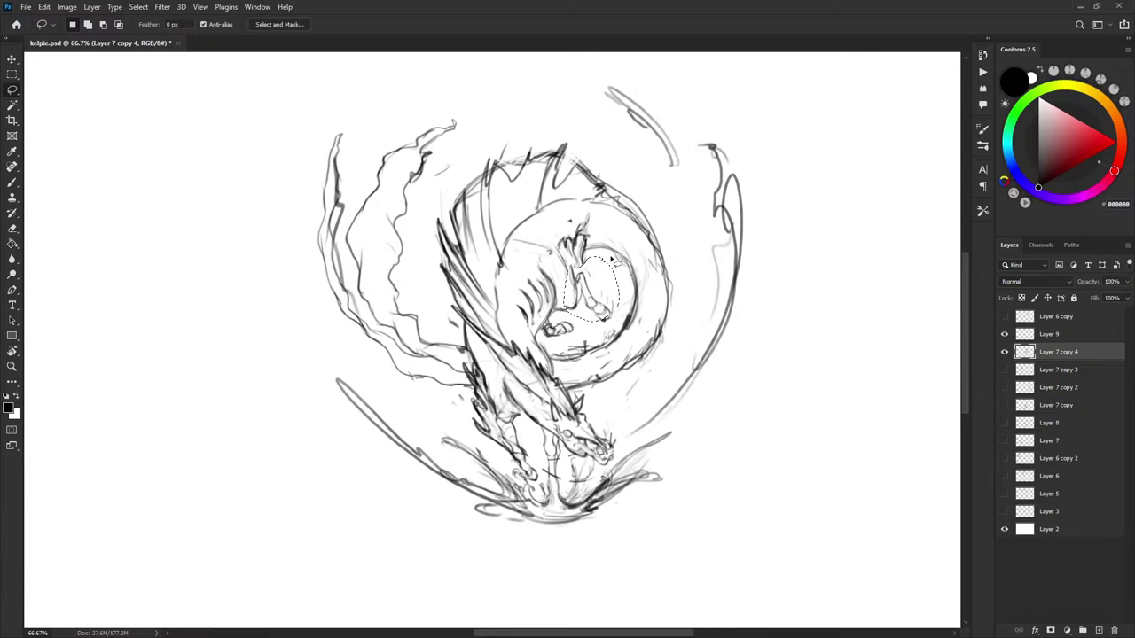
pyautogui.hotkey('ctrl', 'd')
pyautogui.click(1053, 336)
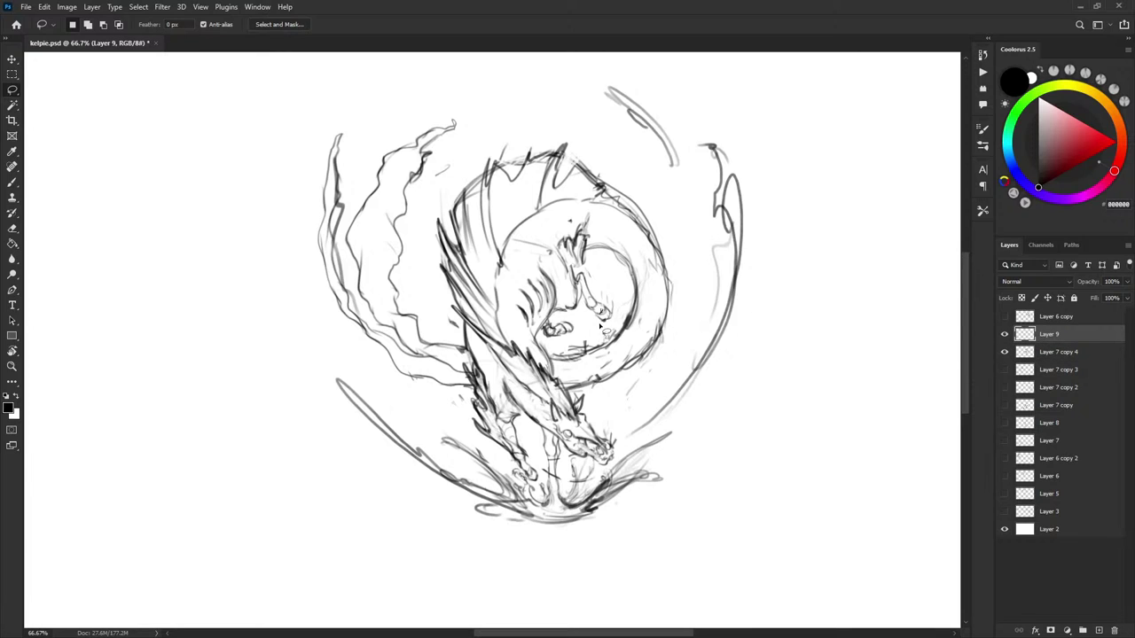
# Nudge the replacement leg slightly down to meet the thigh and merge it into Layer 7 copy 4
pyautogui.press('b')
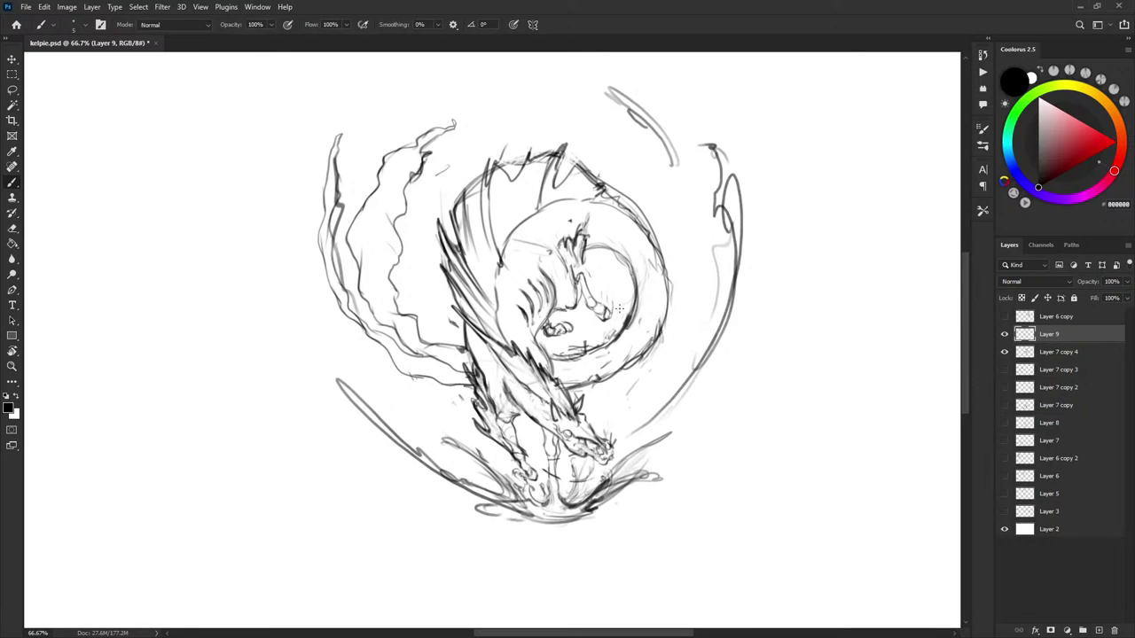
pyautogui.press('v')
pyautogui.moveTo(601, 301)
pyautogui.mouseDown()
pyautogui.moveTo(604, 321)
pyautogui.moveTo(596, 313)
pyautogui.mouseUp()
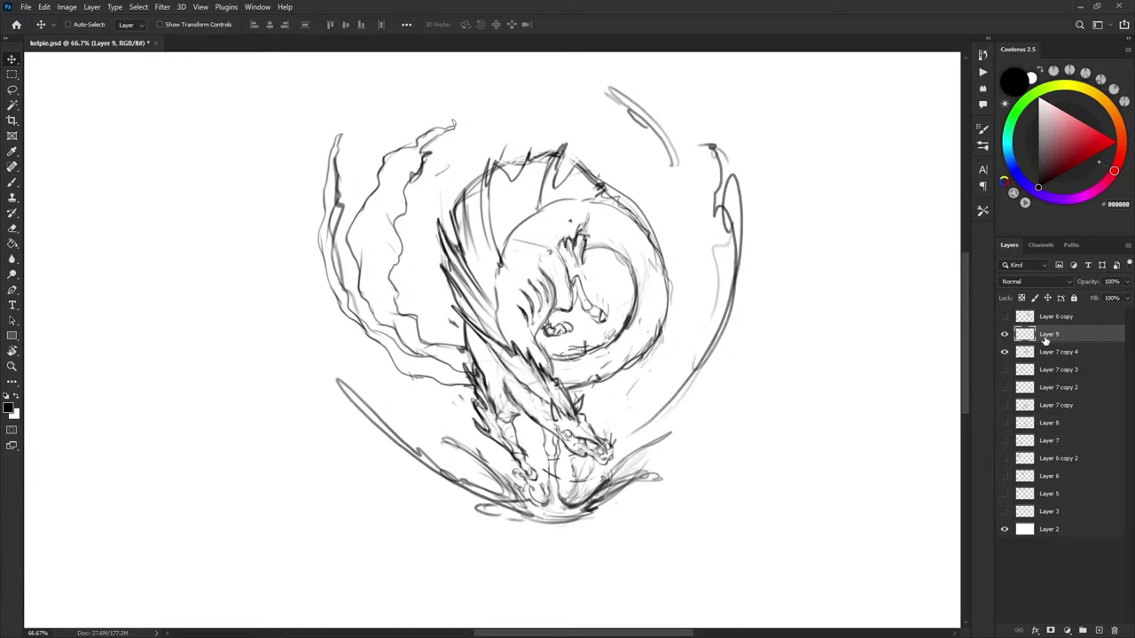
pyautogui.hotkey('ctrl', 'e')
pyautogui.press('b')
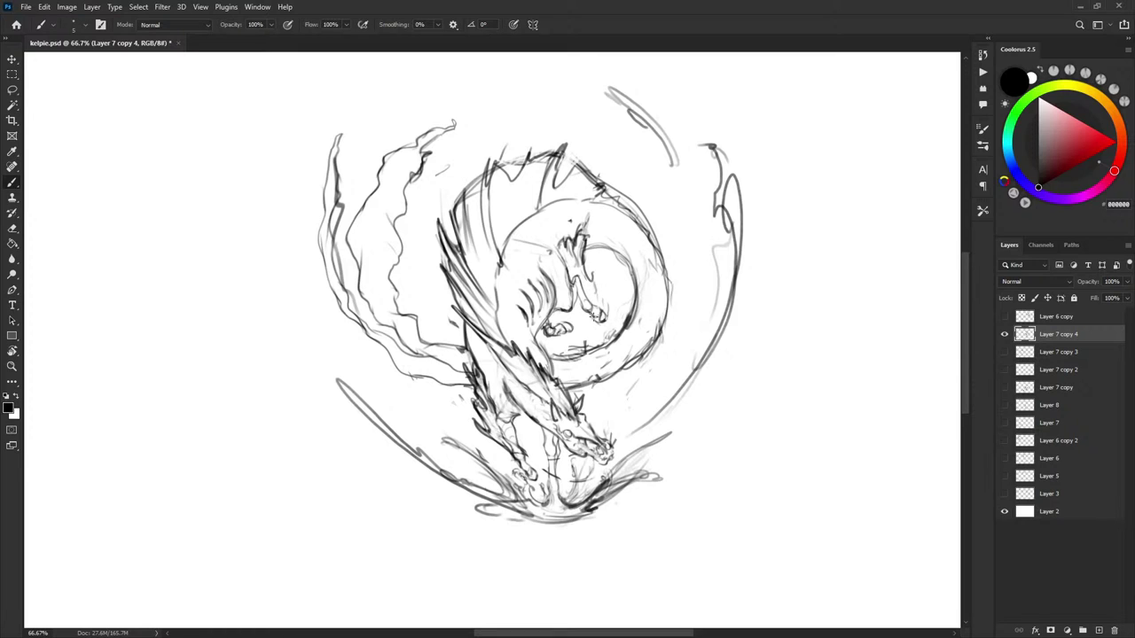
# Sketch spiky fin strokes along the back edge of the replaced hind leg, down toward the hoof
pyautogui.press('x')
pyautogui.press('x')
pyautogui.press('x')
pyautogui.press('x')
pyautogui.moveTo(593, 266)
pyautogui.mouseDown()
pyautogui.moveTo(606, 312)
pyautogui.moveTo(601, 298)
pyautogui.mouseUp()
pyautogui.moveTo(589, 259)
pyautogui.mouseDown()
pyautogui.moveTo(595, 284)
pyautogui.moveTo(600, 276)
pyautogui.mouseUp()
pyautogui.moveTo(598, 289); pyautogui.dragTo(606, 306)
pyautogui.moveTo(662, 218); pyautogui.dragTo(657, 213)
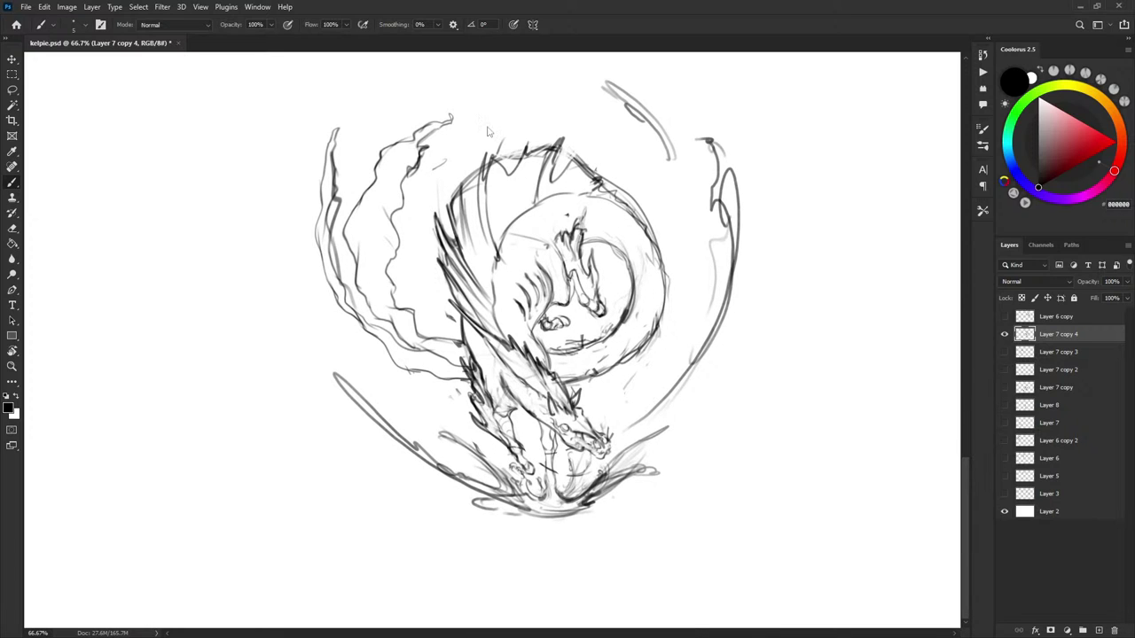
# Save the drawing, open a new window for kelpie.psd and close the original one
pyautogui.hotkey('ctrl', 's')
pyautogui.click(264, 7)
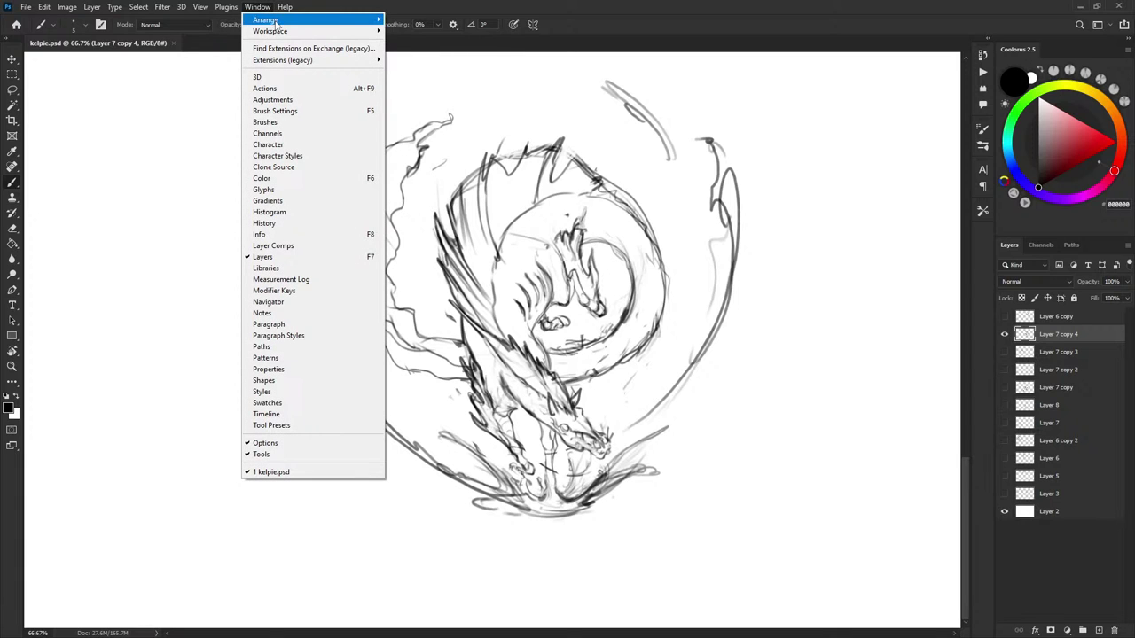
pyautogui.moveTo(271, 19)
pyautogui.click(459, 247)
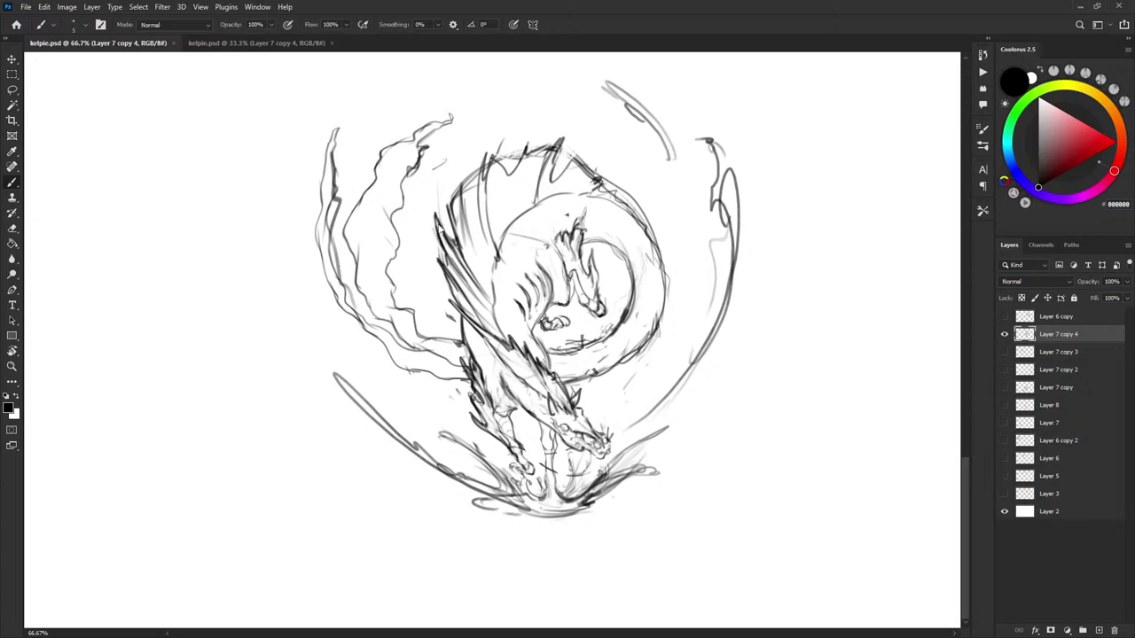
pyautogui.click(174, 43)
pyautogui.hotkey('ctrl', '+')
pyautogui.hotkey('ctrl', '+')
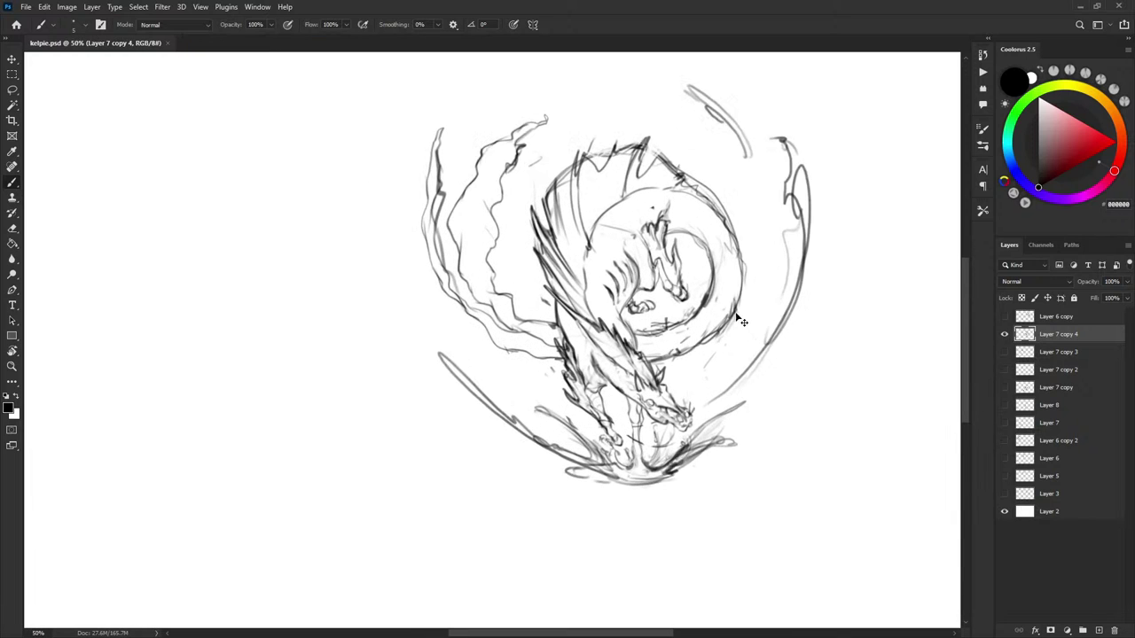
# Sketch short spikes along the coil's outer upper edge just behind the back fin
pyautogui.moveTo(816, 281)
pyautogui.mouseDown()
pyautogui.moveTo(638, 302)
pyautogui.moveTo(635, 284)
pyautogui.moveTo(612, 284)
pyautogui.moveTo(610, 201)
pyautogui.moveTo(608, 241)
pyautogui.mouseUp()
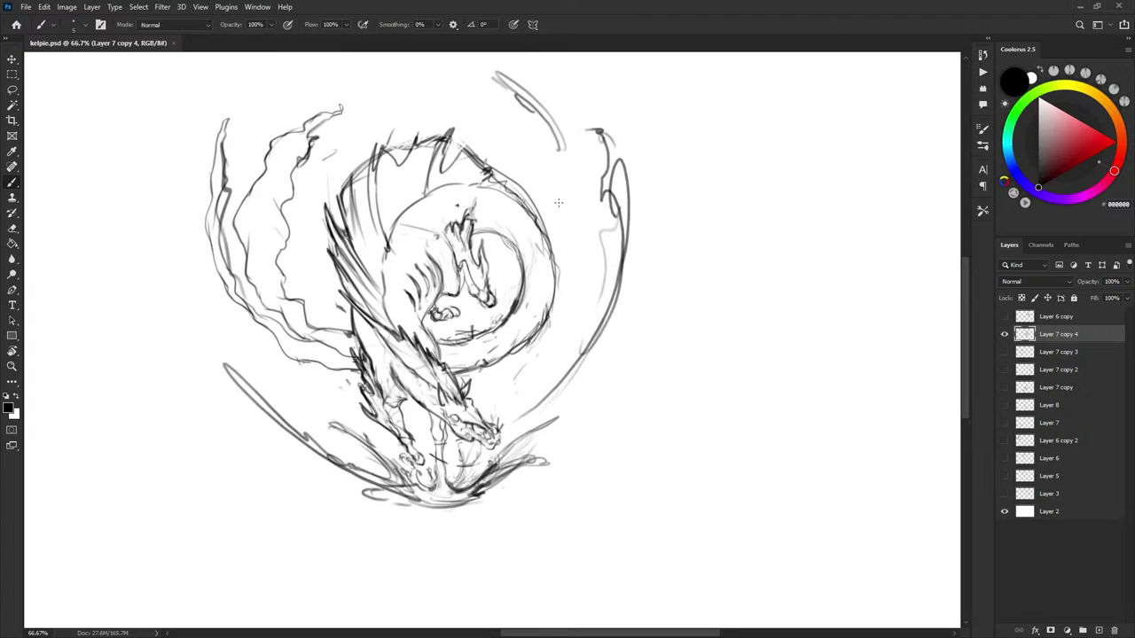
pyautogui.moveTo(496, 177); pyautogui.dragTo(506, 173)
pyautogui.moveTo(511, 181)
pyautogui.mouseDown()
pyautogui.moveTo(496, 174)
pyautogui.moveTo(534, 216)
pyautogui.moveTo(529, 187)
pyautogui.moveTo(562, 244)
pyautogui.mouseUp()
# Delete the stray contour along the top of the back fin and redraw its front edge with a notched line
pyautogui.press('l')
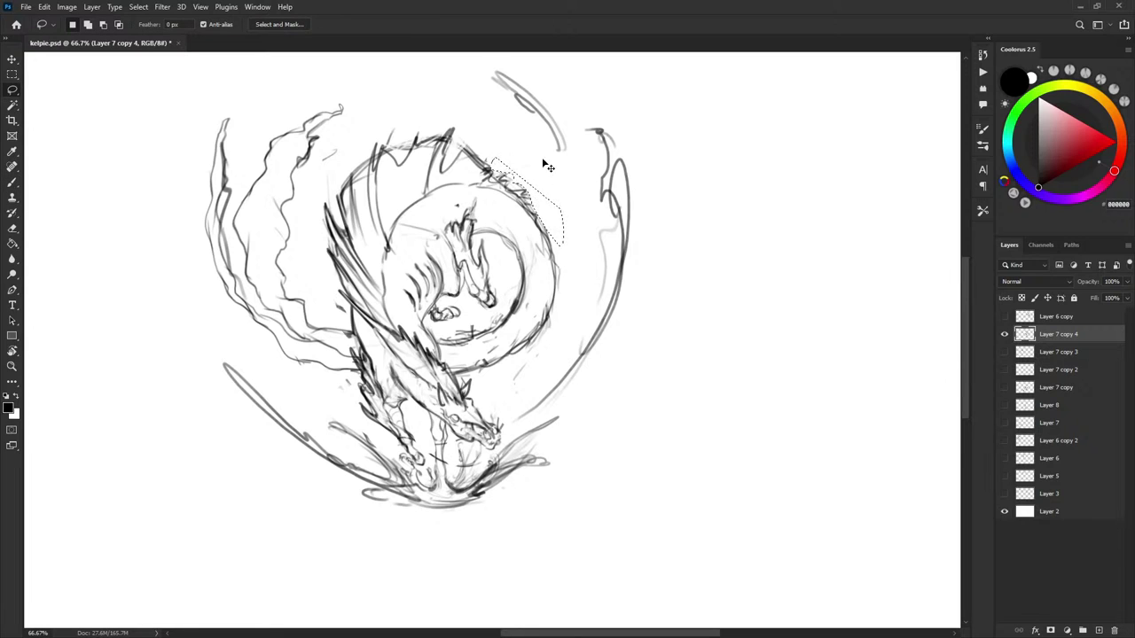
pyautogui.hotkey('ctrl', 'd')
pyautogui.moveTo(460, 149)
pyautogui.mouseDown()
pyautogui.moveTo(458, 133)
pyautogui.moveTo(472, 135)
pyautogui.mouseUp()
pyautogui.press('Delete')
pyautogui.hotkey('ctrl', 'd')
pyautogui.press('b')
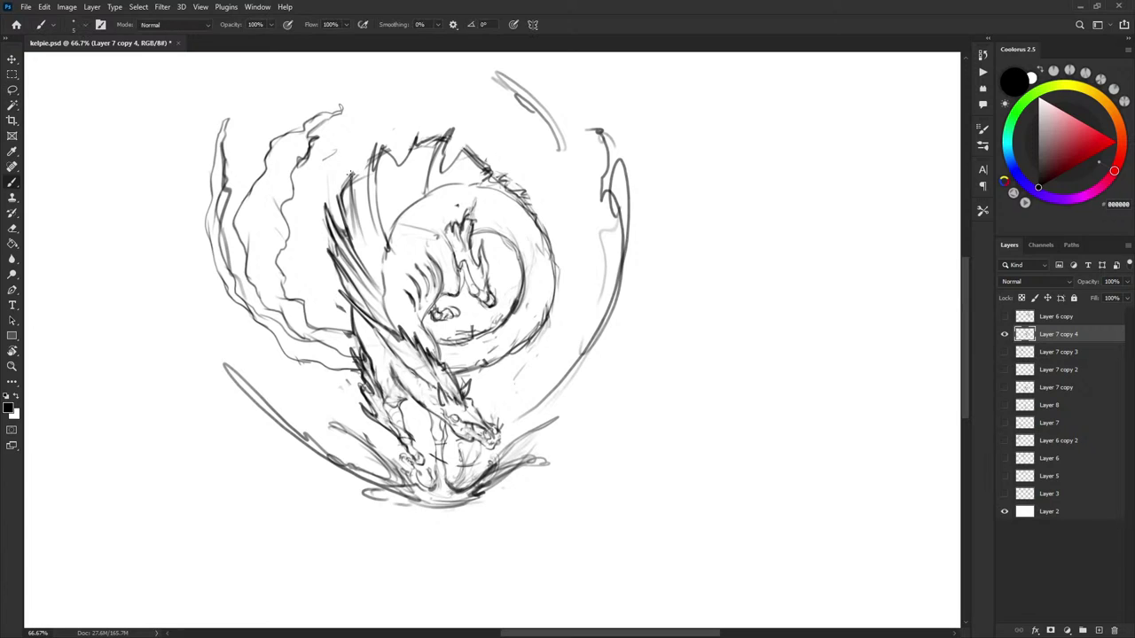
pyautogui.moveTo(351, 173); pyautogui.dragTo(369, 159)
pyautogui.scroll(-2, 558, 293)
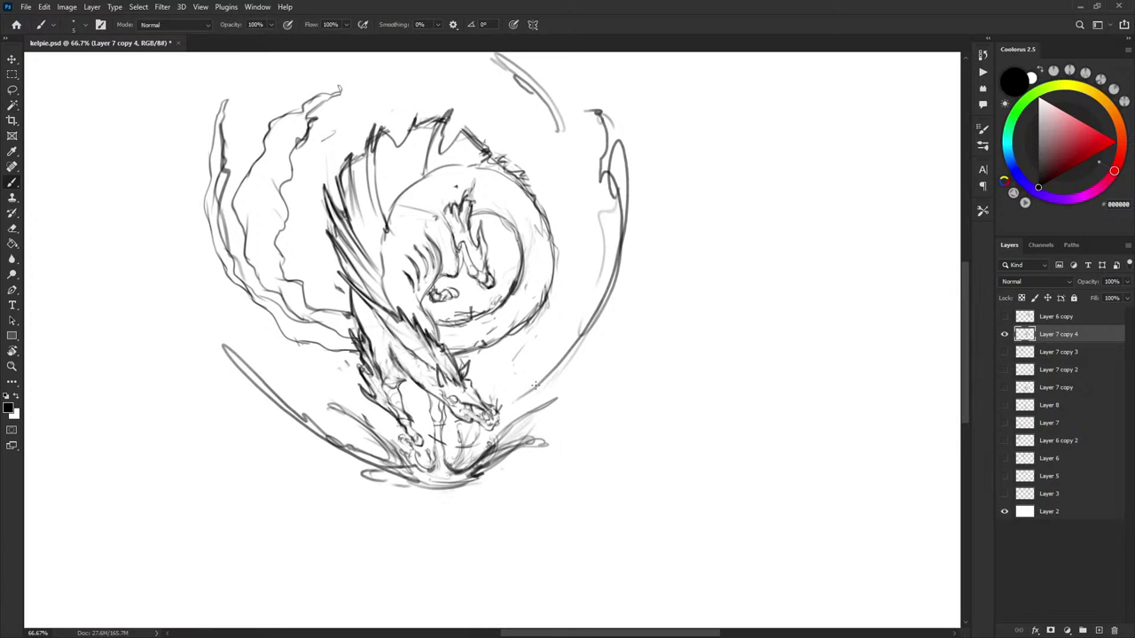
# Sketch a small dark form below the head beside the foreleg with black and white strokes, undoing the last stroke
pyautogui.press('x')
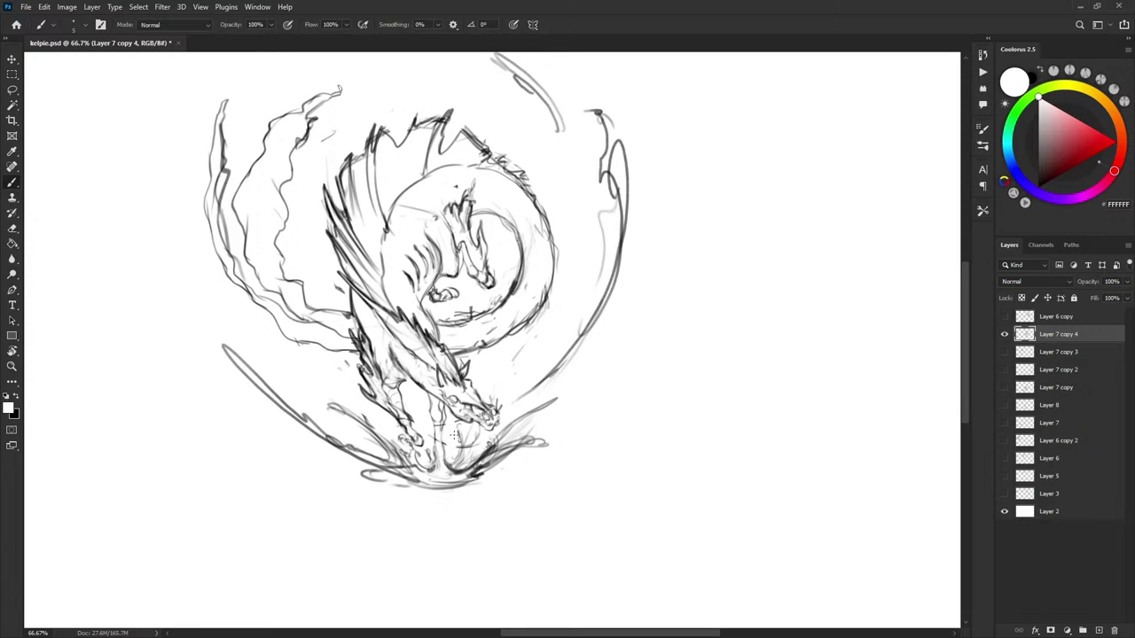
pyautogui.press('x')
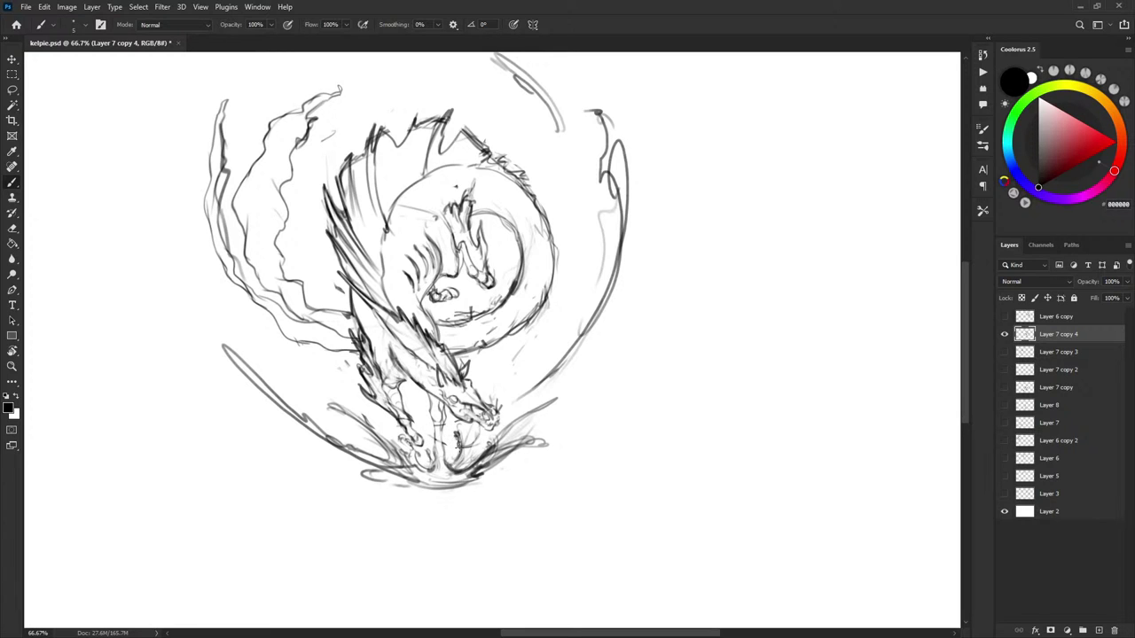
pyautogui.press('x')
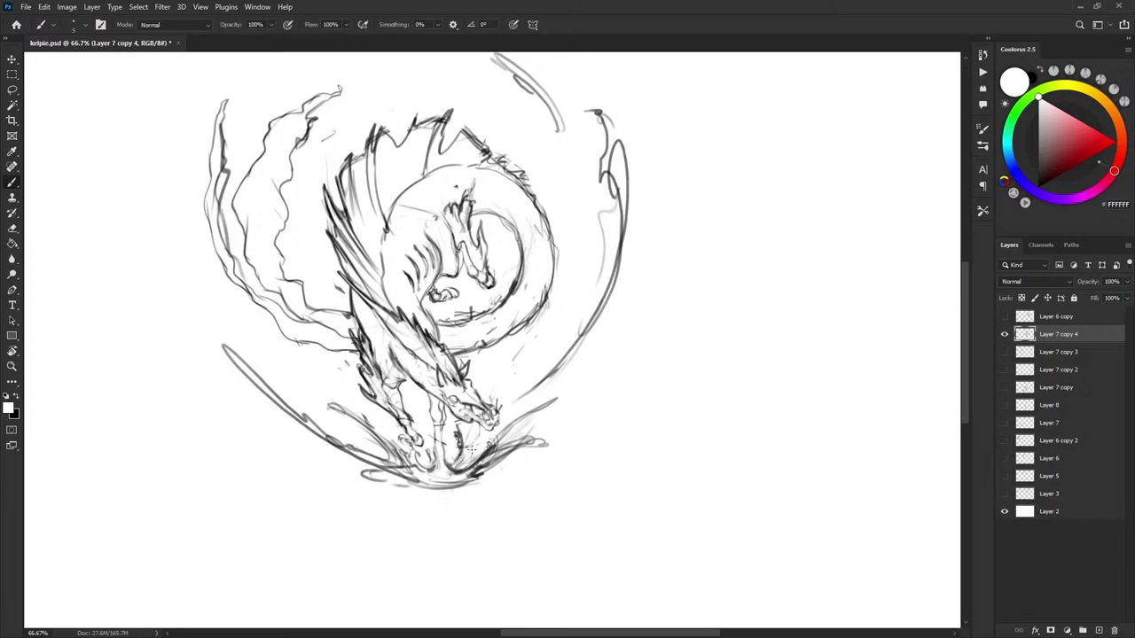
pyautogui.press('x')
pyautogui.moveTo(481, 418)
pyautogui.mouseDown()
pyautogui.moveTo(425, 418)
pyautogui.moveTo(254, 366)
pyautogui.mouseUp()
pyautogui.hotkey('ctrl', 'z')
pyautogui.moveTo(530, 369); pyautogui.dragTo(496, 354)
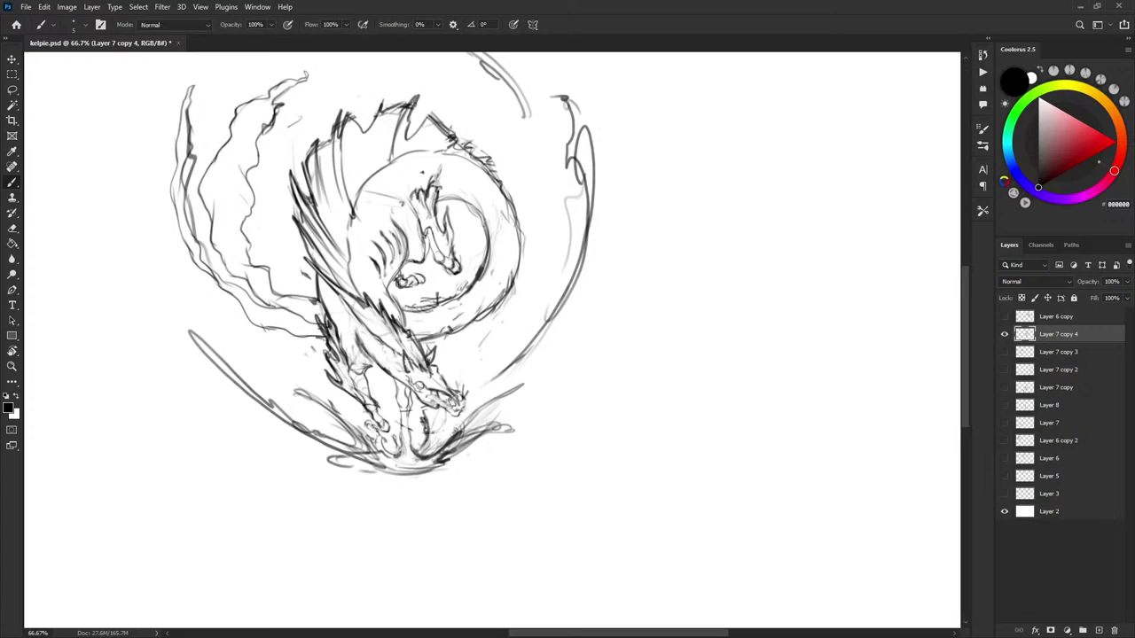
# Darken the pointed ear fin behind the head and undo the surplus strokes around it
pyautogui.moveTo(405, 354); pyautogui.dragTo(409, 365)
pyautogui.moveTo(438, 385)
pyautogui.mouseDown()
pyautogui.moveTo(462, 357)
pyautogui.moveTo(472, 385)
pyautogui.moveTo(451, 381)
pyautogui.mouseUp()
pyautogui.hotkey('ctrl', 'z')
pyautogui.hotkey('ctrl', 'z')
pyautogui.hotkey('ctrl', 'z')
pyautogui.scroll(3, 449, 339)
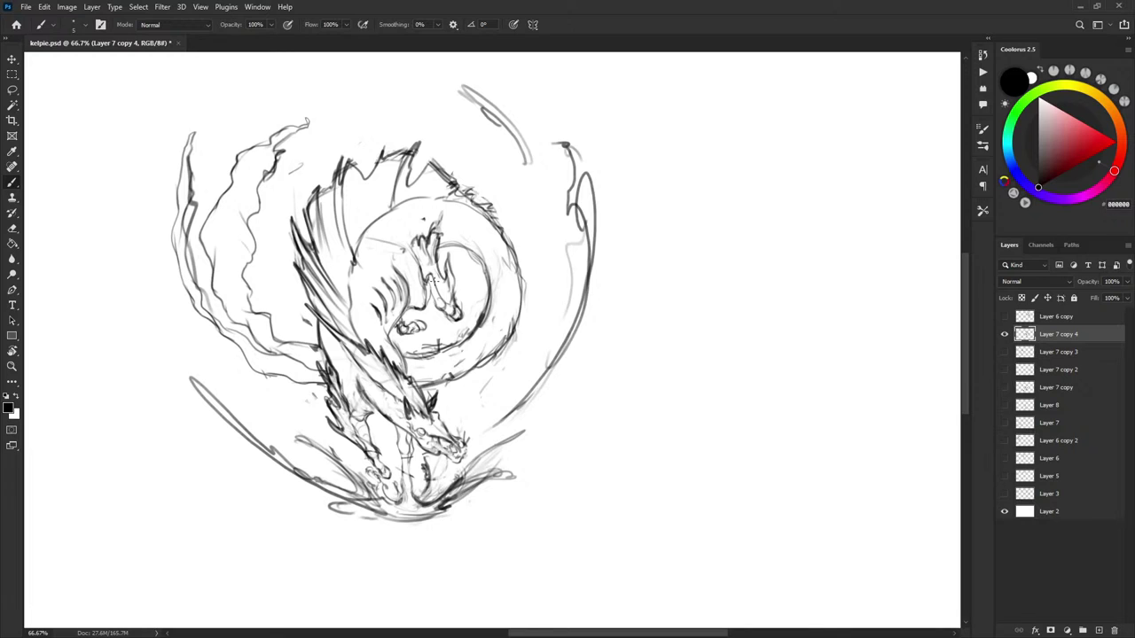
# Strengthen the line across the upper flank and add short spikes along the back behind the fin
pyautogui.press('x')
pyautogui.press('x')
pyautogui.moveTo(387, 243); pyautogui.dragTo(364, 239)
pyautogui.moveTo(525, 236); pyautogui.dragTo(523, 235)
pyautogui.moveTo(417, 198); pyautogui.dragTo(450, 190)
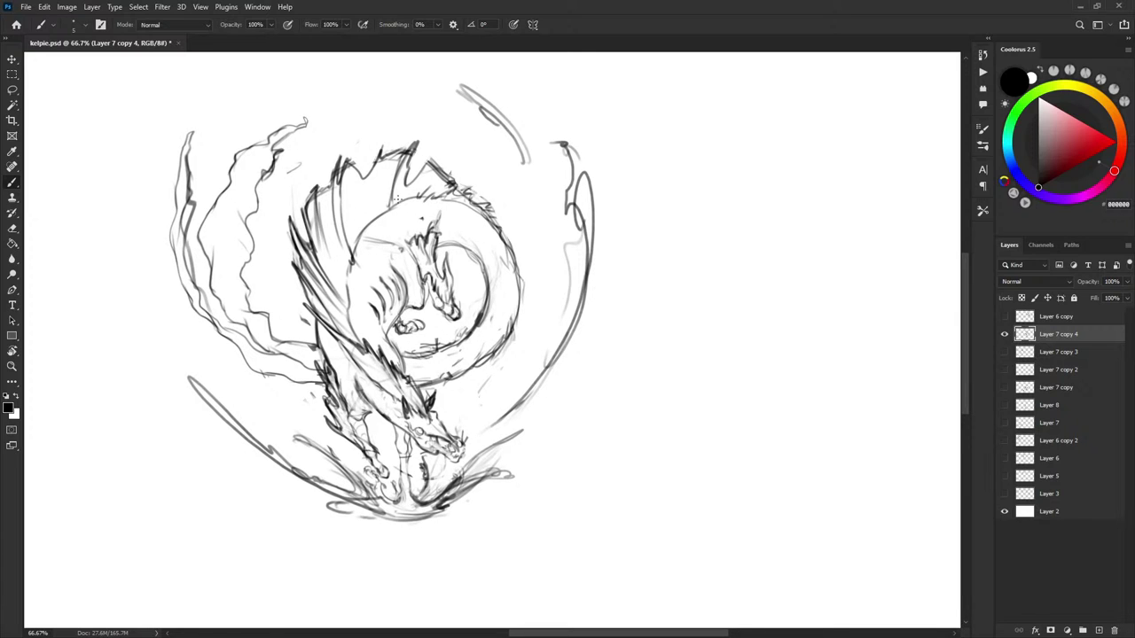
# Darken the back fin's spines where they meet the kelpie's back, using black and white strokes
pyautogui.moveTo(390, 210); pyautogui.dragTo(398, 173)
pyautogui.press('x')
pyautogui.press('x')
pyautogui.press('x')
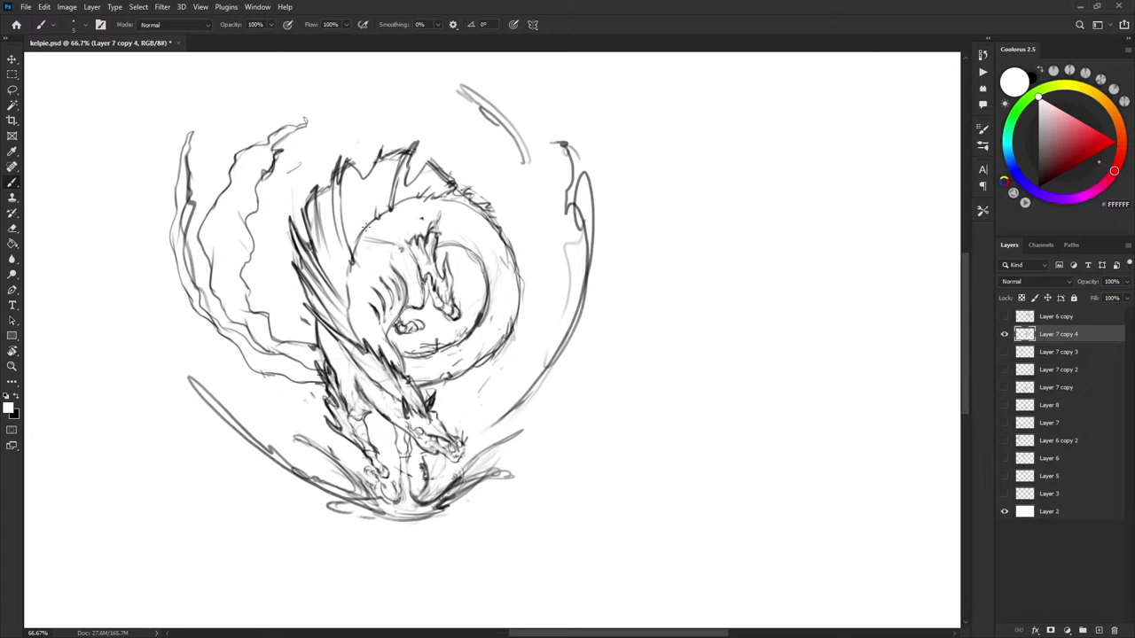
pyautogui.press('x')
pyautogui.moveTo(360, 237); pyautogui.dragTo(365, 213)
pyautogui.press('x')
pyautogui.press('x')
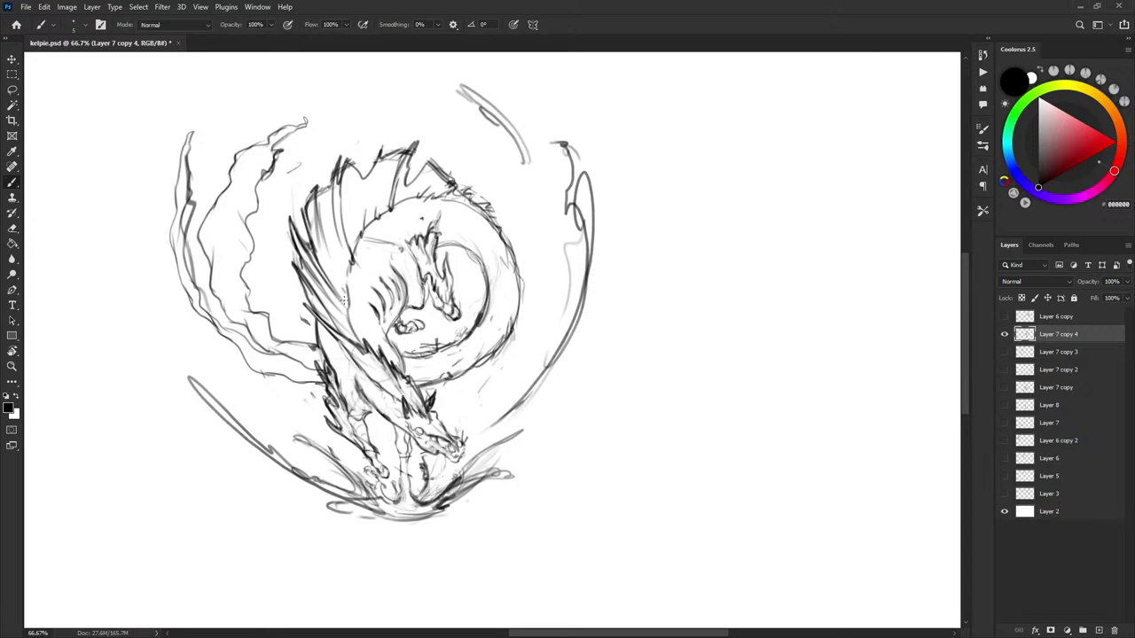
# Touch up the leading front hoof with white and black, then retrace the long splash curve beside it
pyautogui.moveTo(389, 316); pyautogui.dragTo(400, 291)
pyautogui.press('x')
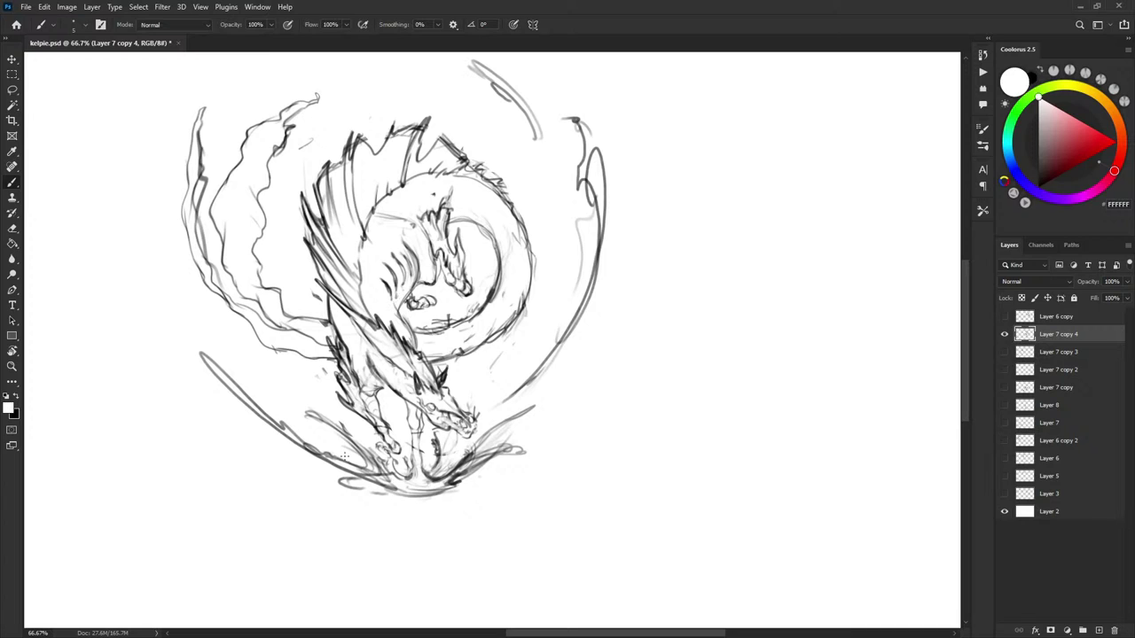
pyautogui.moveTo(337, 479)
pyautogui.mouseDown()
pyautogui.moveTo(368, 476)
pyautogui.moveTo(376, 448)
pyautogui.moveTo(395, 475)
pyautogui.mouseUp()
pyautogui.press('x')
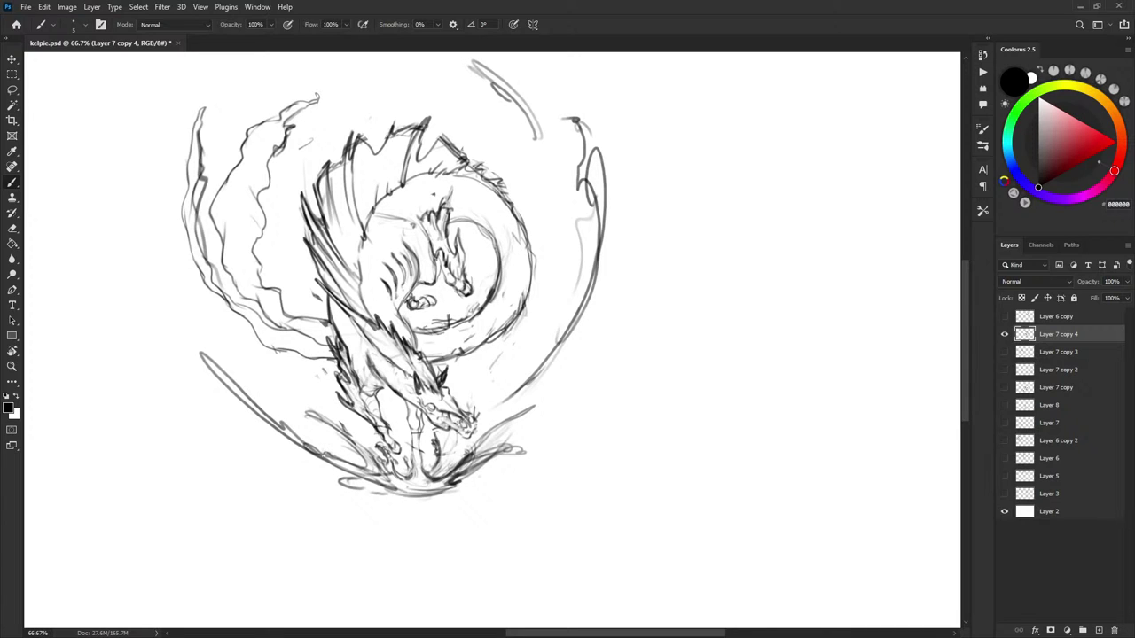
pyautogui.moveTo(326, 456); pyautogui.dragTo(273, 422)
pyautogui.moveTo(645, 293)
pyautogui.mouseDown()
pyautogui.moveTo(606, 358)
pyautogui.moveTo(618, 331)
pyautogui.mouseUp()
pyautogui.press('l')
pyautogui.moveTo(494, 405)
pyautogui.mouseDown()
pyautogui.moveTo(539, 435)
pyautogui.moveTo(506, 89)
pyautogui.moveTo(436, 199)
pyautogui.mouseUp()
pyautogui.hotkey('ctrl', 't')
pyautogui.press('Escape')
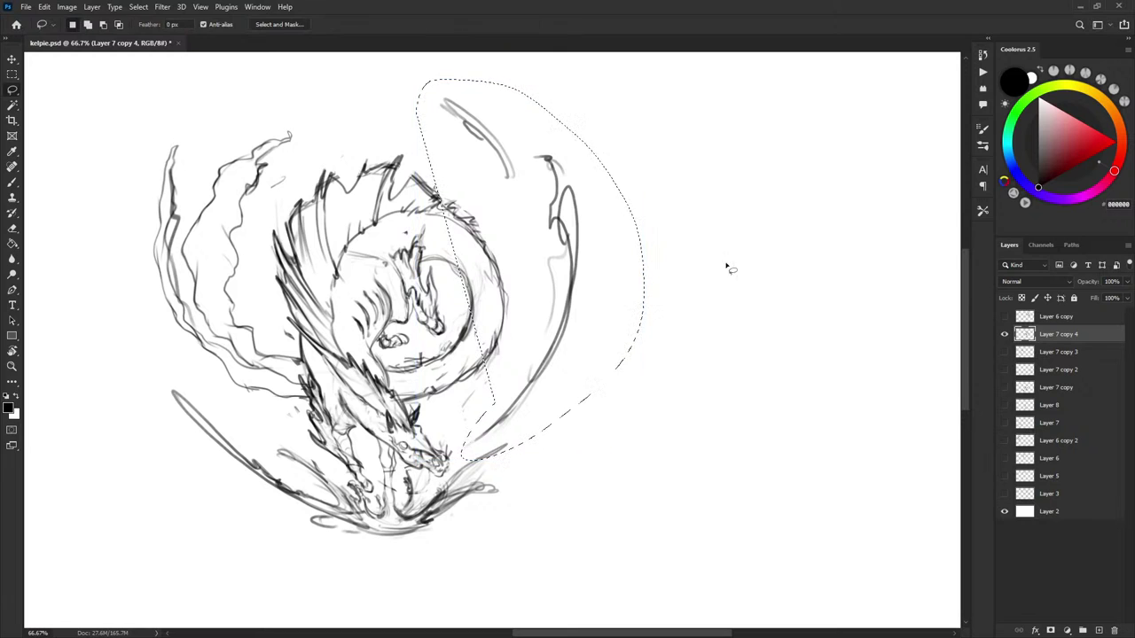
pyautogui.hotkey('ctrl', 'd')
# Select the tall water arc beyond the coiled tail, rotate it about 8 degrees clockwise and lower it slightly
pyautogui.moveTo(464, 155)
pyautogui.mouseDown()
pyautogui.moveTo(525, 370)
pyautogui.moveTo(519, 435)
pyautogui.moveTo(461, 71)
pyautogui.moveTo(415, 105)
pyautogui.mouseUp()
pyautogui.hotkey('ctrl', 't')
pyautogui.moveTo(702, 238)
pyautogui.mouseDown()
pyautogui.moveTo(732, 266)
pyautogui.moveTo(719, 278)
pyautogui.mouseUp()
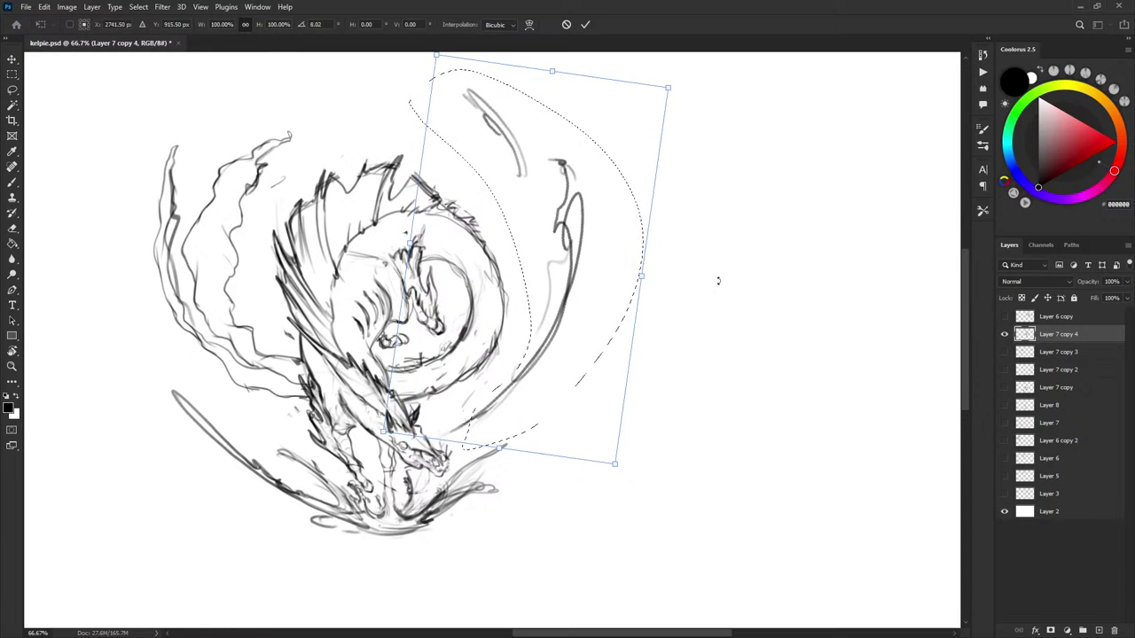
pyautogui.moveTo(575, 302)
pyautogui.mouseDown()
pyautogui.moveTo(648, 359)
pyautogui.moveTo(608, 334)
pyautogui.mouseUp()
pyautogui.press('Return')
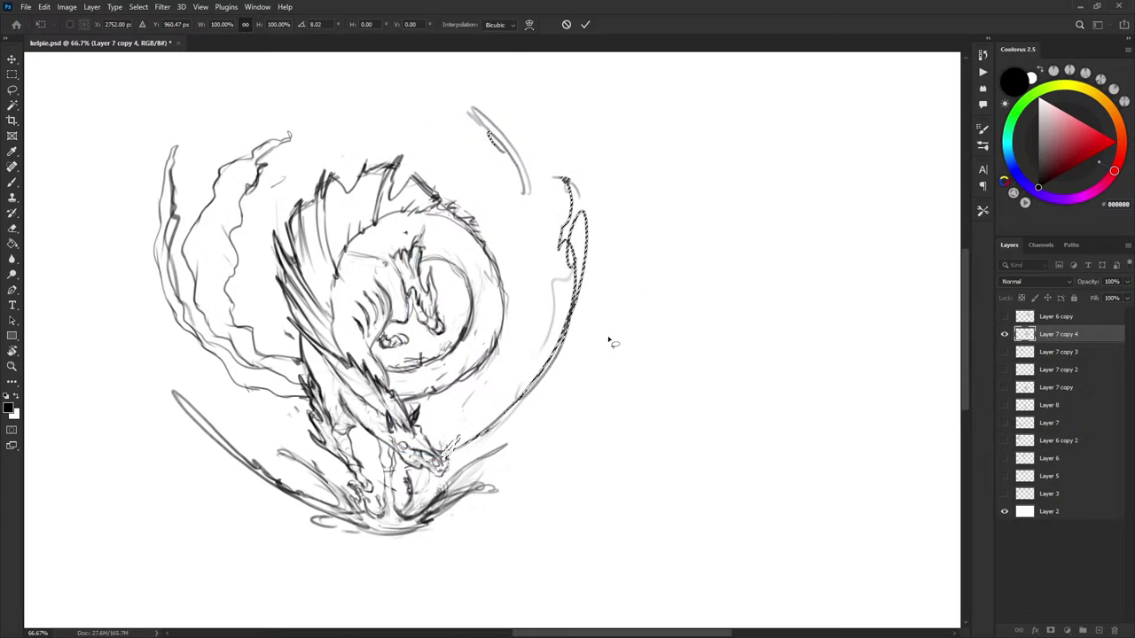
# Shift the selected water arc back toward the coiled tail
pyautogui.press('l')
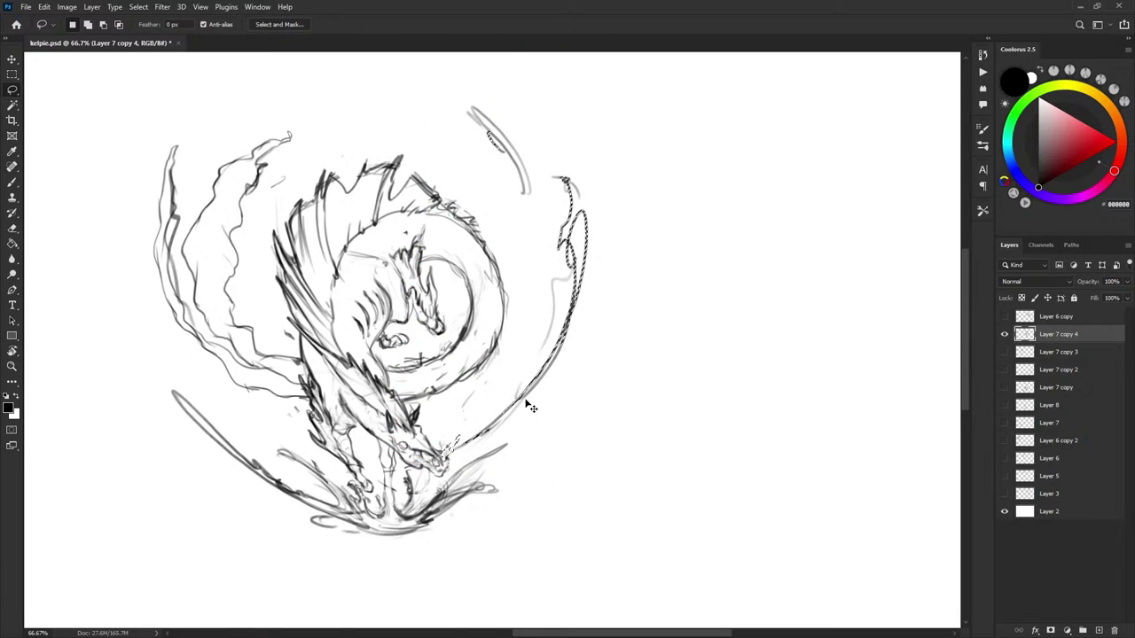
pyautogui.moveTo(527, 405); pyautogui.dragTo(603, 385)
pyautogui.moveTo(581, 293); pyautogui.dragTo(561, 298)
pyautogui.press('v')
pyautogui.hotkey('ctrl', 't')
pyautogui.moveTo(646, 202)
pyautogui.mouseDown()
pyautogui.moveTo(659, 193)
pyautogui.moveTo(633, 172)
pyautogui.moveTo(585, 167)
pyautogui.mouseUp()
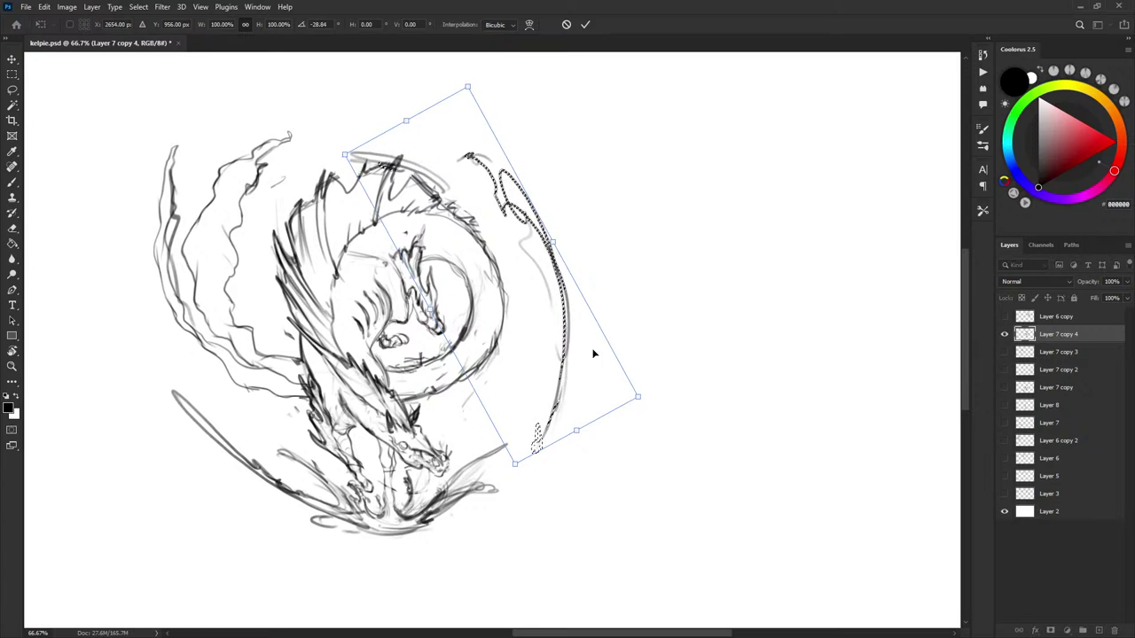
pyautogui.moveTo(597, 369)
pyautogui.mouseDown()
pyautogui.moveTo(562, 311)
pyautogui.moveTo(519, 375)
pyautogui.mouseUp()
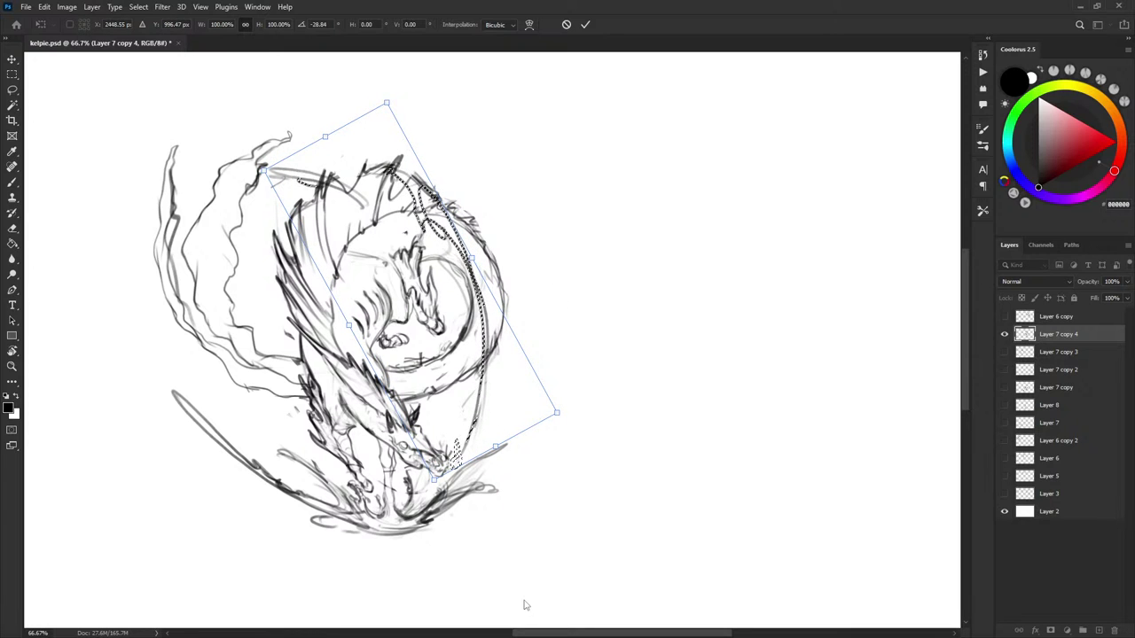
pyautogui.press('Return')
# Rotate the selected water arc slightly counterclockwise, tuck it closer around the tail coil and deselect it
pyautogui.hotkey('ctrl', 't')
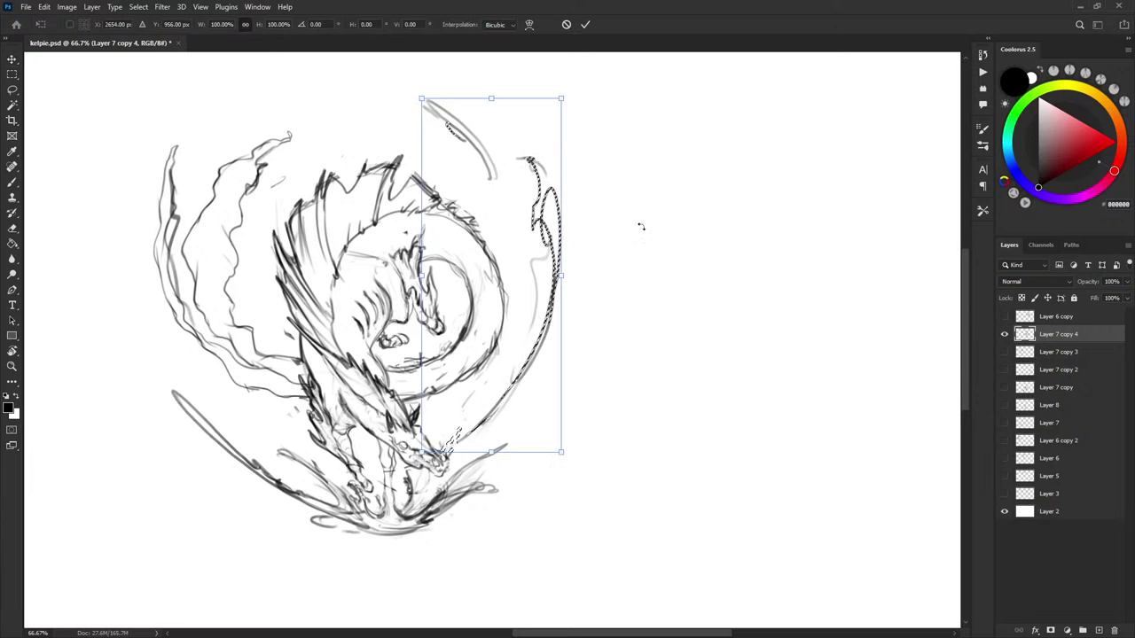
pyautogui.moveTo(638, 249); pyautogui.dragTo(638, 234)
pyautogui.moveTo(543, 321)
pyautogui.mouseDown()
pyautogui.moveTo(528, 314)
pyautogui.moveTo(530, 328)
pyautogui.mouseUp()
pyautogui.press('Return')
pyautogui.hotkey('ctrl', 'd')
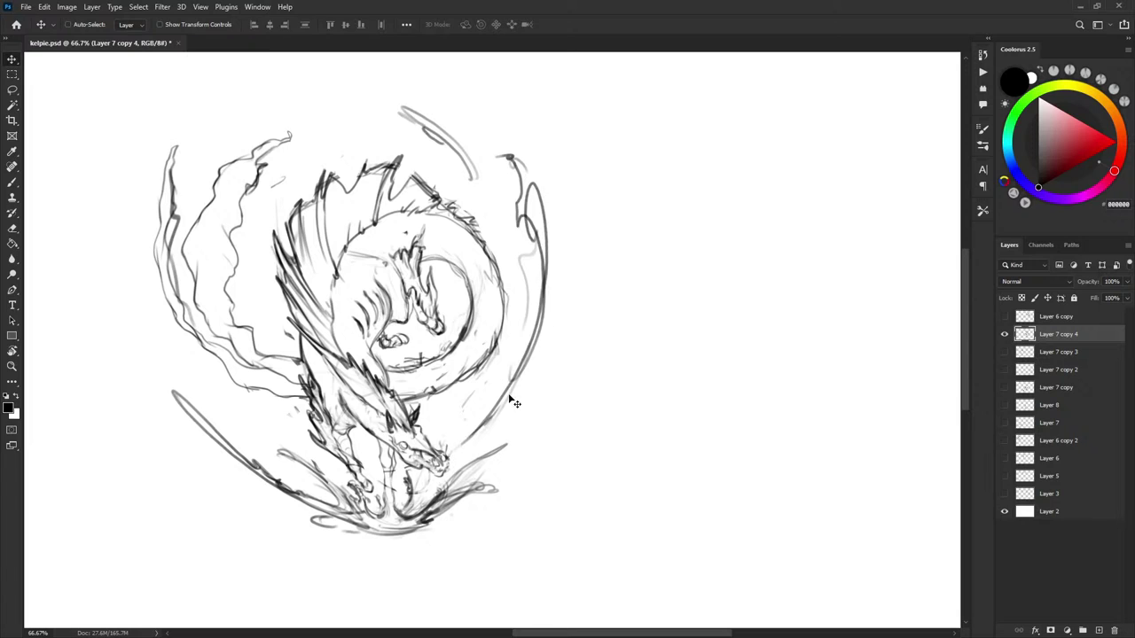
# Redraw the lower end of the water arc near the muzzle in black and trim its edge with white
pyautogui.press('b')
pyautogui.moveTo(459, 450); pyautogui.dragTo(490, 417)
pyautogui.press('x')
pyautogui.moveTo(460, 448)
pyautogui.mouseDown()
pyautogui.moveTo(513, 383)
pyautogui.moveTo(507, 396)
pyautogui.mouseUp()
pyautogui.press('x')
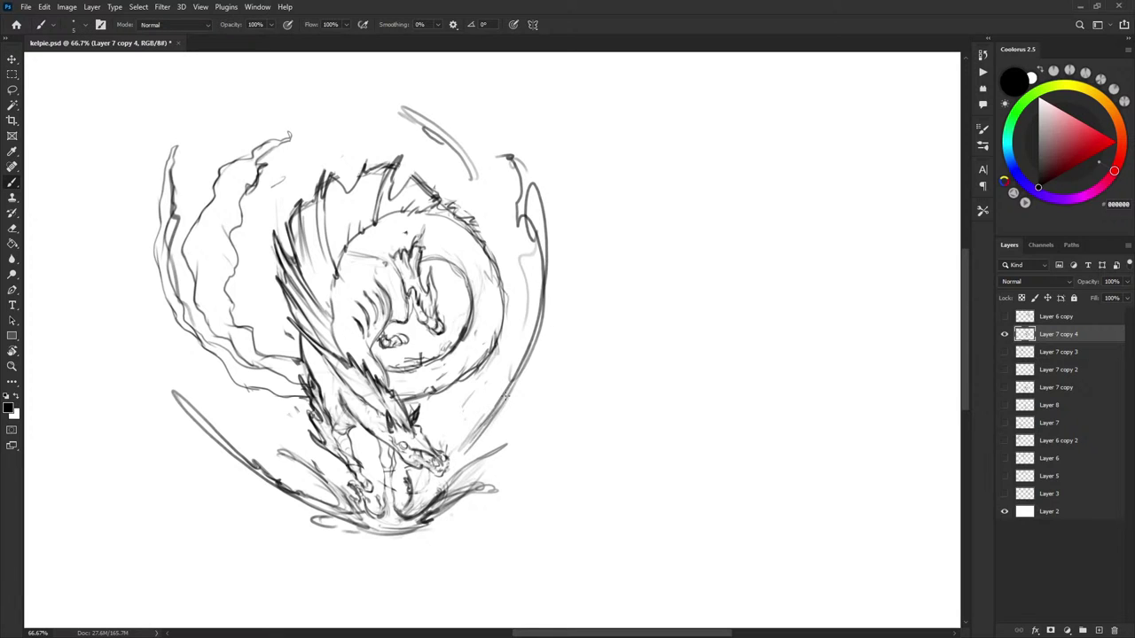
pyautogui.press('x')
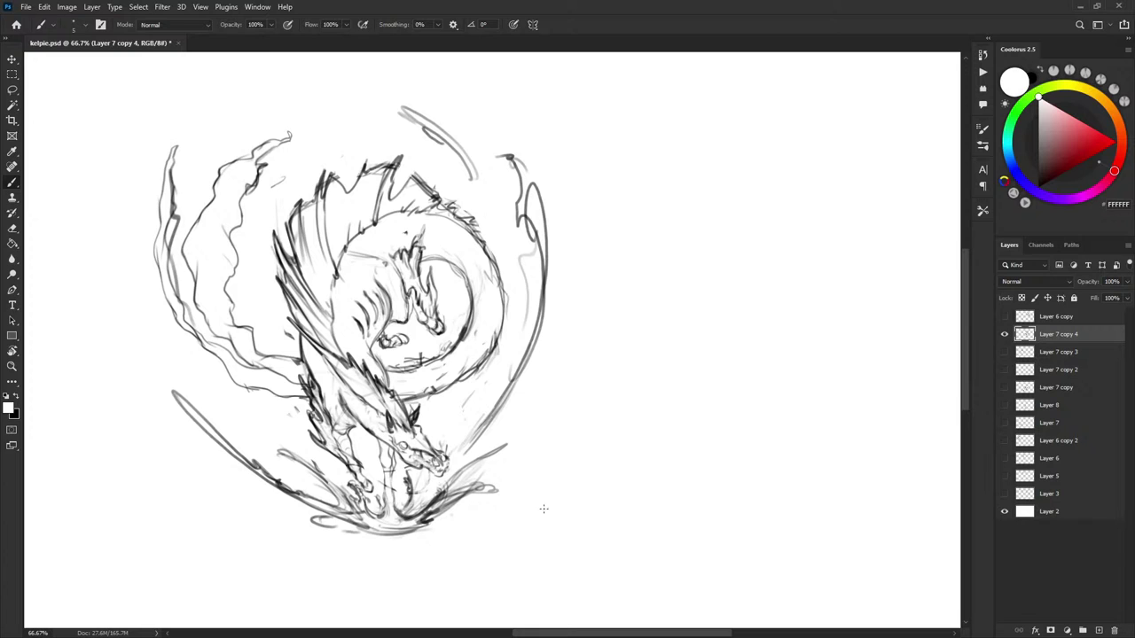
pyautogui.moveTo(603, 457); pyautogui.dragTo(613, 462)
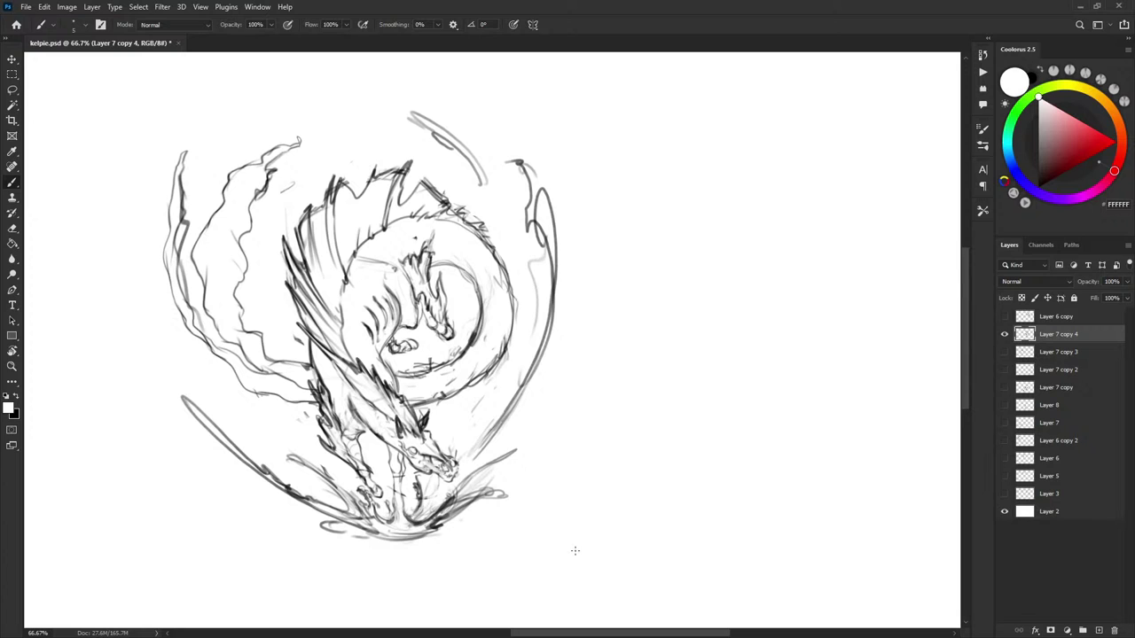
# Try to reshape the lassoed spiky front leg with the Liquify filter, pushing its lower part with a size 200 brush
pyautogui.press('l')
pyautogui.moveTo(315, 364)
pyautogui.mouseDown()
pyautogui.moveTo(319, 439)
pyautogui.moveTo(372, 501)
pyautogui.moveTo(371, 397)
pyautogui.moveTo(328, 359)
pyautogui.mouseUp()
pyautogui.click(139, 7)
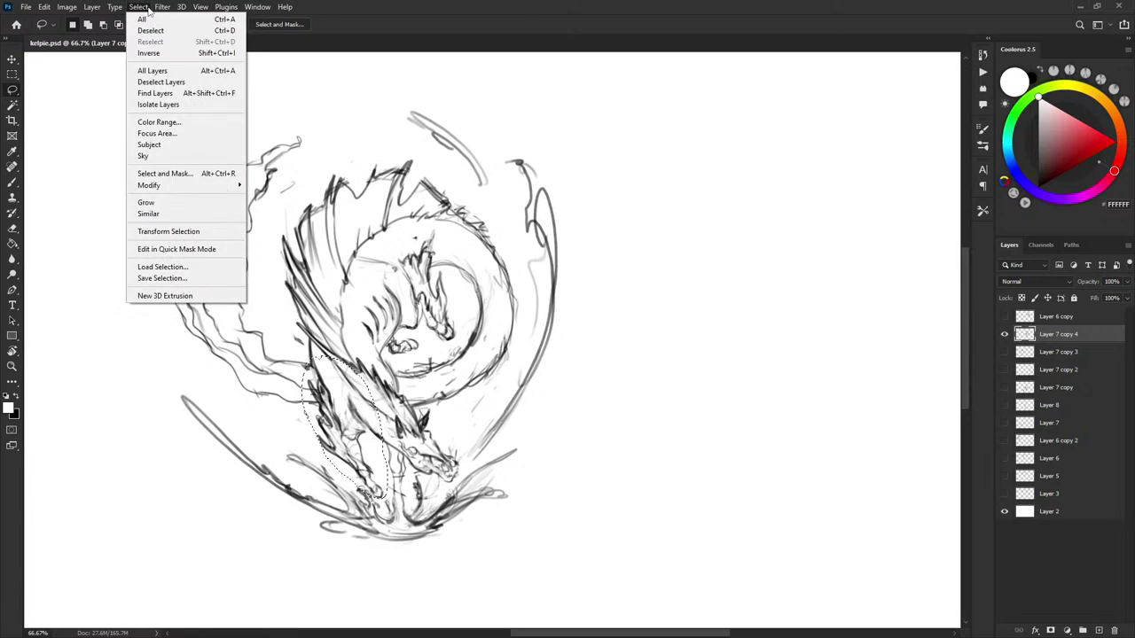
pyautogui.click(262, 118)
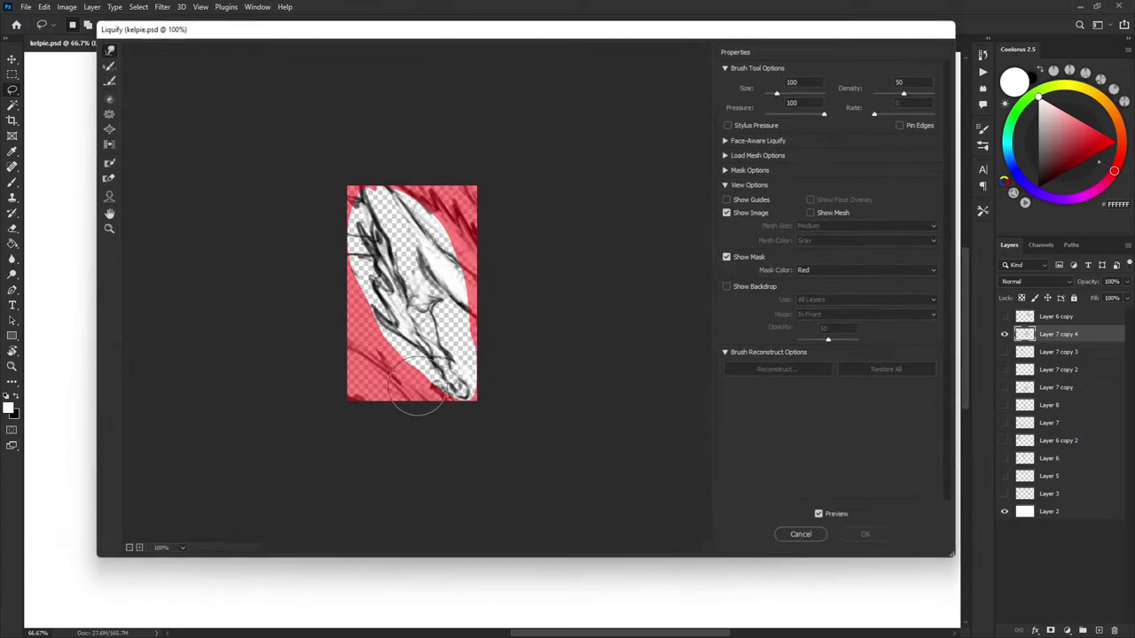
pyautogui.moveTo(406, 327); pyautogui.dragTo(418, 321)
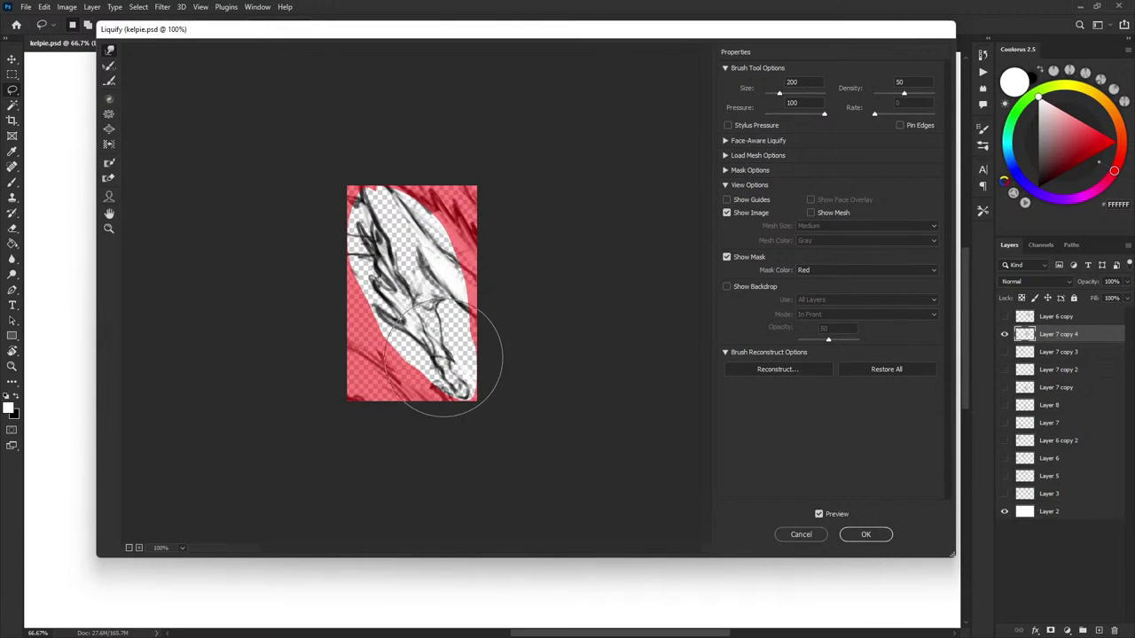
pyautogui.moveTo(443, 371)
pyautogui.mouseDown()
pyautogui.moveTo(473, 382)
pyautogui.moveTo(481, 368)
pyautogui.mouseUp()
pyautogui.press('[')
pyautogui.press('[')
pyautogui.press('[')
pyautogui.click(866, 534)
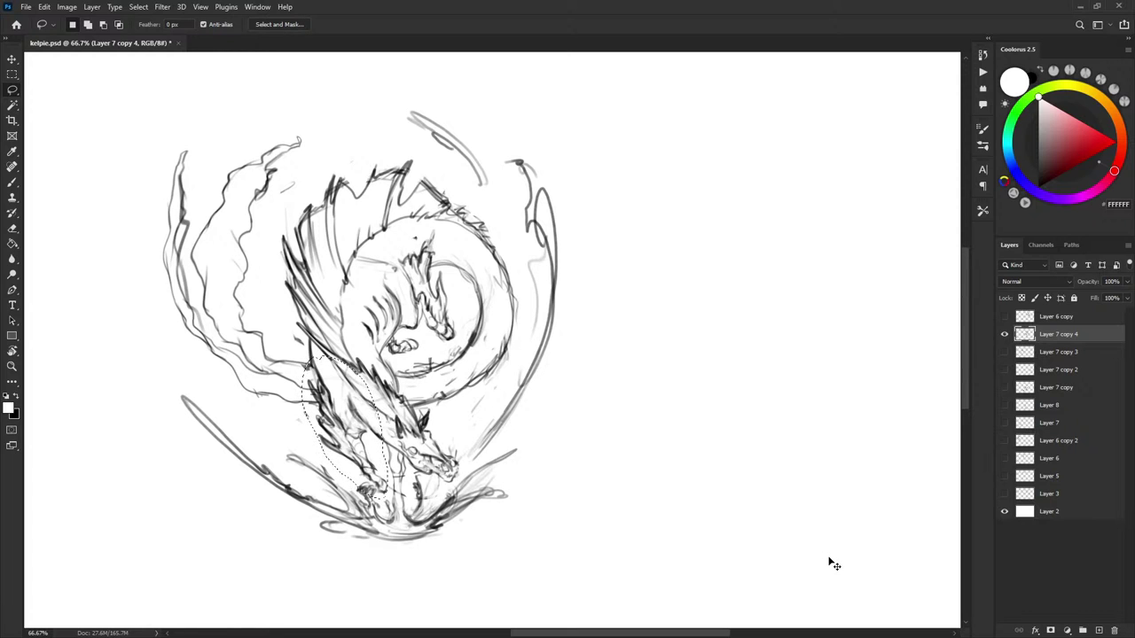
# Compare the front leg by redoing the Liquify edit and undoing it again
pyautogui.click(200, 6)
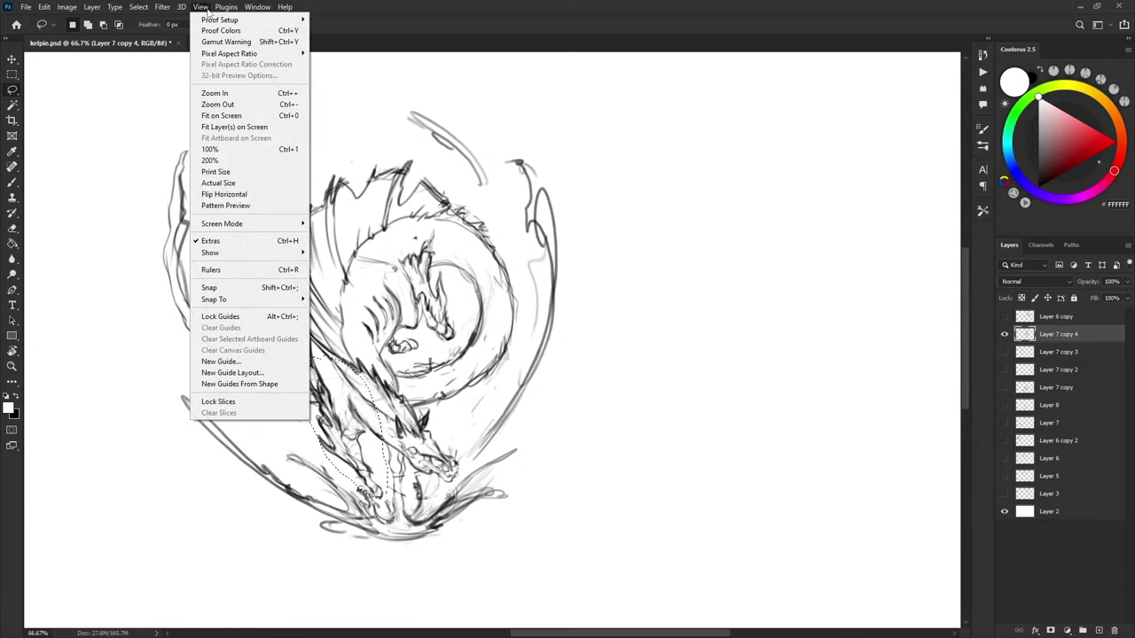
pyautogui.moveTo(69, 11)
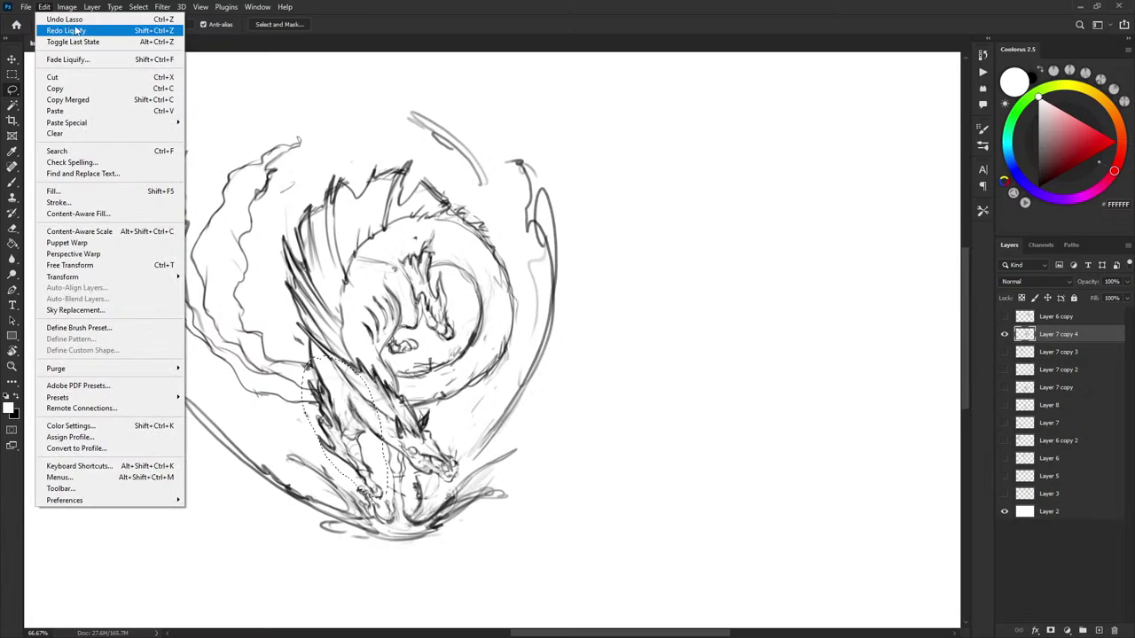
pyautogui.click(87, 31)
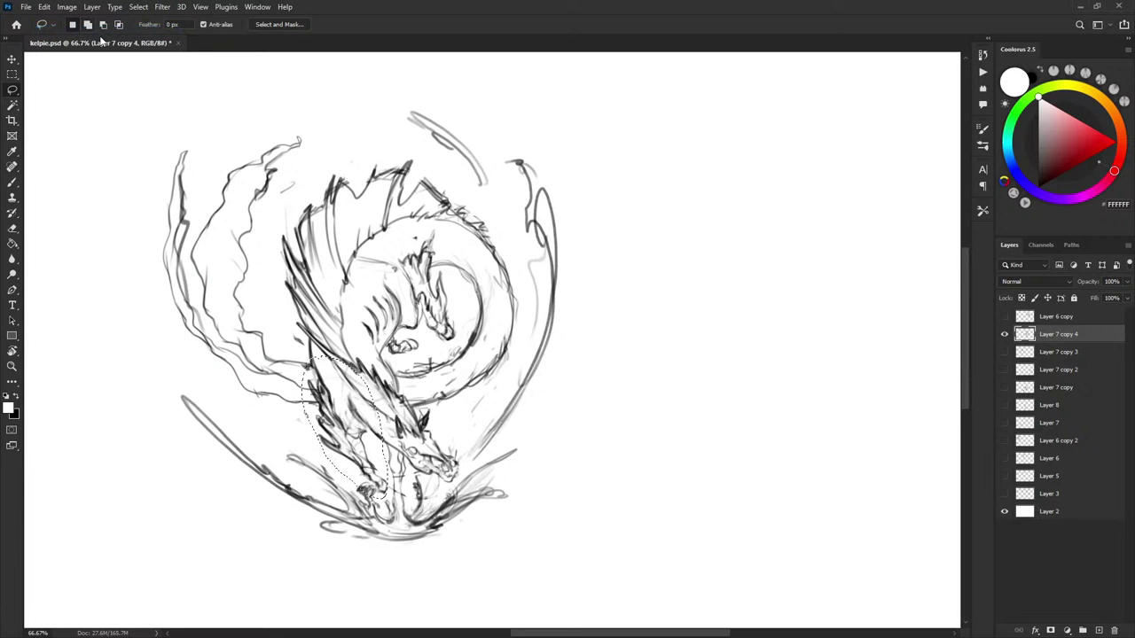
pyautogui.hotkey('ctrl', 'z')
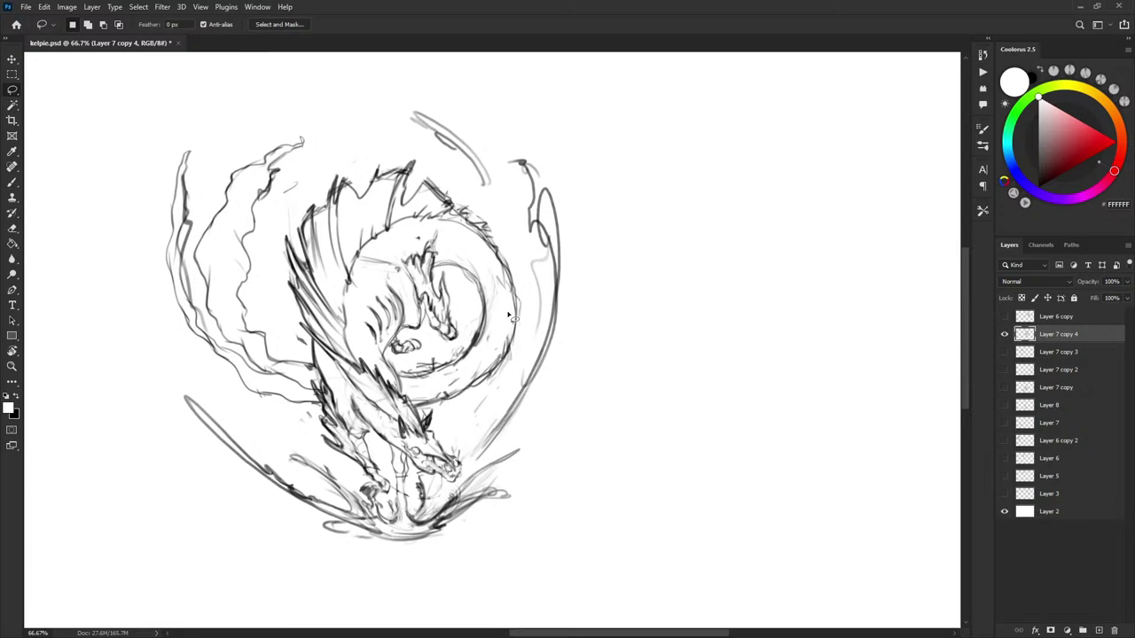
# Try a long curved horn rising from the kelpie's head and a stroke down its neck
pyautogui.press('b')
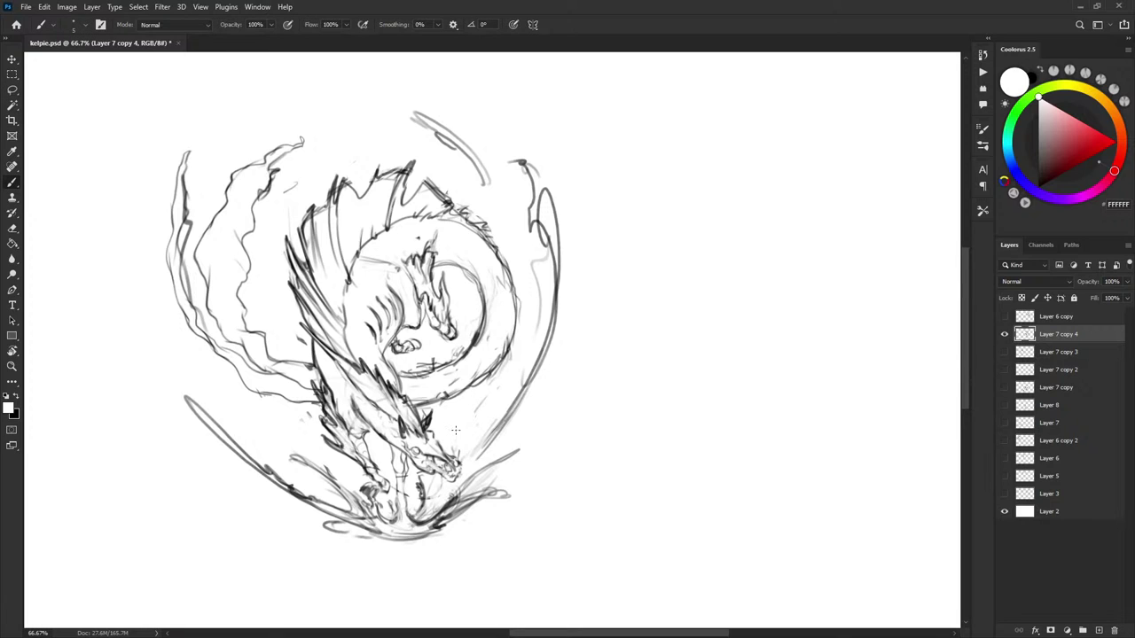
pyautogui.press('x')
pyautogui.moveTo(439, 444); pyautogui.dragTo(430, 456)
pyautogui.moveTo(472, 399); pyautogui.dragTo(433, 449)
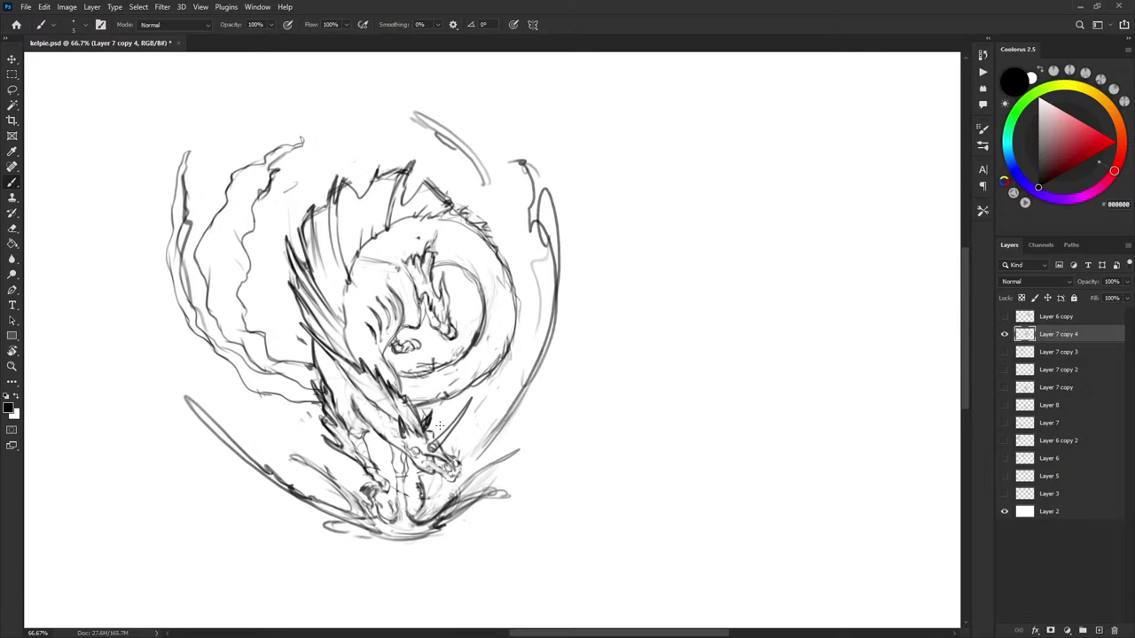
pyautogui.hotkey('ctrl', 'z')
pyautogui.moveTo(395, 379); pyautogui.dragTo(414, 450)
pyautogui.hotkey('ctrl', 'z')
pyautogui.hotkey('ctrl', 'z')
# Redraw the upper muzzle line, undo the surplus stroke above it and darken the jaw
pyautogui.moveTo(435, 448); pyautogui.dragTo(461, 456)
pyautogui.moveTo(458, 452); pyautogui.dragTo(460, 417)
pyautogui.hotkey('ctrl', 'z')
pyautogui.press('x')
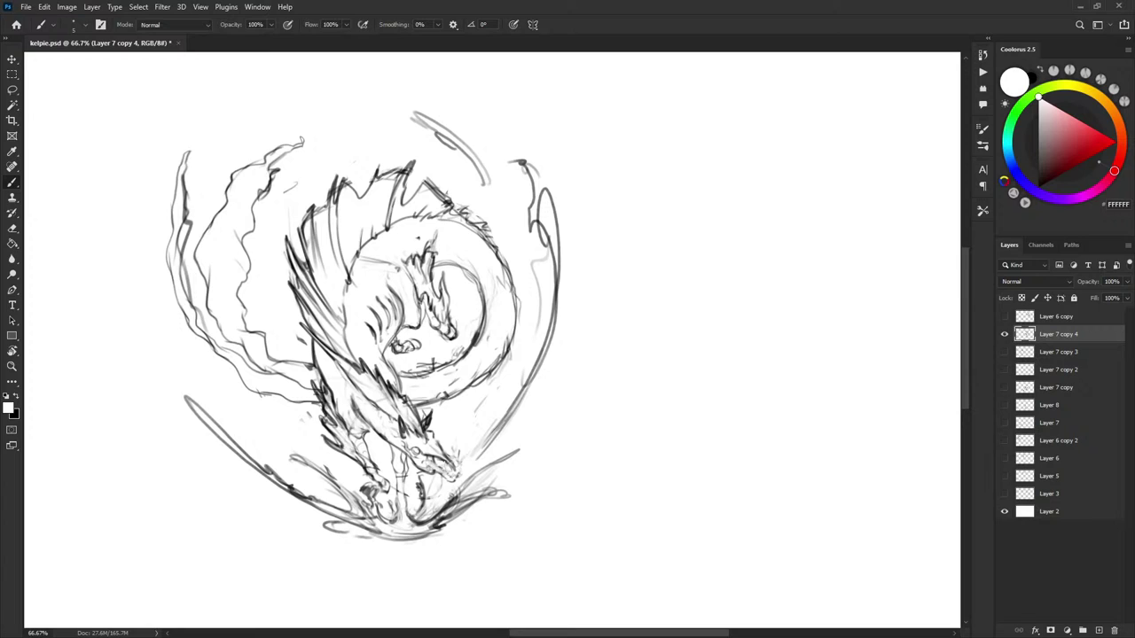
pyautogui.press('x')
pyautogui.moveTo(439, 463); pyautogui.dragTo(455, 485)
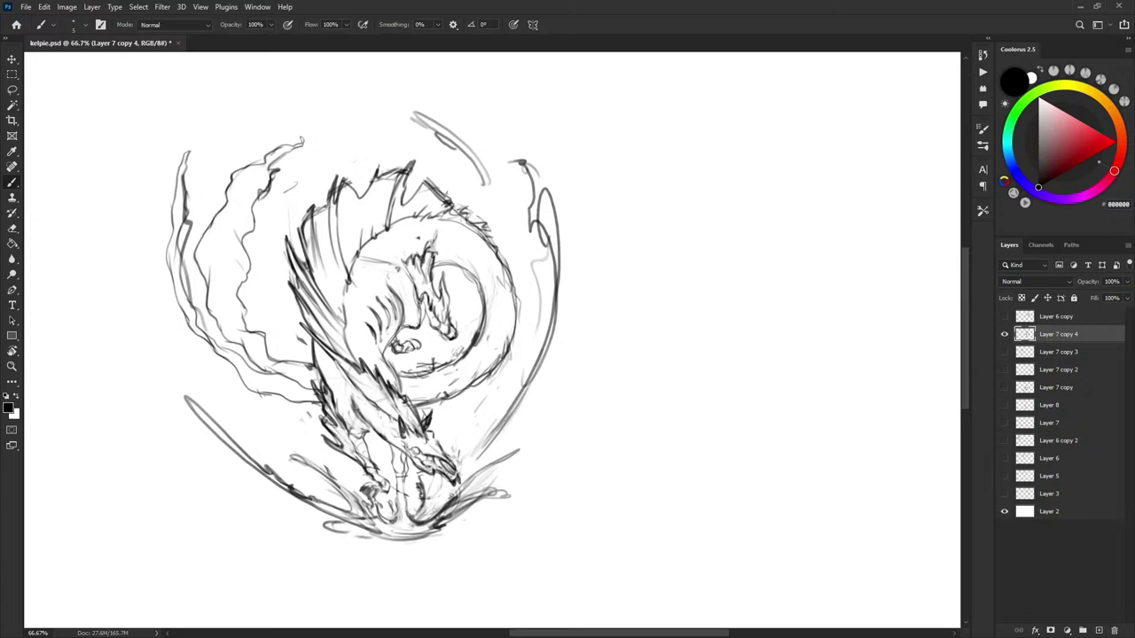
# Darken the kelpie's mouth and eye, alternating white and black strokes to sharpen their shapes
pyautogui.press('x')
pyautogui.press('x')
pyautogui.press('x')
pyautogui.press('x')
pyautogui.press('x')
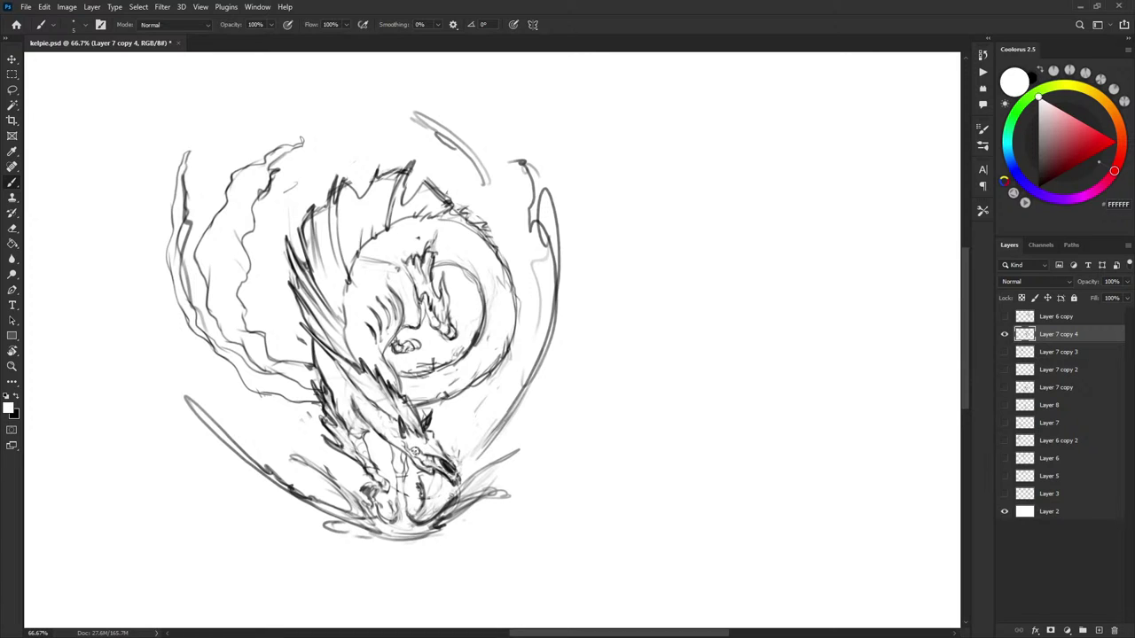
pyautogui.press('x')
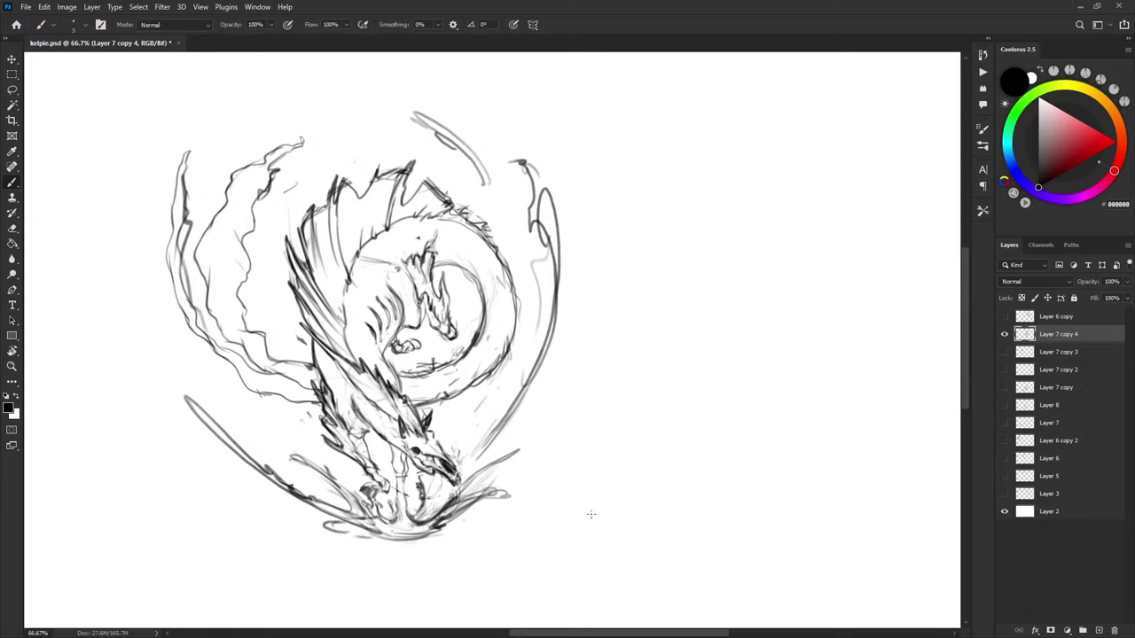
# Lasso the kelpie's head, enlarge it to about 111% and deselect it
pyautogui.press('l')
pyautogui.moveTo(448, 446)
pyautogui.mouseDown()
pyautogui.moveTo(431, 409)
pyautogui.moveTo(416, 424)
pyautogui.moveTo(395, 419)
pyautogui.moveTo(411, 470)
pyautogui.moveTo(465, 486)
pyautogui.mouseUp()
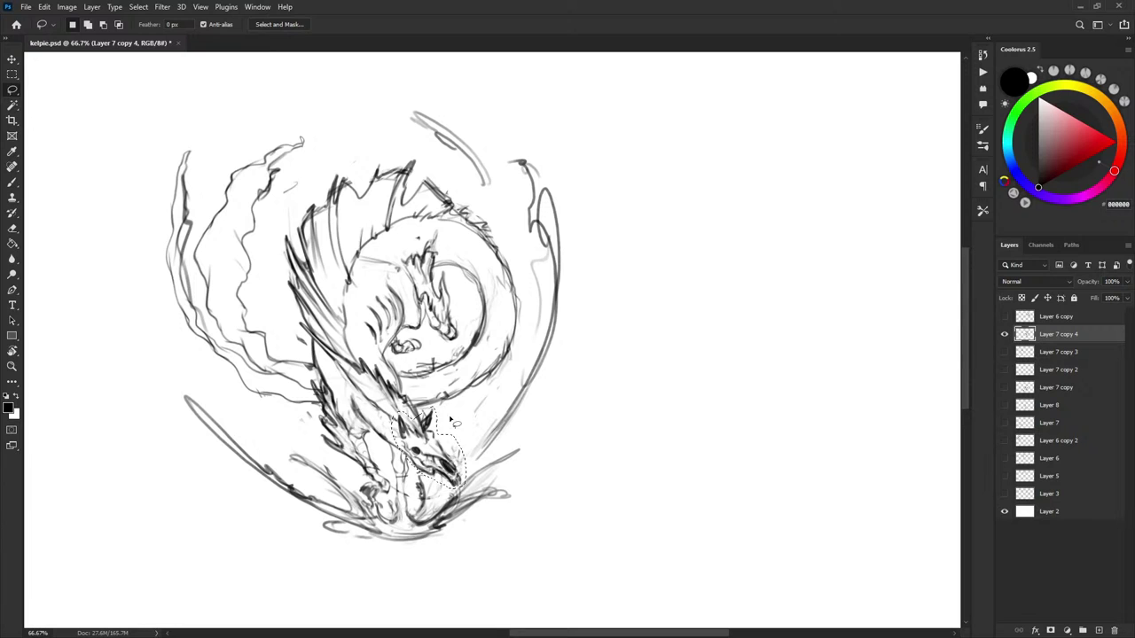
pyautogui.hotkey('ctrl', 't')
pyautogui.moveTo(469, 404); pyautogui.dragTo(459, 423)
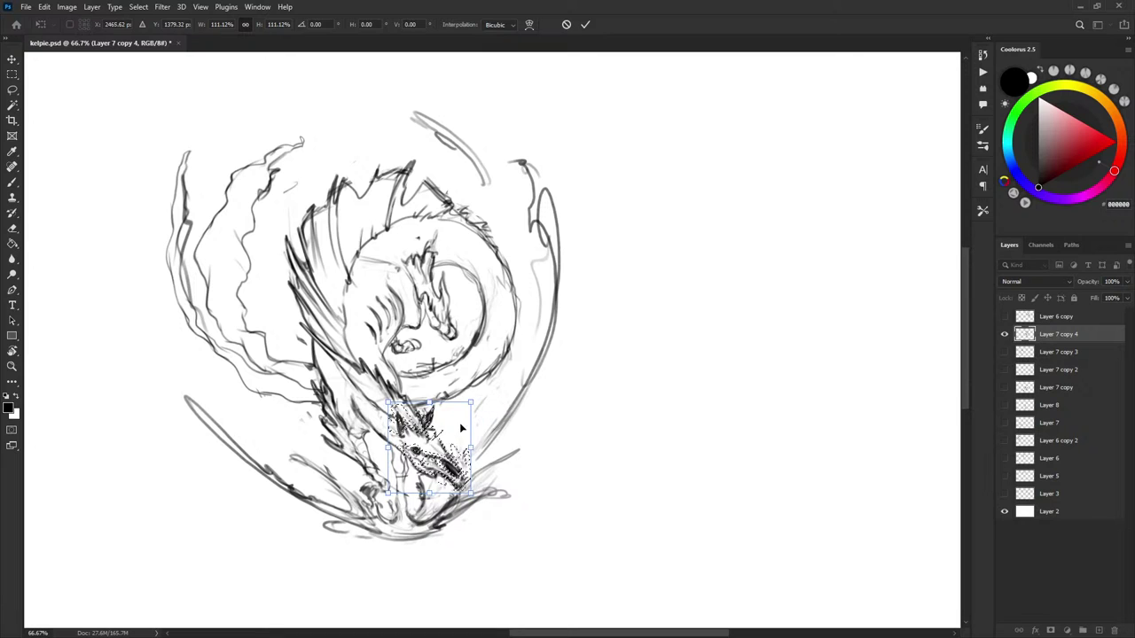
pyautogui.press('Return')
pyautogui.hotkey('ctrl', 'd')
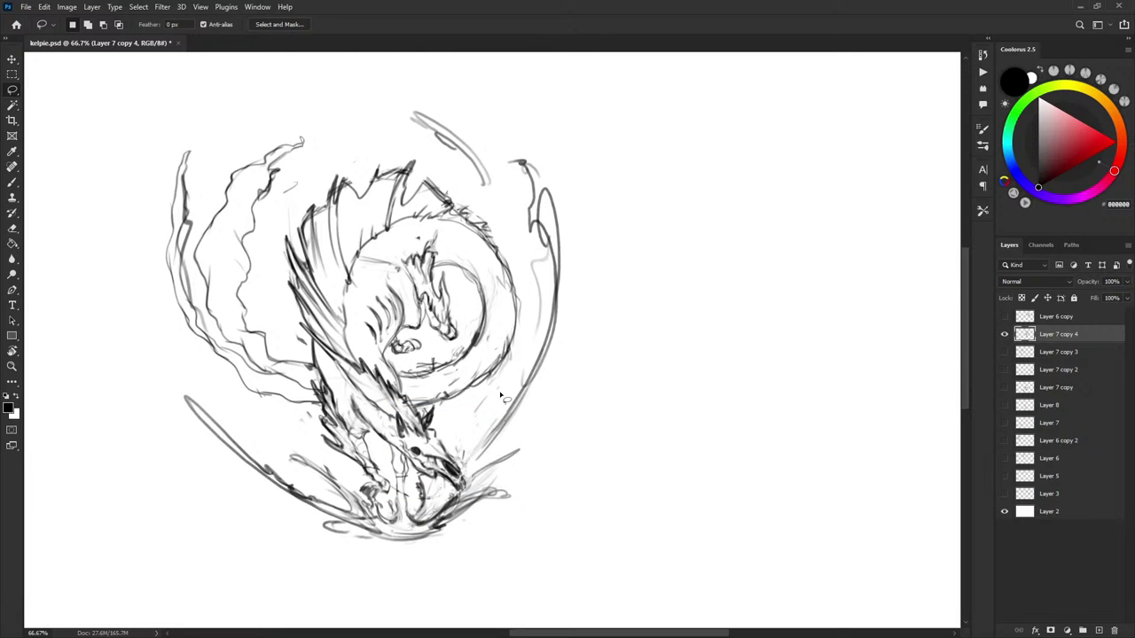
# Strengthen the contour lines on the shoulder and ribs in black and undo the surplus stroke across the flank
pyautogui.hotkey('ctrl', '-')
pyautogui.hotkey('ctrl', '-')
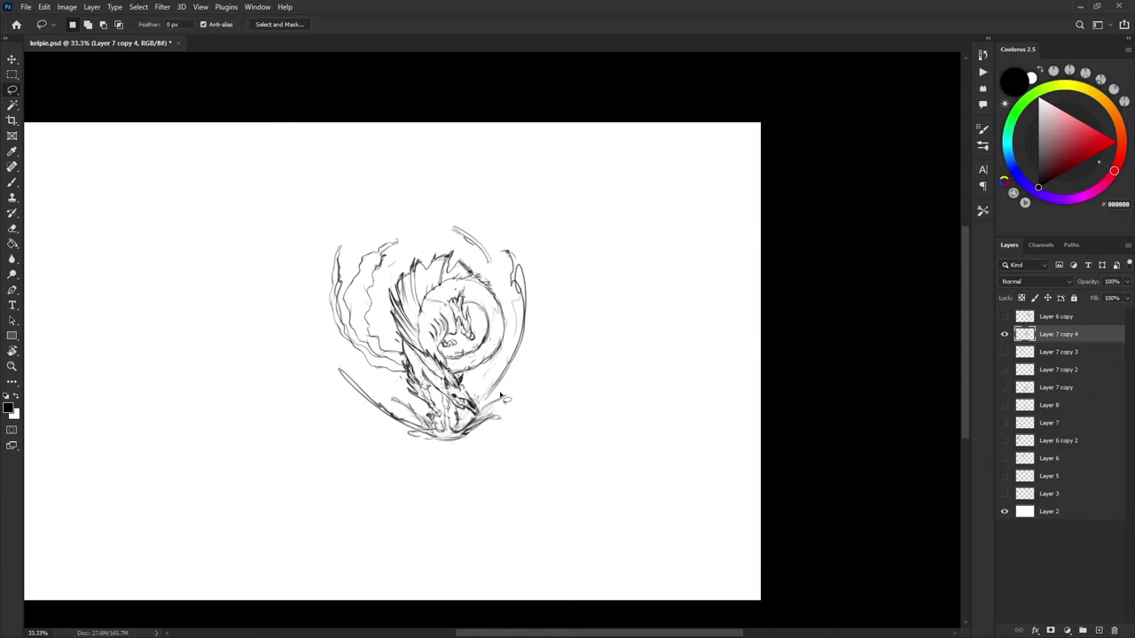
pyautogui.hotkey('ctrl', '+')
pyautogui.hotkey('ctrl', '+')
pyautogui.press('b')
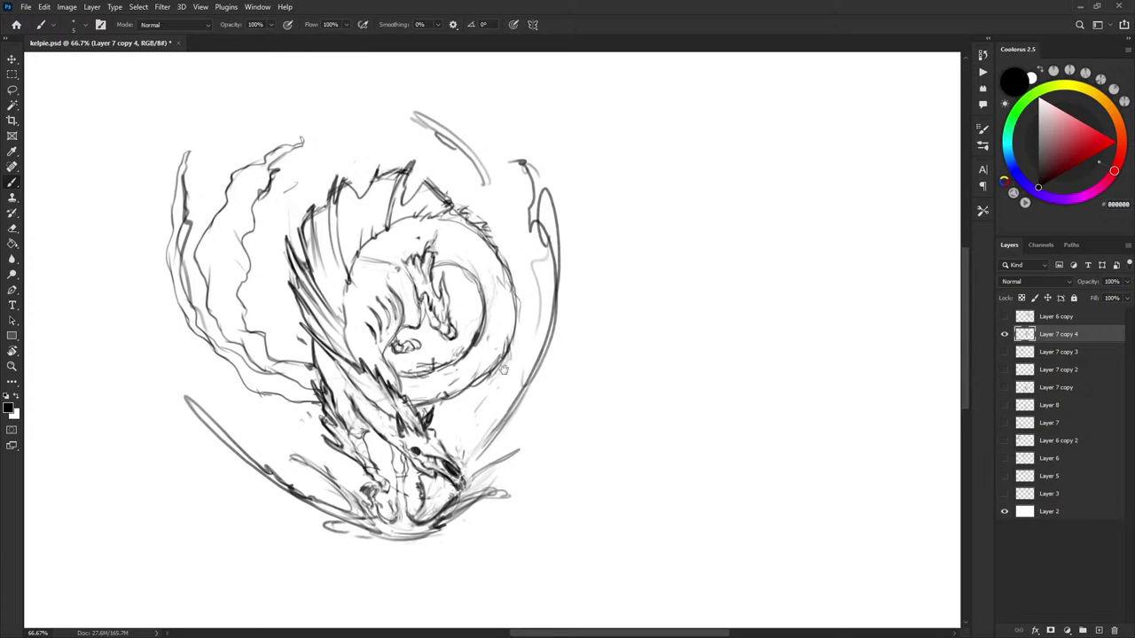
pyautogui.moveTo(503, 369); pyautogui.dragTo(502, 402)
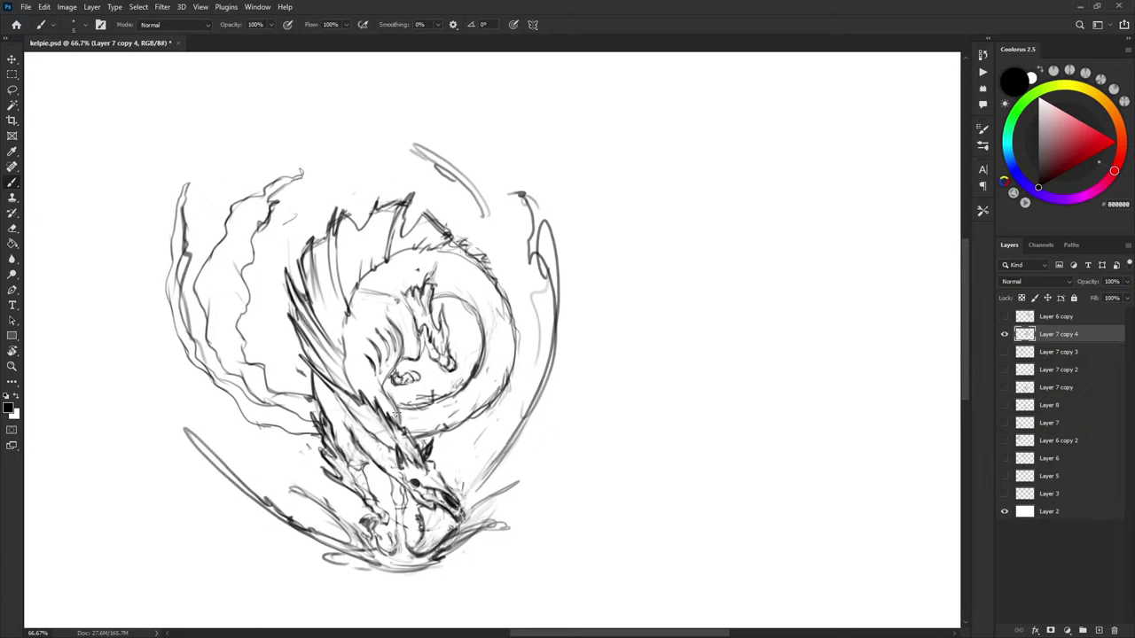
pyautogui.moveTo(337, 434)
pyautogui.mouseDown()
pyautogui.moveTo(356, 384)
pyautogui.moveTo(395, 418)
pyautogui.moveTo(361, 366)
pyautogui.moveTo(381, 384)
pyautogui.mouseUp()
pyautogui.moveTo(342, 315)
pyautogui.mouseDown()
pyautogui.moveTo(388, 369)
pyautogui.moveTo(400, 333)
pyautogui.mouseUp()
pyautogui.hotkey('ctrl', 'z')
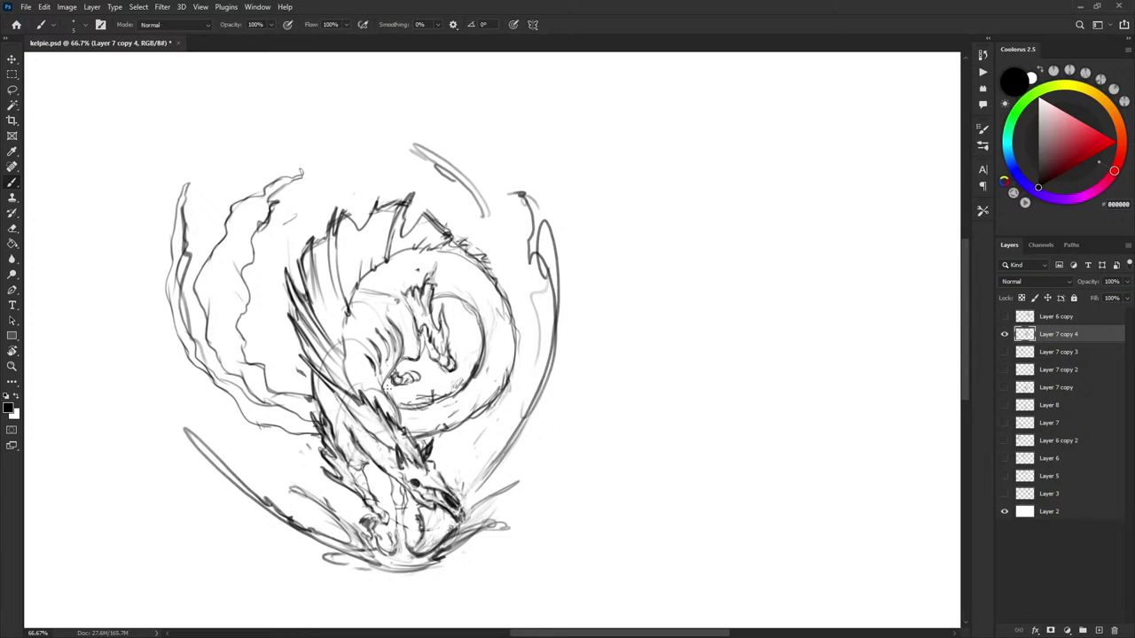
# Try a curved line running from the neck up along the belly
pyautogui.moveTo(385, 392); pyautogui.dragTo(401, 338)
pyautogui.hotkey('ctrl', 'z')
pyautogui.moveTo(384, 399); pyautogui.dragTo(406, 319)
pyautogui.hotkey('ctrl', 'z')
# Touch up the front leg beneath the kelpie's head with white and black strokes
pyautogui.press('x')
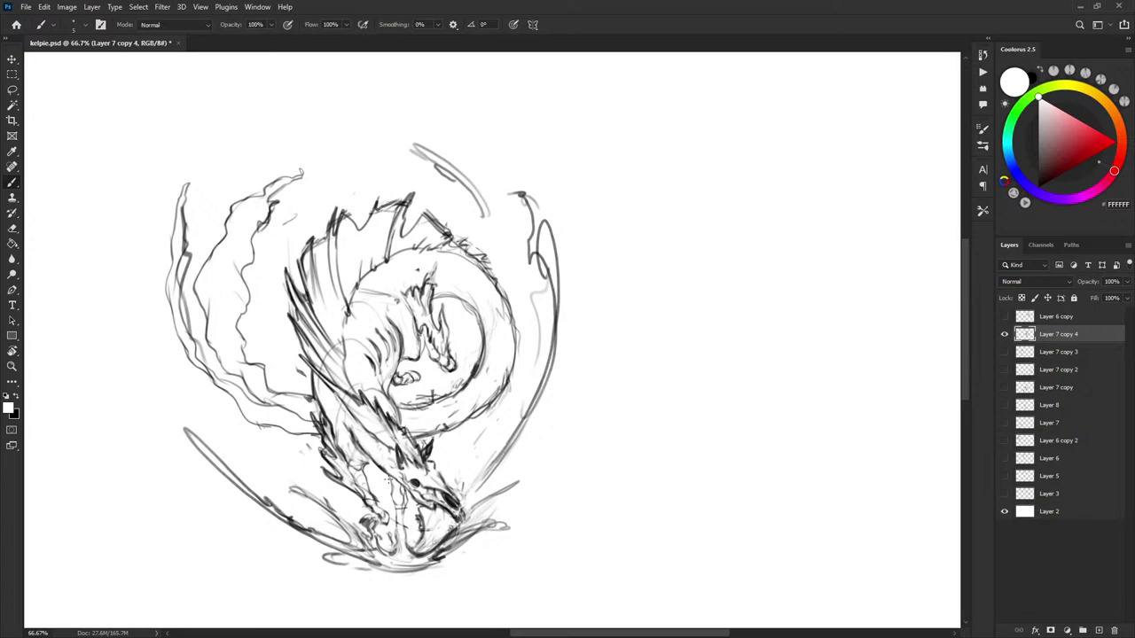
pyautogui.press('x')
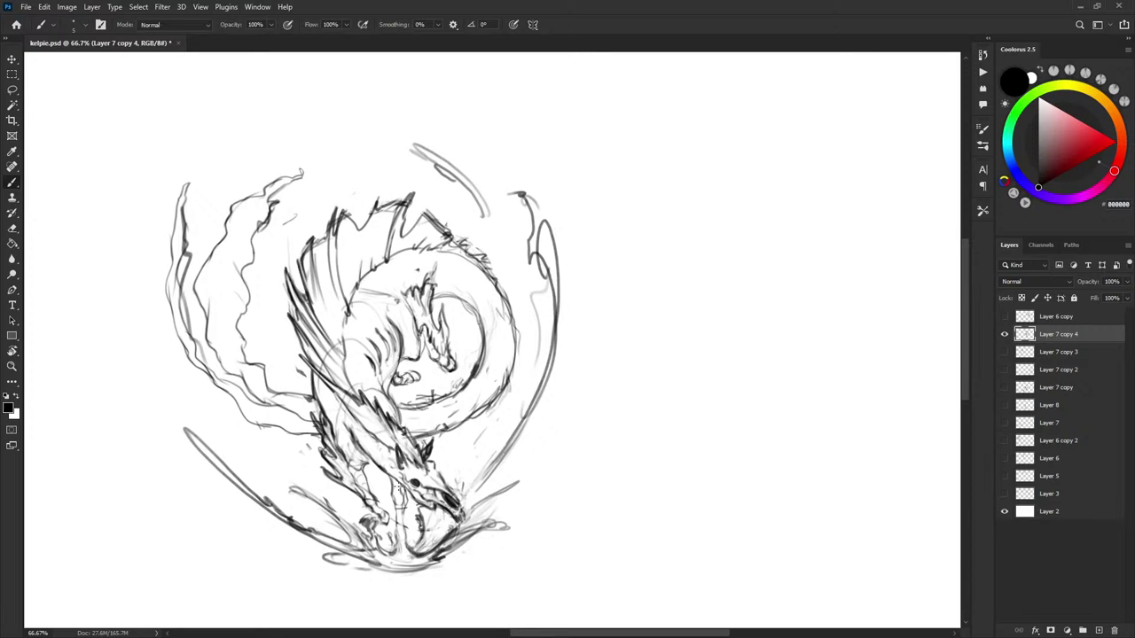
pyautogui.press('l')
pyautogui.moveTo(413, 505)
pyautogui.mouseDown()
pyautogui.moveTo(386, 489)
pyautogui.moveTo(390, 549)
pyautogui.moveTo(415, 547)
pyautogui.moveTo(409, 501)
pyautogui.mouseUp()
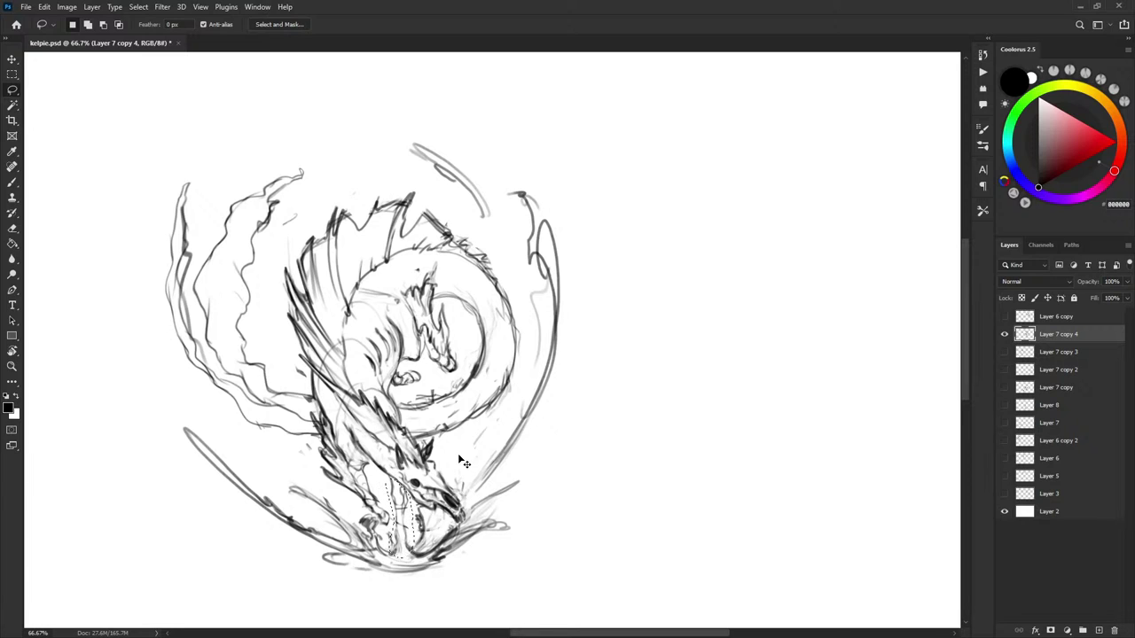
pyautogui.hotkey('ctrl', 'd')
pyautogui.press('b')
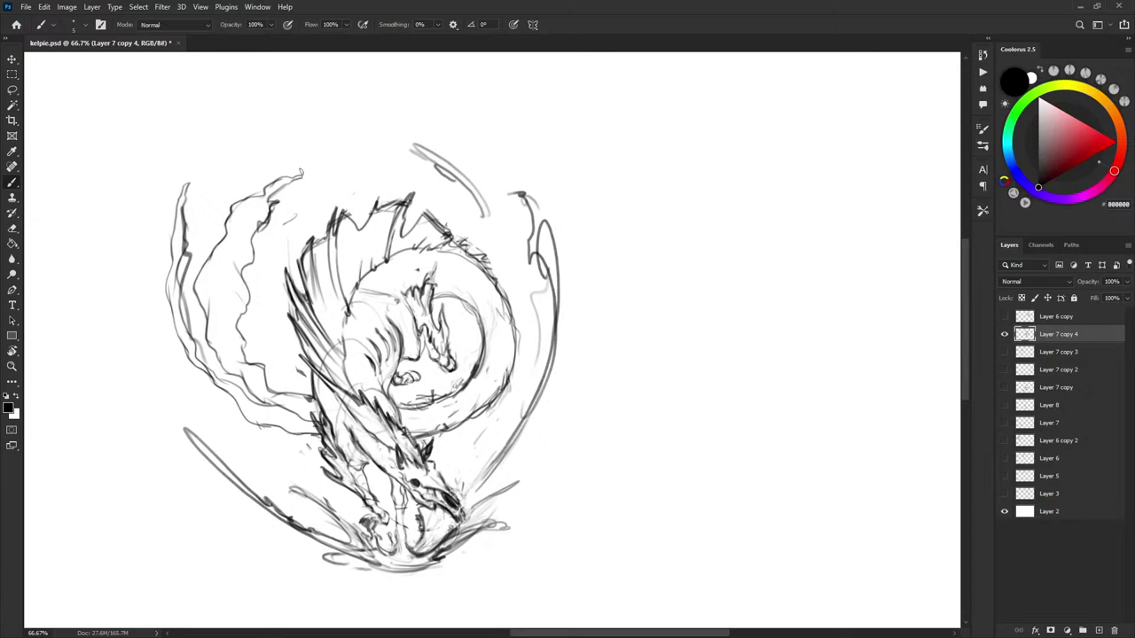
# Try a contour stroke along the kelpie's muzzle and another beside its head
pyautogui.moveTo(437, 480)
pyautogui.mouseDown()
pyautogui.moveTo(461, 459)
pyautogui.moveTo(461, 507)
pyautogui.mouseUp()
pyautogui.hotkey('ctrl', 'z')
pyautogui.moveTo(460, 445); pyautogui.dragTo(452, 493)
pyautogui.hotkey('ctrl', 'z')
# Touch up the ear and draw a tall pointed horn rising from the kelpie's head with black and white strokes
pyautogui.moveTo(430, 441); pyautogui.dragTo(424, 455)
pyautogui.press('x')
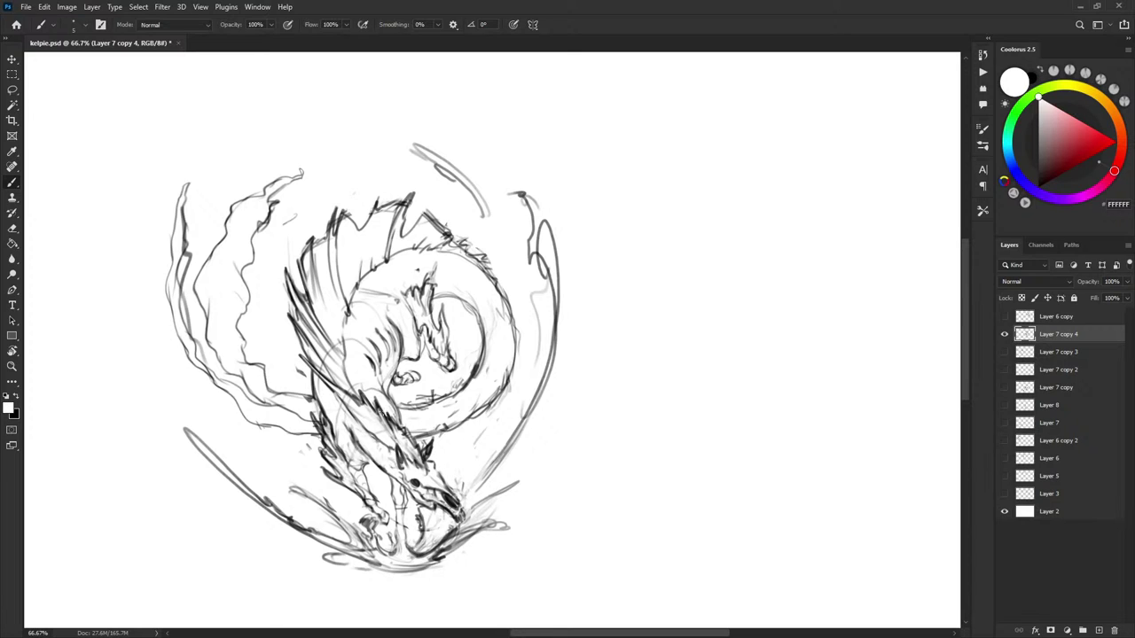
pyautogui.press('x')
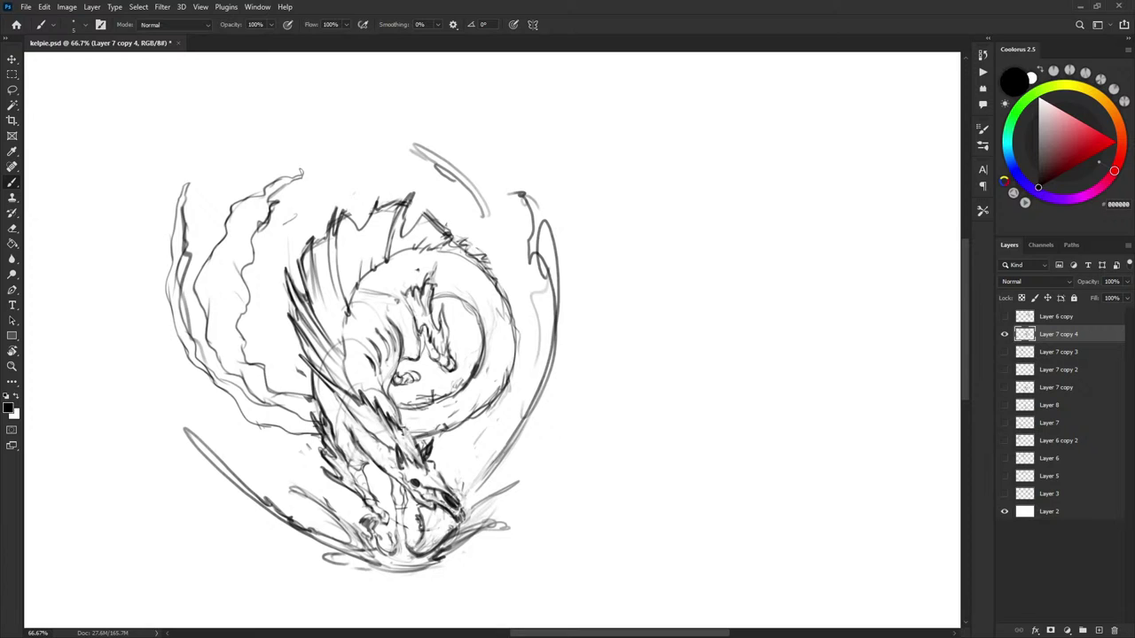
pyautogui.moveTo(413, 373); pyautogui.dragTo(411, 425)
pyautogui.hotkey('ctrl', 'z')
pyautogui.press('x')
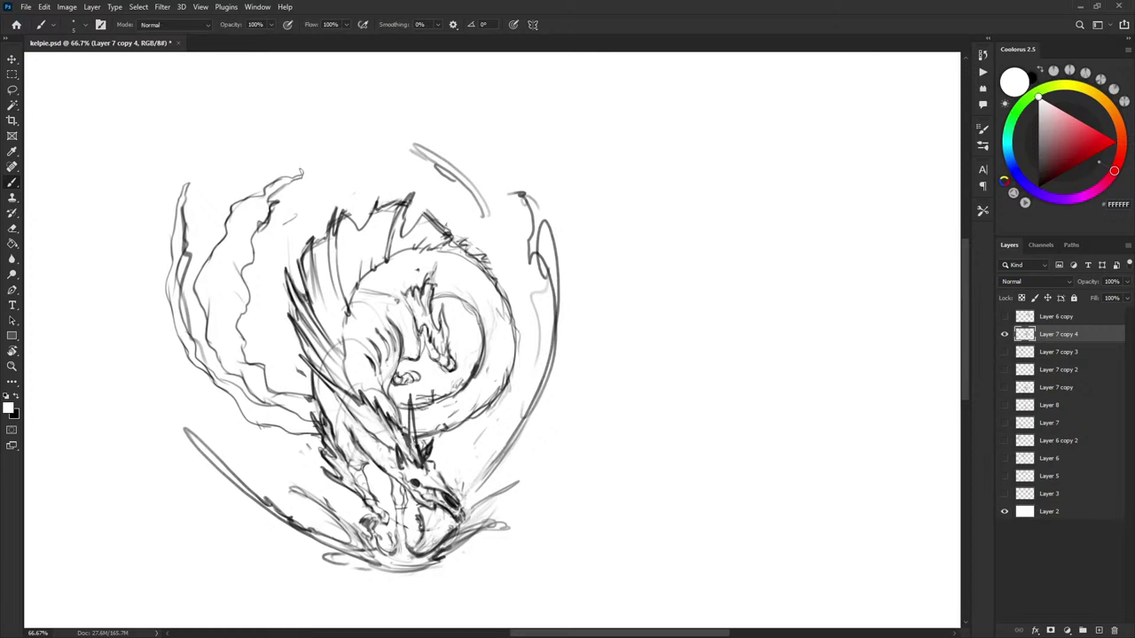
pyautogui.press('x')
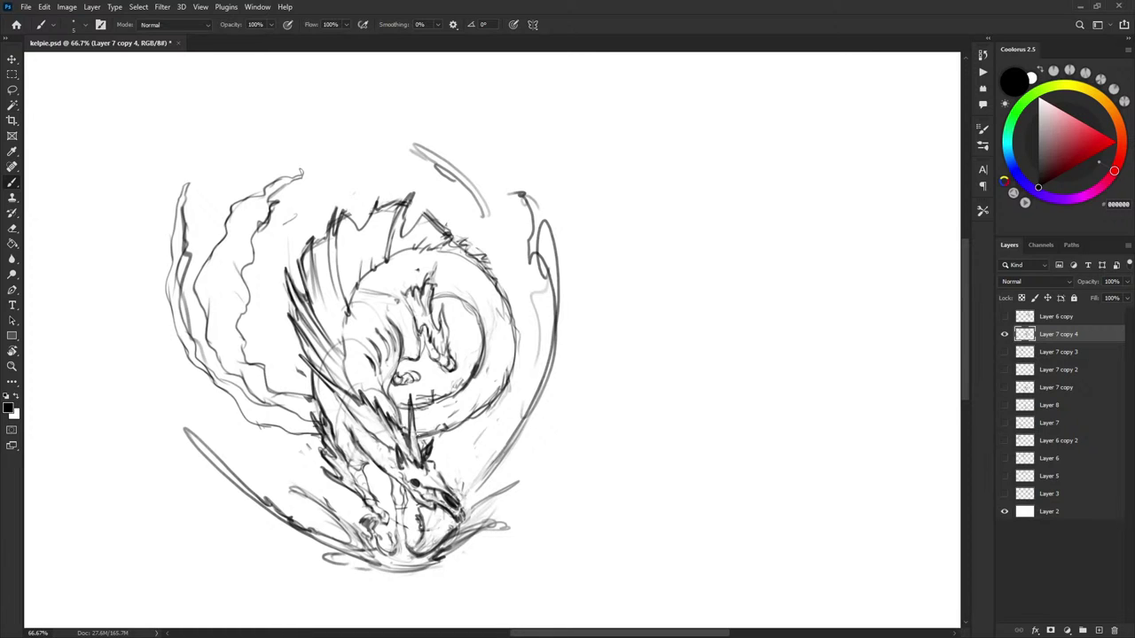
pyautogui.press('x')
pyautogui.press('x')
pyautogui.moveTo(412, 445)
pyautogui.mouseDown()
pyautogui.moveTo(410, 415)
pyautogui.moveTo(428, 465)
pyautogui.moveTo(416, 424)
pyautogui.mouseUp()
pyautogui.press('x')
pyautogui.press('x')
# Add small touch-up strokes behind the kelpie's ear and a short mark beside the muzzle
pyautogui.press('x')
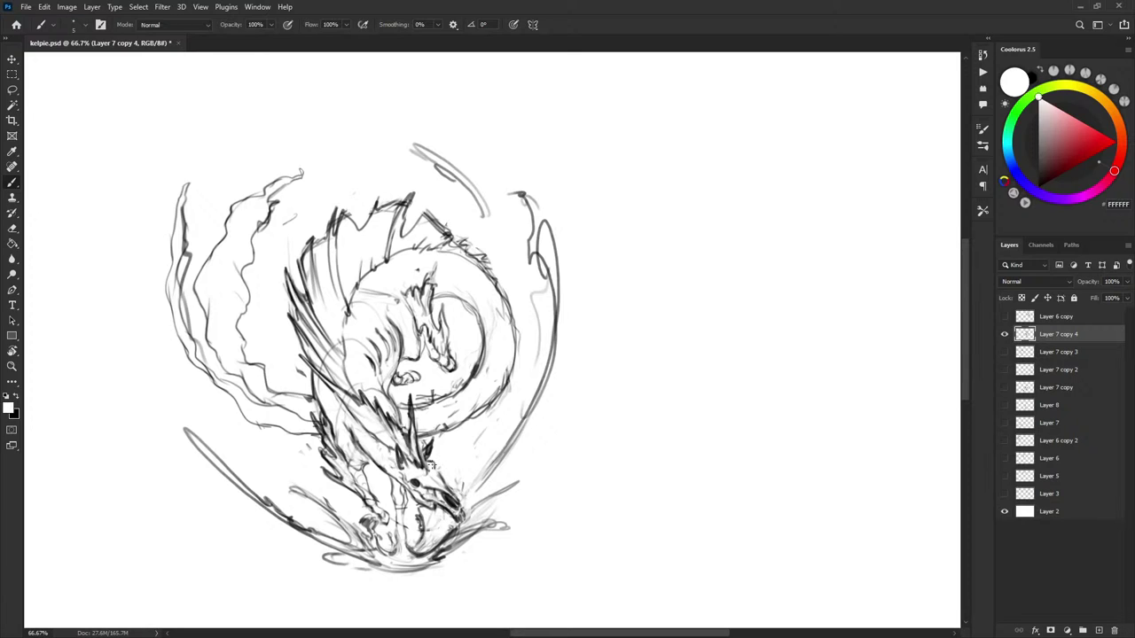
pyautogui.press('x')
pyautogui.moveTo(429, 462); pyautogui.dragTo(441, 475)
pyautogui.hotkey('ctrl', 'z')
pyautogui.press('x')
pyautogui.press('x')
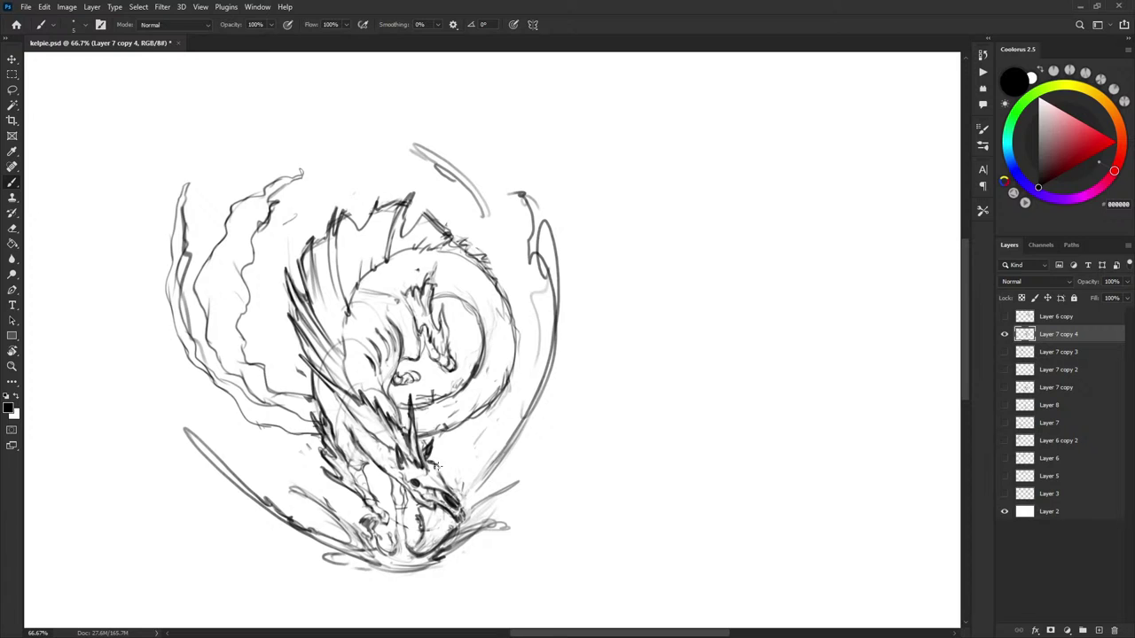
pyautogui.press('x')
pyautogui.press('x')
pyautogui.moveTo(470, 494); pyautogui.dragTo(472, 503)
# Try lassoing and deleting the long water arc beside the coiled tail
pyautogui.scroll(1, 303, 402)
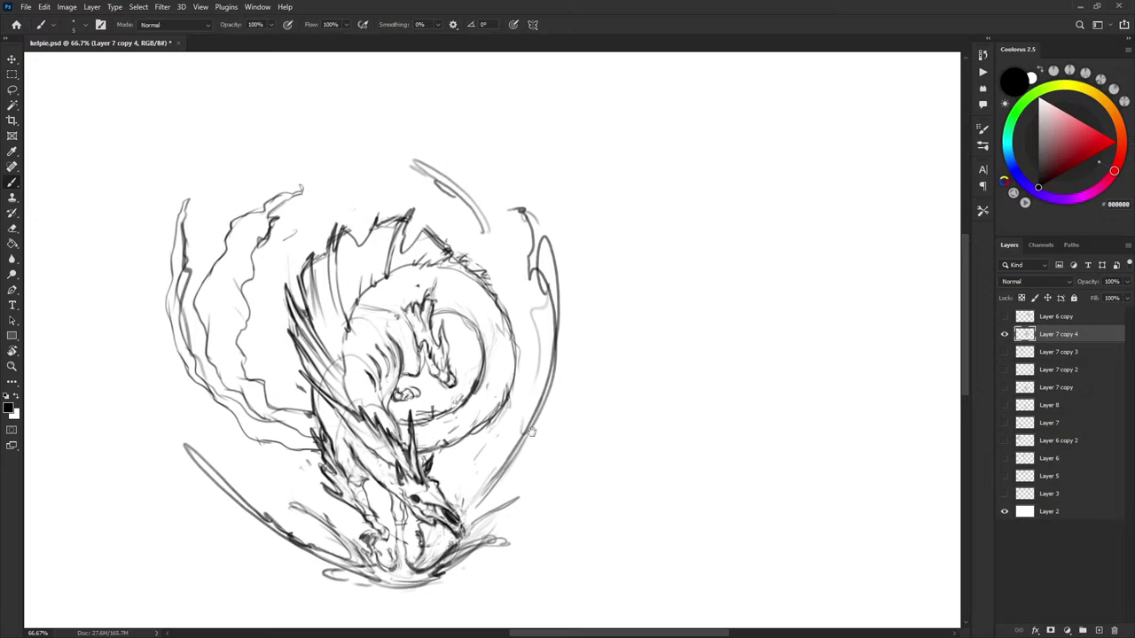
pyautogui.moveTo(537, 338); pyautogui.dragTo(558, 368)
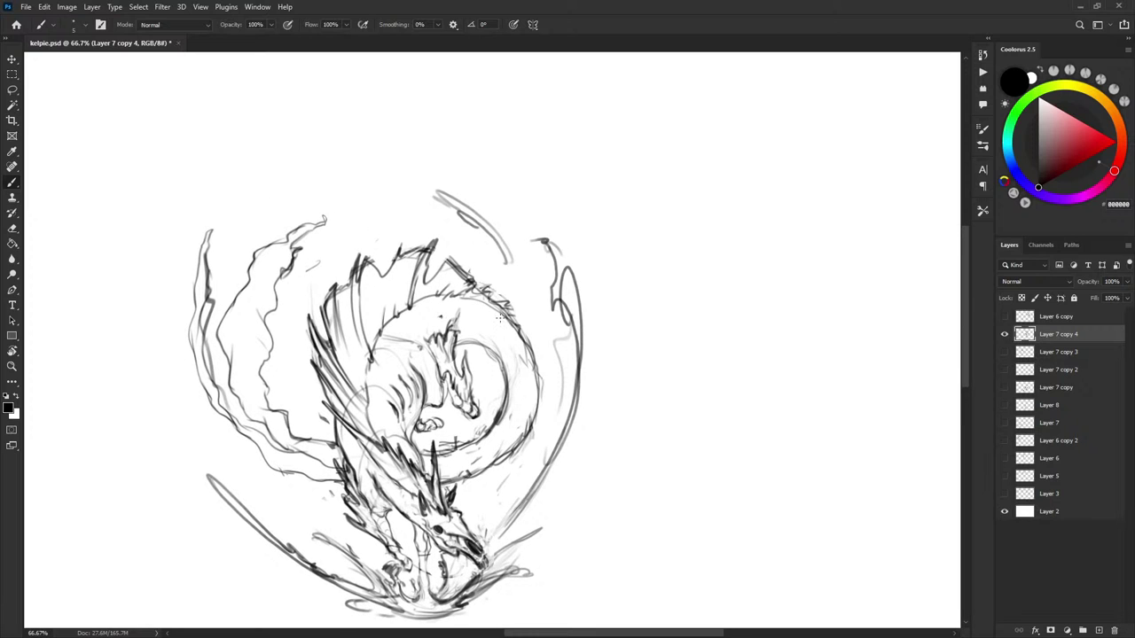
pyautogui.press('l')
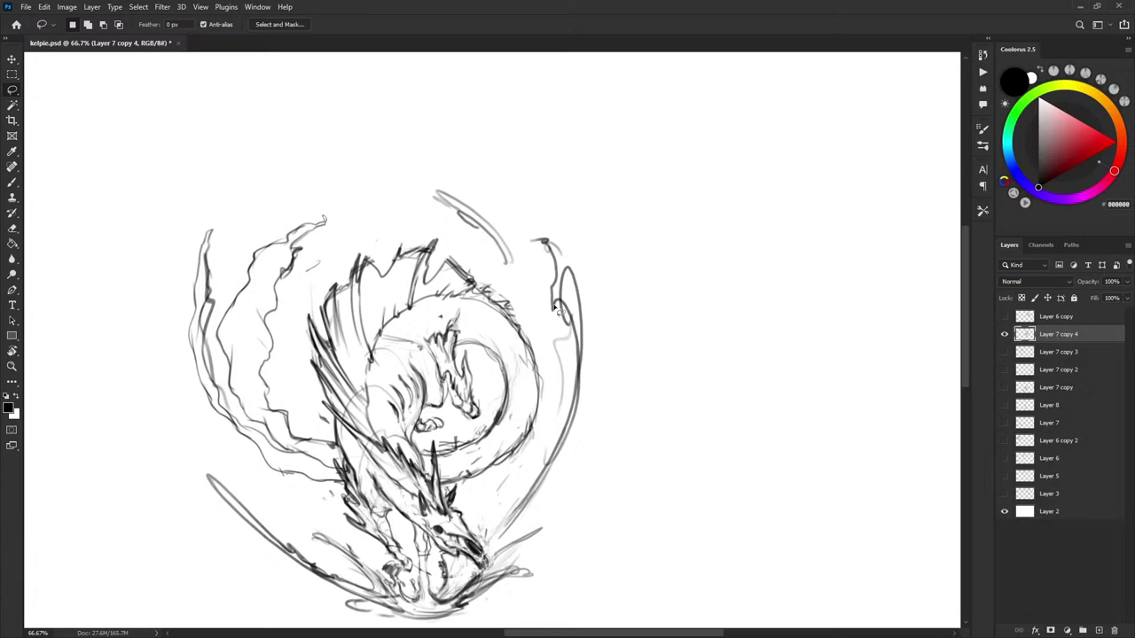
pyautogui.scroll(-5, 576, 314)
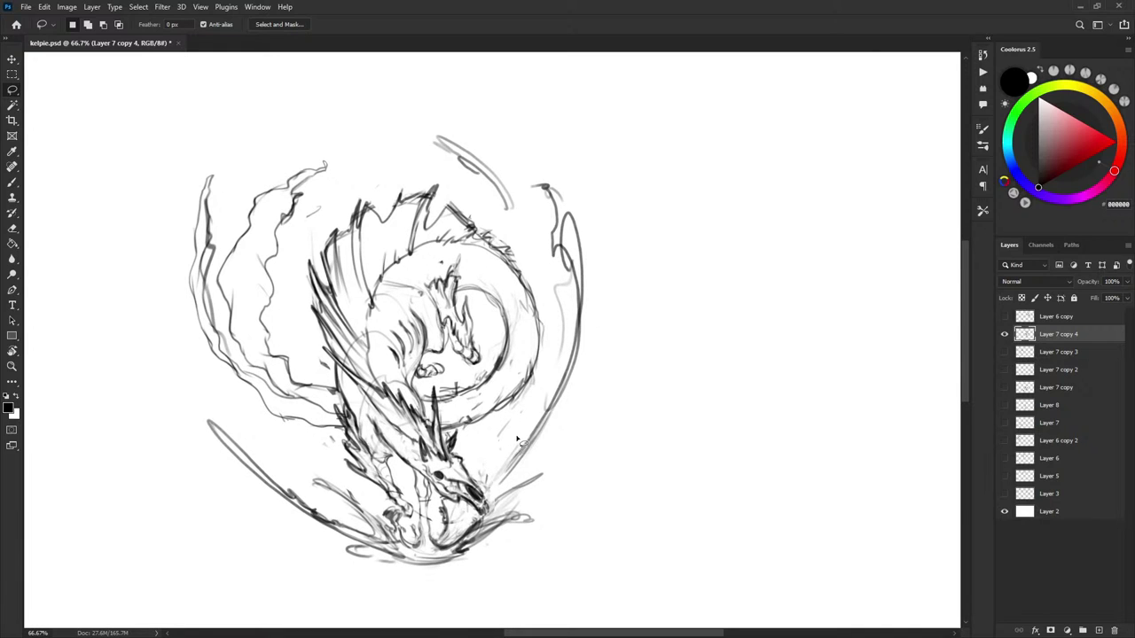
pyautogui.moveTo(521, 438)
pyautogui.mouseDown()
pyautogui.moveTo(575, 149)
pyautogui.moveTo(530, 191)
pyautogui.mouseUp()
pyautogui.press('Delete')
pyautogui.hotkey('ctrl', 'd')
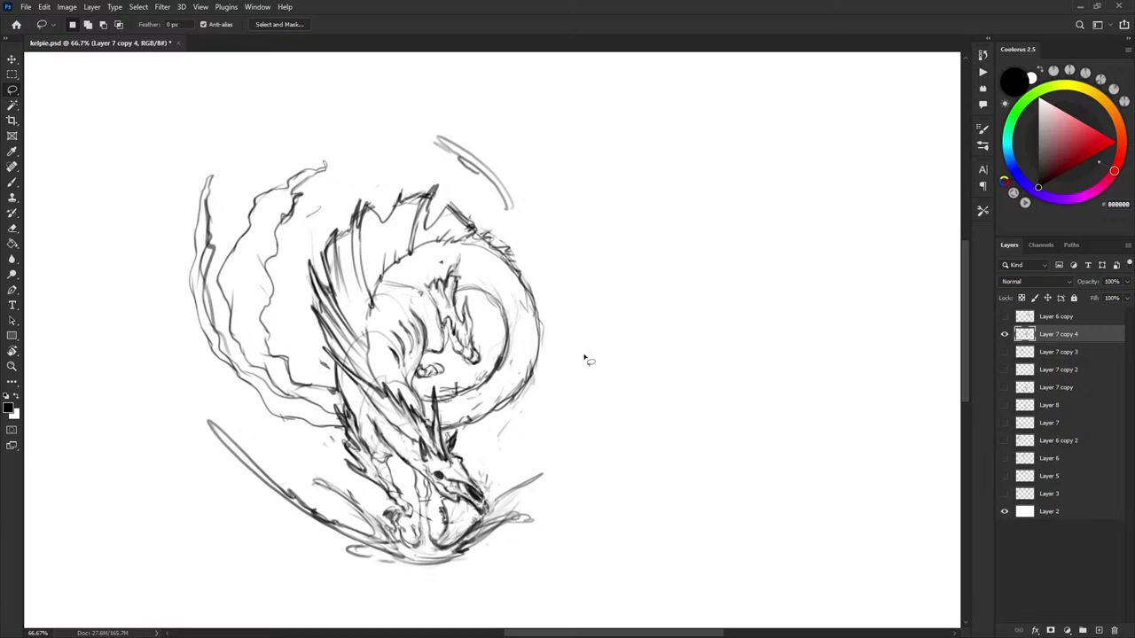
# Undo the deletion of the long water arc and its selection
pyautogui.moveTo(591, 377); pyautogui.dragTo(590, 372)
pyautogui.hotkey('ctrl', 'z')
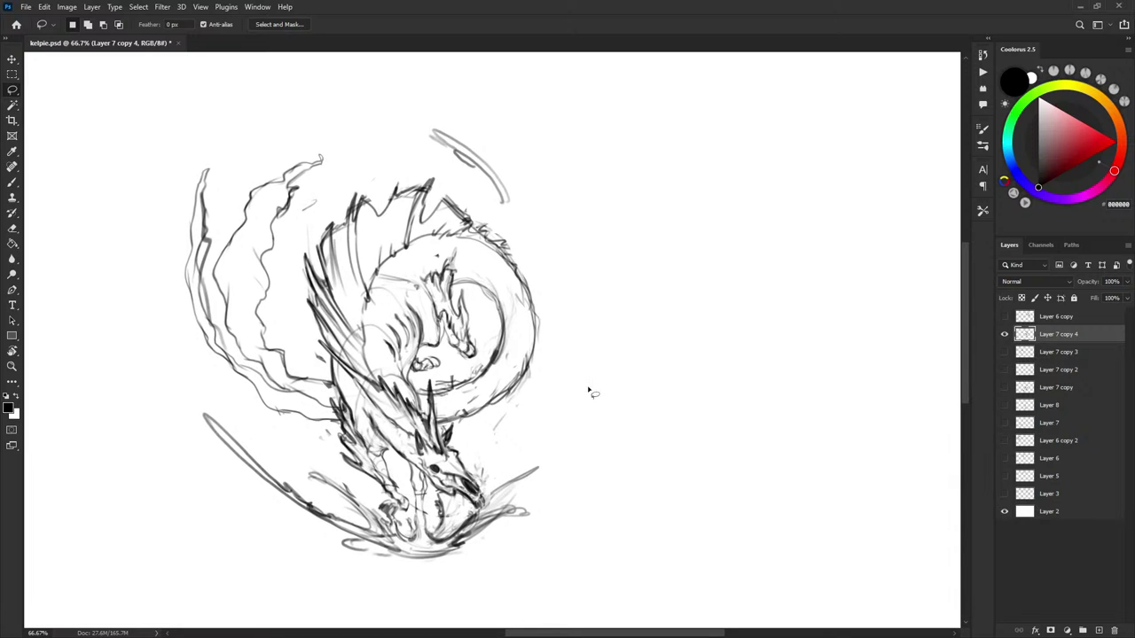
pyautogui.hotkey('ctrl', '-')
pyautogui.hotkey('ctrl', '-')
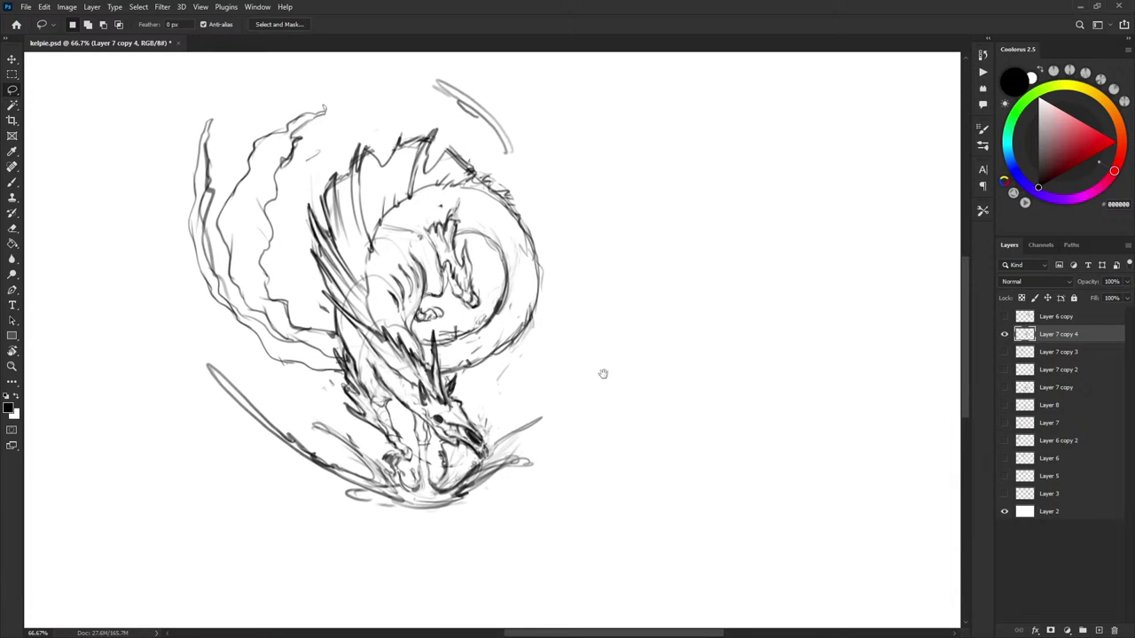
pyautogui.hotkey('ctrl', 'z')
pyautogui.hotkey('ctrl', 'z')
pyautogui.hotkey('ctrl', 'z')
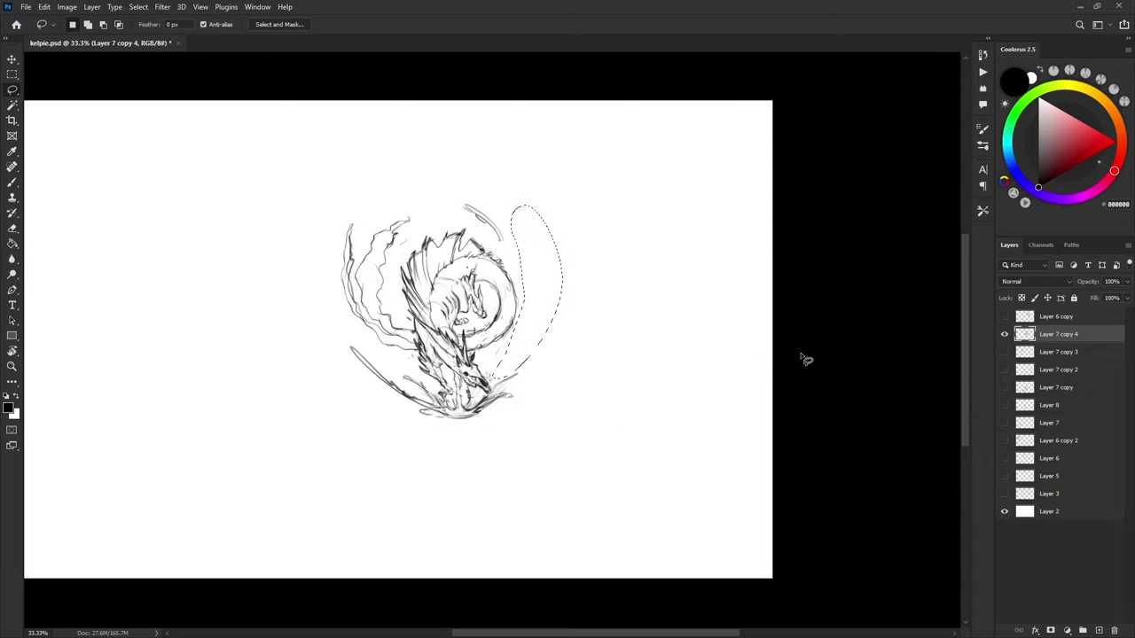
# Duplicate the whole kelpie sketch layer and place the duplicate to the left of the original
pyautogui.hotkey('ctrl', 'j')
pyautogui.press('v')
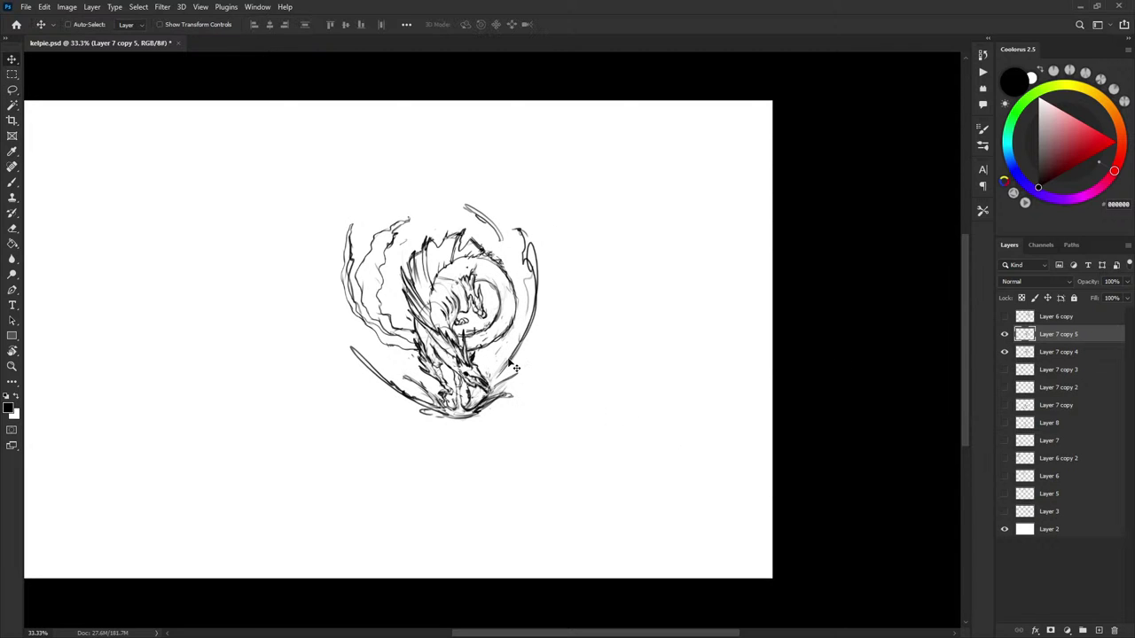
pyautogui.moveTo(505, 363); pyautogui.dragTo(285, 385)
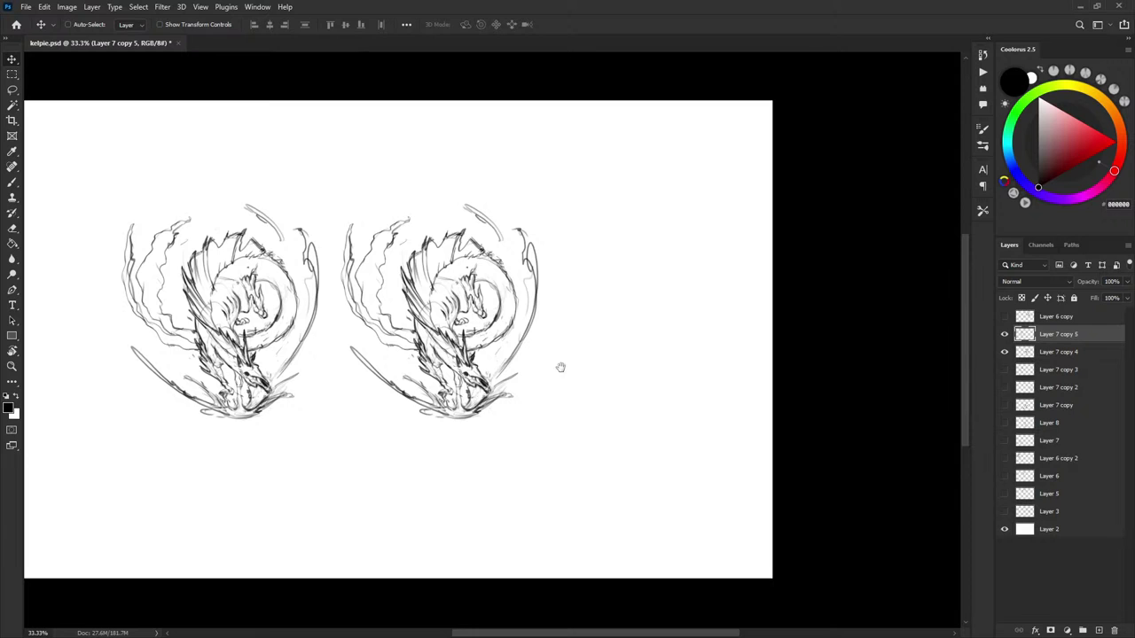
pyautogui.hotkey('ctrl', '+')
pyautogui.moveTo(639, 380); pyautogui.dragTo(749, 375)
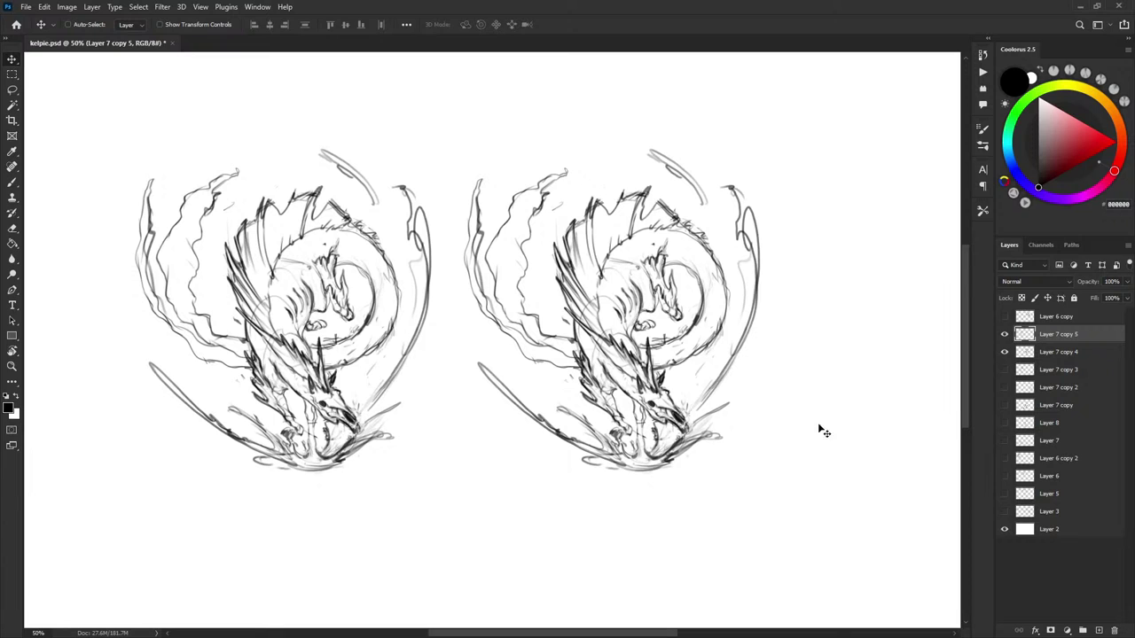
# On Layer 7 copy 4, lasso and delete the arc above the back and the lower part of the arc beside the tail
pyautogui.click(1004, 334)
pyautogui.click(1004, 334)
pyautogui.click(1004, 352)
pyautogui.click(1005, 352)
pyautogui.click(1058, 352)
pyautogui.press('l')
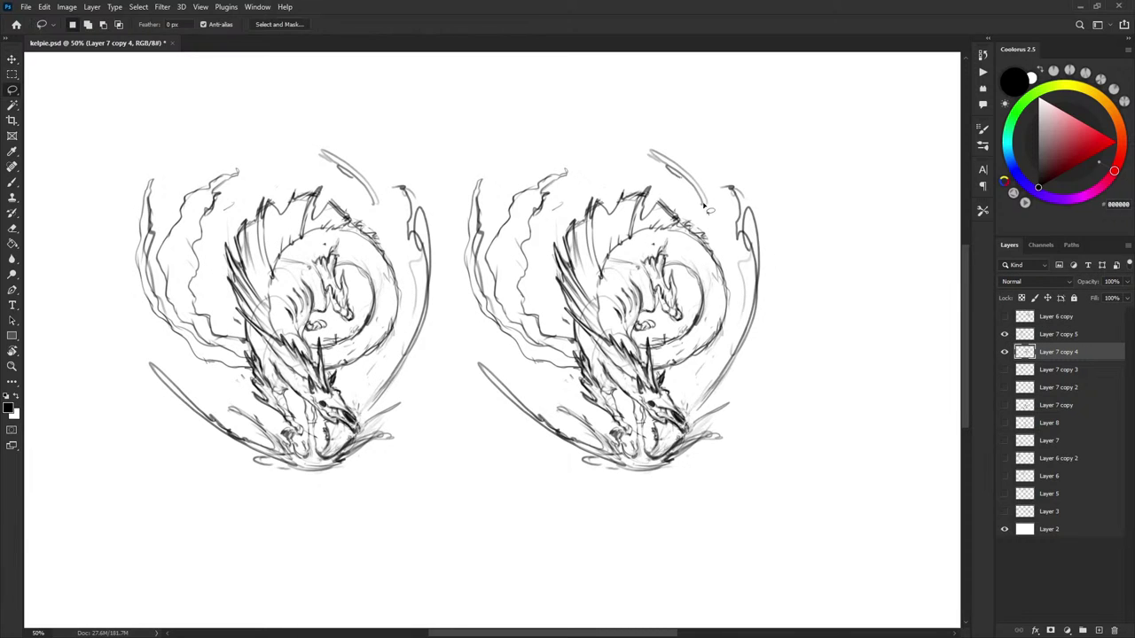
pyautogui.moveTo(707, 220)
pyautogui.mouseDown()
pyautogui.moveTo(648, 134)
pyautogui.moveTo(706, 217)
pyautogui.mouseUp()
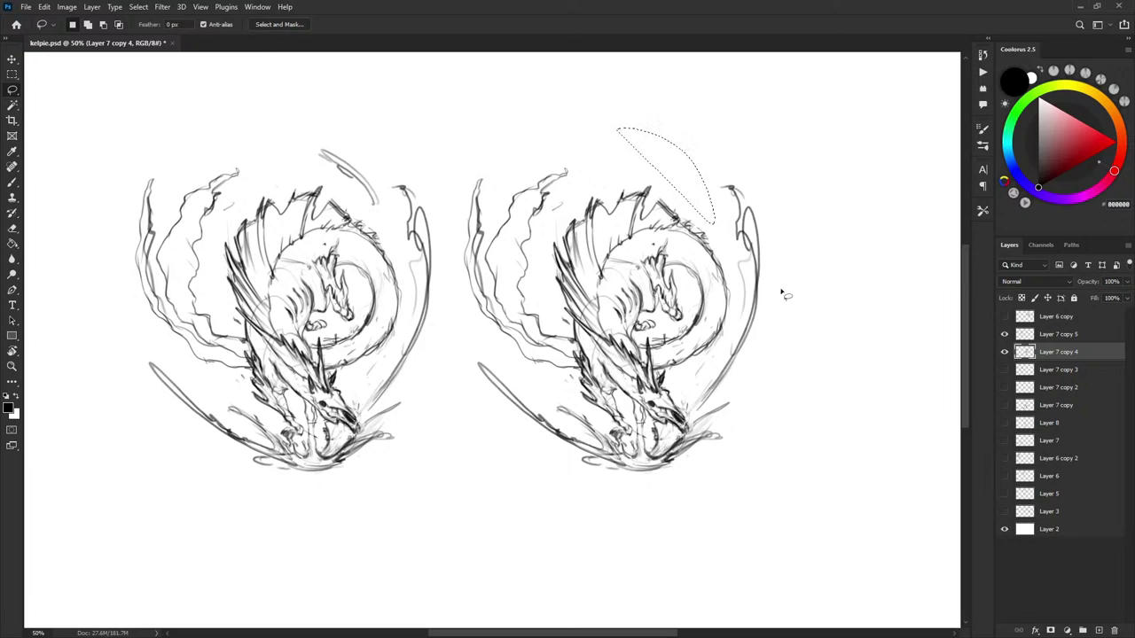
pyautogui.moveTo(728, 333)
pyautogui.mouseDown()
pyautogui.moveTo(751, 348)
pyautogui.moveTo(758, 308)
pyautogui.mouseUp()
pyautogui.press('Delete')
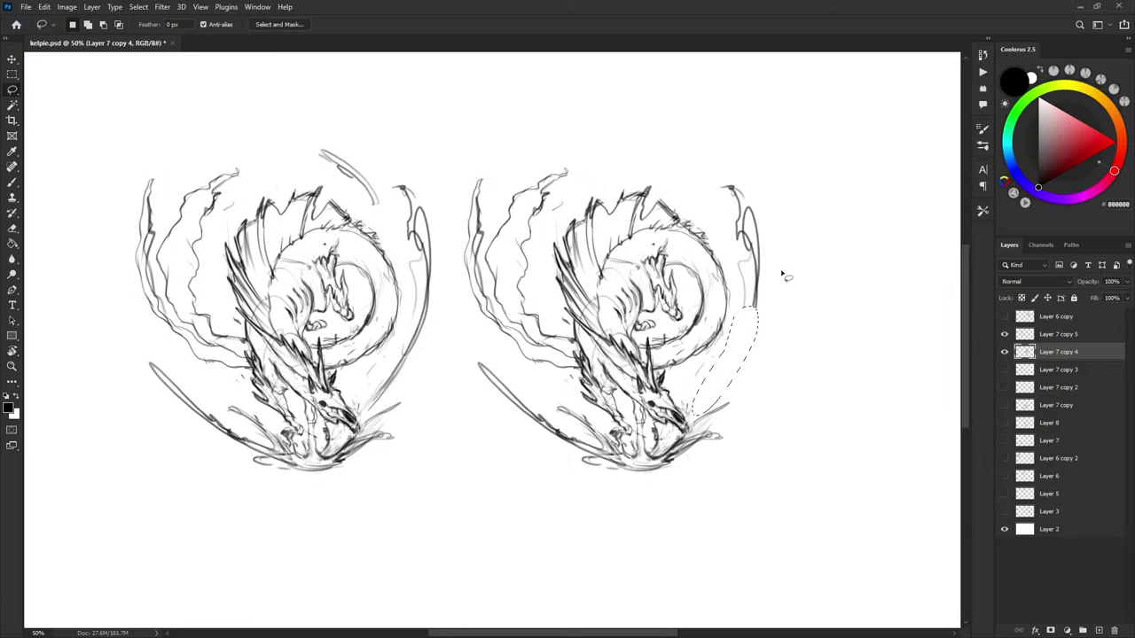
pyautogui.hotkey('ctrl', 'd')
# Lasso the remaining upper piece of the arc beside the tail, delete it and deselect
pyautogui.moveTo(726, 193)
pyautogui.mouseDown()
pyautogui.moveTo(768, 177)
pyautogui.moveTo(729, 190)
pyautogui.mouseUp()
pyautogui.hotkey('ctrl', 't')
pyautogui.moveTo(822, 236)
pyautogui.mouseDown()
pyautogui.moveTo(835, 249)
pyautogui.moveTo(784, 319)
pyautogui.moveTo(840, 239)
pyautogui.mouseUp()
pyautogui.moveTo(775, 314); pyautogui.dragTo(780, 323)
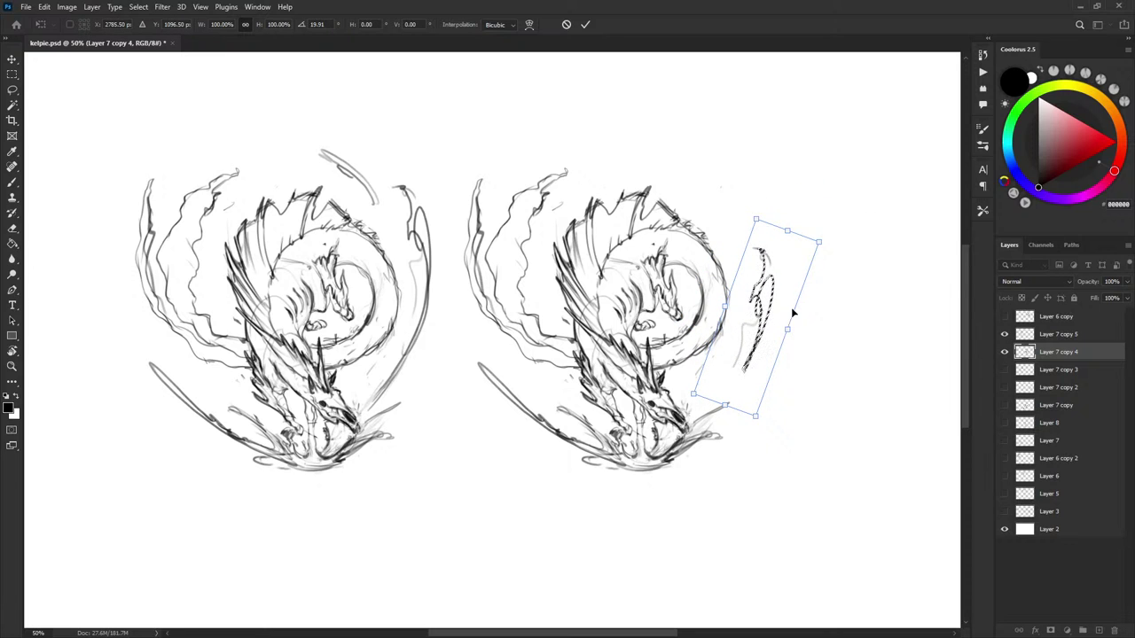
pyautogui.press('Escape')
pyautogui.press('Delete')
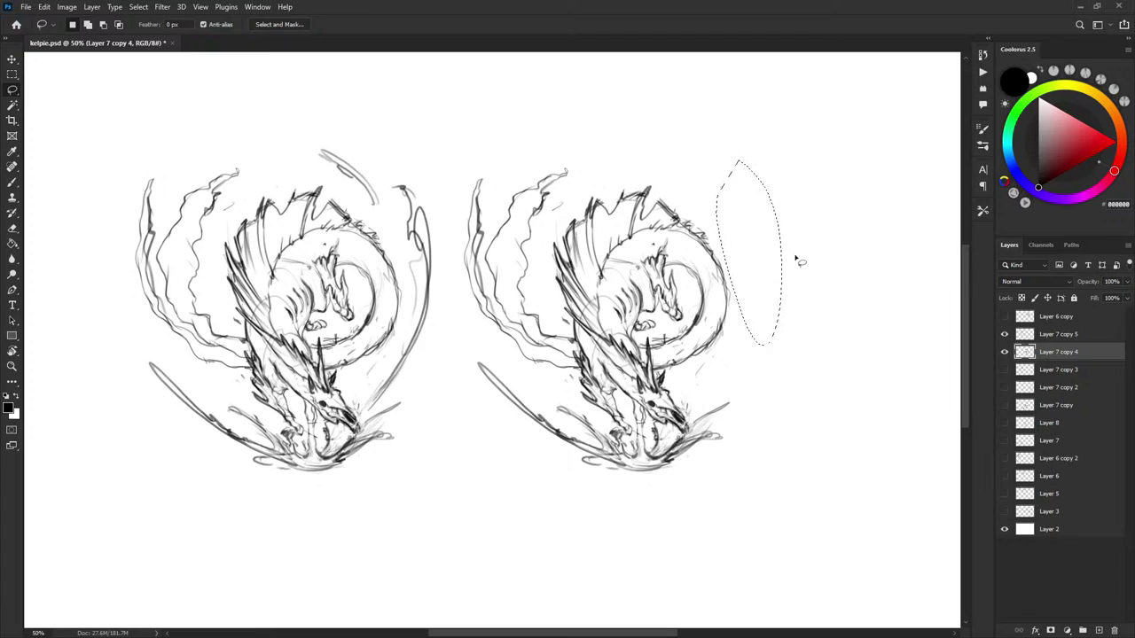
pyautogui.hotkey('ctrl', 'd')
# Try several large sweeping strokes across and around the original kelpie and undo them
pyautogui.press('b')
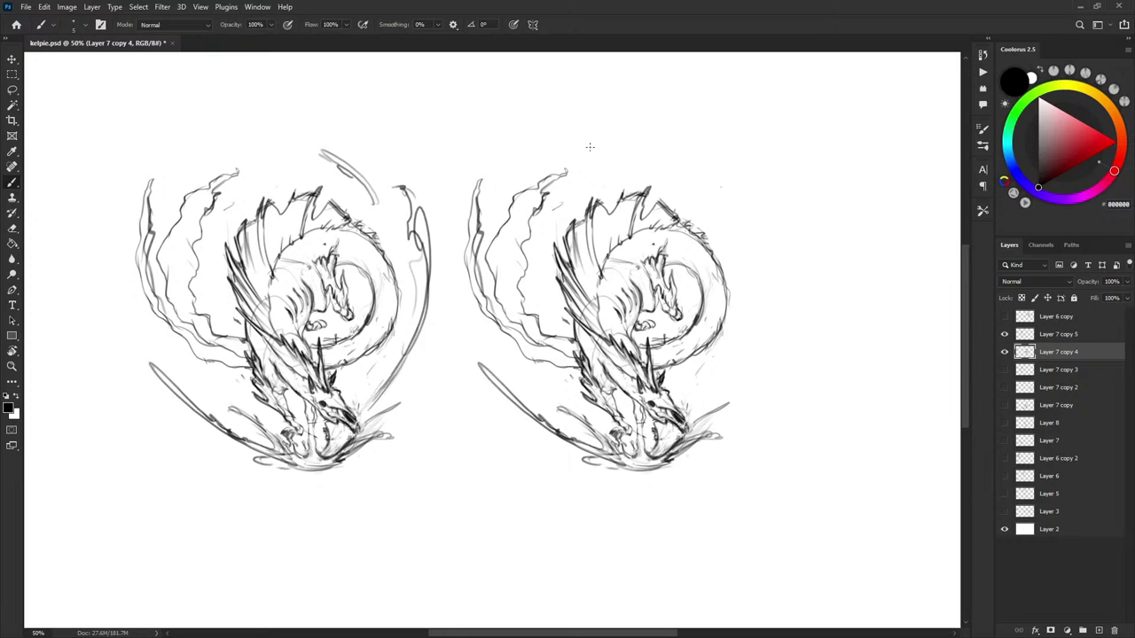
pyautogui.moveTo(577, 145)
pyautogui.mouseDown()
pyautogui.moveTo(636, 128)
pyautogui.moveTo(679, 155)
pyautogui.moveTo(756, 333)
pyautogui.mouseUp()
pyautogui.hotkey('ctrl', 'z')
pyautogui.hotkey('ctrl', 'z')
pyautogui.moveTo(718, 151); pyautogui.dragTo(589, 301)
pyautogui.hotkey('ctrl', 'z')
pyautogui.moveTo(679, 157)
pyautogui.mouseDown()
pyautogui.moveTo(613, 366)
pyautogui.moveTo(667, 435)
pyautogui.mouseUp()
pyautogui.hotkey('ctrl', 'z')
pyautogui.moveTo(695, 133)
pyautogui.mouseDown()
pyautogui.moveTo(586, 320)
pyautogui.moveTo(672, 169)
pyautogui.moveTo(691, 164)
pyautogui.moveTo(654, 177)
pyautogui.moveTo(612, 383)
pyautogui.mouseUp()
pyautogui.hotkey('ctrl', 'z')
pyautogui.hotkey('ctrl', 'z')
pyautogui.hotkey('ctrl', 'z')
# Rotate the whole Layer 7 copy 4 sketch by about -5.4 degrees
pyautogui.hotkey('ctrl', 't')
pyautogui.moveTo(805, 233); pyautogui.dragTo(791, 217)
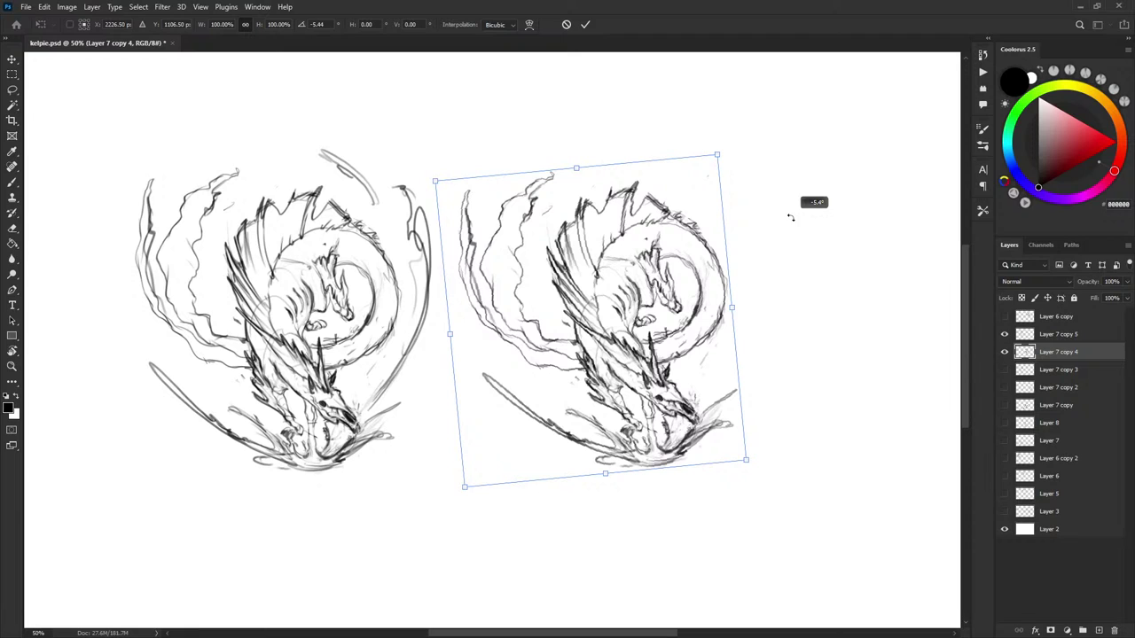
pyautogui.moveTo(789, 217); pyautogui.dragTo(790, 217)
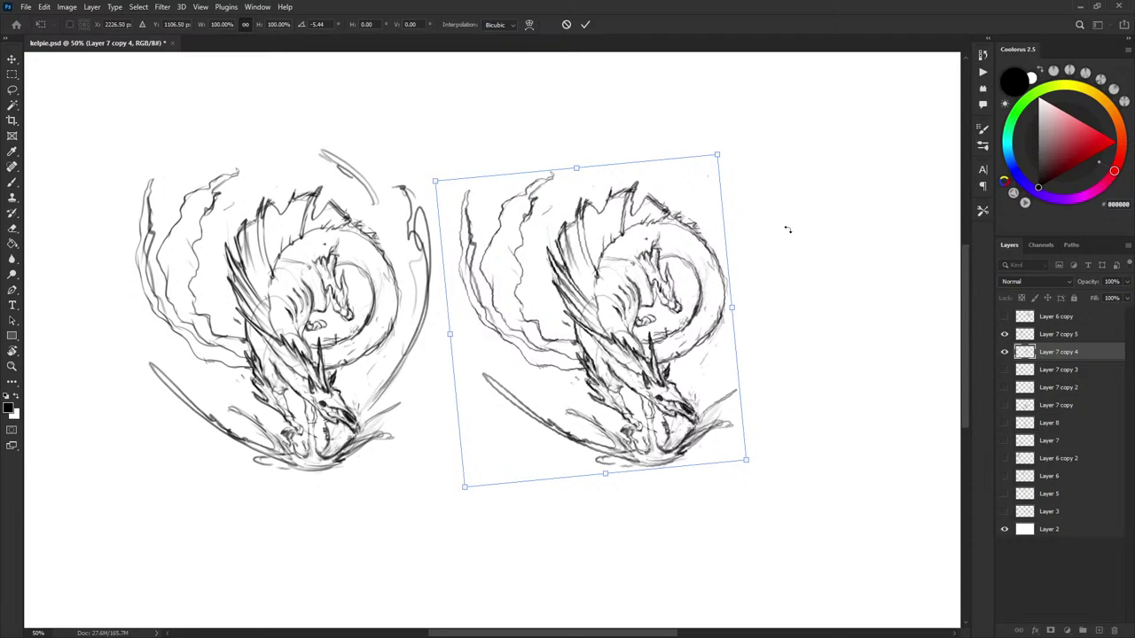
pyautogui.press('Return')
# Lasso the water splash beneath the kelpie, rotate it about 7 degrees, nudge it upward and deselect
pyautogui.press('b')
pyautogui.press('l')
pyautogui.moveTo(670, 446)
pyautogui.mouseDown()
pyautogui.moveTo(504, 370)
pyautogui.moveTo(564, 494)
pyautogui.moveTo(682, 496)
pyautogui.moveTo(726, 447)
pyautogui.moveTo(748, 373)
pyautogui.moveTo(669, 446)
pyautogui.mouseUp()
pyautogui.hotkey('ctrl', 't')
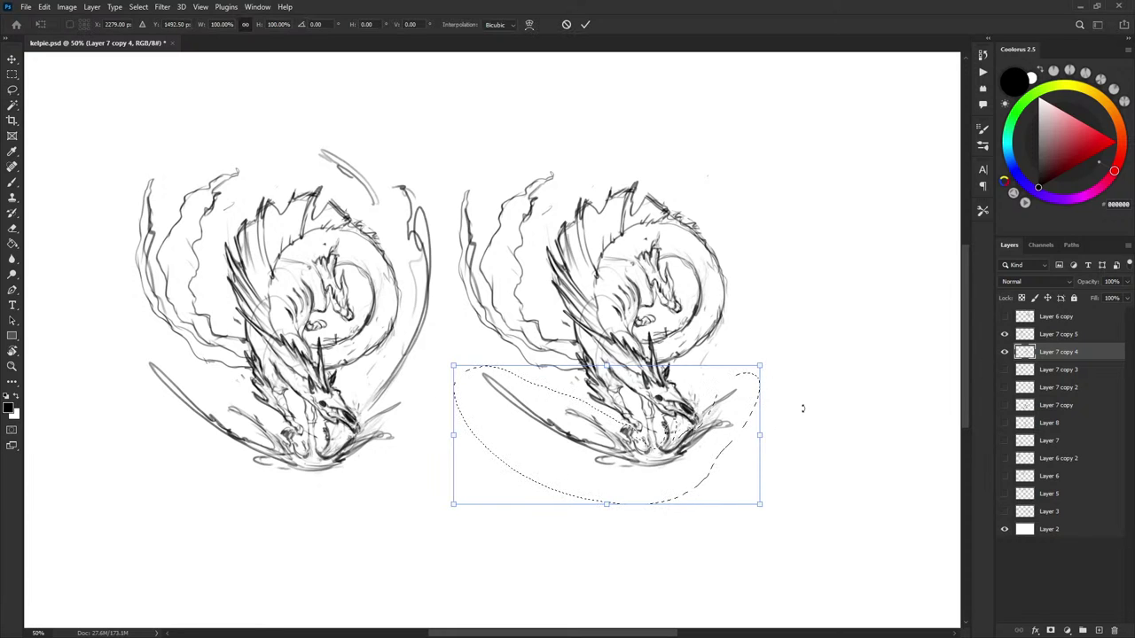
pyautogui.moveTo(803, 405); pyautogui.dragTo(801, 425)
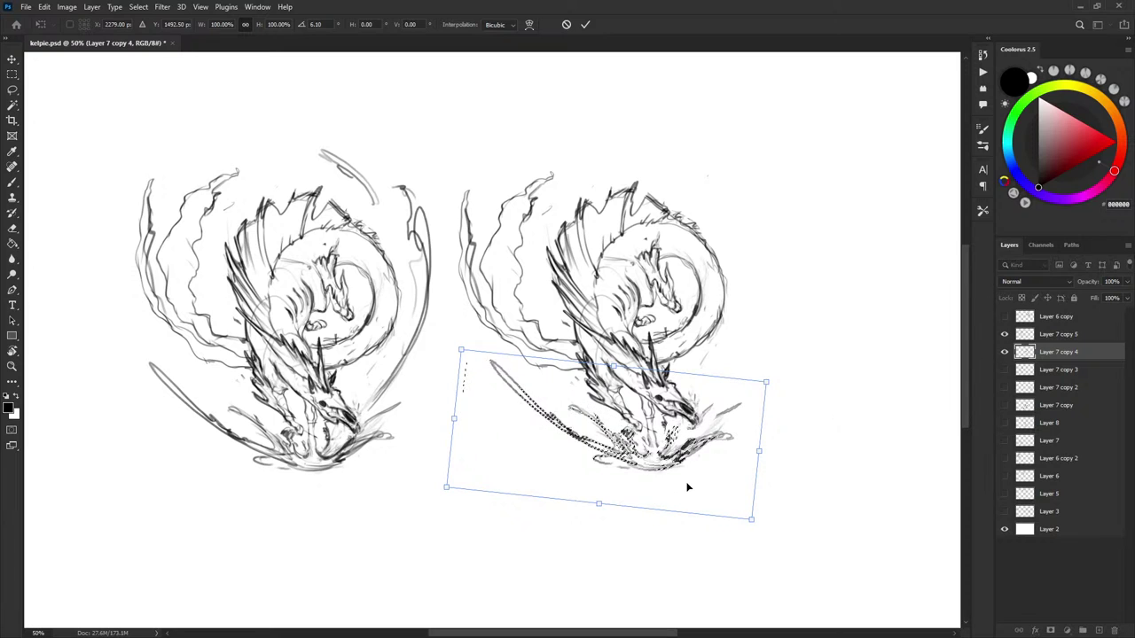
pyautogui.moveTo(687, 482); pyautogui.dragTo(688, 476)
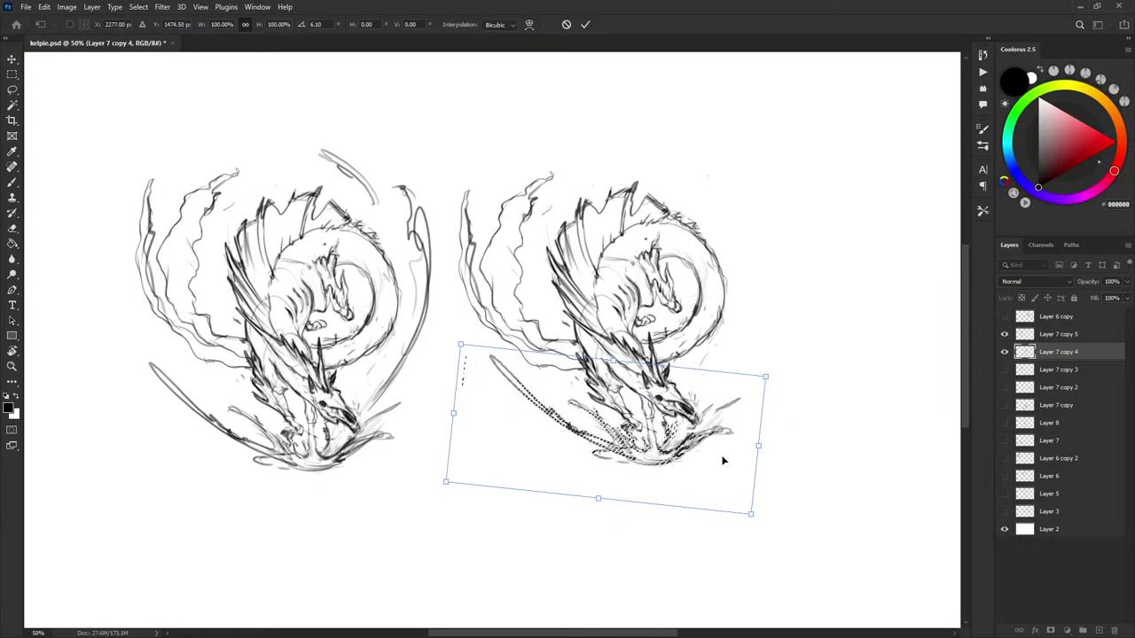
pyautogui.moveTo(798, 435)
pyautogui.mouseDown()
pyautogui.moveTo(789, 449)
pyautogui.moveTo(810, 438)
pyautogui.mouseUp()
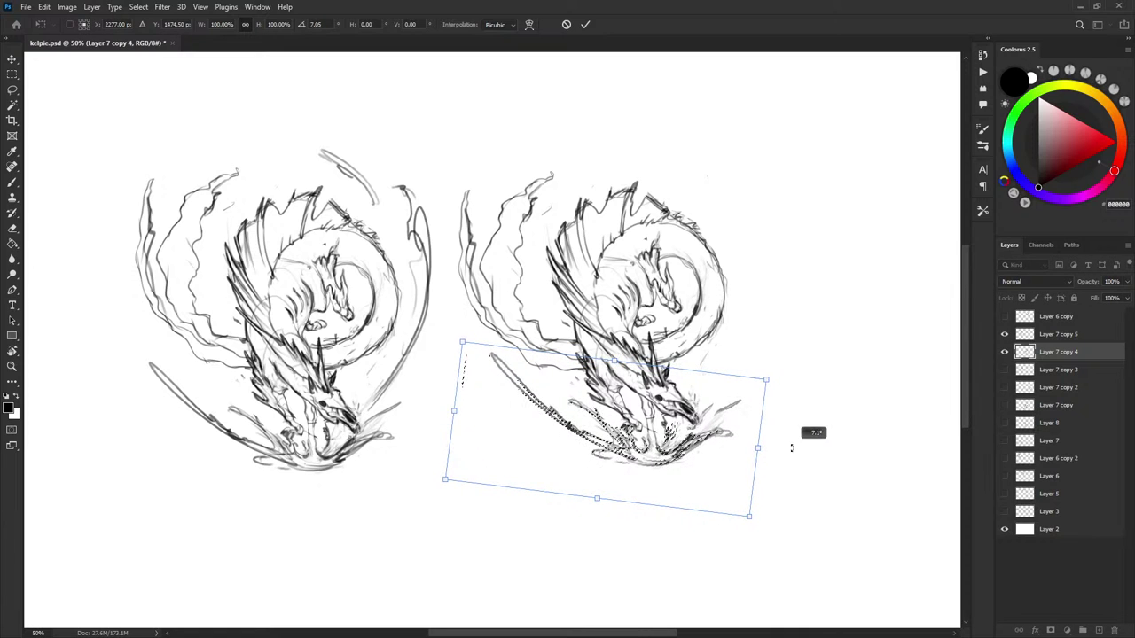
pyautogui.moveTo(706, 464); pyautogui.dragTo(708, 465)
pyautogui.press('Return')
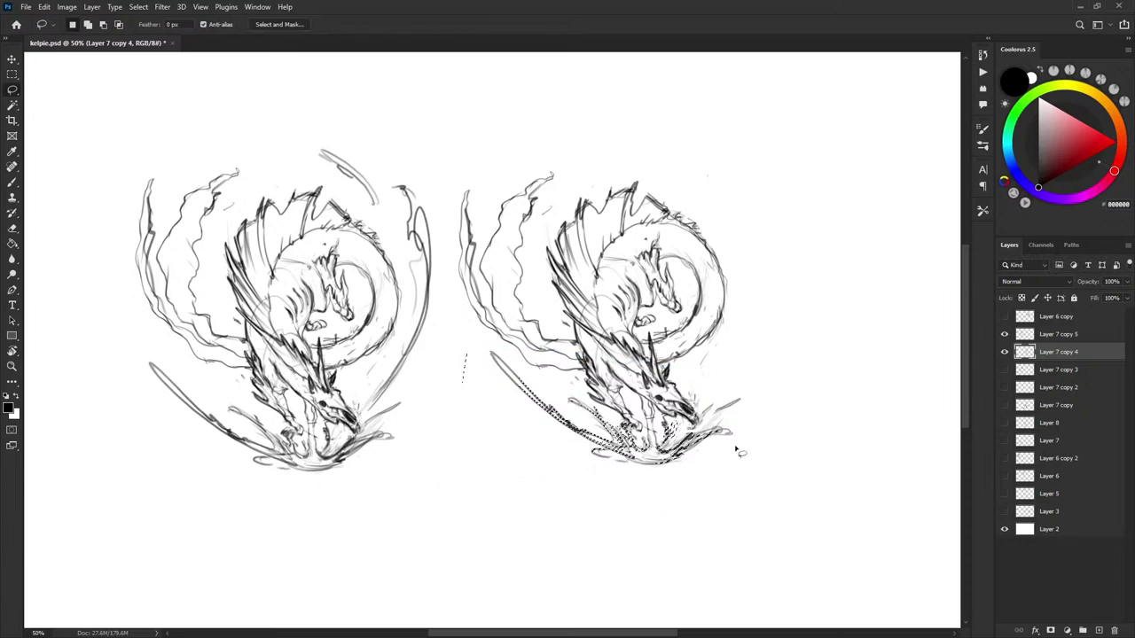
pyautogui.press('l')
# Sketch short slanted black water strokes below the outer side of the coiled tail
pyautogui.press('b')
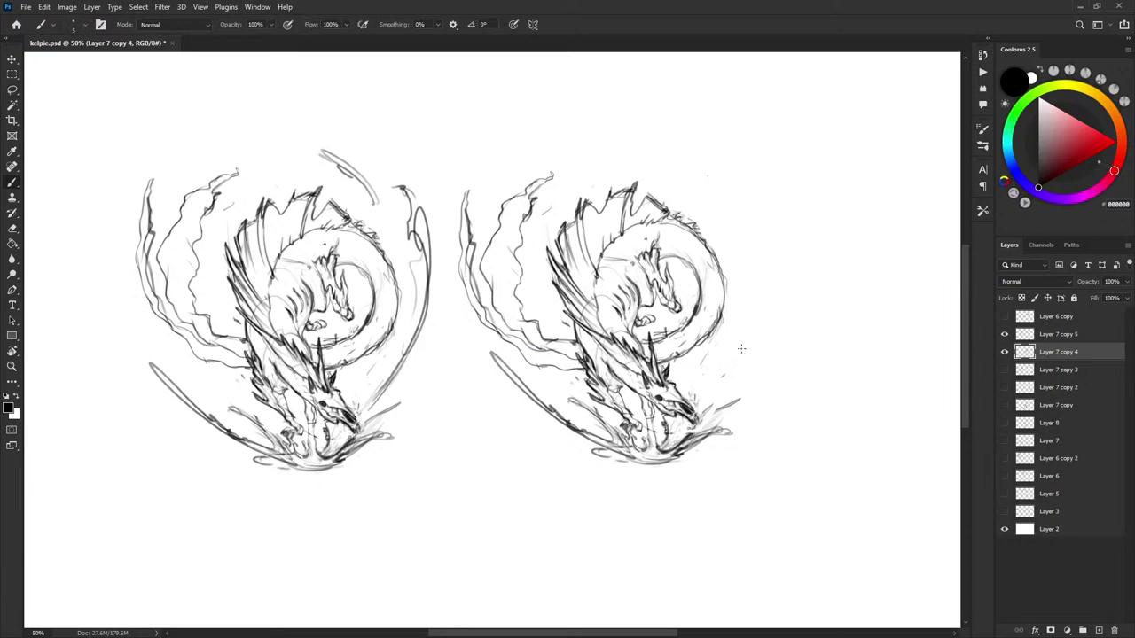
pyautogui.moveTo(761, 318); pyautogui.dragTo(724, 375)
pyautogui.moveTo(751, 260); pyautogui.dragTo(747, 282)
pyautogui.hotkey('ctrl', 'z')
pyautogui.moveTo(729, 336); pyautogui.dragTo(724, 347)
pyautogui.moveTo(544, 438); pyautogui.dragTo(504, 404)
# Rotate the Layer 7 copy 4 sketch slightly and move it farther right, away from the other kelpie
pyautogui.hotkey('ctrl', 't')
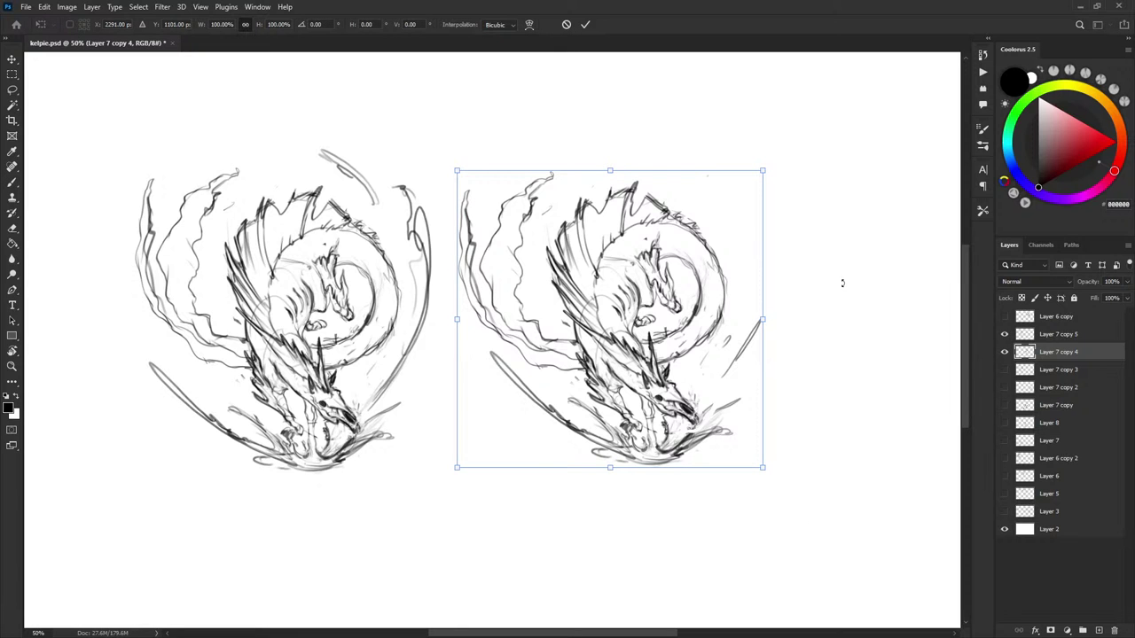
pyautogui.moveTo(842, 283); pyautogui.dragTo(783, 386)
pyautogui.press('Return')
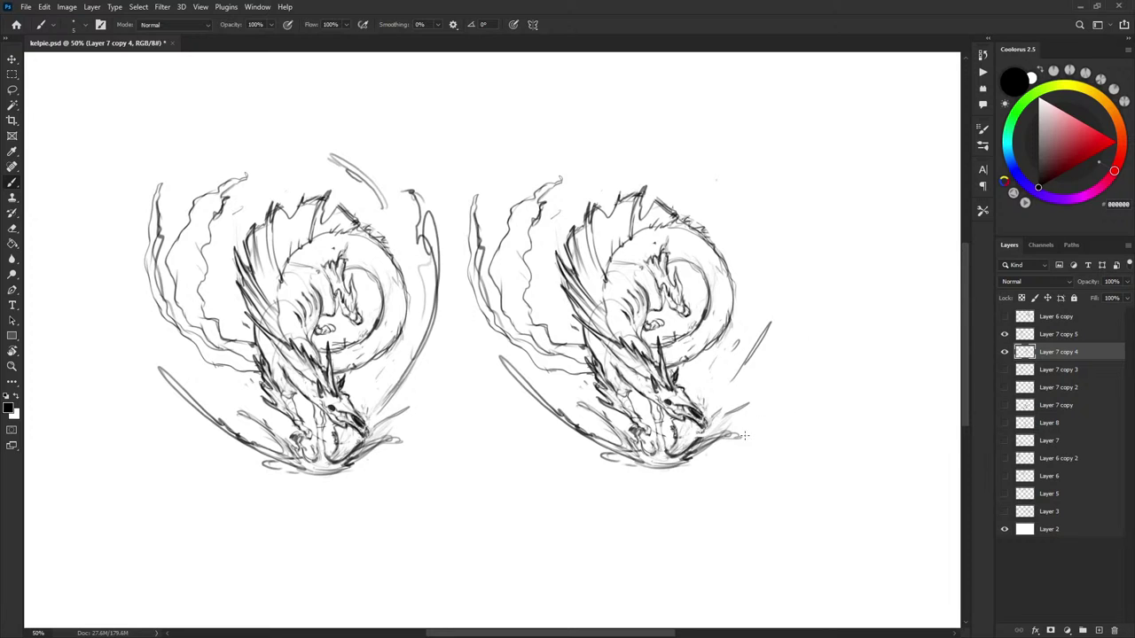
pyautogui.press('v')
pyautogui.moveTo(717, 351); pyautogui.dragTo(758, 355)
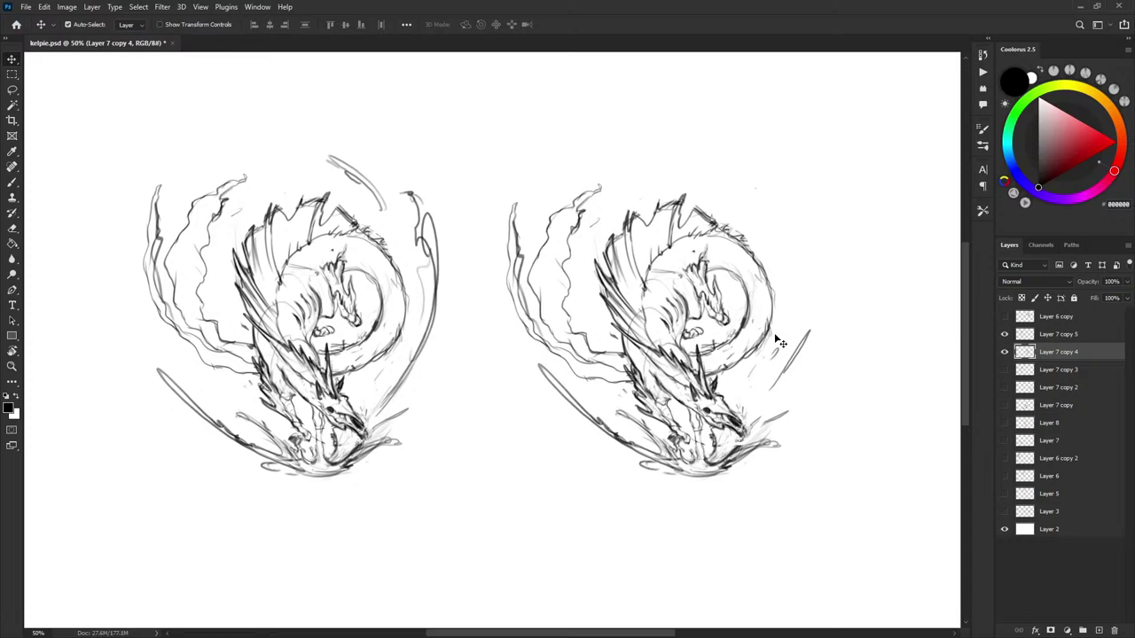